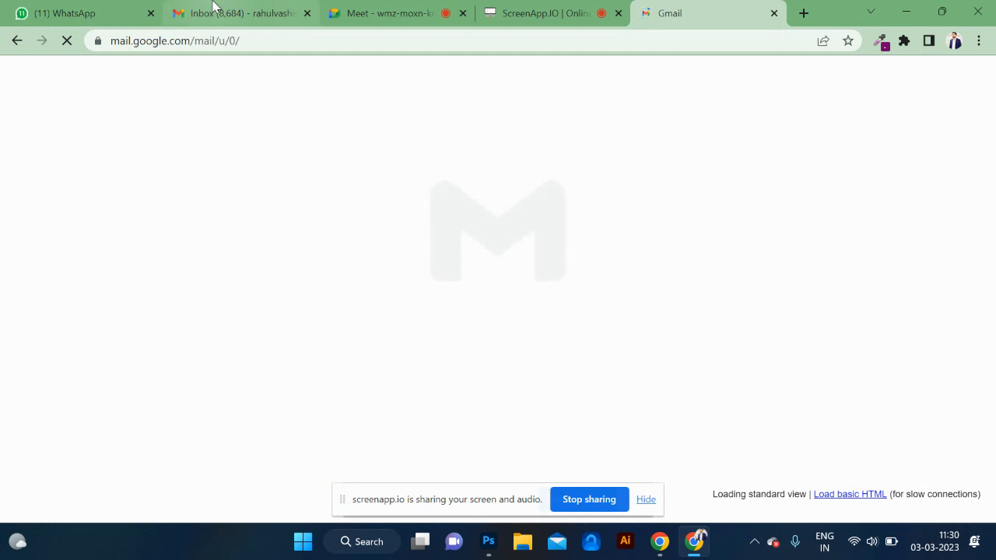
left_click(221, 9)
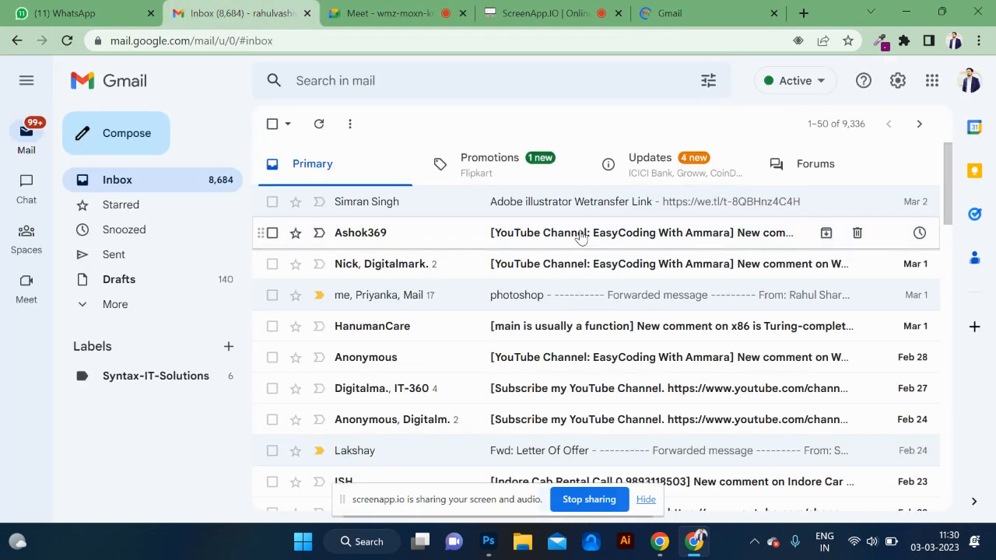
left_click(931, 81)
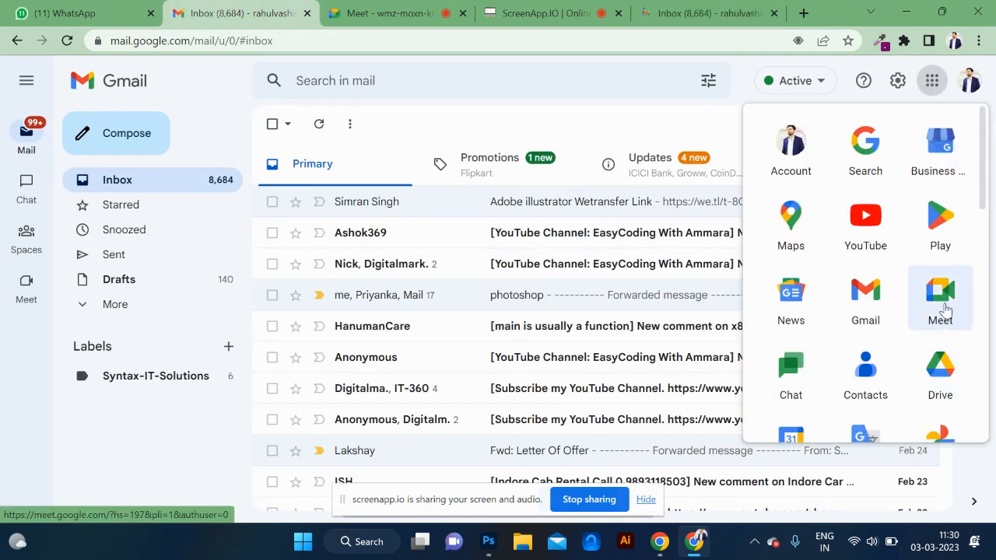
left_click(728, 13)
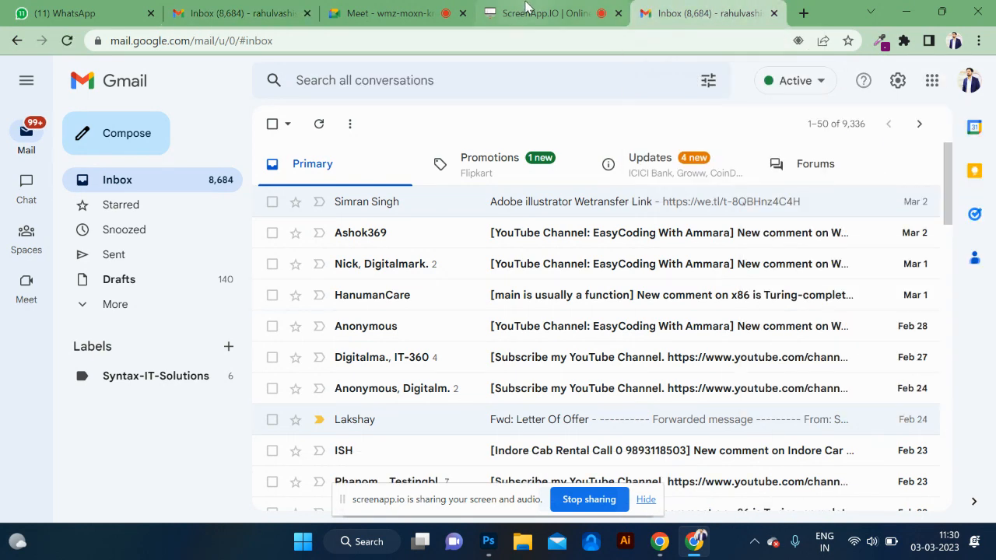
Step: Switch to the Google Meet call and admit the participant waiting to join
left_click(396, 13)
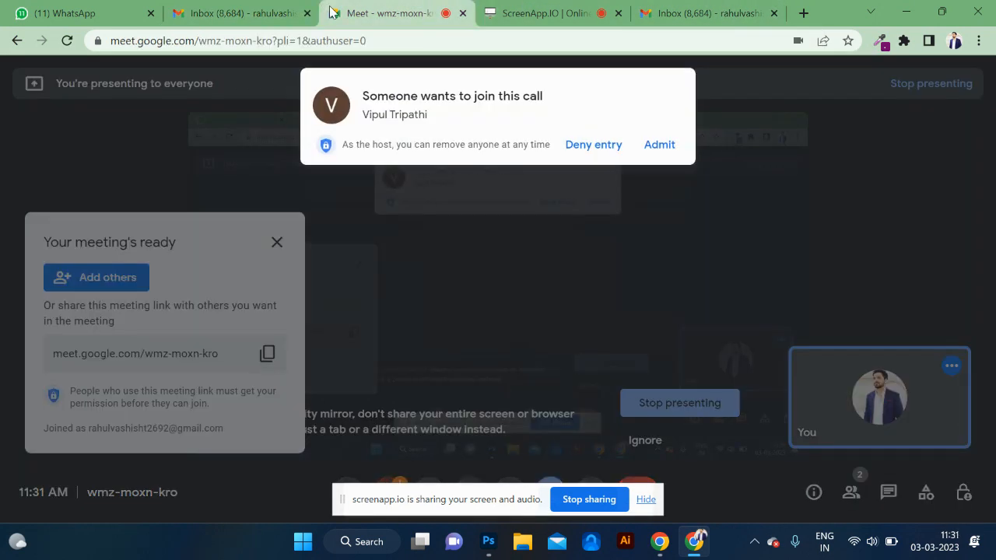
left_click(658, 145)
Step: Raise the system volume to 100
key("XF86AudioRaiseVolume")
key("XF86AudioRaiseVolume")
key("XF86AudioRaiseVolume")
key("XF86AudioRaiseVolume")
key("XF86AudioRaiseVolume")
key("XF86AudioRaiseVolume")
key("XF86AudioRaiseVolume")
key("XF86AudioRaiseVolume")
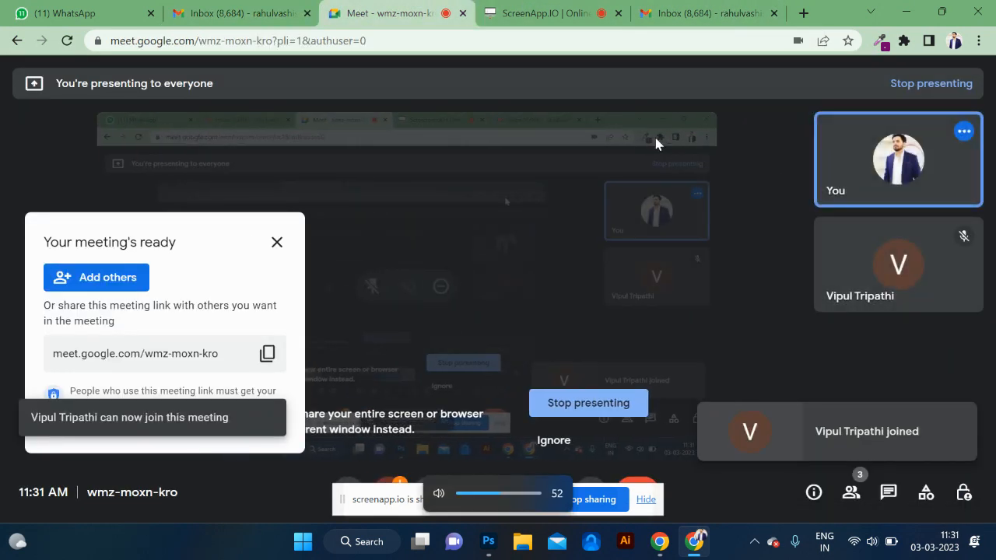
key("XF86AudioRaiseVolume")
key("XF86AudioRaiseVolume")
key("XF86AudioRaiseVolume")
key("XF86AudioRaiseVolume")
key("XF86AudioRaiseVolume")
key("XF86AudioRaiseVolume")
key("XF86AudioRaiseVolume")
key("XF86AudioRaiseVolume")
key("XF86AudioRaiseVolume")
key("XF86AudioRaiseVolume")
key("XF86AudioRaiseVolume")
key("XF86AudioRaiseVolume")
key("XF86AudioRaiseVolume")
key("XF86AudioRaiseVolume")
key("XF86AudioRaiseVolume")
key("XF86AudioRaiseVolume")
key("XF86AudioRaiseVolume")
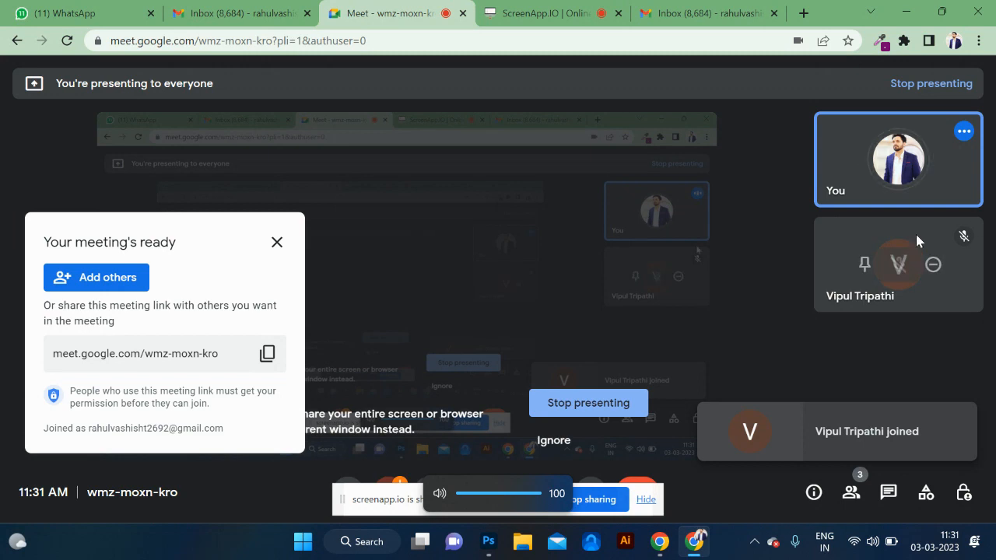
left_click(709, 17)
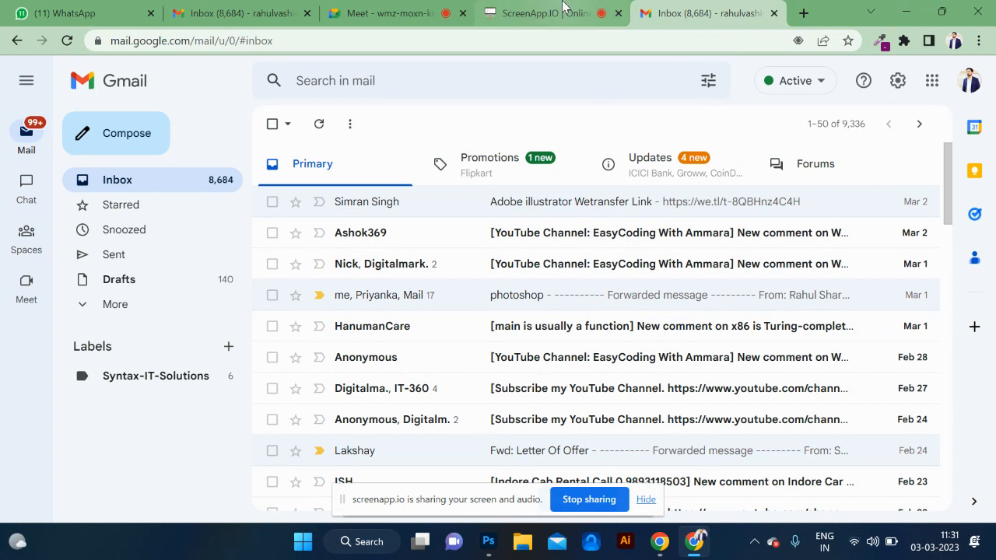
mouse_move(565, 7)
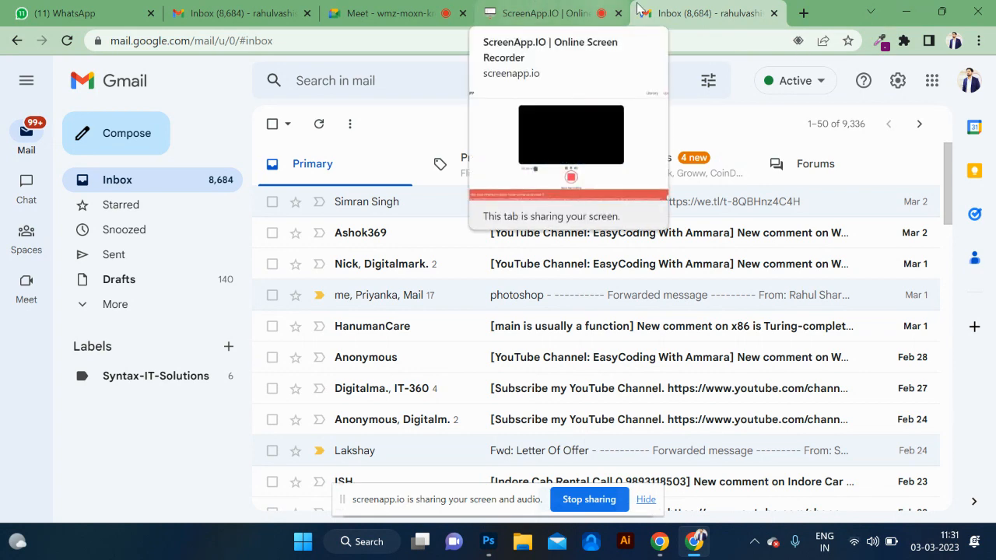
left_click(537, 6)
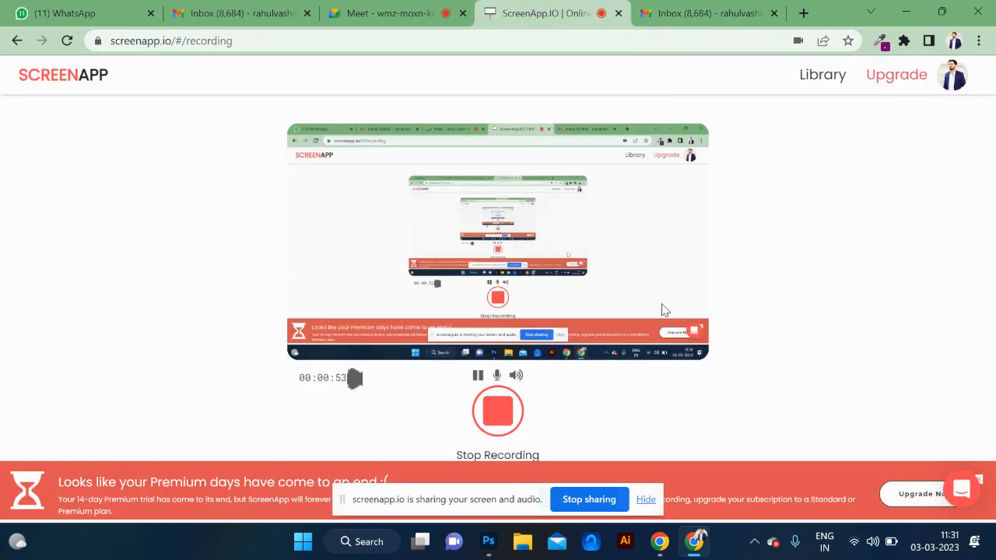
Step: Try to launch Notepad from the Windows Run dialog
key("super+r")
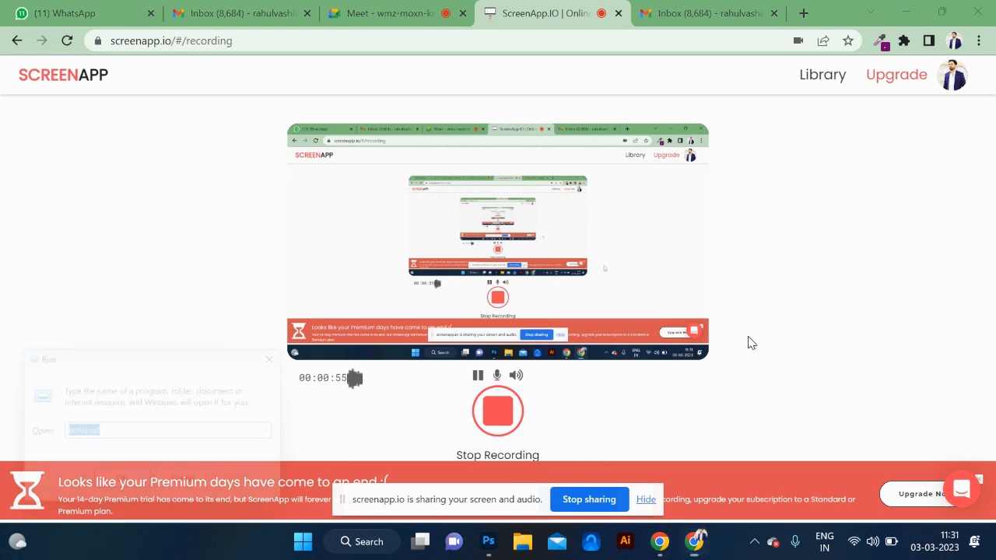
left_click(128, 489)
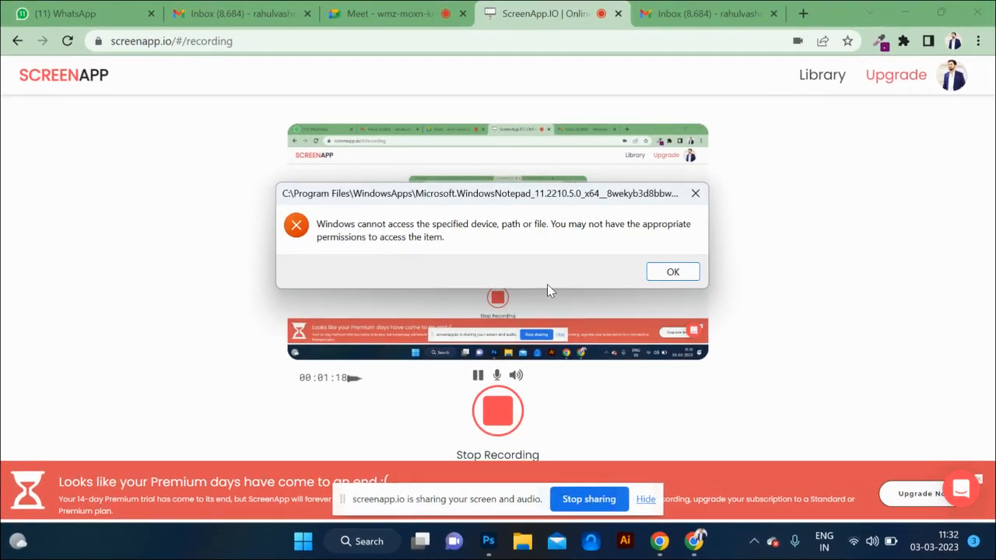
key("Return")
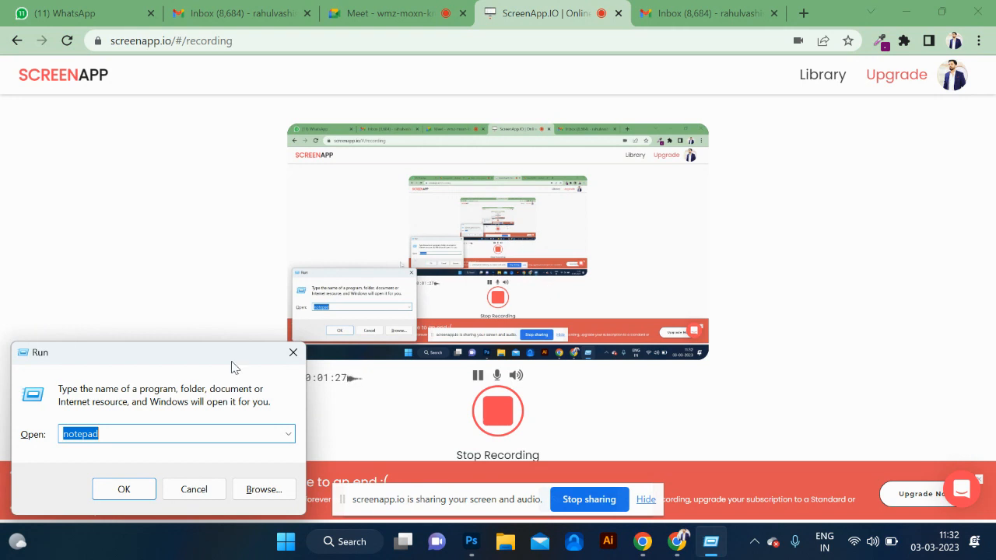
left_click(292, 355)
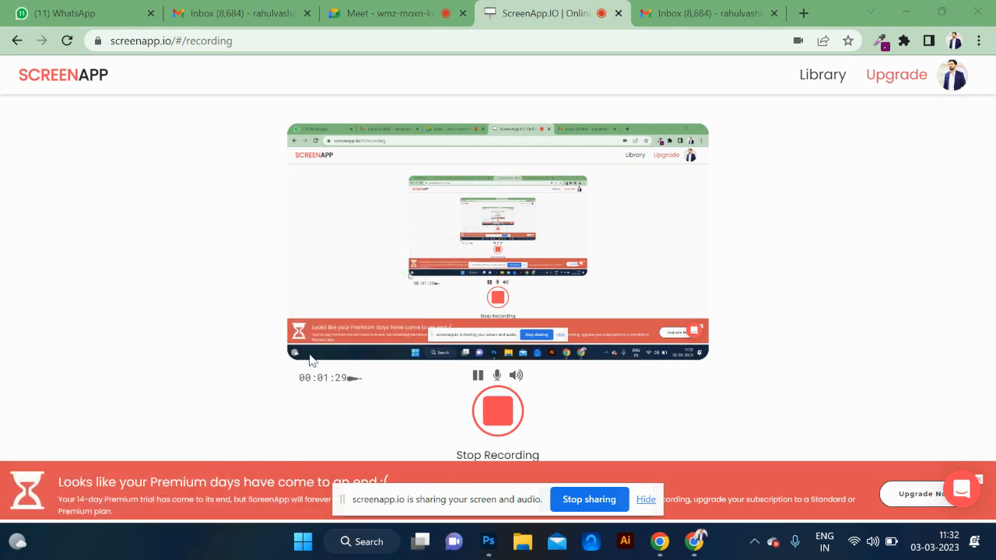
left_click(698, 26)
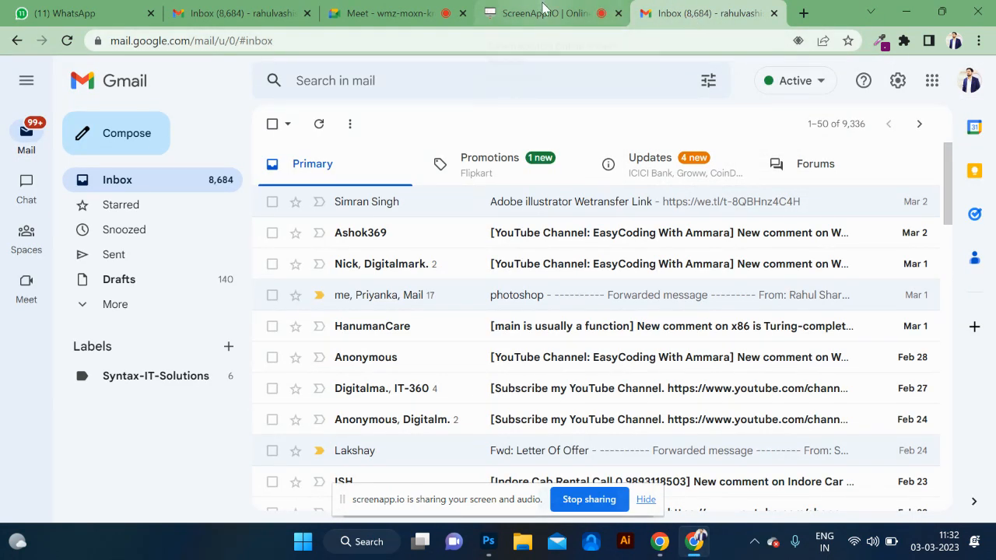
mouse_move(544, 7)
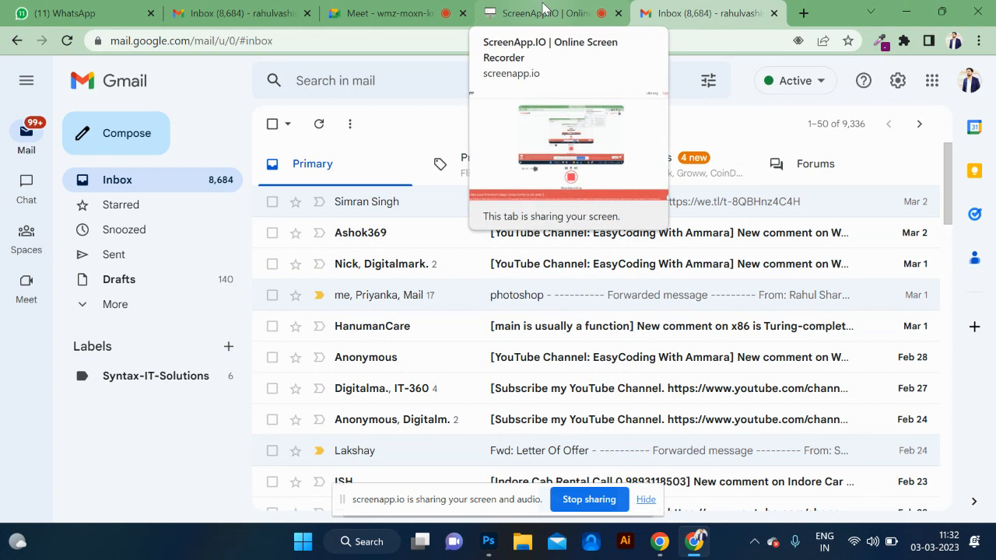
key("super+r")
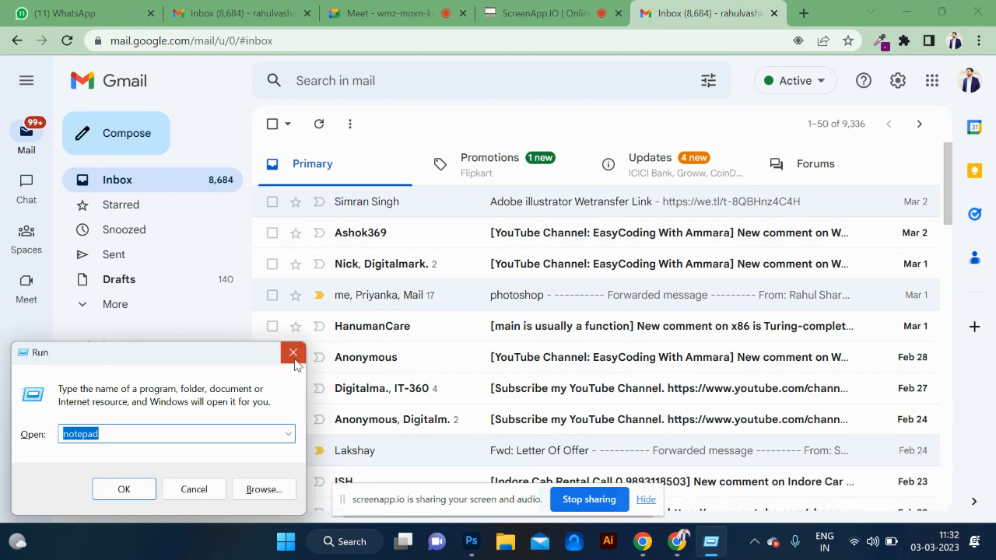
left_click(295, 357)
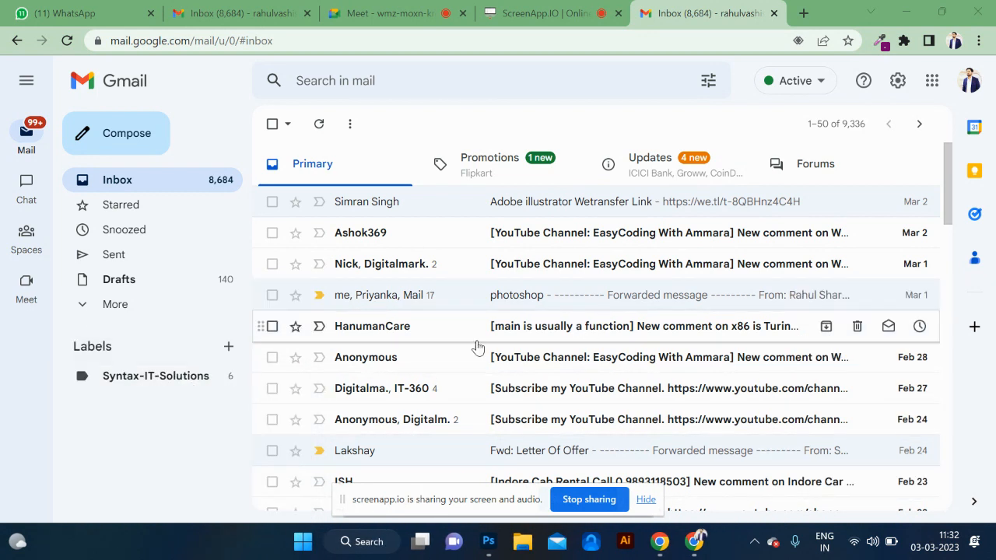
left_click(554, 14)
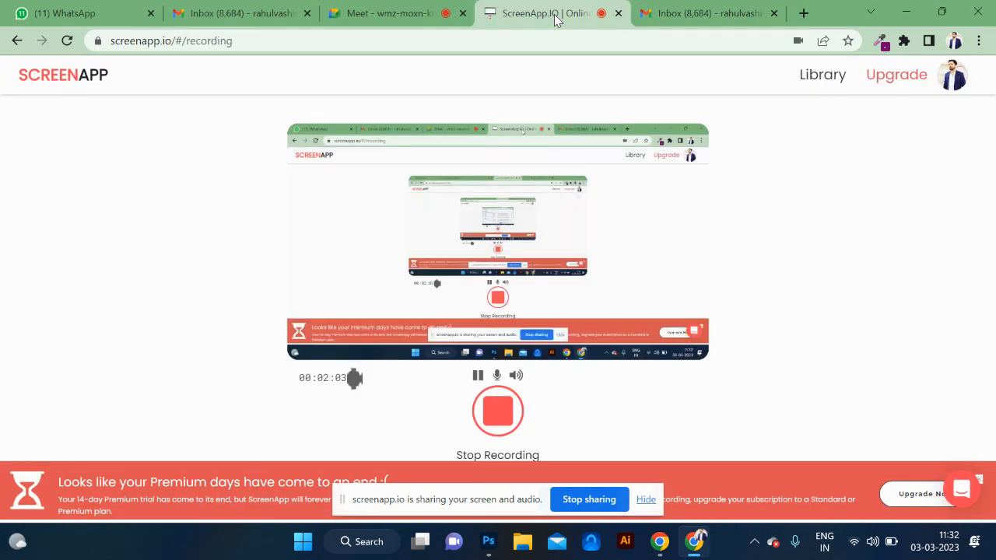
left_click(420, 14)
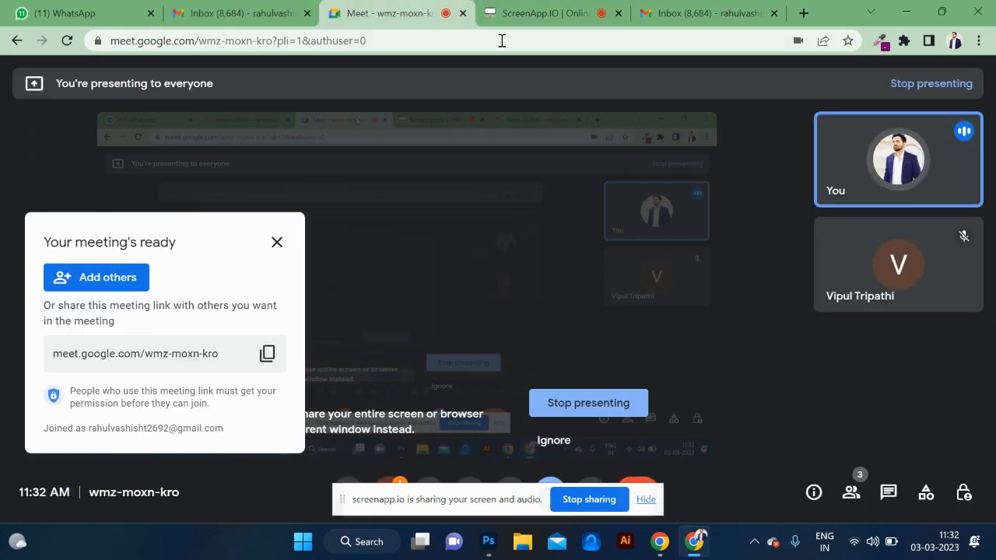
left_click(702, 14)
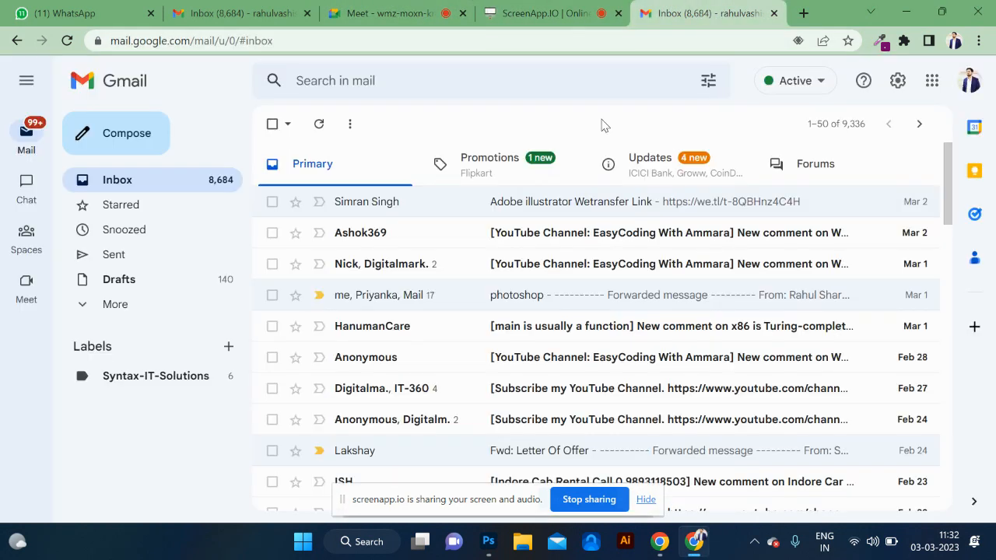
Step: Launch Notepad and enter the heading "5 masking" followed by a blank line
key("super+r")
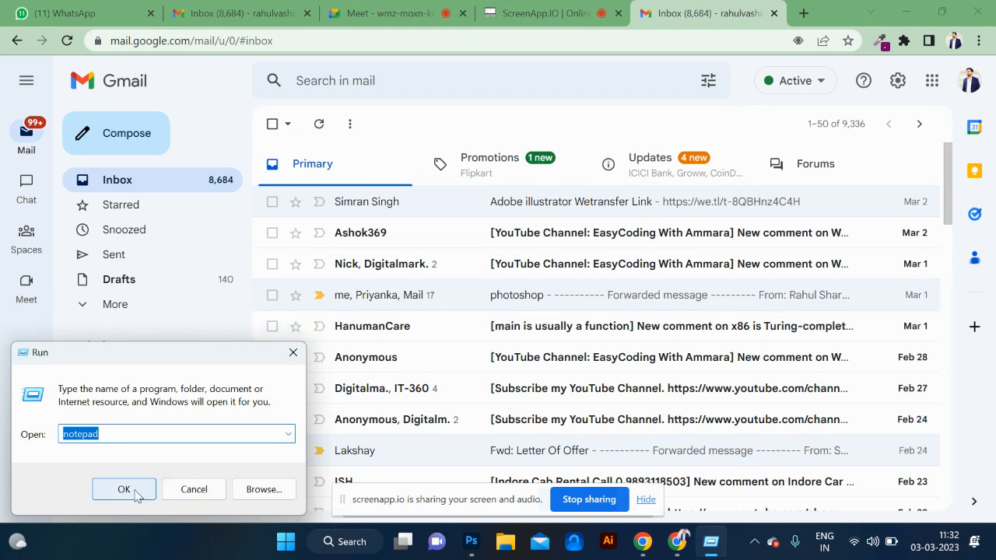
left_click(132, 490)
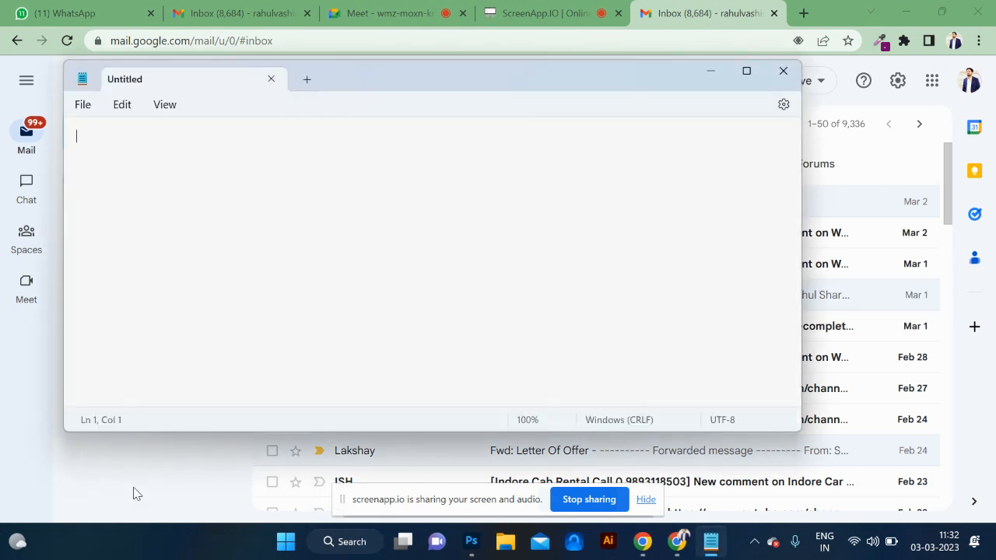
type("5 masking")
key("Return")
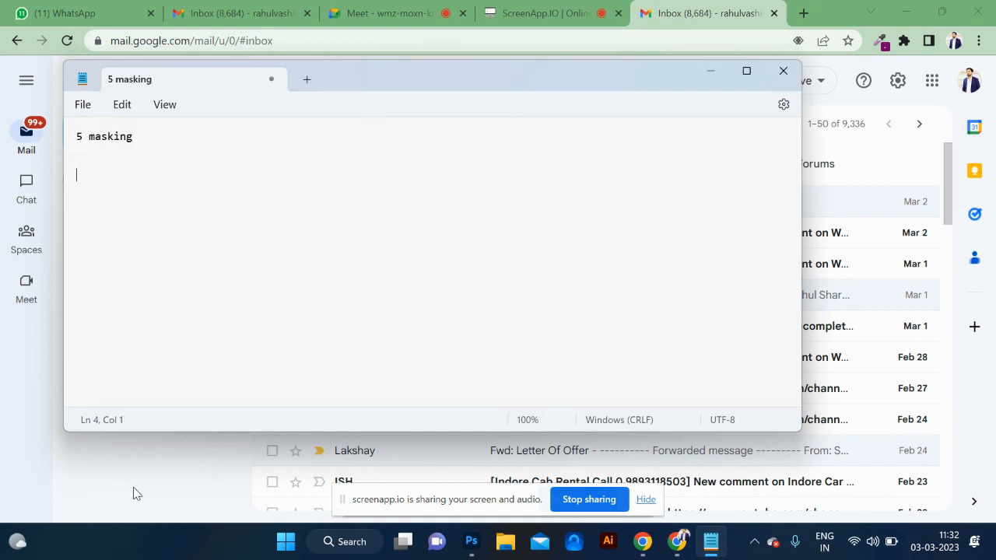
key("BackSpace")
key("BackSpace")
key("Return")
Step: List "clipmasking", "layer masking", "alpha masking", "vector masking" and "quick masking" on separate lines below the heading
type("clipmasking")
key("Return")
type("layer m")
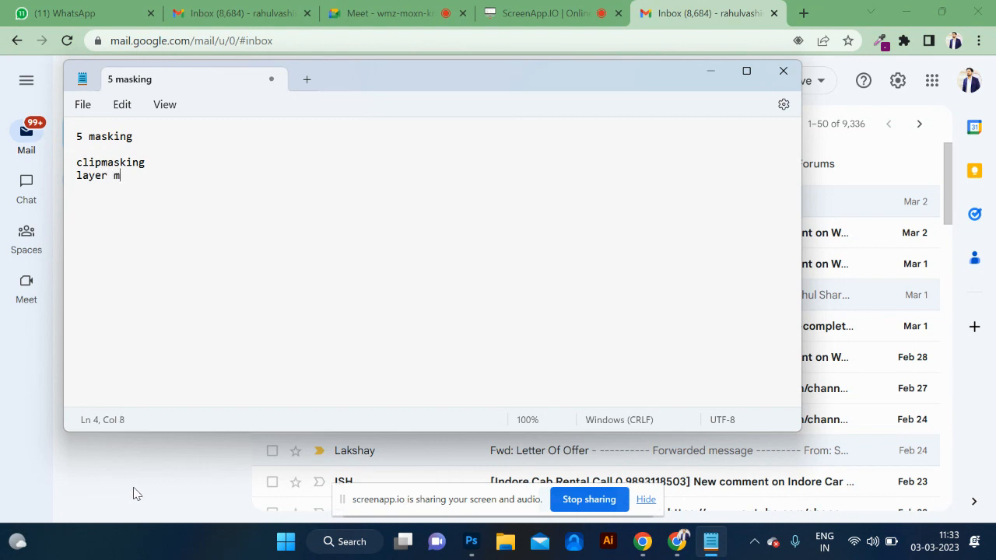
type("asking ")
type("alpha ")
type("masking")
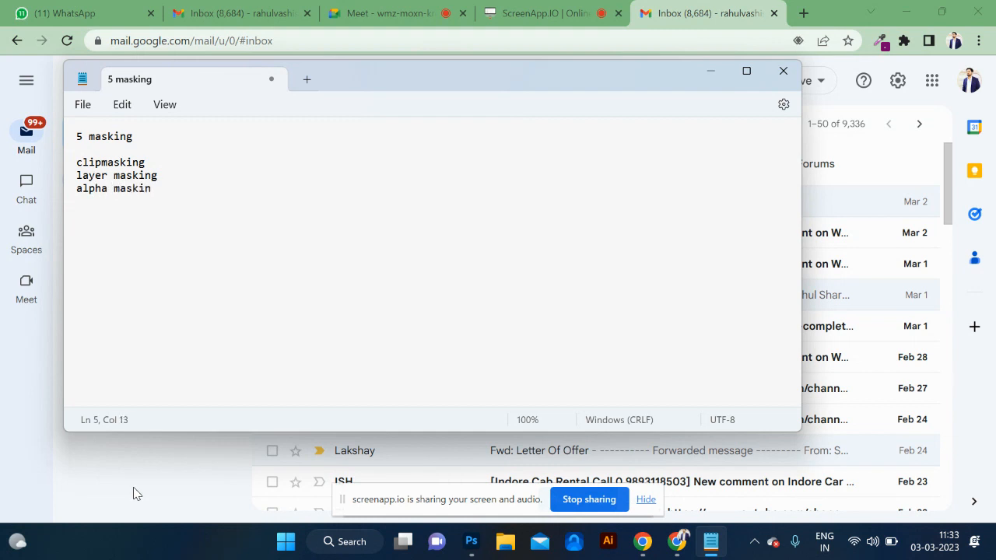
key("Return")
type("vector masking")
key("Return")
type("qu")
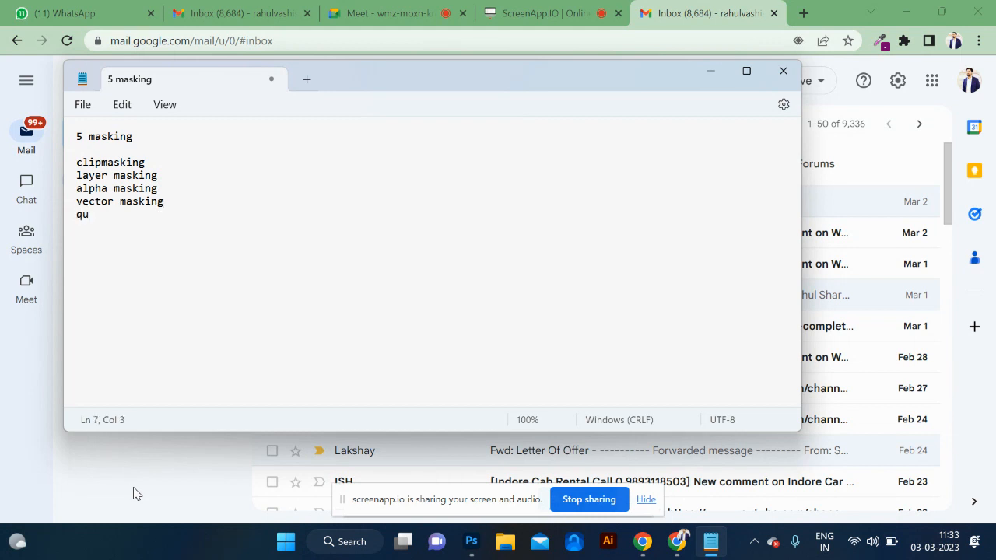
type("ick masking")
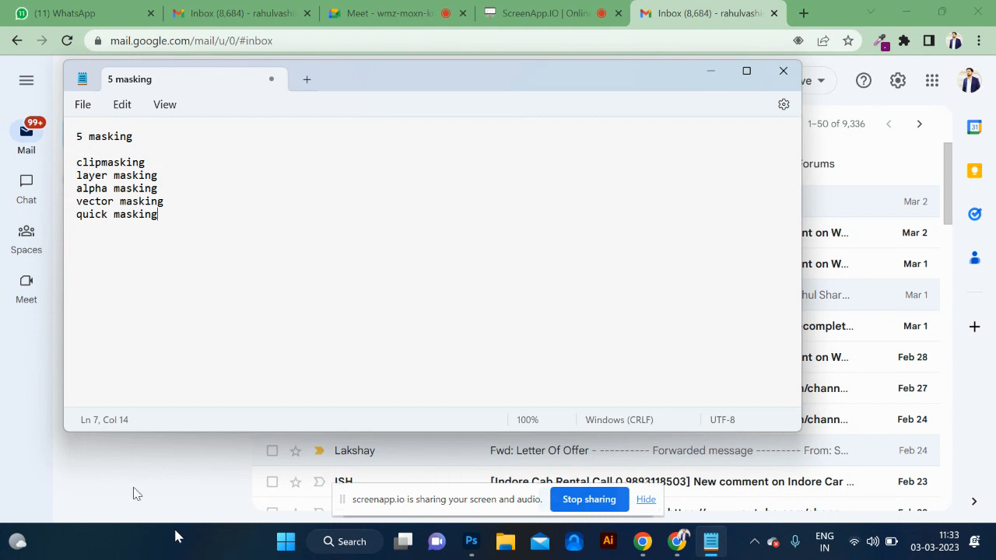
Step: Add "gradient masking" on a new line at the end of the masking list
key("Return")
type("gradinet")
key("BackSpace")
key("shift+Right")
key("shift+Right")
key("shift+Right")
type("ent masking")
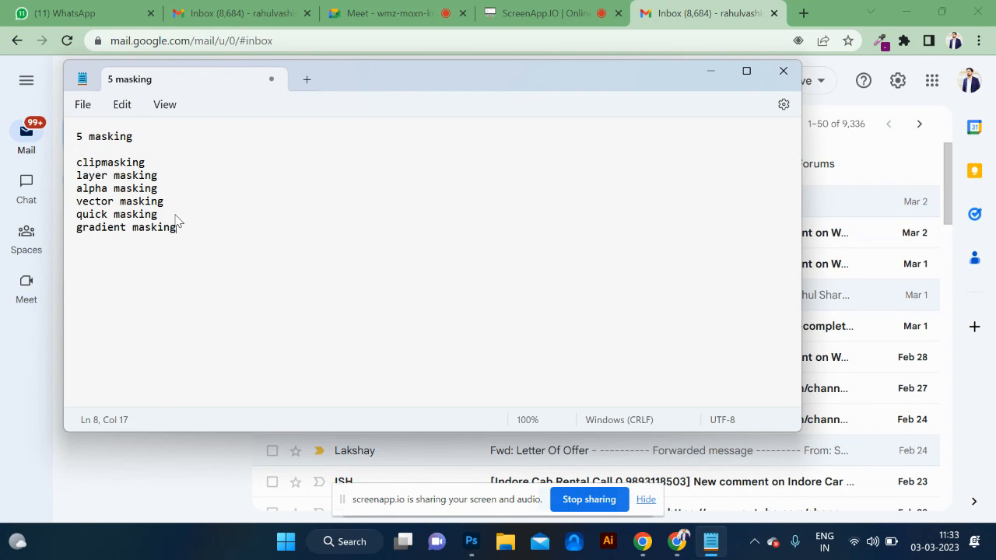
Step: Switch to Chrome and run a Google Images search for "mask" in a new browser tab
key("alt+Tab")
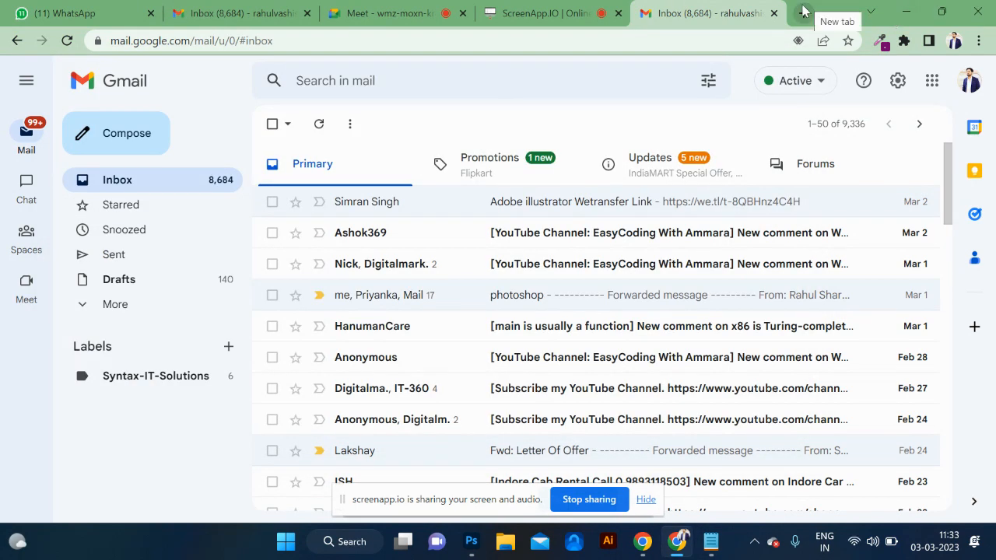
left_click(804, 11)
left_click(540, 42)
type("mask")
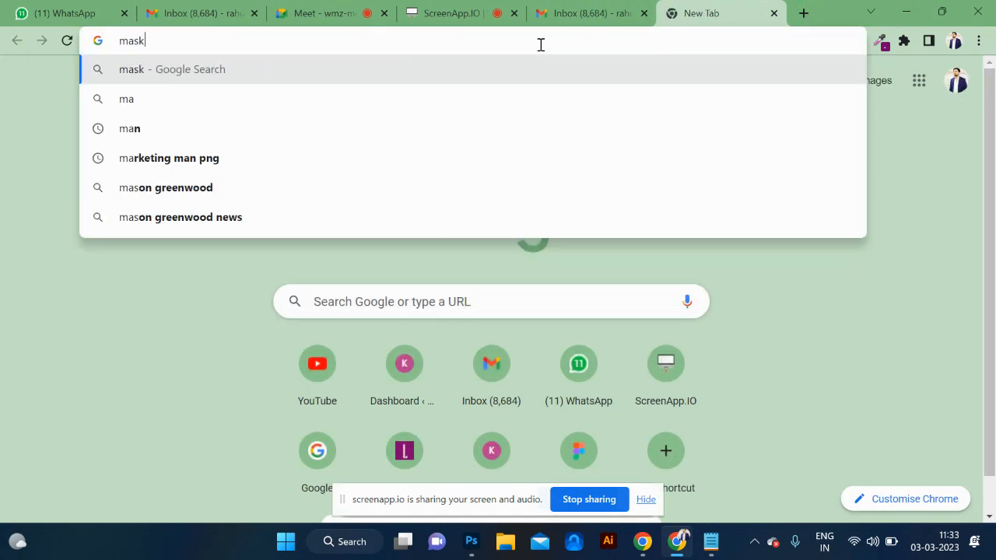
key("Return")
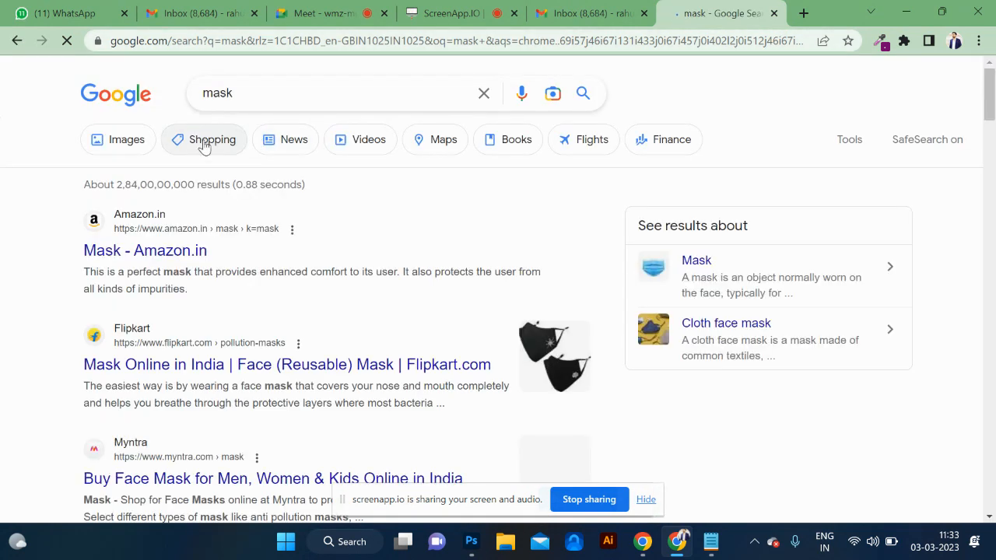
left_click(125, 147)
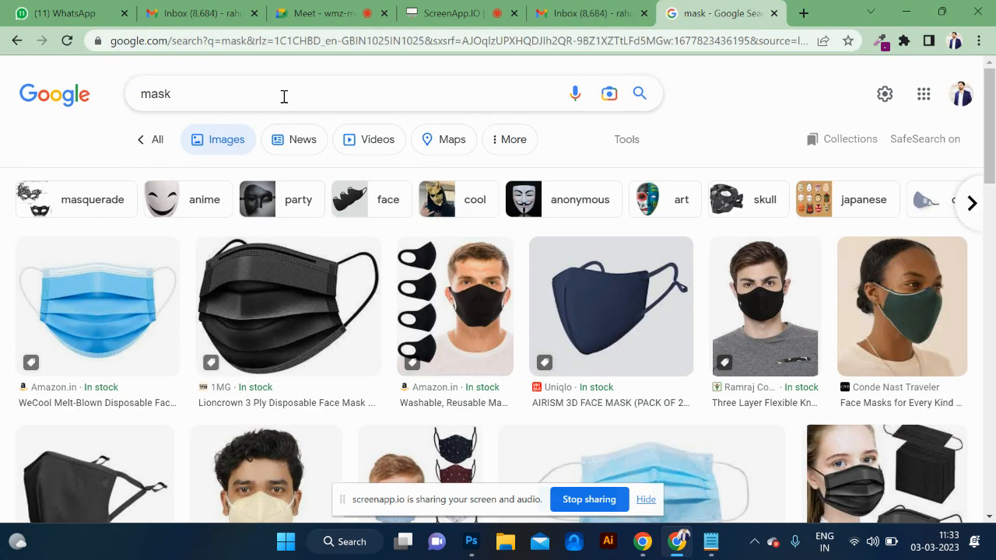
Step: Refine the image search to "mask in graphic design" and look through the results for an illustration of masking
left_click(284, 97)
type("in gra")
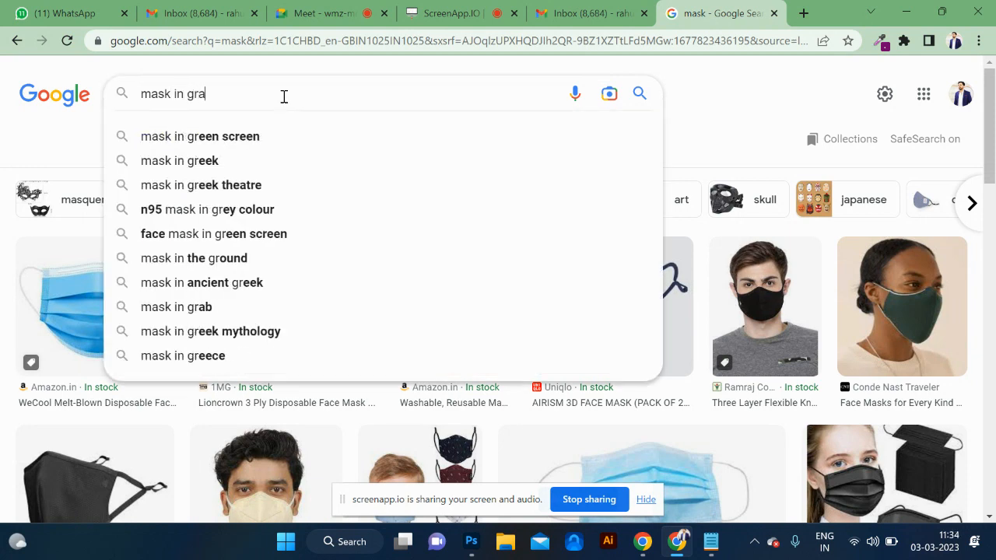
type("phic")
key("Down")
key("Return")
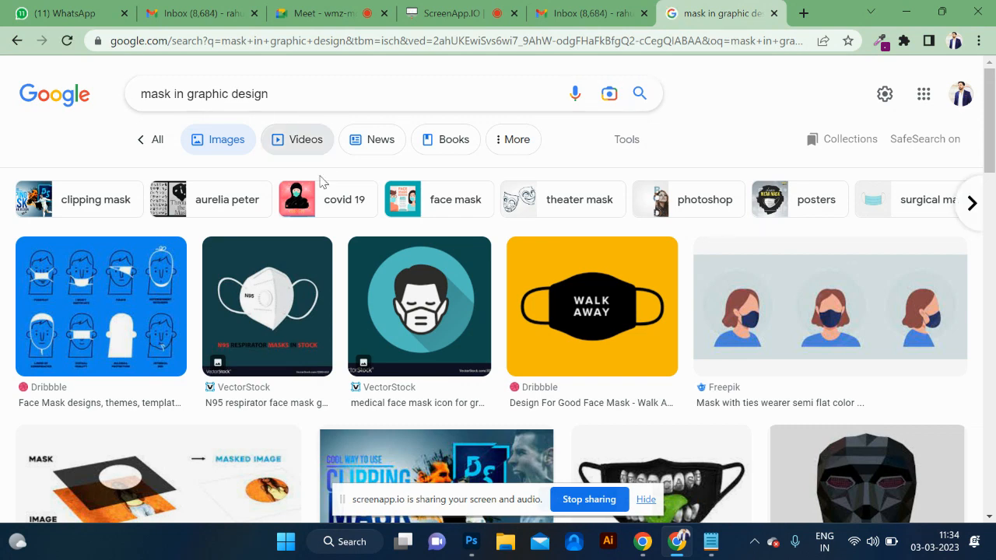
scroll(148, 328, "down", 3)
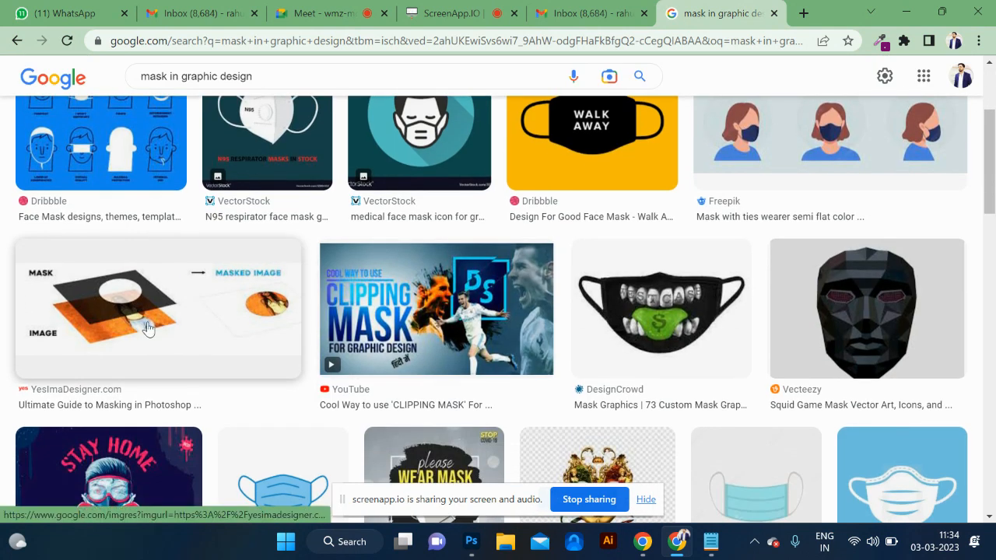
Step: Open the YesImaDesigner mask illustration from the image results in its own browser tab and enlarge it for viewing
left_click(148, 328)
right_click(834, 212)
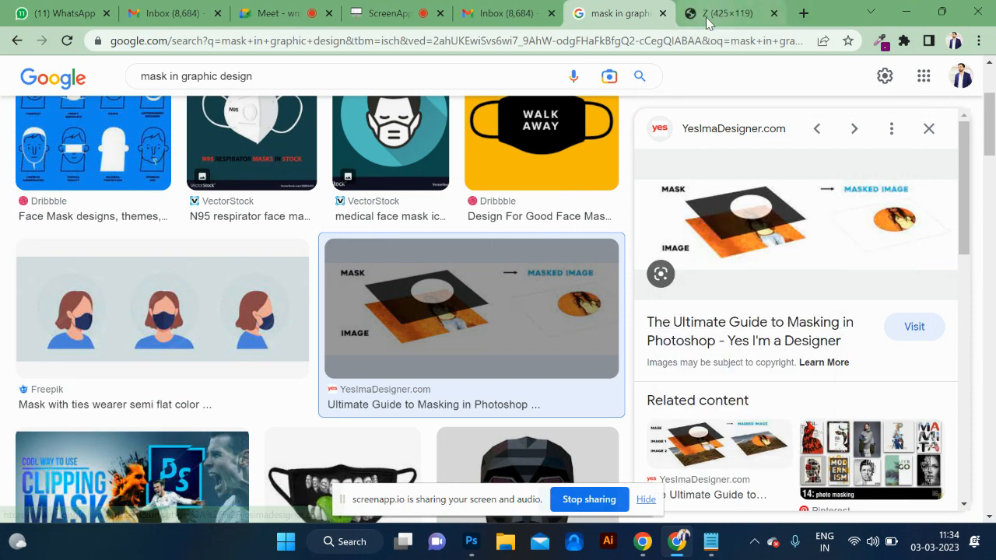
left_click(709, 17)
scroll(539, 271, "up", 6, "ctrl")
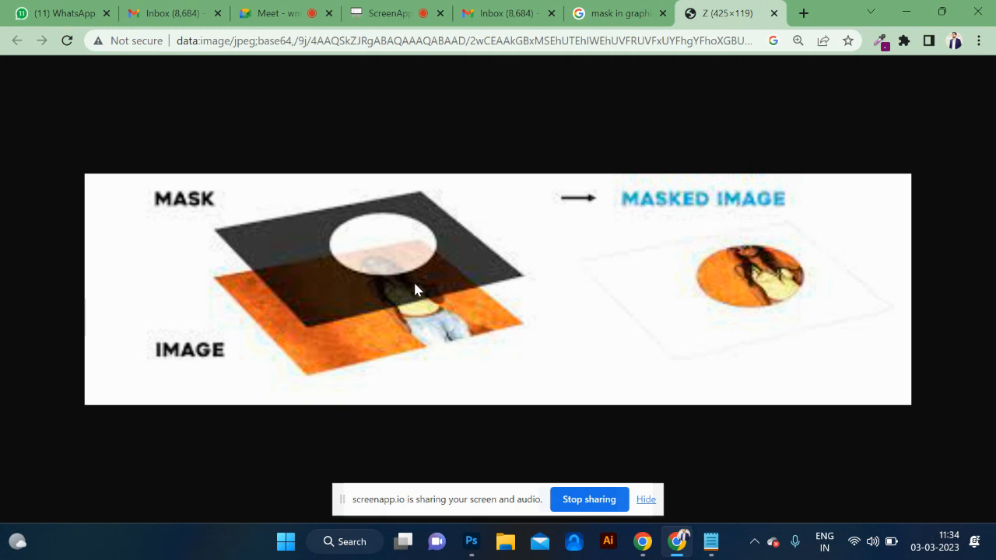
Step: Switch to Photoshop and create a new document from the A4 print preset, 210 x 297 mm at 300 ppi
key("alt+Tab")
key("alt+Tab")
key("alt+Tab")
key("alt+Tab")
key("alt+Tab")
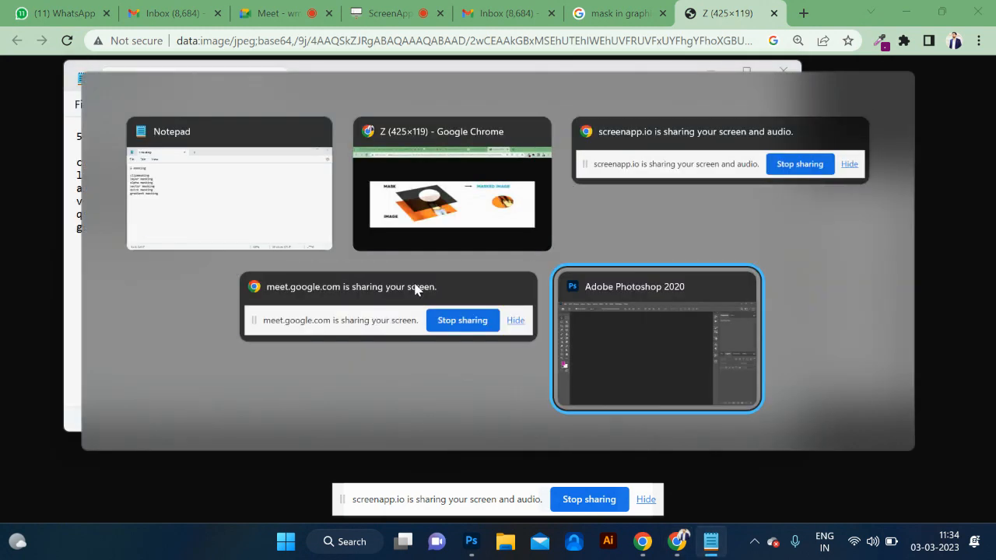
left_click(35, 11)
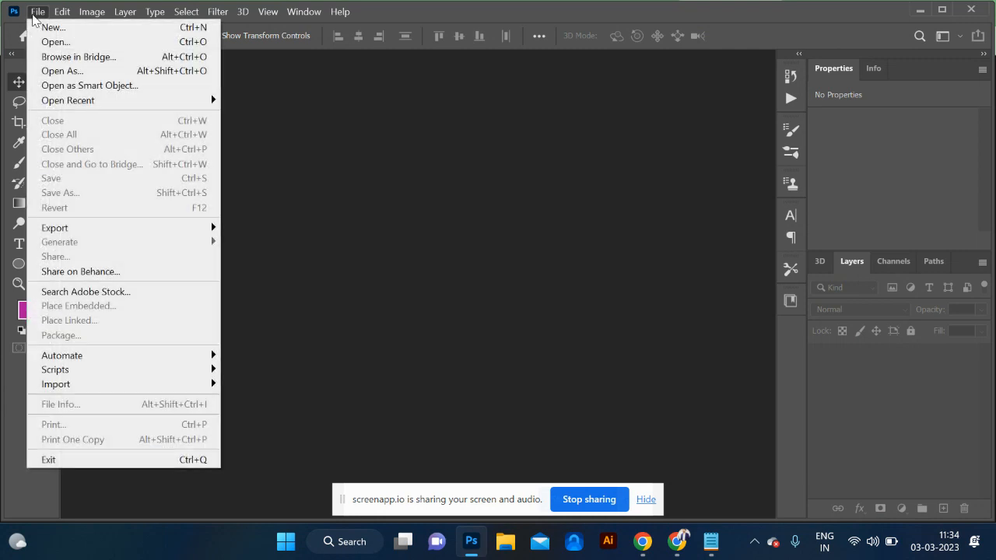
left_click(52, 28)
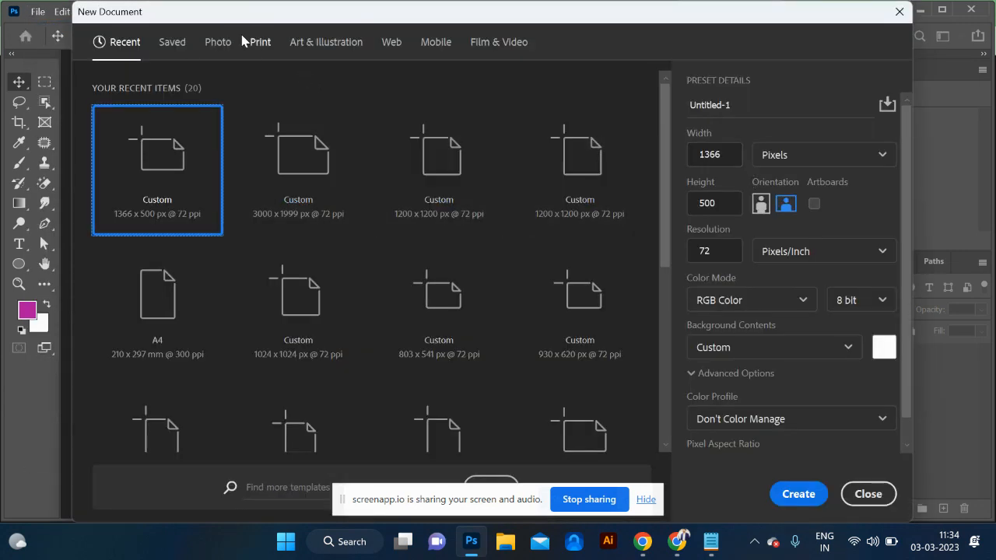
left_click(257, 42)
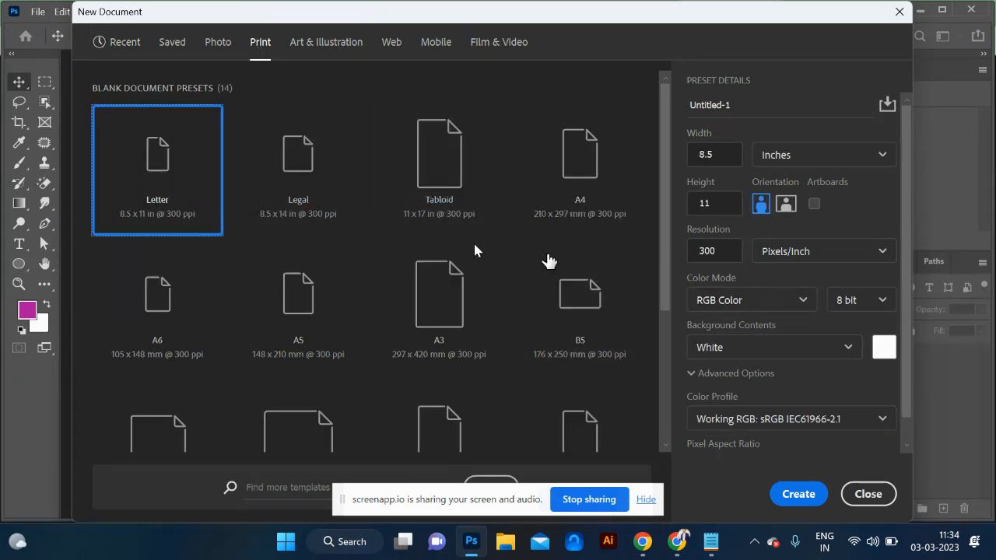
left_click(588, 179)
left_click(789, 497)
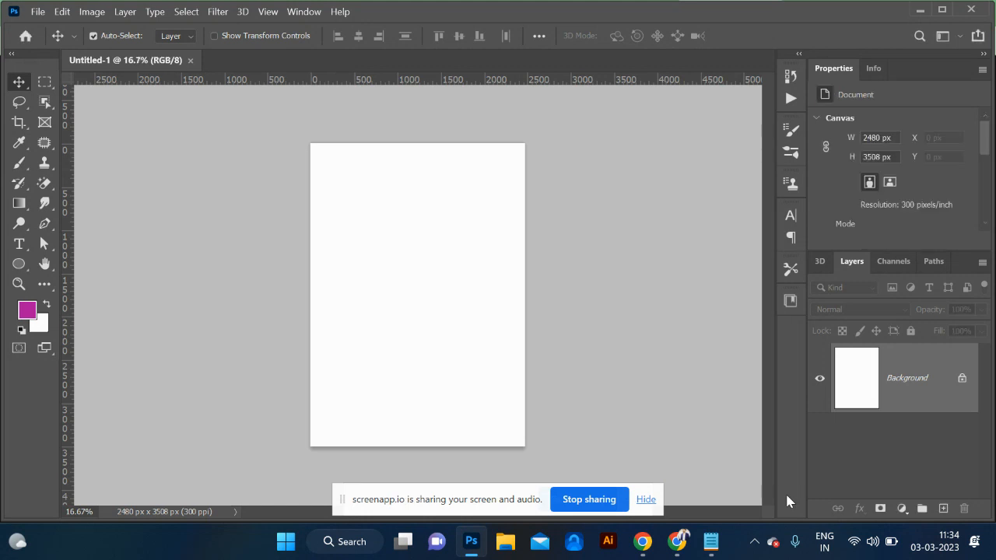
left_click(19, 266)
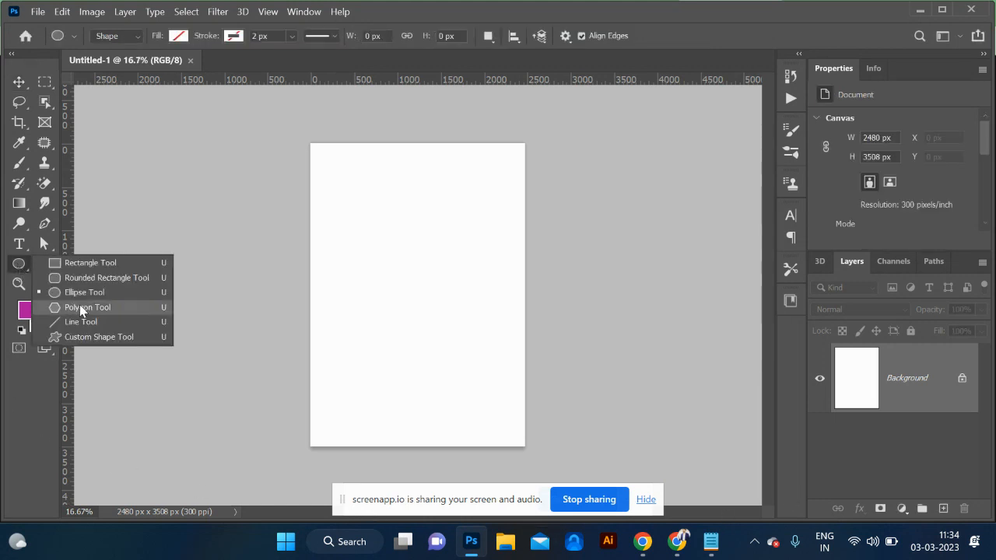
left_click(135, 309)
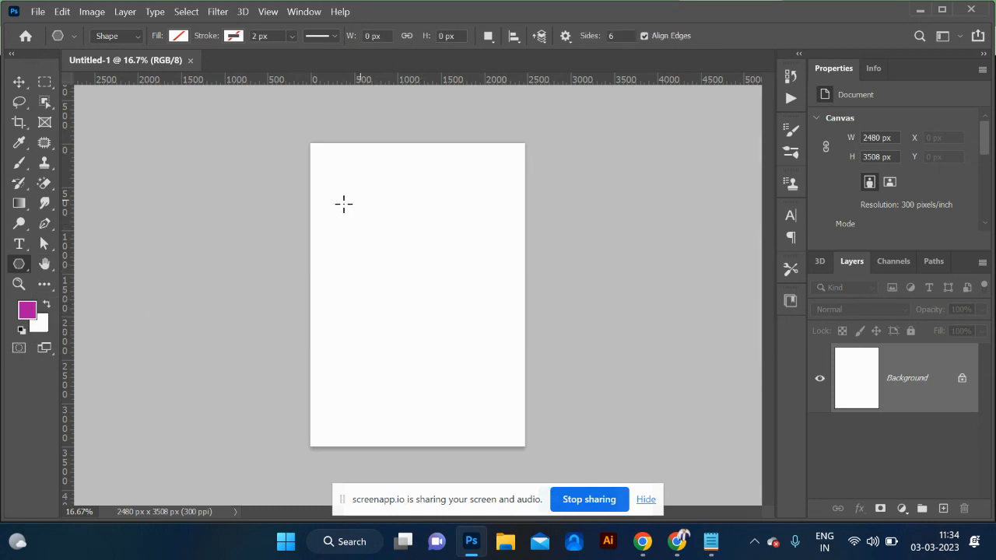
left_click_drag(342, 204, 351, 213)
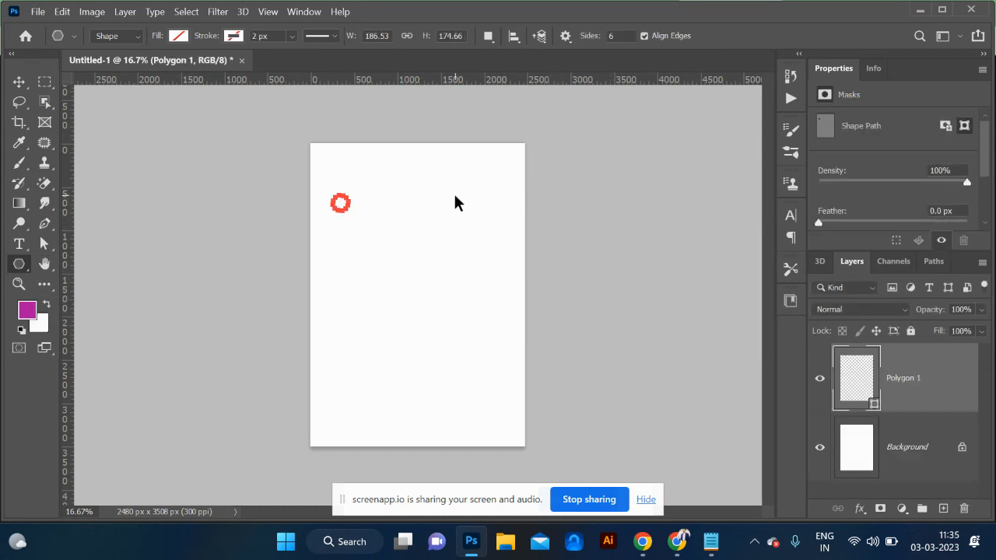
left_click(18, 81)
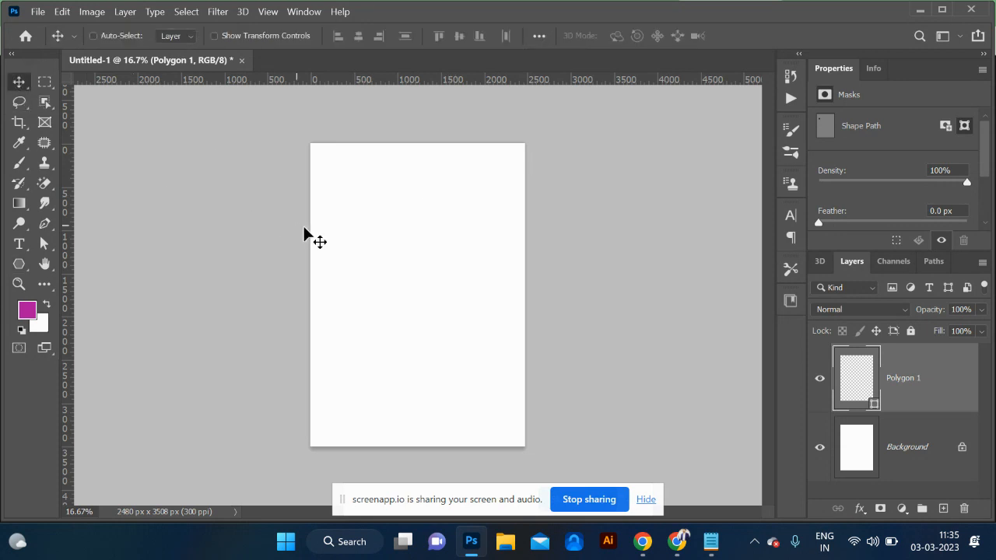
key("Delete")
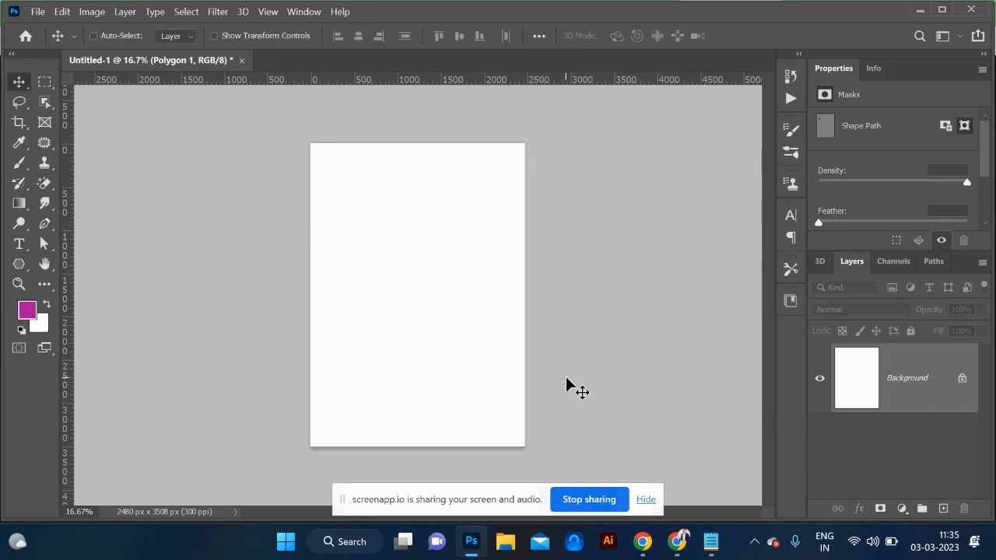
Step: Draw a plain six-sided polygon about 200 px wide near the page's left edge, with Star and Smooth Corners turned off
left_click(19, 264)
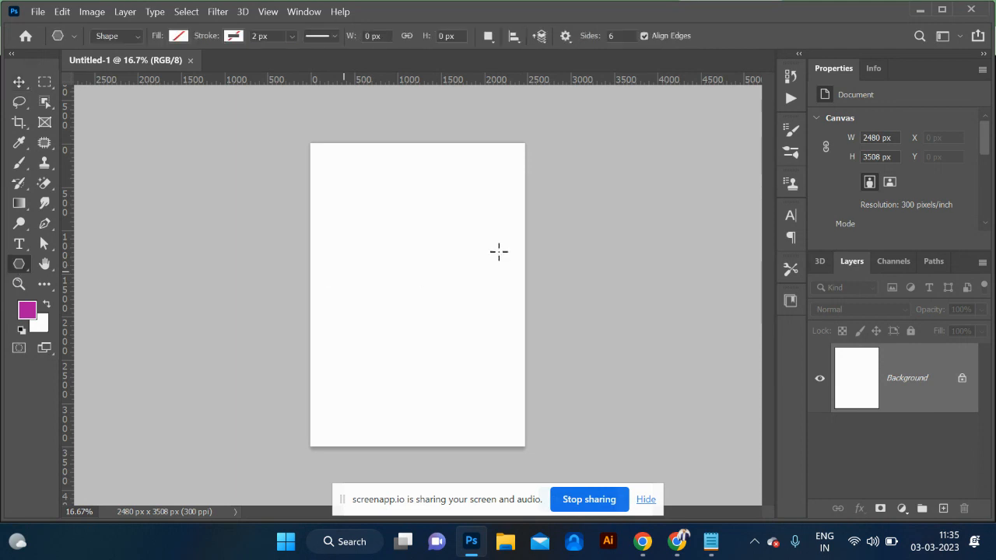
left_click(564, 38)
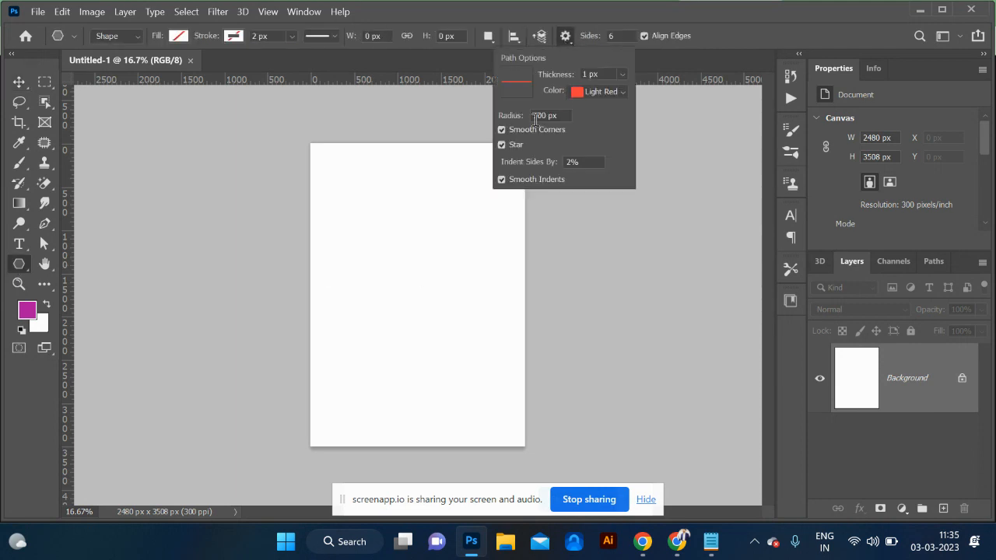
left_click(502, 146)
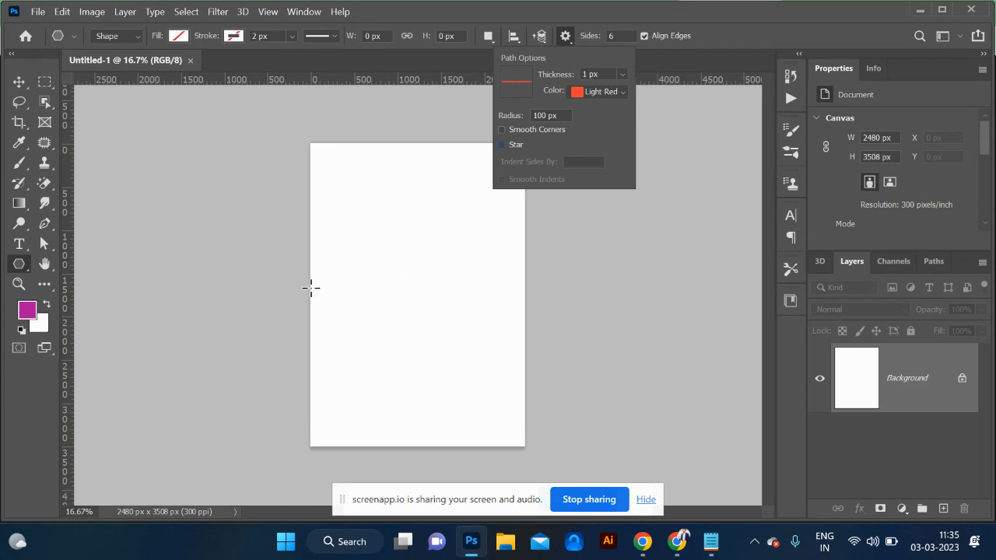
left_click_drag(332, 239, 390, 333)
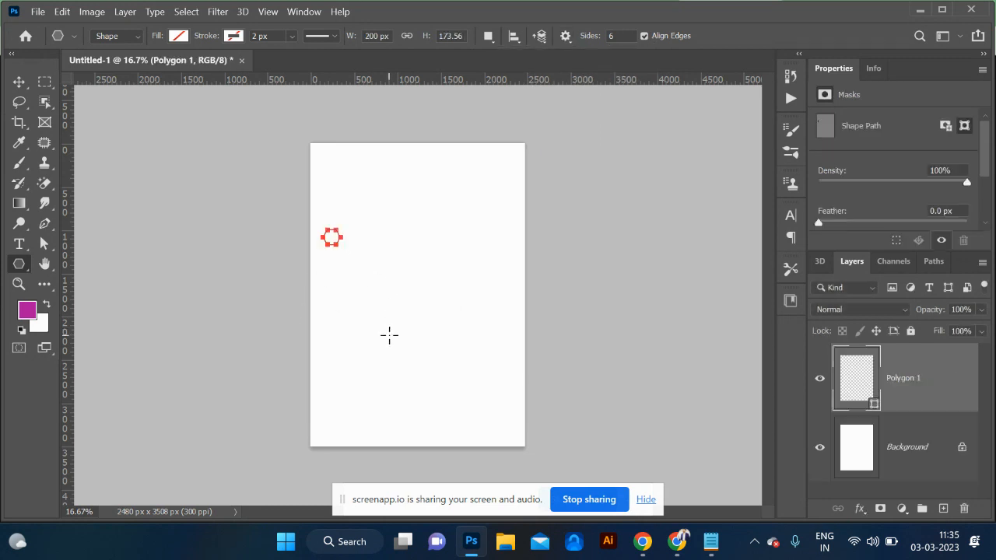
Step: Fill the small hexagon with the recently used magenta colour
left_click(18, 82)
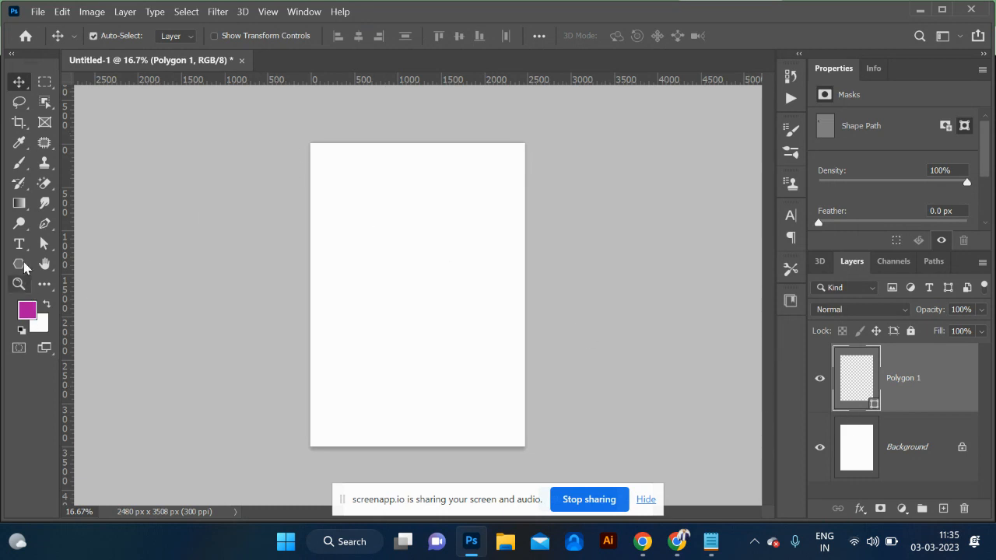
left_click(18, 264)
left_click(180, 38)
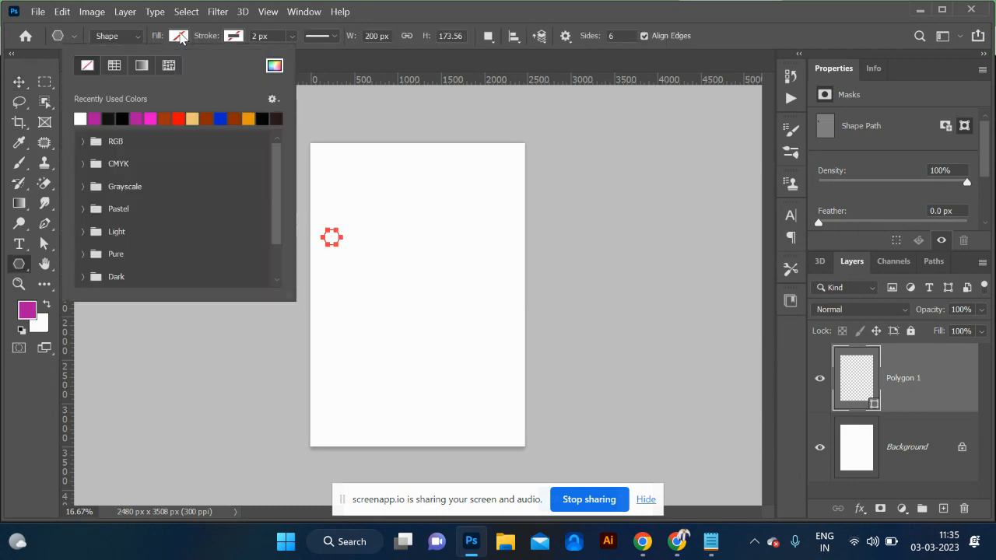
left_click(98, 117)
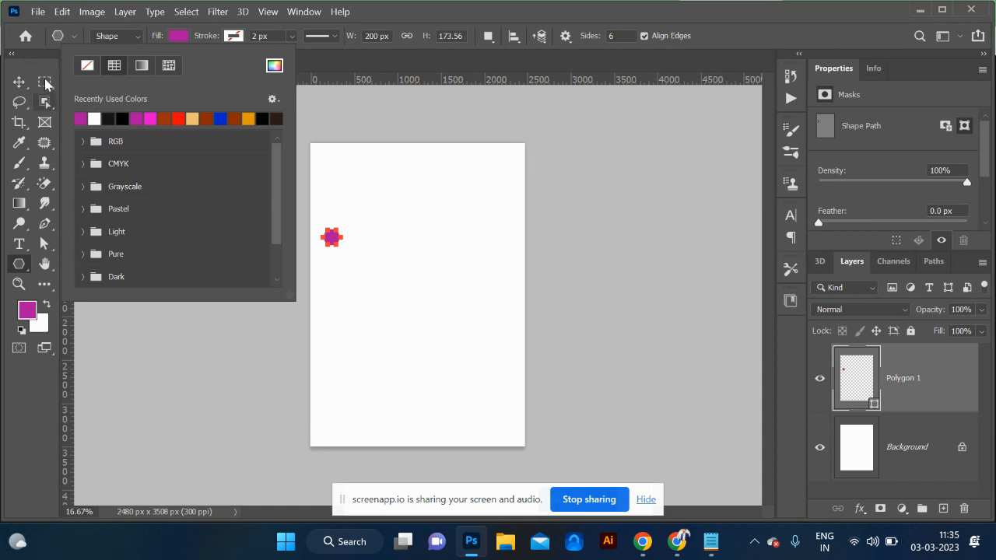
left_click(18, 82)
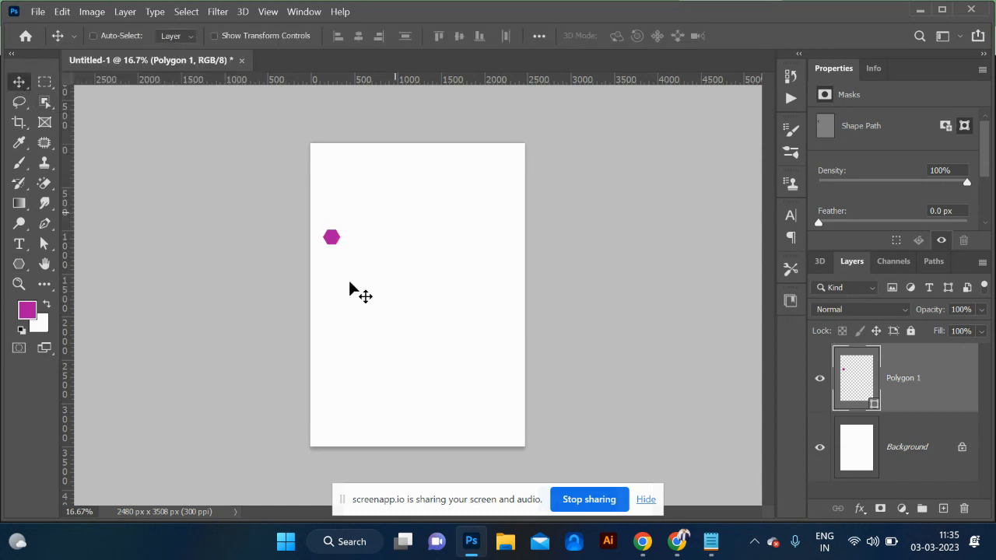
Step: Scale the hexagon up to about 892% and move it slightly up and right on the page
key("ctrl+t")
left_click_drag(340, 245, 477, 367)
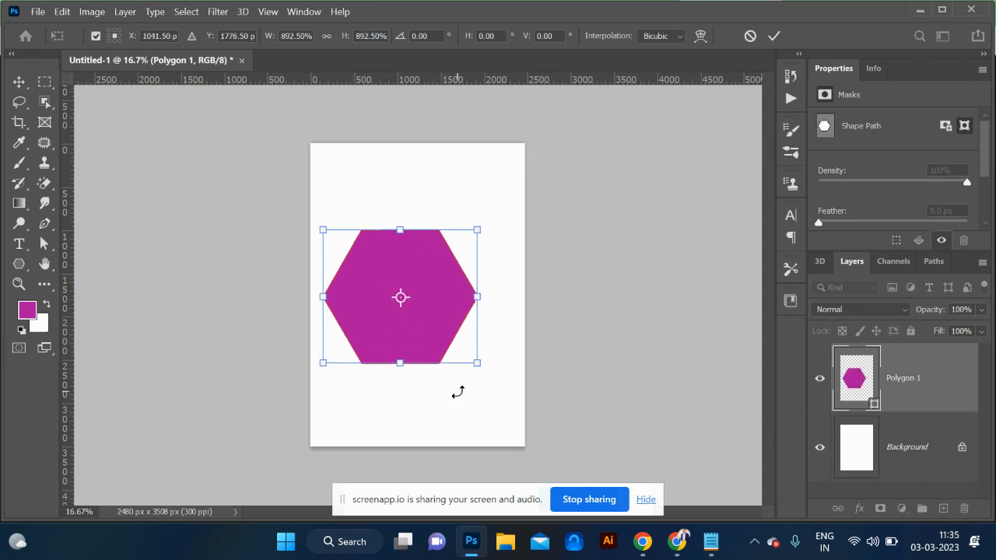
key("Return")
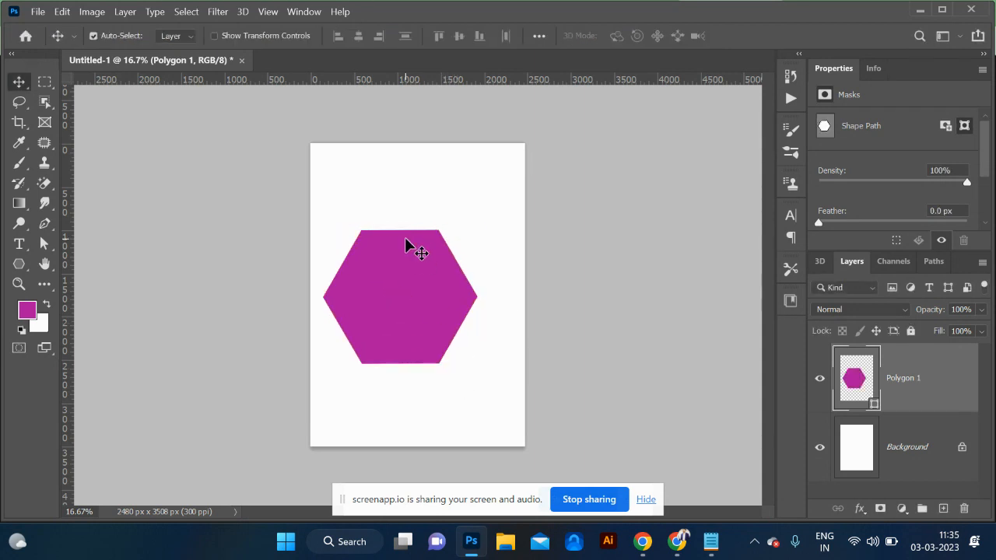
left_click_drag(405, 240, 422, 219)
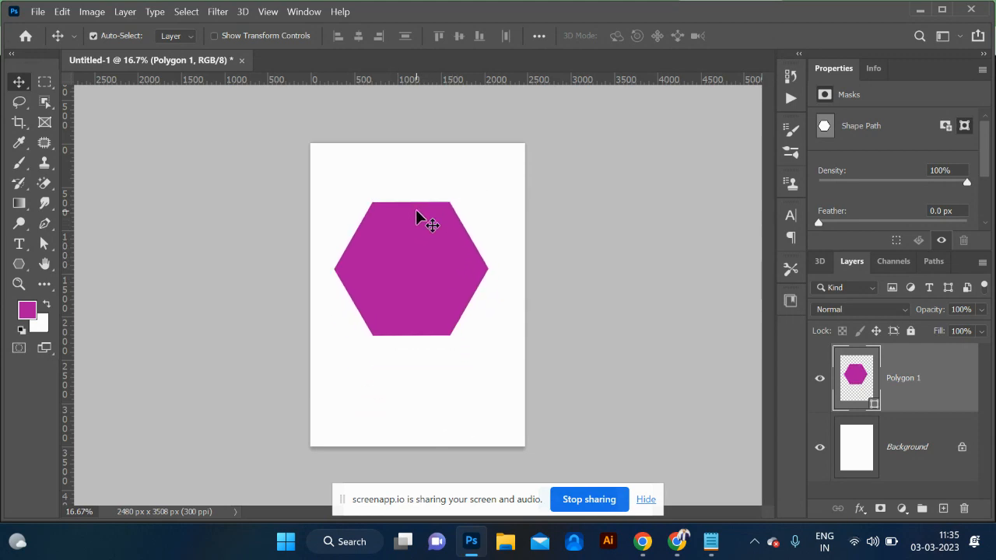
Step: Try to place the home-gardens-16.webp image from the desktop into the Photoshop document
left_click(921, 11)
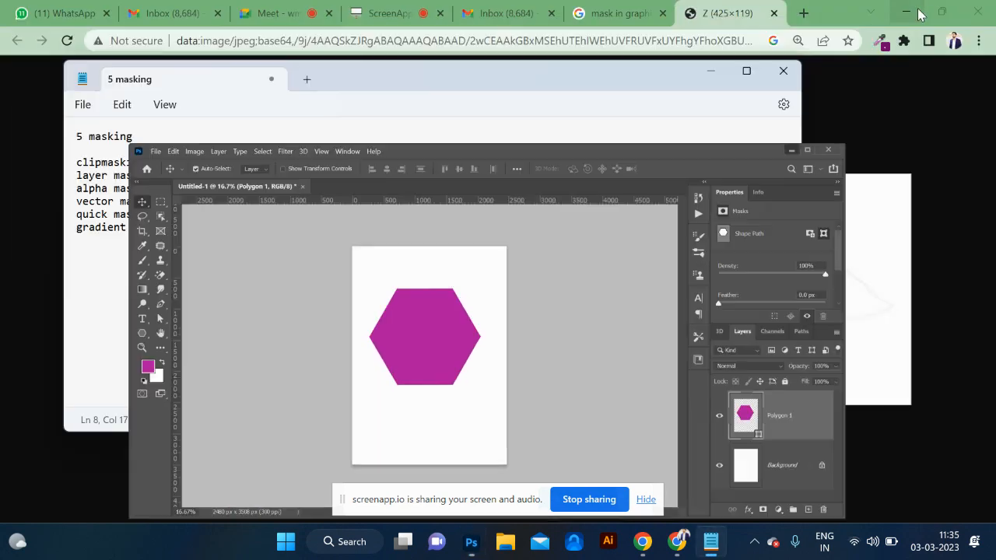
left_click(905, 19)
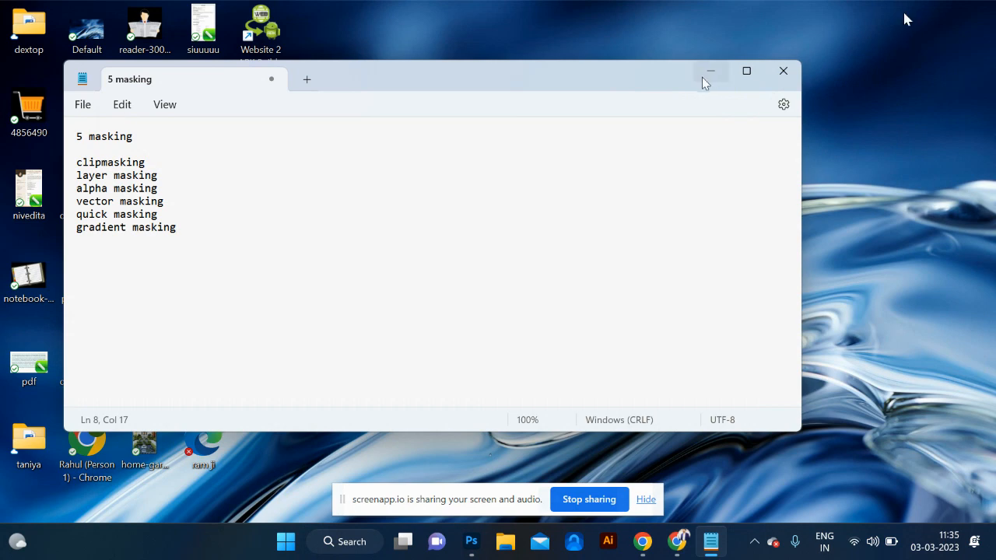
left_click(709, 74)
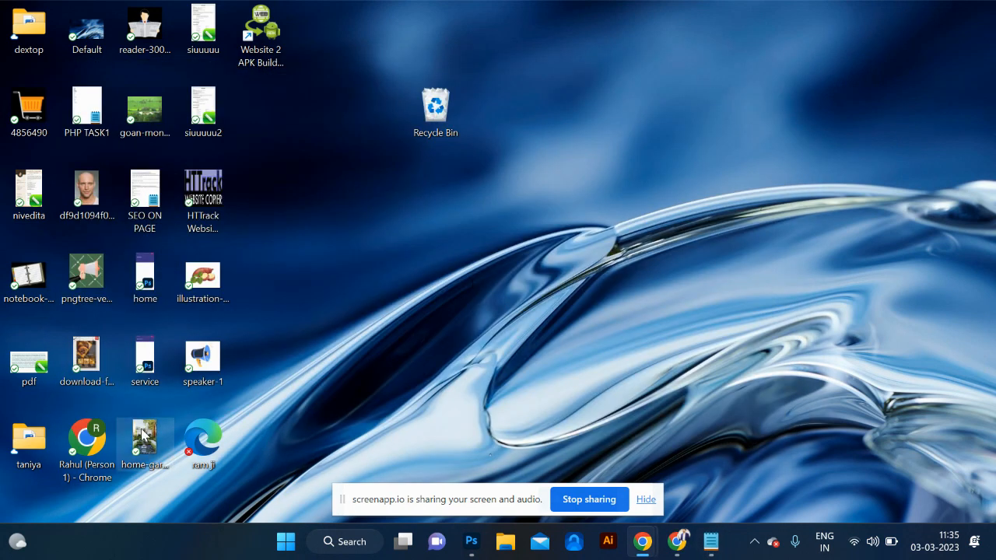
left_click_drag(143, 430, 404, 278)
key("alt+Tab")
key("alt+Tab")
key("alt+Tab")
key("alt+Tab")
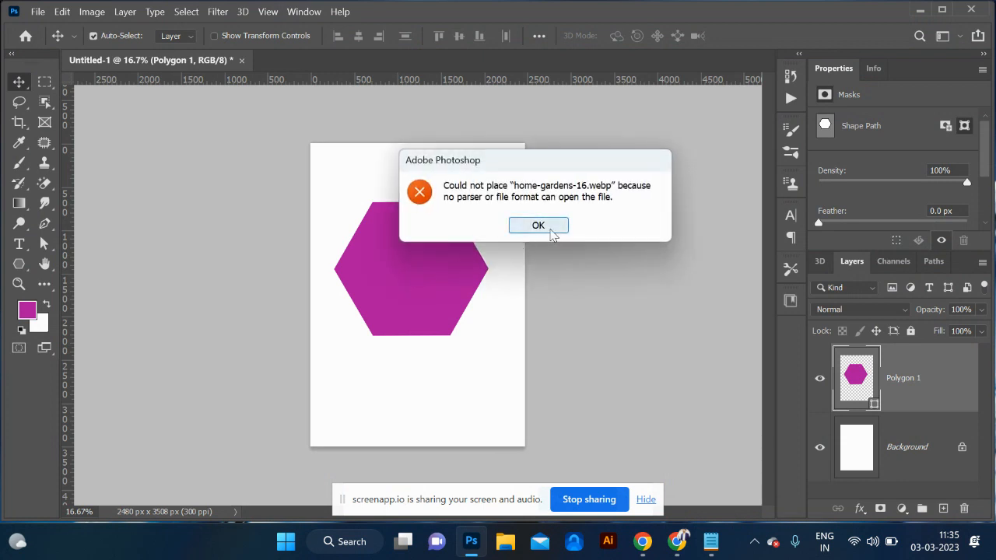
left_click(550, 225)
Step: Place the portrait photo of the bald man from the desktop into the Photoshop document above the hexagon
left_click(920, 11)
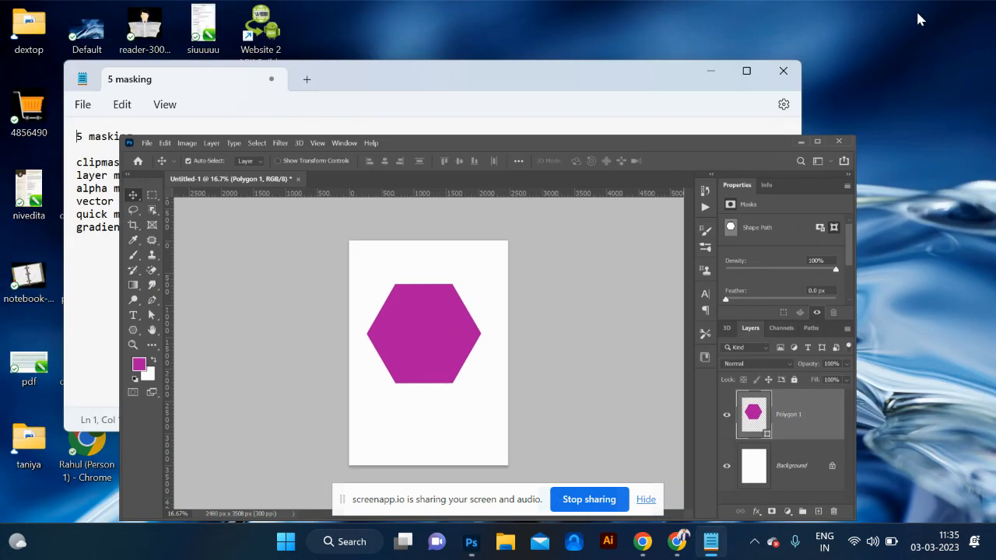
left_click(714, 74)
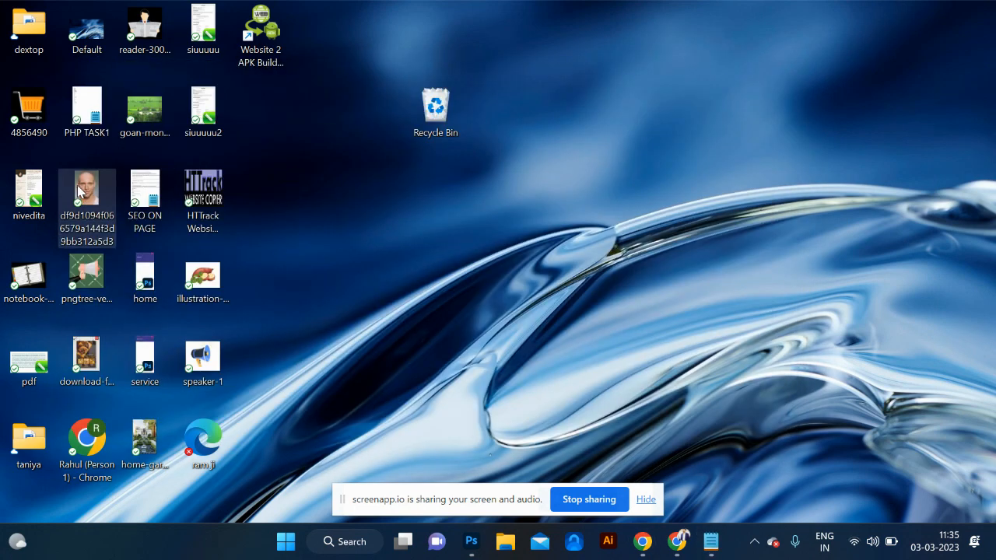
left_click_drag(89, 201, 363, 288)
key("alt+Tab")
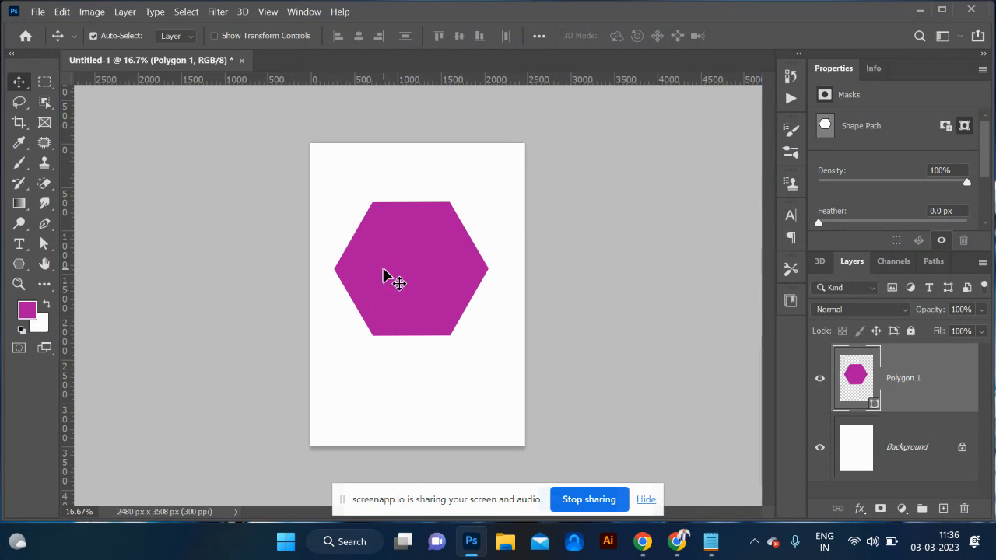
left_click_drag(396, 263, 409, 271)
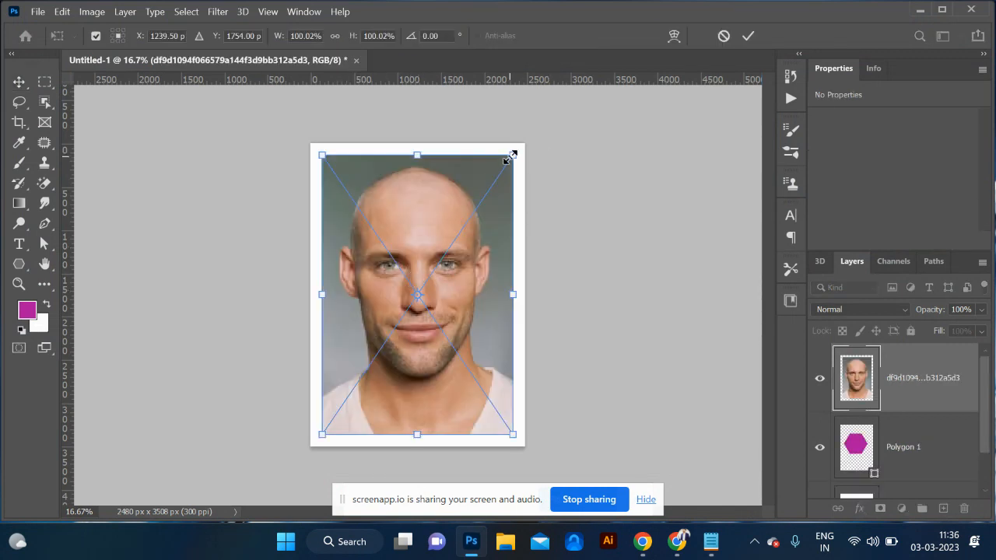
Step: Resize the placed portrait to about 1782 x 2408 px, position it over the hexagon and commit the placement
left_click_drag(513, 155, 453, 227)
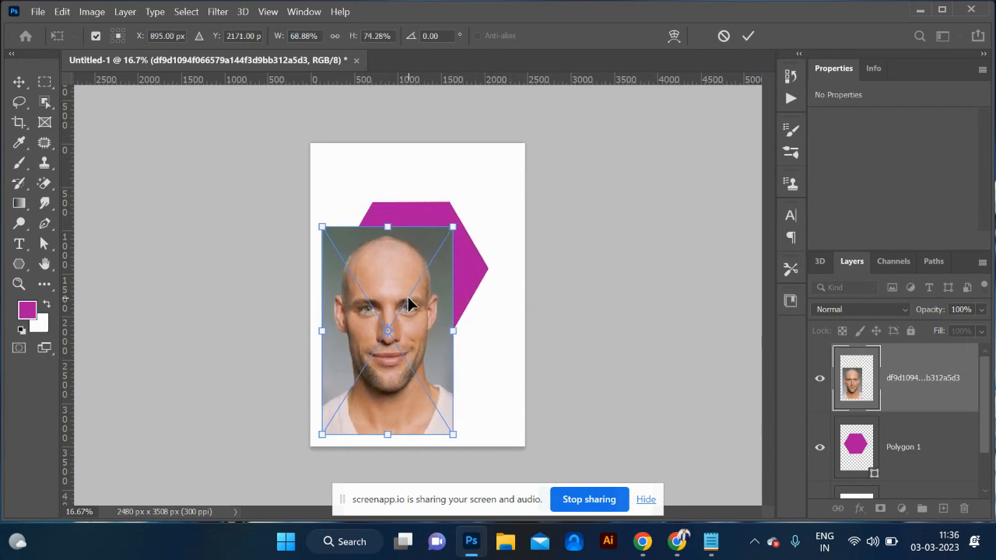
left_click_drag(409, 304, 425, 237)
left_click_drag(465, 265, 488, 269)
key("Return")
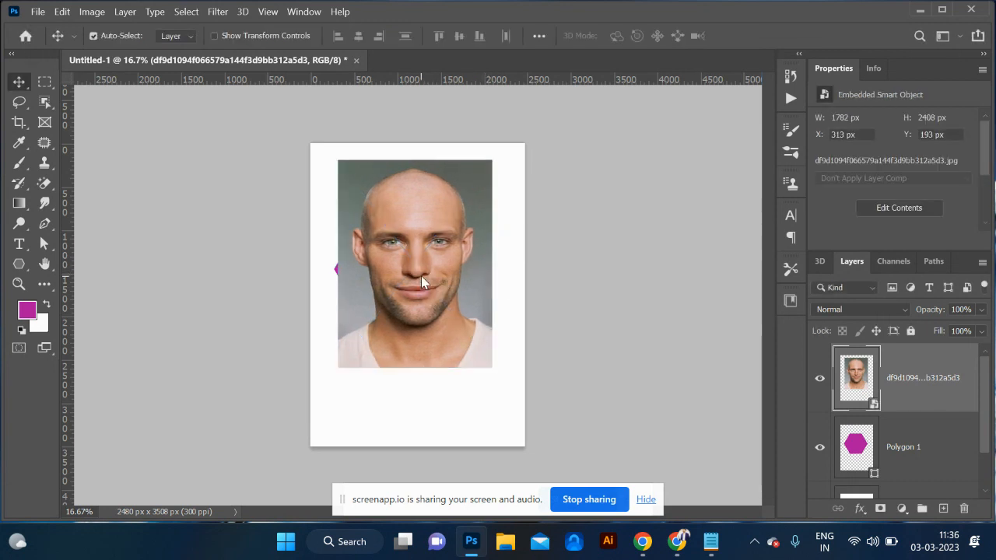
Step: Nudge the portrait left to X 277 px so that it covers the hexagon's left corner
mouse_move(424, 287)
left_mouse_down()
mouse_move(436, 285)
mouse_move(421, 282)
left_mouse_up()
key("Left")
key("Left")
key("Left")
key("Left")
key("Left")
key("Left")
key("Left")
key("Left")
key("Left")
key("Left")
key("Left")
key("Left")
key("Left")
key("Left")
key("Left")
key("Left")
key("Left")
key("Left")
key("Left")
key("Left")
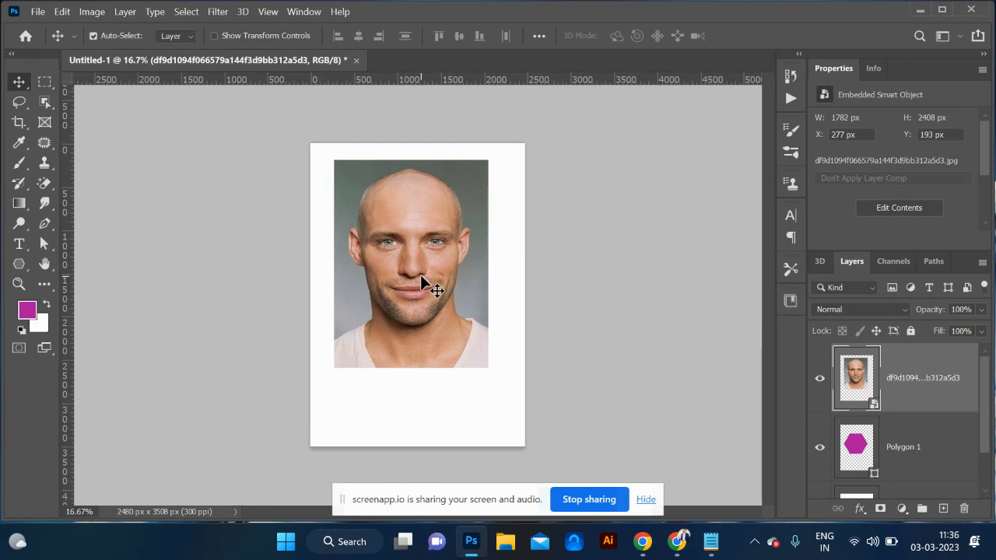
Step: Clip the portrait photo to the hexagon with a clipping mask, releasing and reapplying it once
right_click(936, 387)
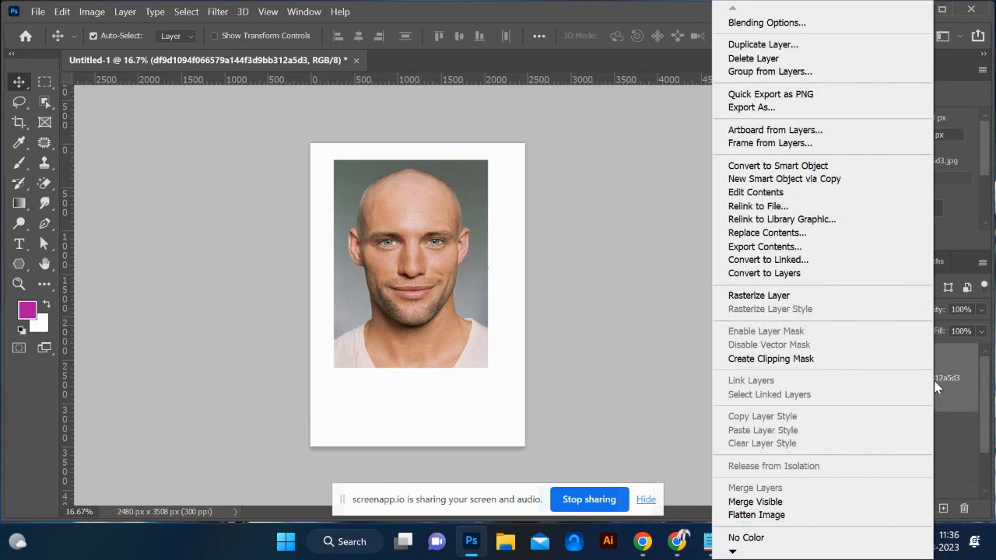
left_click(801, 361)
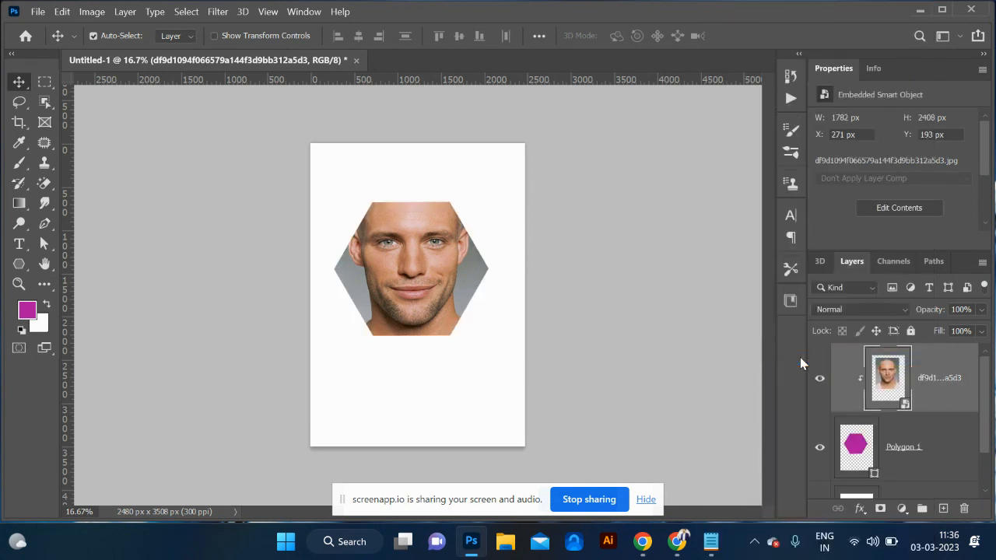
left_click(888, 464)
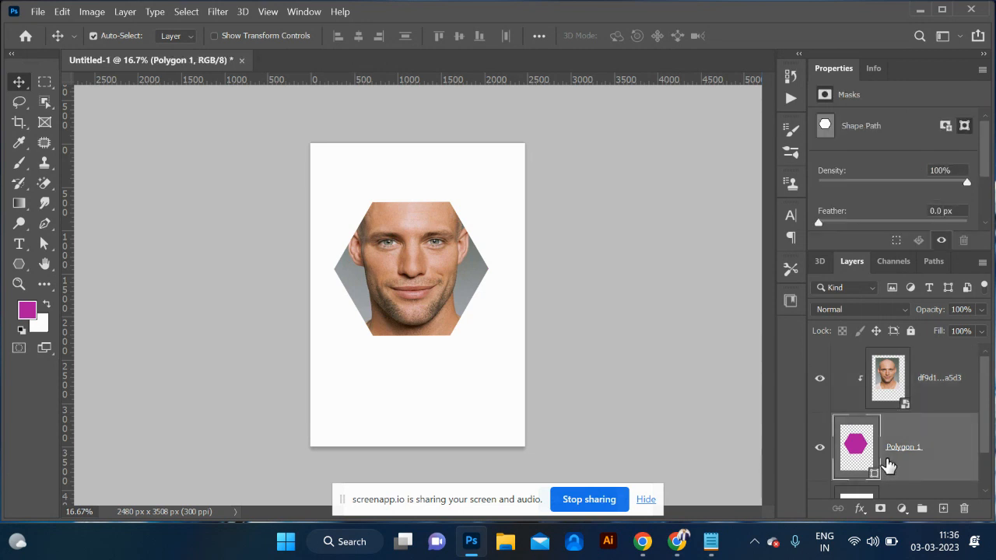
key("ctrl+alt+g")
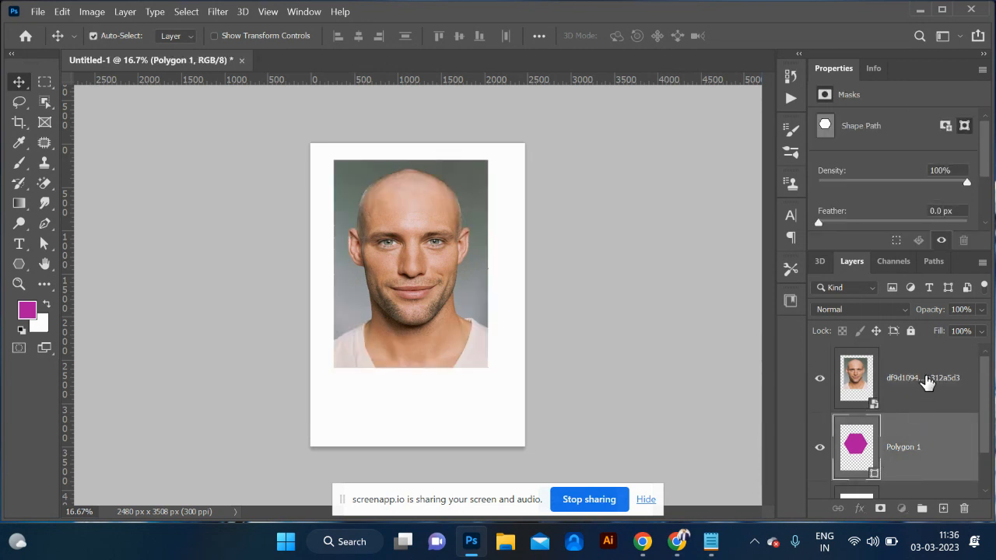
left_click(926, 380)
key("ctrl+alt+g")
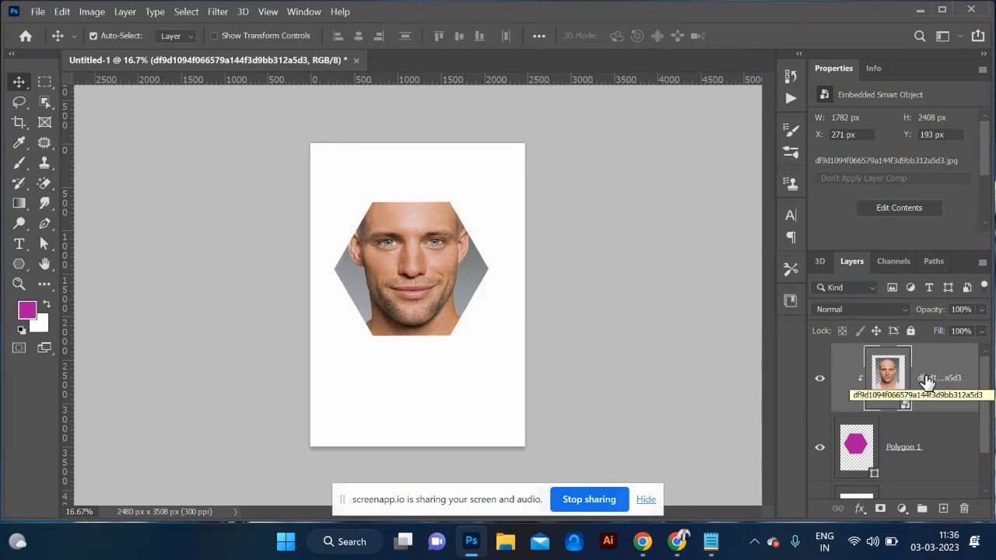
Step: Release the portrait's clipping mask and delete the portrait layer
key("ctrl+alt+g")
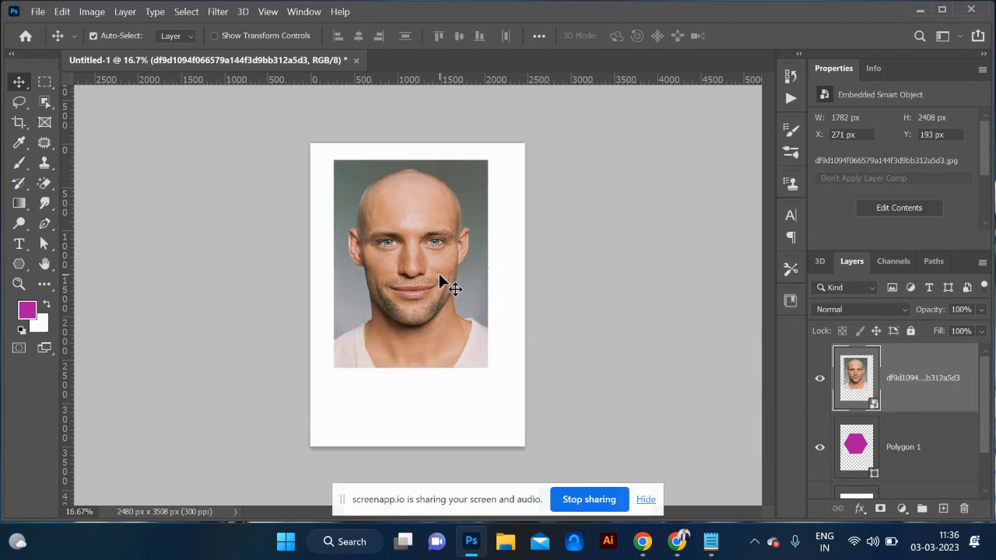
left_click_drag(439, 274, 441, 333)
key("Delete")
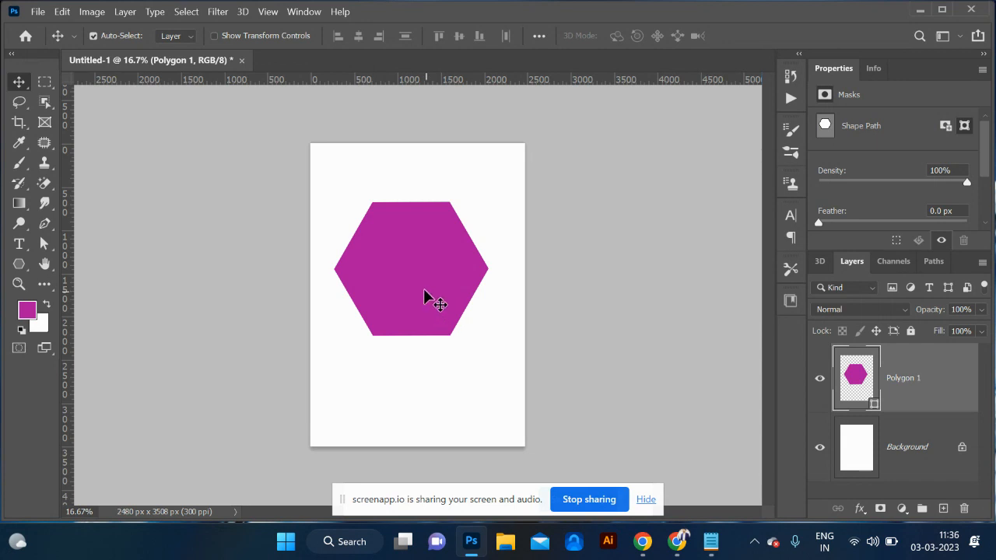
Step: Shrink the hexagon with Free Transform and duplicate it six times into a staggered two-column honeycomb
left_click_drag(424, 291, 437, 253)
key("ctrl+t")
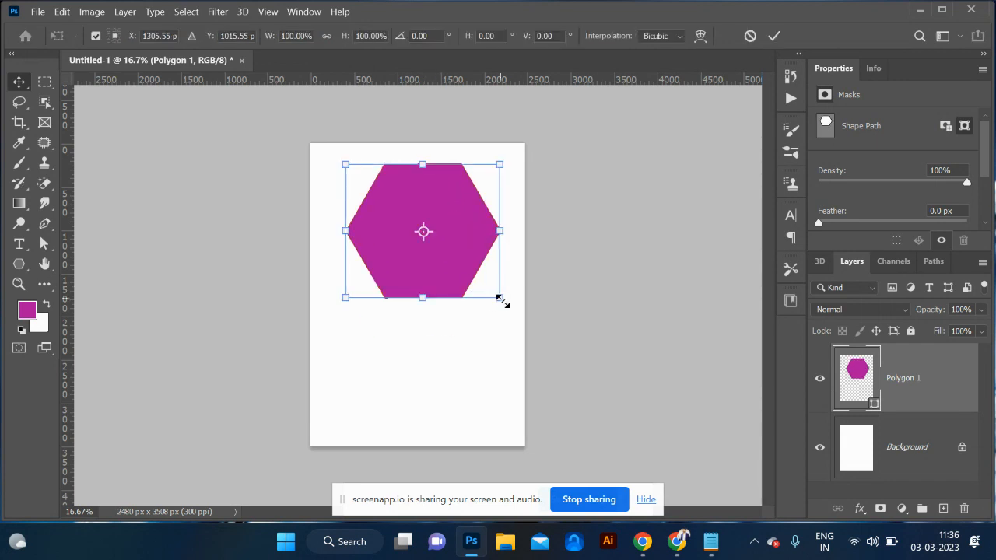
left_click_drag(499, 298, 493, 436)
key("Return")
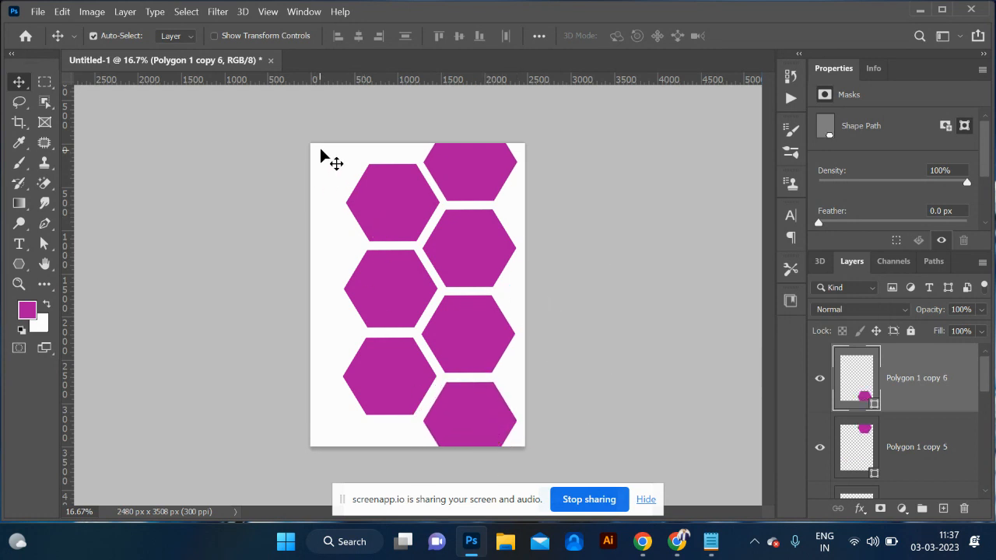
Step: Select all seven hexagons and move them left so that the left column runs off the page edge
left_click_drag(320, 148, 520, 511)
left_click_drag(477, 303, 411, 312)
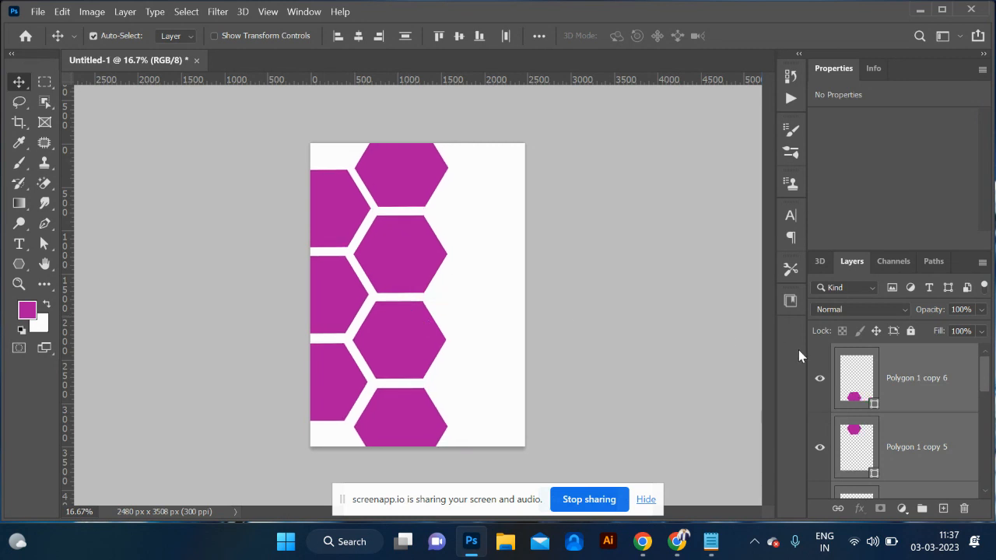
Step: Group the seven hexagon layers and set the Move tool's auto-select to Group
key("ctrl")
key("ctrl+g")
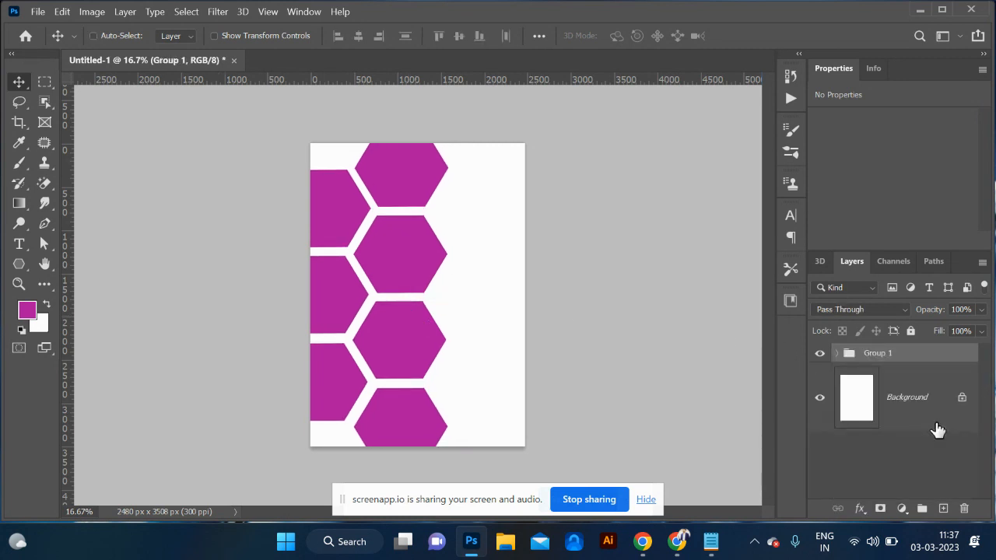
left_click(188, 37)
left_click(183, 47)
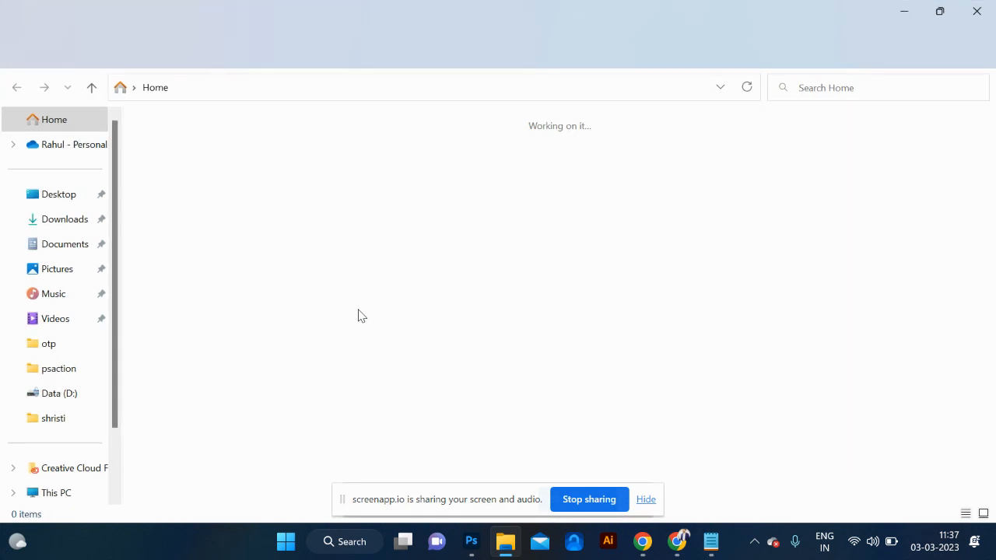
Step: Place the blue room interior image, WhatsApp Image 2023-03-02 at 8.36.53 PM, from the Downloads folder into the Photoshop document
key("super+e")
left_click(70, 223)
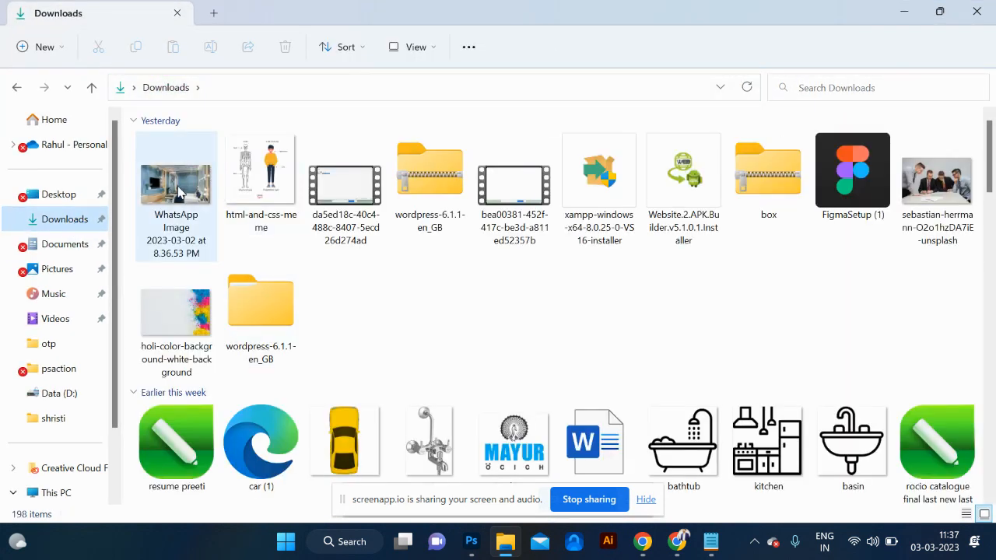
left_click(178, 185)
left_click_drag(168, 191, 386, 303)
key("alt+Tab")
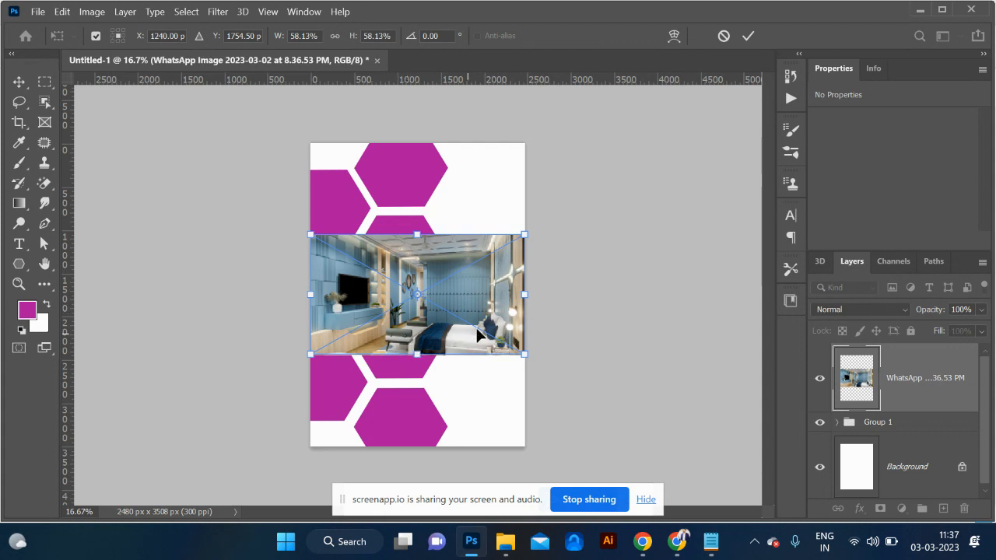
Step: Scale the placed room image to about 152.41%, position it to cover the whole page and commit the placement
left_click_drag(527, 234, 764, 38)
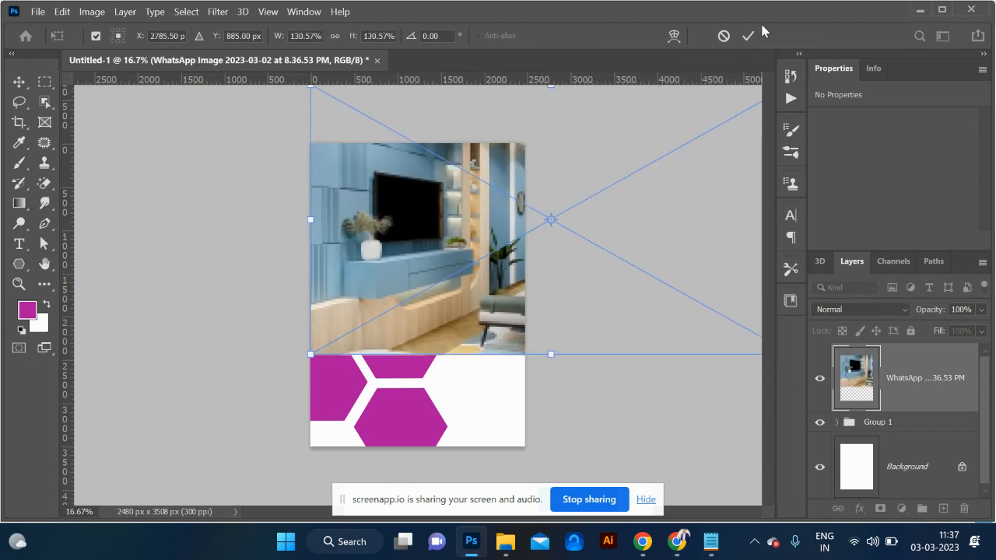
left_click_drag(451, 205, 420, 286)
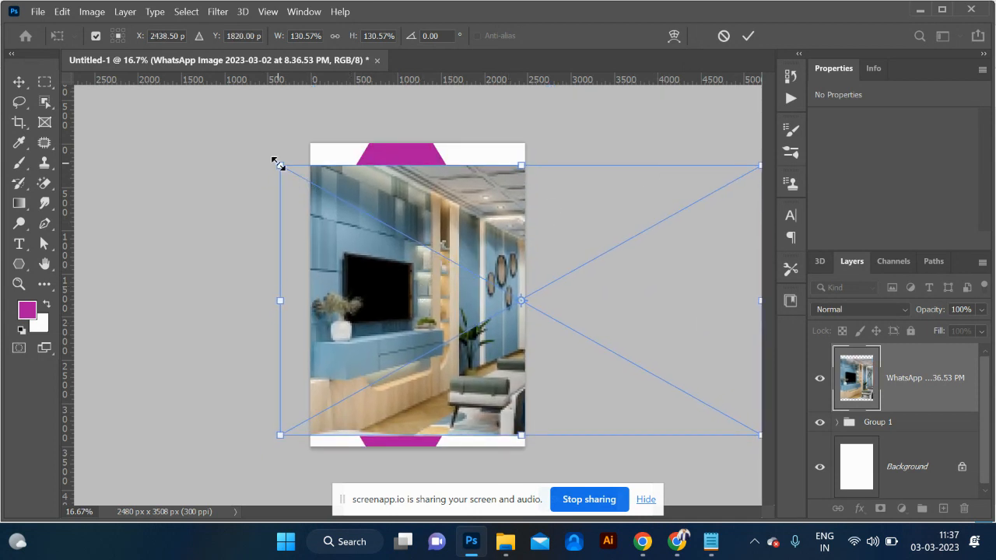
left_click_drag(279, 165, 197, 109)
left_click_drag(386, 244, 453, 258)
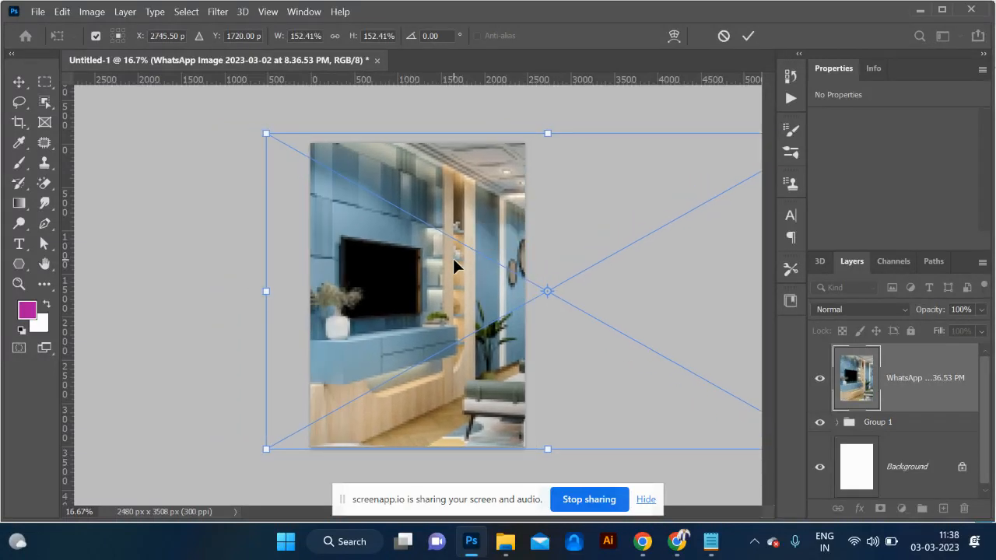
key("Return")
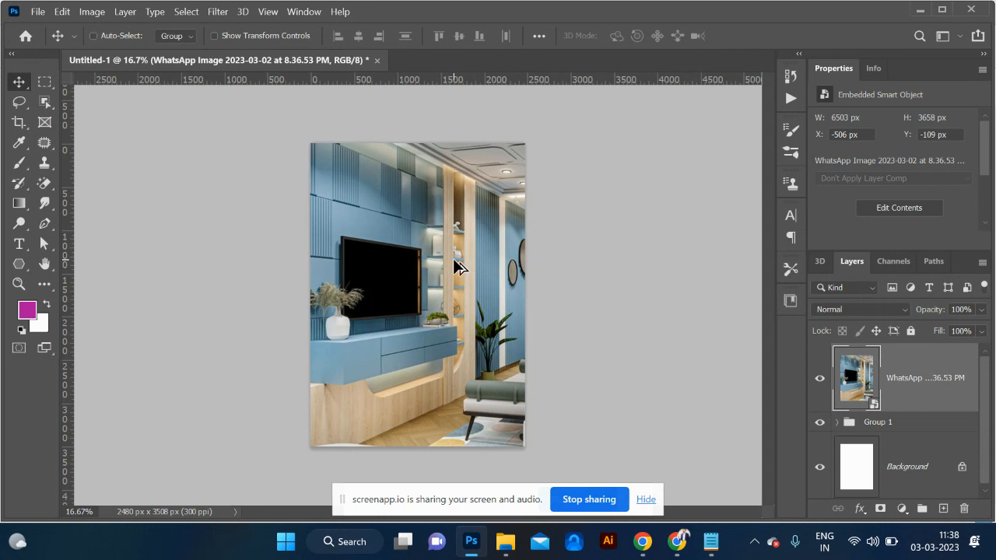
Step: Clip the room image to the hexagon group with a clipping mask
key("ctrl+alt+g")
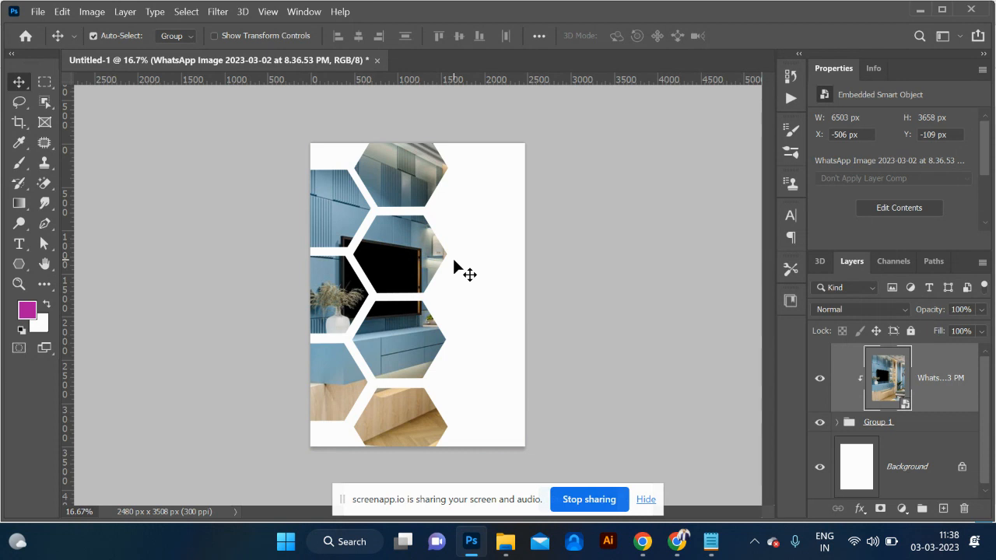
mouse_move(387, 265)
left_mouse_down()
mouse_move(287, 270)
mouse_move(378, 282)
left_mouse_up()
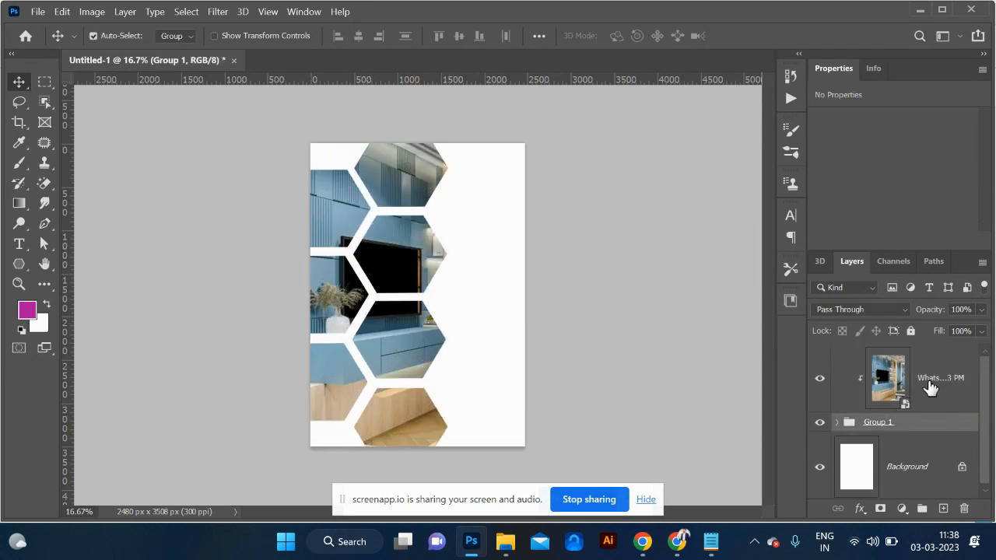
Step: Move the clipped room image layer left within the hexagons to an X position of -2112 px, keeping its vertical position
left_click(930, 383)
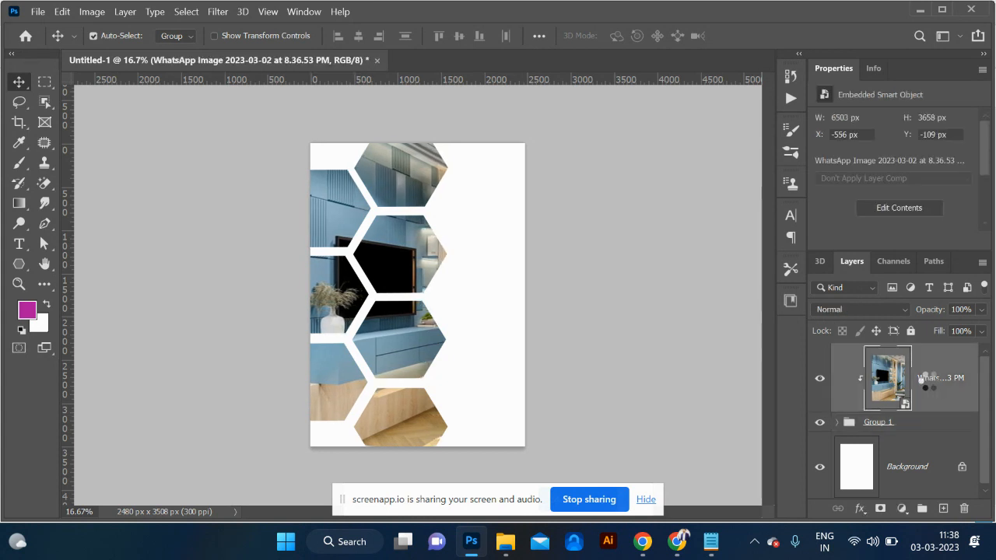
key("shift+Left")
key("shift+Left")
key("shift+Left")
key("shift+Left")
key("shift+Left")
key("shift+Left")
key("shift+Left")
key("shift+Left")
key("shift+Left")
key("shift+Left")
key("shift+Left")
key("shift+Left")
key("shift+Left")
key("shift+Left")
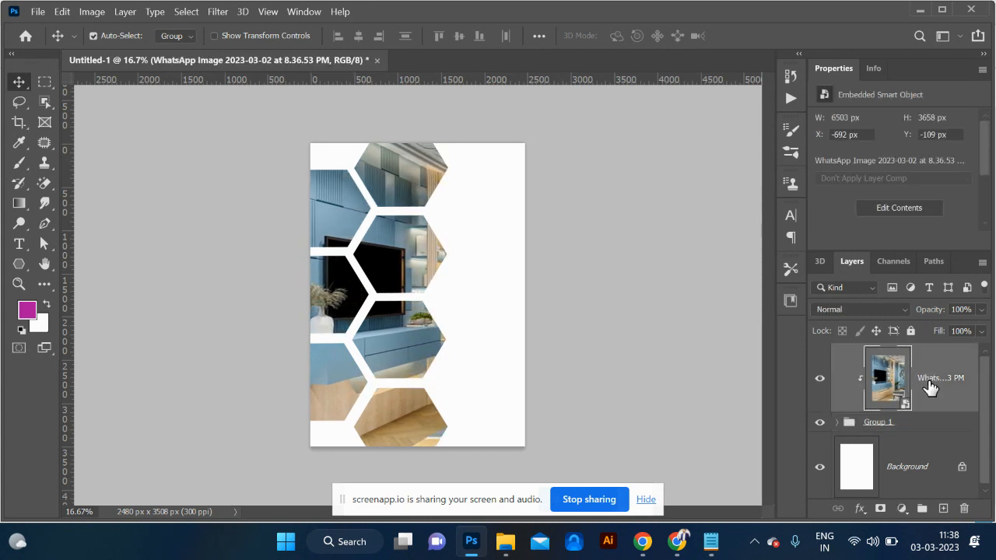
key("shift+Left")
key("shift+Left")
key("shift+Left")
key("shift+Left")
key("shift+Left")
key("shift+Left")
key("shift+Left")
key("shift+Left")
key("shift+Left")
key("shift+Left")
key("shift+Left")
key("shift+Left")
key("shift+Left")
key("shift+Left")
key("shift+Left")
key("shift+Left")
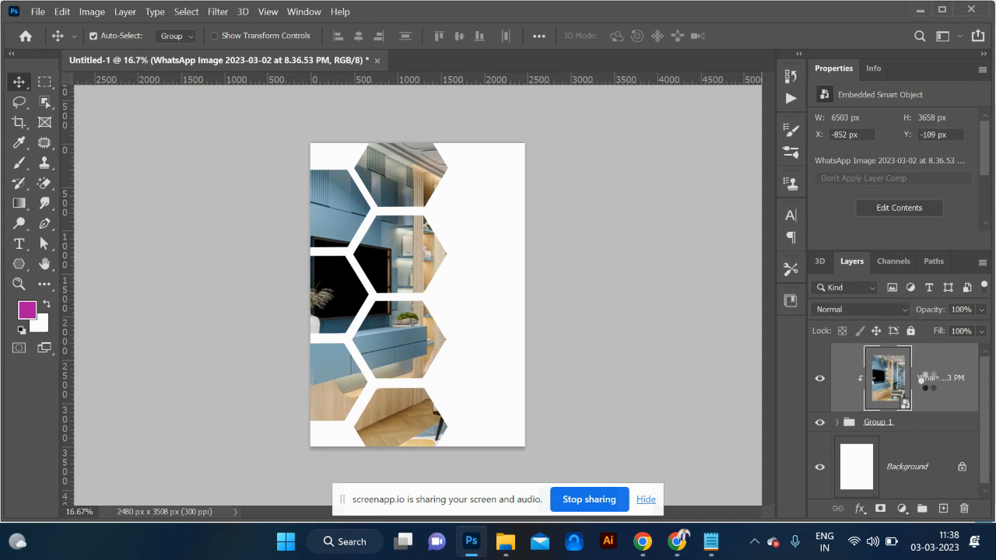
key("shift+Left")
key("shift+Left")
key("shift+Left")
key("shift+Left")
key("shift+Left")
key("shift+Left")
key("shift+Left")
key("shift+Left")
key("shift+Left")
key("shift+Left")
key("shift+Left")
key("shift+Left")
key("shift+Left")
key("shift+Left")
key("shift+Left")
key("shift+Left")
key("shift+Left")
key("shift+Left")
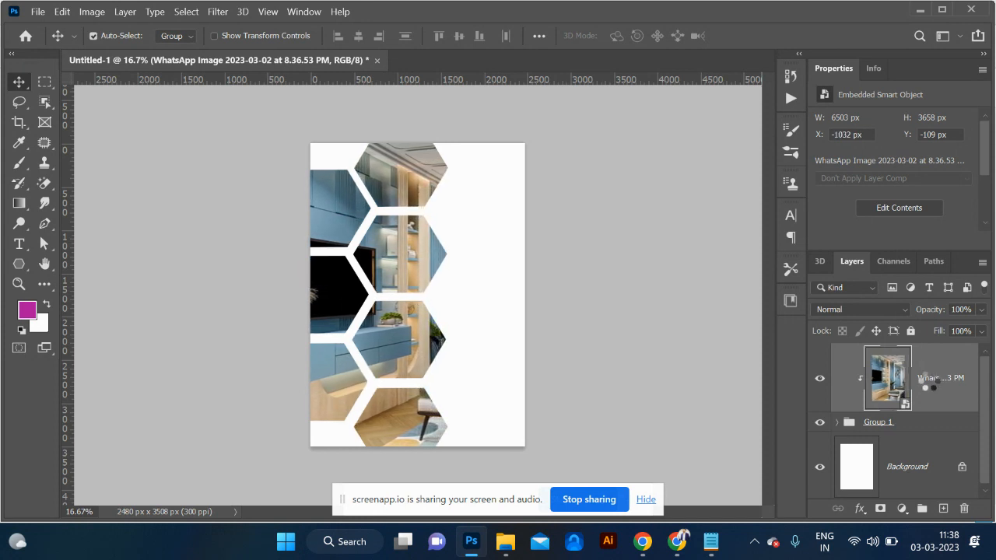
key("shift+Left")
key("shift+Left")
key("shift+Left")
key("shift+Left")
key("shift+Left")
key("shift+Left")
key("shift+Left")
key("shift+Left")
key("shift+Left")
key("shift+Left")
key("shift+Left")
key("shift+Left")
key("shift+Left")
key("shift+Left")
key("shift+Left")
key("shift+Left")
key("shift+Left")
key("shift+Left")
key("shift+Left")
key("shift+Left")
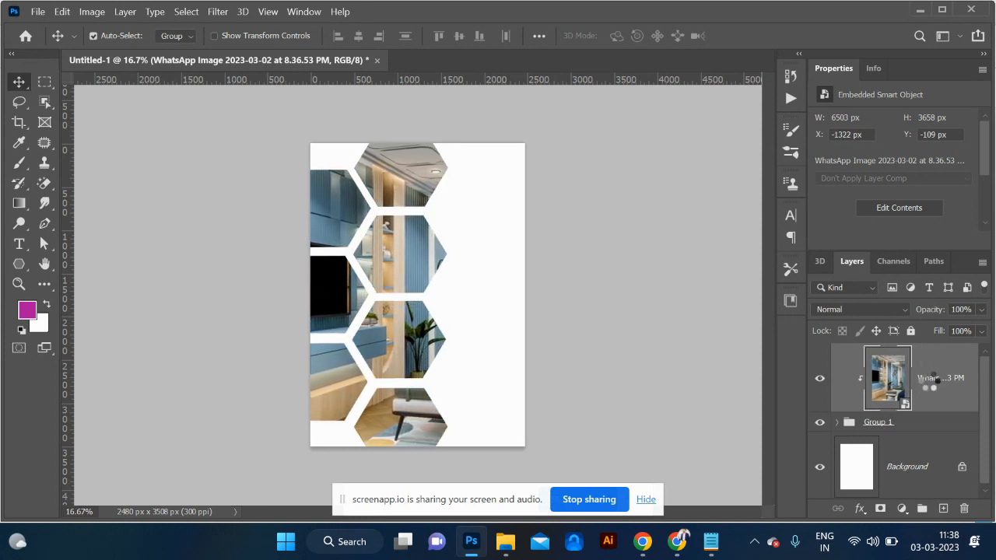
key("shift+Left")
key("shift+Left")
key("shift+Left")
key("shift+Left")
key("shift+Left")
key("shift+Left")
key("shift+Left")
key("shift+Left")
key("shift+Left")
key("shift+Left")
key("shift+Left")
key("shift+Left")
key("shift+Left")
key("shift+Left")
key("shift+Left")
key("shift+Left")
key("shift+Left")
key("shift+Left")
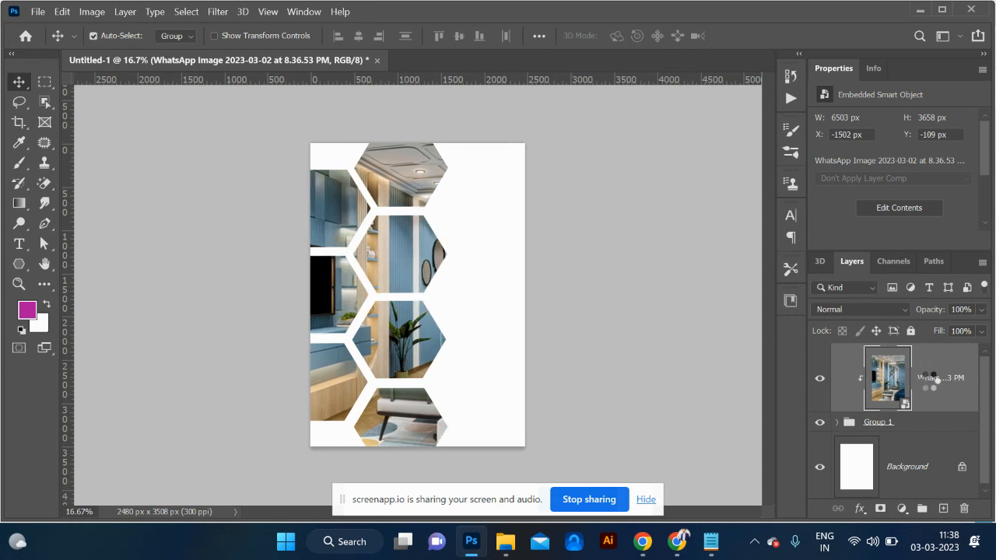
key("shift+Left")
key("shift+Left")
key("shift+Left")
key("shift+Left")
key("shift+Left")
key("shift+Left")
key("shift+Left")
key("shift+Left")
key("shift+Left")
key("shift+Left")
key("shift+Left")
key("shift+Left")
key("shift+Left")
key("shift+Left")
key("shift+Left")
key("shift+Left")
key("shift+Left")
key("shift+Left")
key("shift+Left")
key("shift+Left")
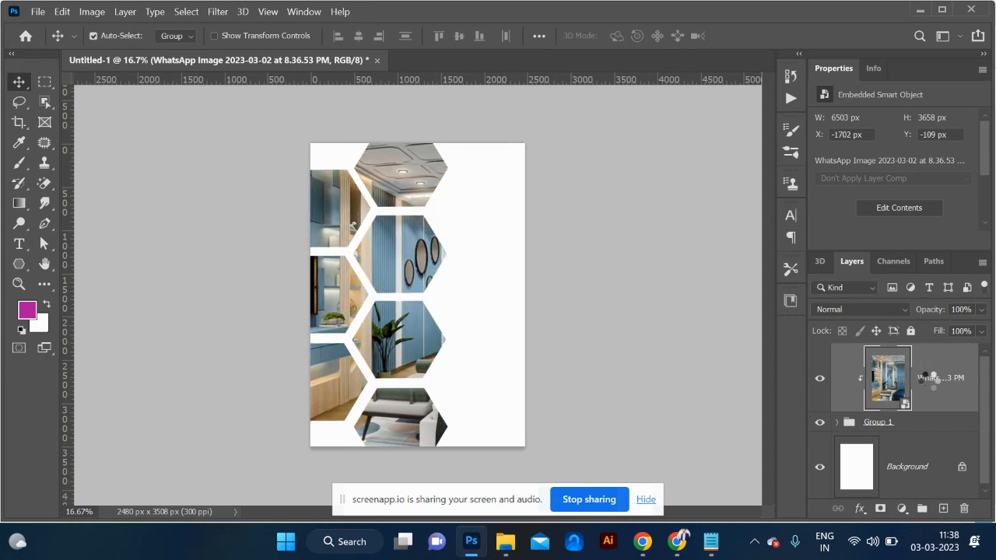
key("shift+Left")
key("shift+Left")
key("shift+Left")
key("shift+Left")
key("shift+Left")
key("shift+Left")
key("shift+Left")
key("shift+Left")
key("shift+Left")
key("shift+Left")
key("shift+Left")
key("shift+Left")
key("shift+Left")
key("shift+Left")
key("shift+Left")
key("shift+Left")
key("shift+Left")
key("shift+Left")
key("shift+Left")
key("shift+Left")
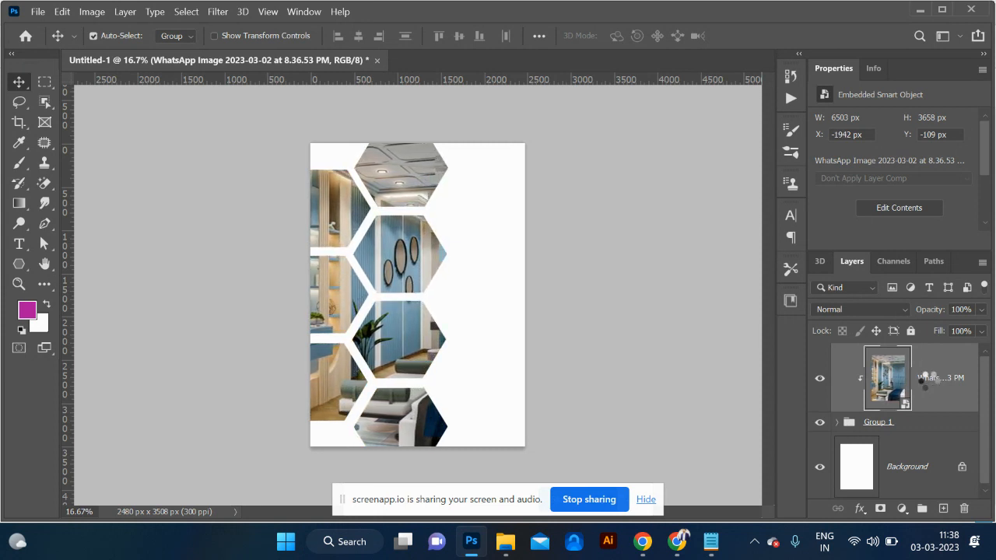
key("shift+Left")
key("shift+Left")
key("shift+Left")
key("shift+Left")
key("shift+Left")
key("shift+Left")
key("shift+Left")
key("shift+Left")
key("shift+Left")
key("shift+Left")
key("shift+Left")
key("shift+Left")
key("shift+Left")
key("shift+Left")
key("shift+Left")
key("shift+Left")
key("shift+Left")
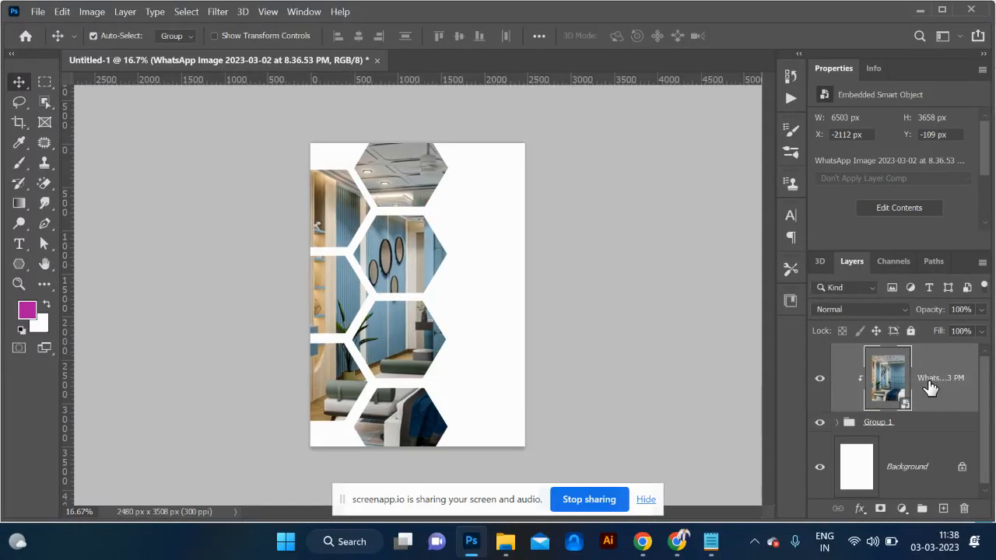
Step: Duplicate the bottom hexagon layer, Polygon 1 copy 6, inside Group 1 and move the copy right and up to start a third column
left_click(838, 422)
left_click(882, 465)
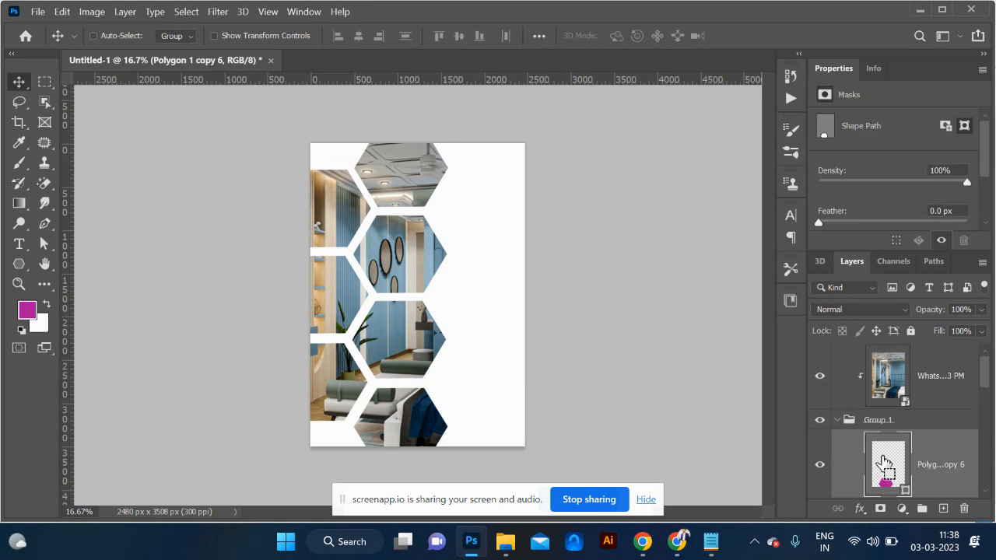
key("ctrl+j")
key("shift+Right")
key("shift+Right")
key("shift+Right")
key("shift+Right")
key("shift+Right")
key("shift+Right")
key("shift+Right")
key("shift+Right")
key("shift+Right")
key("shift+Right")
key("shift+Right")
key("shift+Right")
key("shift+Right")
key("shift+Right")
key("shift+Right")
key("shift+Right")
key("shift+Right")
key("shift+Right")
key("shift+Right")
key("shift+Right")
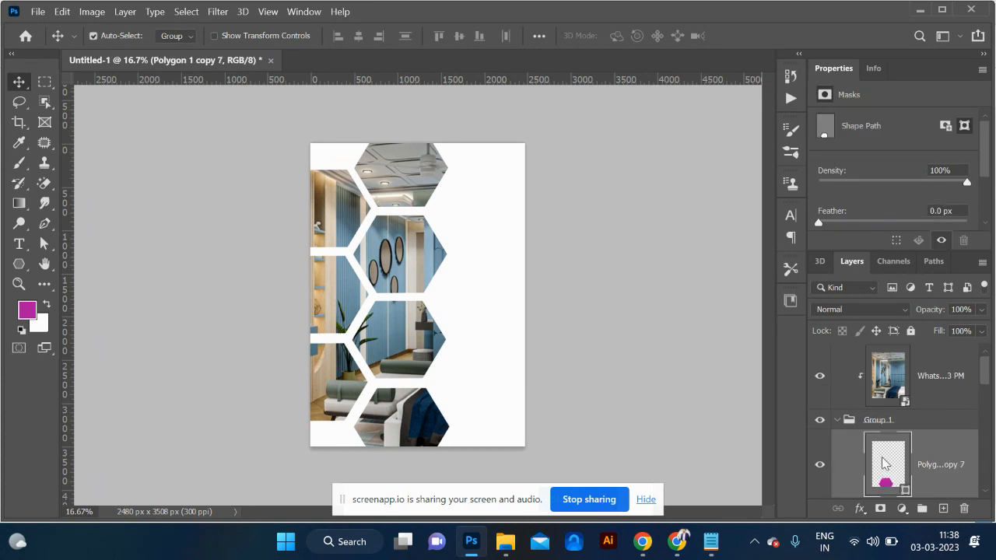
key("shift+Right")
key("shift+Right")
key("shift+Right")
key("shift+Right")
key("shift+Right")
key("shift+Right")
key("shift+Right")
key("shift+Right")
key("shift+Right")
key("shift+Right")
key("shift+Right")
key("shift+Right")
key("shift+Right")
key("shift+Right")
key("shift+Right")
key("shift+Right")
key("shift+Right")
key("shift+Right")
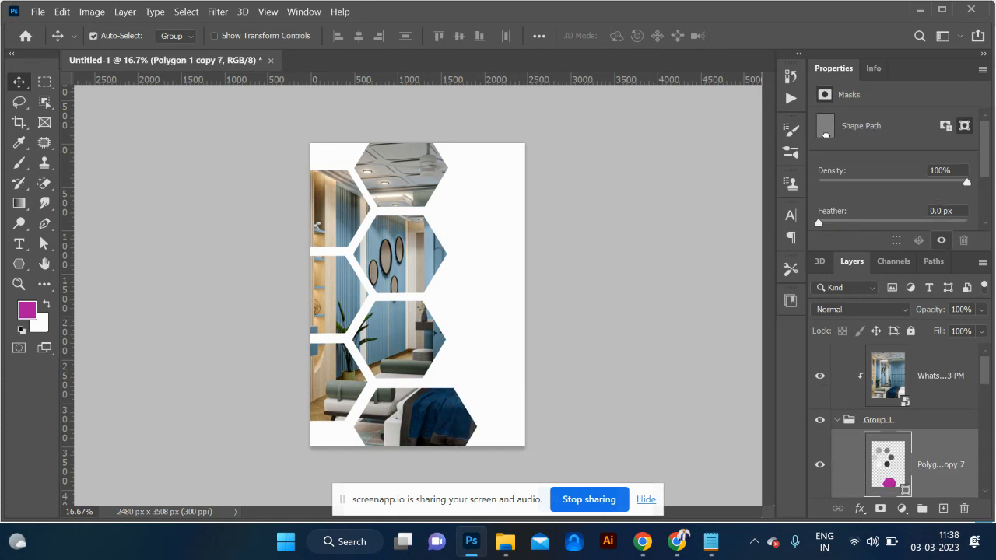
key("shift+Right")
key("shift+Right")
key("shift+Right")
key("shift+Right")
key("shift+Right")
key("shift+Right")
key("shift+Right")
key("shift+Right")
key("shift+Right")
key("shift+Right")
key("shift+Right")
key("shift+Right")
key("shift+Right")
key("shift+Right")
key("shift+Right")
key("shift+Right")
key("shift+Right")
key("shift+Right")
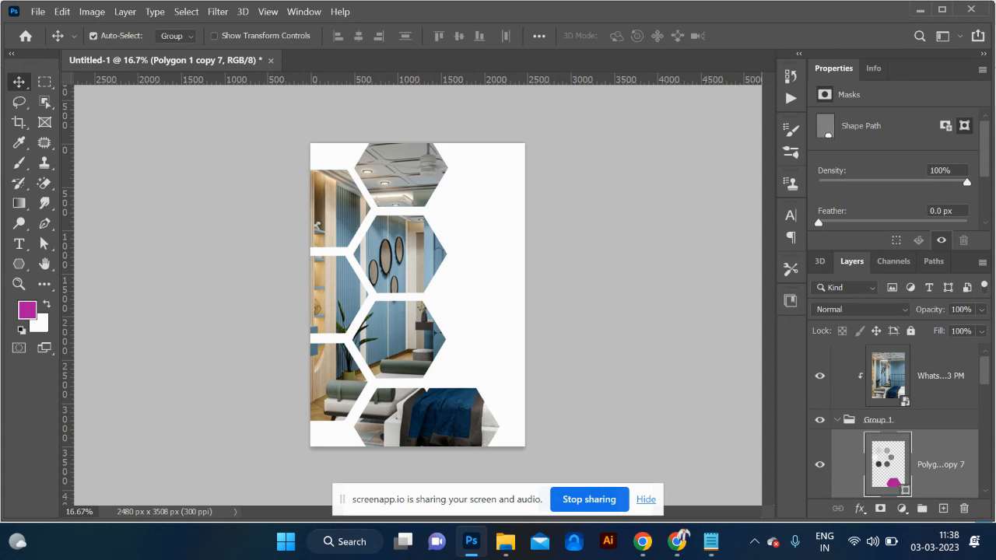
key("shift+Up")
key("shift+Up")
key("shift+Up")
key("shift+Up")
key("shift+Up")
key("shift+Up")
key("shift+Up")
key("shift+Up")
key("shift+Up")
key("shift+Up")
key("shift+Up")
key("shift+Up")
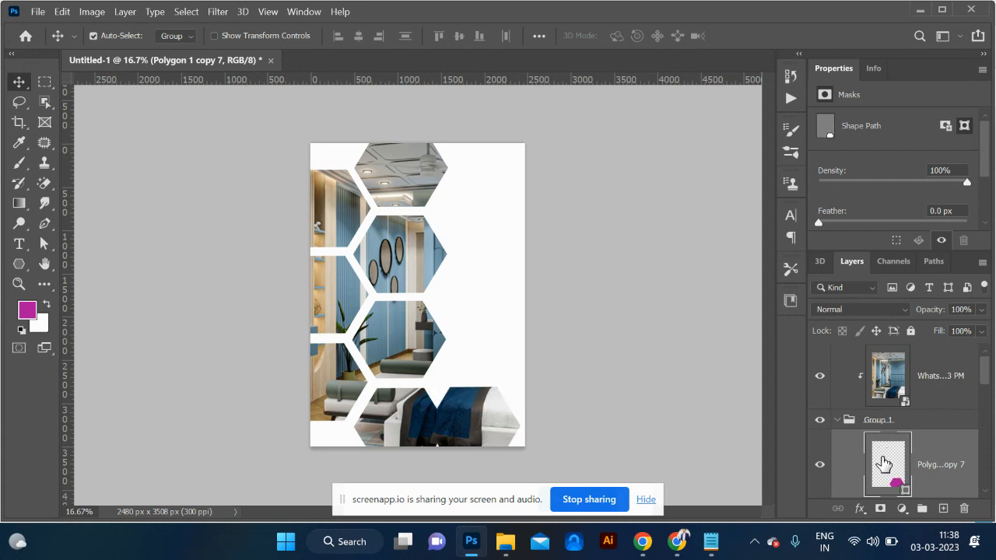
key("shift+Up")
key("shift+Up")
key("shift+Up")
key("shift+Up")
key("shift+Up")
key("shift+Up")
key("shift+Up")
key("shift+Up")
key("shift+Up")
key("shift+Up")
key("shift+Up")
key("shift+Up")
key("shift+Up")
key("shift+Up")
key("shift+Up")
key("shift+Up")
key("shift+Up")
key("shift+Up")
key("shift+Up")
key("shift+Up")
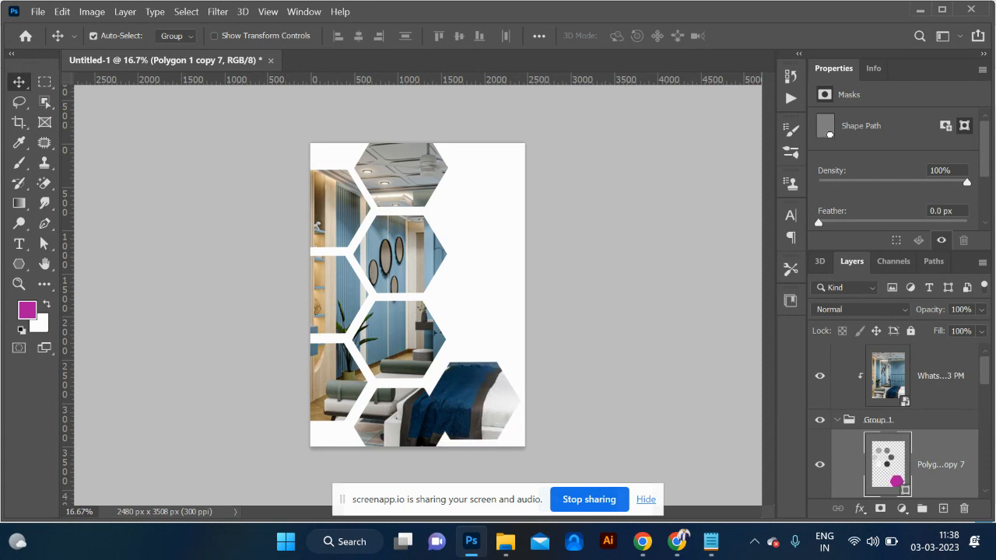
key("shift+Right")
key("shift+Right")
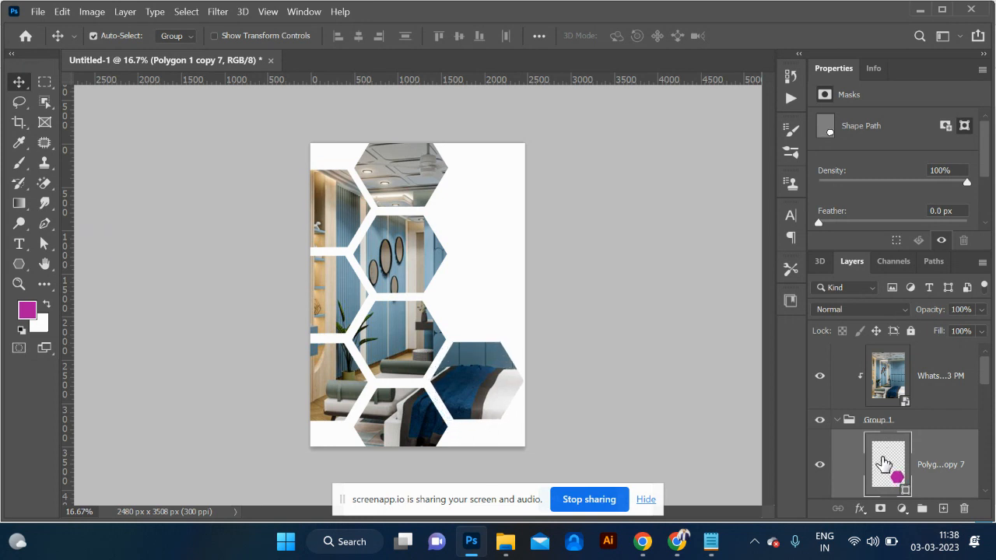
left_click(838, 420)
Step: Set the foreground colour to black and fill the Background layer with it
left_click(870, 469)
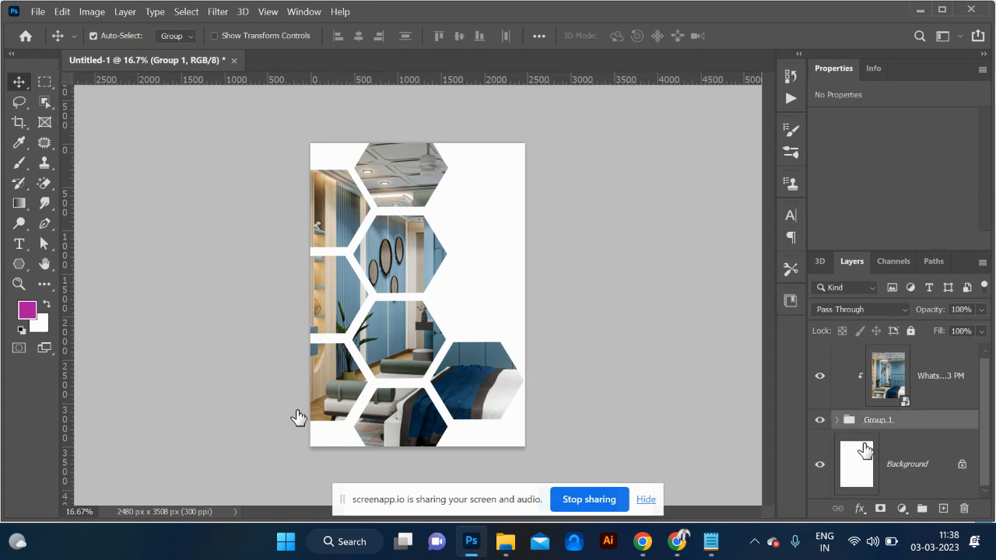
left_click(26, 312)
left_click_drag(723, 265, 677, 300)
left_click(935, 81)
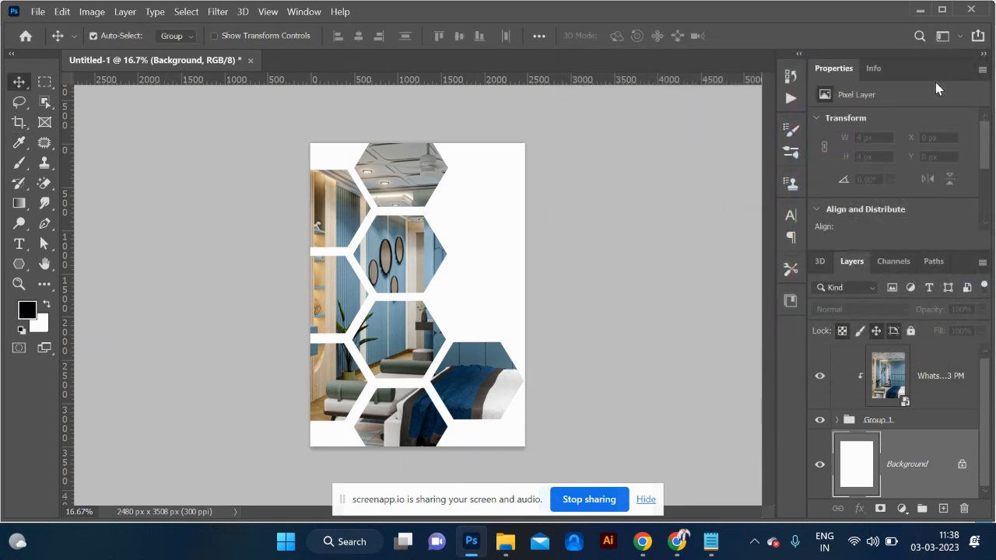
key("alt+BackSpace")
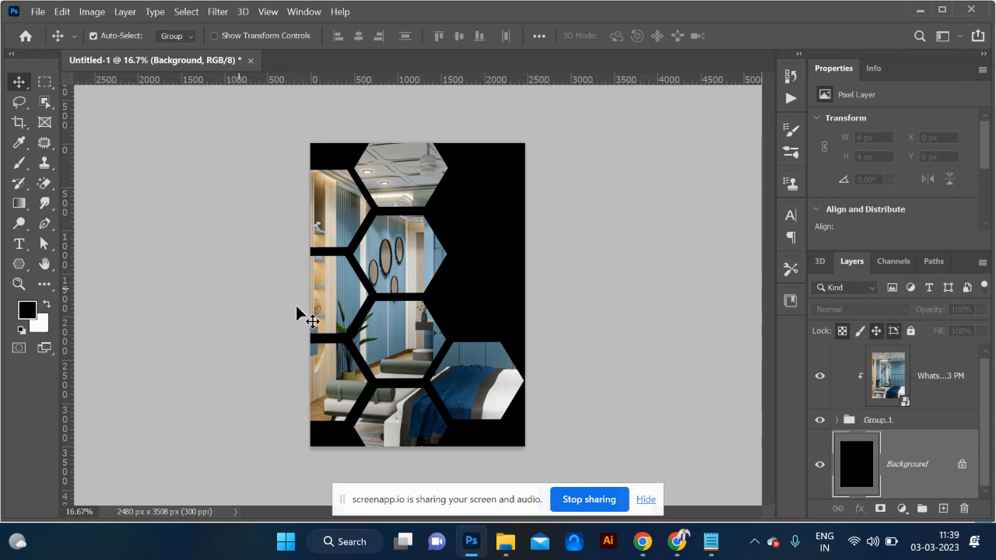
Step: Select the clipped room image together with Group 1 and move both slightly right and down on the page
left_click_drag(294, 144, 542, 433)
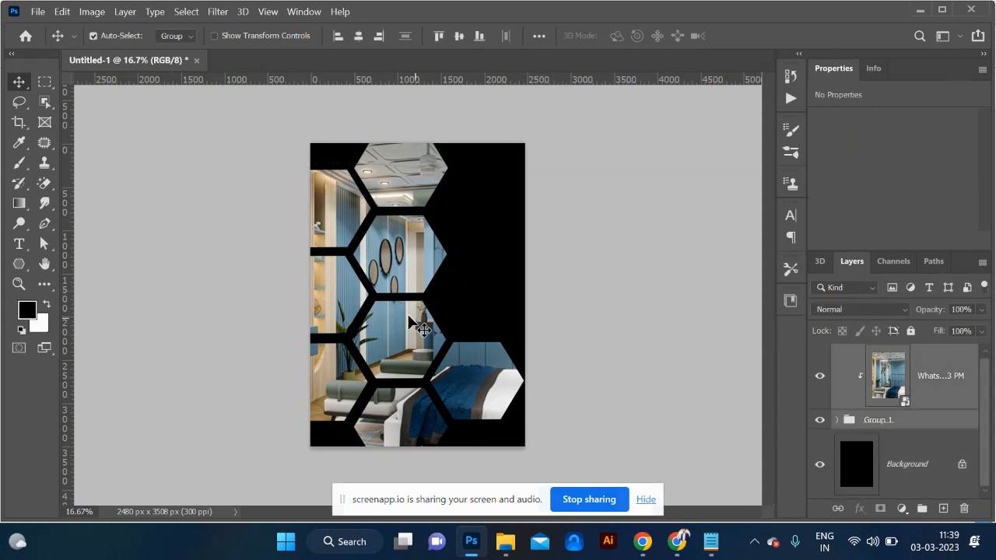
mouse_move(421, 327)
left_mouse_down()
mouse_move(434, 342)
mouse_move(424, 320)
left_mouse_up()
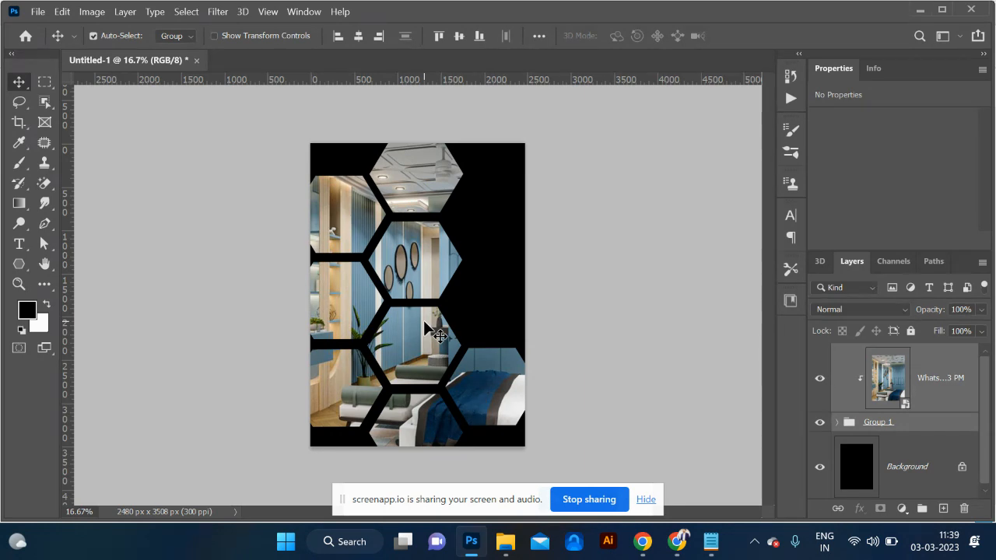
key("ctrl")
Step: Create a new document 1080 pixels wide and 1080 pixels high at a resolution of 72 pixels/inch
key("ctrl+n")
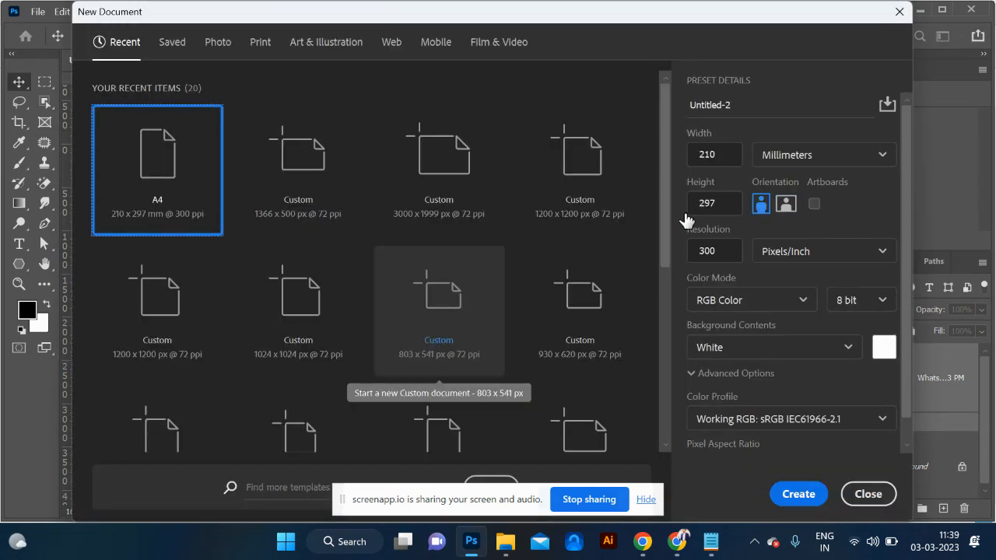
left_click(840, 155)
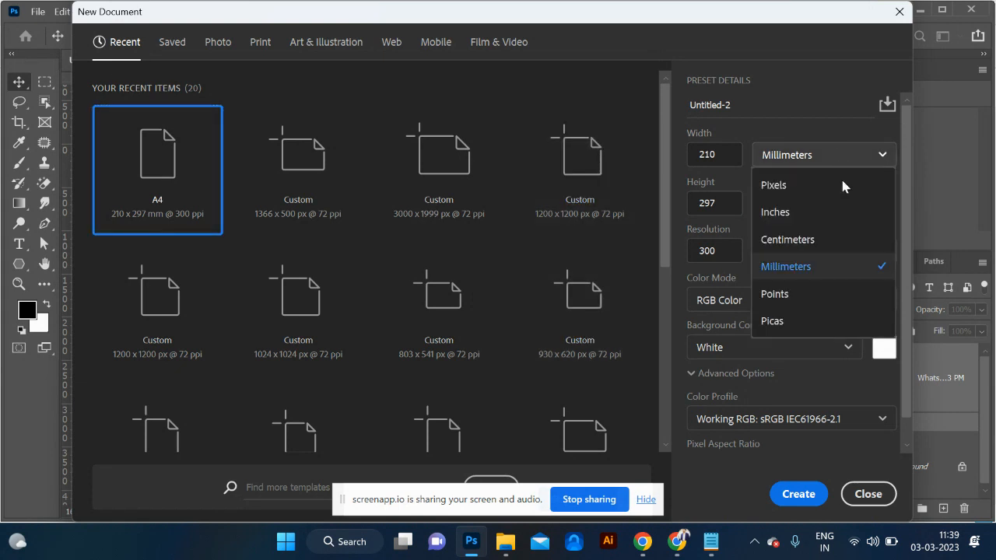
left_click(789, 186)
double_click(731, 154)
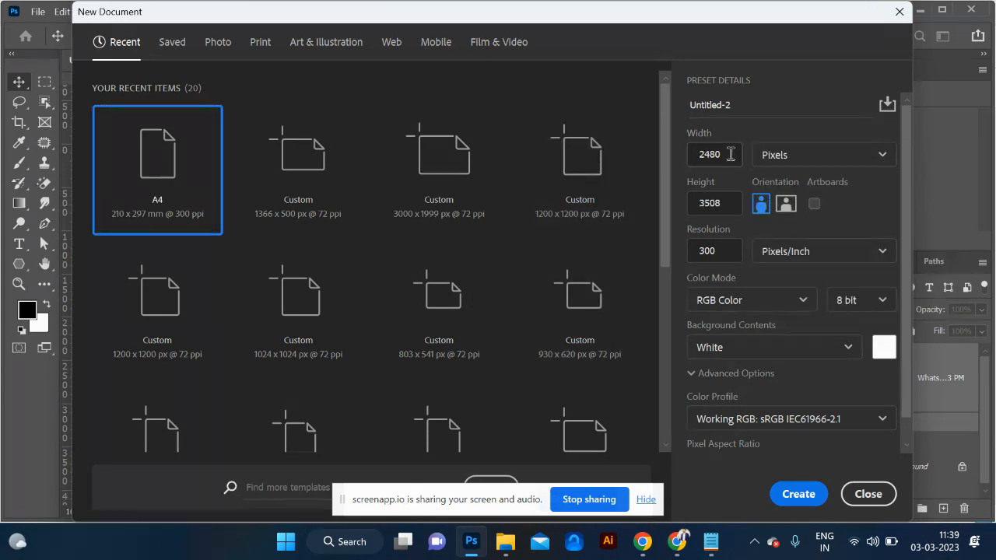
type("1080")
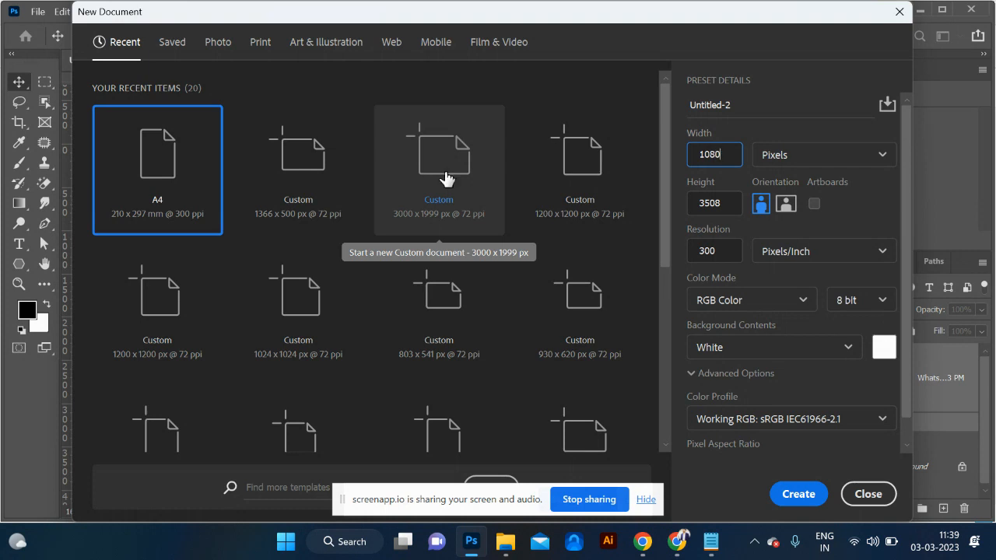
key("Tab")
type("1080")
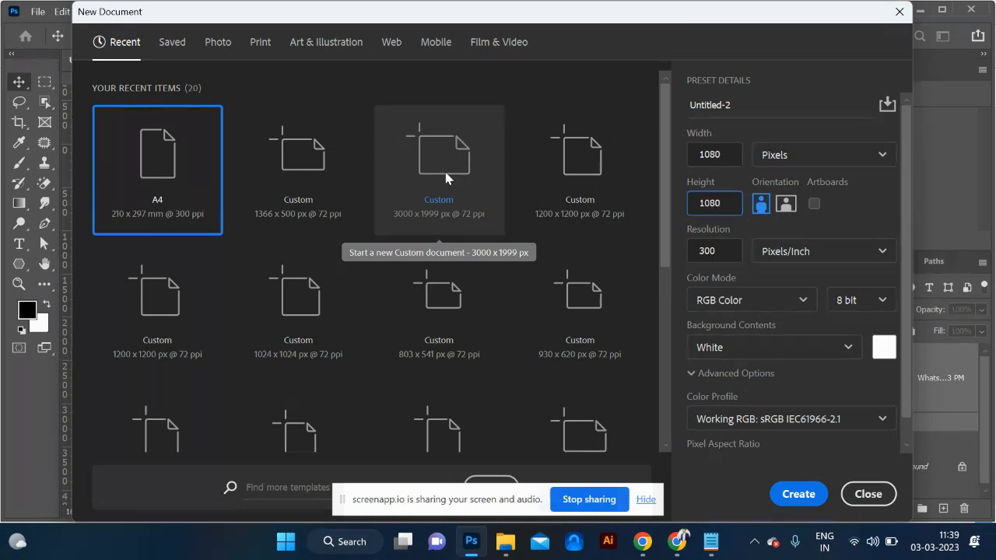
key("Tab")
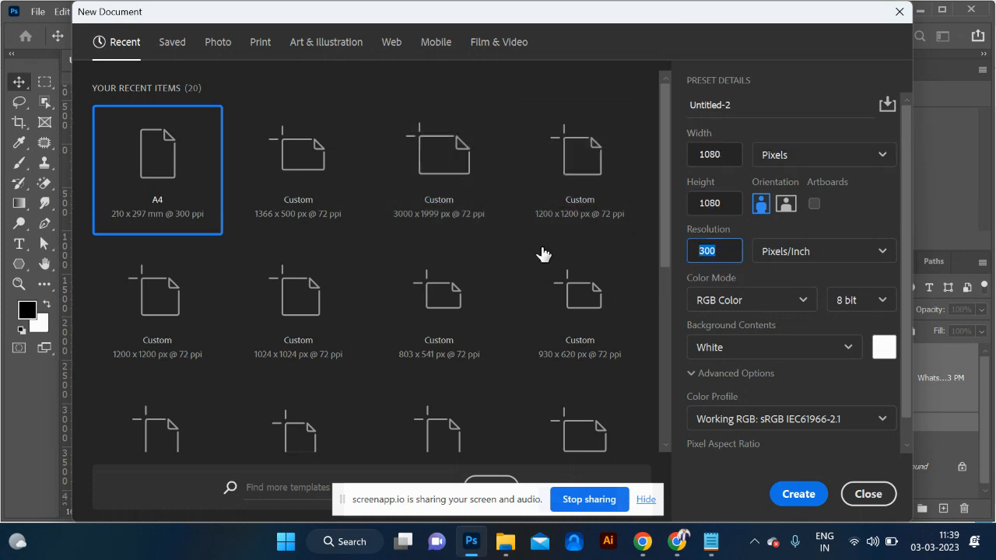
type("72")
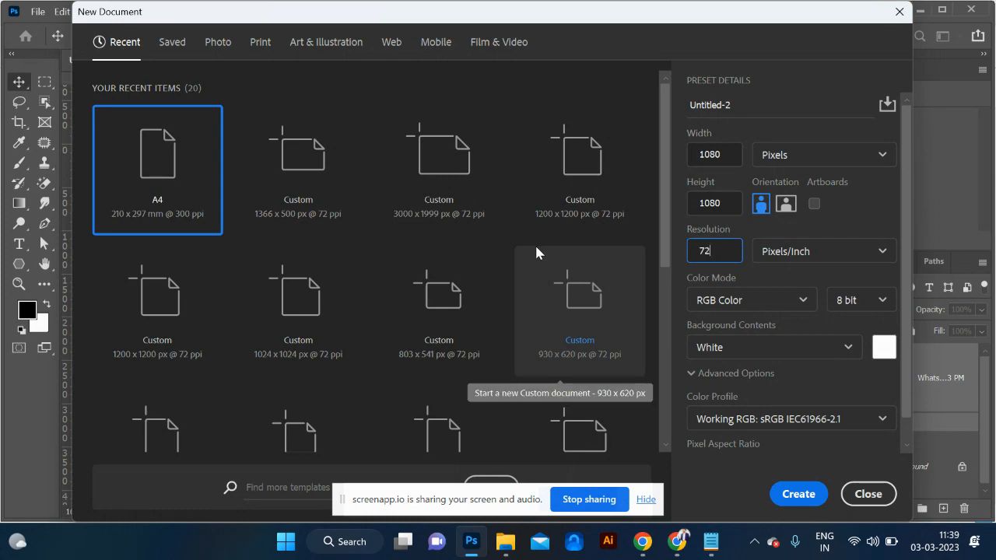
left_click(807, 496)
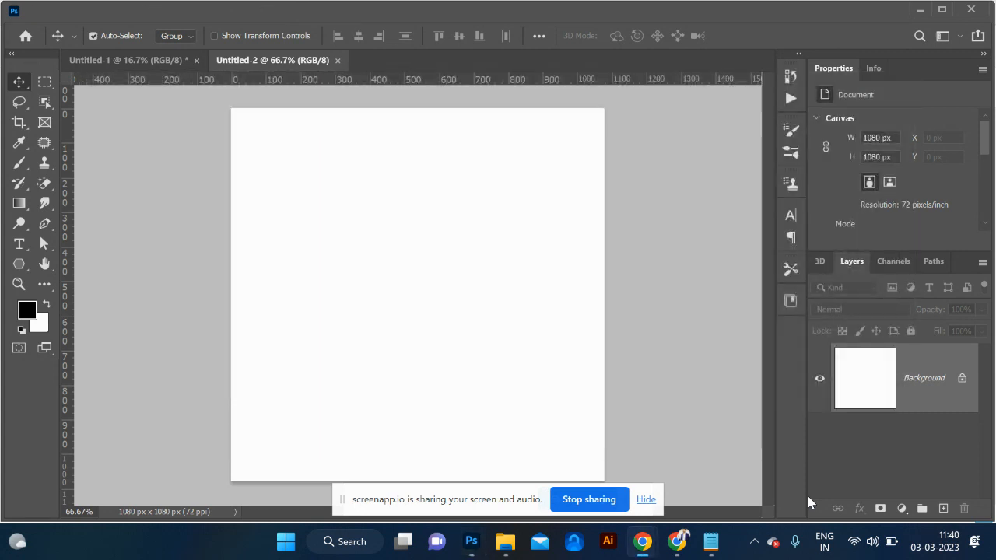
Step: Switch to Chrome and view the mask example and the image results for mask in graphic design
key("alt+Tab")
key("alt+Tab")
key("alt+Tab")
key("alt+Tab")
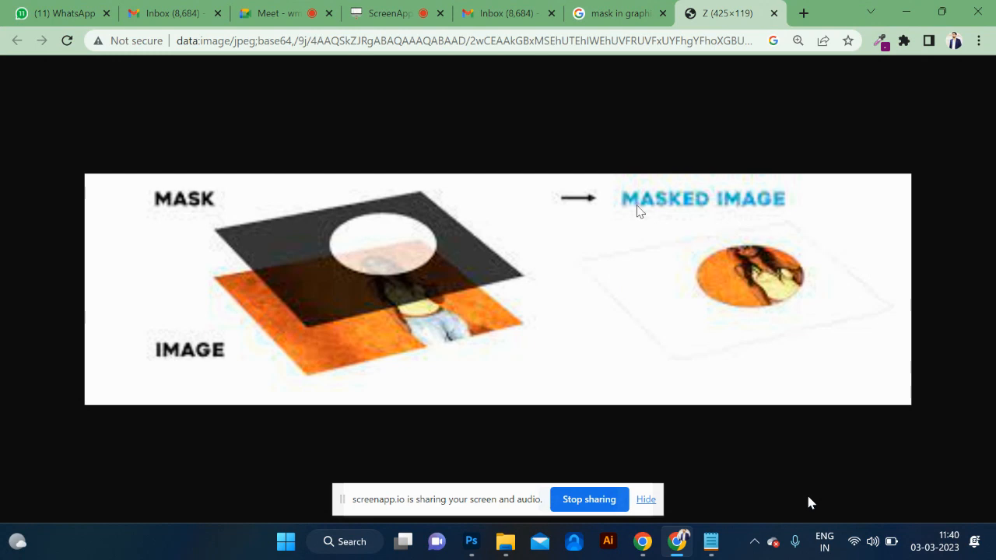
left_click(627, 16)
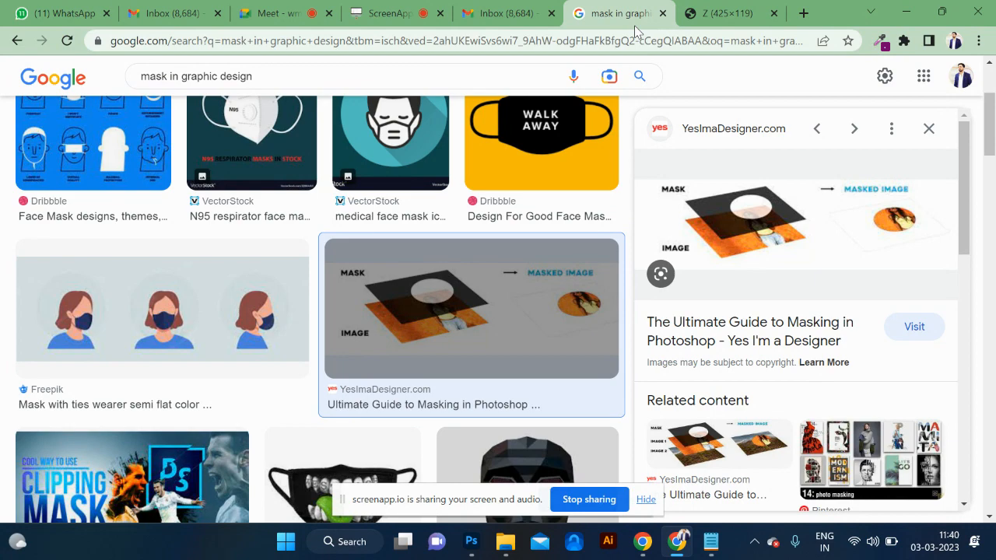
key("alt+Tab")
key("alt+Tab")
key("alt+Tab")
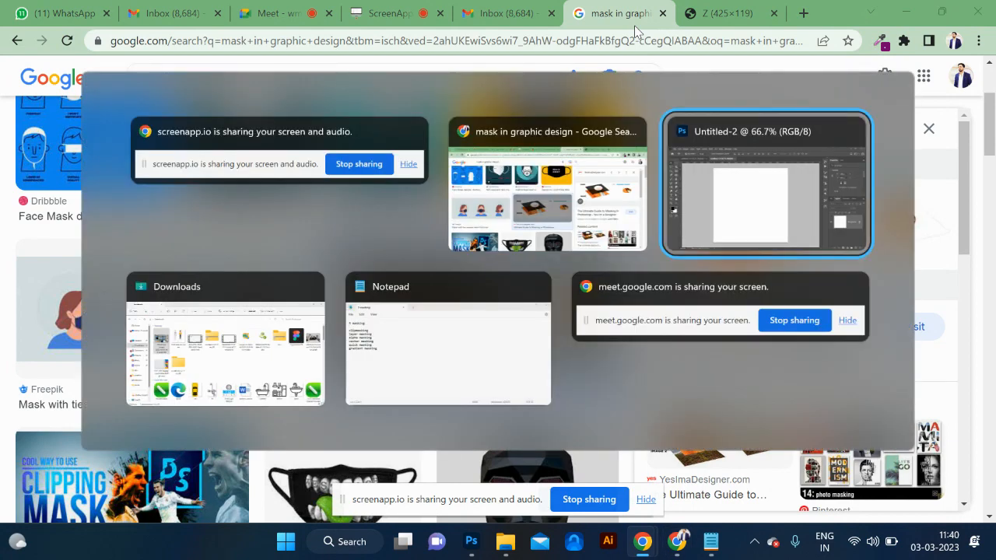
key("alt+Tab")
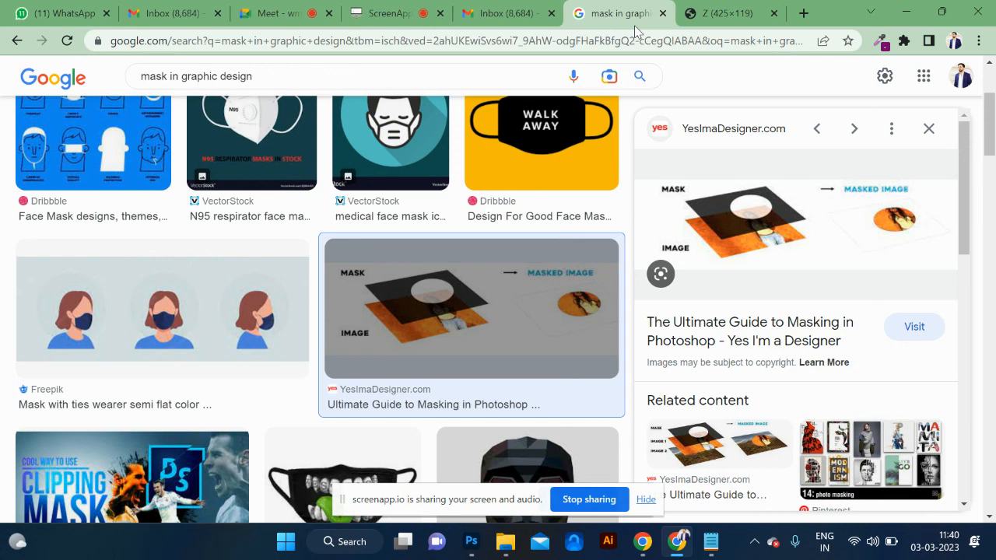
Step: Search Google for "pinterest graphic design course", replacing the page that shows the masked image example
left_click(723, 14)
left_click(631, 42)
type("p")
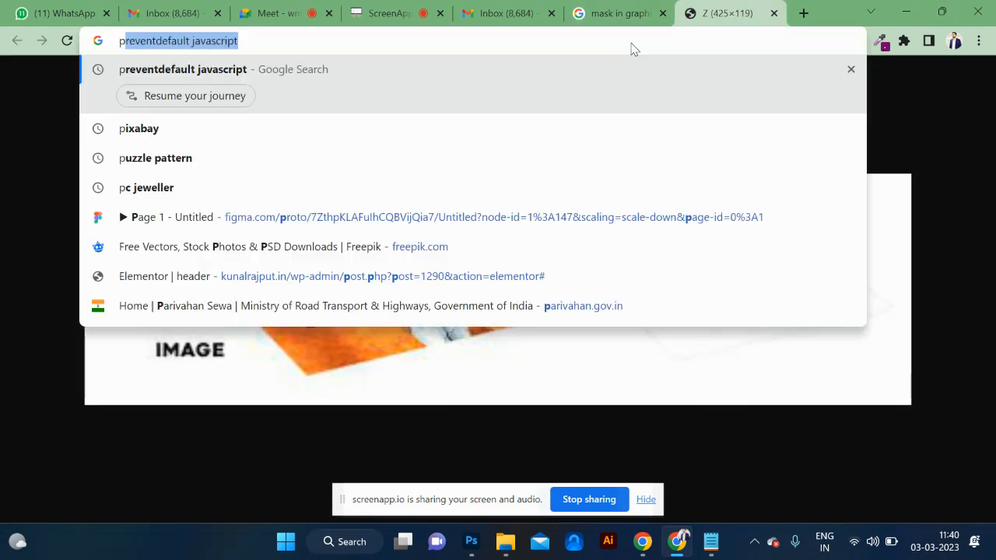
type("interest")
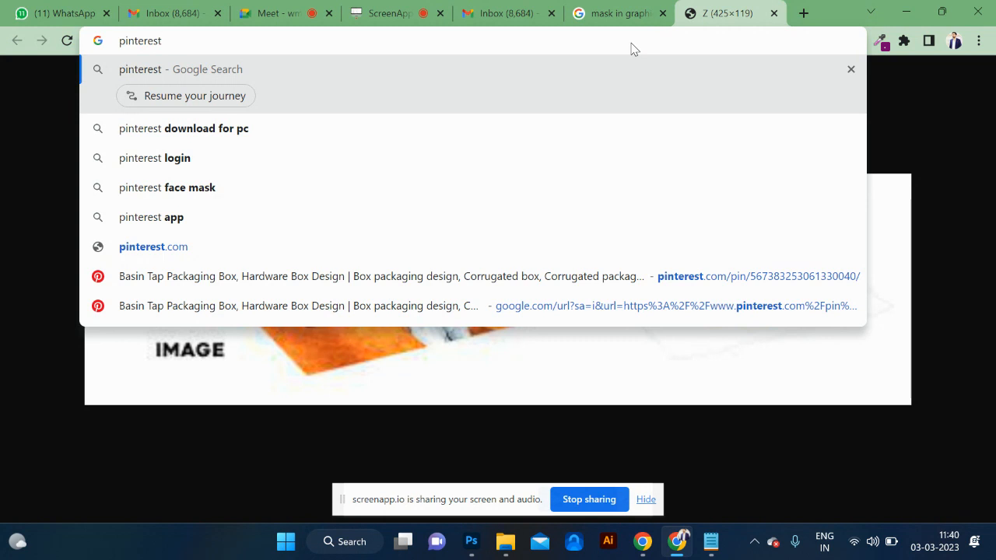
type("gr")
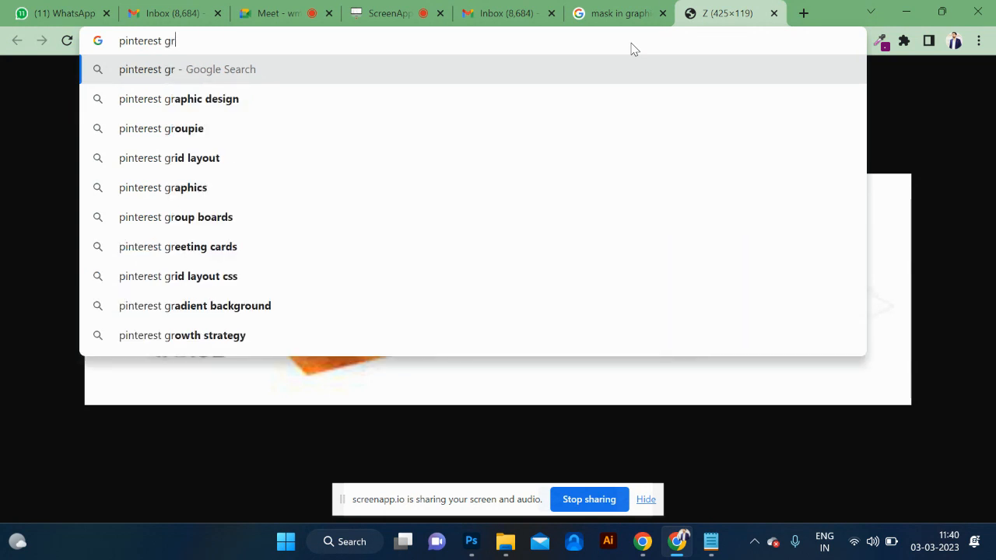
type("aphic design course")
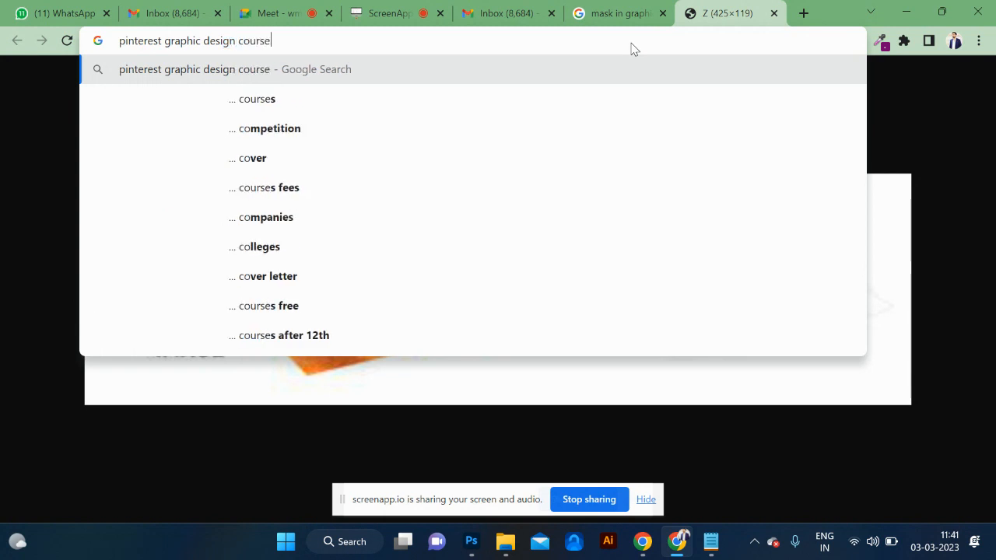
key("Return")
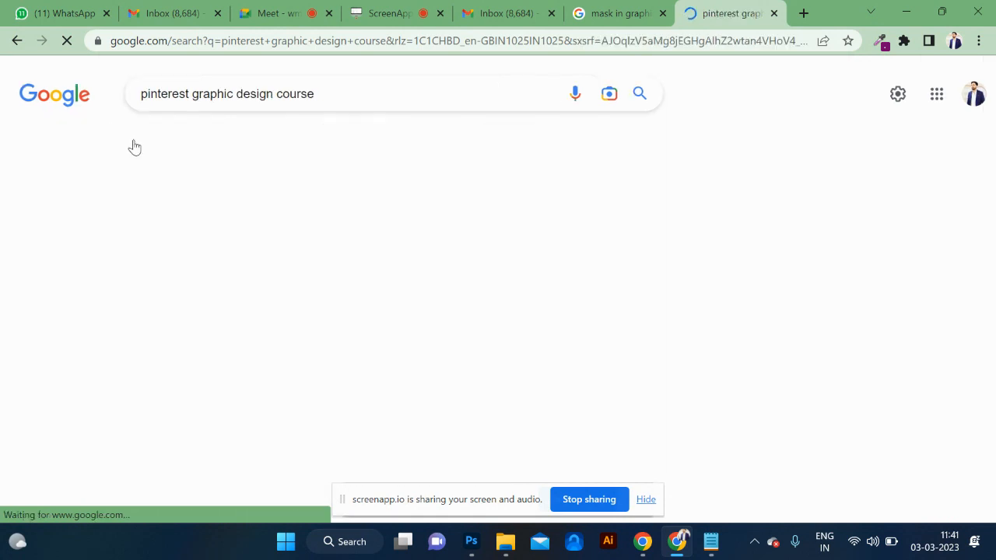
Step: From the image results, open the Dicazo Graphic Design Course Offer poster in a new tab and examine it at full size
scroll(386, 345, "down", 2)
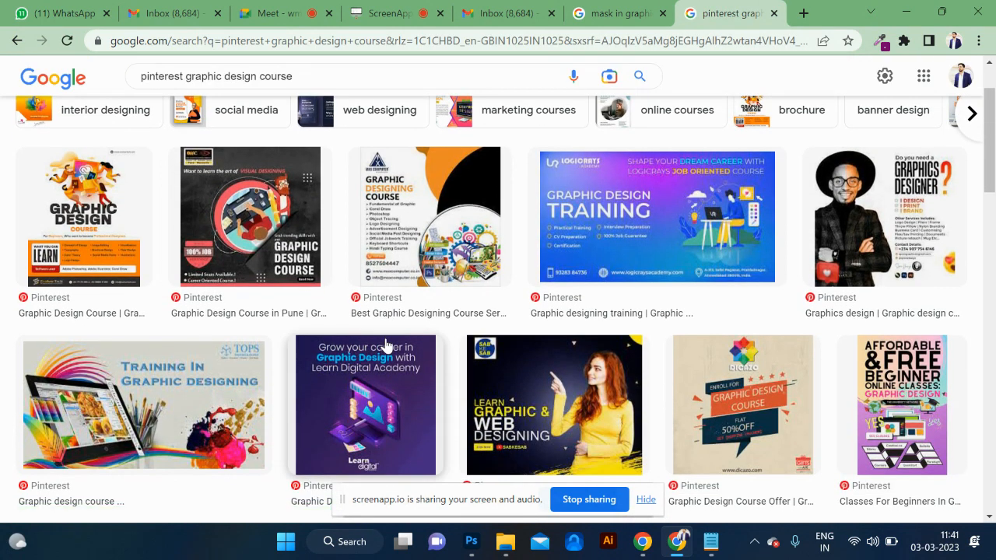
scroll(410, 383, "down", 2)
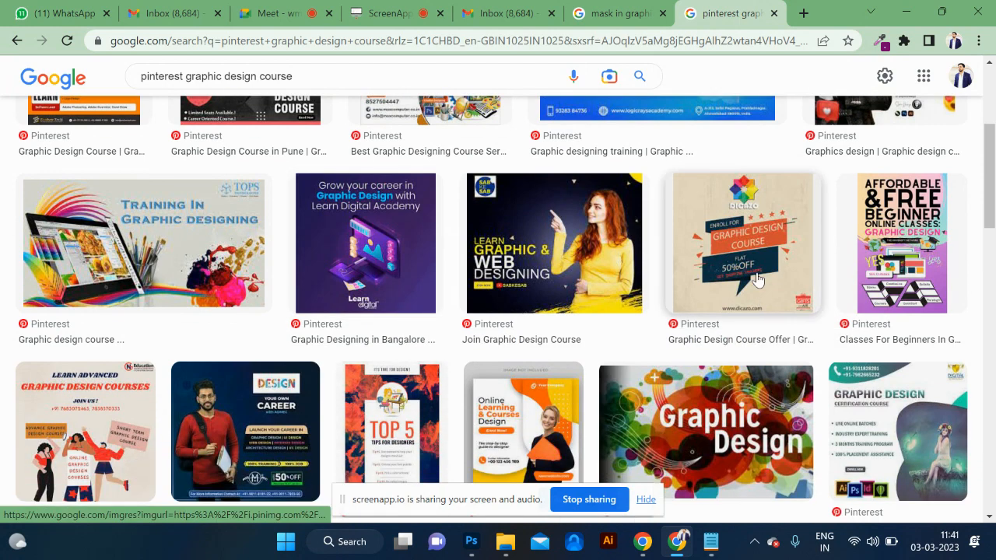
left_click(756, 308)
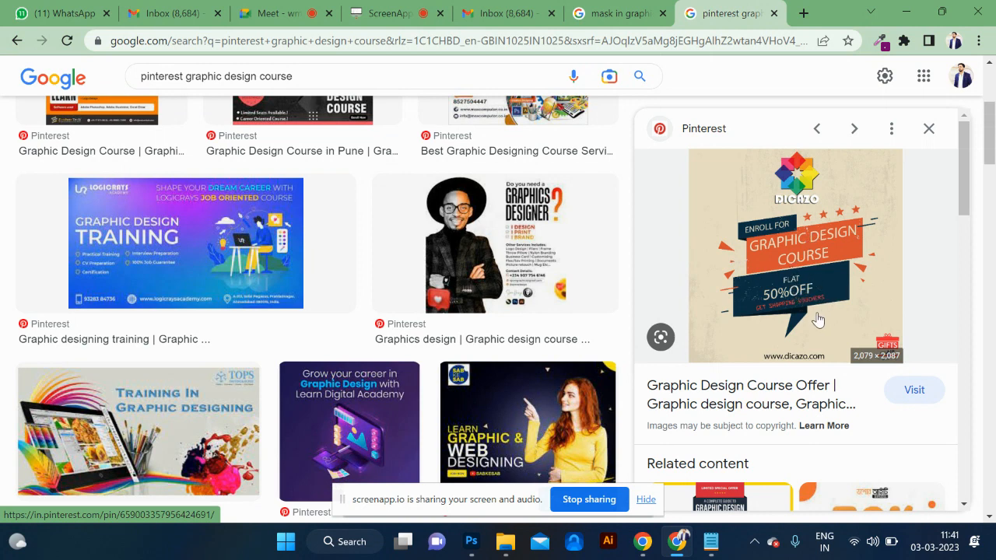
right_click(797, 304)
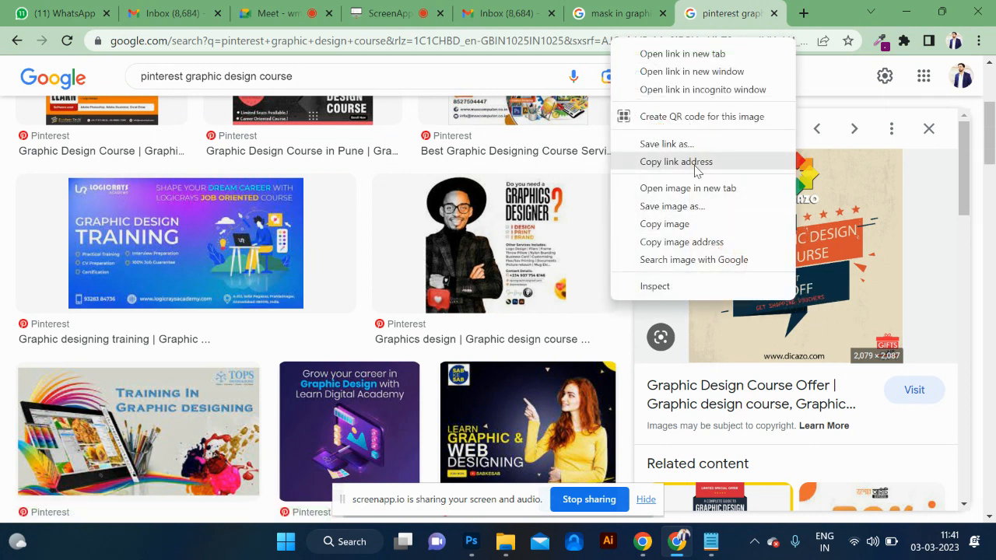
left_click(684, 190)
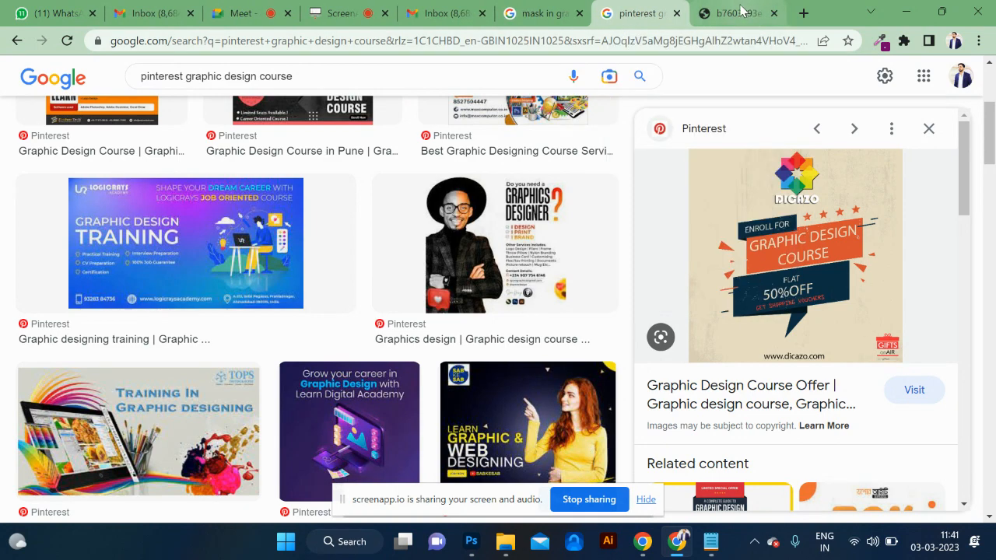
left_click(739, 13)
scroll(613, 199, "down", 5)
scroll(613, 198, "up", 1)
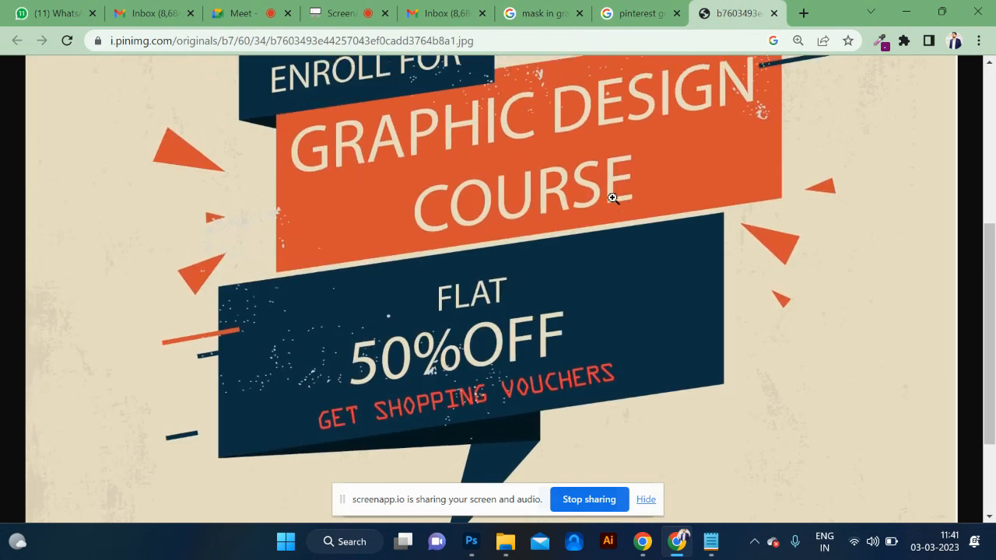
Step: Review the Dicazo poster again, from the logo down to the 50% off and shopping vouchers banner
scroll(613, 199, "down", 1)
scroll(613, 198, "up", 3)
scroll(614, 198, "up", 1)
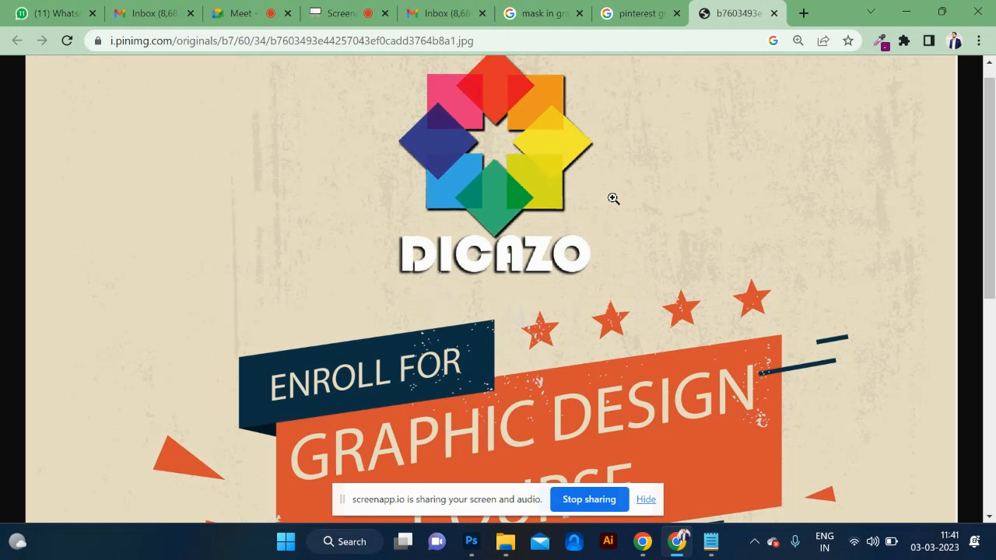
scroll(625, 308, "down", 5)
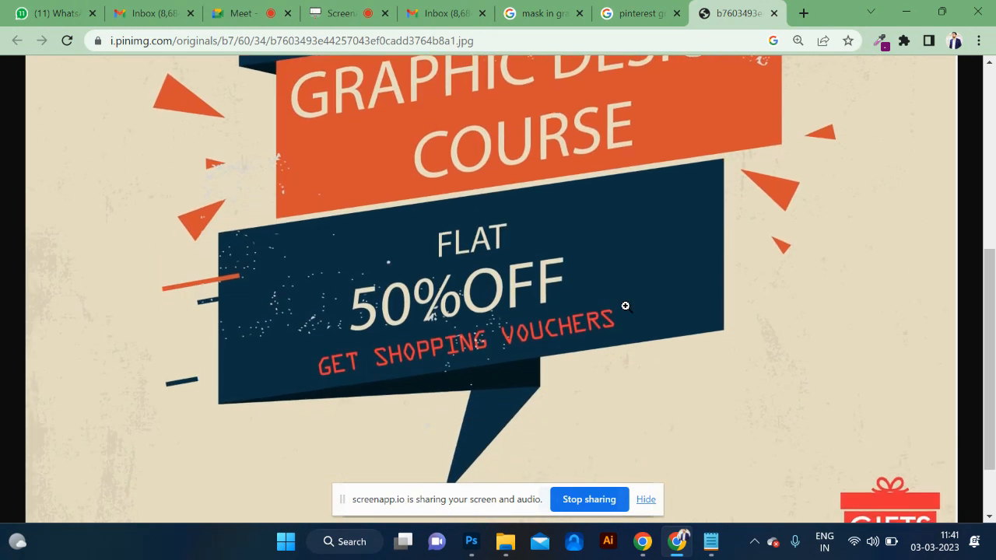
Step: Return to the image results and search Google Images for "social media post freepik"
left_click(640, 14)
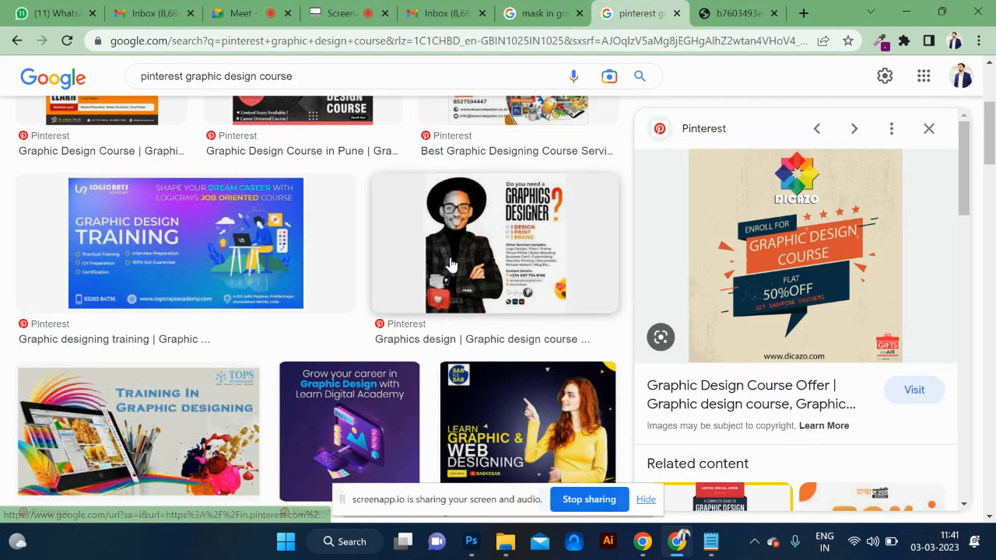
scroll(490, 138, "up", 3)
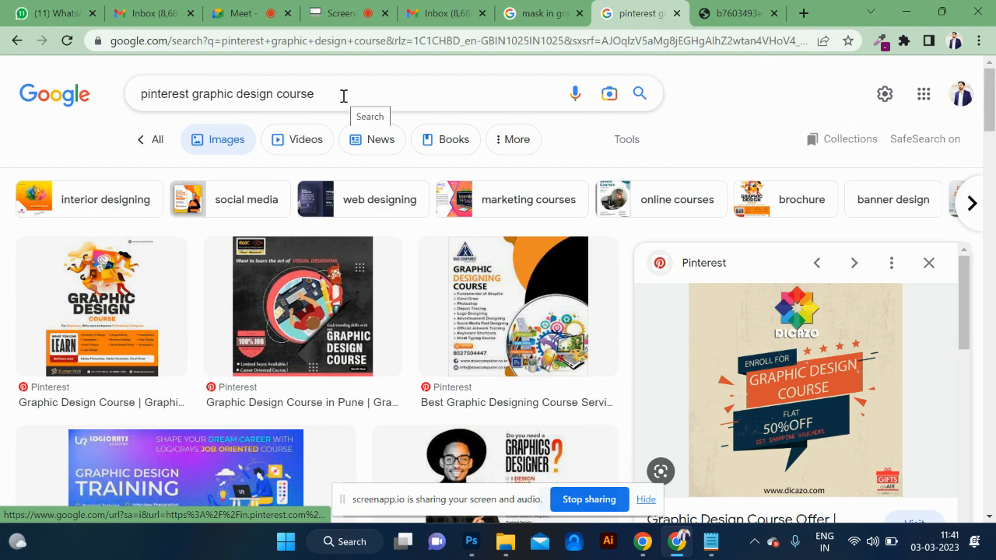
left_click_drag(342, 94, 3, 107)
key("BackSpace")
type("so")
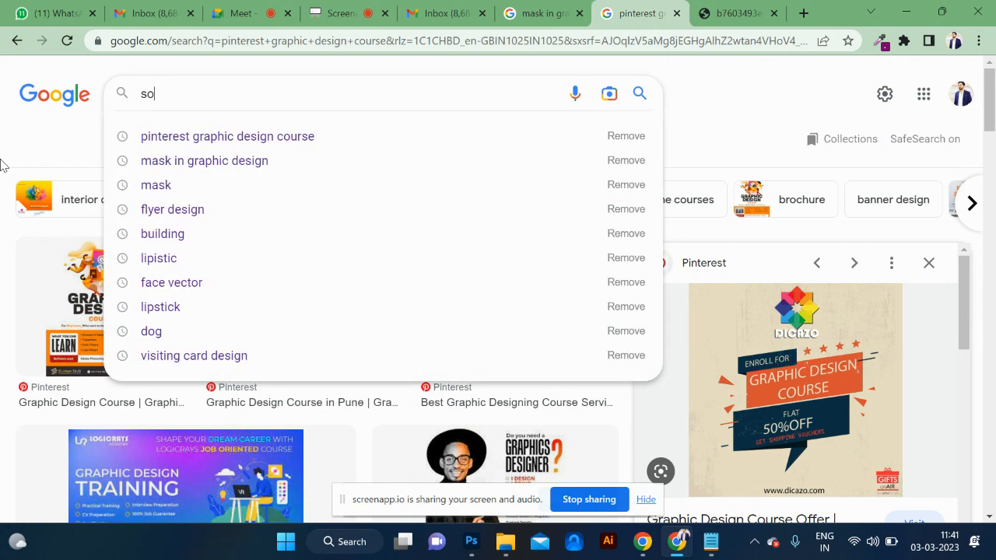
type("cial med")
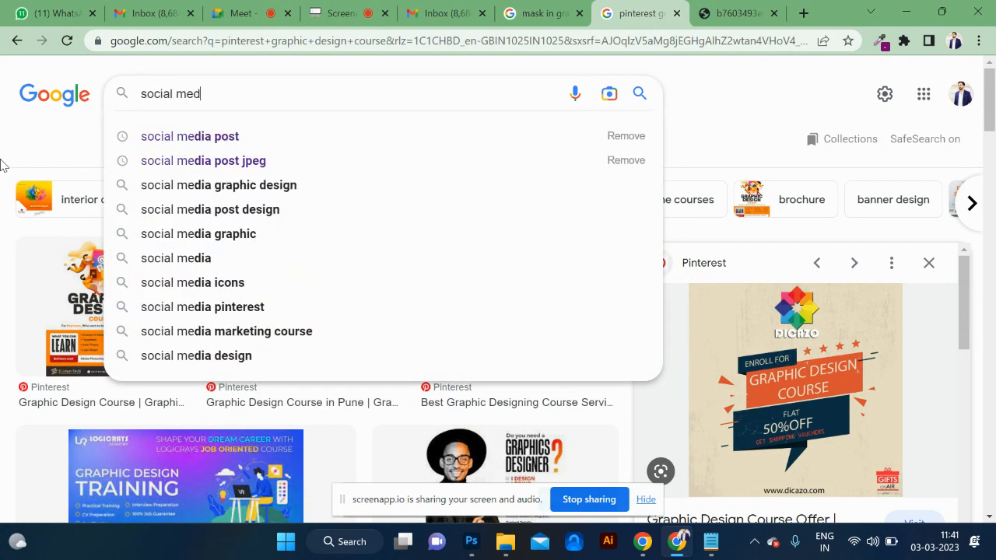
type("ia post")
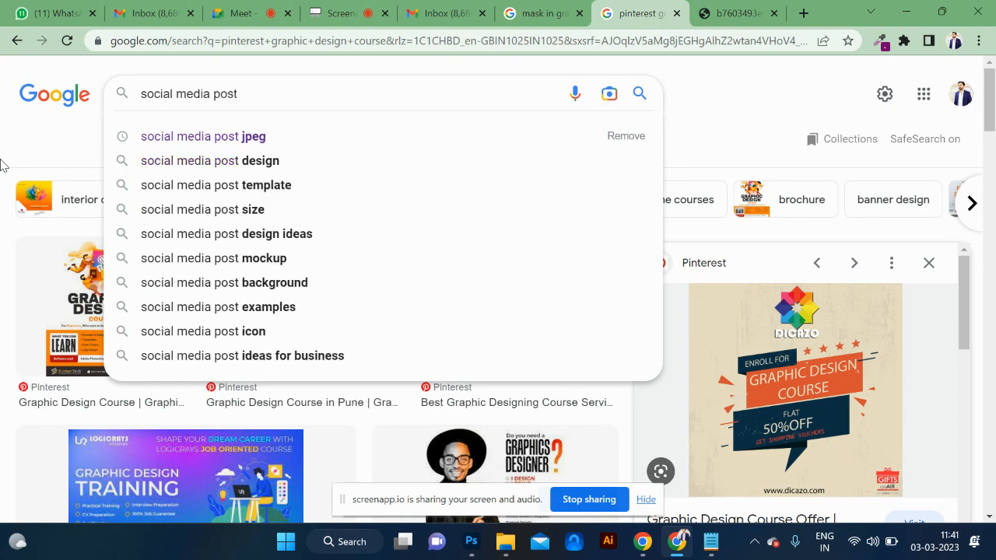
type(" freepik")
key("Return")
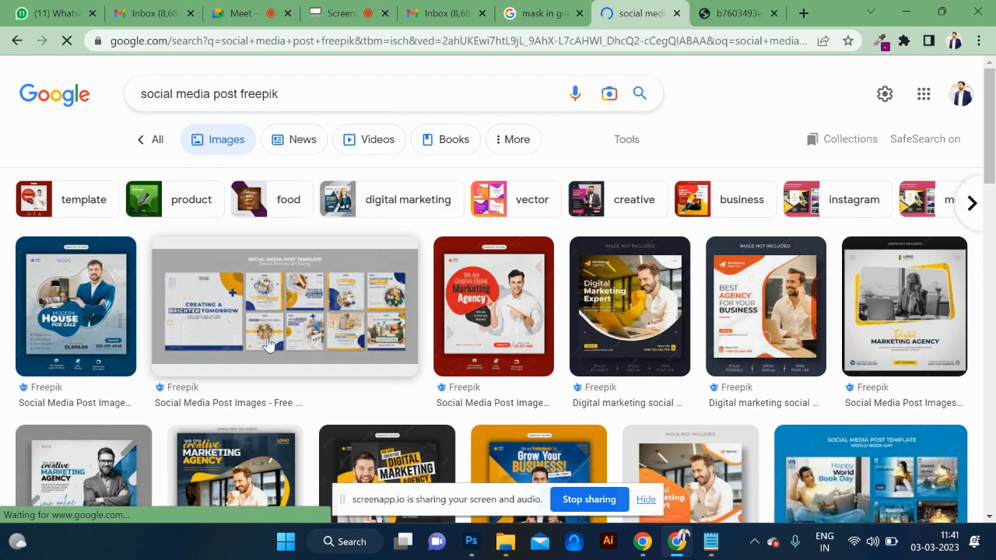
Step: Open the Freepik page of the red Creative Digital Marketing Agency result and limit its images to PSD
scroll(267, 343, "down", 1)
left_click(503, 262)
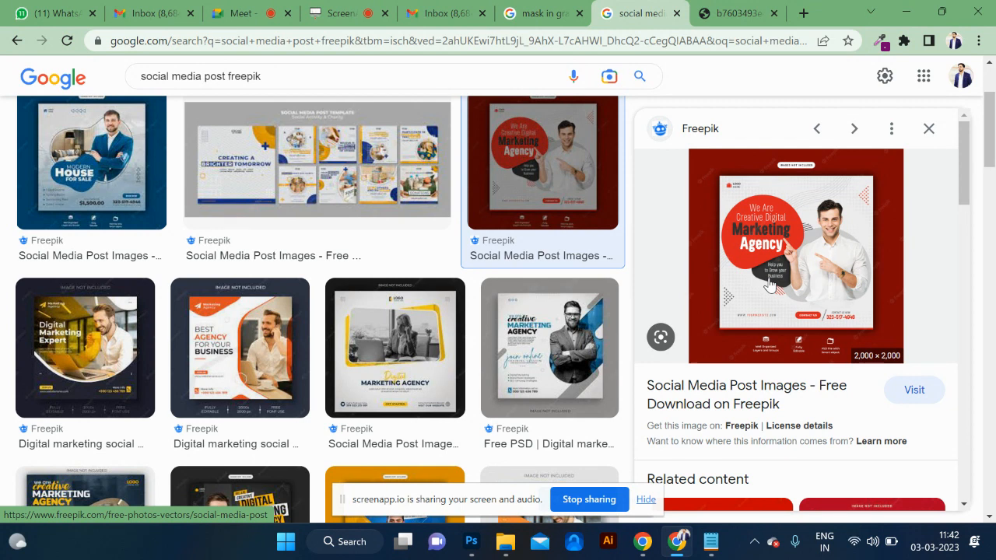
left_click(804, 348)
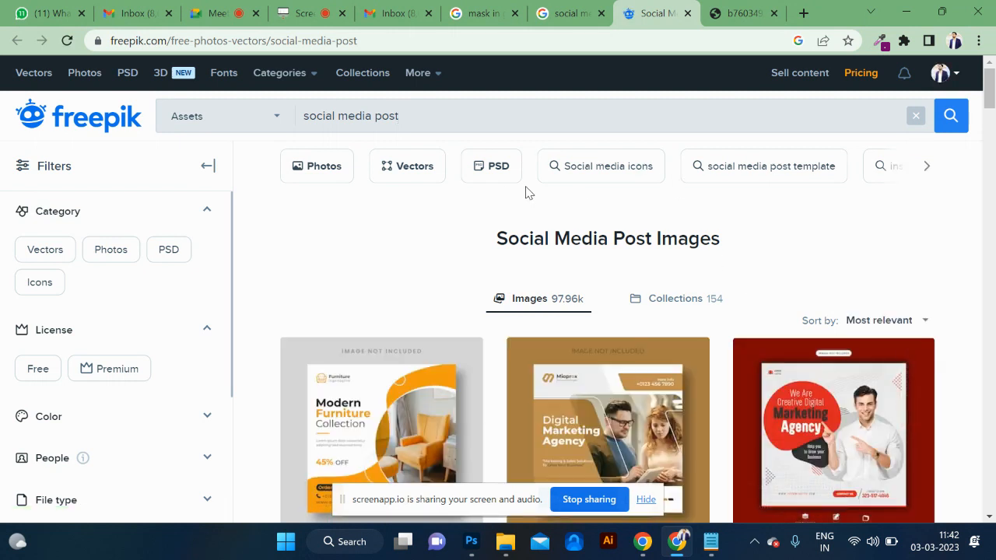
left_click(498, 167)
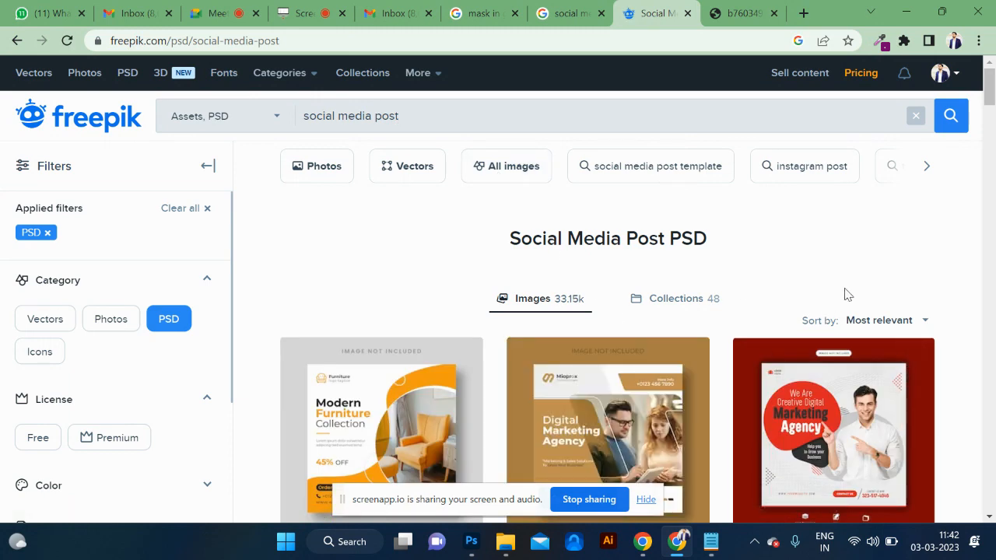
Step: Browse the PSD social media posts and open the red digital marketing agency template
scroll(841, 327, "down", 2)
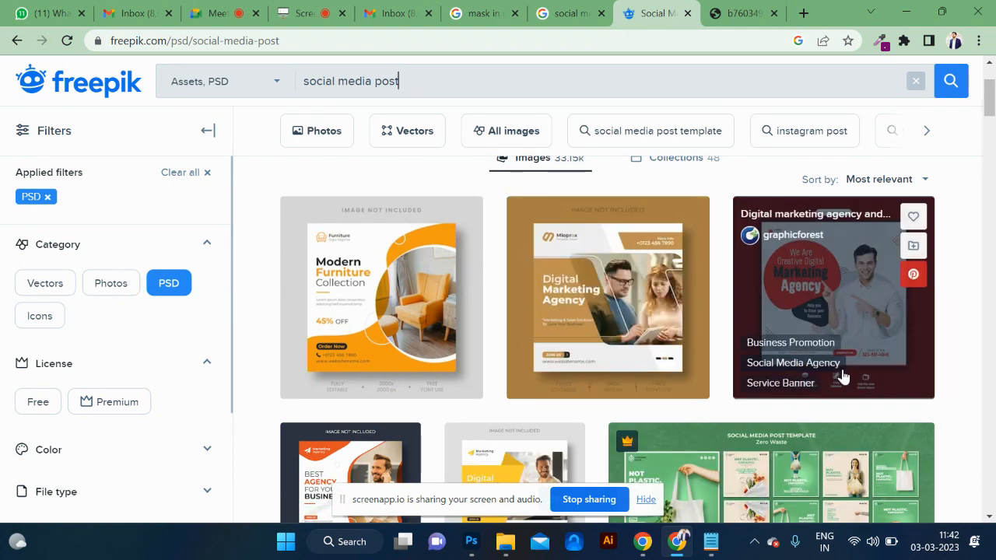
scroll(840, 378, "down", 3)
scroll(844, 376, "down", 5)
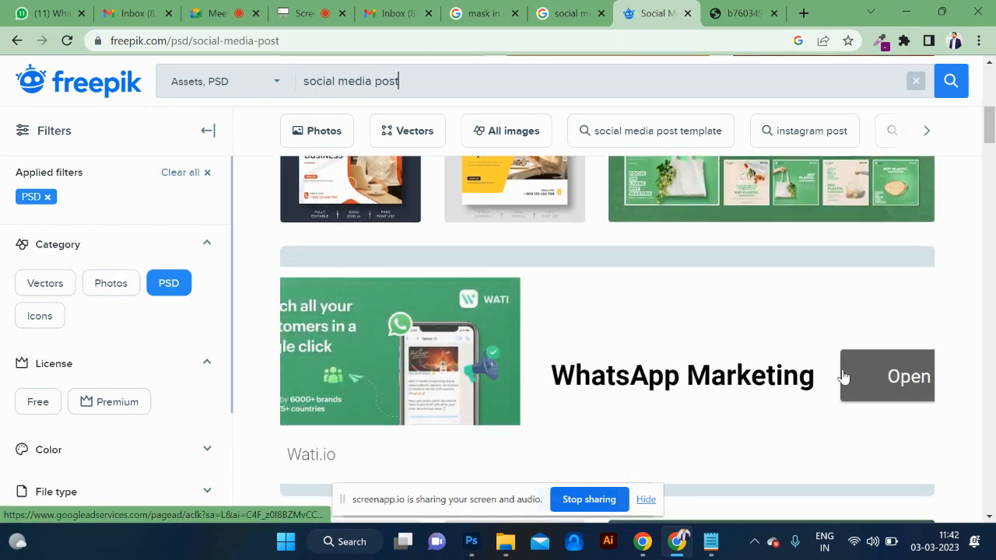
scroll(843, 377, "down", 1)
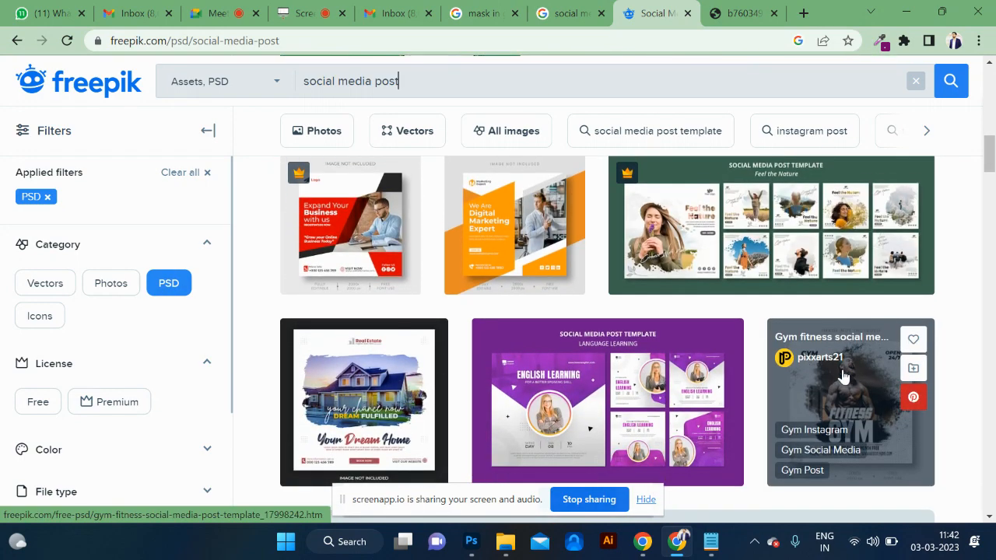
scroll(844, 377, "up", 10)
scroll(846, 377, "up", 1)
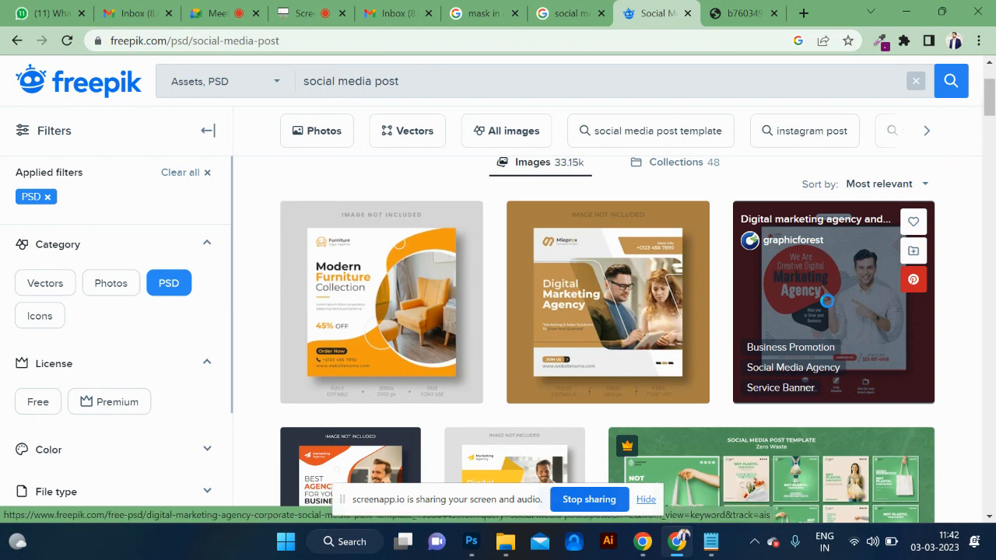
left_click(827, 301)
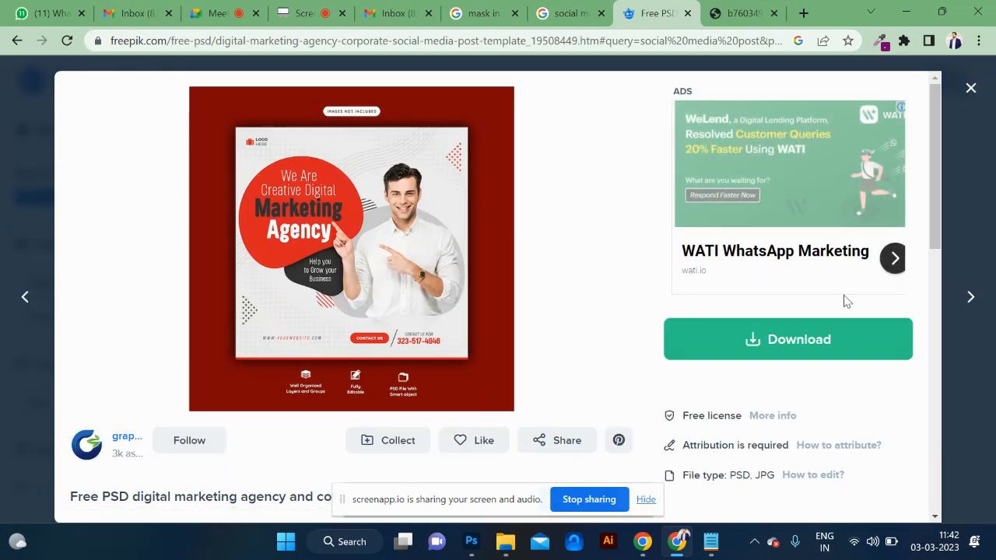
Step: Download the marketing agency template for free with attribution and show the zip file in the Downloads folder
left_click(775, 340)
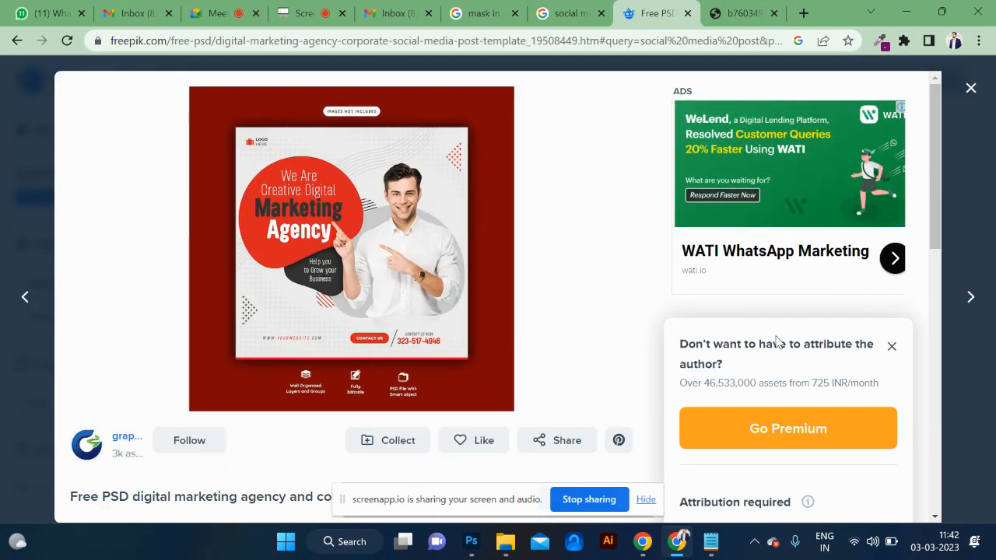
scroll(716, 447, "down", 2)
left_click(753, 433)
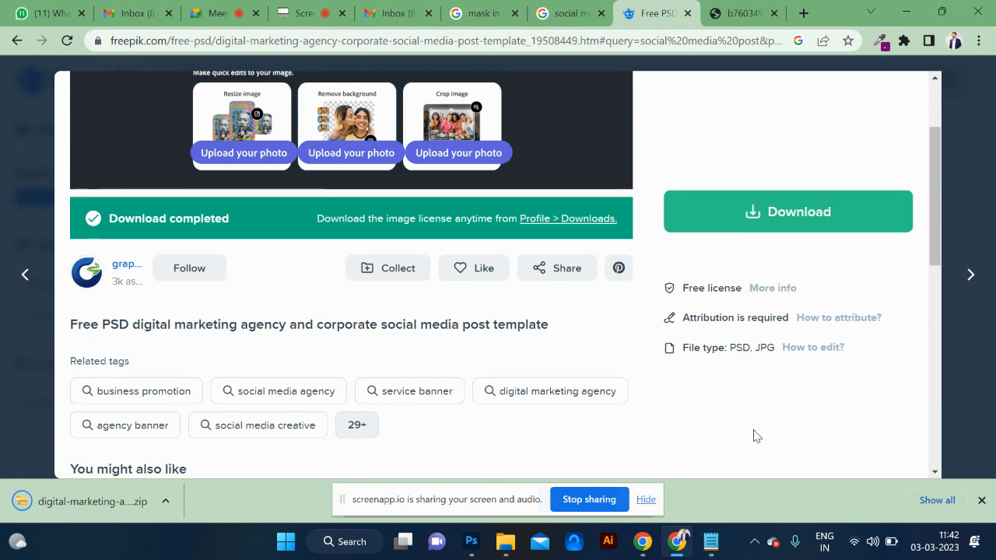
left_click(165, 502)
left_click(208, 445)
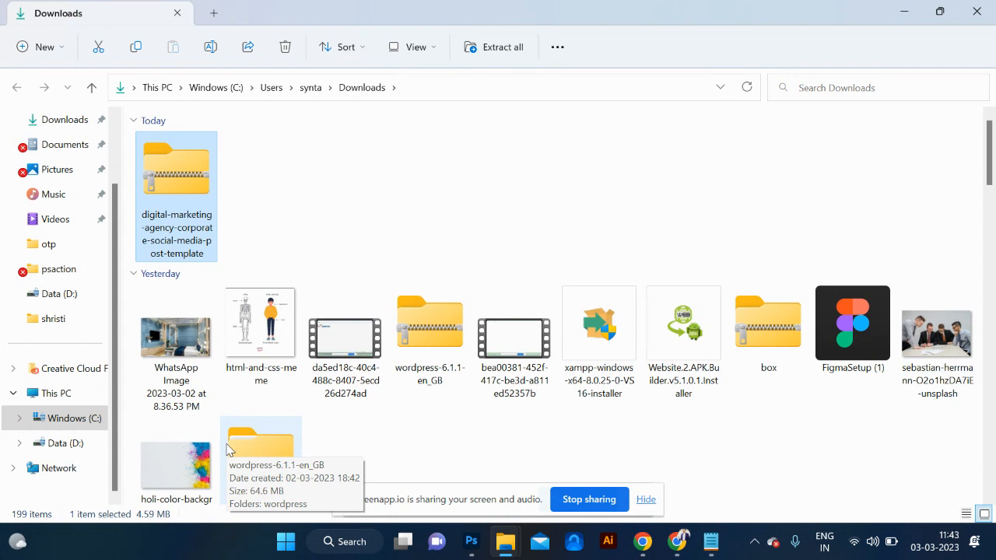
Step: Extract the downloaded digital-marketing-agency-corporate-social-media-post-template zip into the Downloads folder
right_click(182, 165)
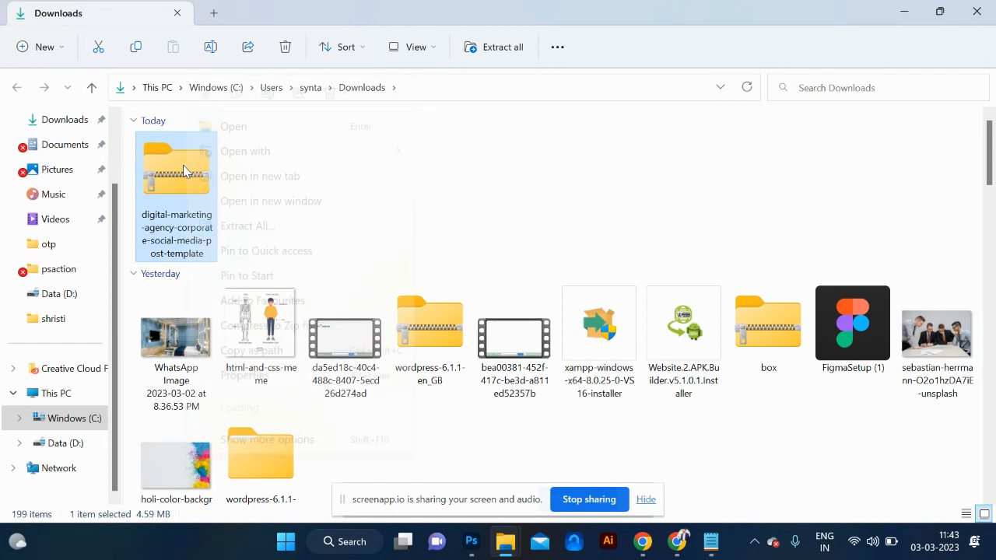
left_click(183, 165)
right_click(183, 165)
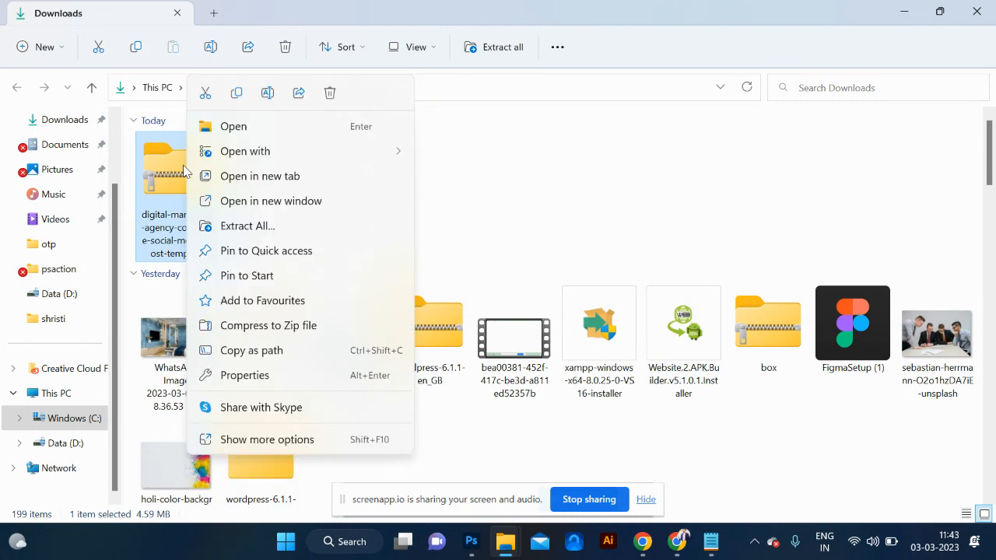
left_click(271, 225)
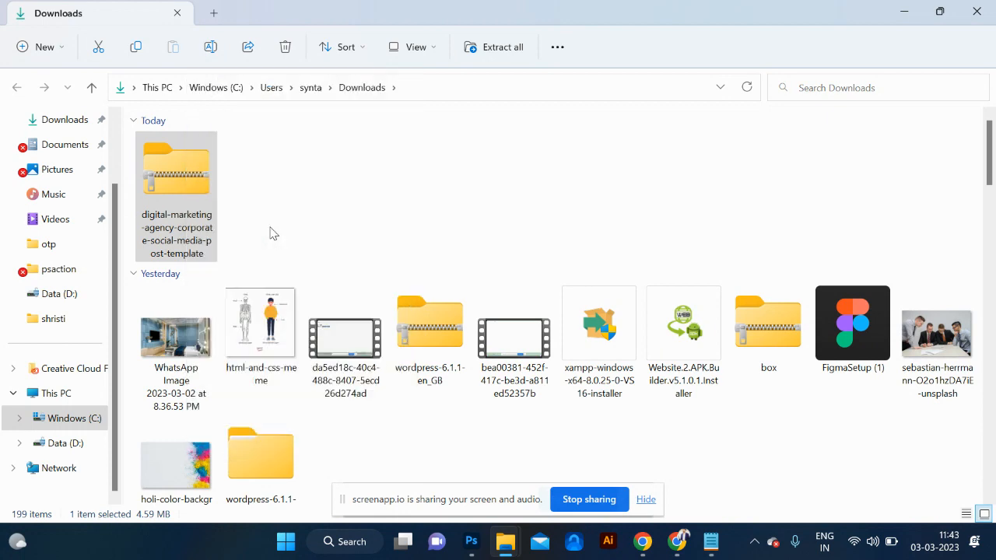
left_click(629, 431)
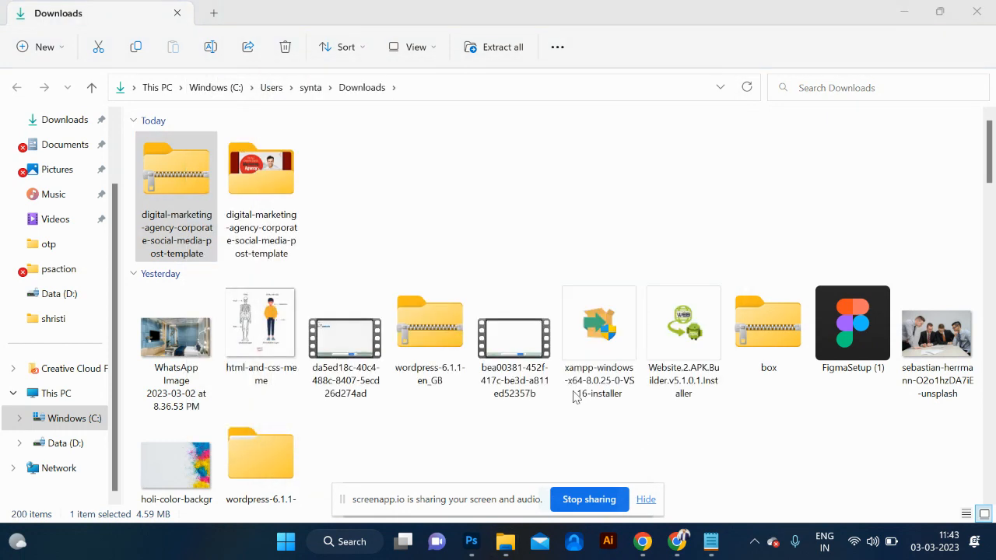
Step: From the extracted template folder, open the PSD file Business-Social-Media-Banner-08 in Photoshop
double_click(284, 173)
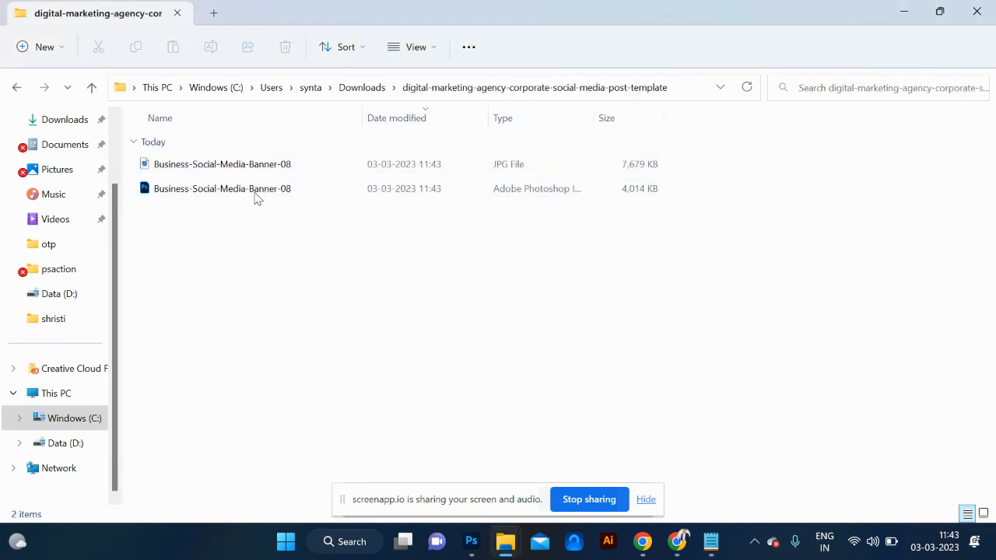
left_click(243, 195)
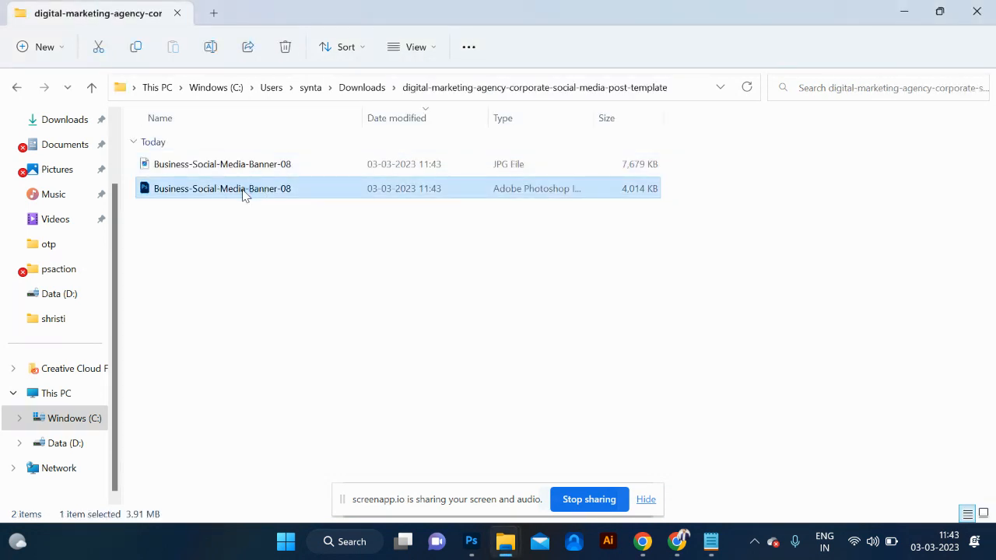
double_click(242, 195)
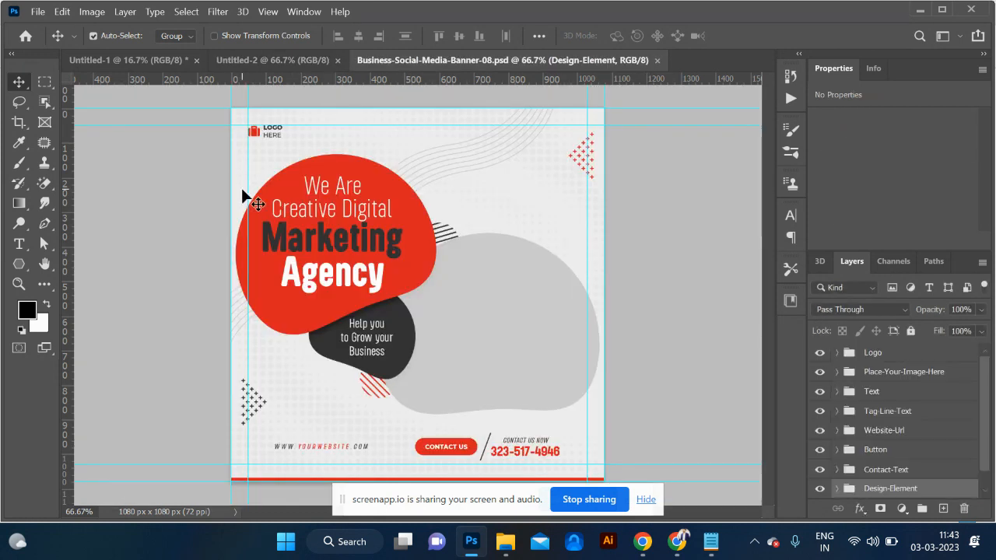
Step: Copy the Tag-Line-Text group and the red headline Text group from the banner into Untitled-2, keeping the headline shape overlapping the dark one
left_click_drag(416, 315, 388, 307)
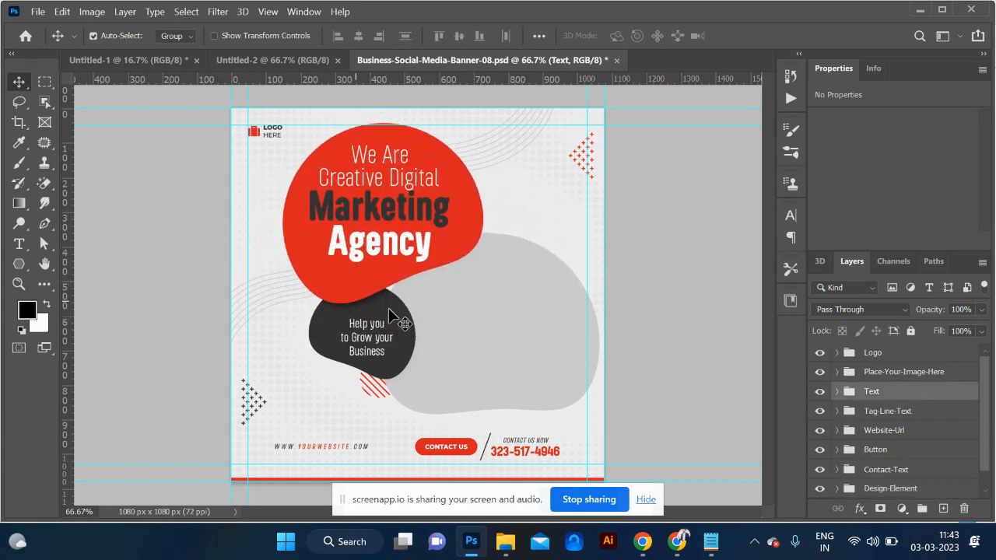
key("ctrl+z")
left_click(383, 310)
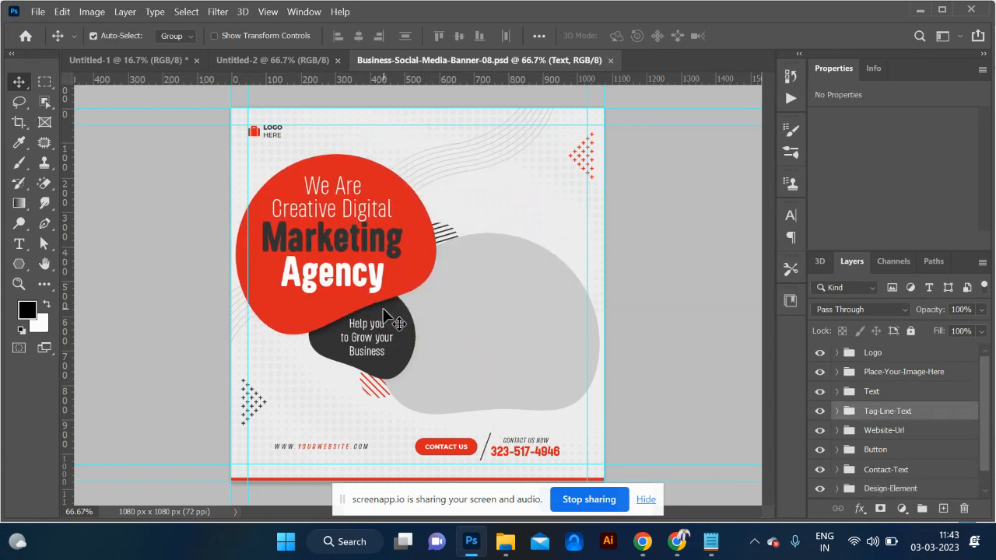
left_click_drag(383, 310, 292, 57)
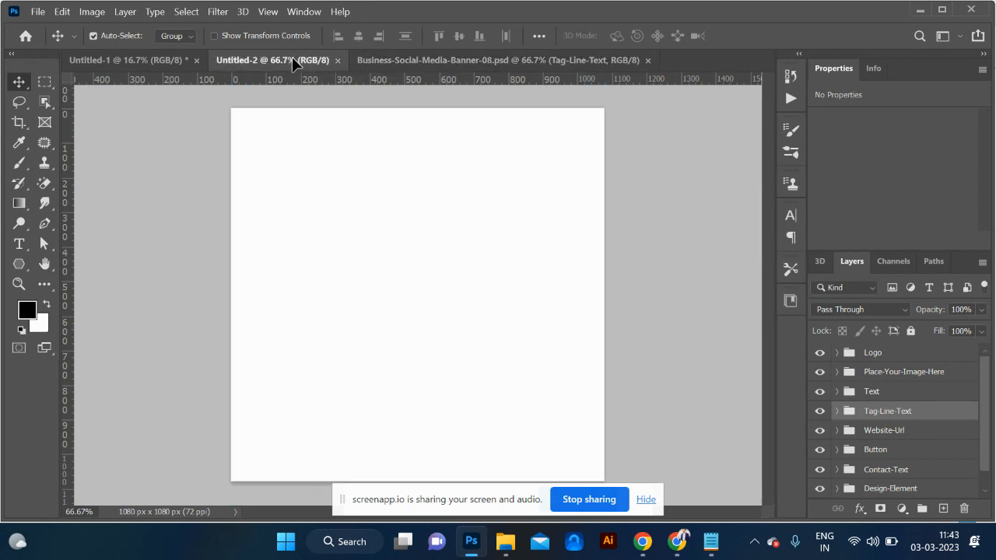
left_click_drag(351, 270, 376, 343)
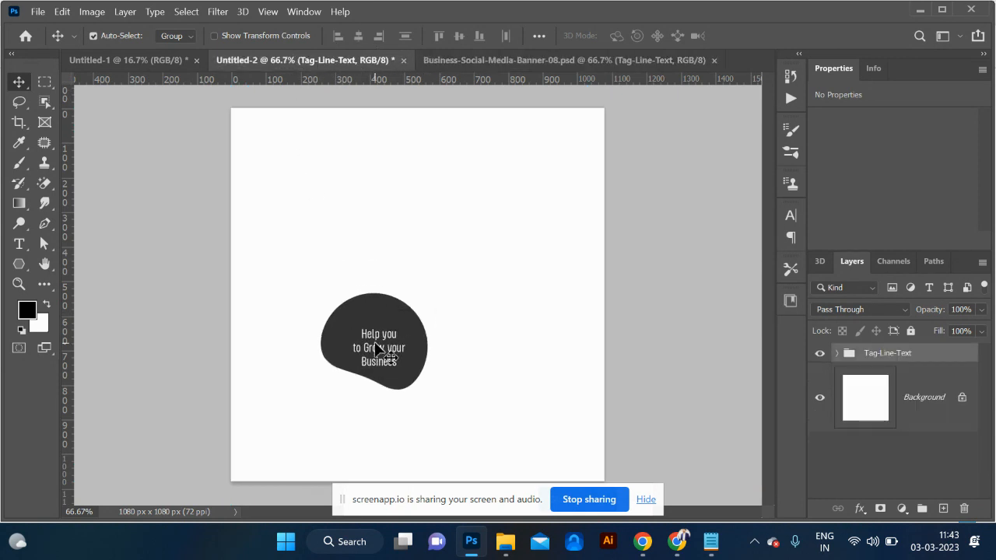
left_click(478, 61)
left_click_drag(268, 225, 363, 250)
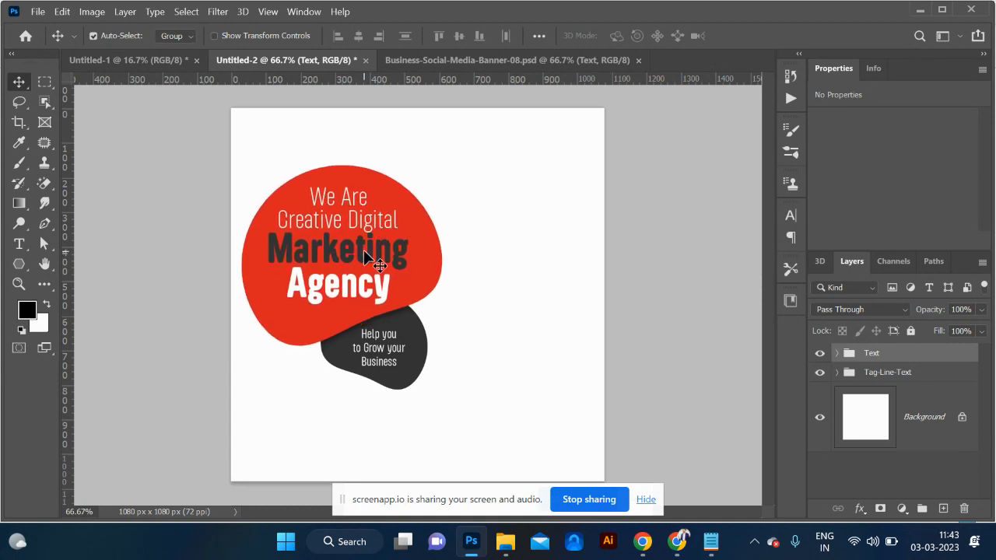
Step: Change the fill of the headline's red BG shape inside the Text group to orange
left_click(836, 354)
scroll(897, 428, "down", 5)
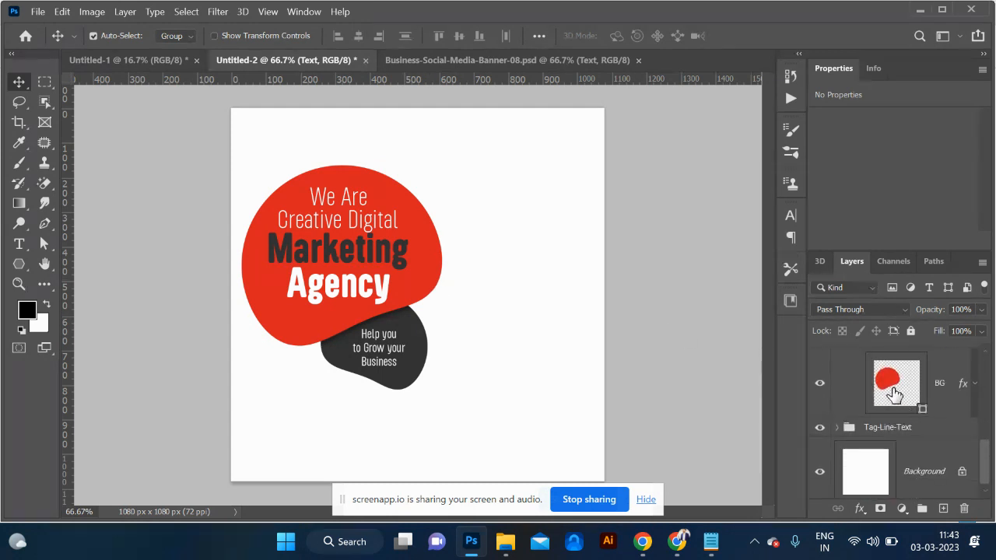
left_click(895, 393)
double_click(895, 381)
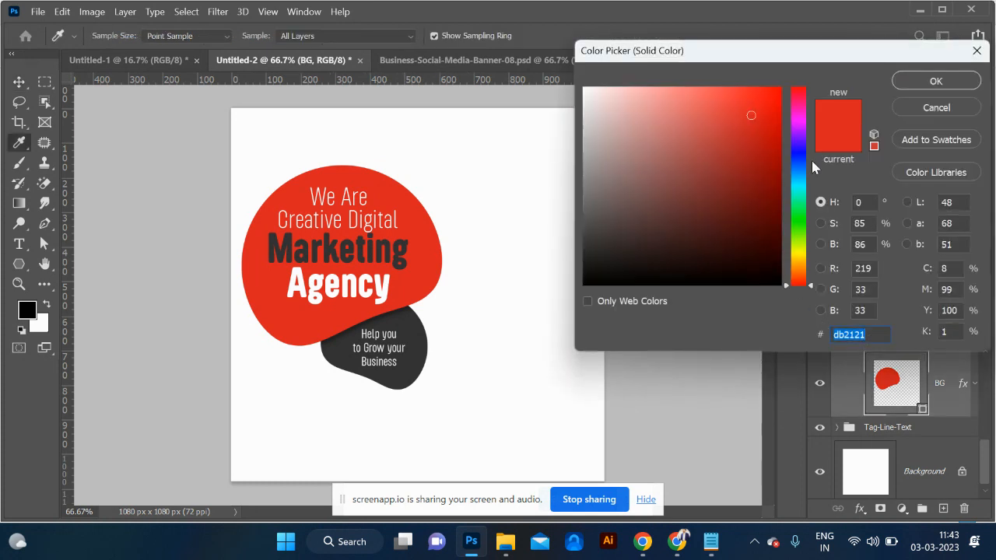
left_click_drag(800, 206, 799, 269)
left_click(934, 83)
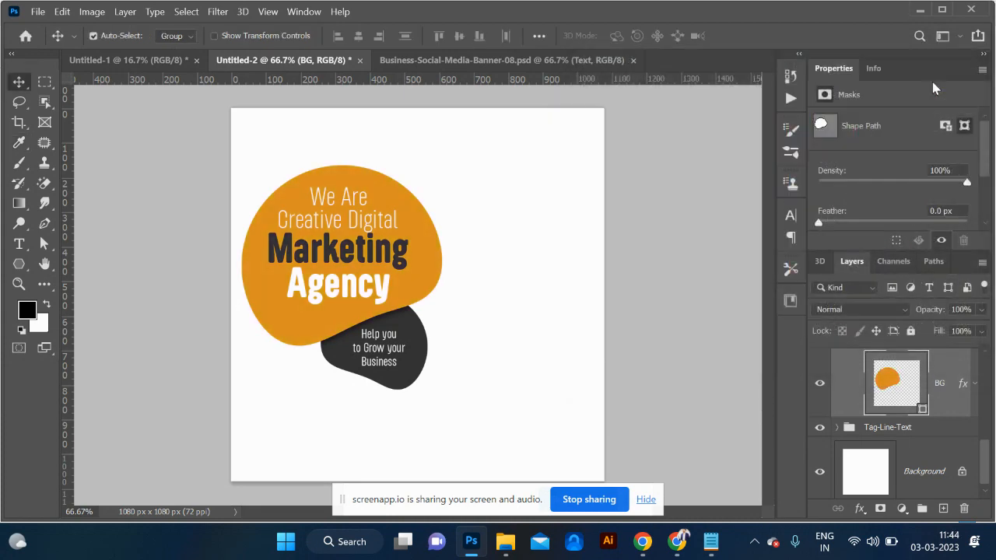
Step: Select the Background layer and set the foreground color to medium gray #787578
left_click(903, 476)
key("i")
left_click(27, 310)
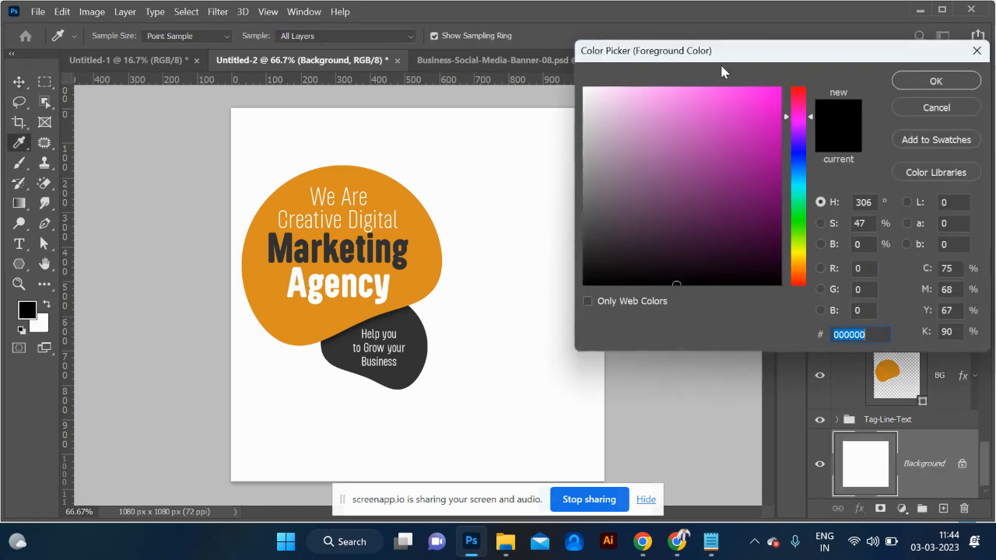
left_click(588, 192)
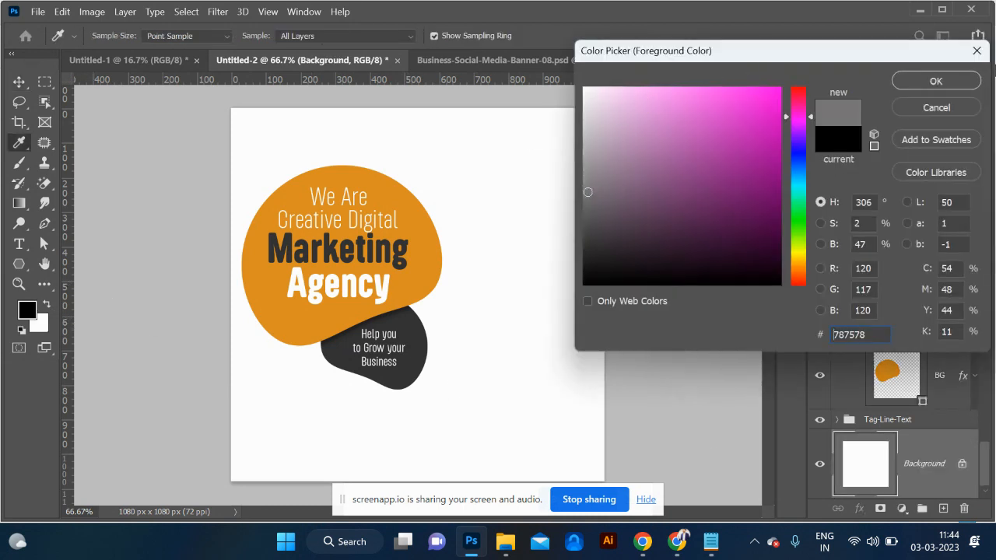
left_click(920, 84)
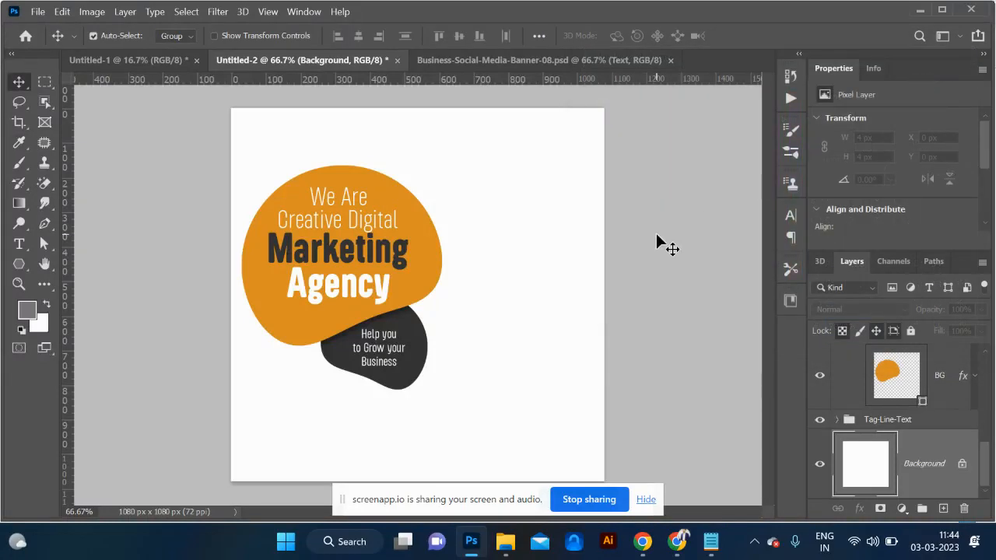
Step: Switch to Google Meet, stop and restart presenting the entire screen, and return to Photoshop
key("alt+Tab")
key("alt+Tab")
key("alt+Tab")
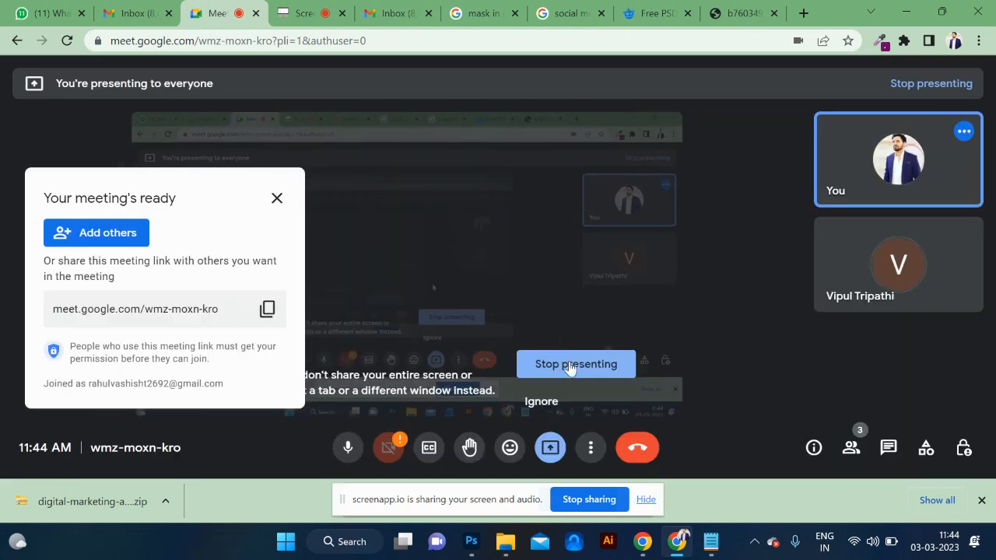
left_click(574, 358)
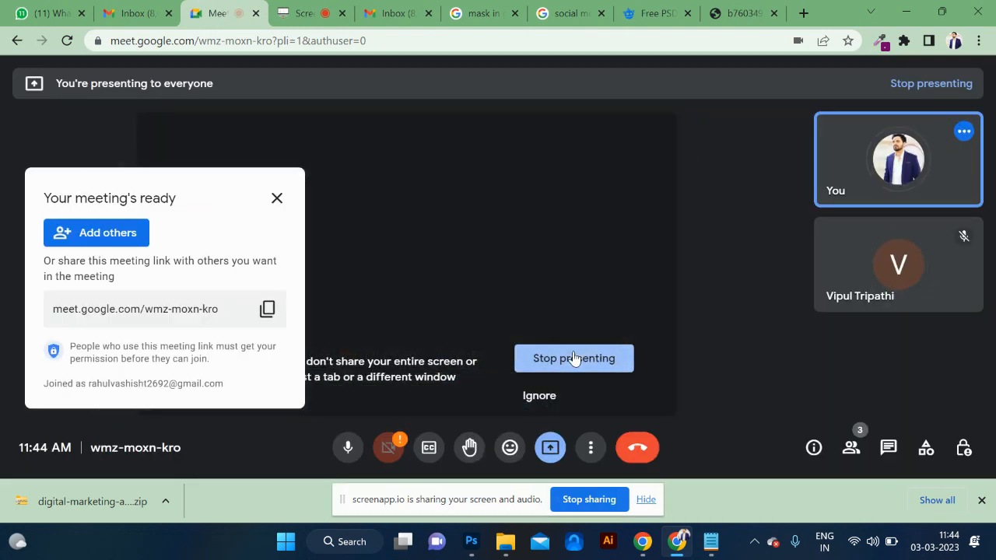
left_click(549, 449)
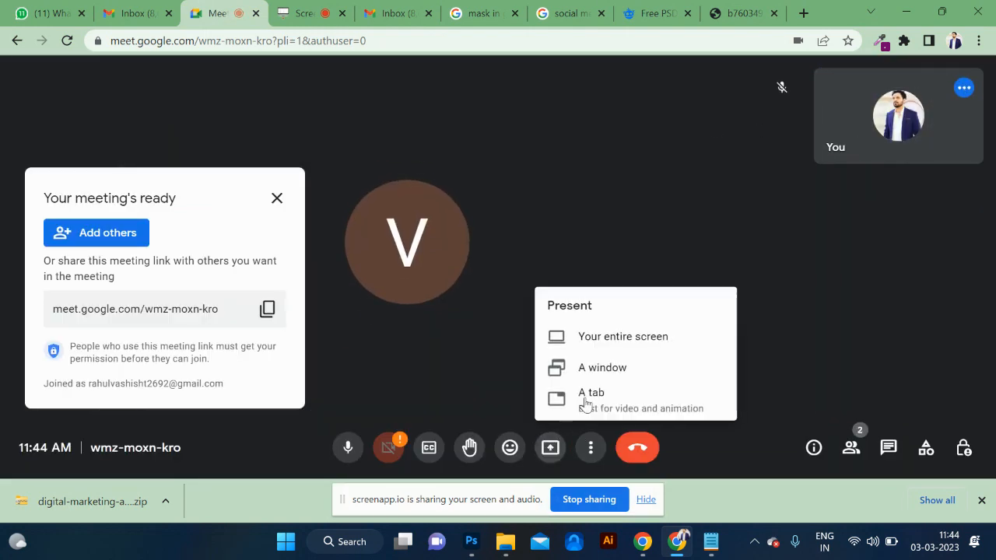
left_click(624, 336)
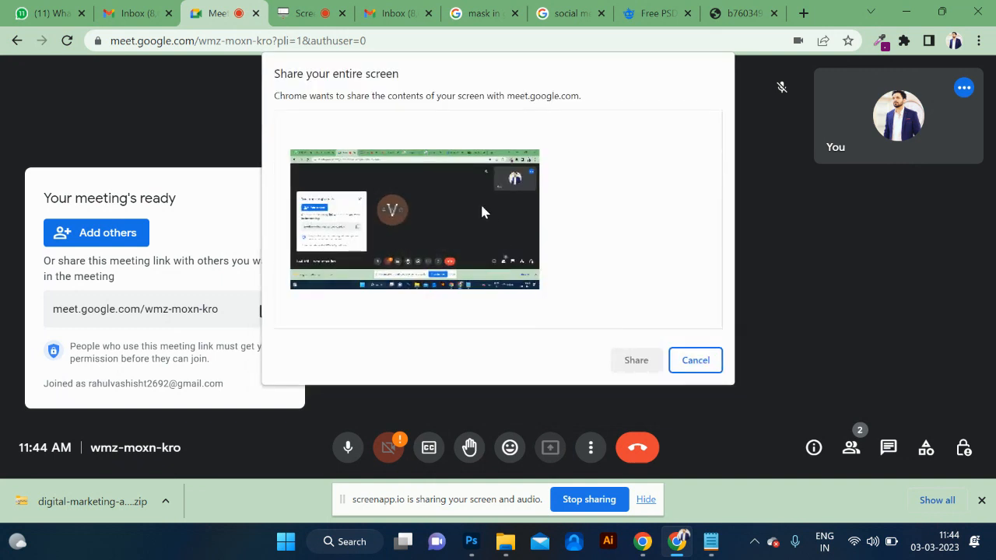
left_click(480, 206)
left_click(636, 361)
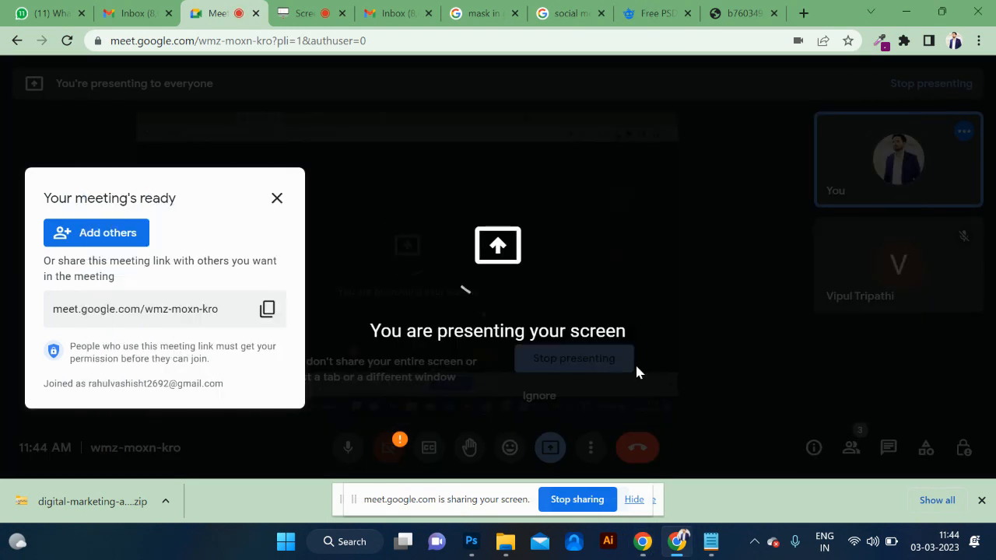
key("alt+Tab")
key("alt+Tab")
key("alt+Tab")
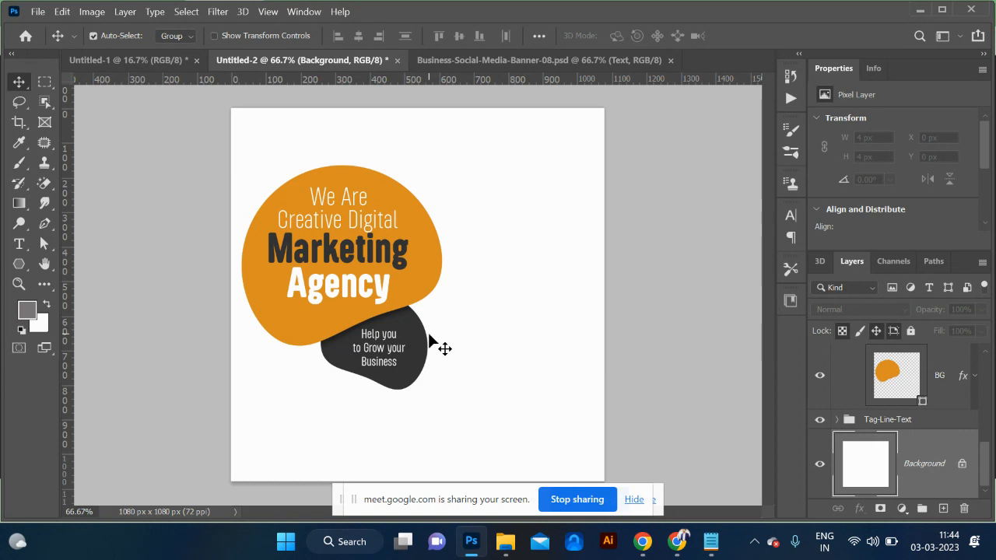
Step: Nudge the headline Text group and the Tag-Line-Text group slightly, undoing each move
mouse_move(421, 289)
left_mouse_down()
mouse_move(460, 256)
mouse_move(434, 285)
left_mouse_up()
key("ctrl+z")
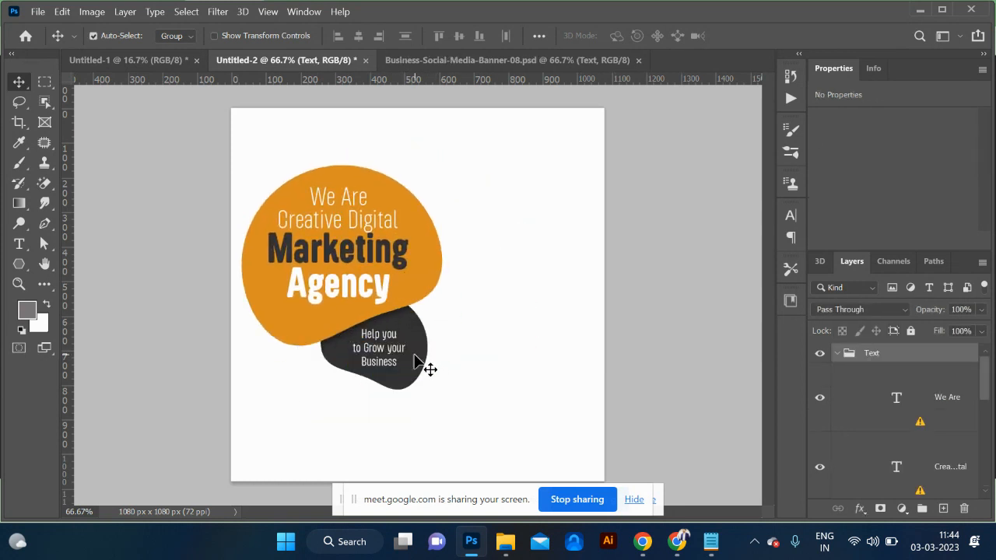
mouse_move(428, 367)
left_mouse_down()
mouse_move(409, 428)
mouse_move(442, 360)
left_mouse_up()
key("ctrl+z")
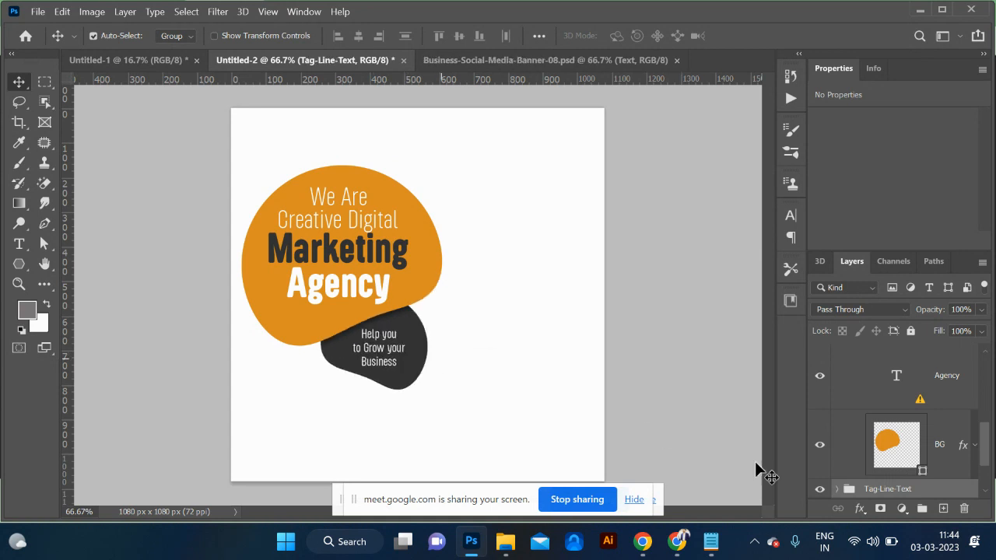
Step: Fill the Background layer of Untitled-2 with the gray foreground color
scroll(917, 434, "down", 1)
scroll(917, 437, "down", 1)
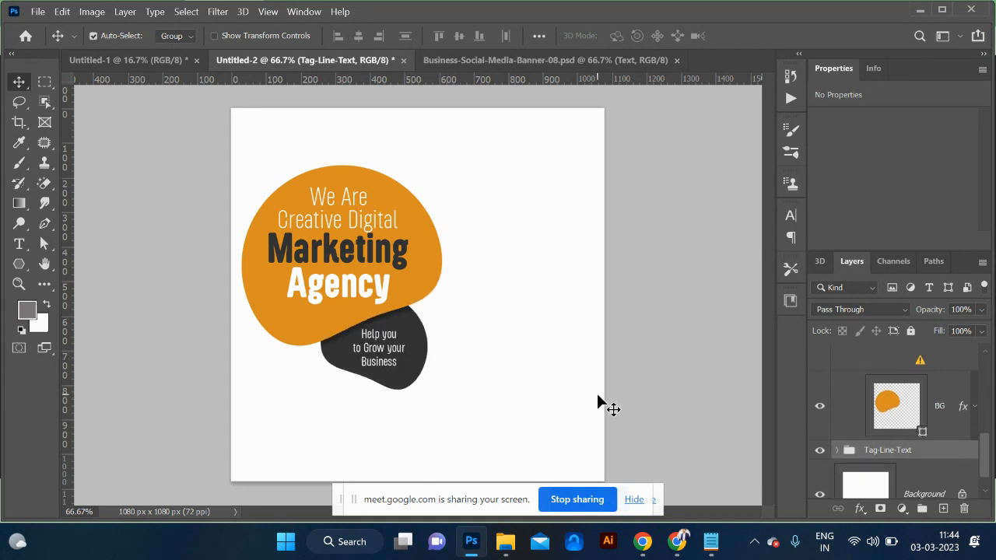
left_click(598, 401)
left_click(924, 490)
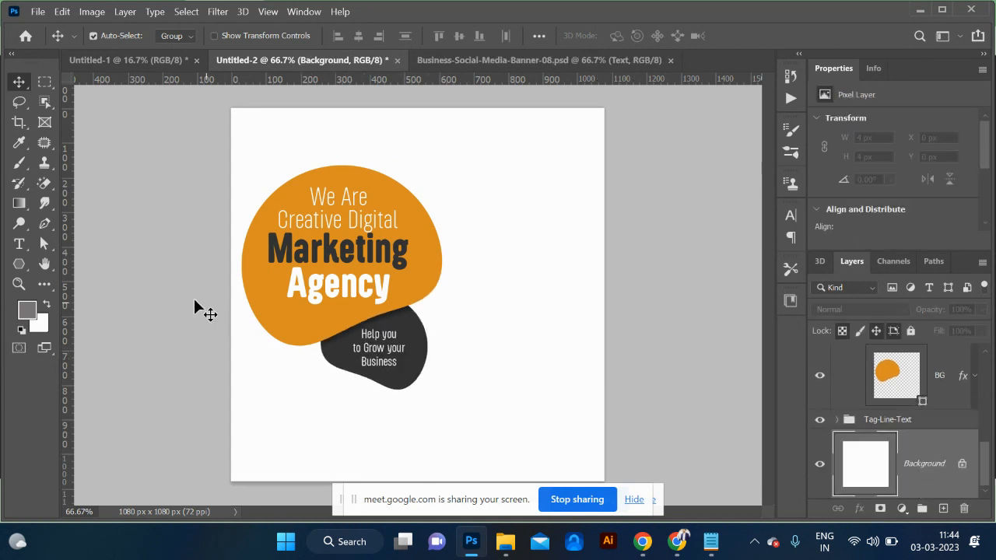
key("alt+BackSpace")
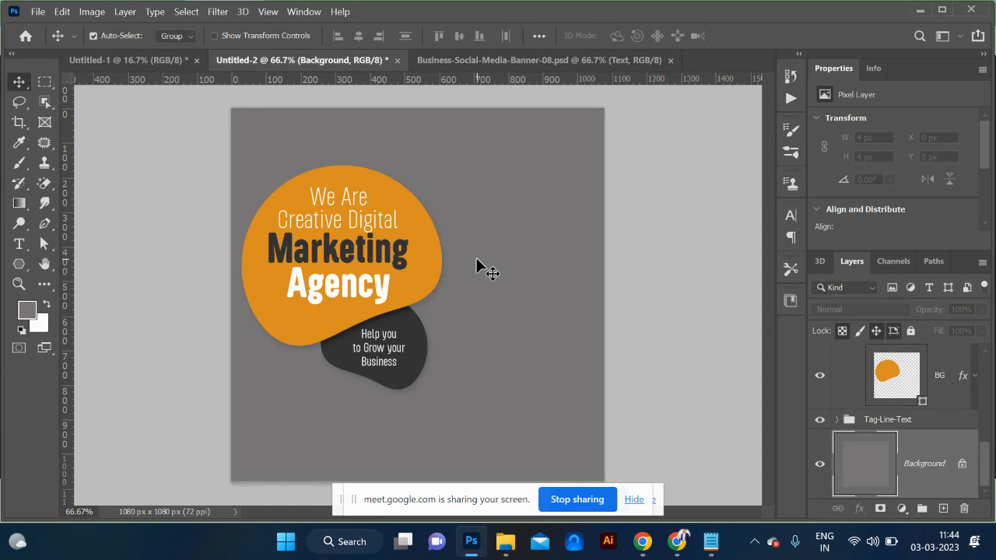
Step: Close Business-Social-Media-Banner-08.psd and Untitled-2 without saving, and create a new 1080 x 1080 px document at 72 pixels/inch with a white background
left_click(672, 61)
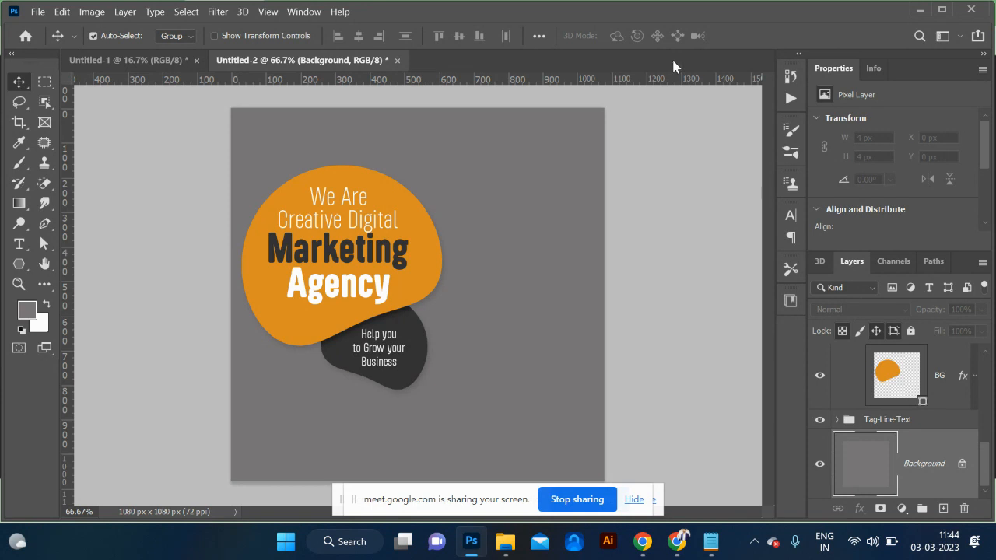
left_click(397, 60)
left_click(543, 223)
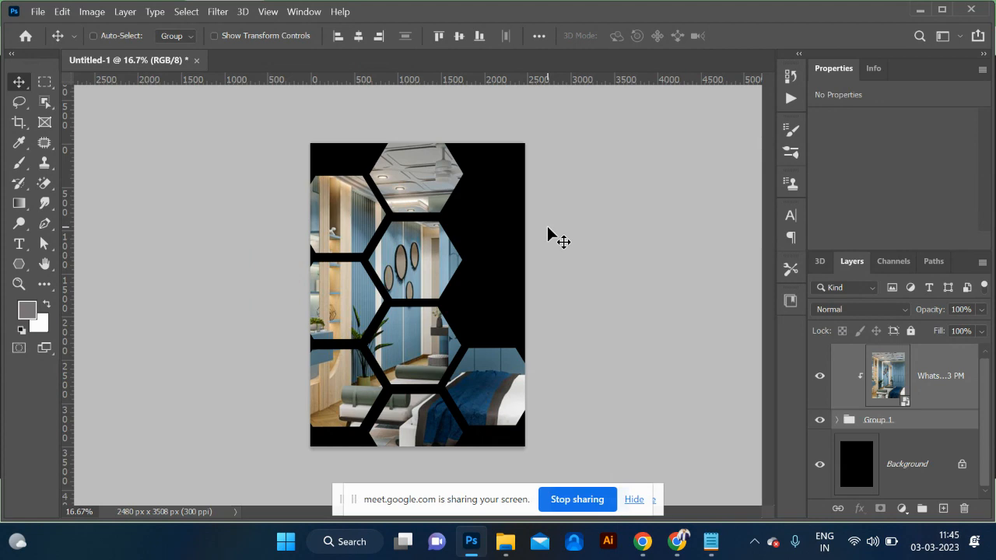
key("ctrl+n")
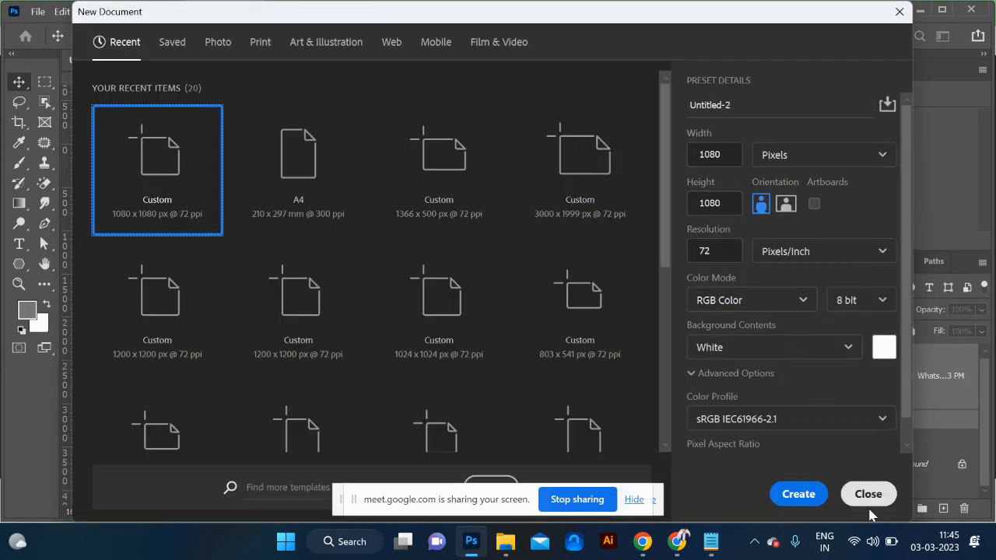
left_click(802, 494)
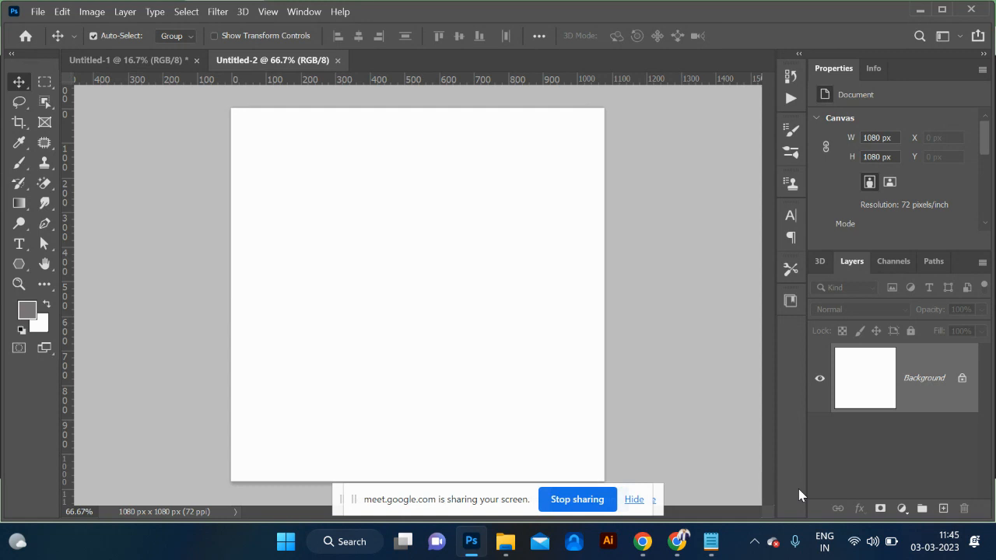
Step: Switch to Freepik in Chrome and close the template details to return to the social media post PSD results
key("alt+Tab")
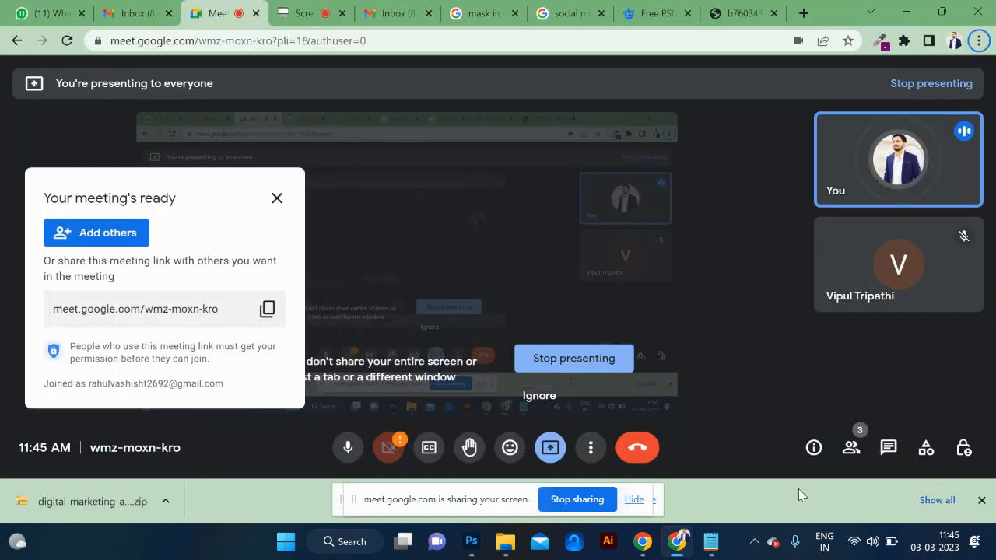
left_click(627, 11)
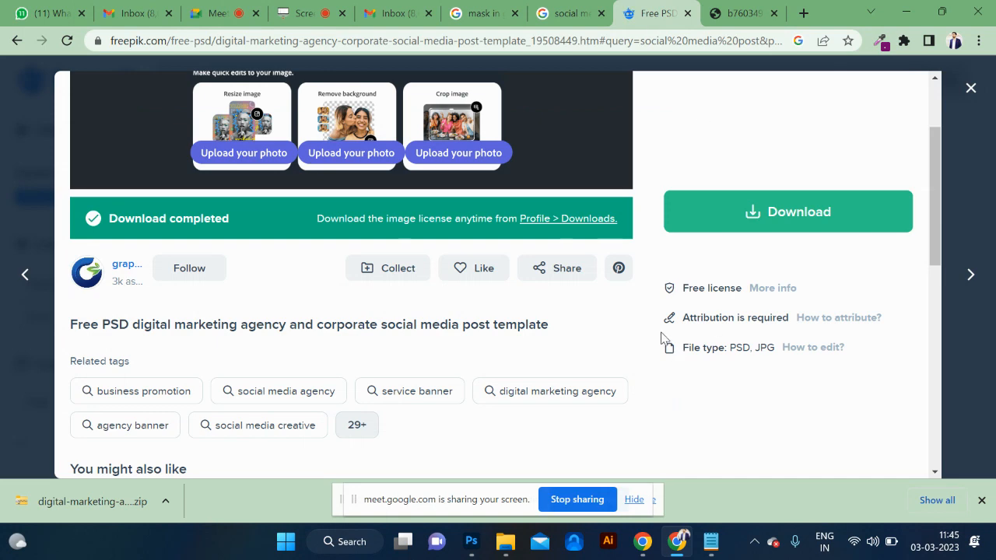
left_click(970, 92)
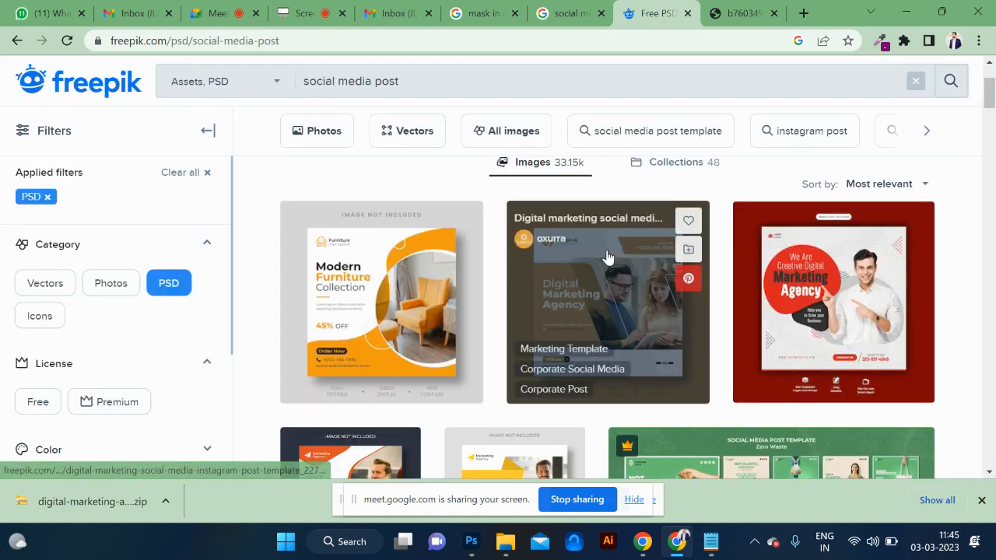
Step: Browse the social media post PSD results on Freepik to compare the shapes and masked photos in the template designs
scroll(632, 352, "down", 5)
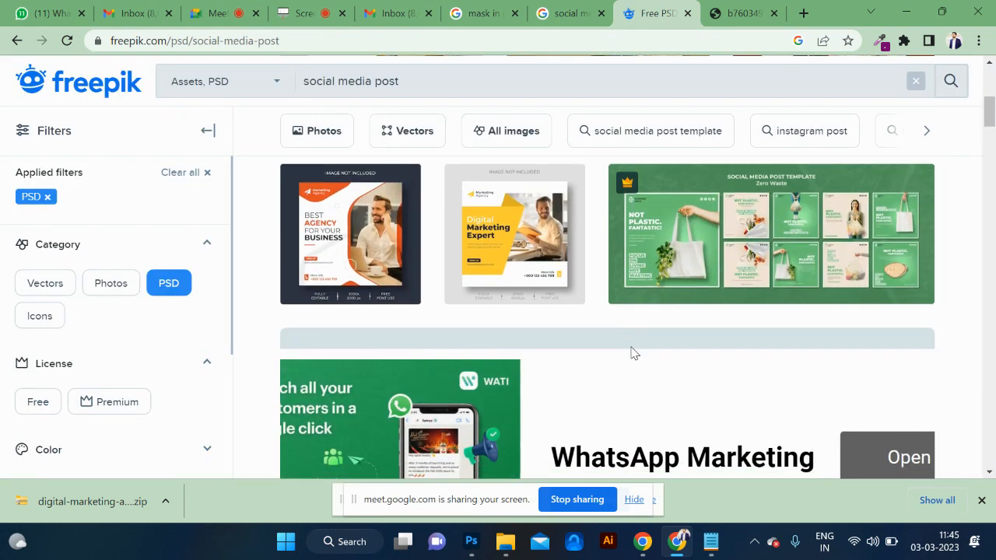
scroll(632, 352, "down", 4)
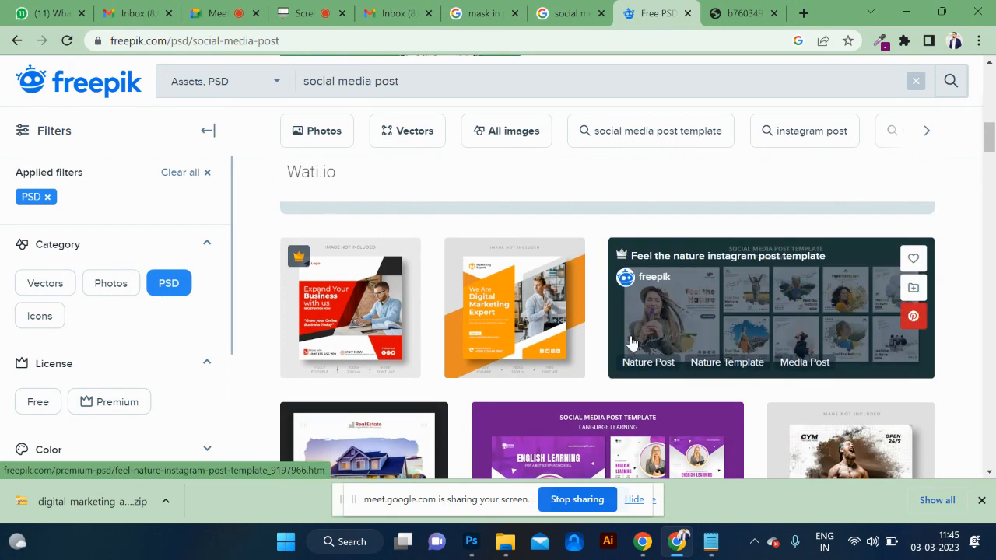
scroll(632, 343, "down", 2)
scroll(632, 343, "down", 6)
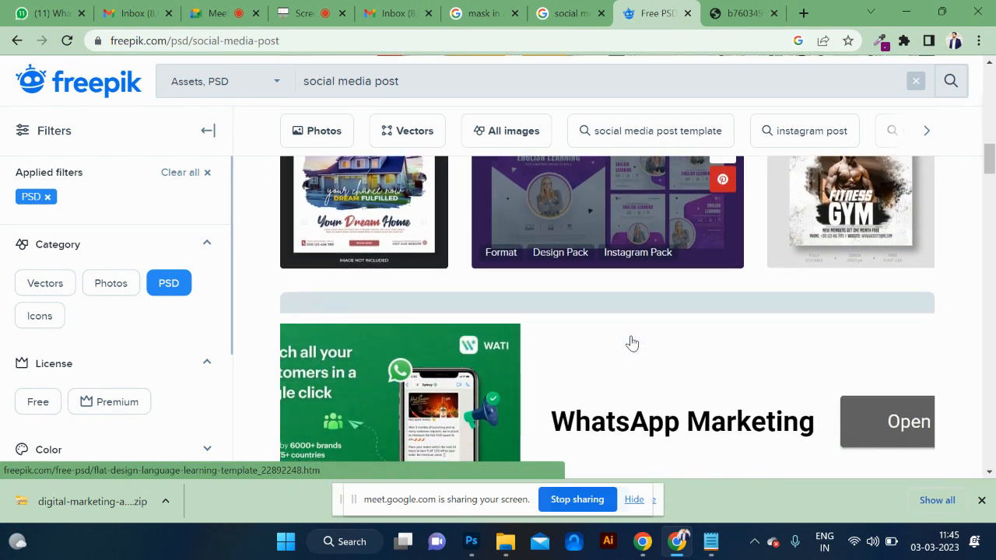
scroll(632, 344, "down", 3)
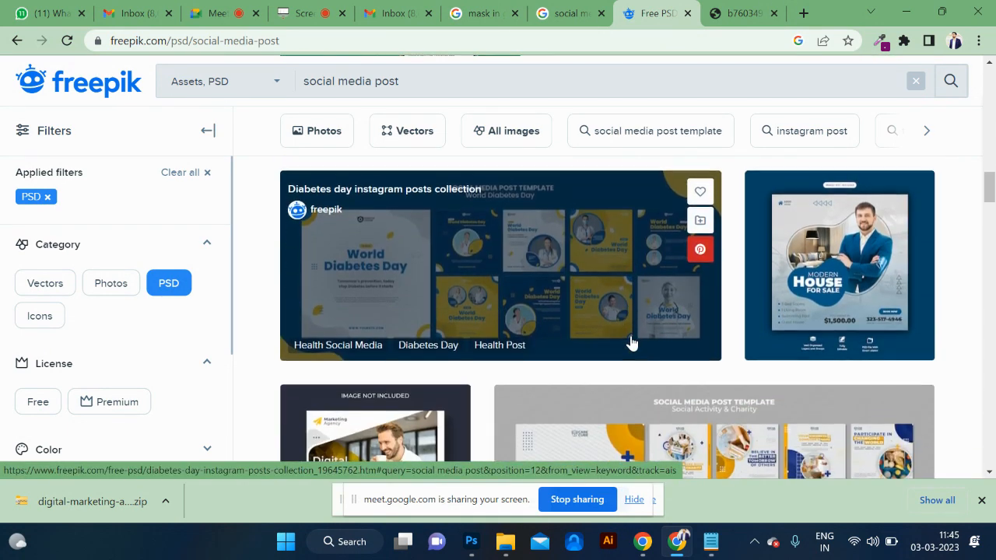
scroll(632, 343, "down", 2)
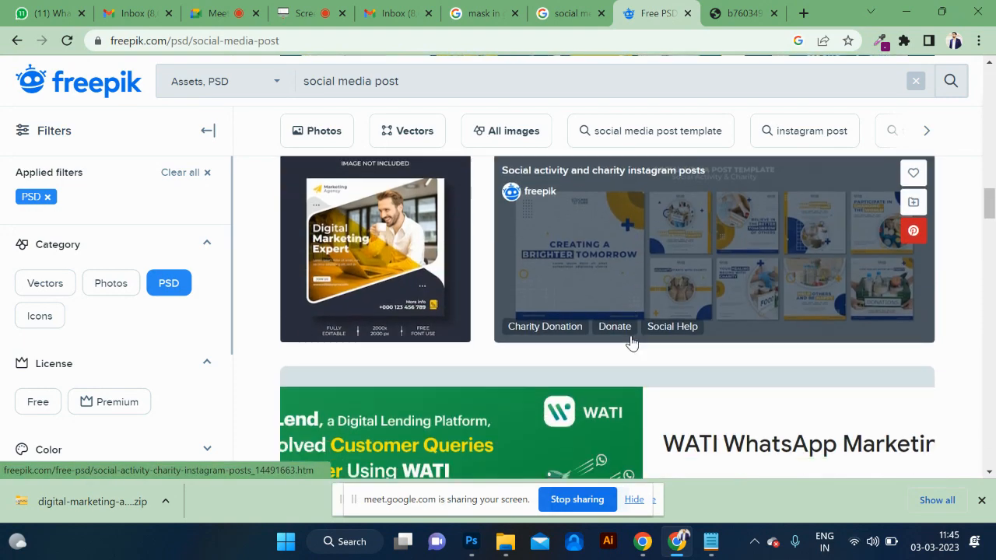
scroll(632, 343, "down", 2)
scroll(632, 343, "down", 3)
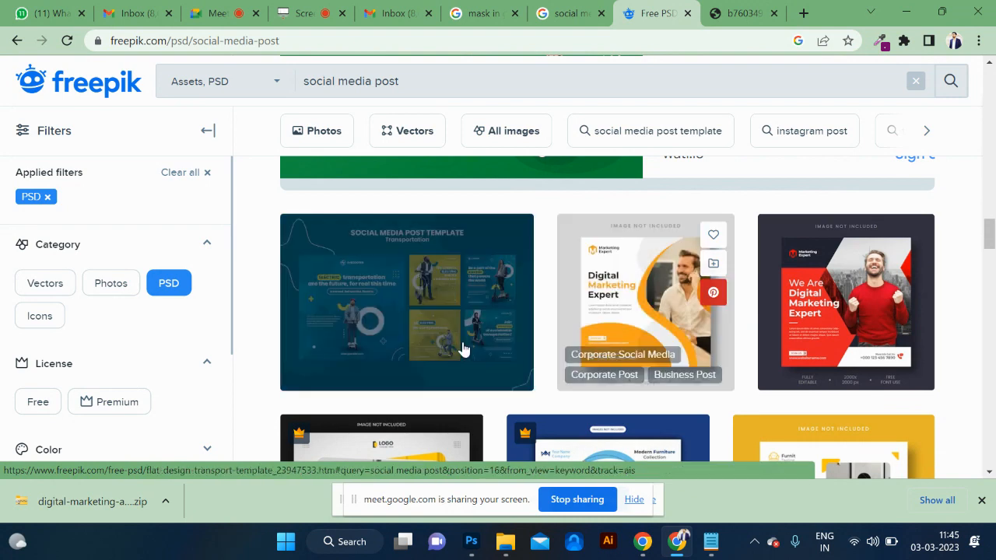
scroll(656, 333, "down", 3)
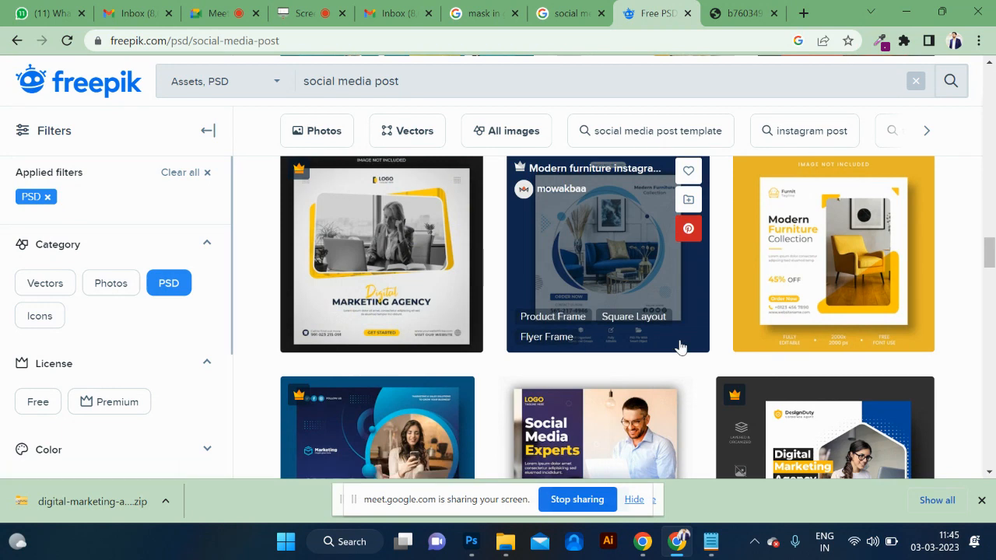
scroll(679, 346, "down", 3)
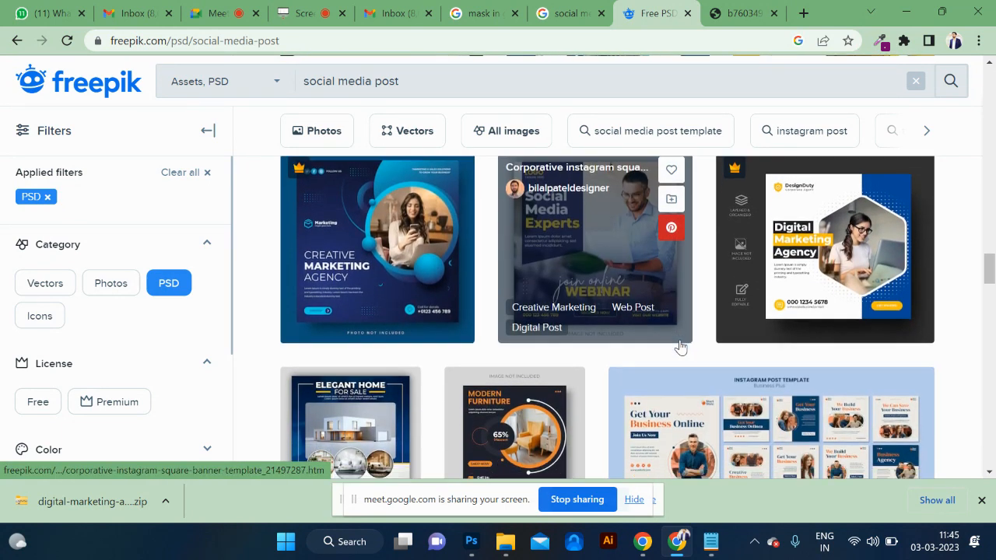
scroll(679, 346, "down", 1)
scroll(680, 346, "up", 2)
scroll(679, 347, "up", 3)
right_click(679, 347)
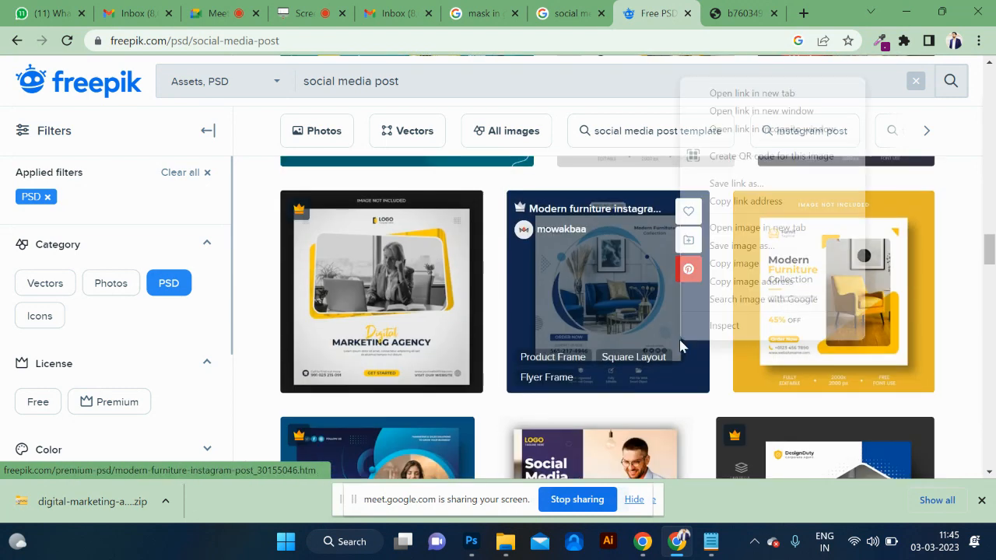
scroll(631, 288, "up", 2)
right_click(629, 286)
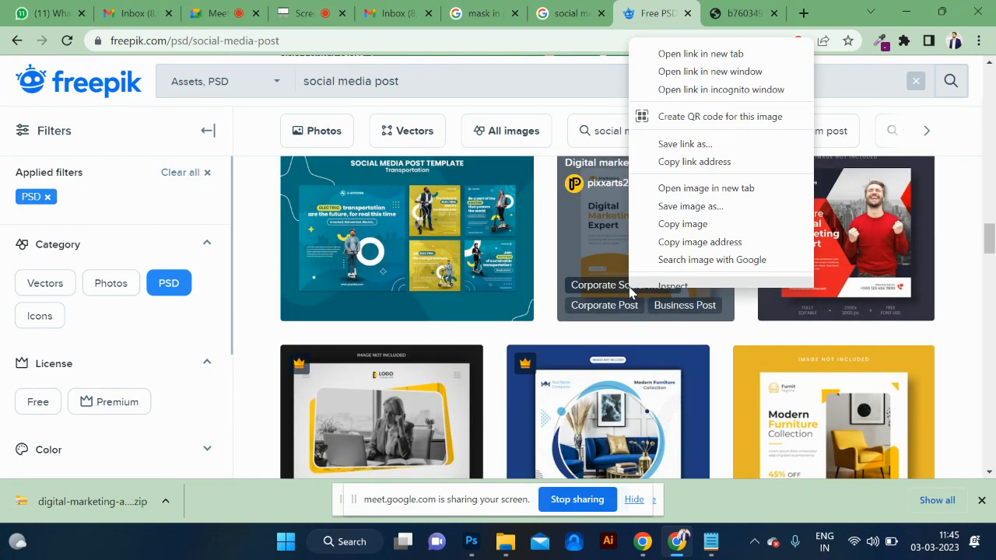
Step: Reopen the details of the red "We Are Creative Digital Marketing Agency" template among the first search results
left_click_drag(993, 247, 993, 133)
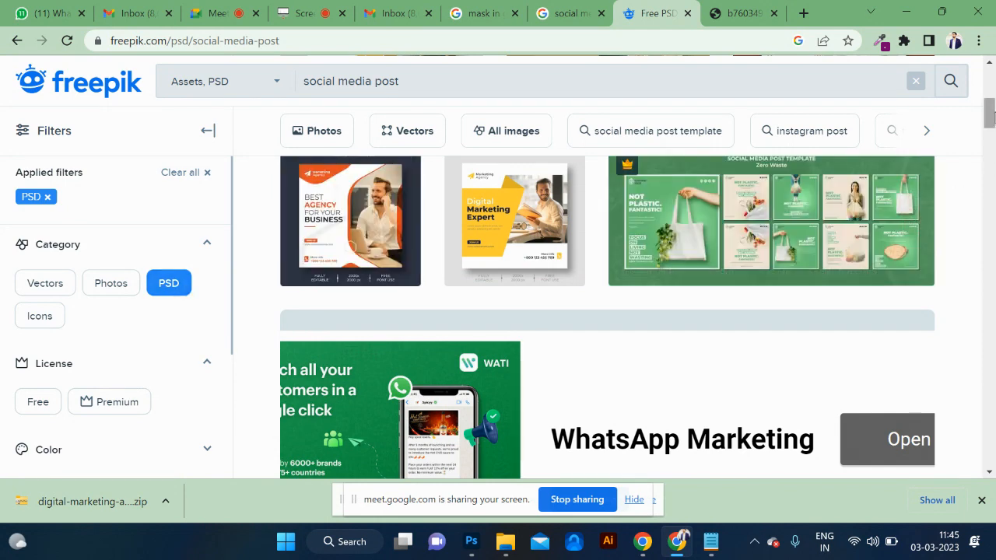
left_click_drag(992, 115, 992, 74)
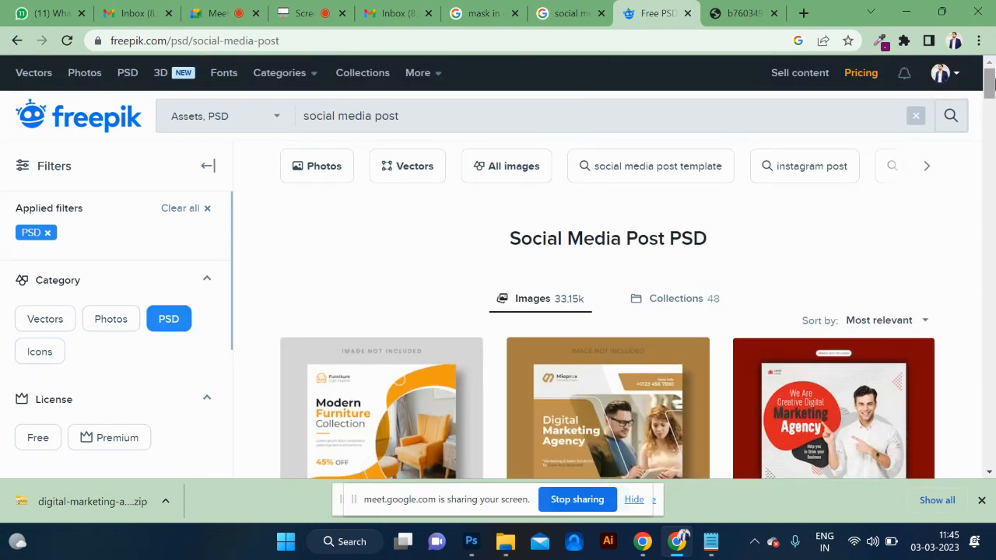
left_click(827, 423)
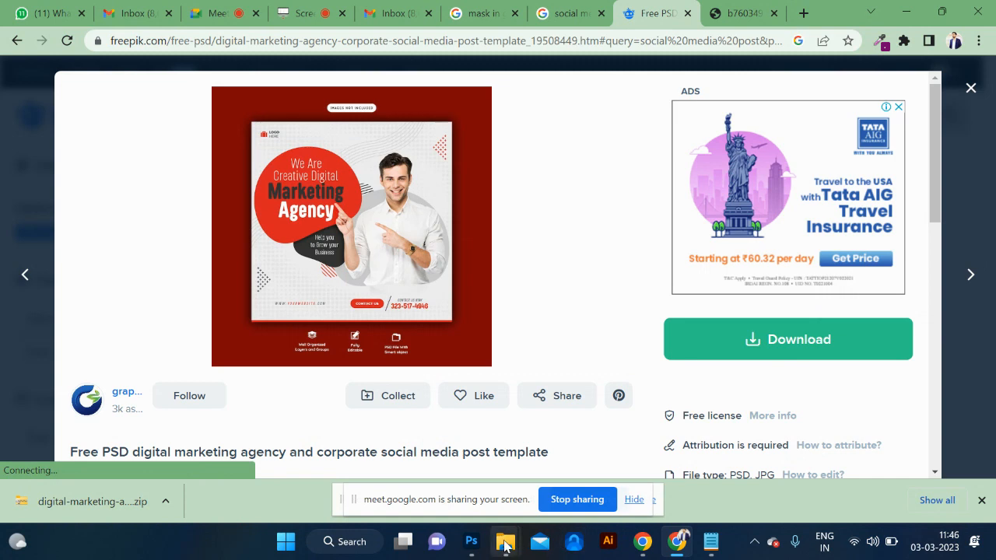
Step: Switch to File Explorer and open Business-Social-Media-Banner-08.psd from the extracted digital-marketing-agency-corporate-social-media-post-template folder in Downloads
mouse_move(504, 545)
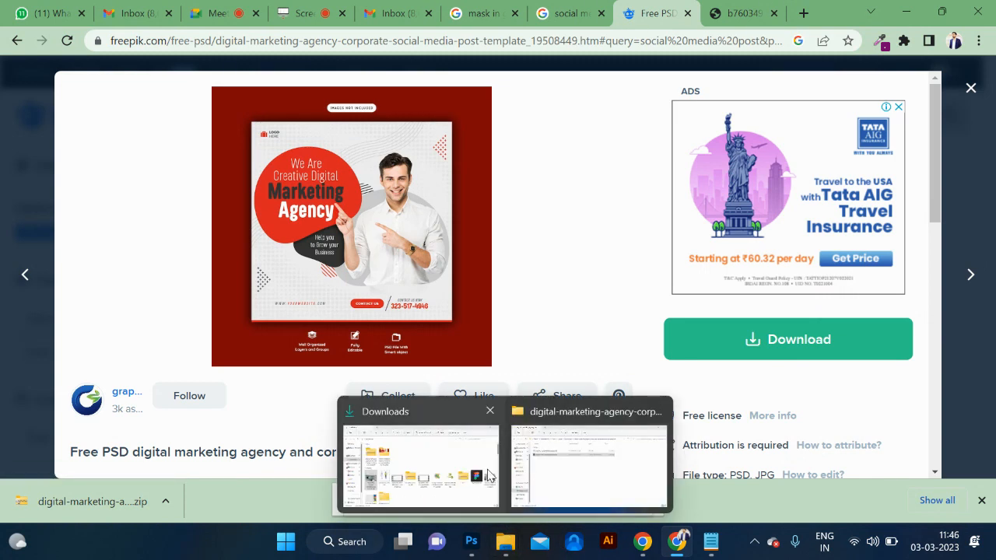
left_click(565, 481)
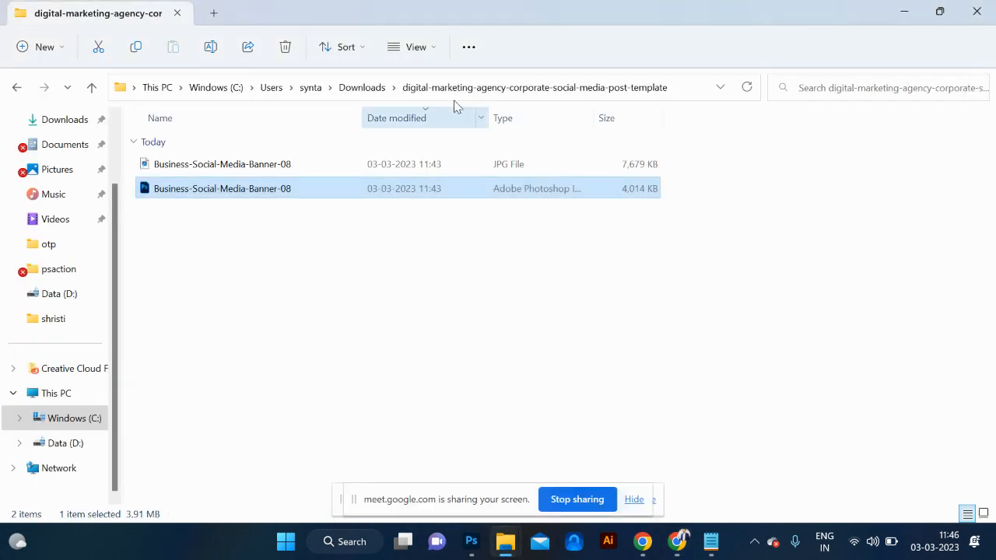
left_click(367, 95)
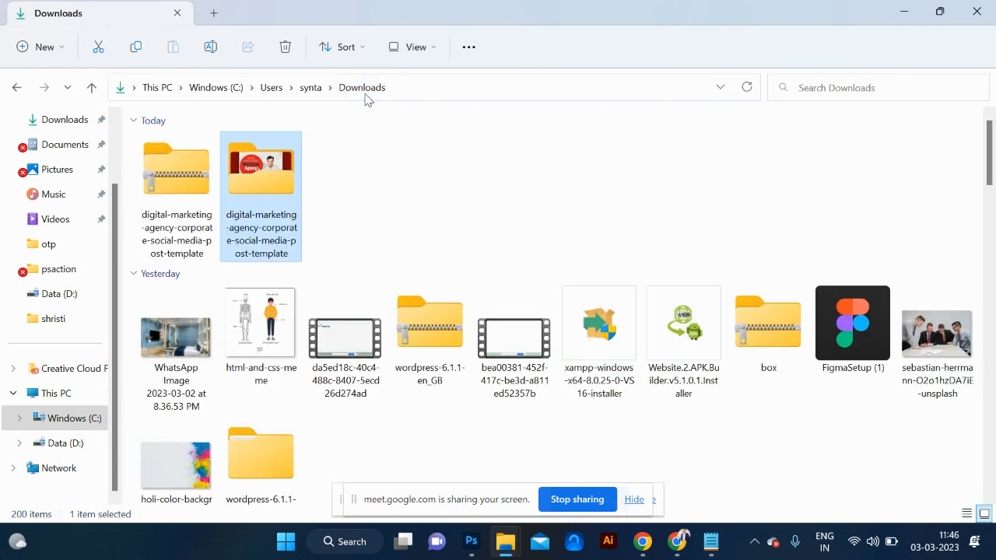
left_click(194, 184)
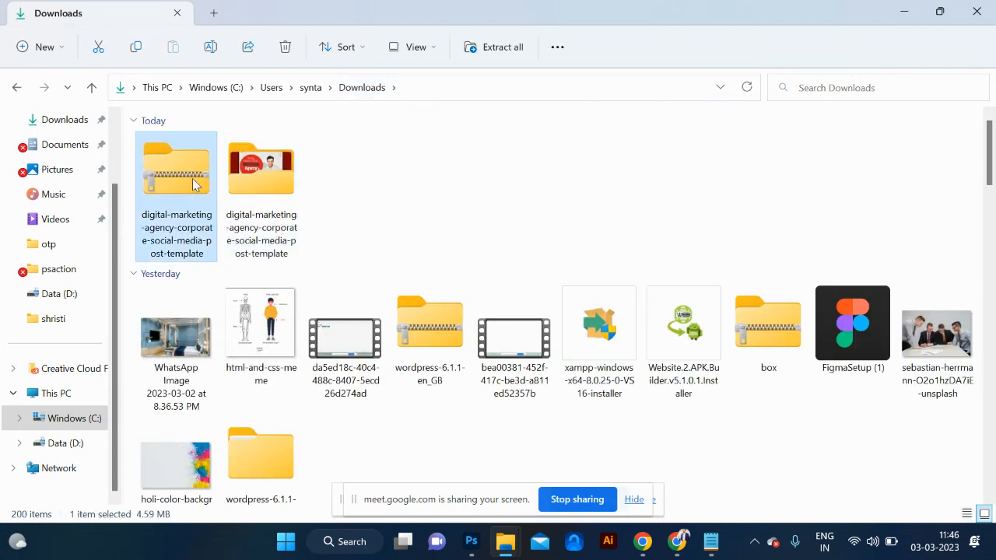
right_click(194, 184)
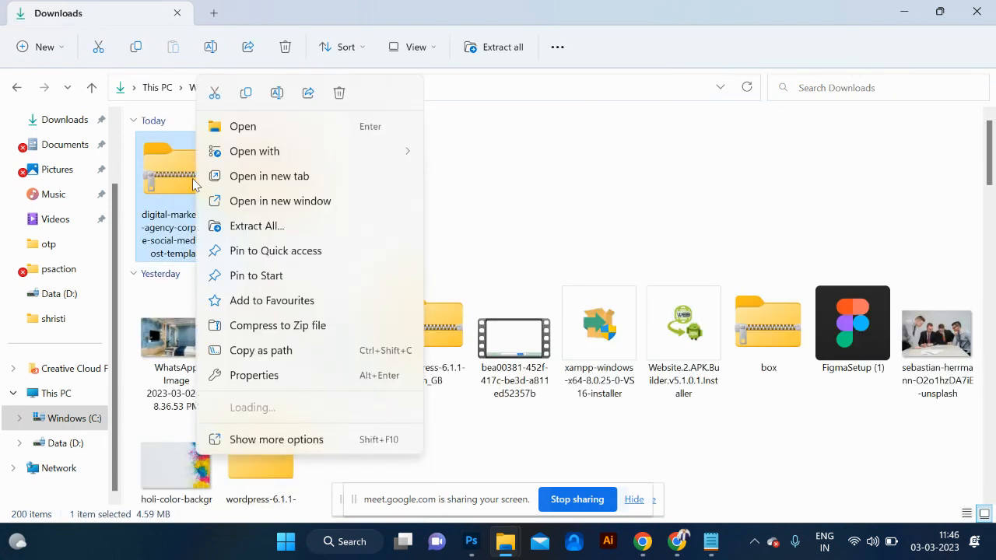
left_click(474, 241)
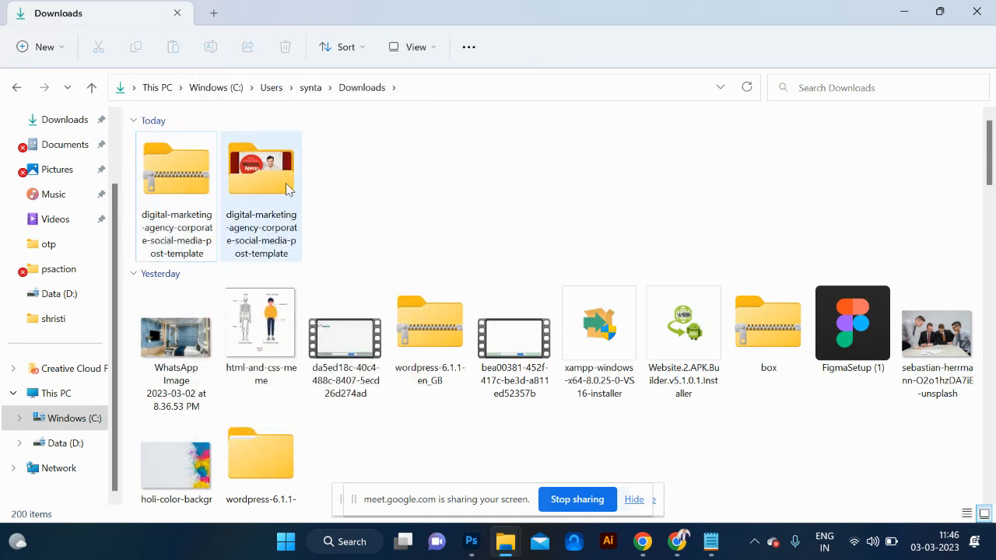
double_click(286, 183)
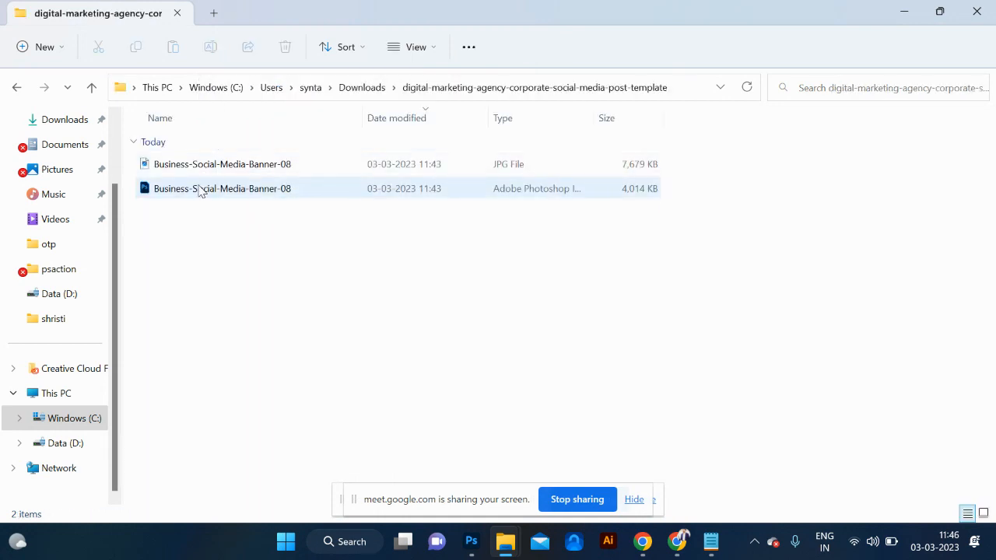
double_click(202, 190)
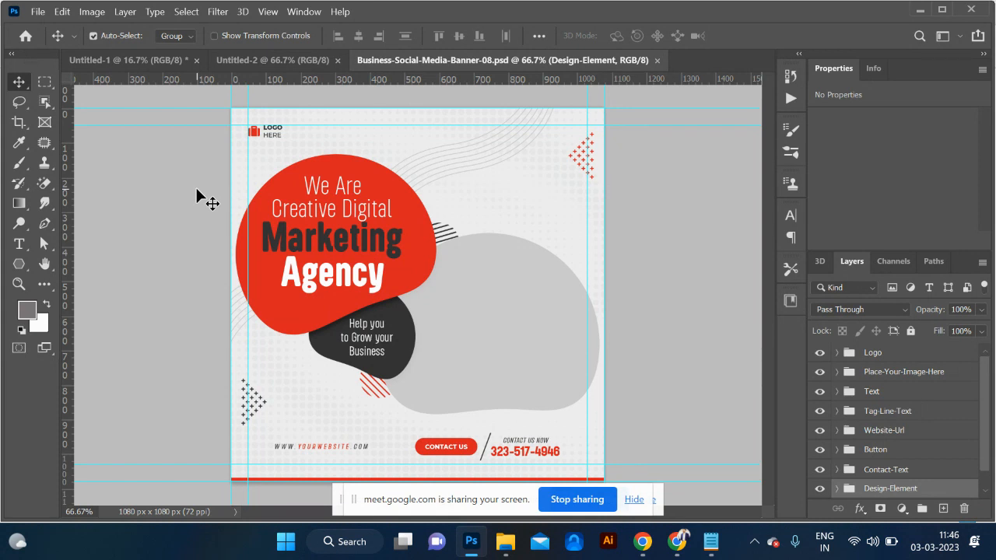
Step: Copy the Text and Tag-Line-Text groups from the banner into the white area of the blank Untitled-2 document
left_click(404, 268)
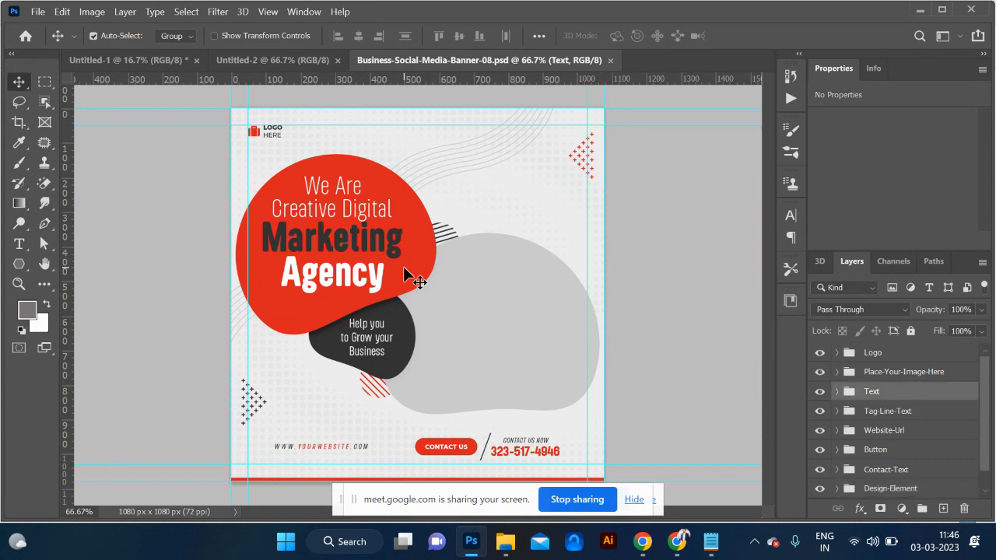
left_click(400, 314, "shift")
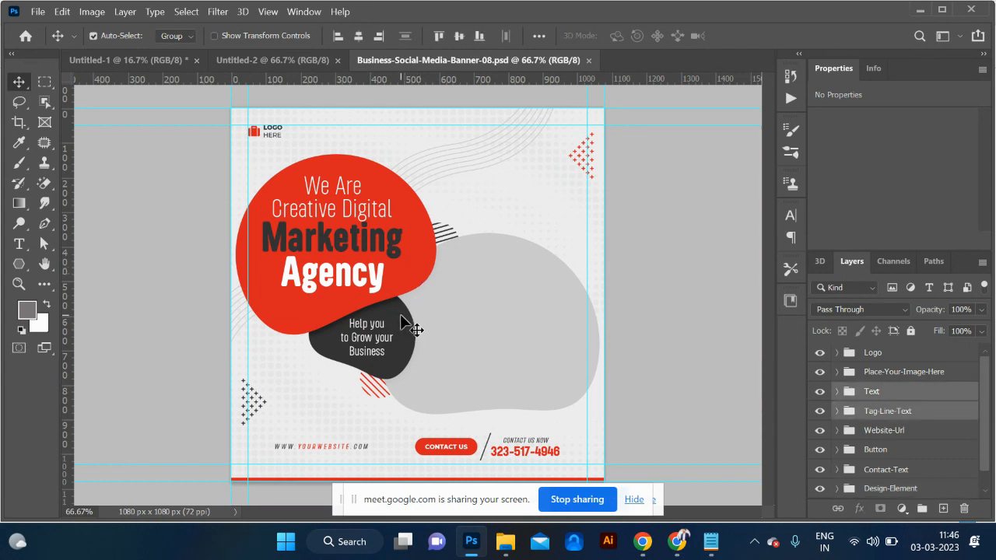
left_click_drag(400, 314, 349, 290)
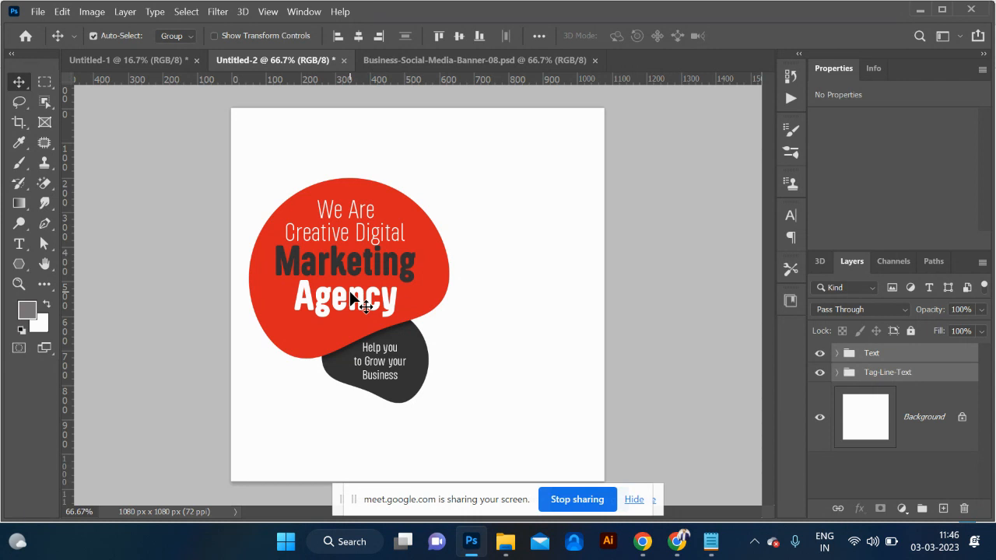
left_click(611, 288)
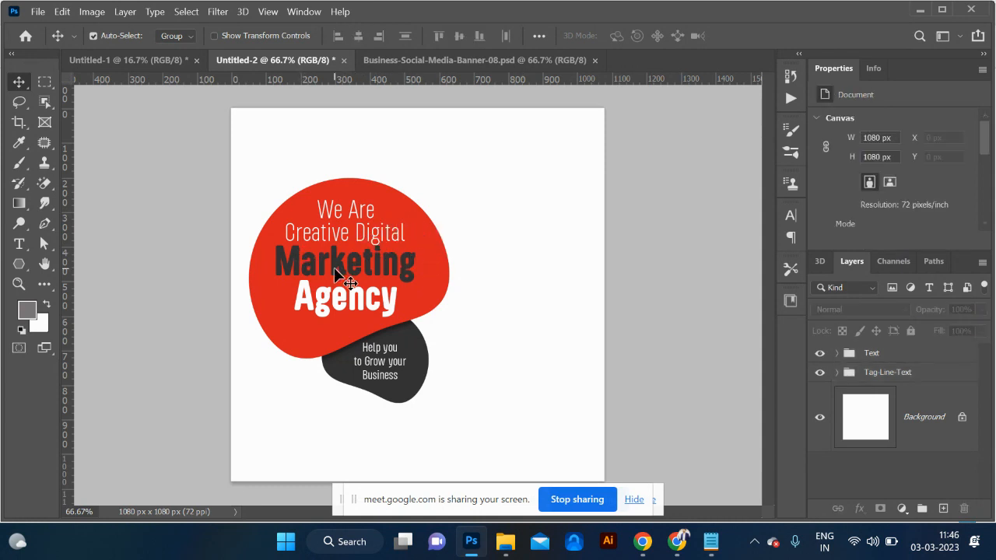
Step: Expand the Text group in Untitled-2 and open its "We Are" text layer for editing
left_click(372, 273)
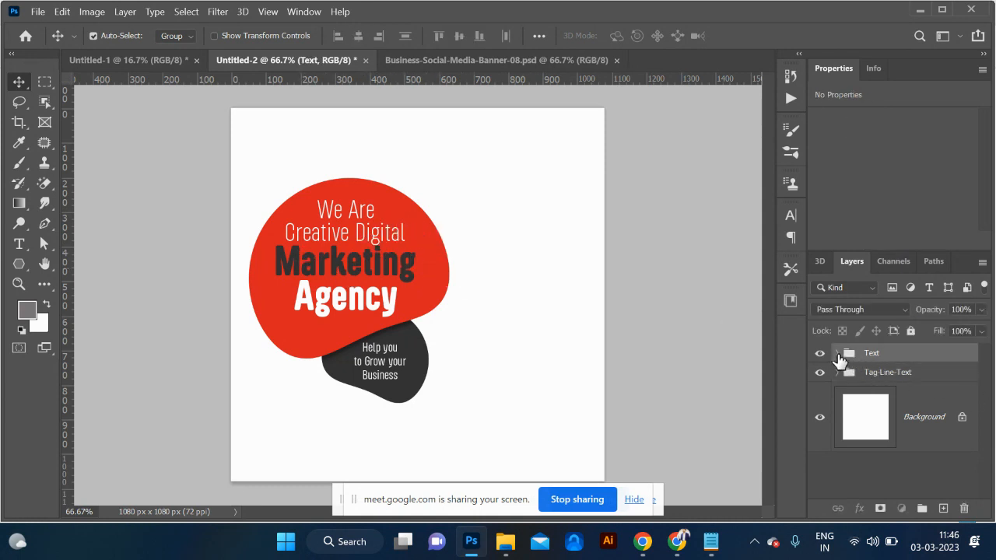
left_click(836, 353)
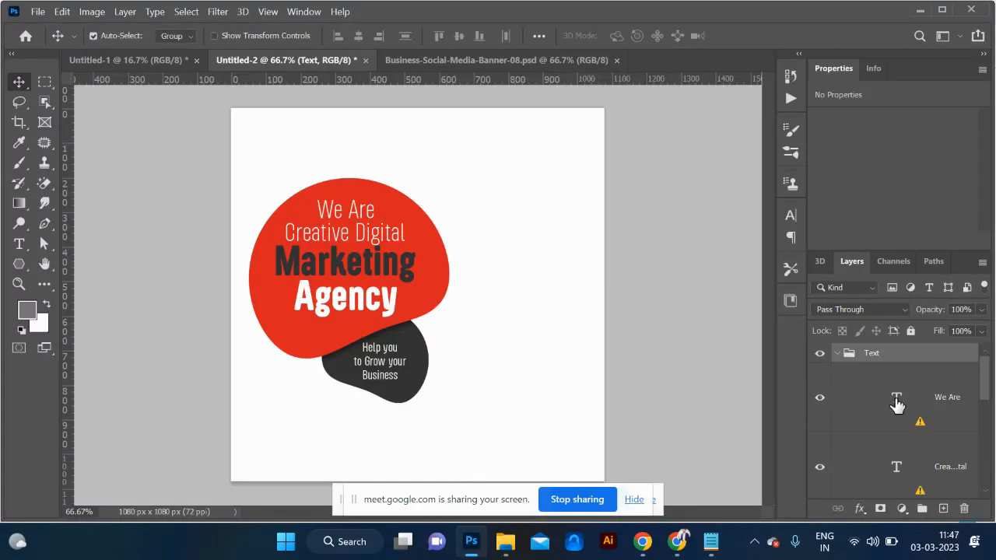
double_click(897, 401)
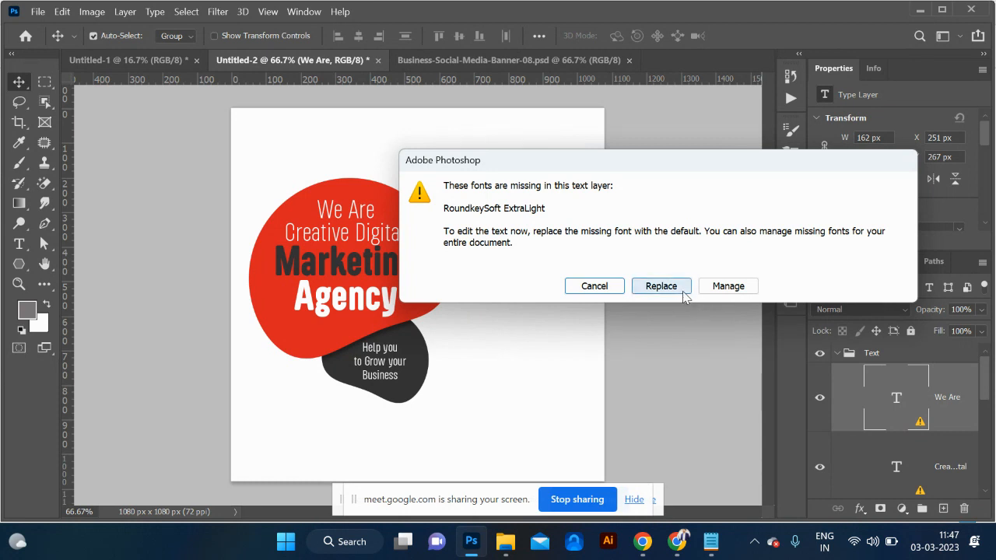
Step: Switch to Chrome and search Google in a new tab for "round key soft font download"
mouse_move(671, 548)
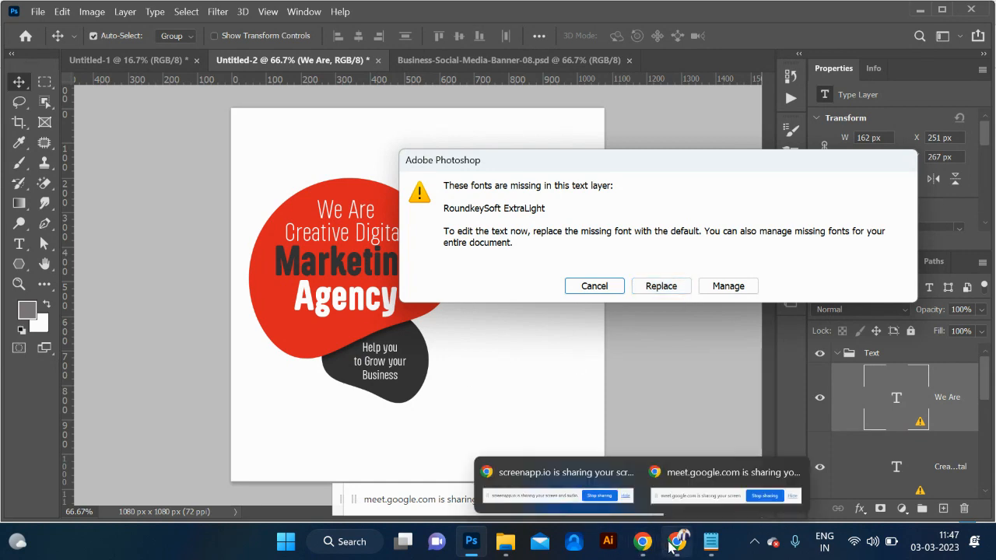
left_click(682, 484)
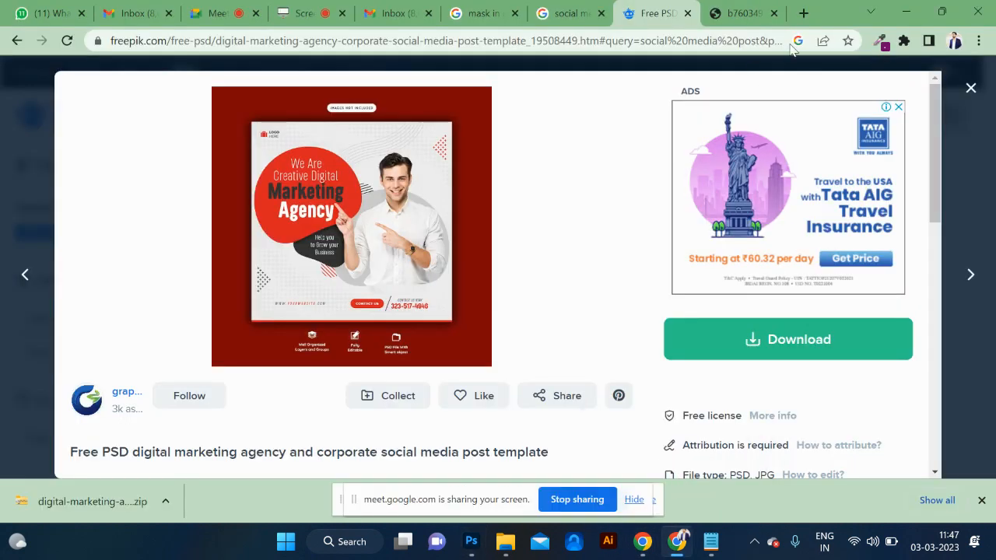
left_click(803, 12)
left_click(638, 39)
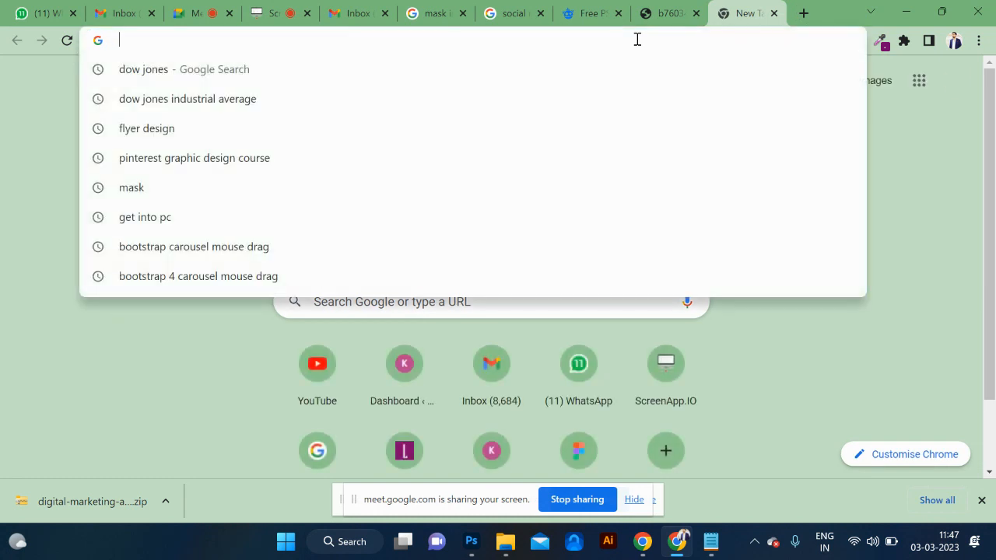
type("round ")
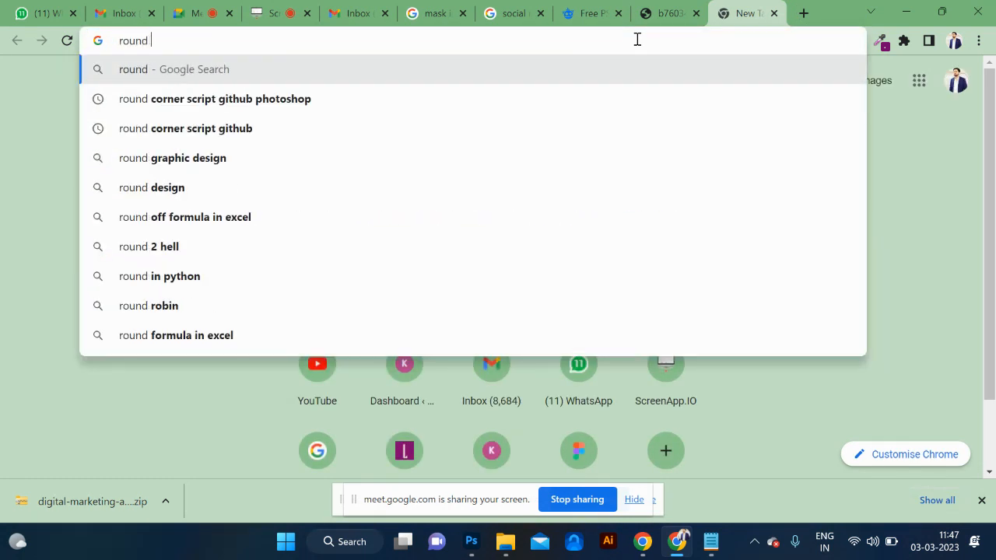
type("keysof")
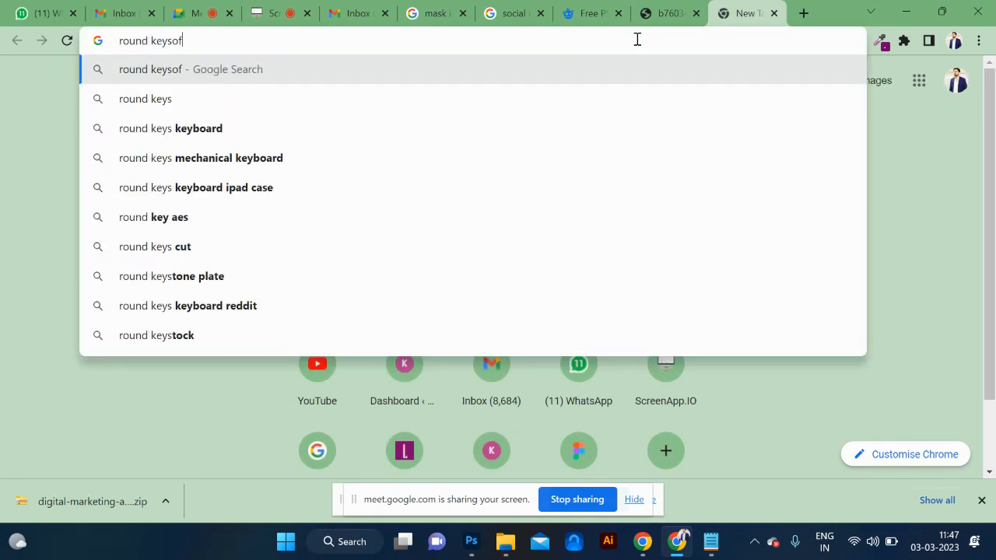
type("t font download")
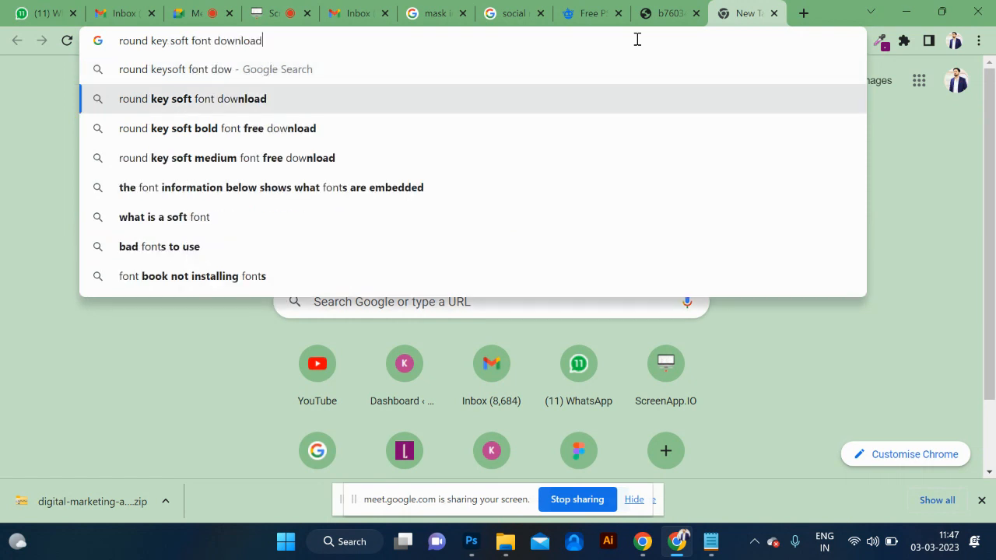
key("Return")
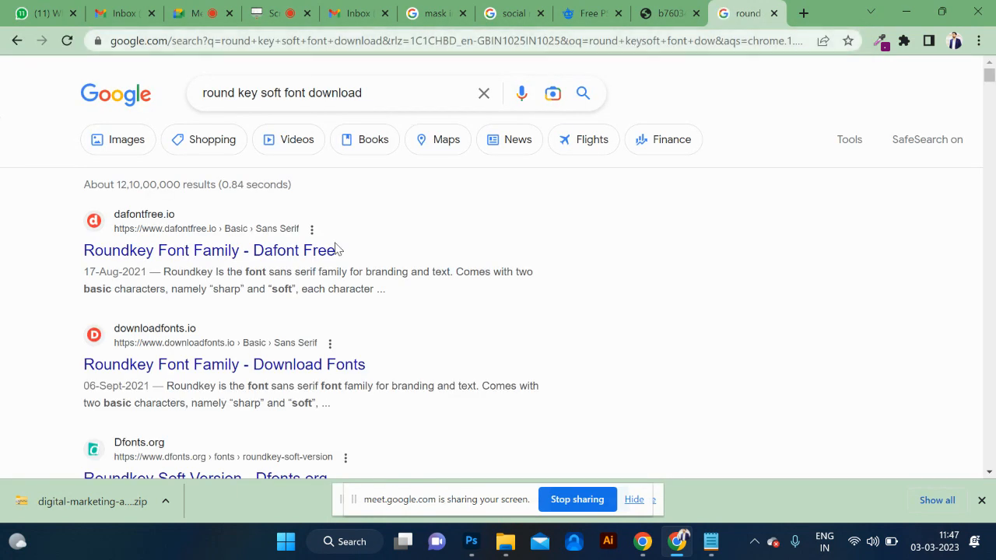
Step: Open the dafontfree.io and Dfonts.org Roundkey results in new tabs and look through the Dfonts.org page
right_click(196, 251)
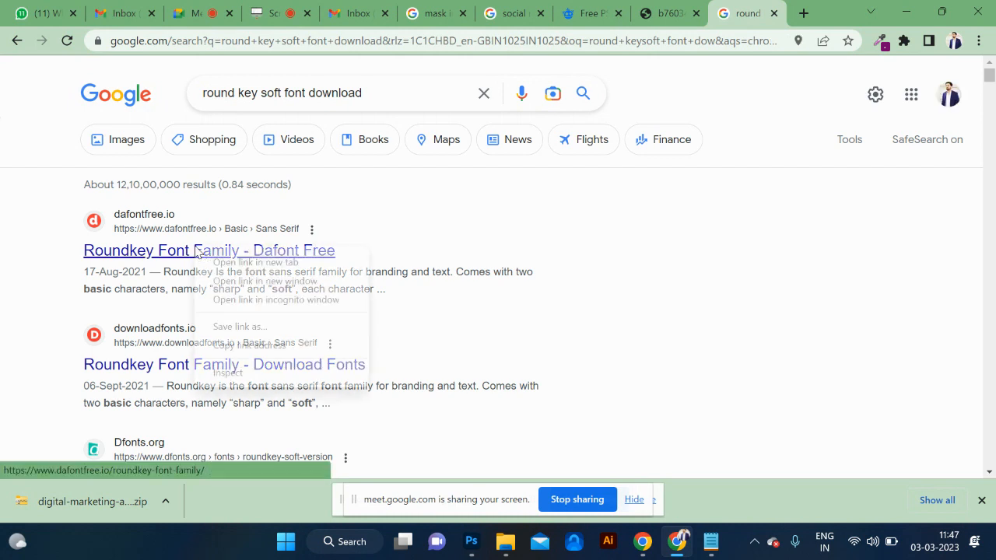
left_click(264, 263)
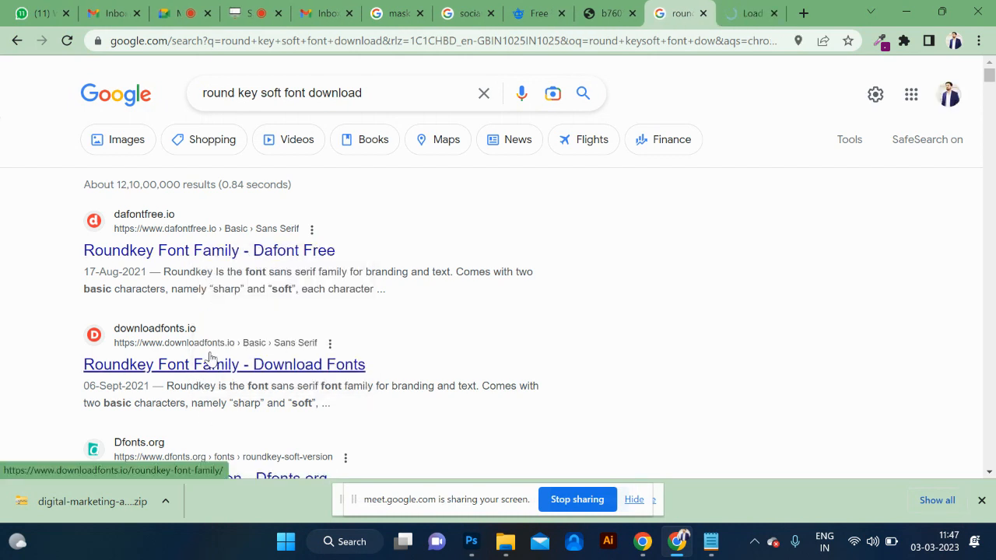
scroll(212, 358, "down", 2)
right_click(194, 324)
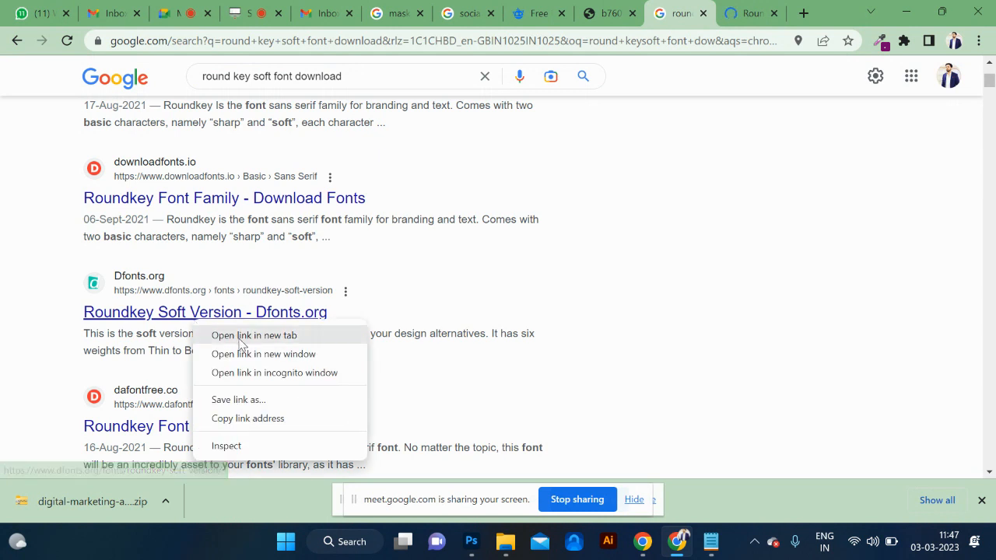
left_click(254, 336)
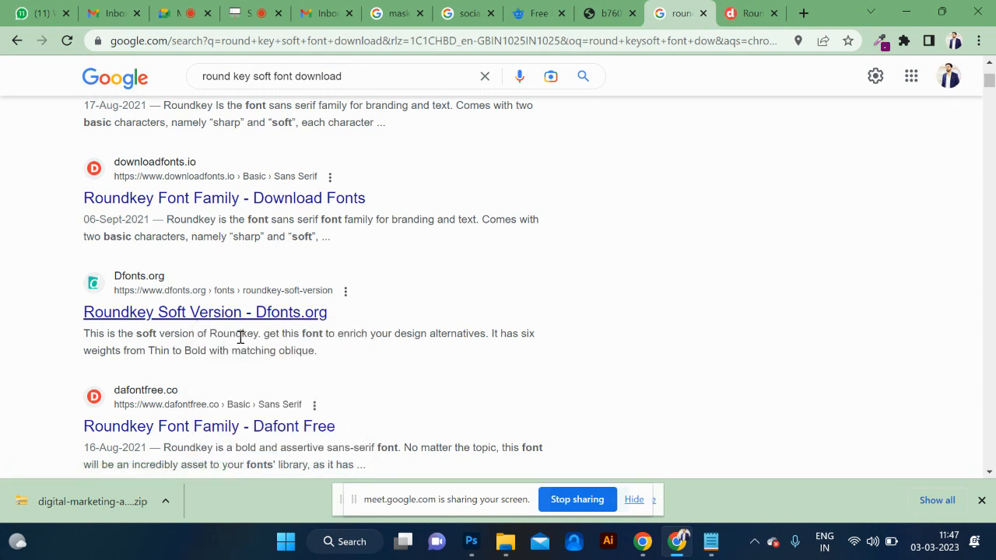
left_click(738, 16)
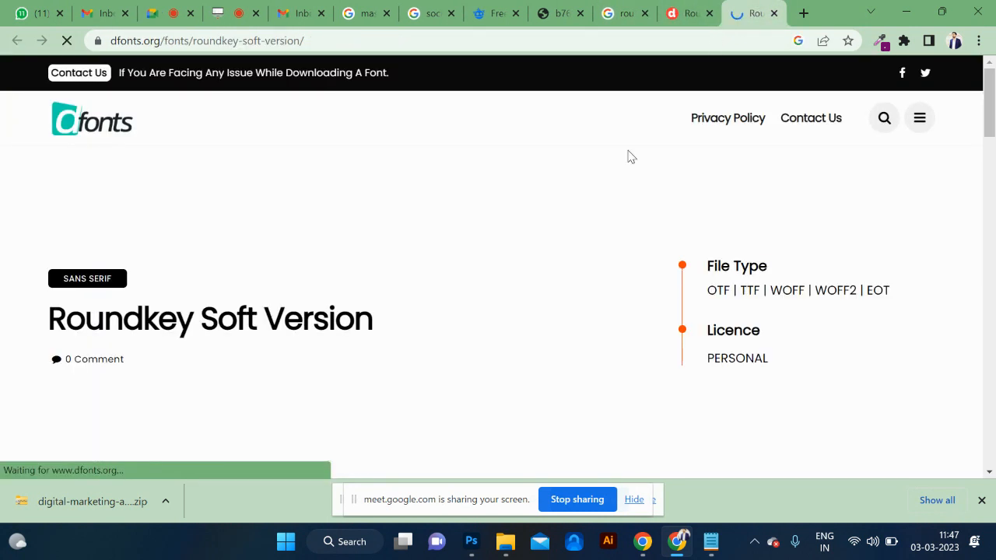
scroll(526, 264, "down", 4)
scroll(527, 265, "down", 5)
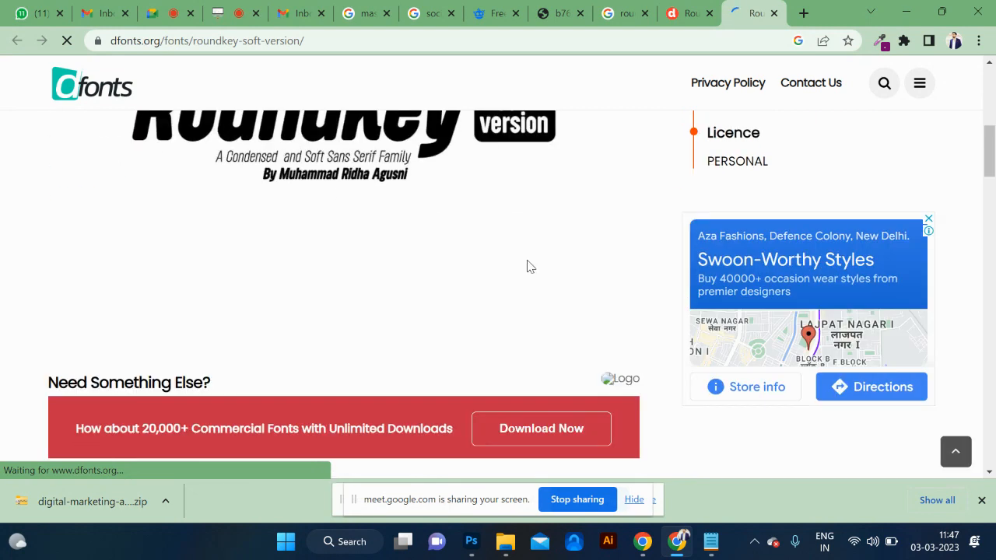
scroll(527, 265, "down", 5)
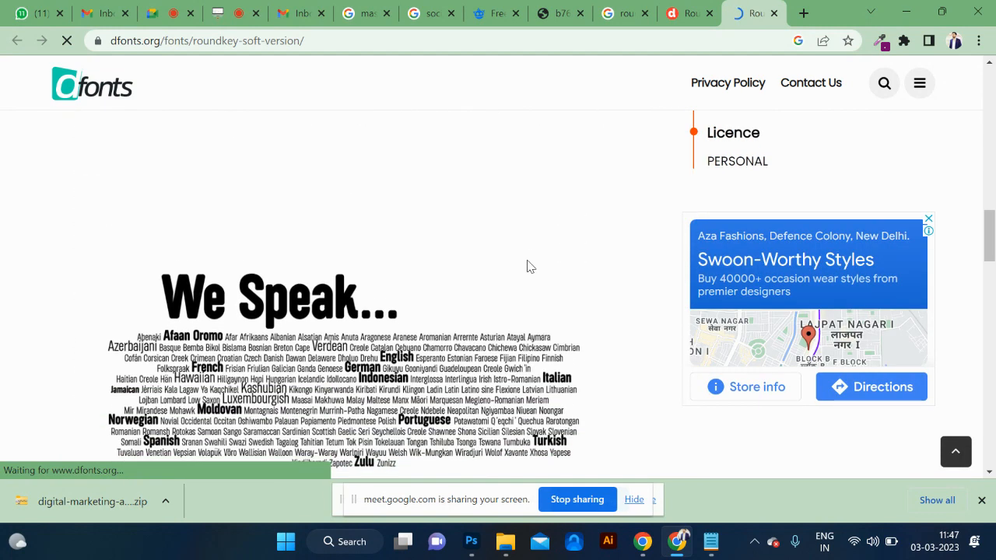
Step: Switch to the Dafont Free page for the Roundkey Font Family and open the font's download page
left_click(675, 13)
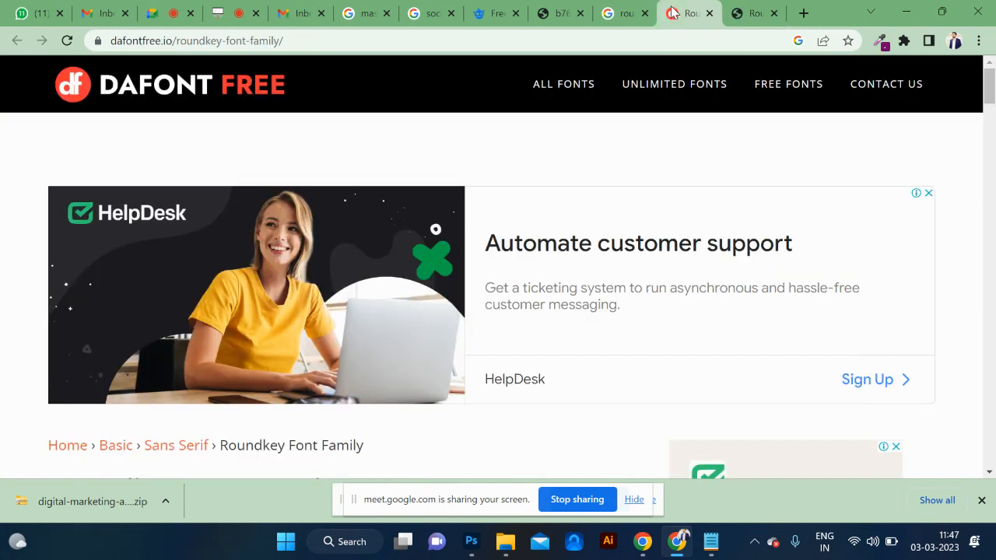
scroll(542, 264, "down", 2)
scroll(542, 265, "down", 2)
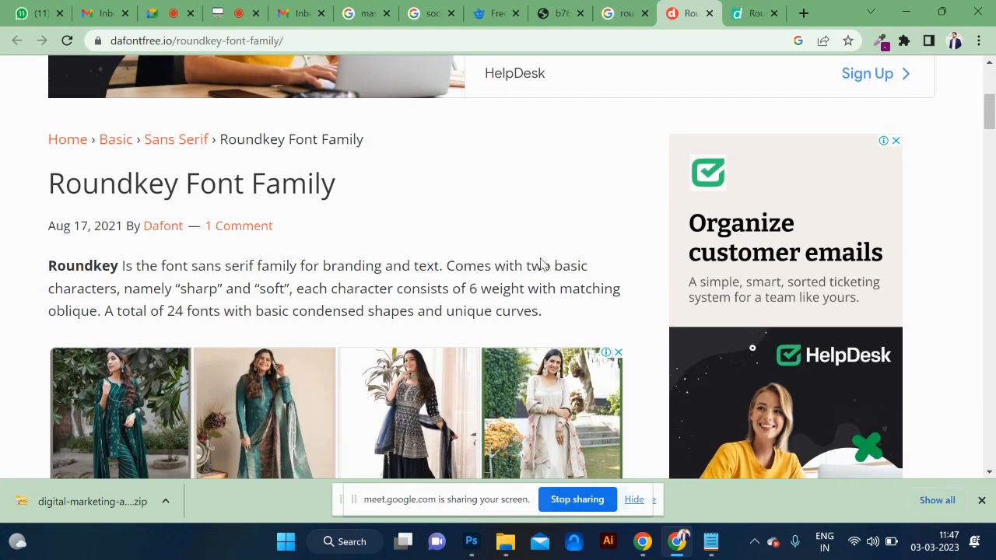
scroll(337, 246, "down", 11)
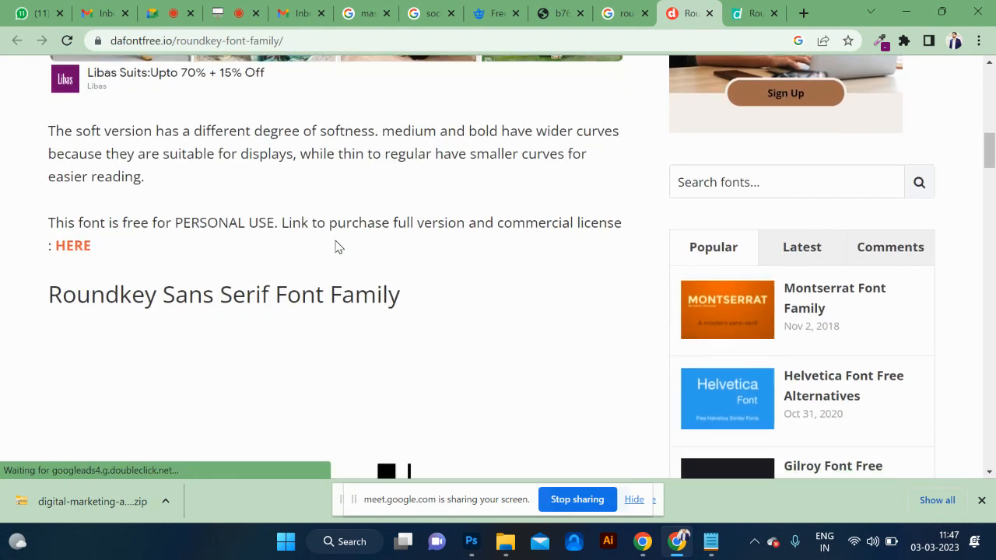
scroll(337, 246, "down", 5)
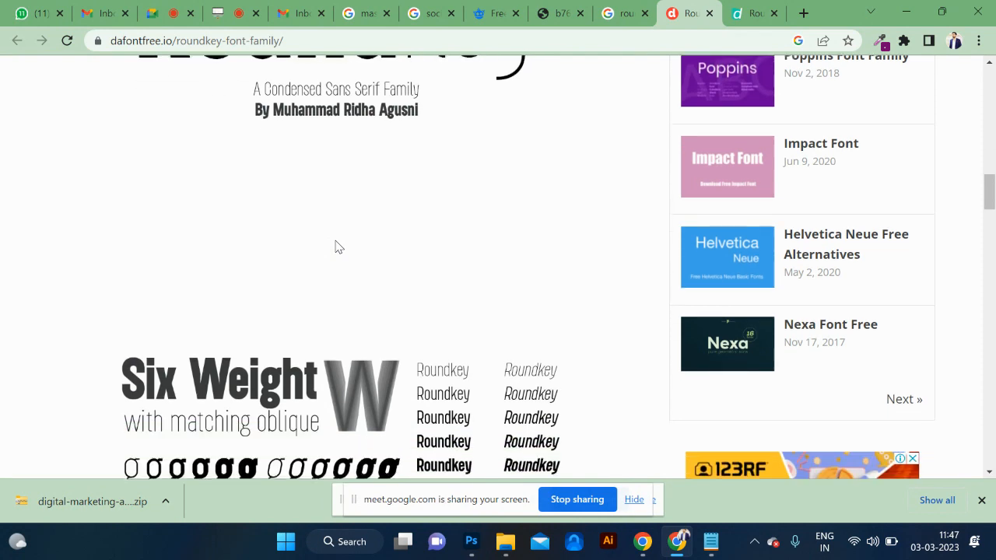
scroll(337, 246, "down", 9)
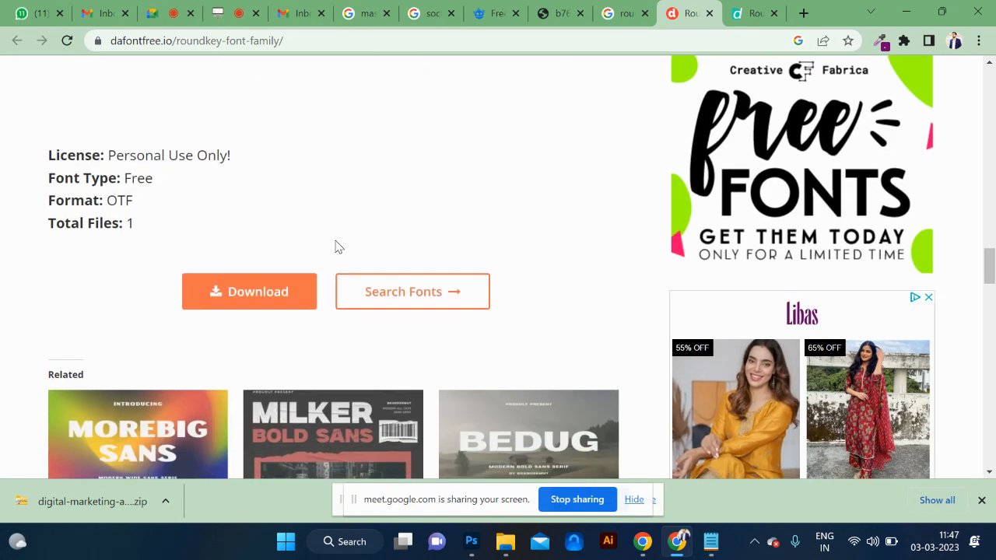
left_click(259, 238)
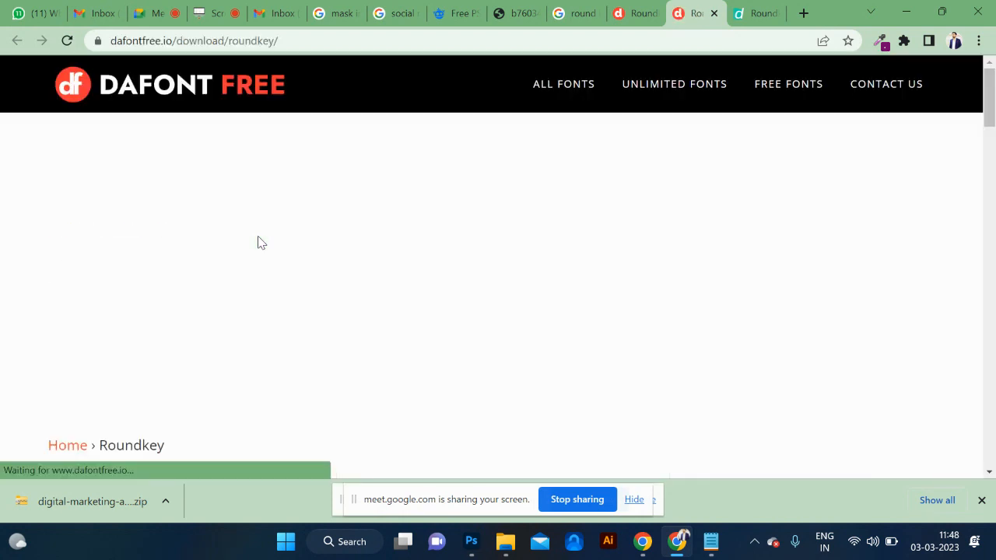
Step: Download Roundkey-Font.zip from the Dafont Free page and dismiss the advertisement that interrupts it
scroll(448, 352, "down", 3)
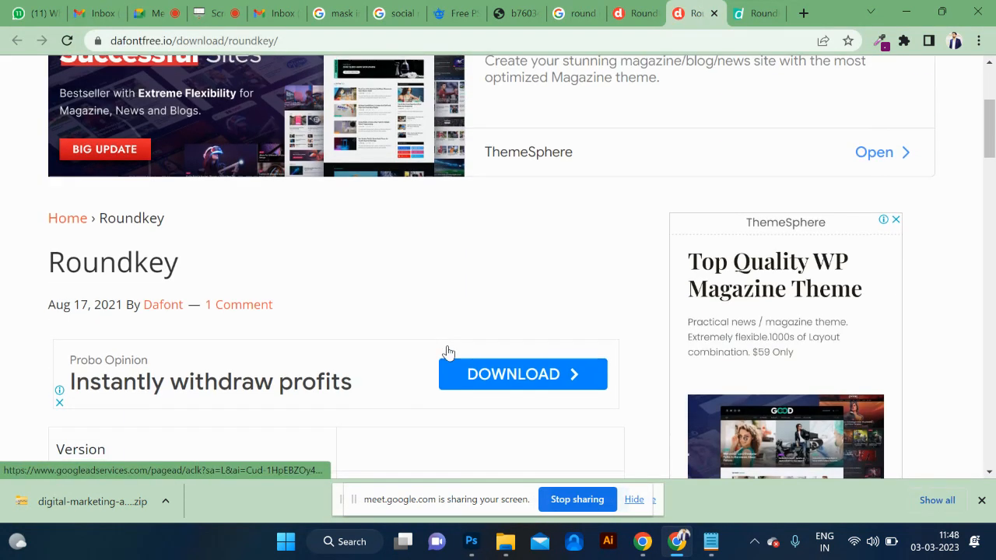
scroll(447, 351, "down", 2)
scroll(481, 374, "down", 5)
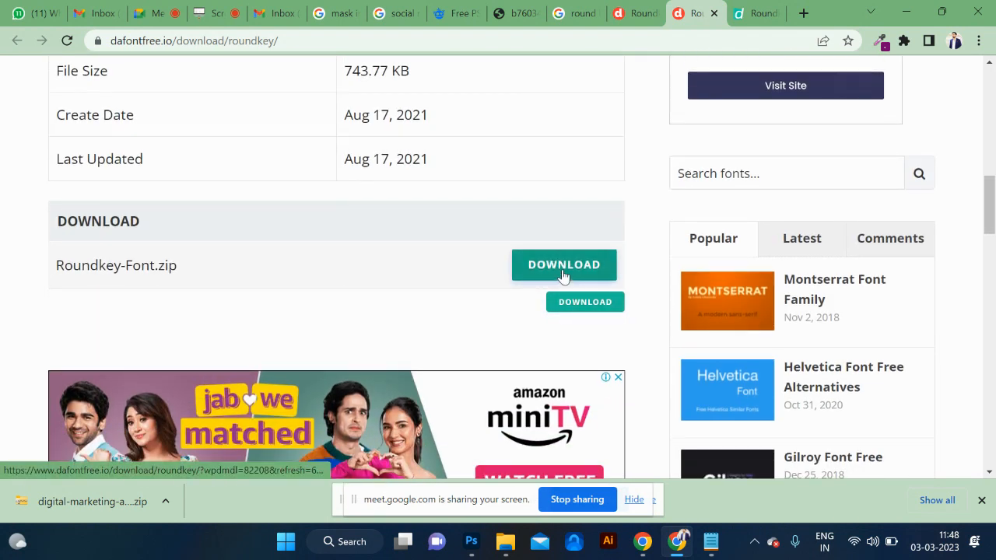
left_click(563, 269)
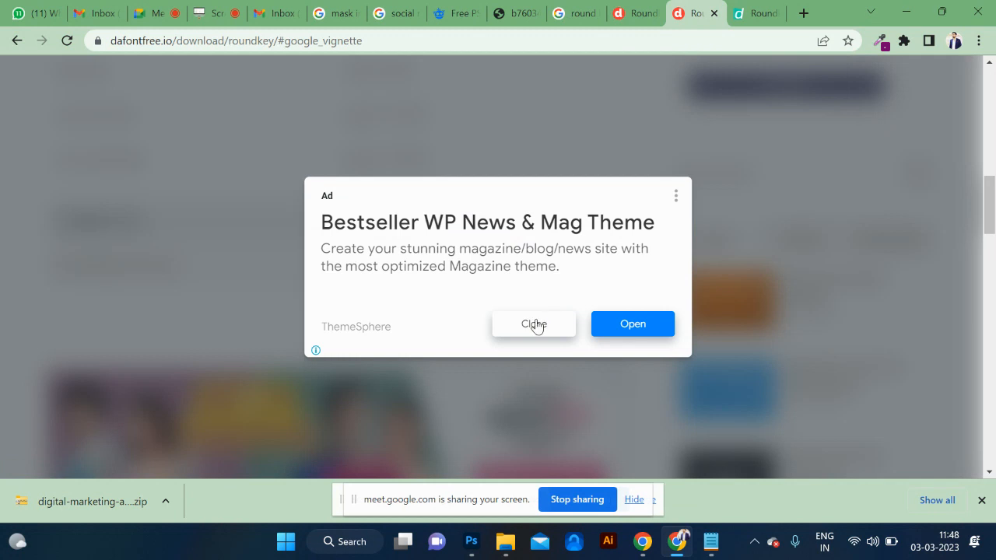
left_click(534, 325)
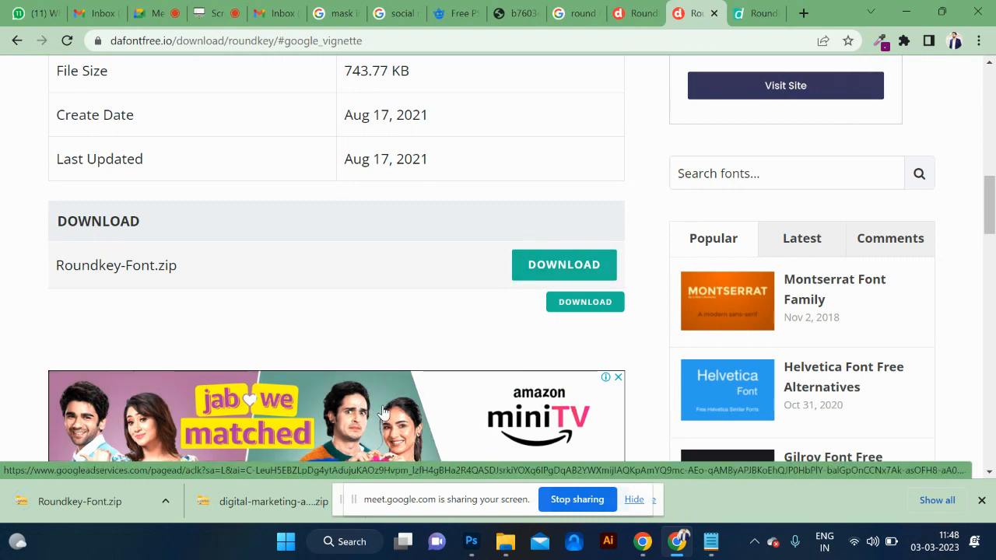
Step: Show the downloaded Roundkey-Font archive in its folder and extract it to the Roundkey-Font folder in Downloads
left_click(166, 502)
left_click(261, 445)
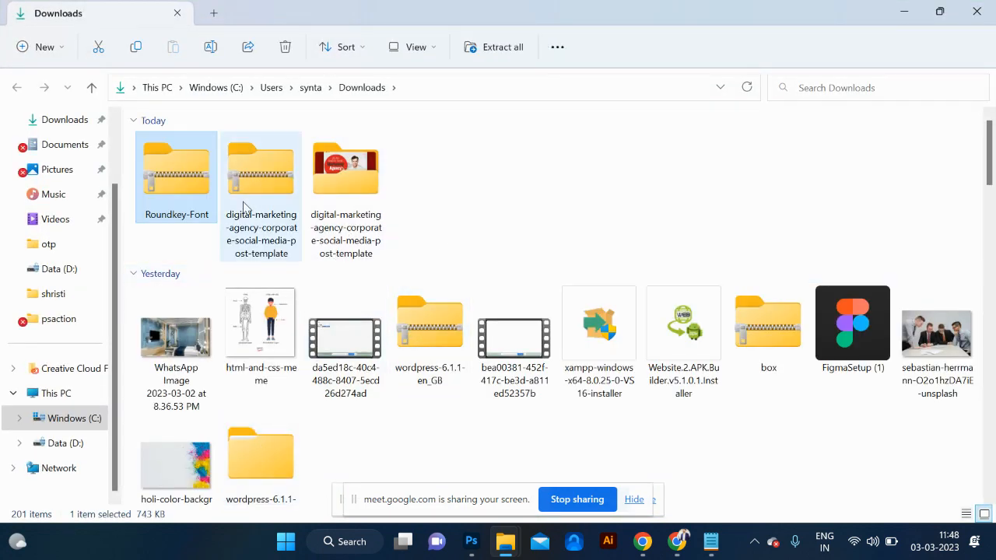
right_click(182, 184)
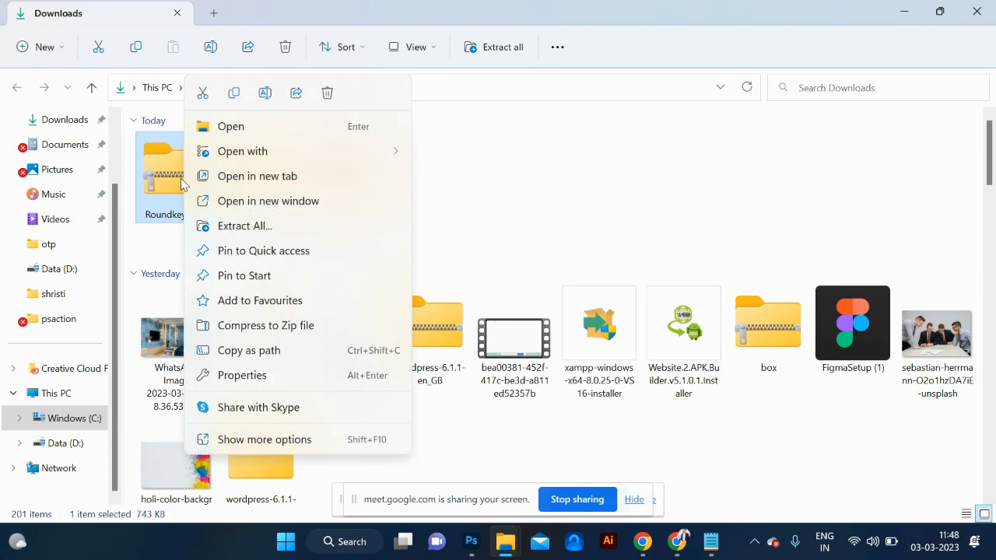
left_click(246, 226)
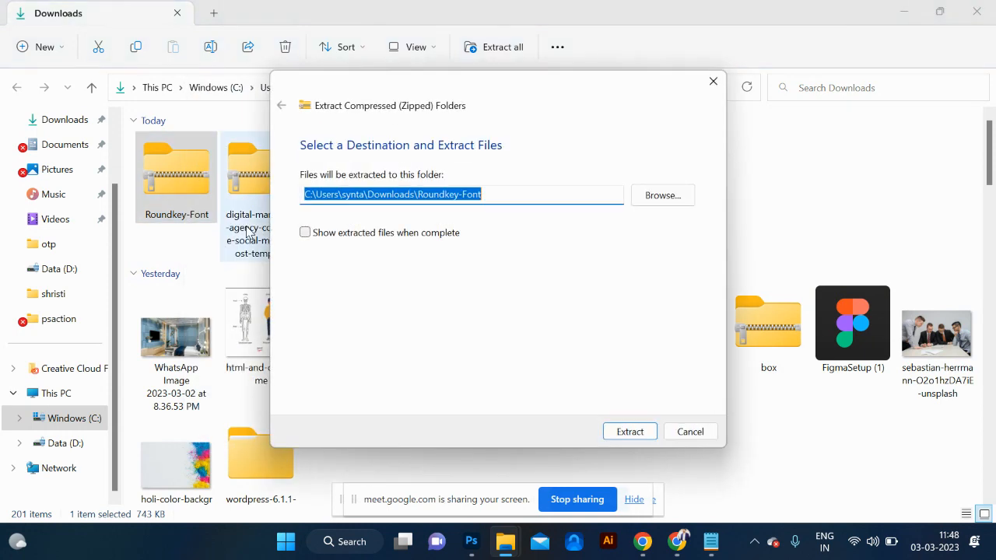
left_click(630, 431)
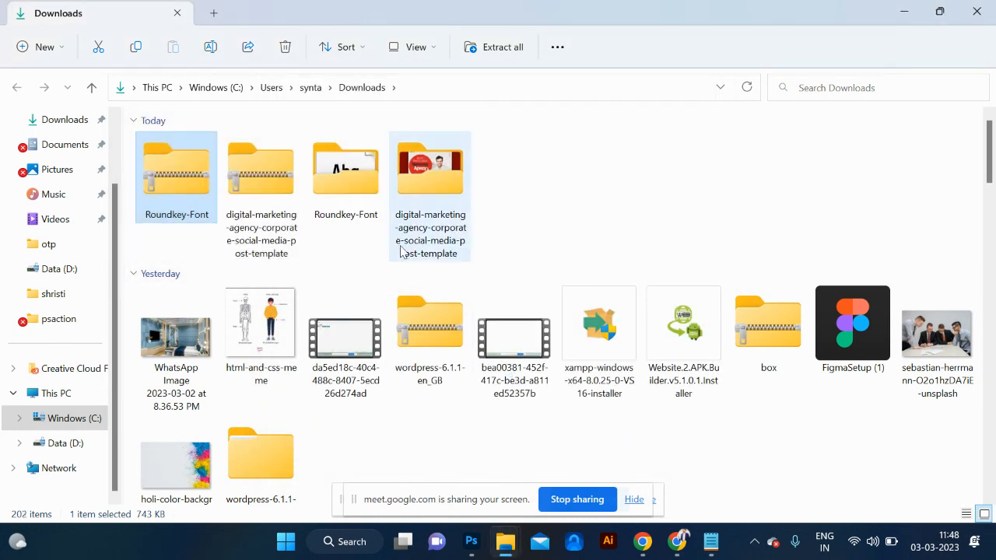
Step: Open the extracted Roundkey-Font folder and install all the font files in it
double_click(362, 206)
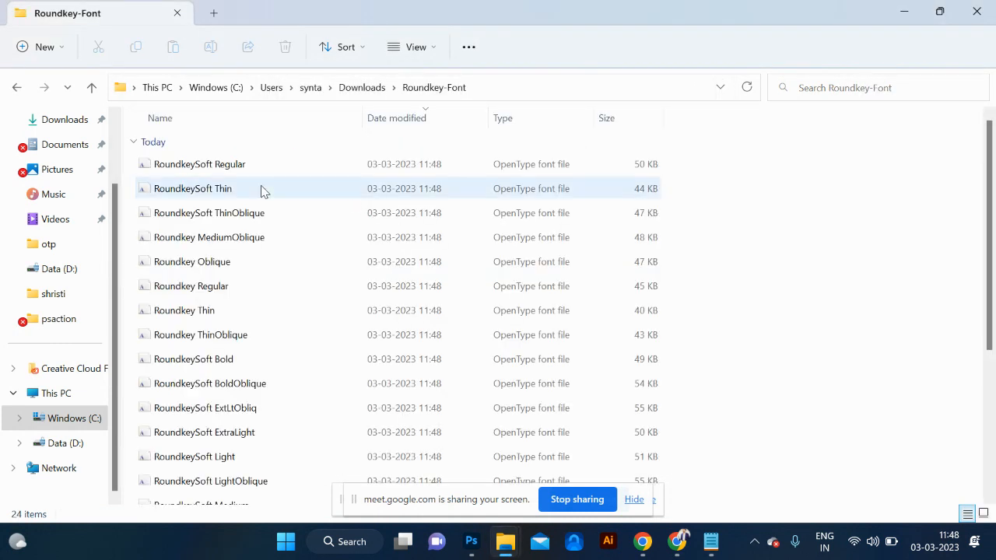
scroll(304, 333, "down", 3)
scroll(304, 333, "up", 3)
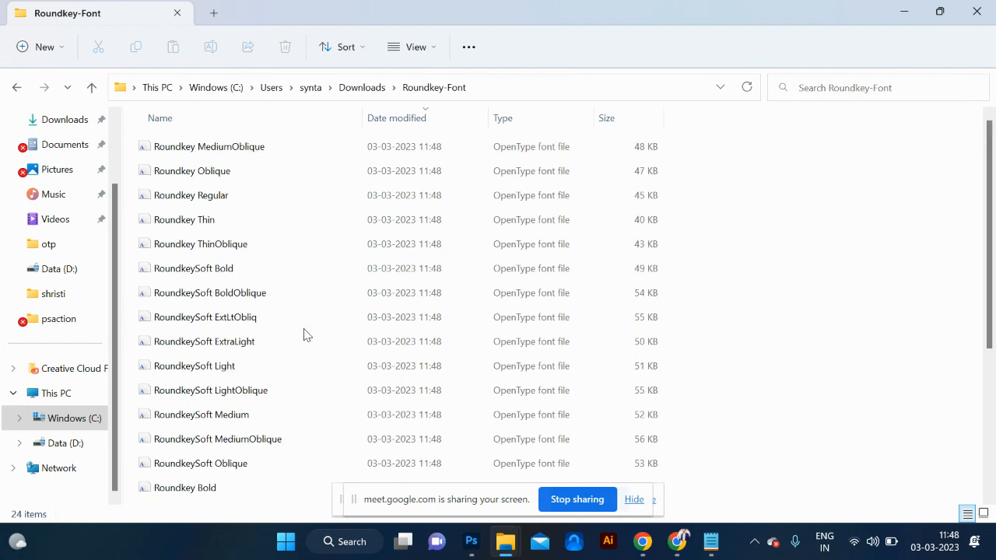
key("ctrl+a")
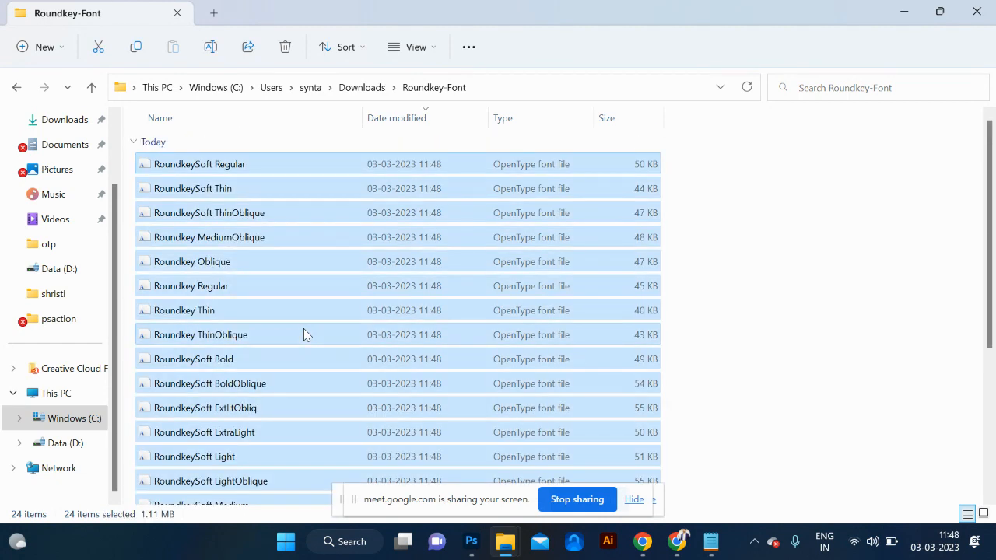
right_click(304, 330)
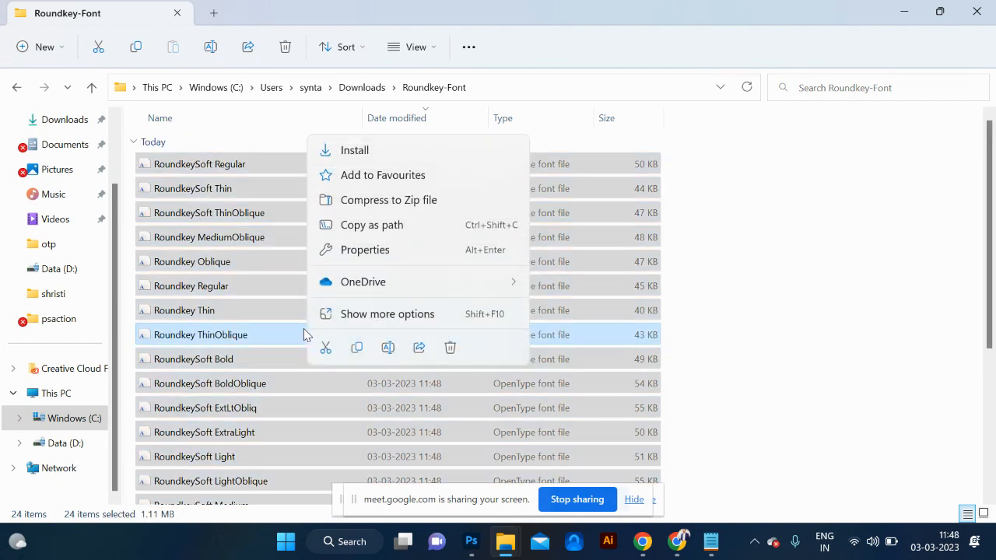
left_click(377, 153)
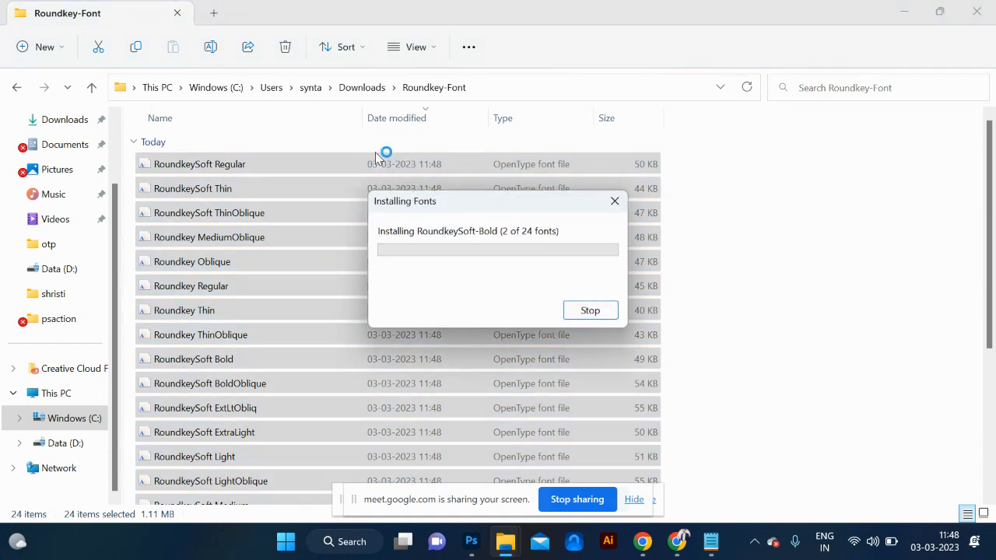
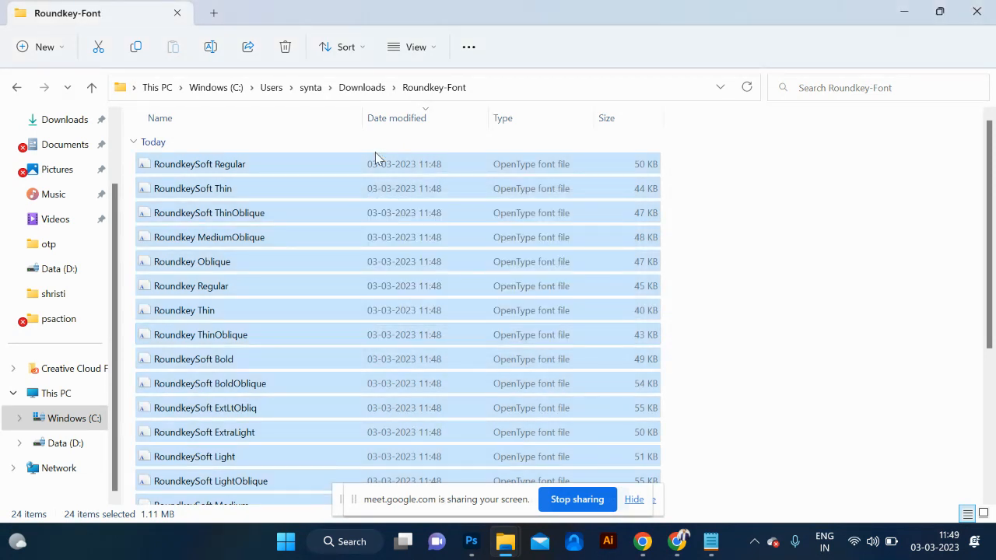
Step: Switch back to Photoshop, cancel the missing-font replacement, and reopen and commit the "We Are" text layer with its original font
key("alt+Tab")
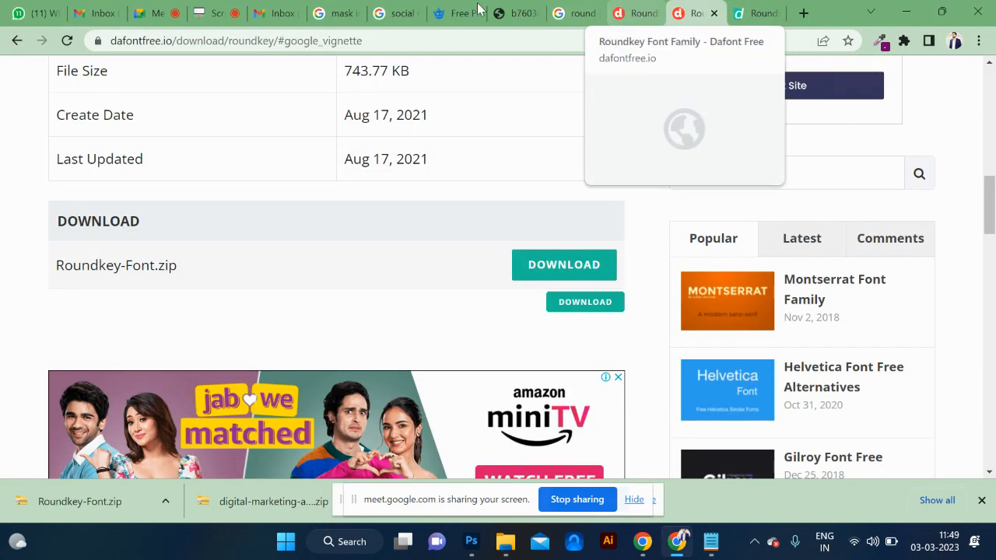
left_click(27, 15)
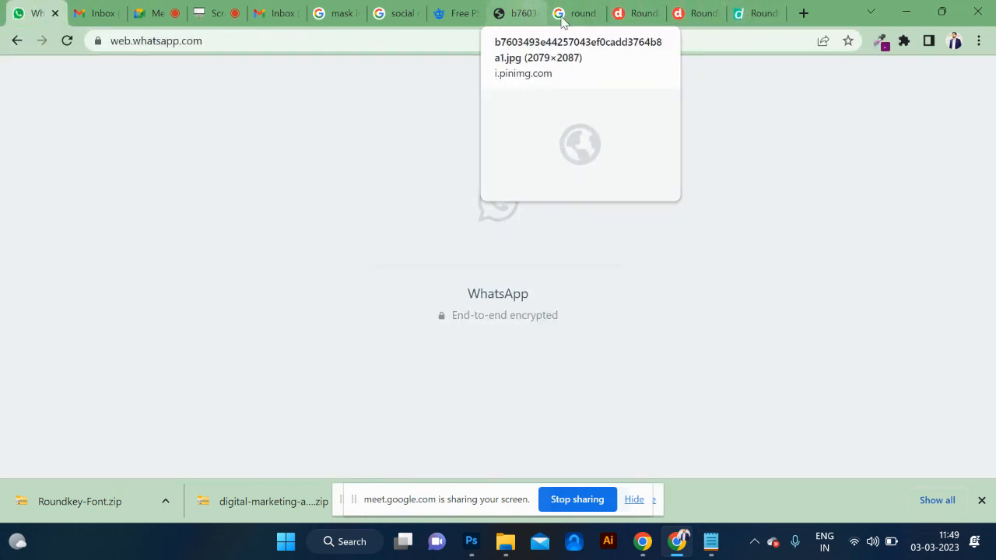
left_click(472, 543)
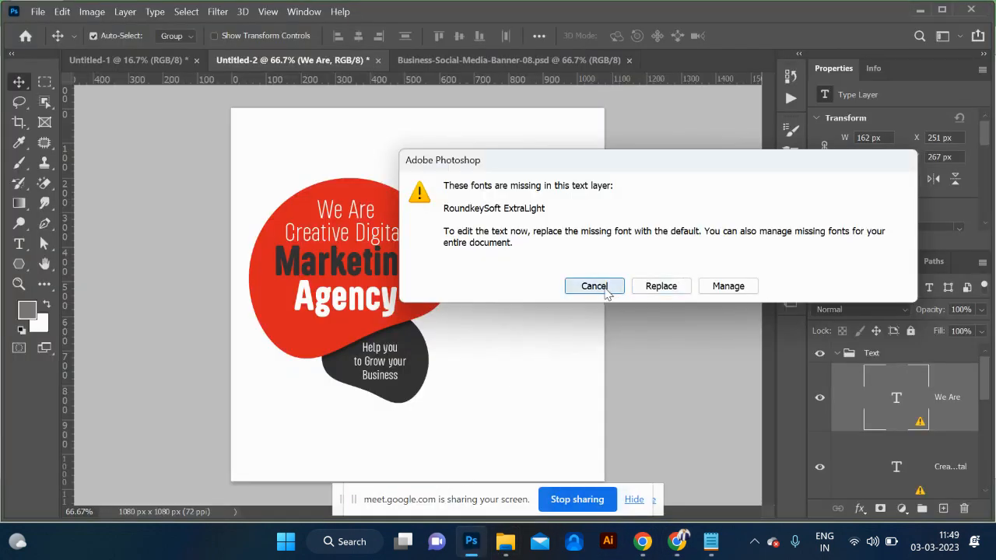
left_click(610, 291)
double_click(899, 406)
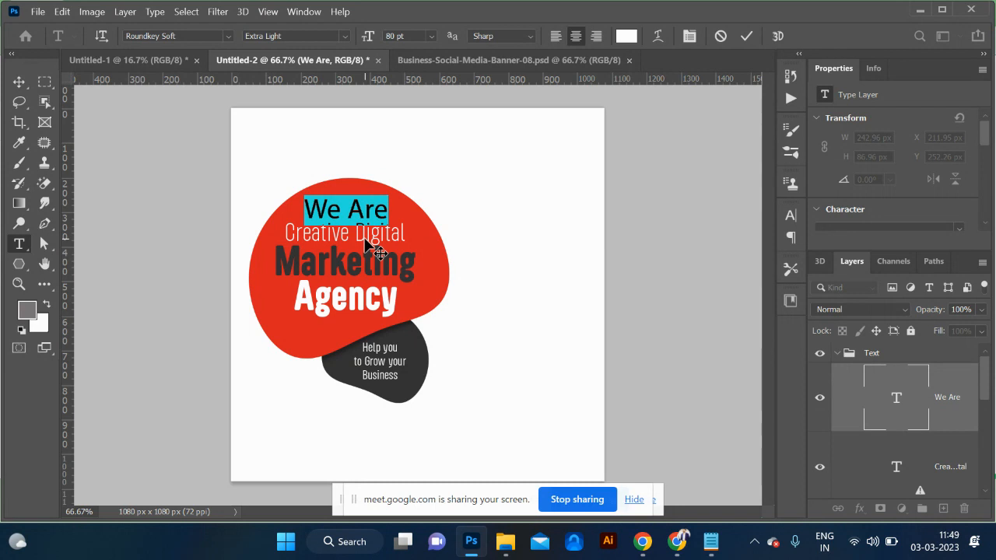
key("ctrl+Return")
key("v")
Step: Open the "Creative Digital" text layer for editing and reduce its font size to 66.65 pt
left_click(891, 466)
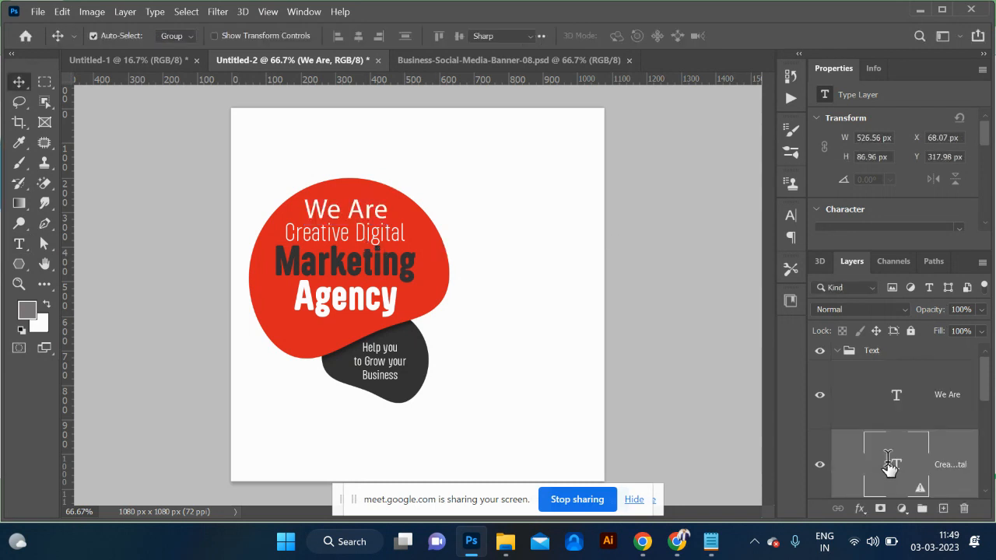
double_click(889, 463)
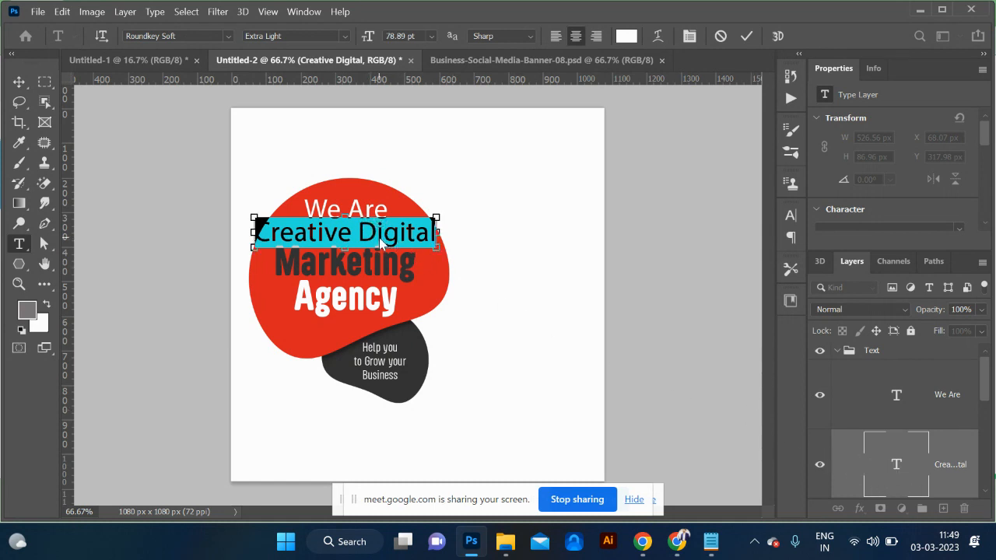
key("ctrl+shift+comma")
key("ctrl+shift+comma")
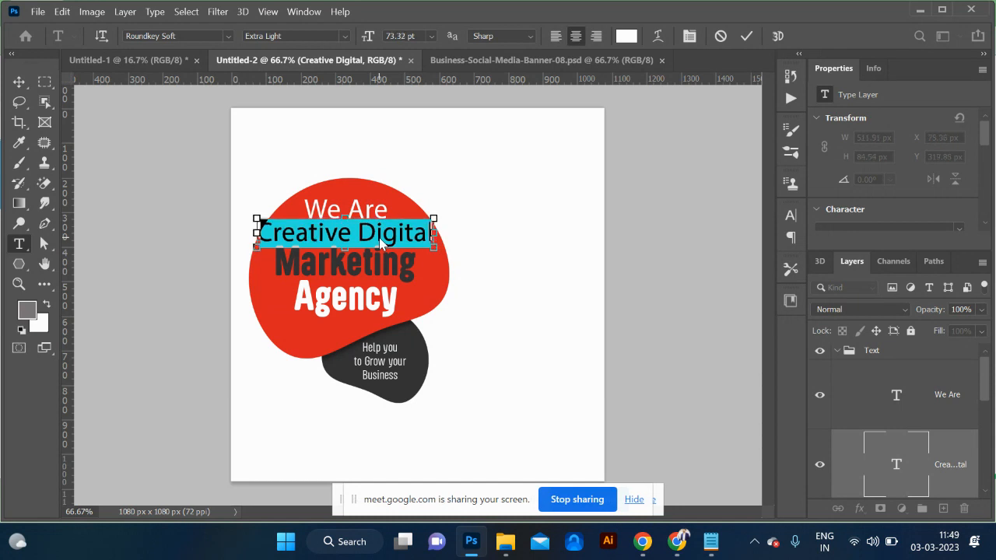
key("ctrl+shift+comma")
key("ctrl+shift+comma")
key("ctrl+shift+comma")
key("ctrl+shift+comma")
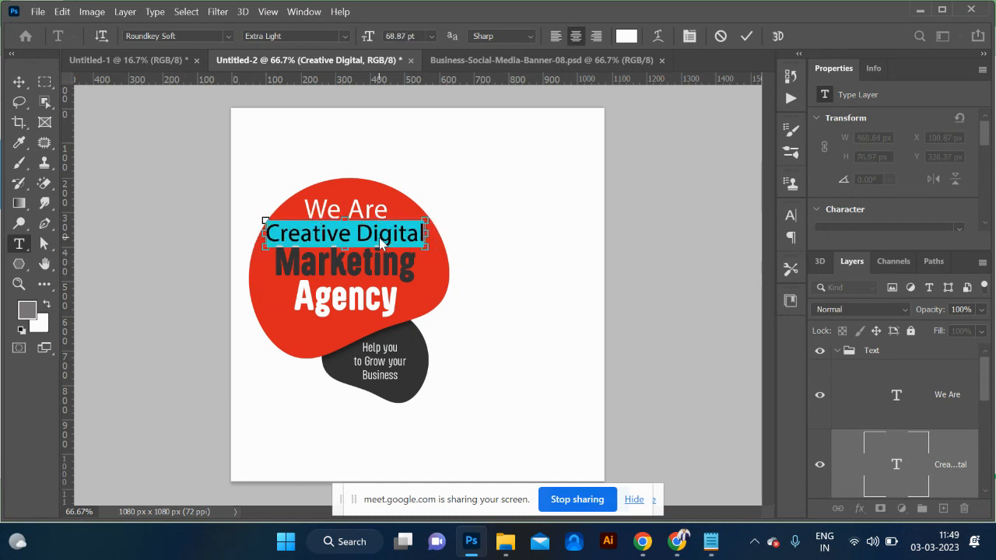
key("ctrl+shift+comma")
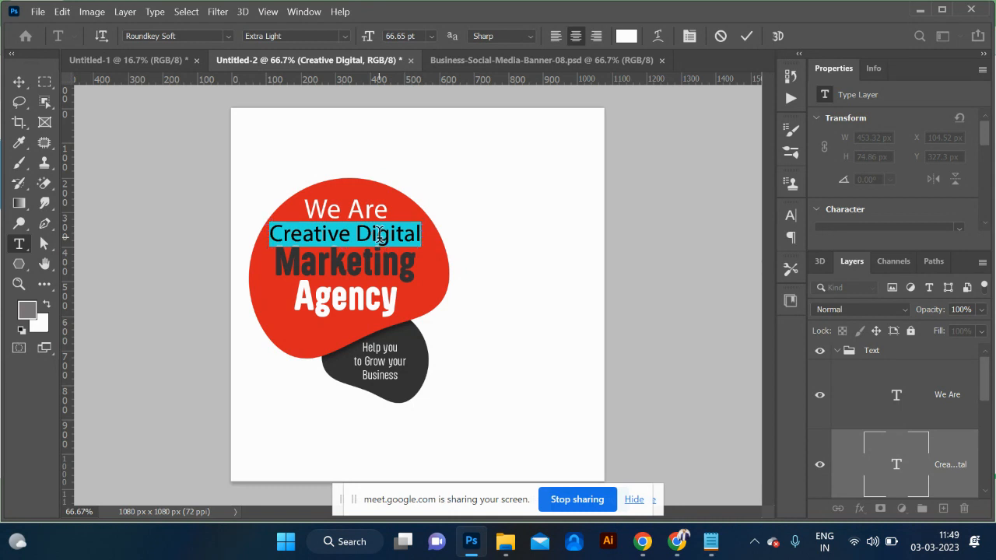
Step: Replace the "Creative Digital" text with "Offering" and commit the edit
left_click(363, 234)
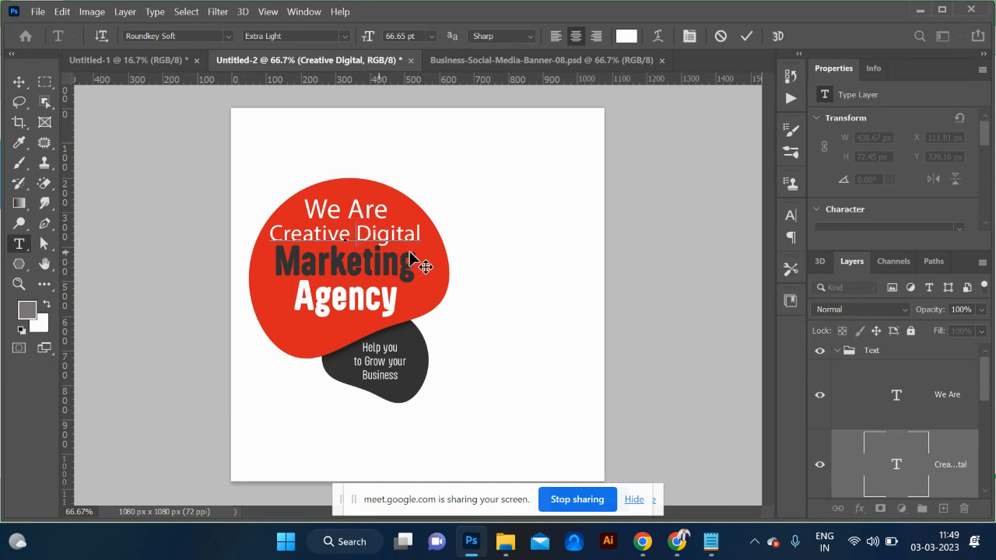
triple_click(363, 238)
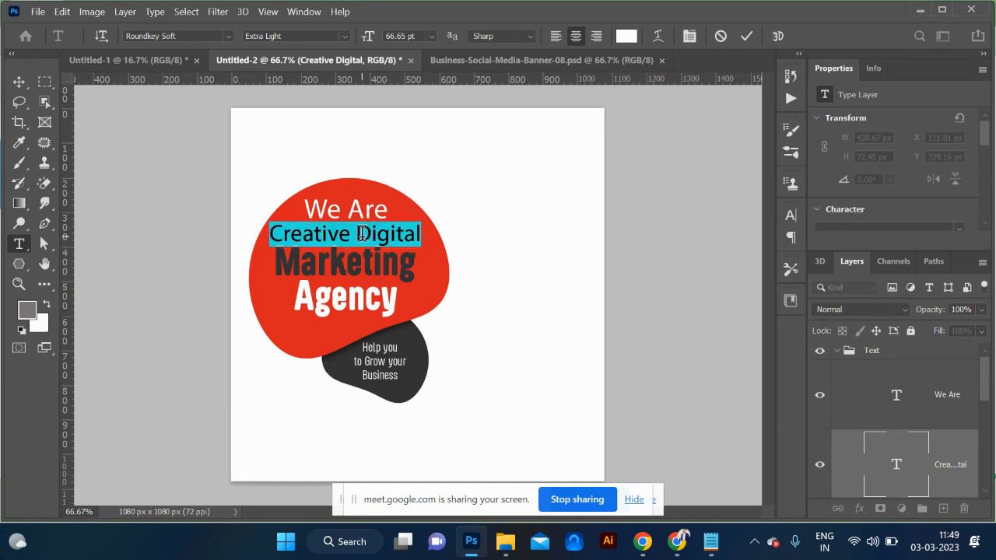
key("BackSpace")
type("off")
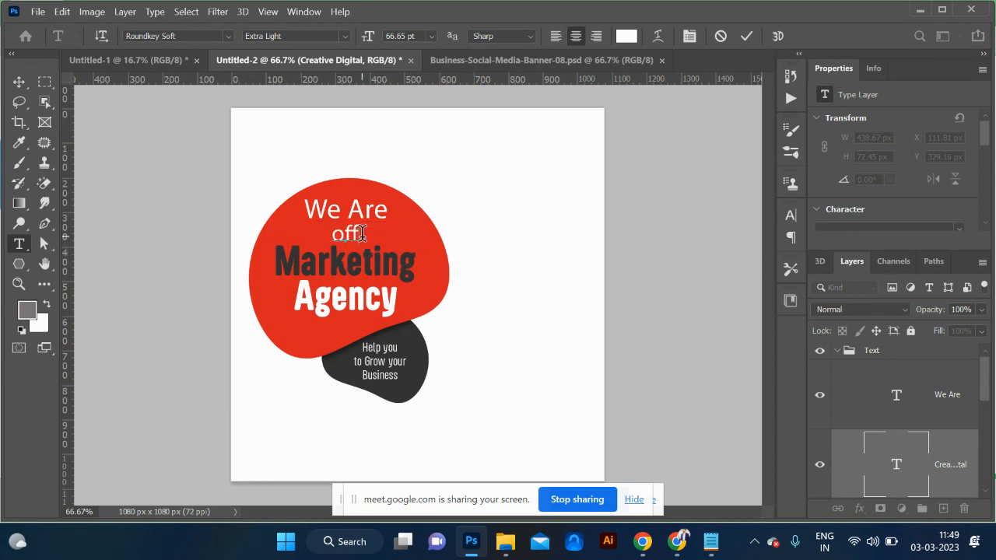
key("BackSpace")
key("BackSpace")
key("BackSpace")
key("Caps_Lock")
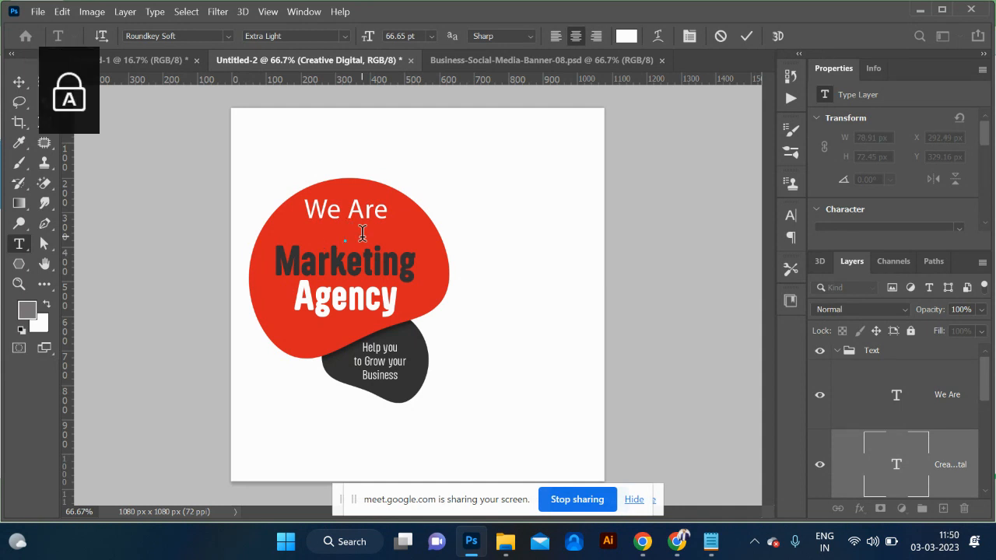
type("Off")
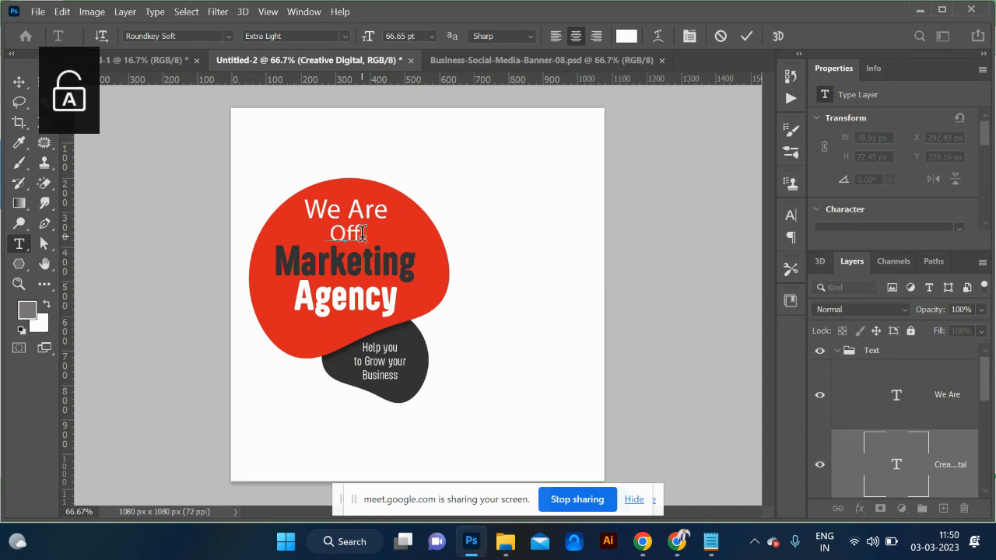
type("erin")
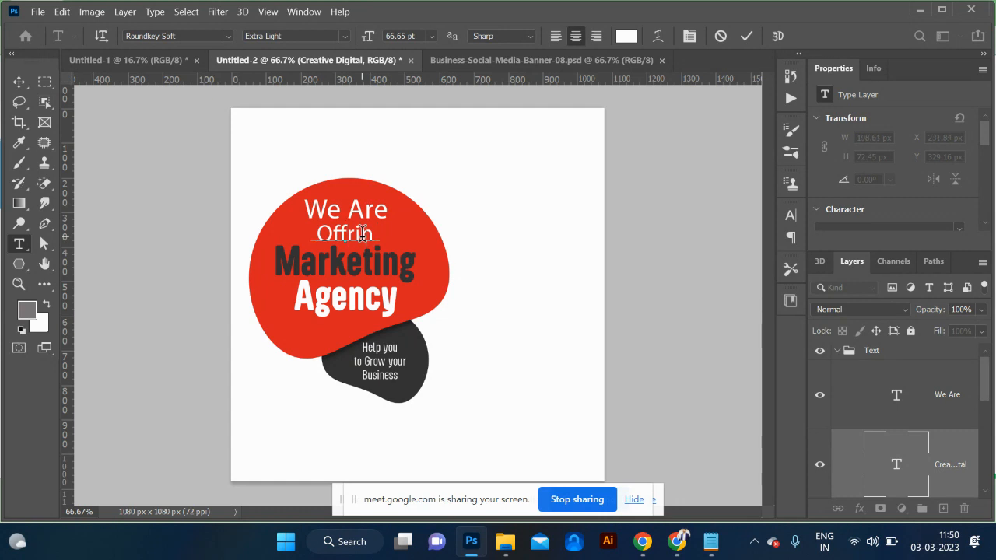
type("e")
type("g")
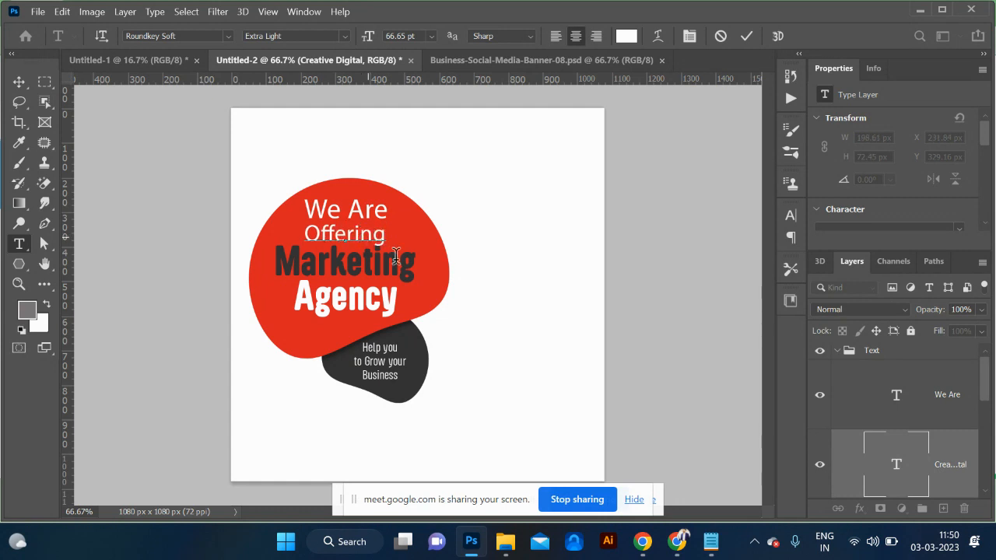
left_click(745, 36)
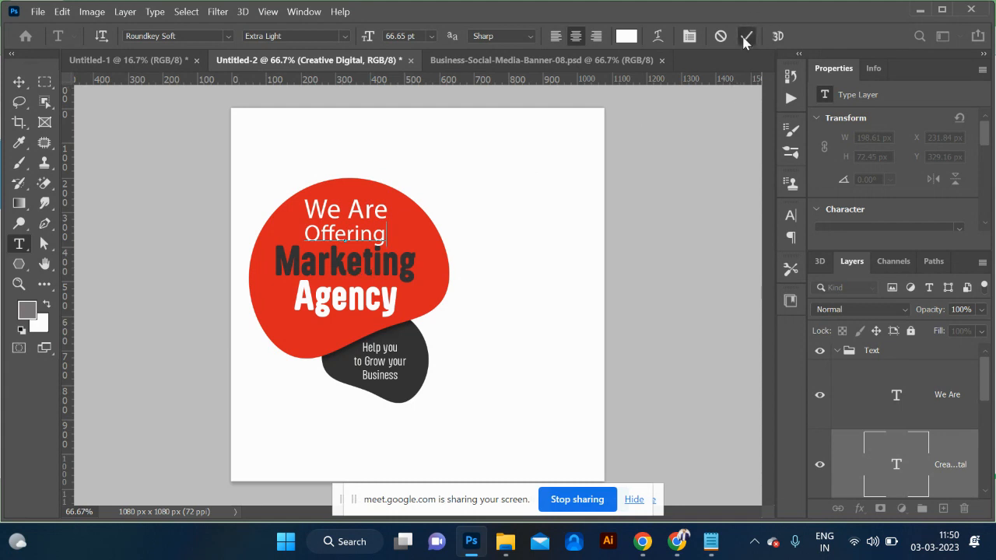
Step: Replace the "Marketing" text in the red shape with "WEBSITE" in capitals
key("v")
left_click(327, 265)
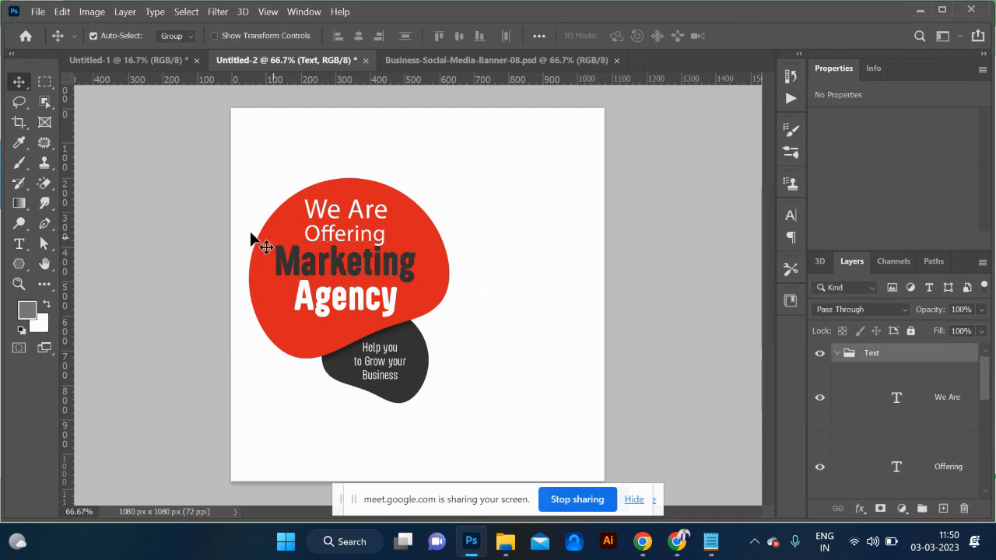
left_click(19, 245)
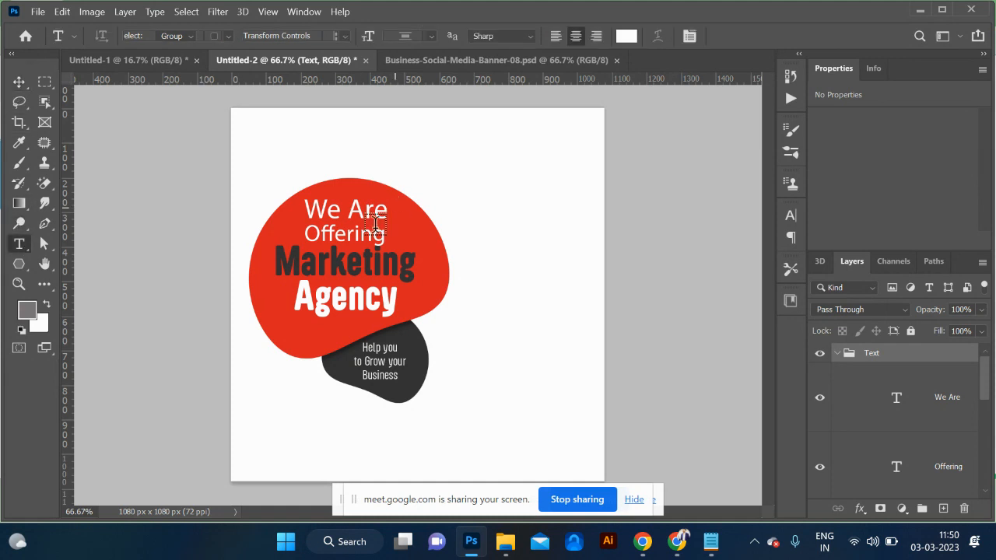
left_click(350, 262)
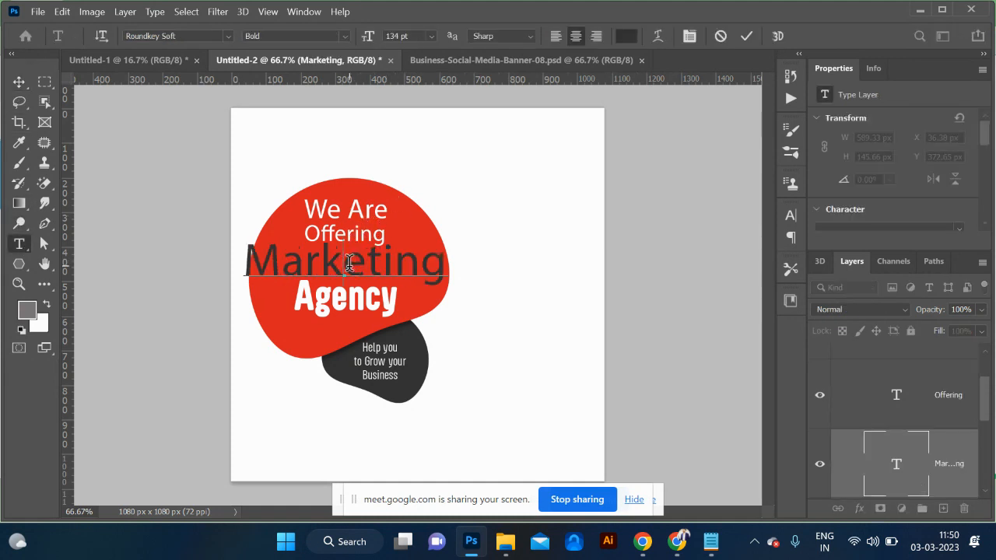
double_click(350, 263)
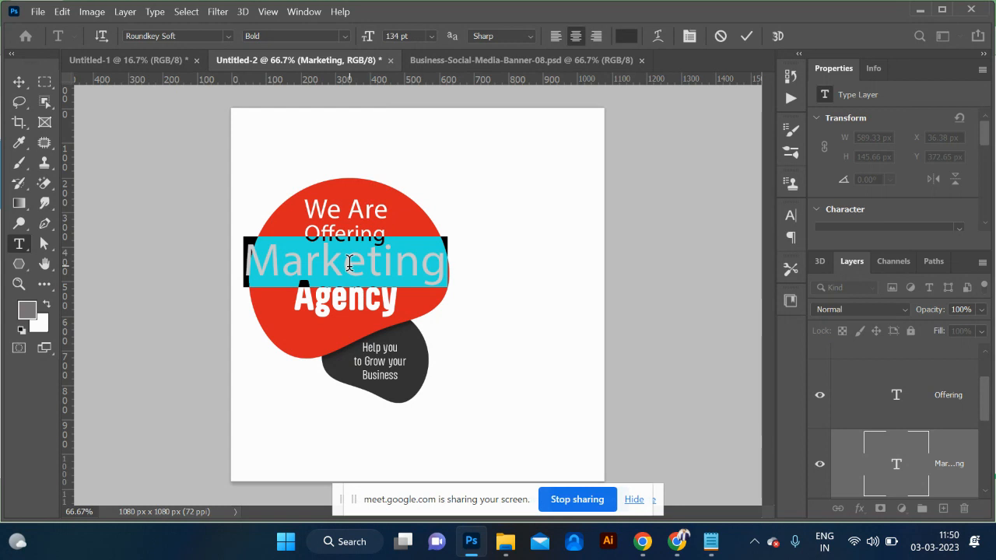
type("web")
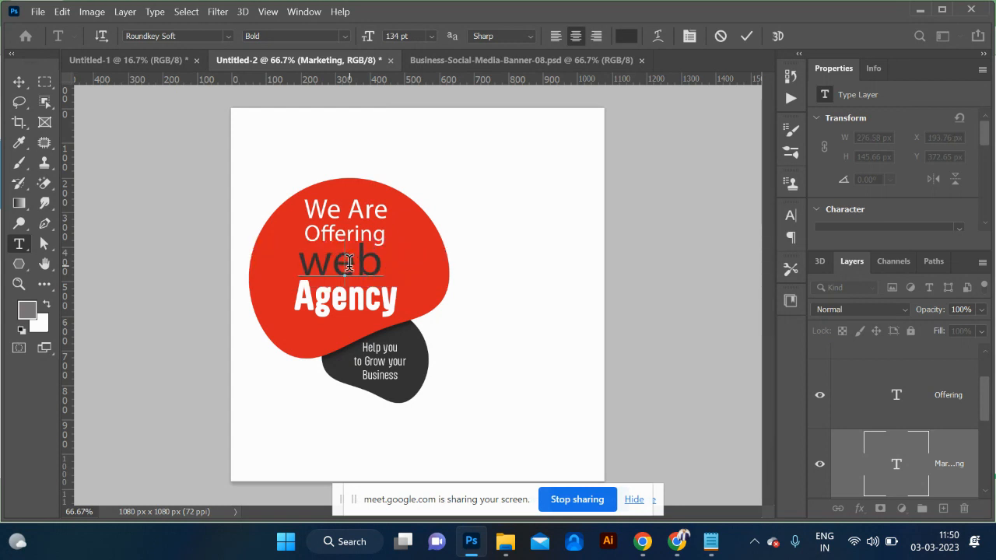
key("Caps_Lock")
key("BackSpace")
key("BackSpace")
key("BackSpace")
type("W")
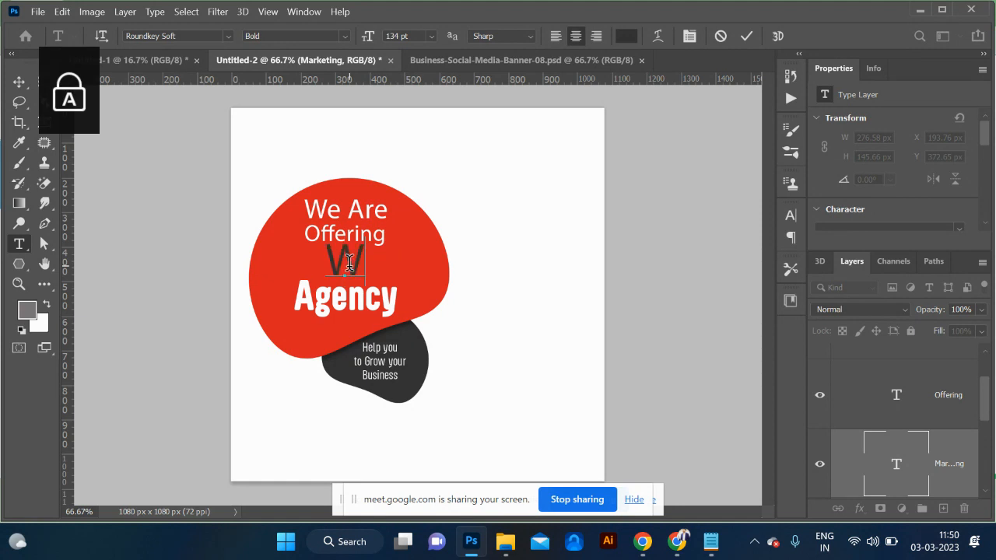
type("EBSIG")
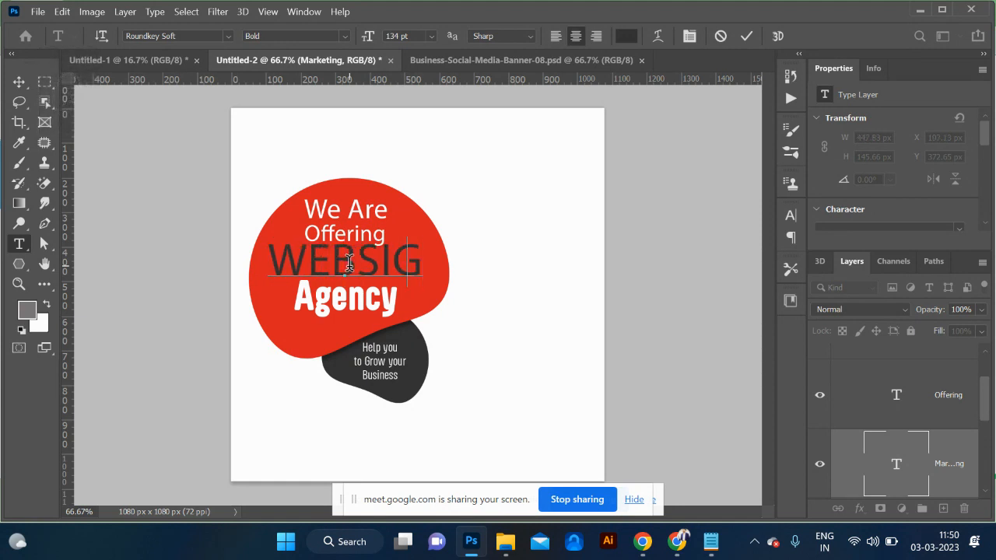
key("BackSpace")
type("TE")
Step: Reduce the font size of the whole "WEBSITE" text to 101.73 pt with the Regular style
key("ctrl+a")
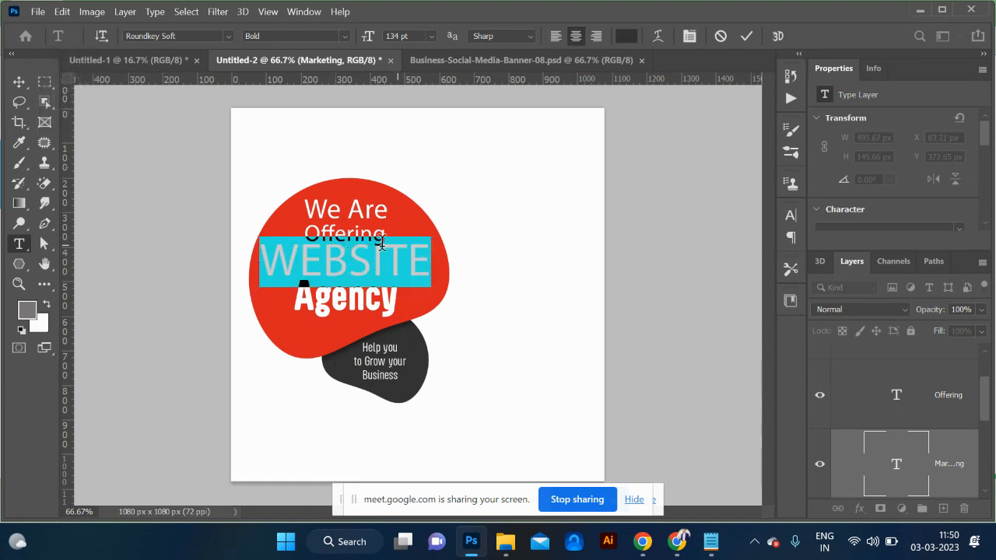
key("ctrl")
key("ctrl+shift+comma")
key("ctrl+shift+comma")
key("ctrl+shift+comma")
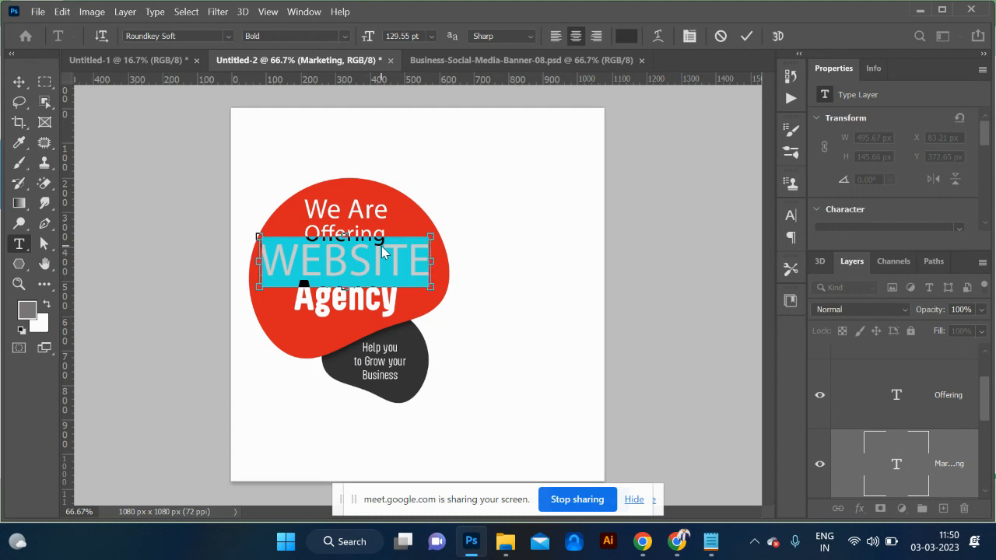
key("ctrl+shift+comma")
key("ctrl+shift+comma")
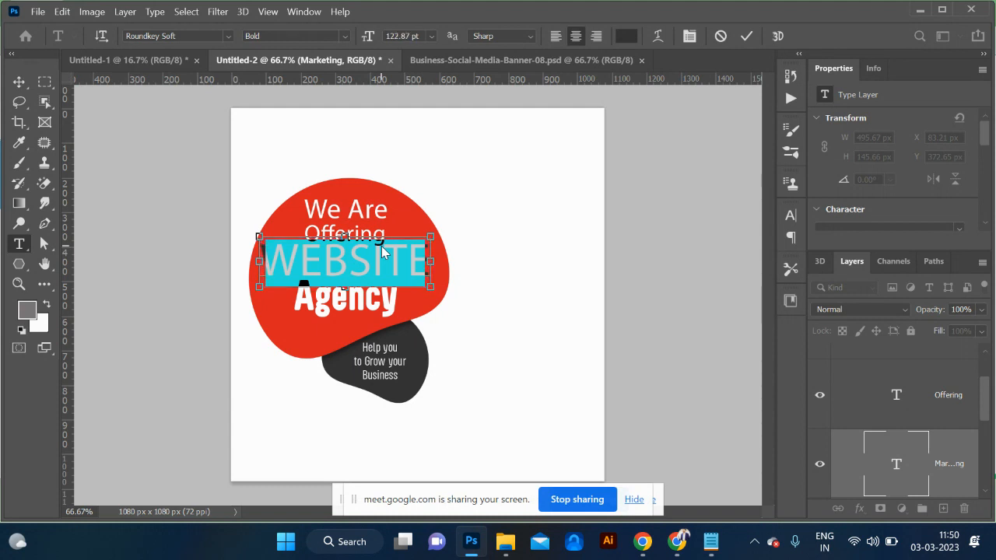
key("ctrl+shift+comma")
key("ctrl+shift+comma")
key("ctrl+shift+comma")
key("ctrl+shift+comma")
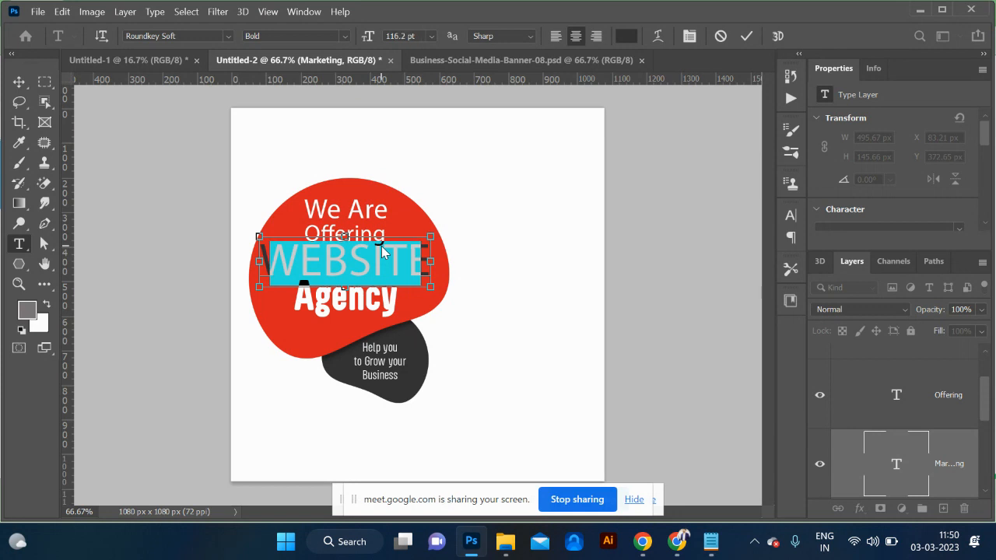
key("ctrl+shift+comma")
key("ctrl+shift+comma")
key("ctrl+shift+comma")
key("ctrl+shift+comma")
key("ctrl+shift+comma")
key("ctrl+shift+comma")
key("ctrl+shift+comma")
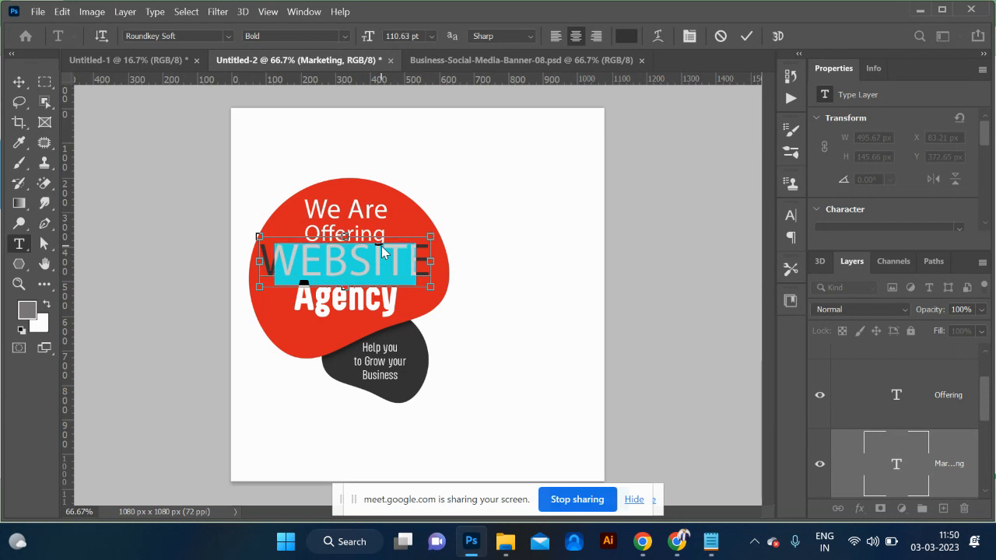
key("ctrl+shift+comma")
key("ctrl+shift+comma")
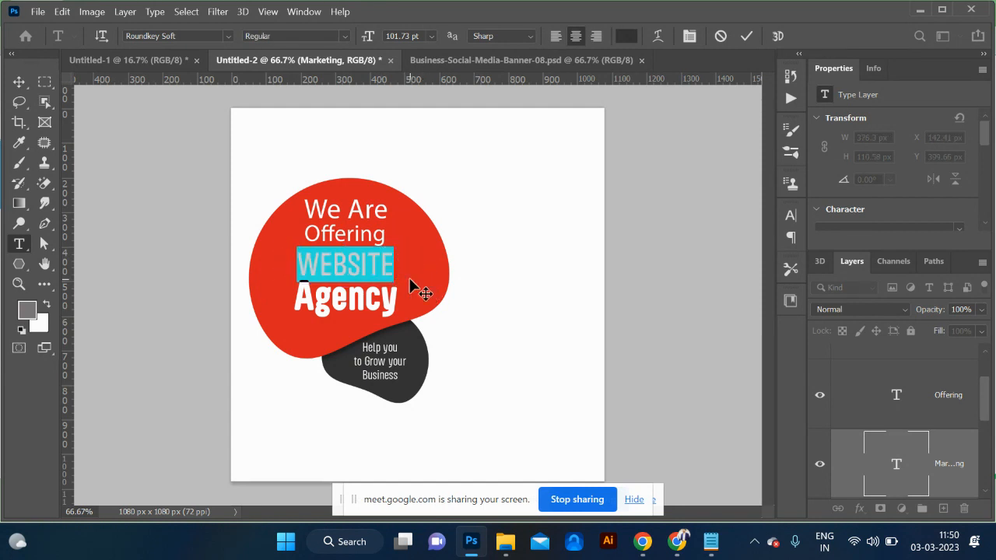
Step: Enlarge the "WEBSITE" text to 122.87 pt, set its font style to Bold, and commit the edit
key("ctrl+shift+period")
key("ctrl+shift+period")
key("ctrl+shift+period")
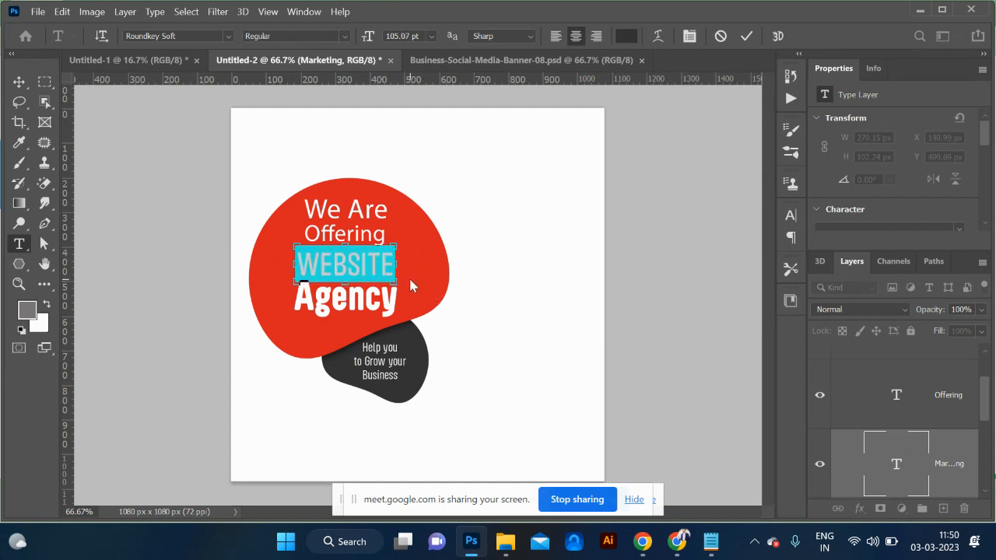
key("ctrl+shift+period")
key("ctrl+shift+period")
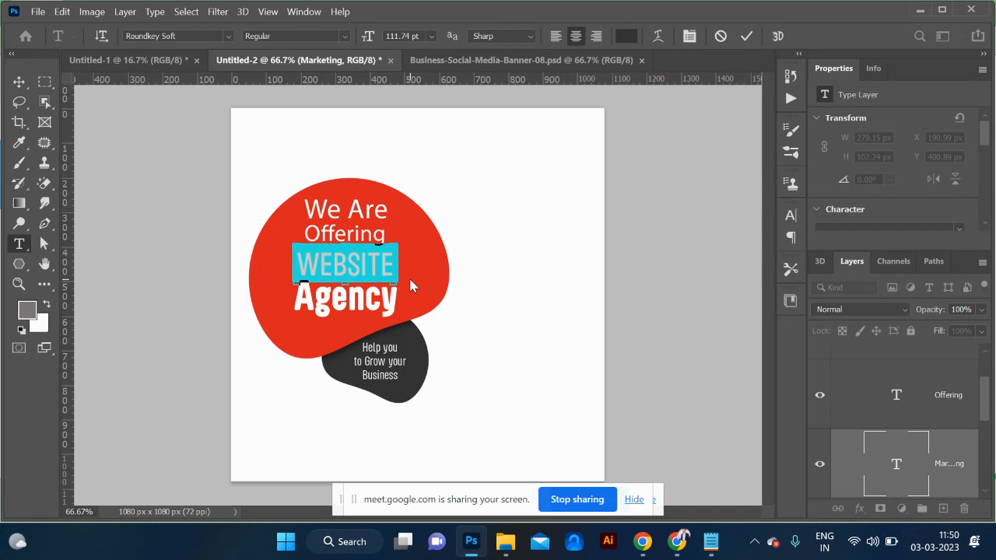
key("ctrl+shift+period")
key("ctrl+shift+period")
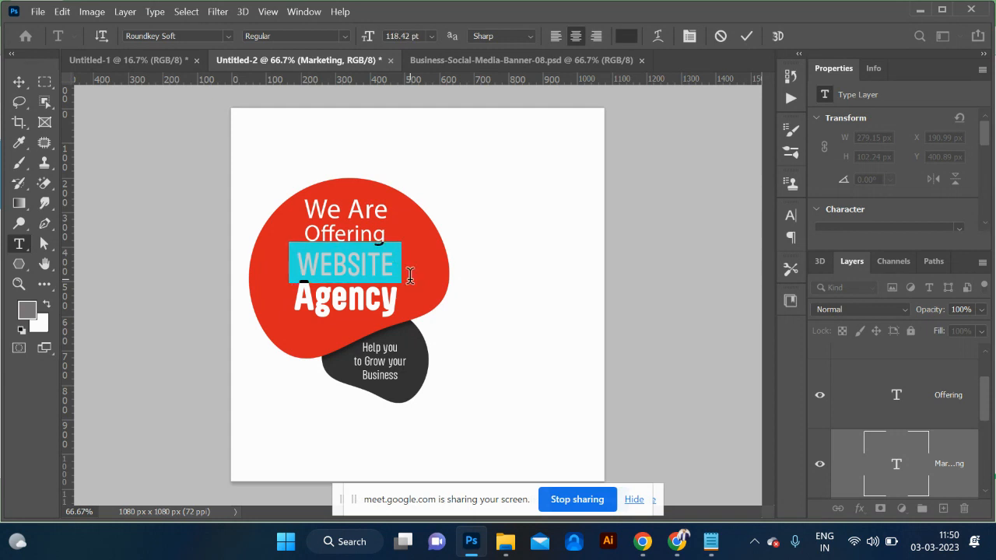
left_click(344, 36)
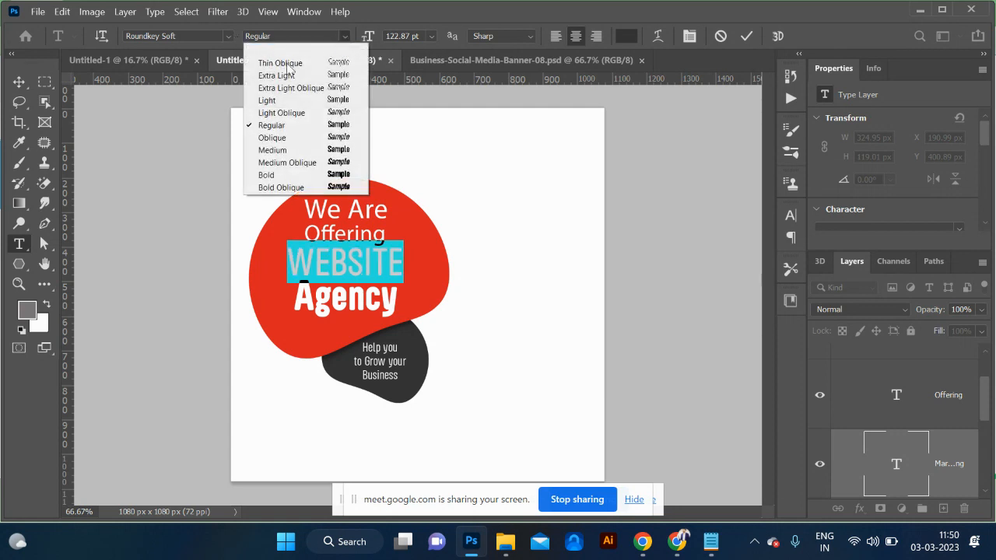
left_click(320, 180)
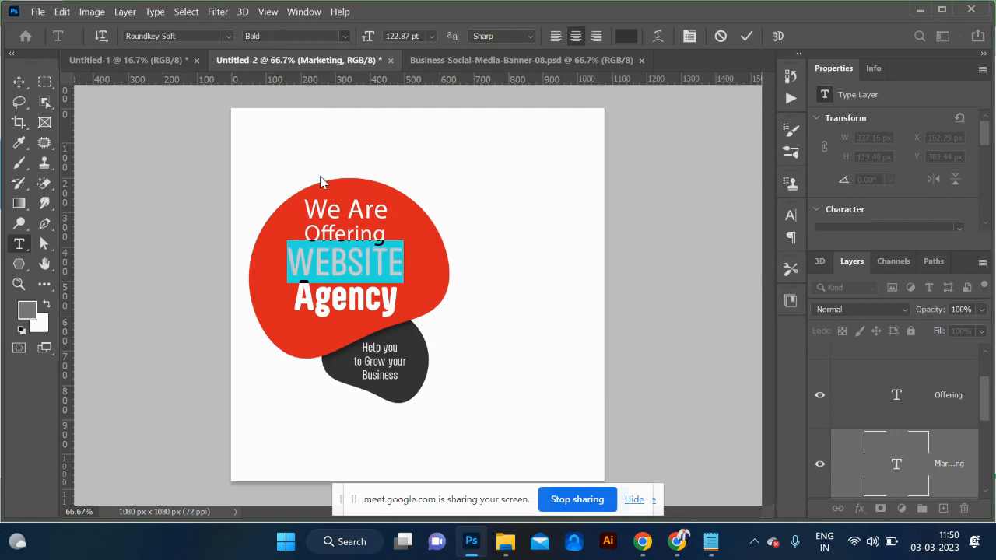
left_click(18, 81)
Step: Switch the Move tool's auto-select mode from Group to Layer
left_click(343, 310)
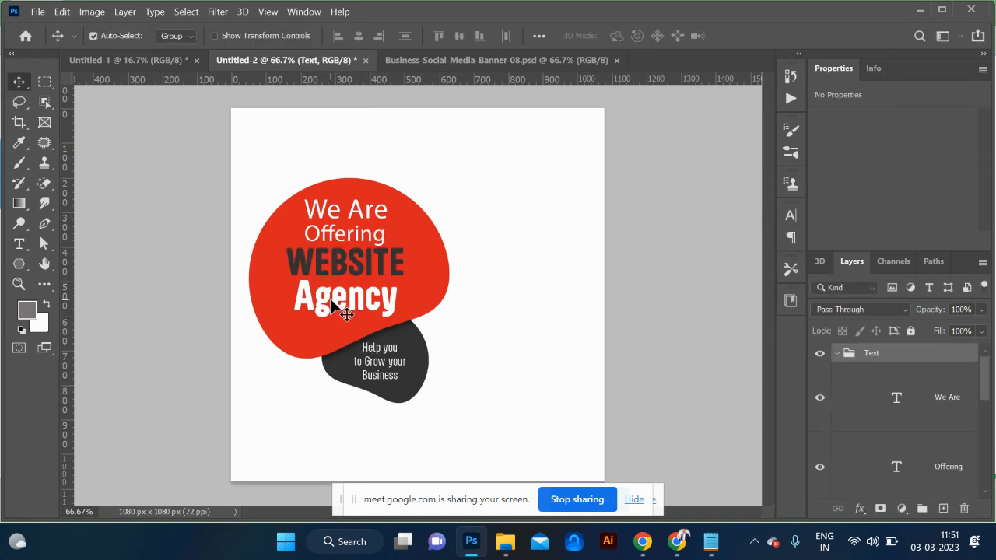
left_click(178, 39)
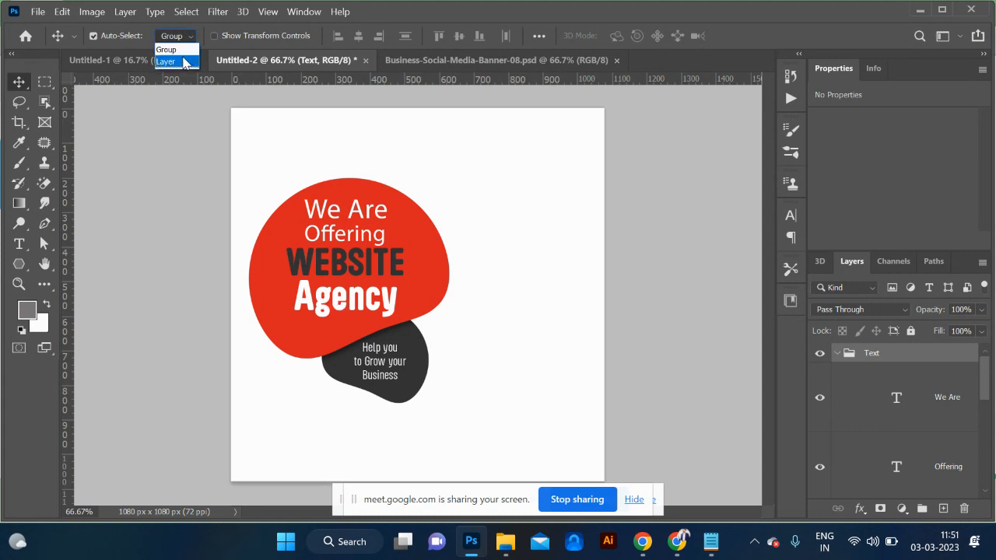
left_click(184, 62)
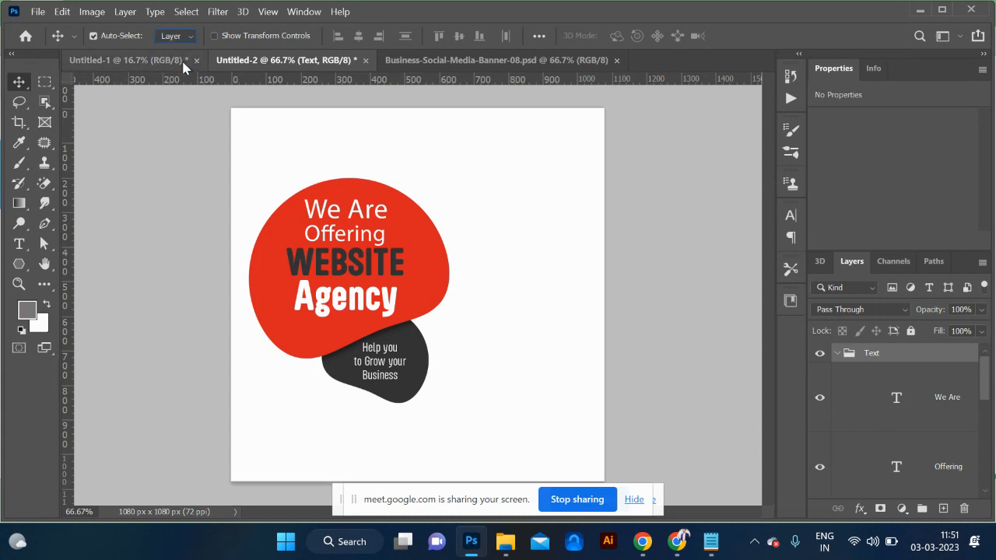
Step: Select the "Agency" text layer and replace its text with "DESIGN" in capitals
left_click(359, 296)
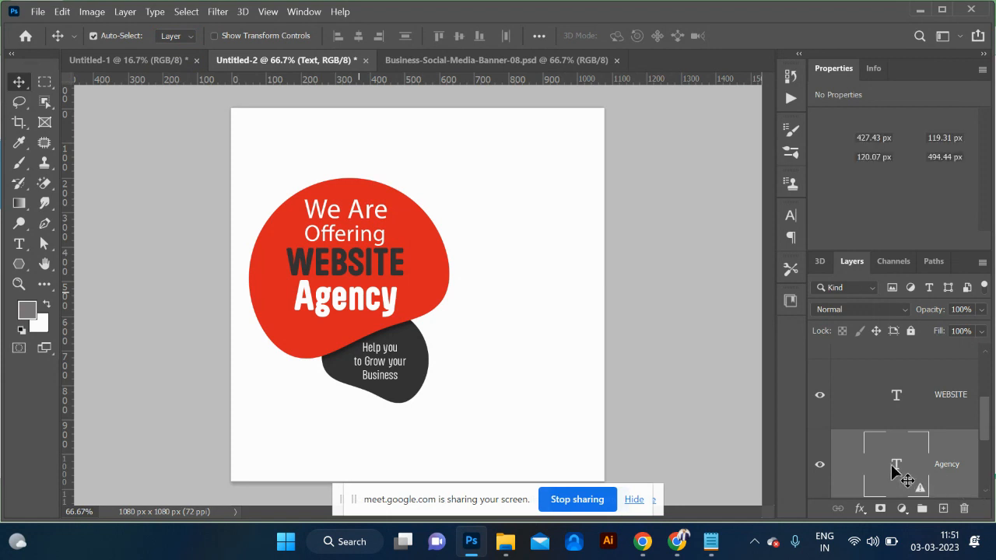
double_click(895, 466)
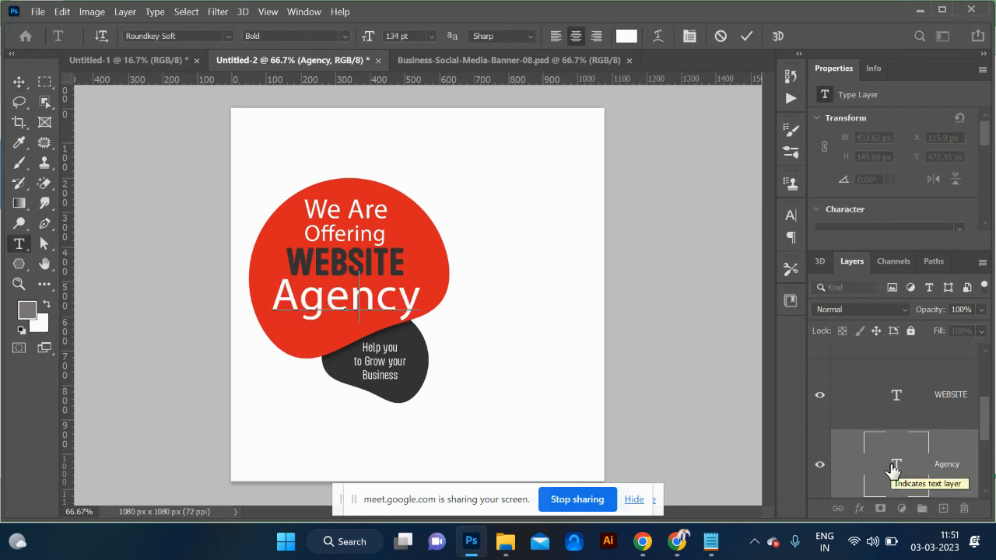
type("d")
key("BackSpace")
type("DESIGN")
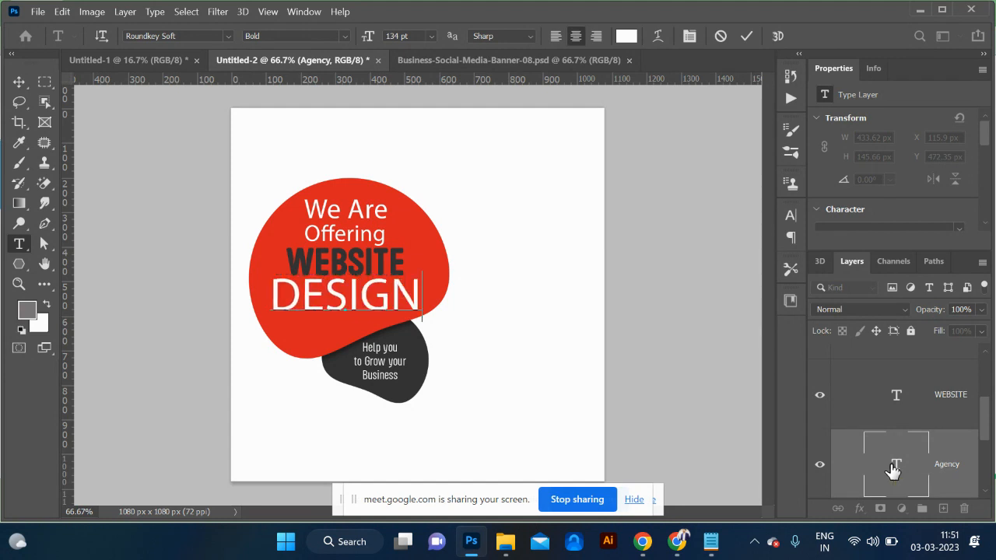
Step: Reduce the font size of the "DESIGN" text to 103.95 pt and commit the edit
double_click(894, 469)
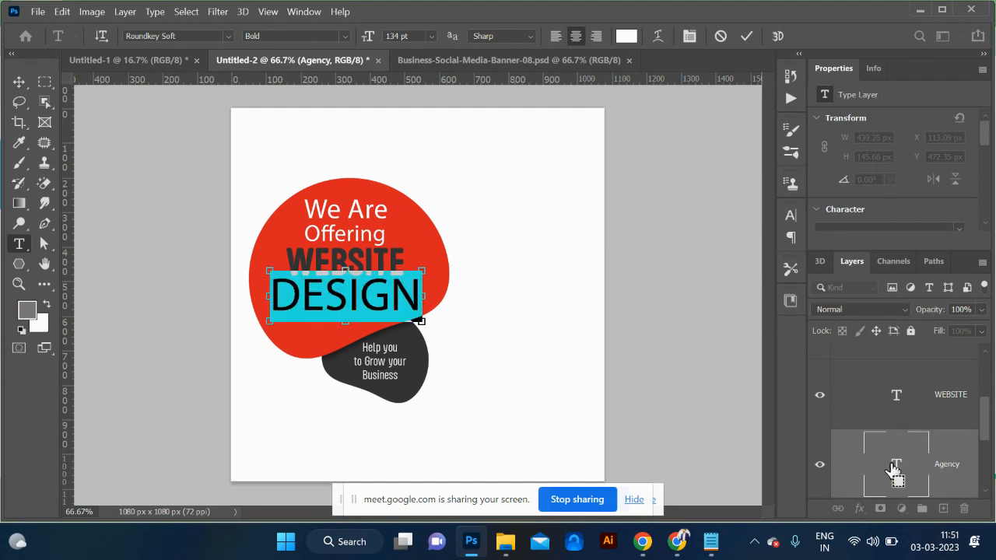
key("ctrl+shift+comma")
key("ctrl+shift+comma")
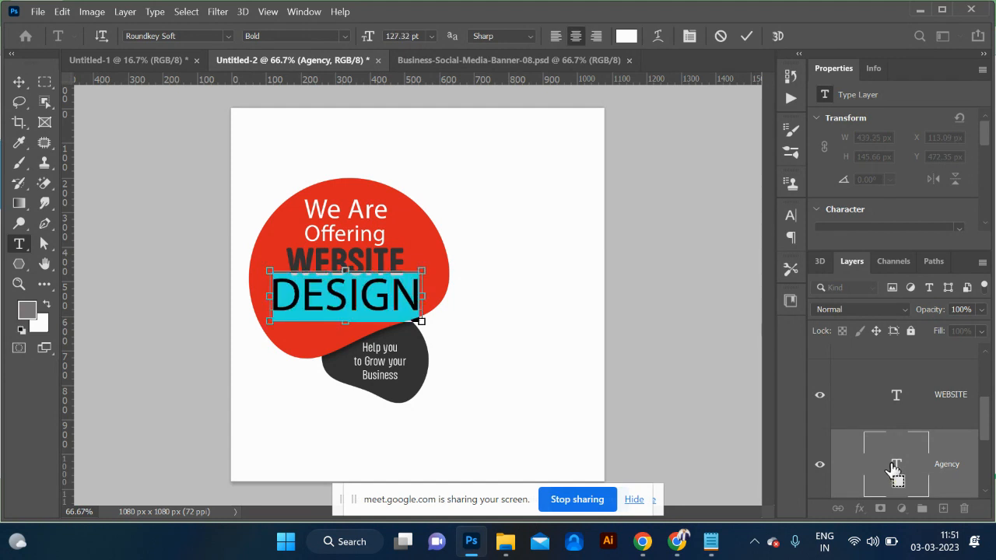
key("ctrl+shift+comma")
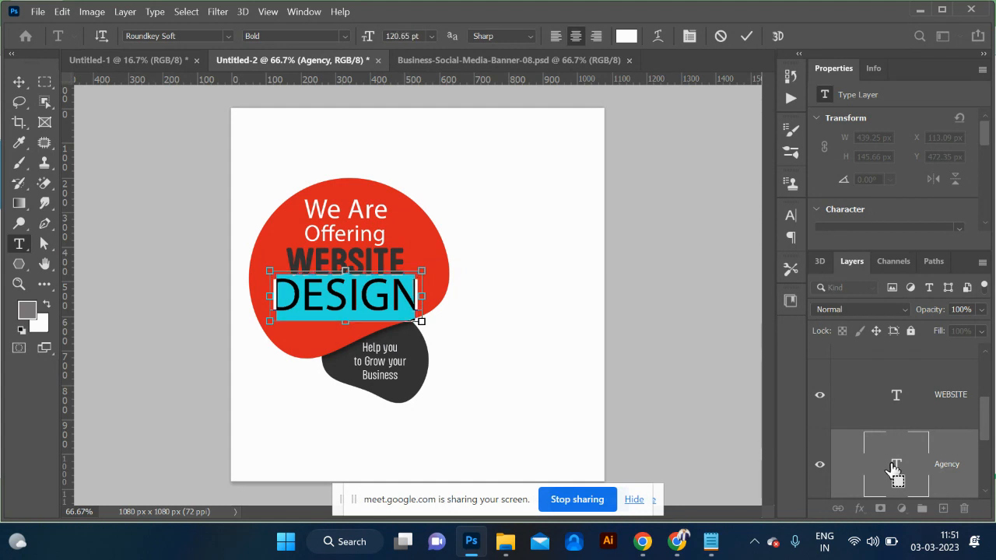
key("ctrl+shift+comma")
key("ctrl+shift+comma")
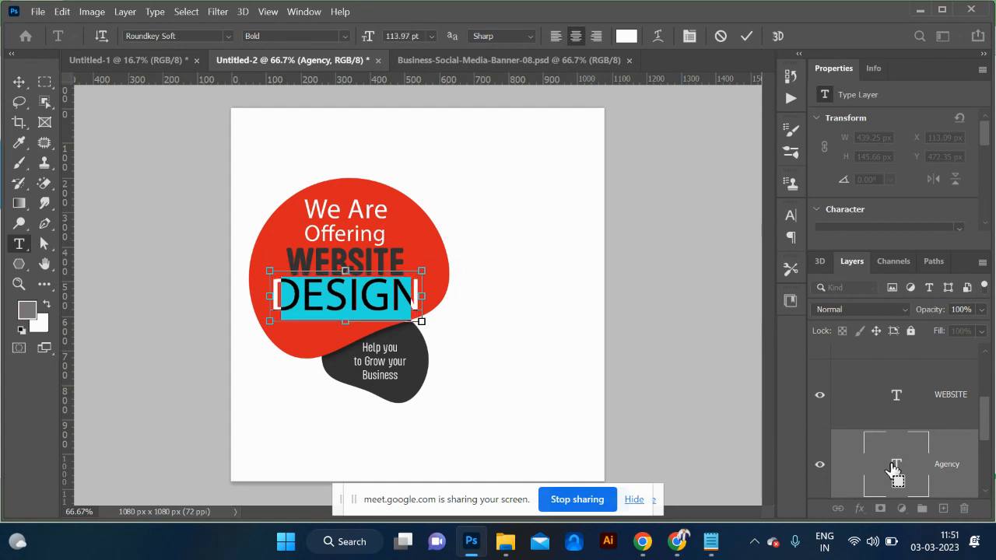
key("ctrl+shift+comma")
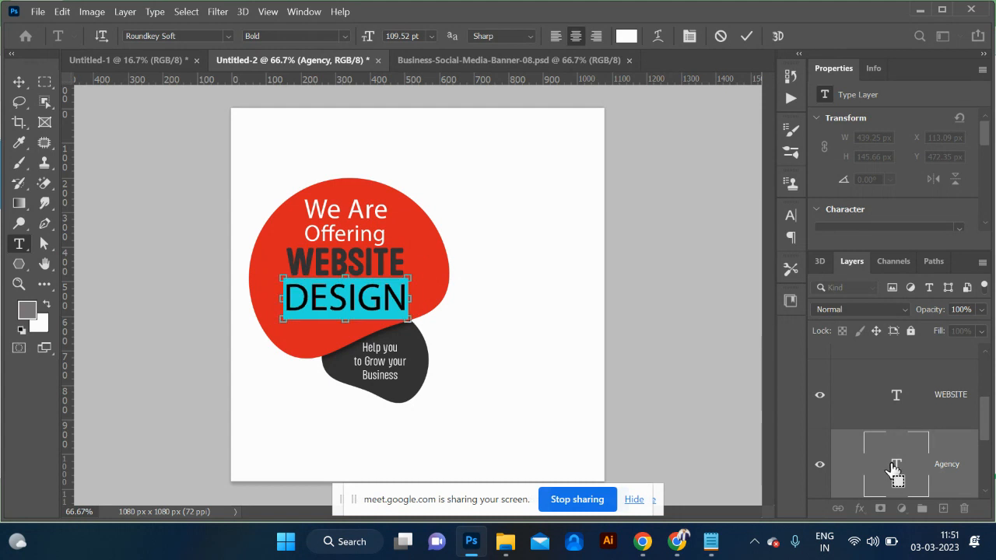
key("ctrl+shift+comma")
left_click(20, 84)
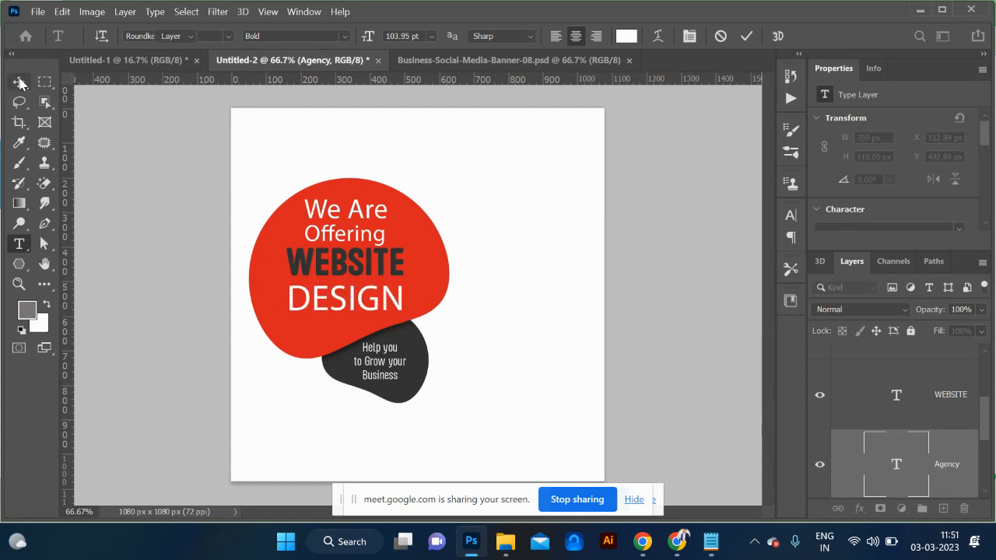
Step: Delete the tagline text on the dark shape and add a new text layer reading "9999/-" on the blank canvas
left_click(381, 362)
key("Delete")
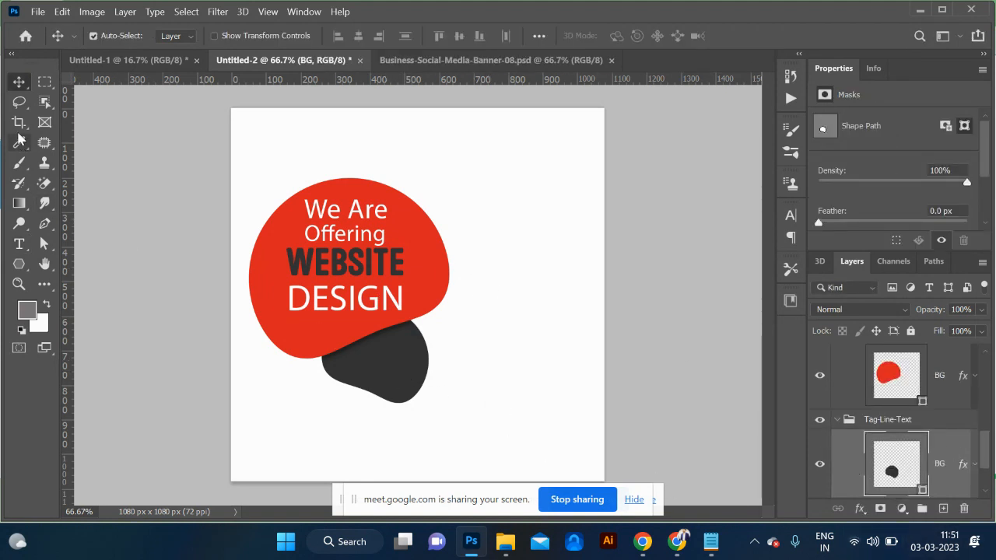
left_click(20, 248)
left_click(491, 194)
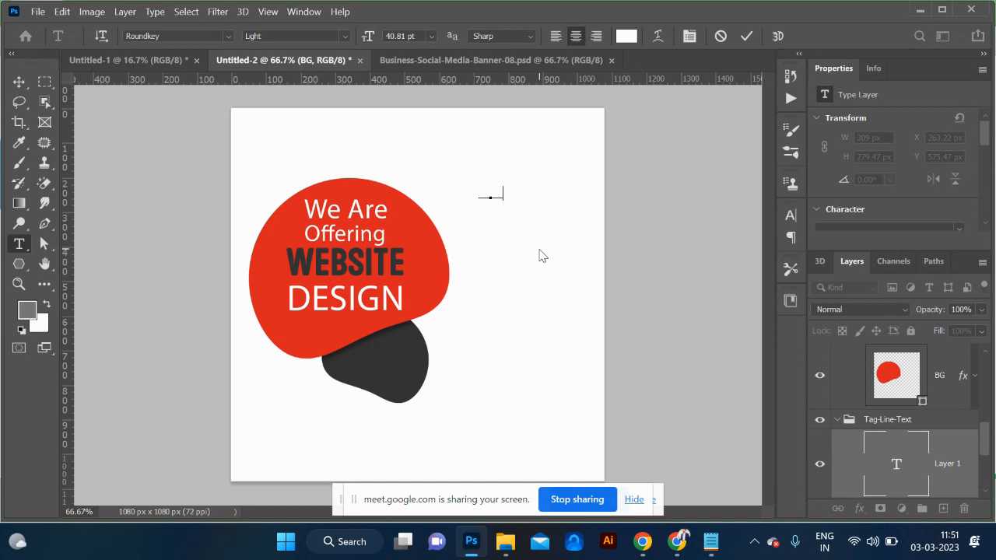
key("ctrl+a")
left_click(18, 82)
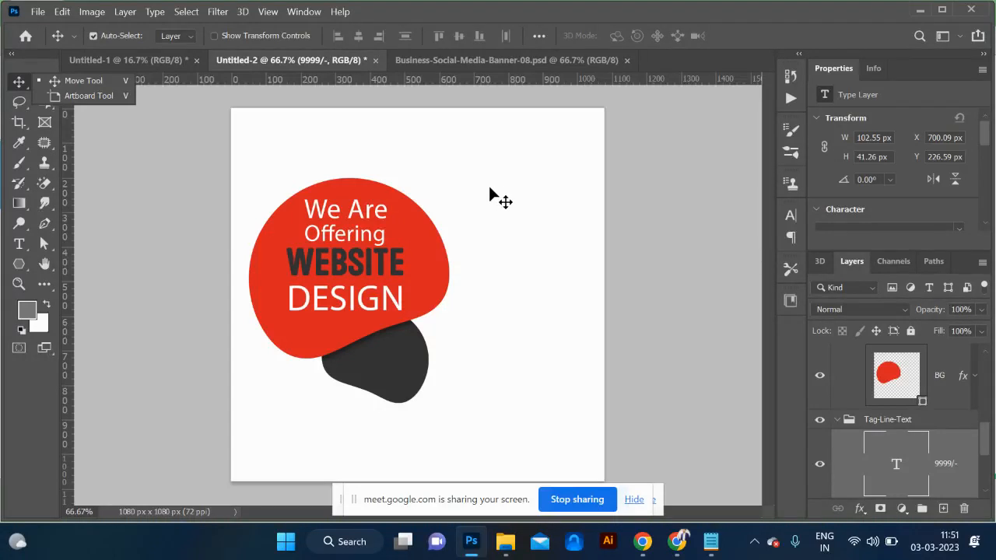
Step: Move the "9999/-" text onto the dark shape and scale it up to about 216 by 87 px
left_click_drag(491, 201, 385, 358)
key("ctrl+t")
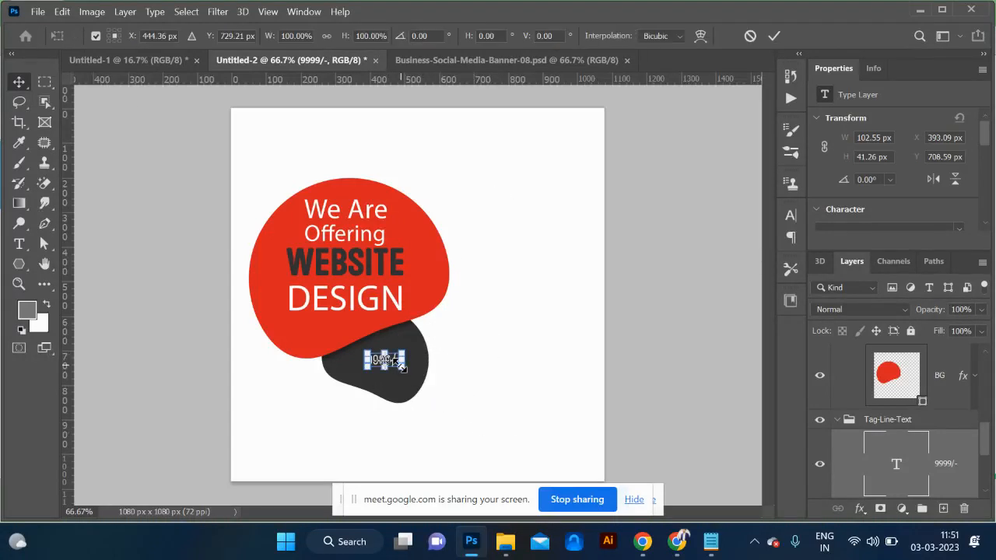
left_click_drag(406, 371, 426, 378)
key("Return")
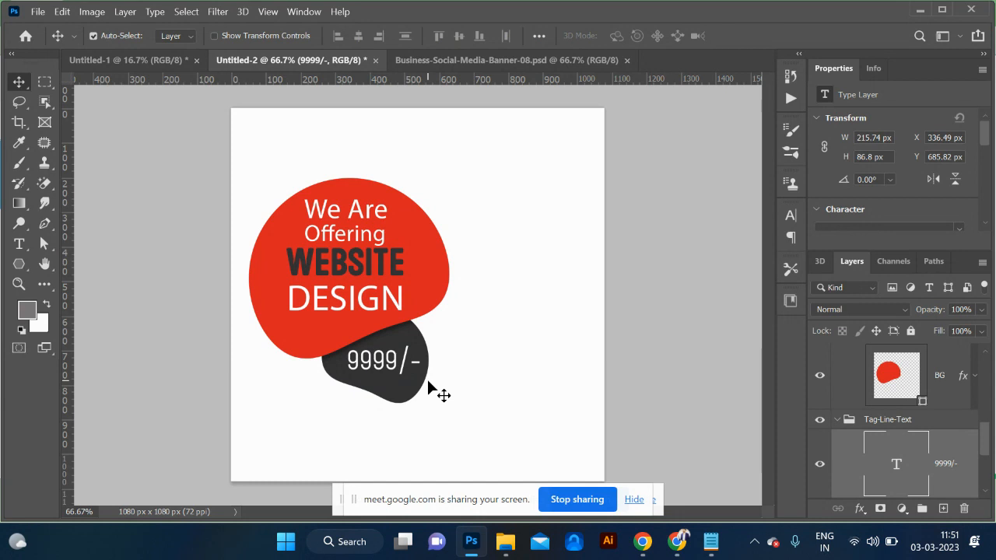
Step: Recolor the large red blob shape behind the headline to orange #db9321
left_click(280, 327)
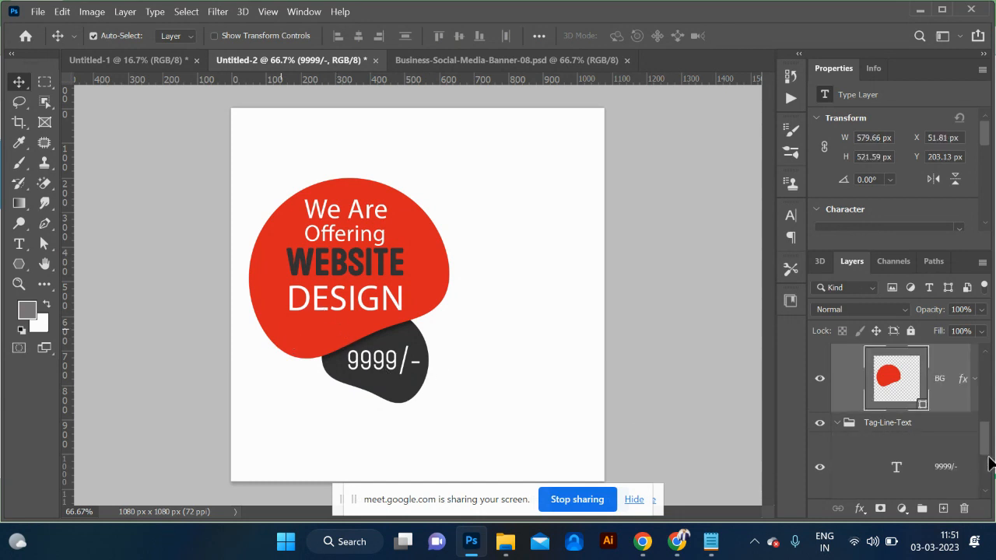
left_click(885, 380)
double_click(886, 380)
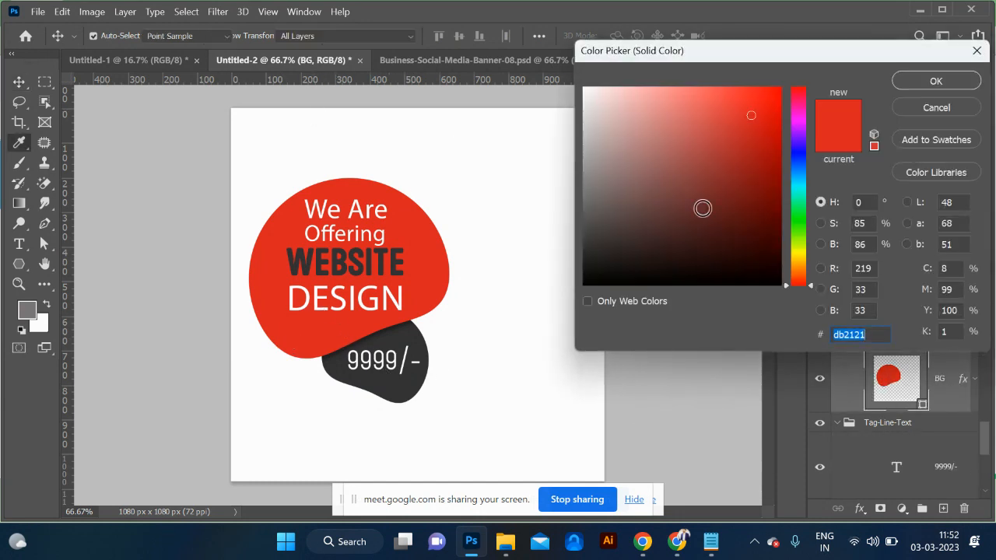
mouse_move(800, 246)
left_mouse_down()
mouse_move(799, 291)
mouse_move(797, 265)
left_mouse_up()
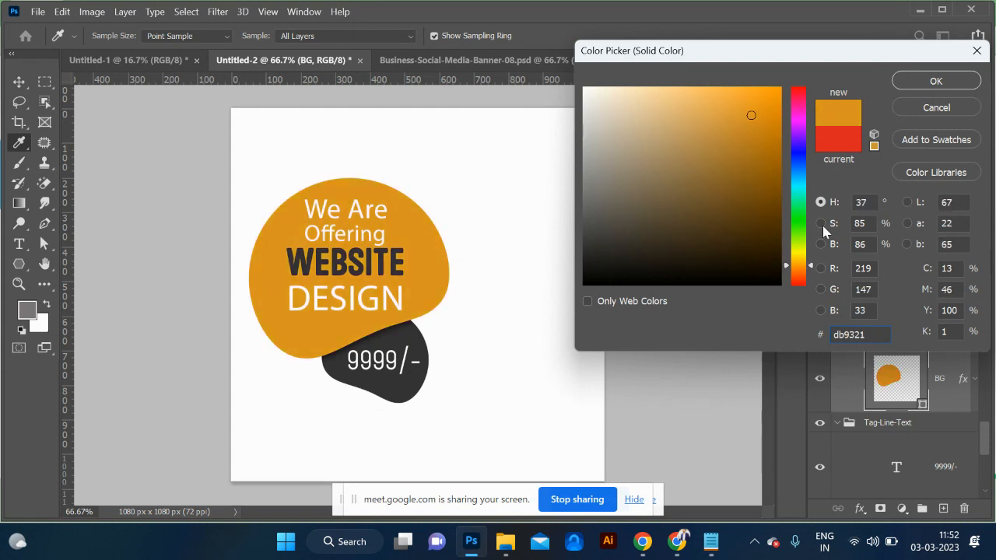
left_click(937, 86)
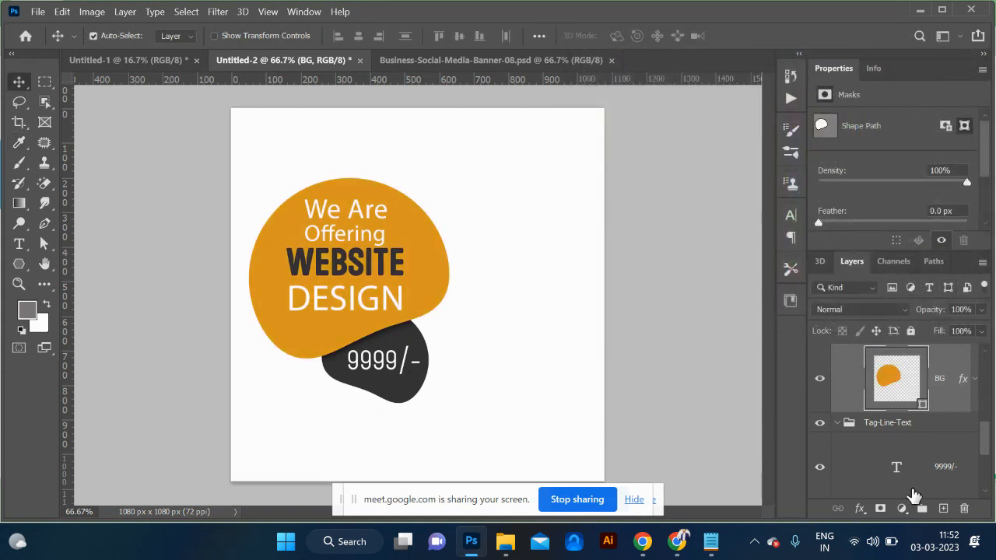
Step: Fill the Background layer with the grey foreground color
scroll(912, 494, "down", 2)
left_click(905, 473)
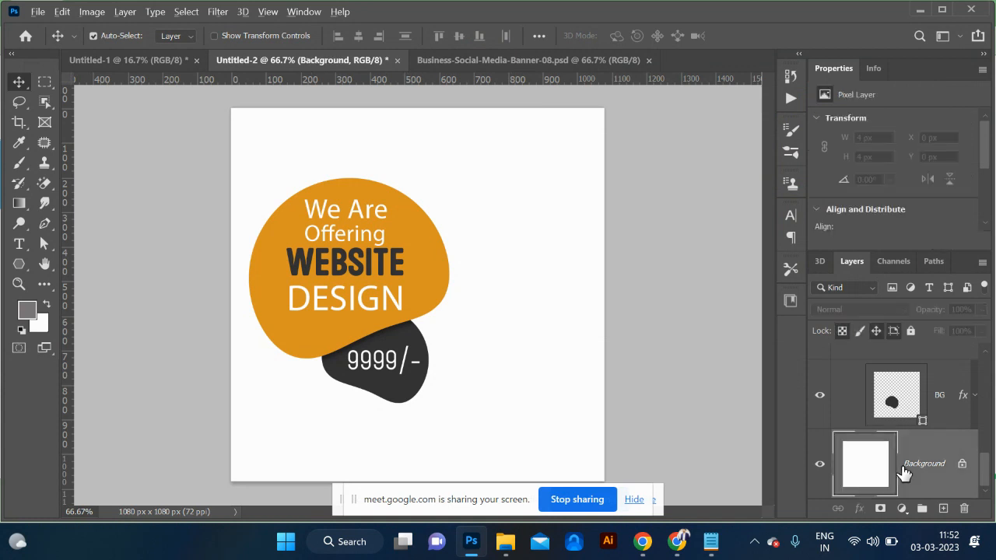
key("alt+BackSpace")
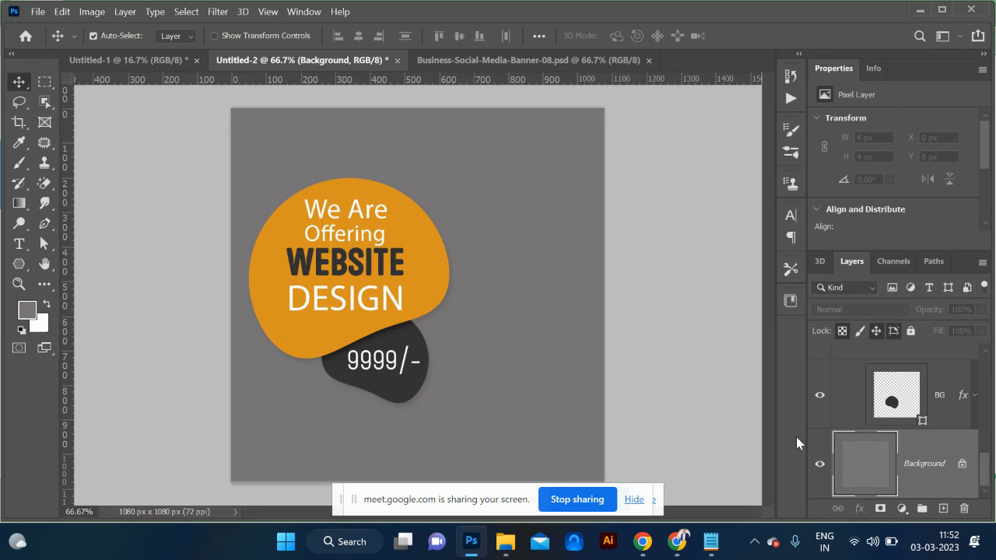
key("alt+Tab")
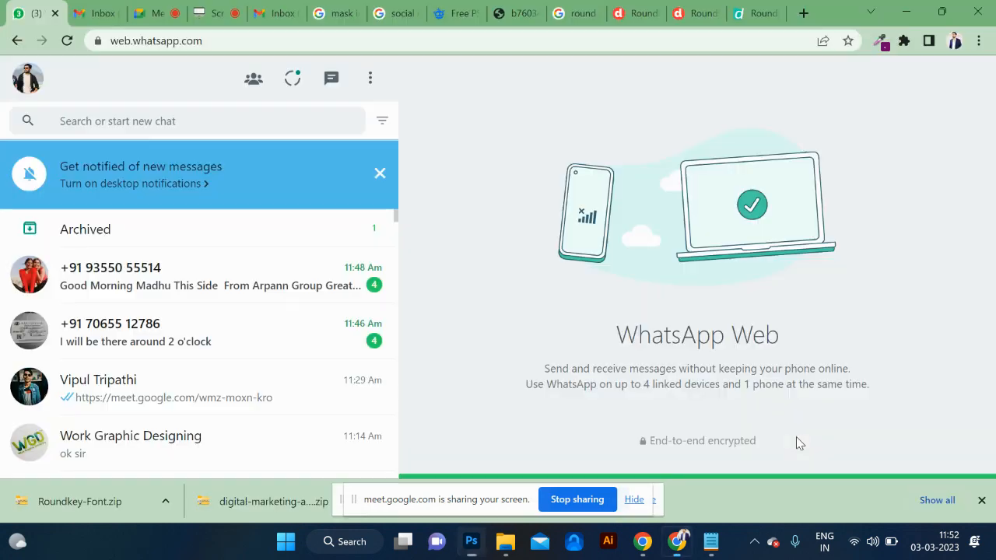
left_click(766, 14)
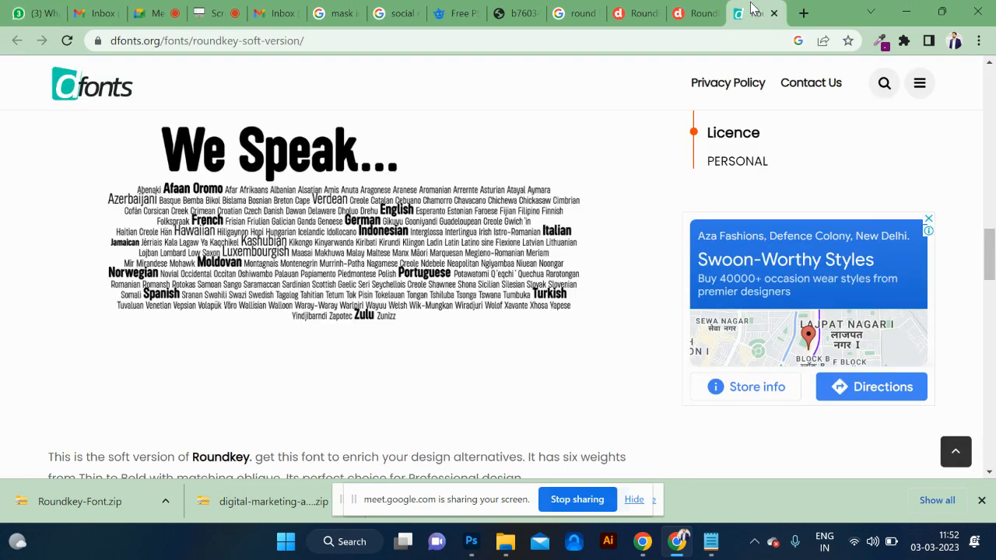
left_click(608, 47)
type("G")
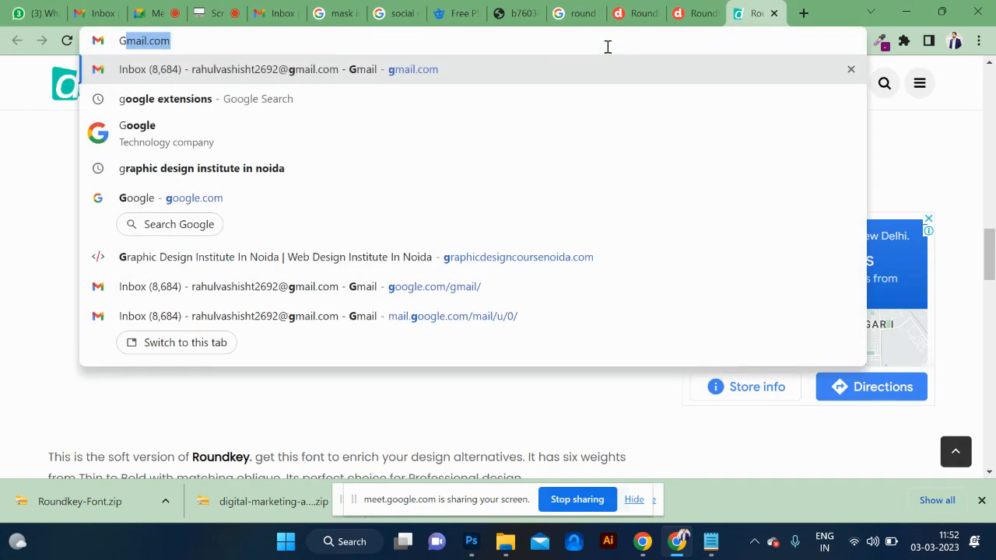
key("BackSpace")
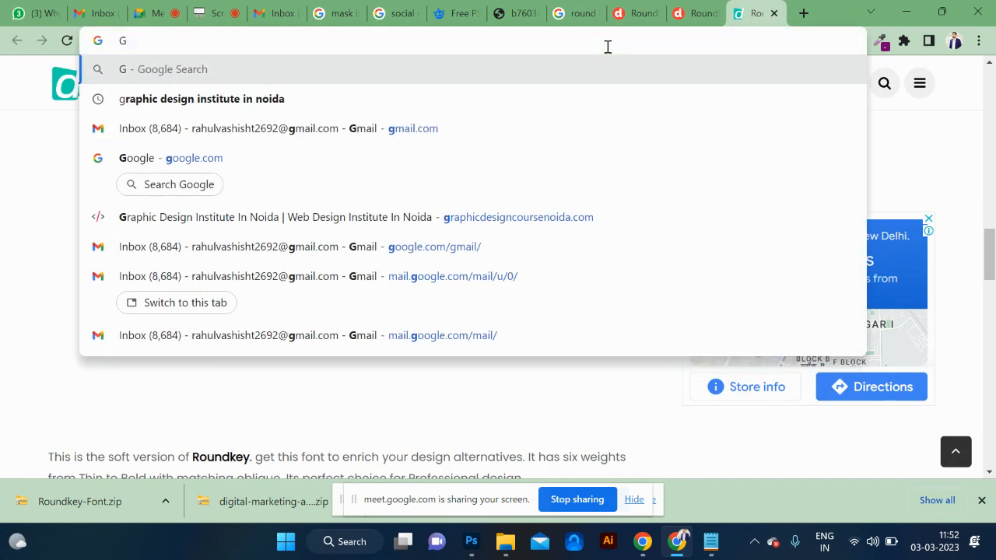
Step: Switch to WhatsApp Web and copy the postal address from the earlier chat where it was sent
left_click(31, 13)
scroll(134, 424, "down", 5)
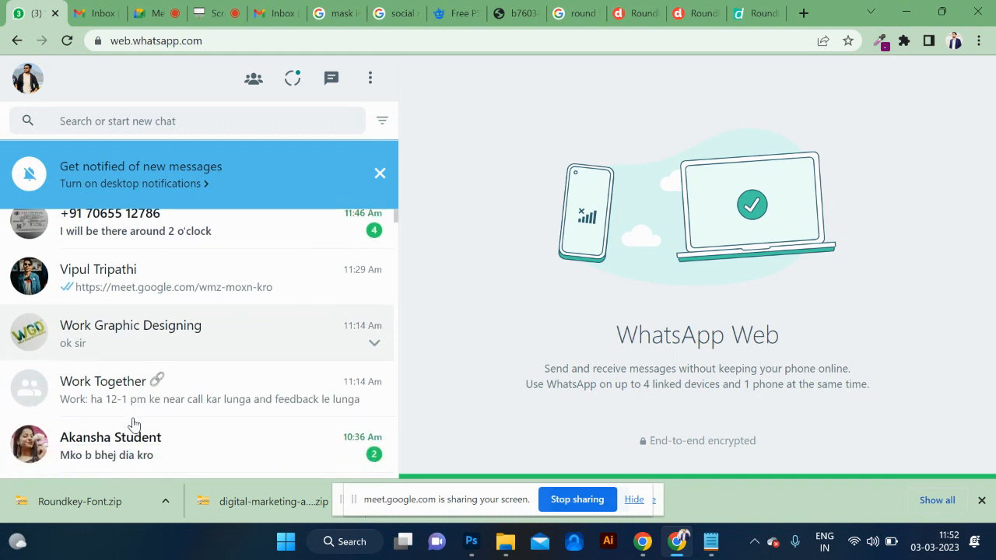
scroll(134, 424, "down", 1)
scroll(136, 405, "up", 1)
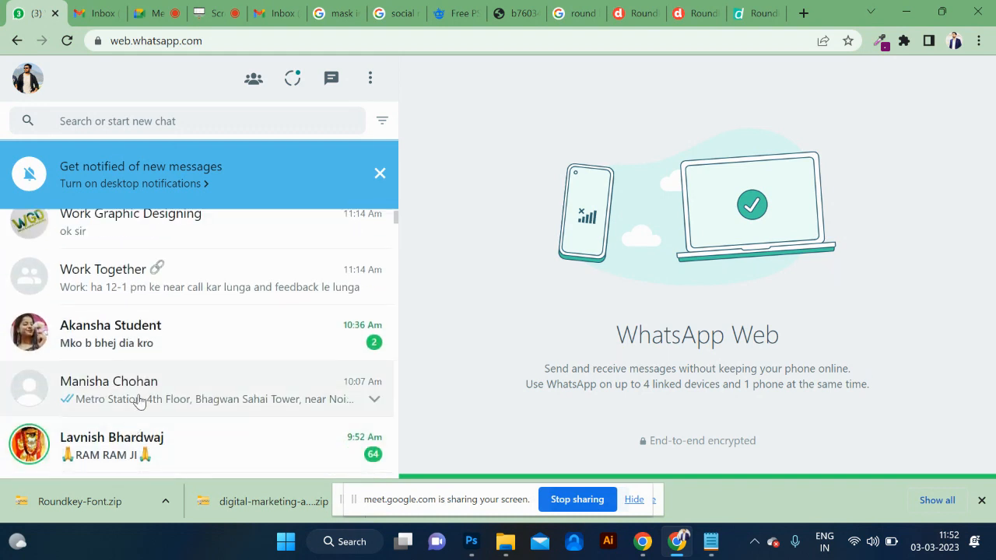
left_click(137, 400)
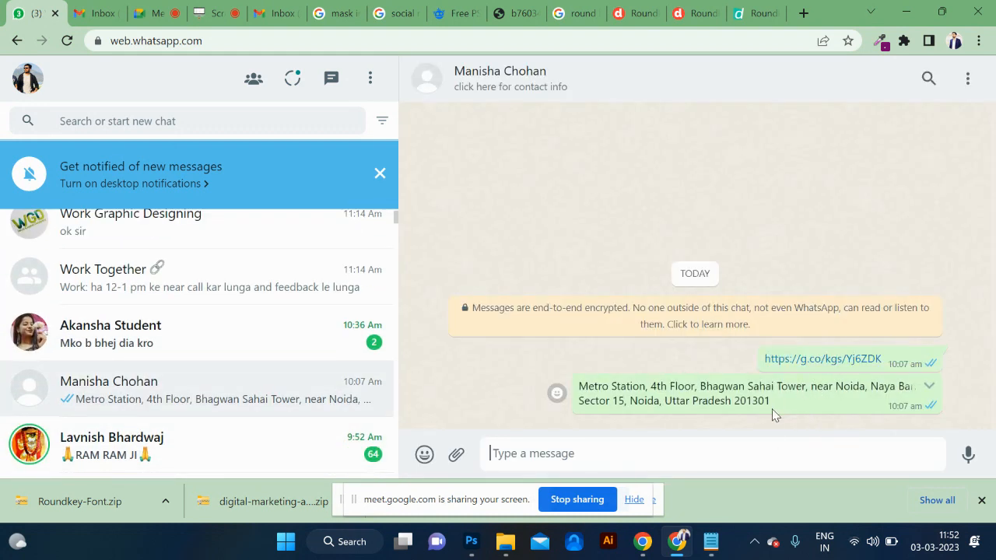
left_click_drag(720, 397, 555, 392)
key("ctrl+c")
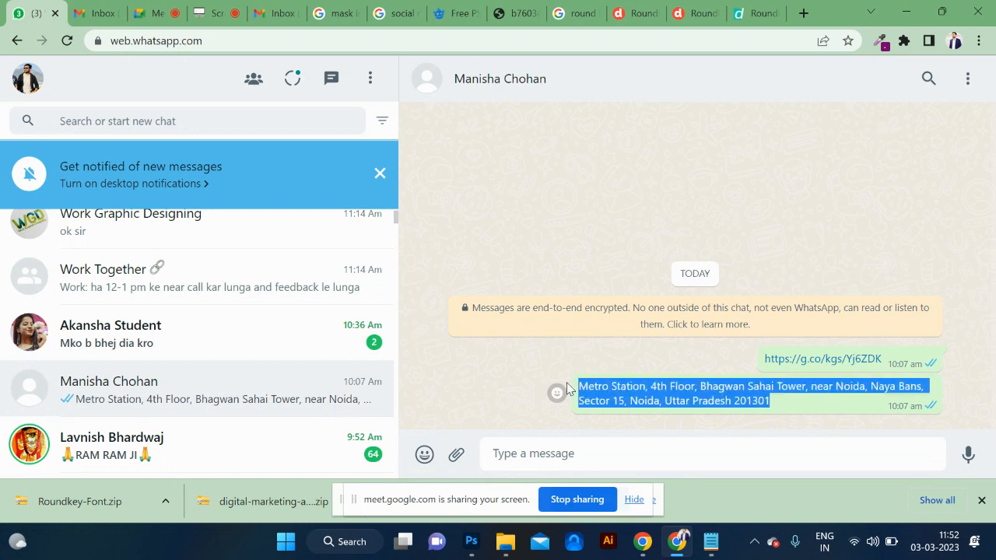
Step: Paste and send the copied postal address in the business contact's chat that asks for the location
scroll(233, 285, "up", 5)
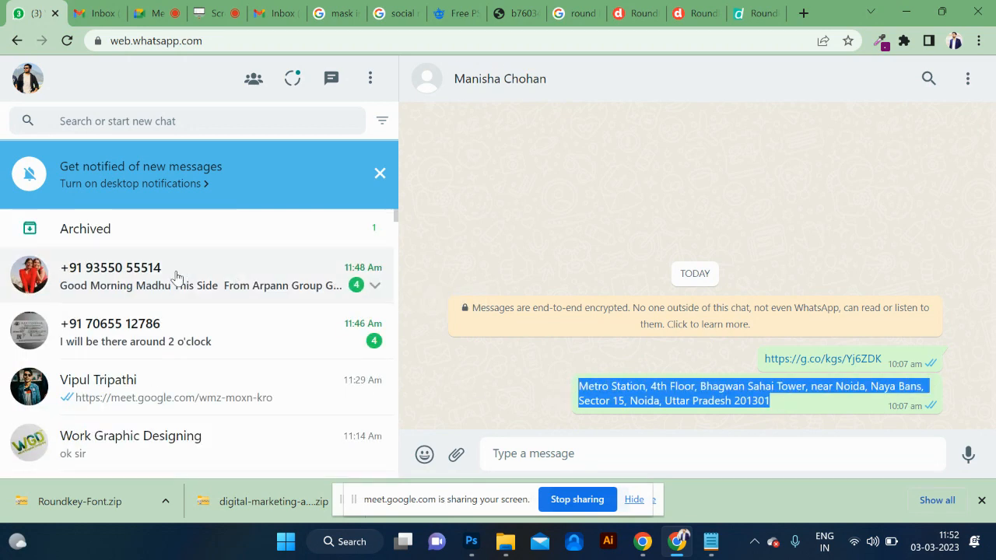
left_click(174, 340)
key("ctrl+v")
key("Return")
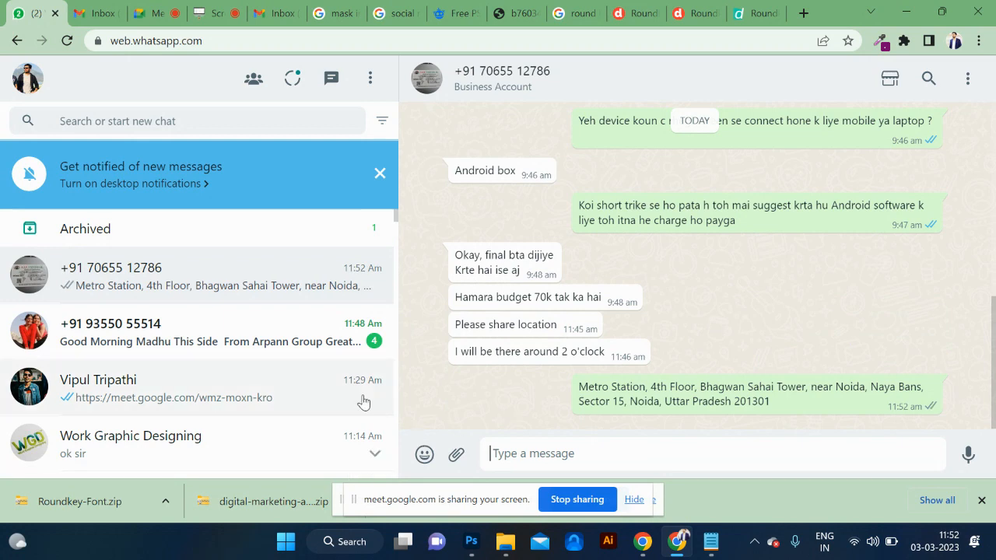
Step: Return to the chat with the address and copy the location link sent above it
scroll(316, 393, "down", 2)
scroll(316, 394, "down", 1)
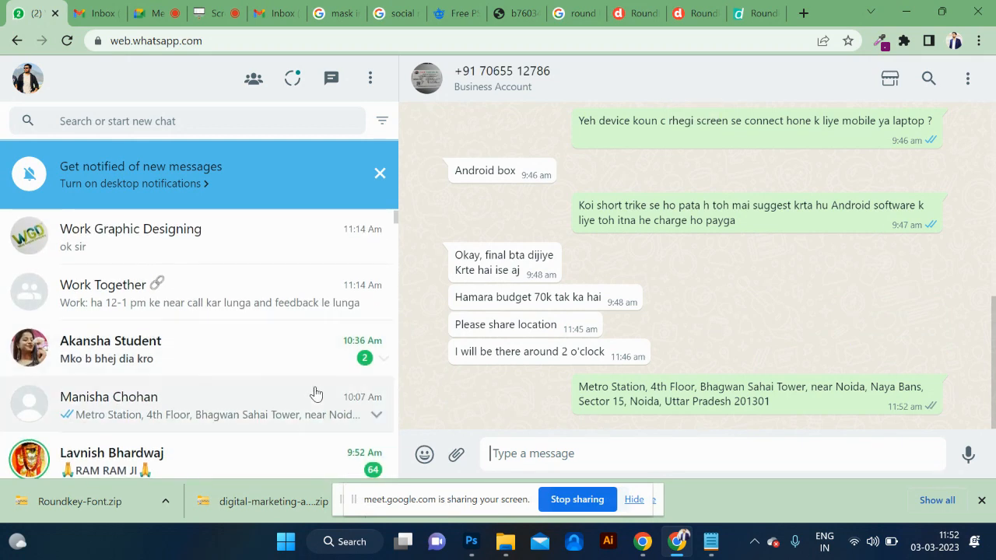
left_click(227, 405)
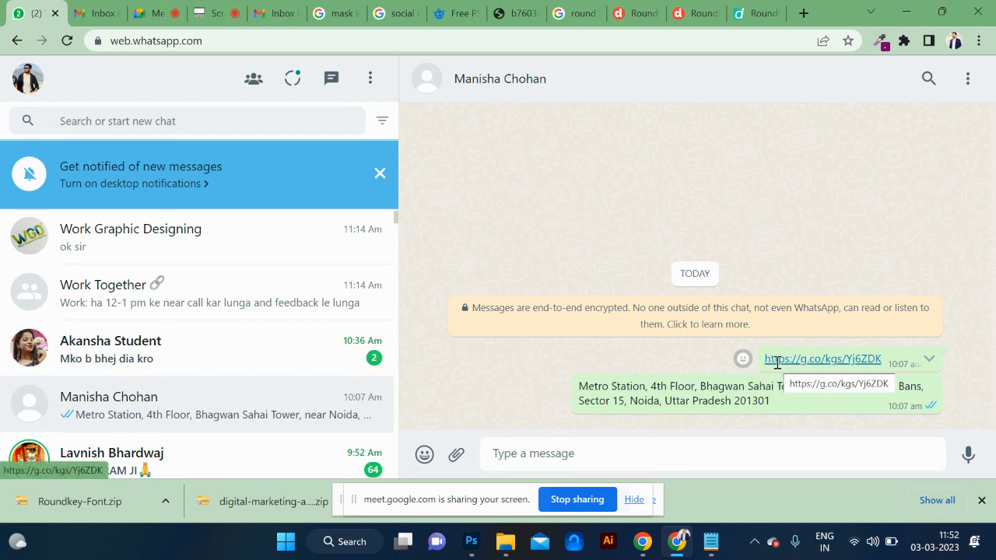
left_click_drag(763, 362, 884, 367)
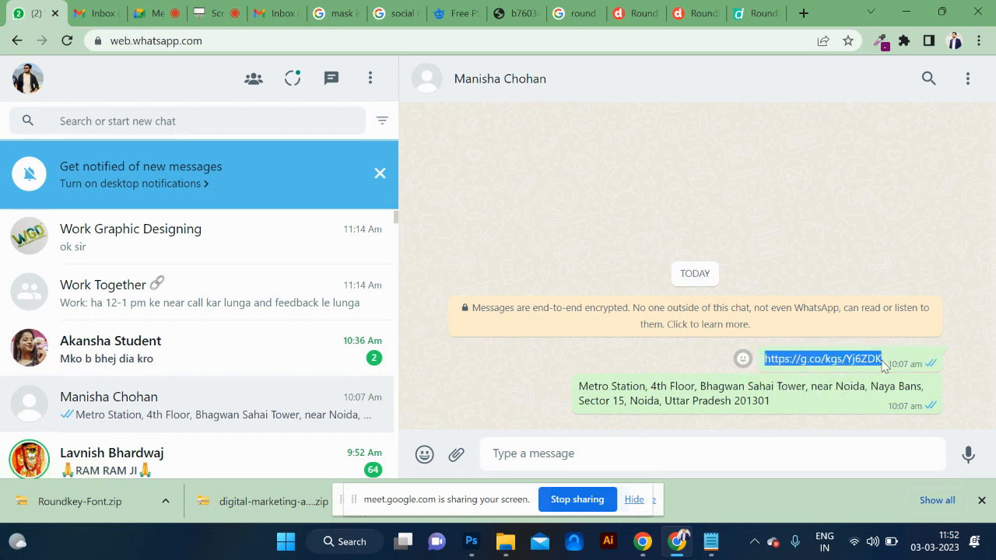
left_click(884, 367)
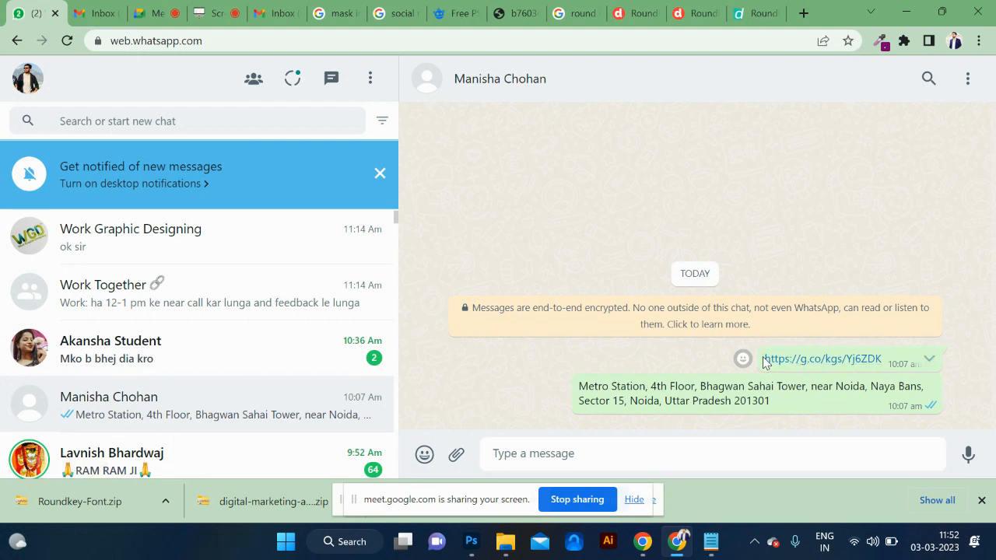
left_click_drag(764, 363, 885, 368)
key("ctrl+c")
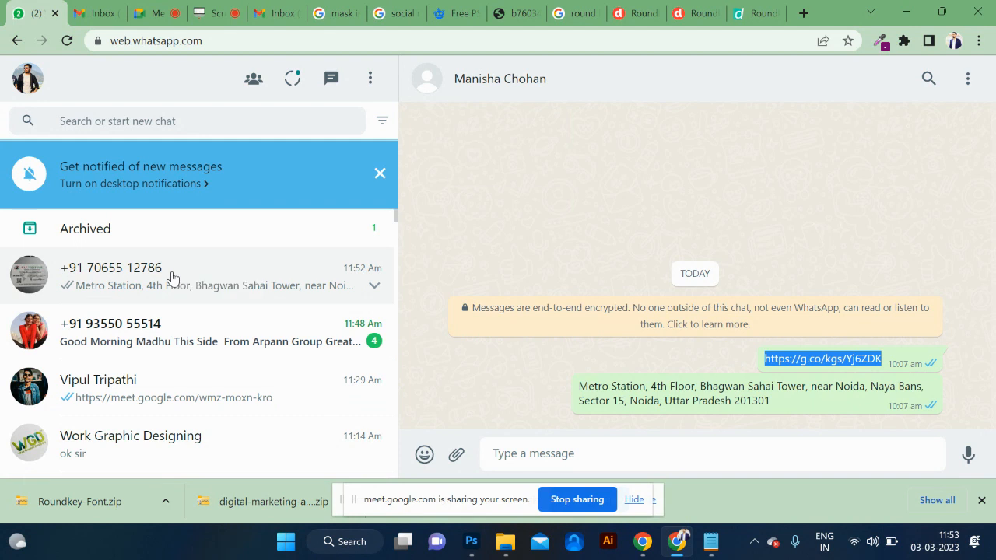
Step: Paste and send the copied location link in the business contact's chat
left_click(173, 278)
key("ctrl+v")
key("Return")
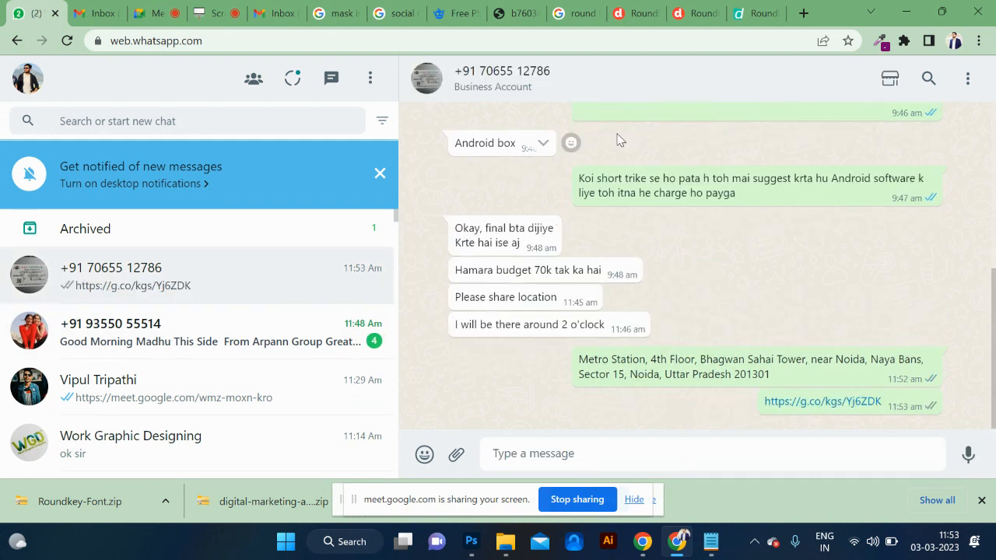
Step: Switch back to Photoshop and move both blob shapes with all their text together to the canvas's upper-right area
key("alt+Tab")
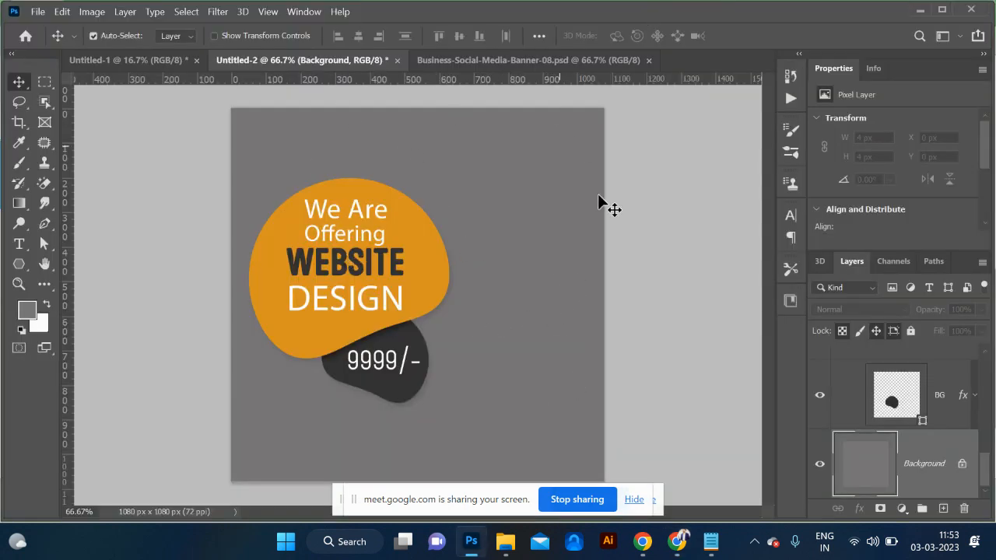
left_click_drag(196, 166, 492, 415)
left_click_drag(365, 281, 507, 221)
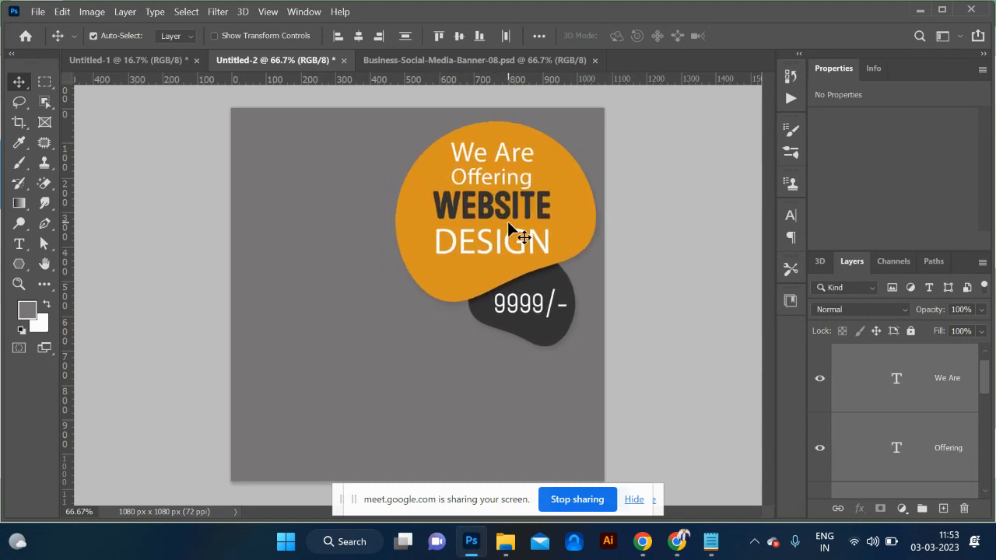
Step: Switch to Chrome and open unsplash.com in place of the font search results
key("alt+Tab")
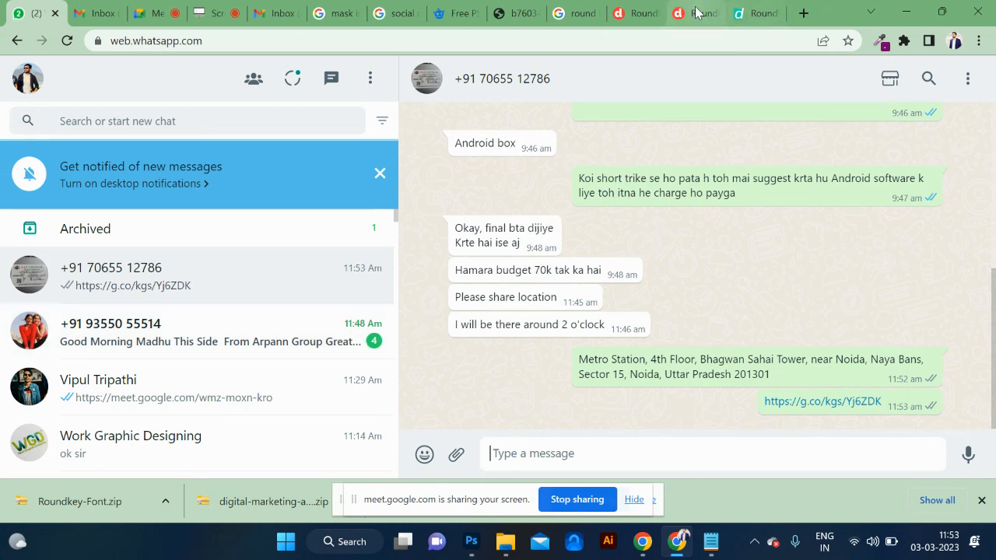
left_click(571, 14)
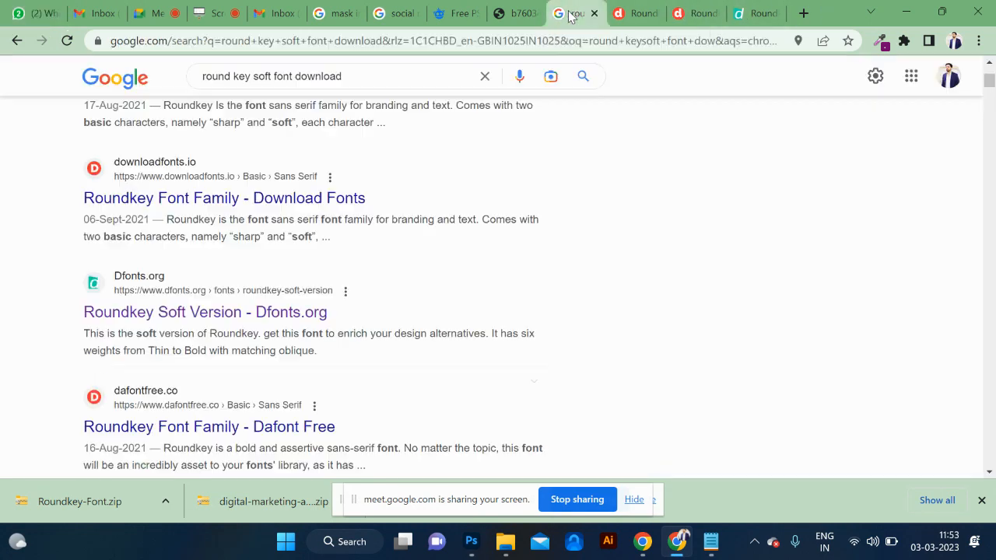
left_click(495, 46)
key("BackSpace")
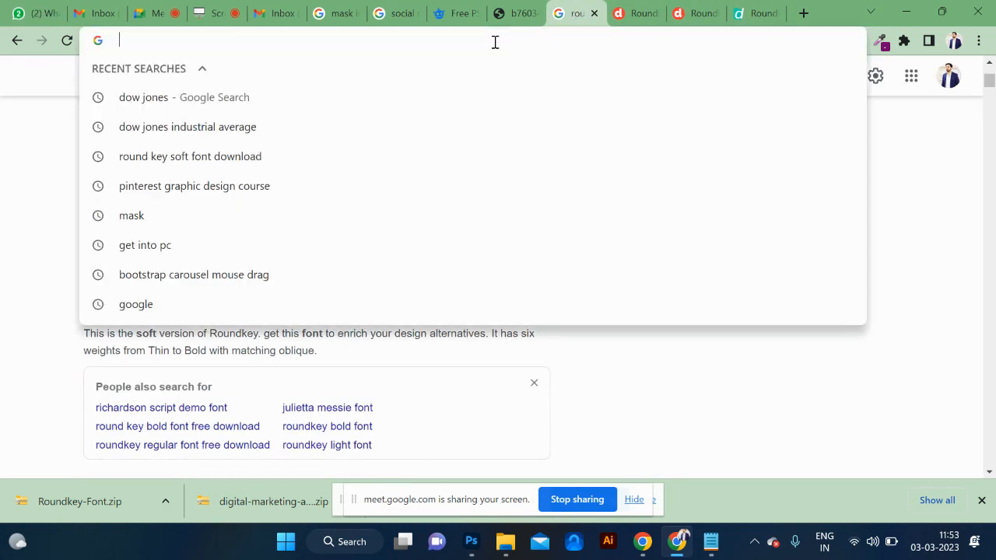
type("GOOG")
key("BackSpace")
key("BackSpace")
key("BackSpace")
key("BackSpace")
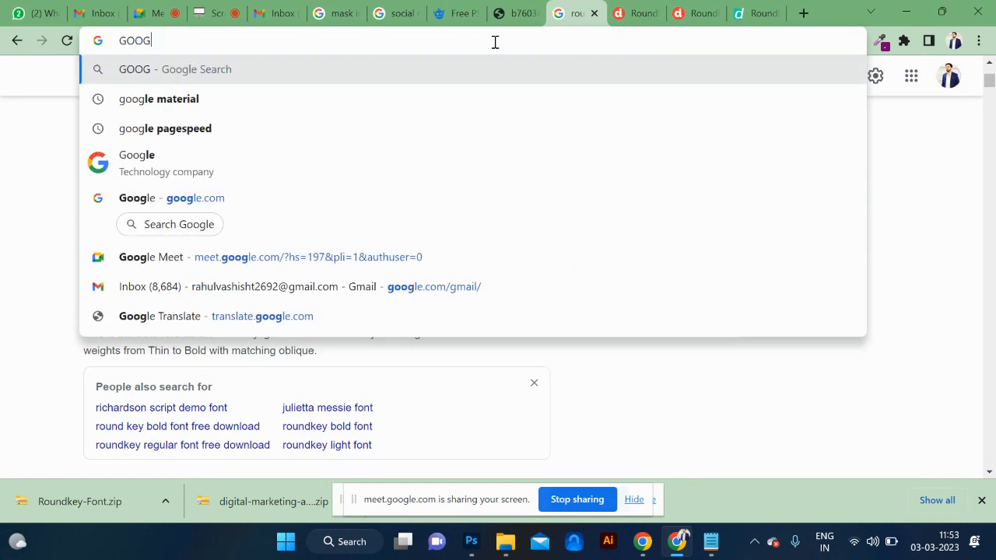
key("BackSpace")
type("UNSP")
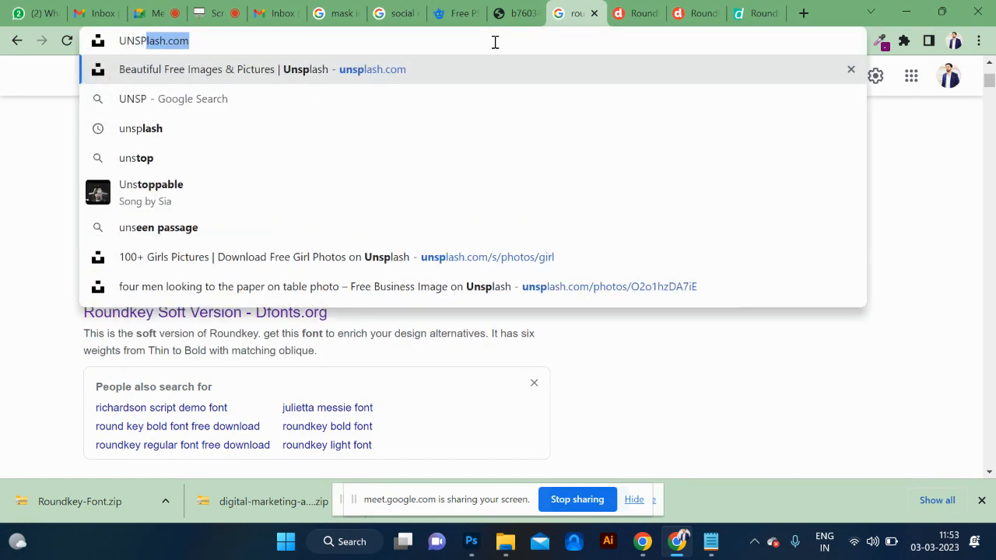
key("Return")
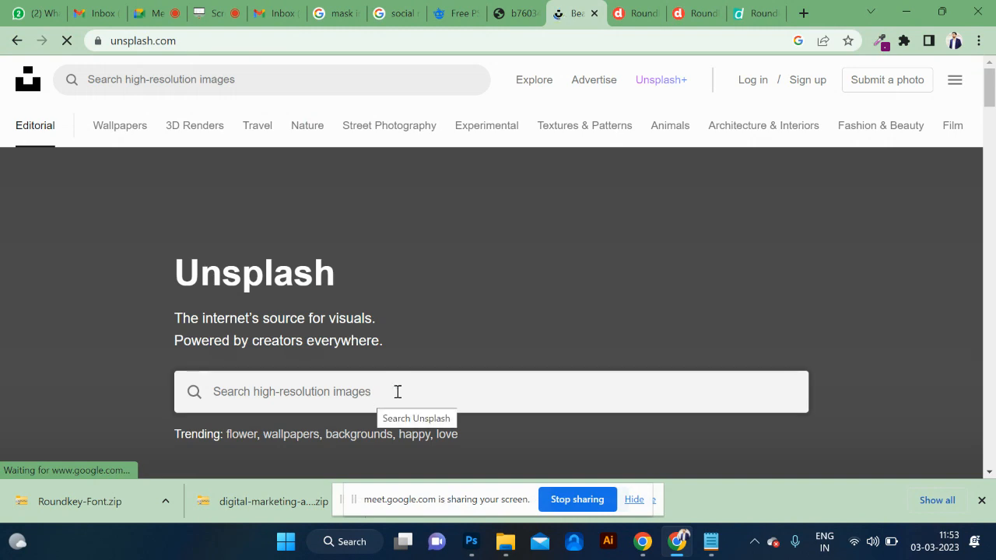
Step: Search Freepik's PSD assets for "MARKETING" and close the Adobe Stock pop-up window
left_click(462, 13)
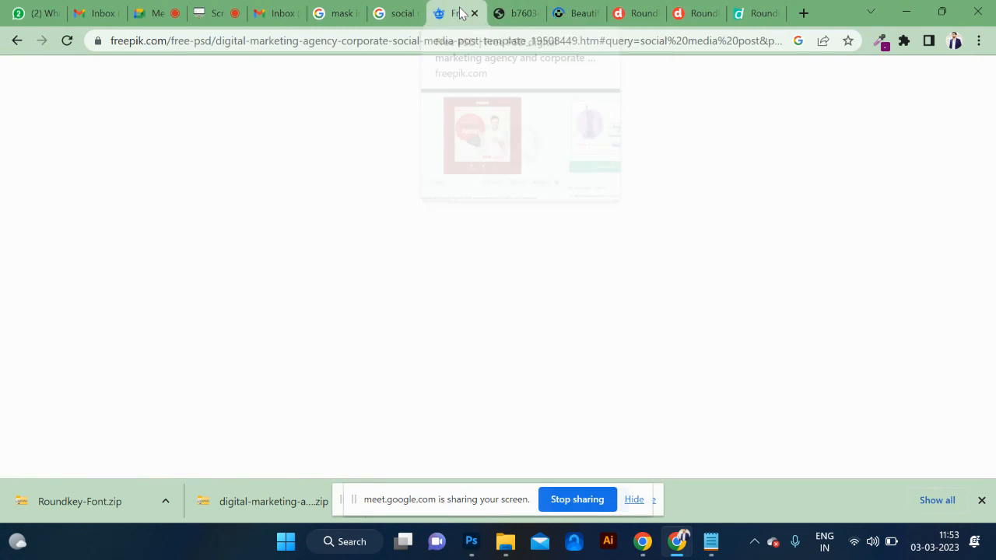
left_click(971, 88)
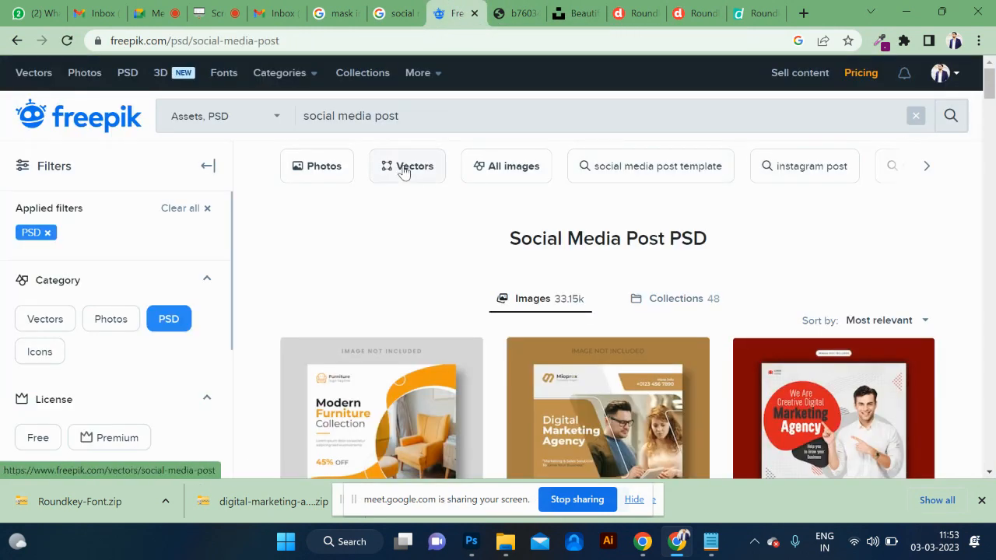
left_click(411, 117)
type("MARK")
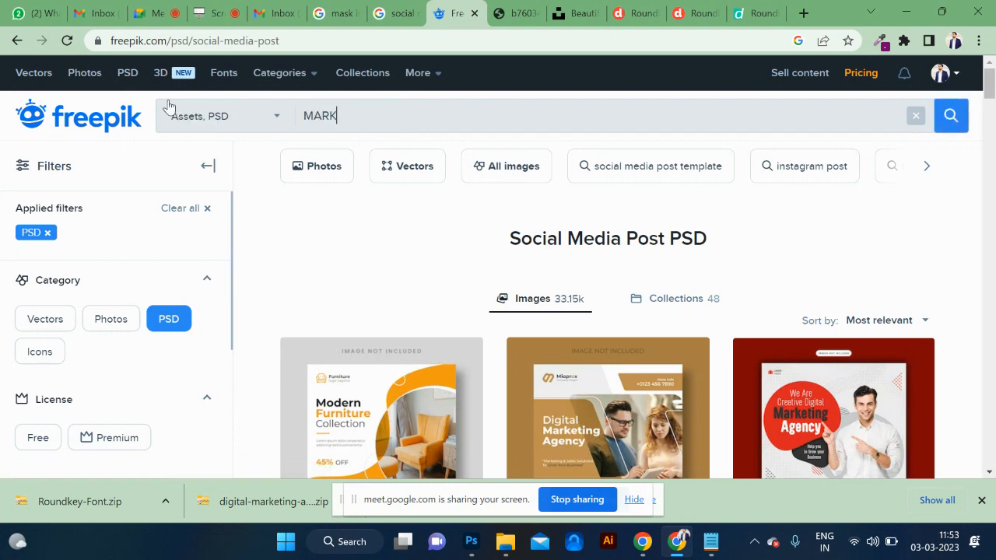
type("ETING")
key("Return")
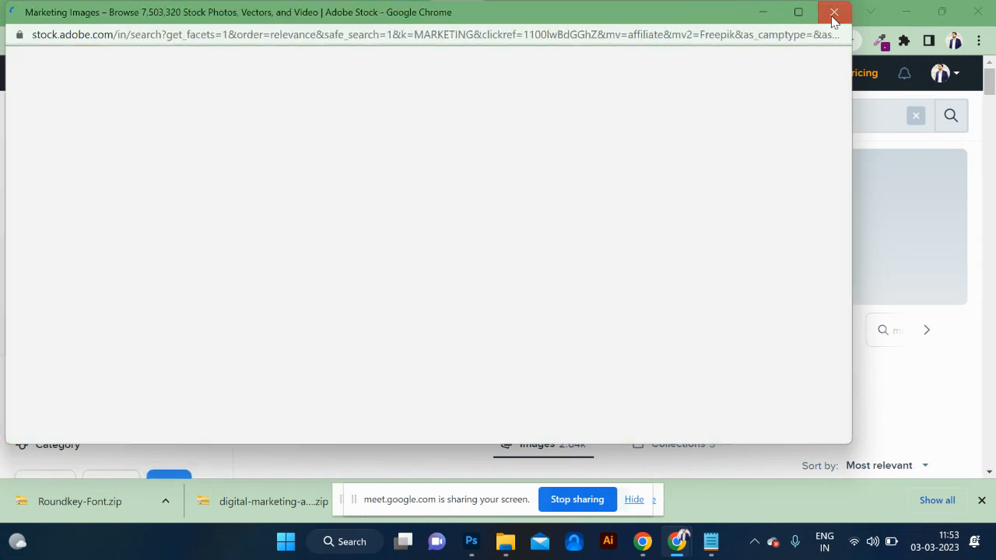
left_click(833, 13)
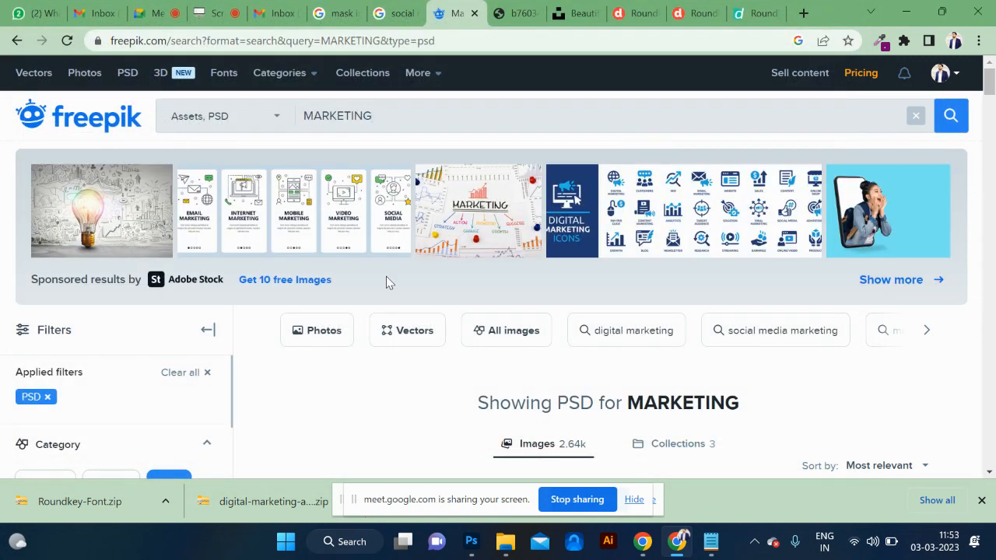
Step: Limit the Freepik MARKETING results to photos and download the free image of the suited man holding a digital marketing clipboard
scroll(439, 356, "down", 2)
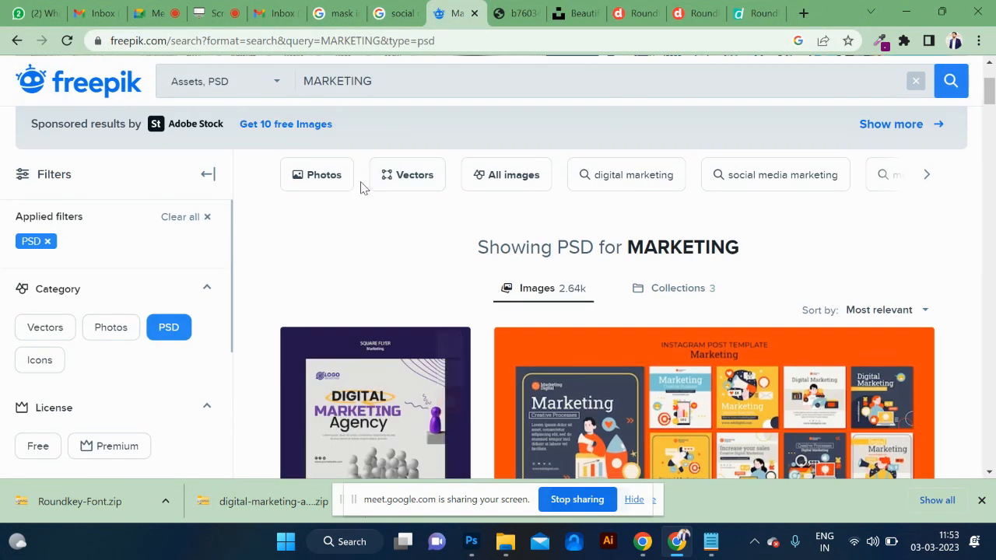
left_click(111, 328)
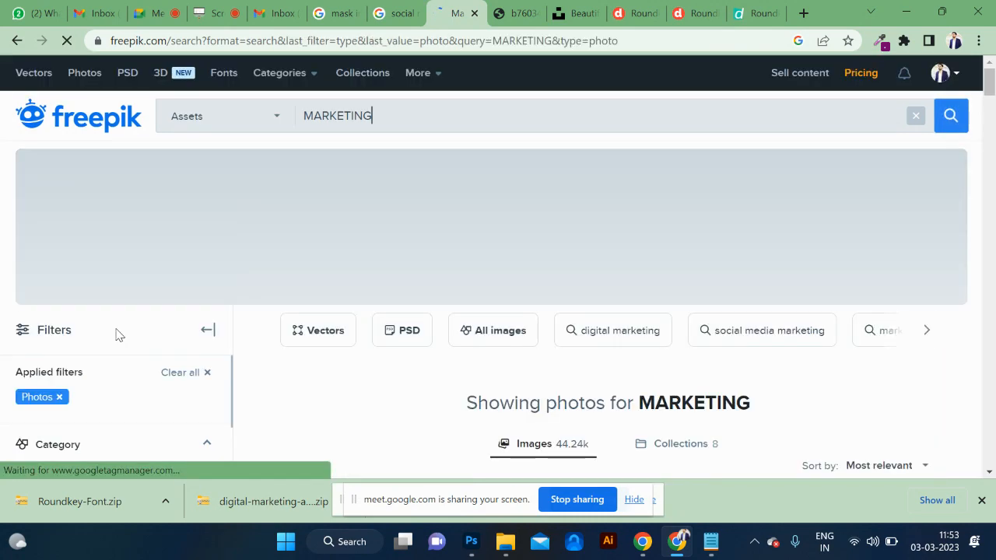
scroll(529, 360, "down", 4)
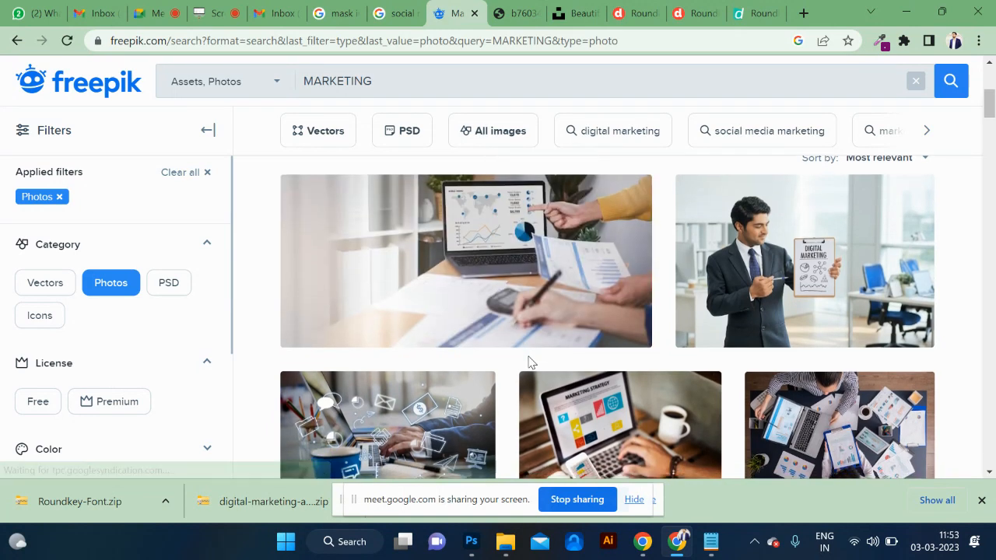
left_click(836, 291)
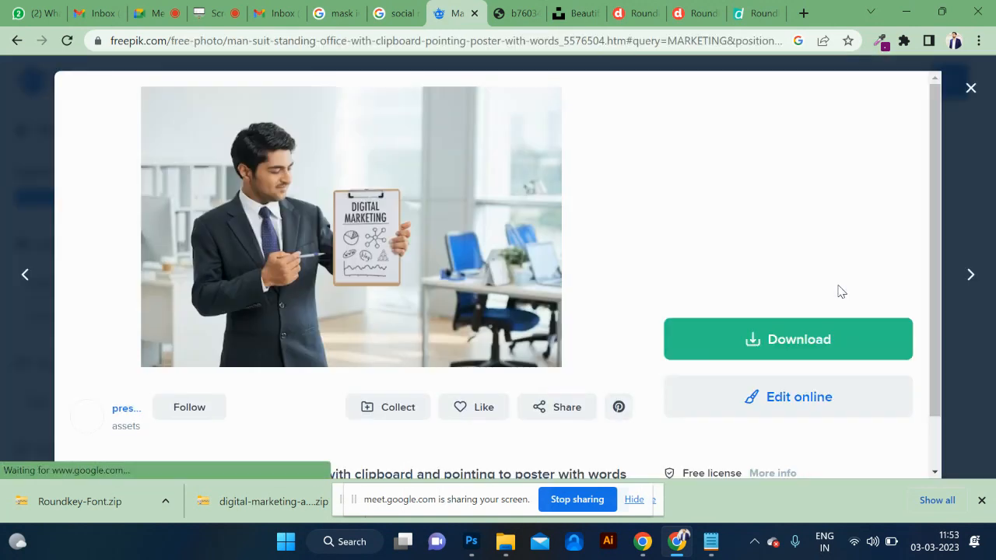
left_click(782, 343)
scroll(816, 428, "down", 2)
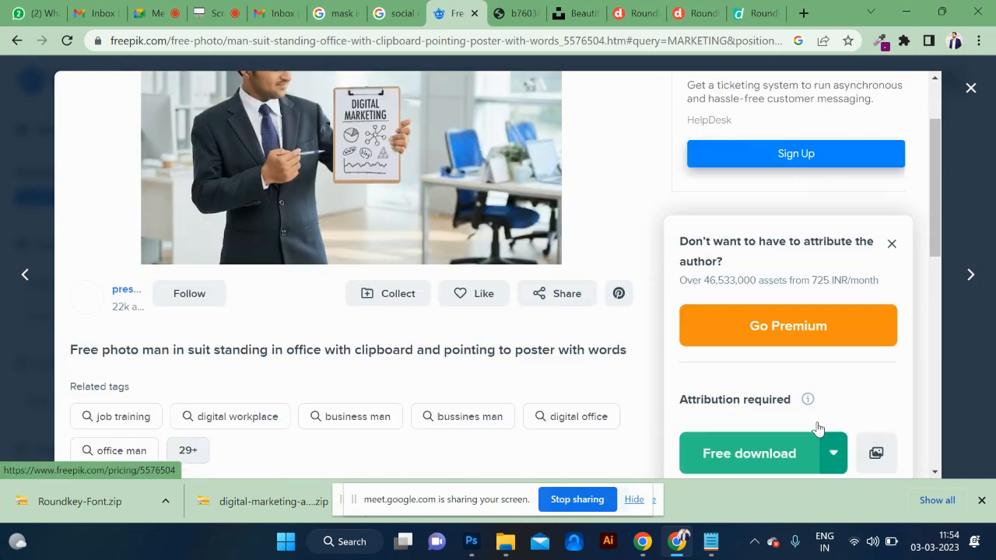
left_click(779, 380)
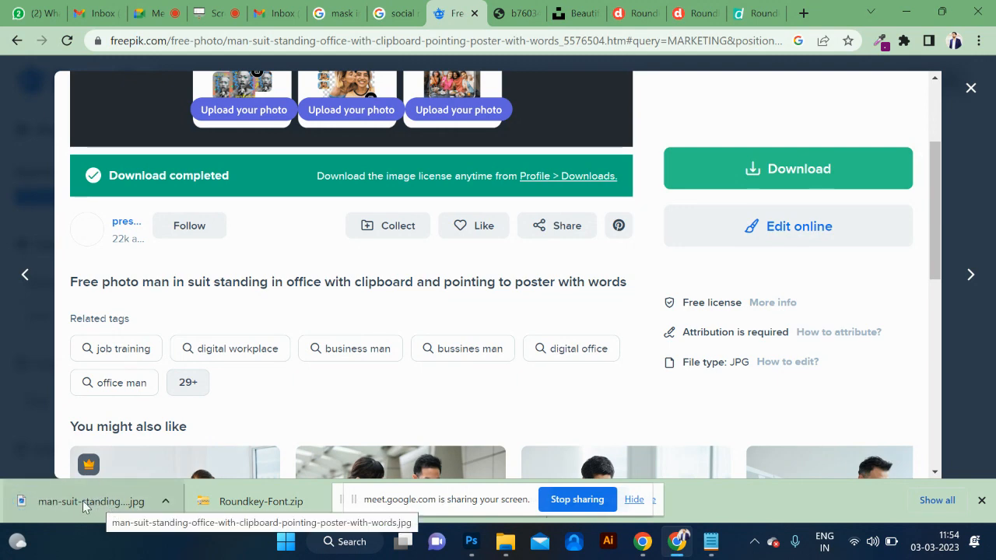
Step: Place the downloaded man-in-suit photo into the Photoshop post and move it down to the canvas's lower edge
left_click_drag(74, 505, 389, 356)
key("alt+Tab")
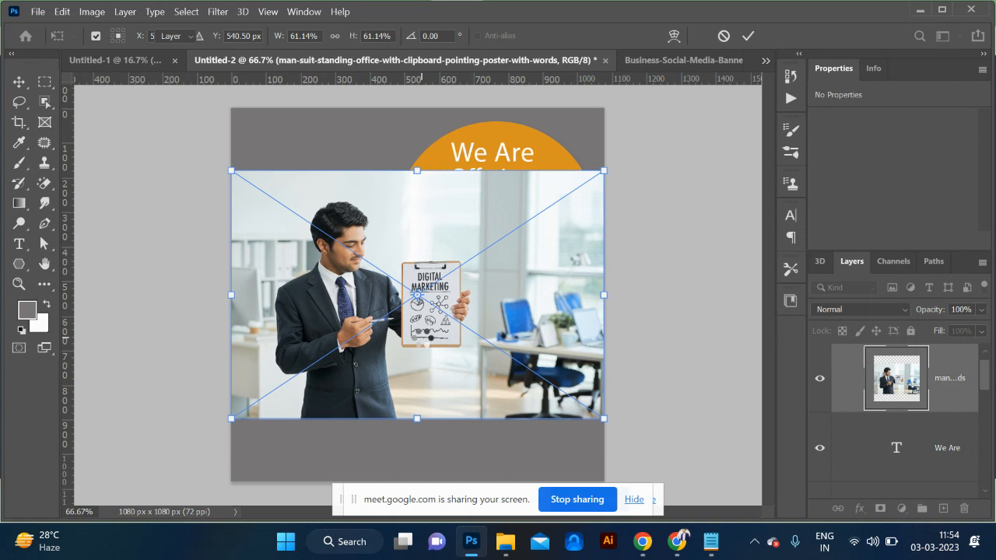
key("Return")
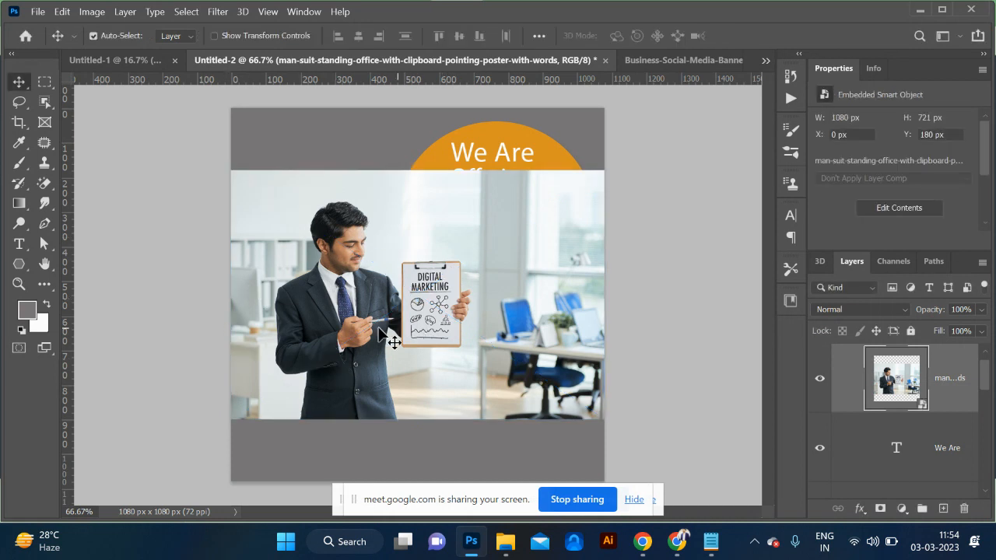
left_click_drag(377, 332, 371, 389)
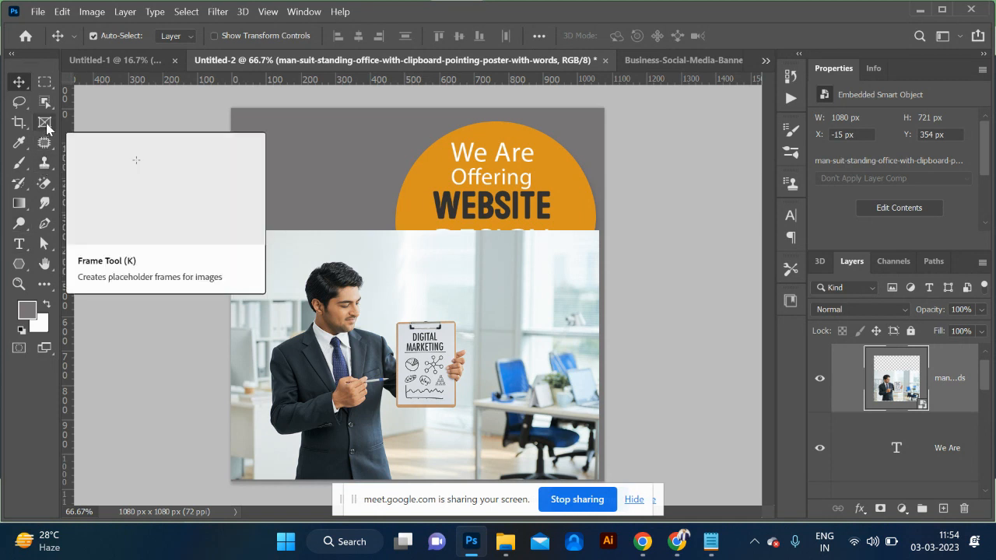
Step: Draw a rounded rectangle about 561 by 561 px with an 80 px radius over the man and fill it orange
left_click(20, 265)
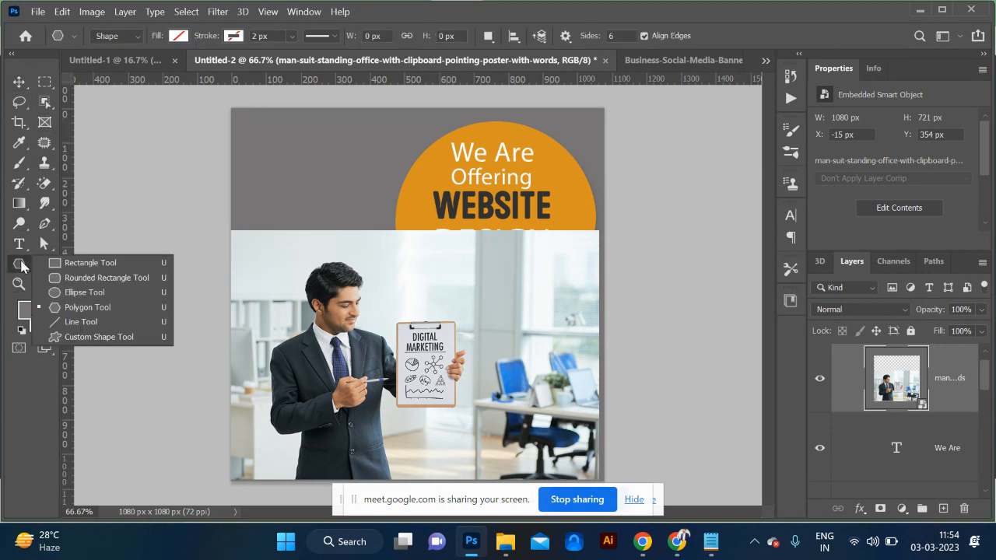
left_click(73, 283)
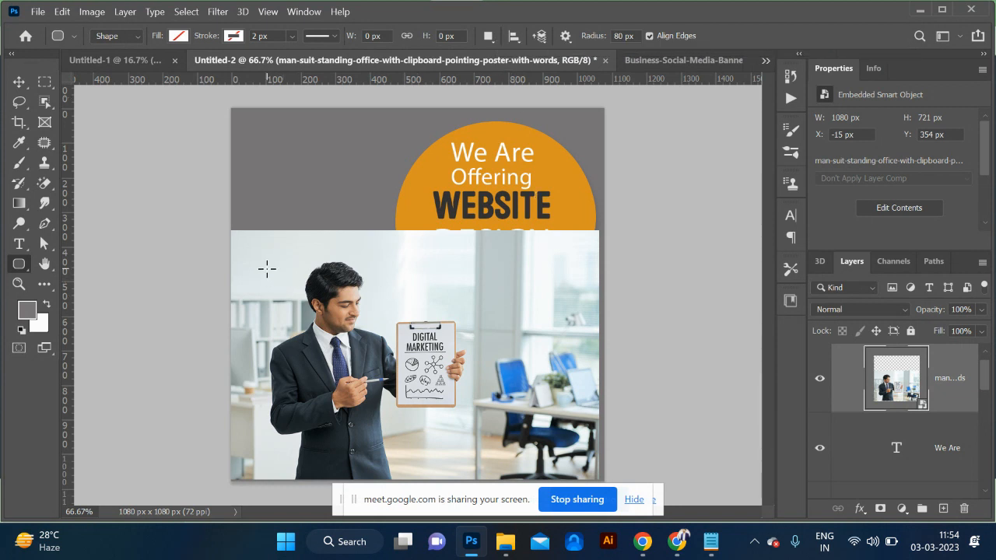
left_click_drag(266, 269, 461, 473)
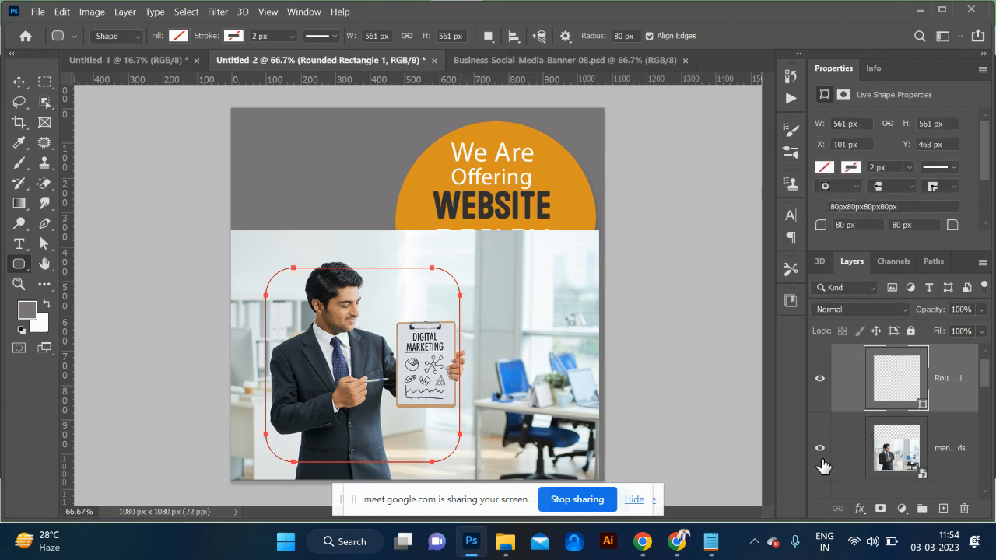
left_click(178, 37)
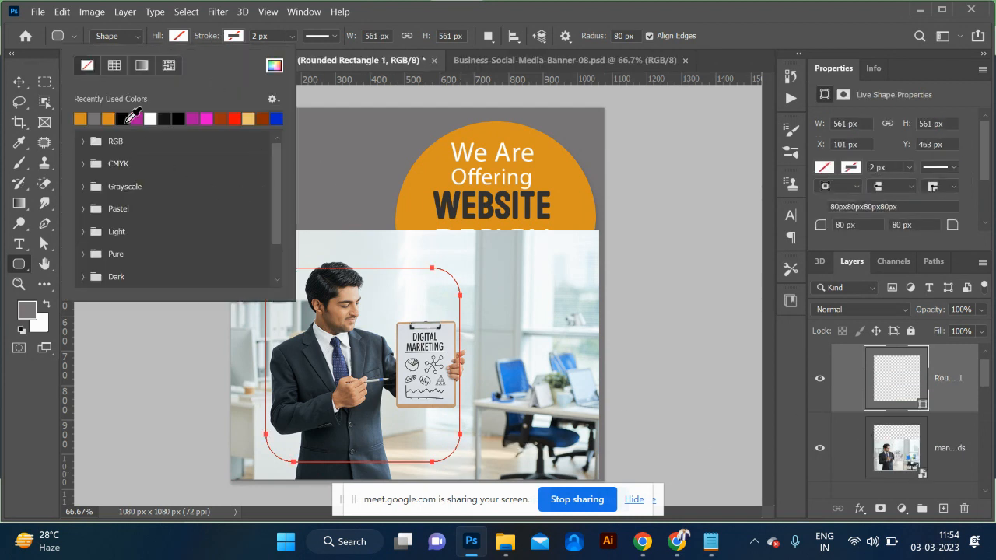
left_click(80, 117)
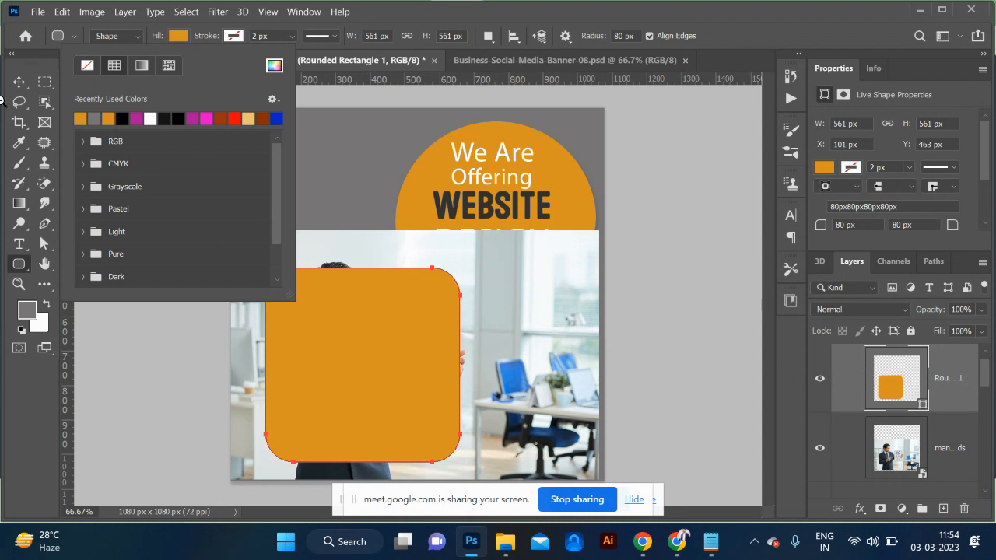
Step: Rotate the orange rounded square by -60° and scale it to about 90% at the canvas's lower-left area
left_click(18, 82)
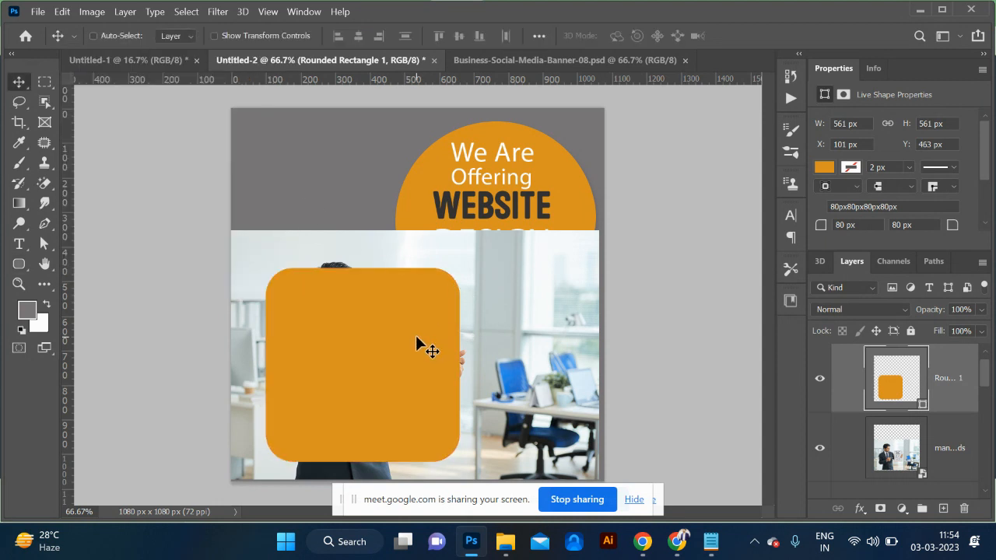
key("ctrl+t")
left_click_drag(485, 251, 345, 222)
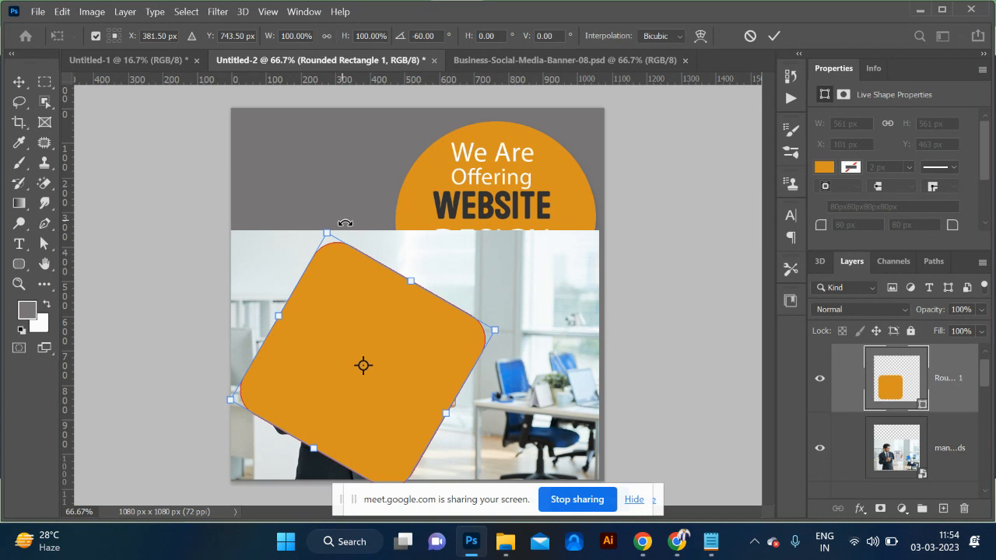
left_click_drag(502, 328, 456, 333)
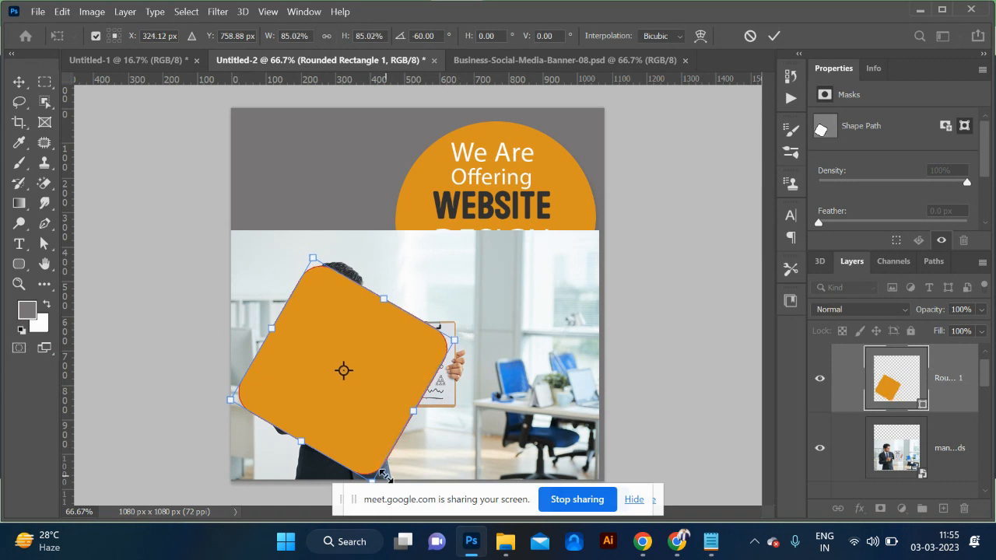
left_click_drag(387, 475, 395, 482)
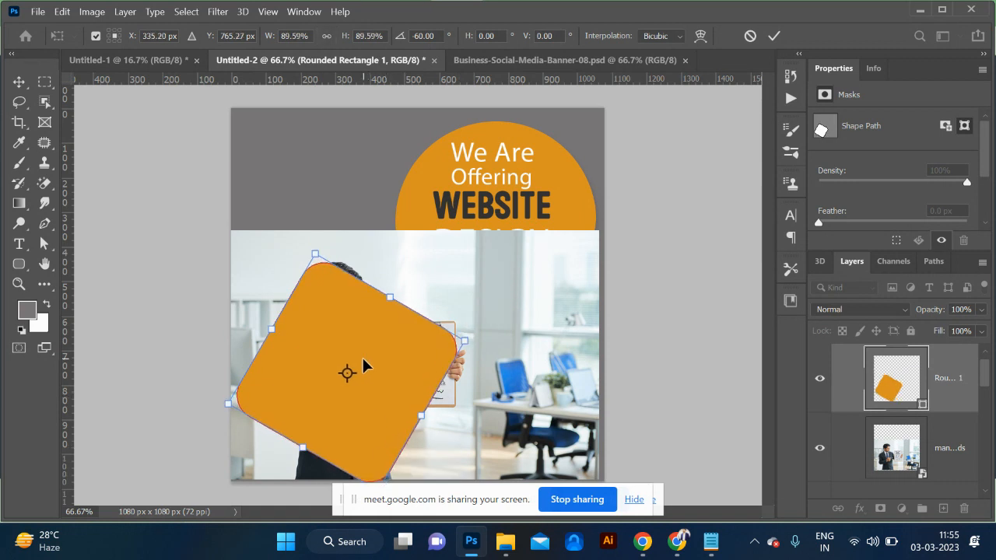
mouse_move(364, 365)
left_mouse_down()
mouse_move(356, 374)
mouse_move(364, 369)
left_mouse_up()
key("Return")
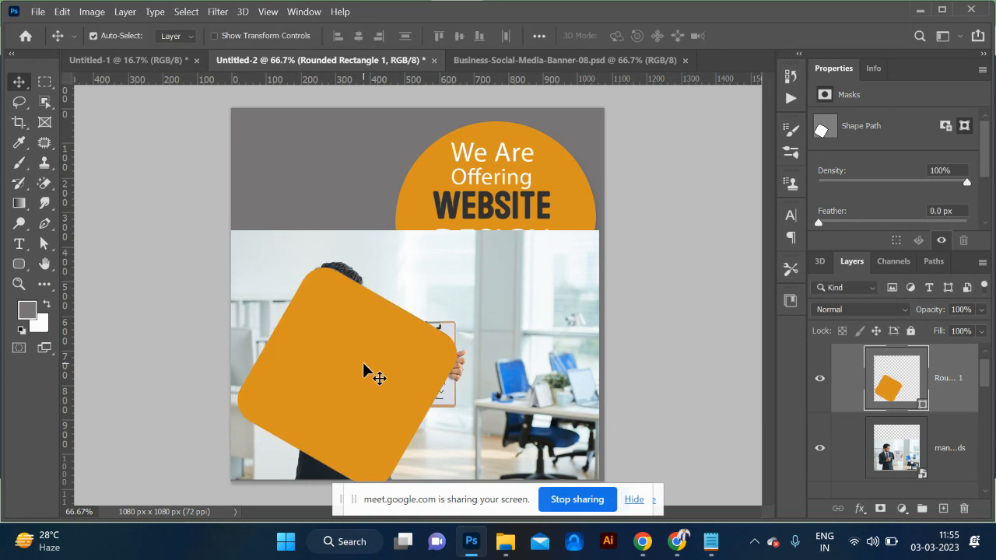
Step: Put the photo layer above the rounded square, clip it to that shape, and scale the shape down slightly
left_click_drag(951, 450, 945, 362)
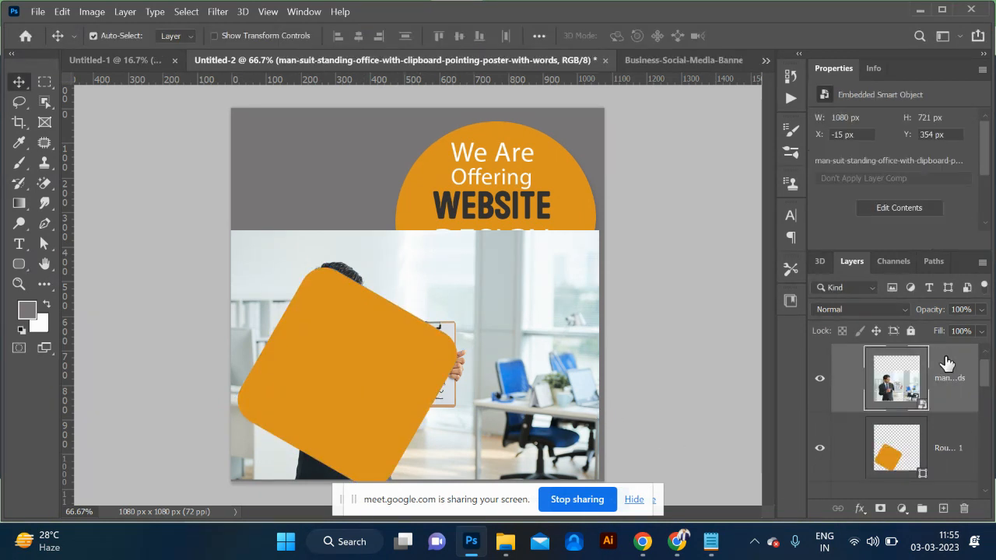
left_click(910, 414, "alt")
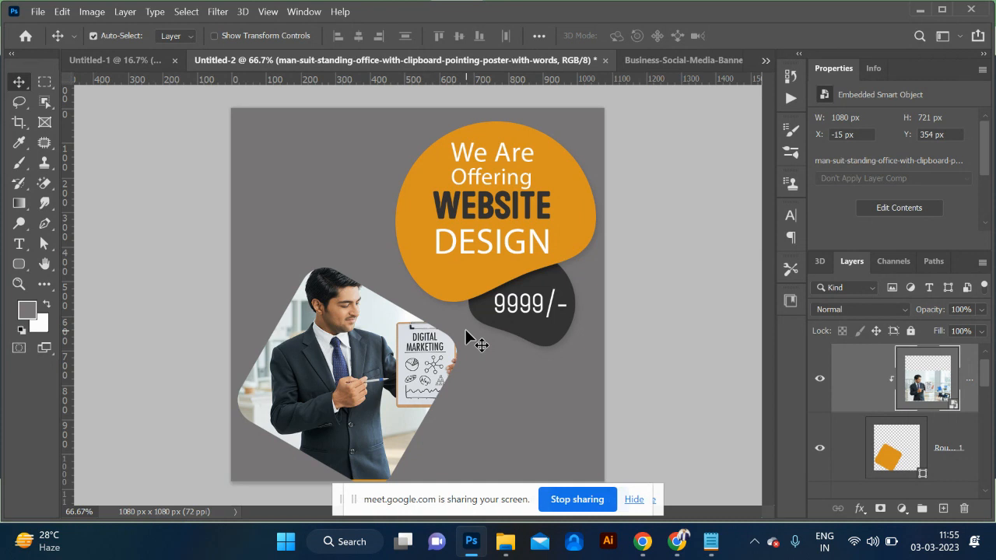
left_click(903, 453)
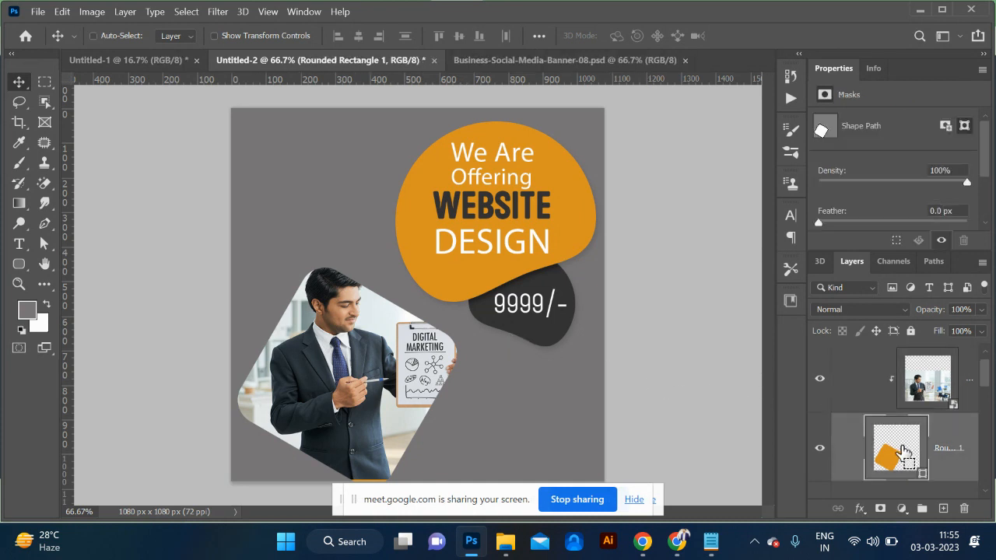
key("ctrl+t")
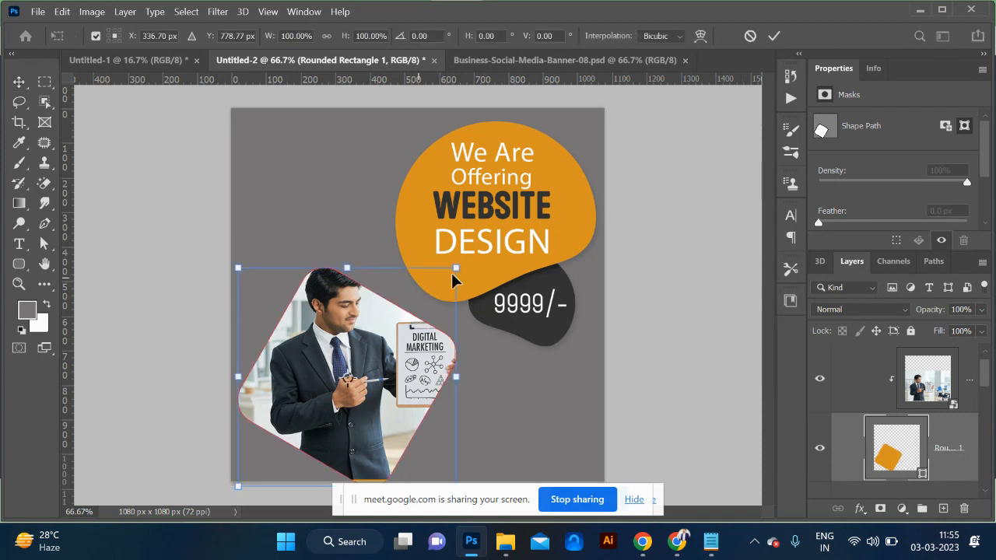
mouse_move(456, 269)
left_mouse_down()
mouse_move(440, 288)
mouse_move(447, 282)
left_mouse_up()
key("Return")
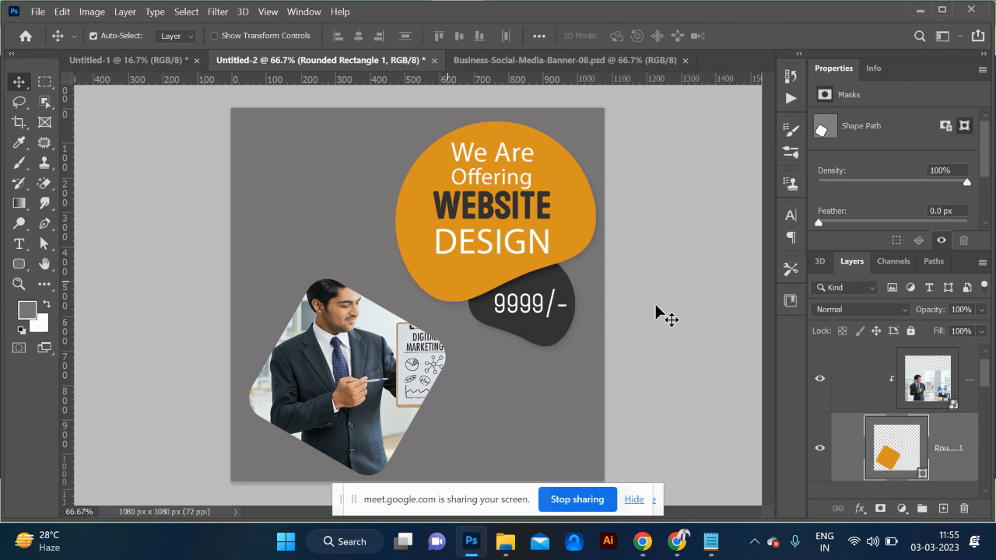
Step: Add an 11 px outside stroke in off-white f7e9e9 to the rounded square that masks the photo
left_click(931, 401)
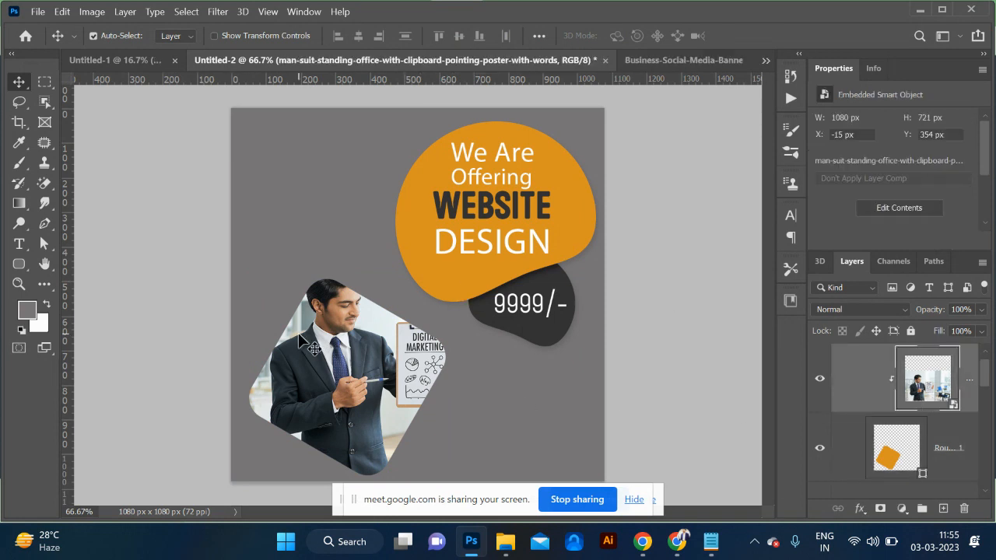
left_click(931, 440)
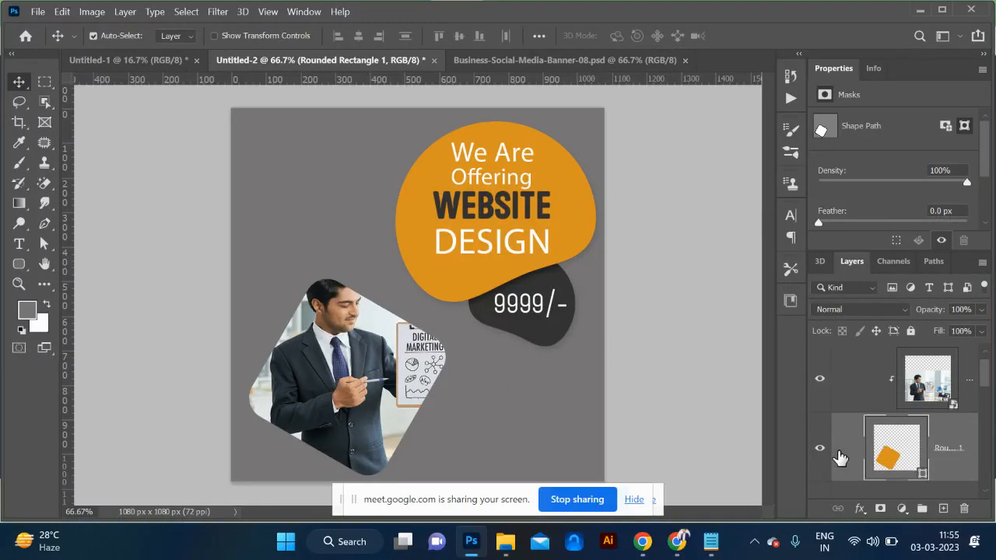
left_click(861, 518)
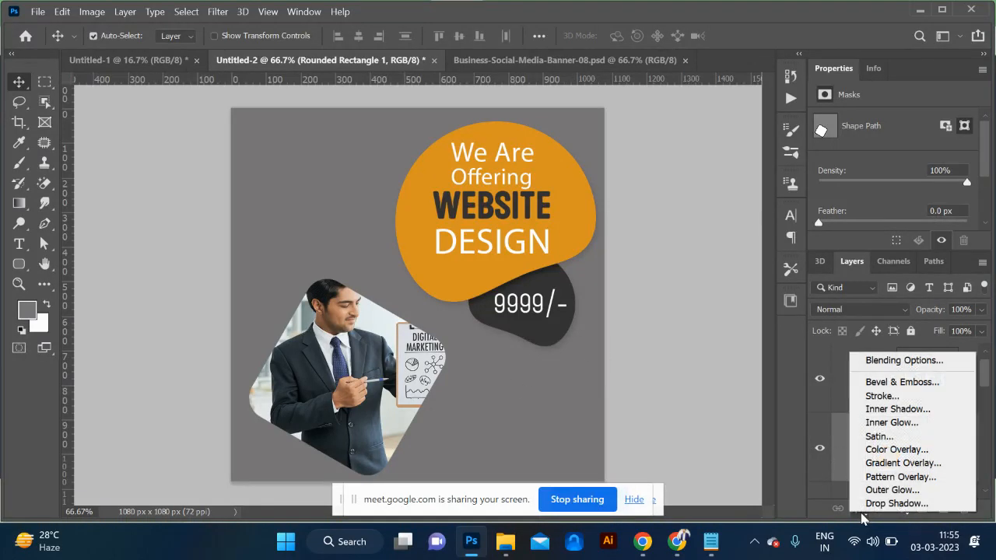
left_click(900, 398)
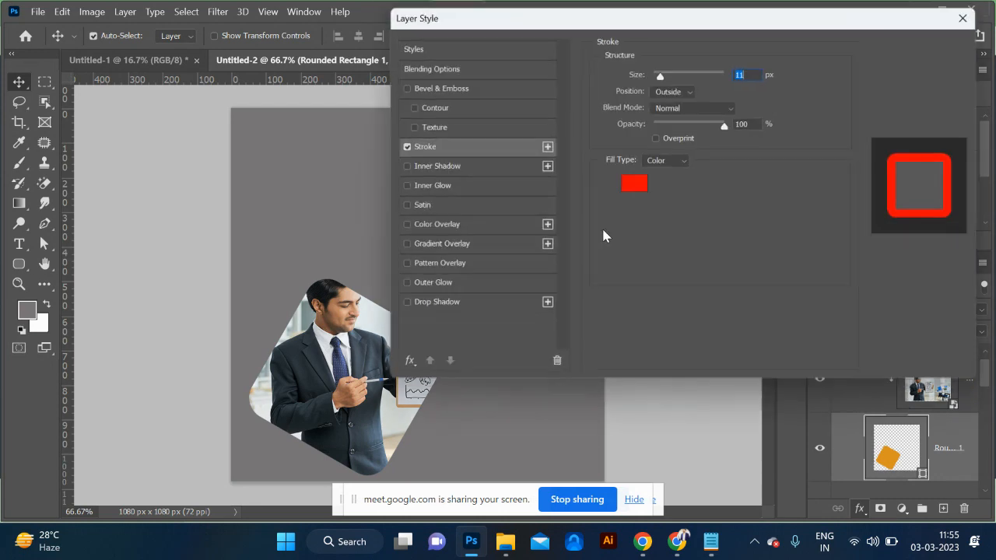
left_click_drag(590, 16, 824, 61)
left_click(871, 230)
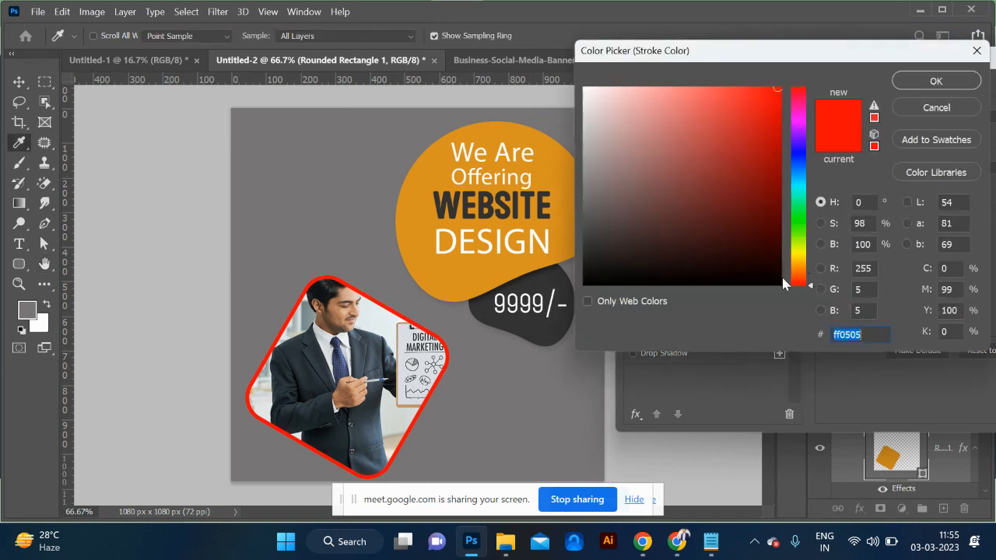
left_click(660, 277)
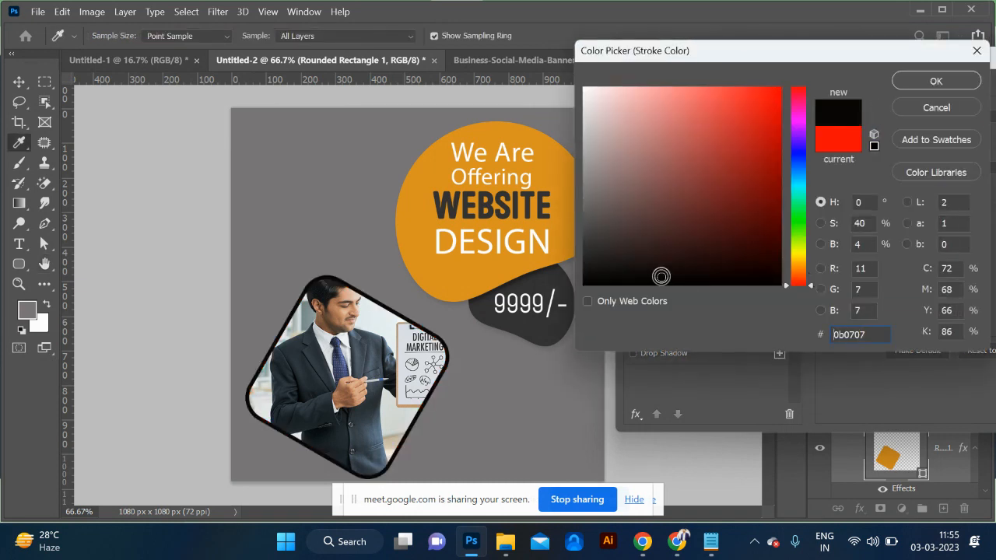
left_click(593, 93)
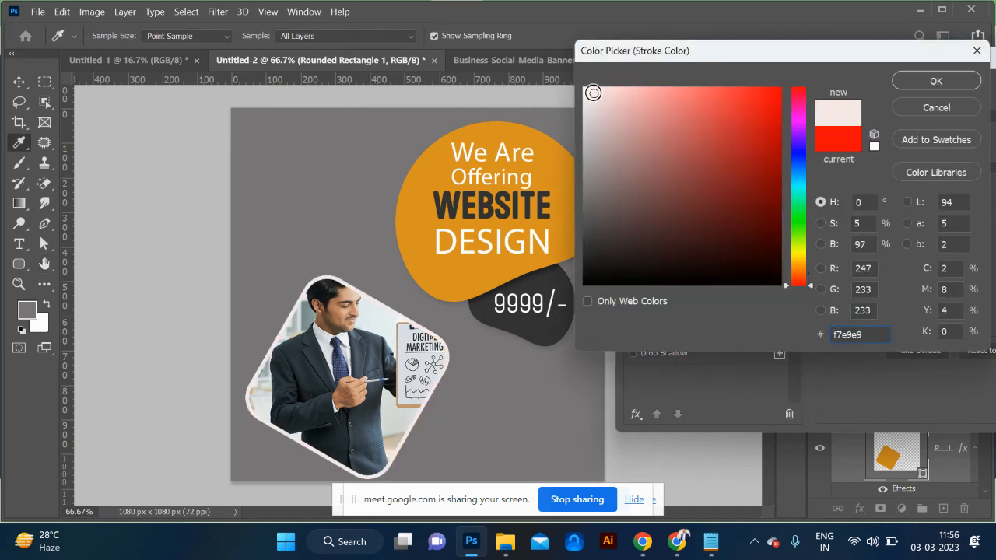
left_click(936, 82)
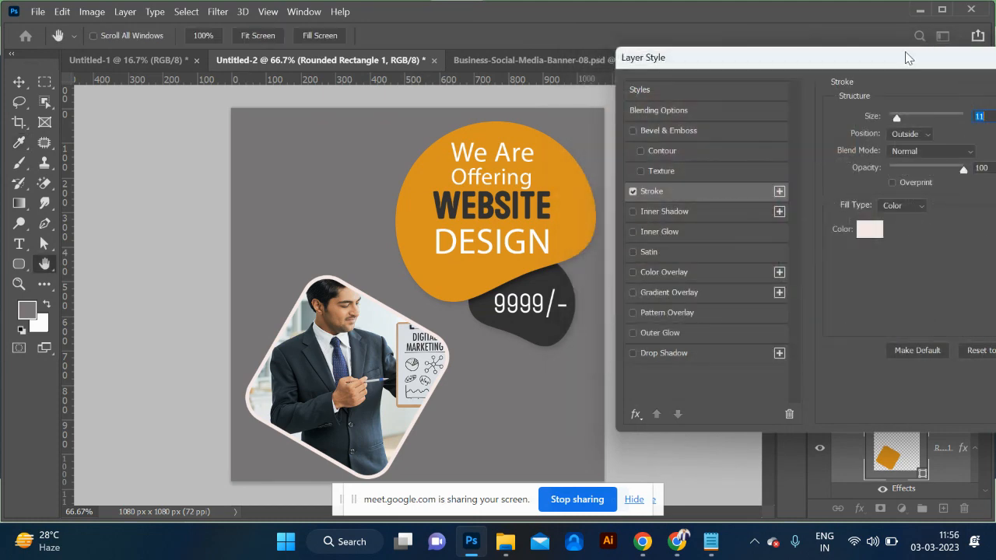
left_click_drag(903, 61, 667, 22)
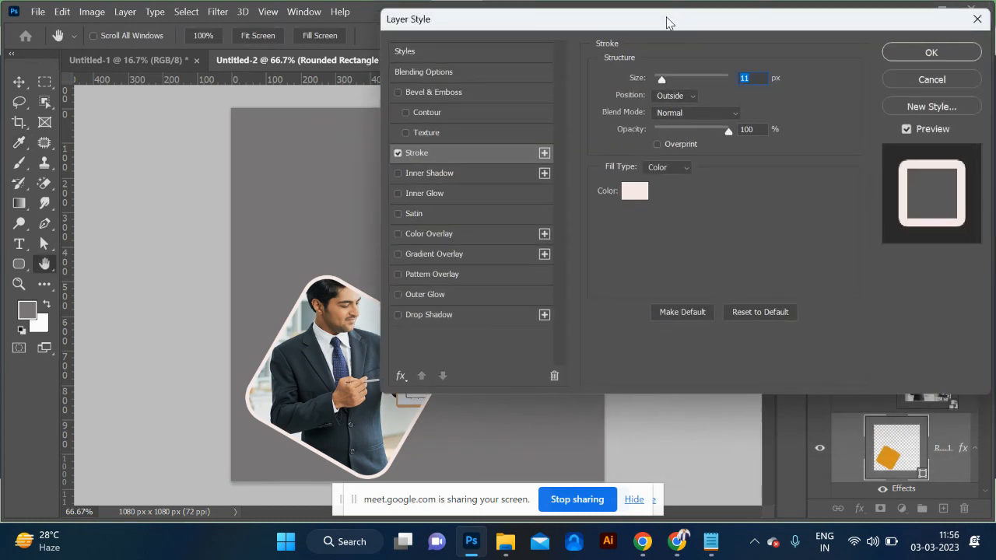
left_click(926, 53)
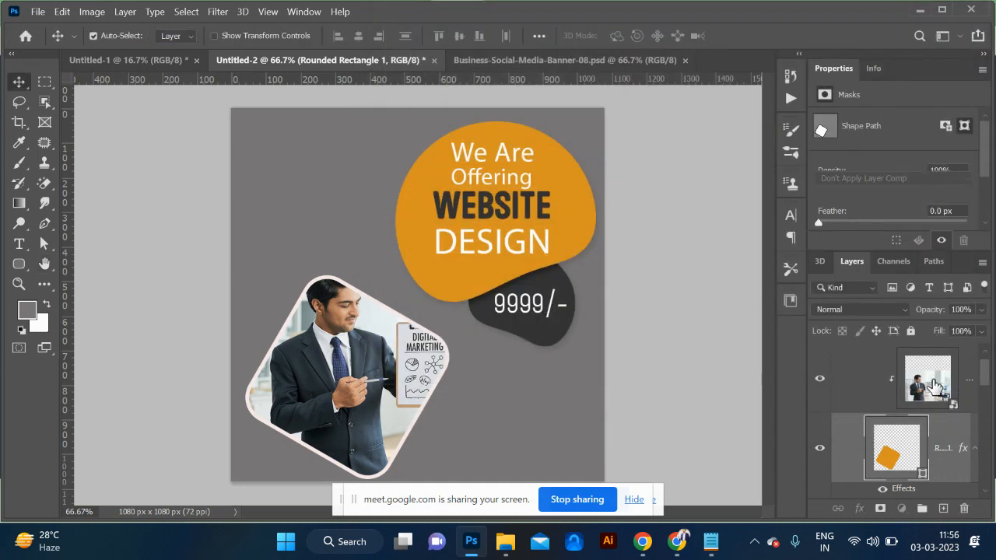
Step: Select the man's head in the clipped photo with the Object Selection tool and copy it to a new unclipped layer above the frame
left_click(934, 385)
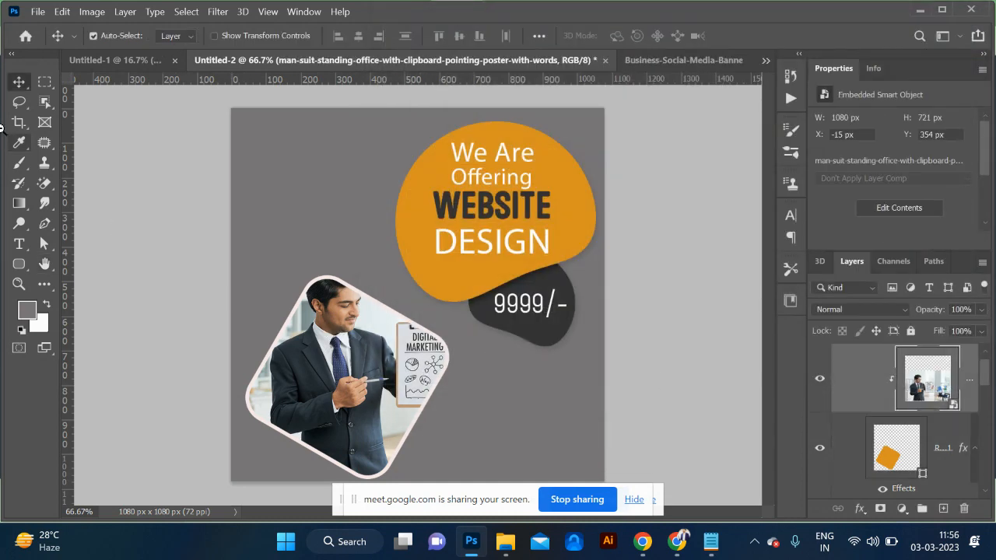
left_click(44, 103)
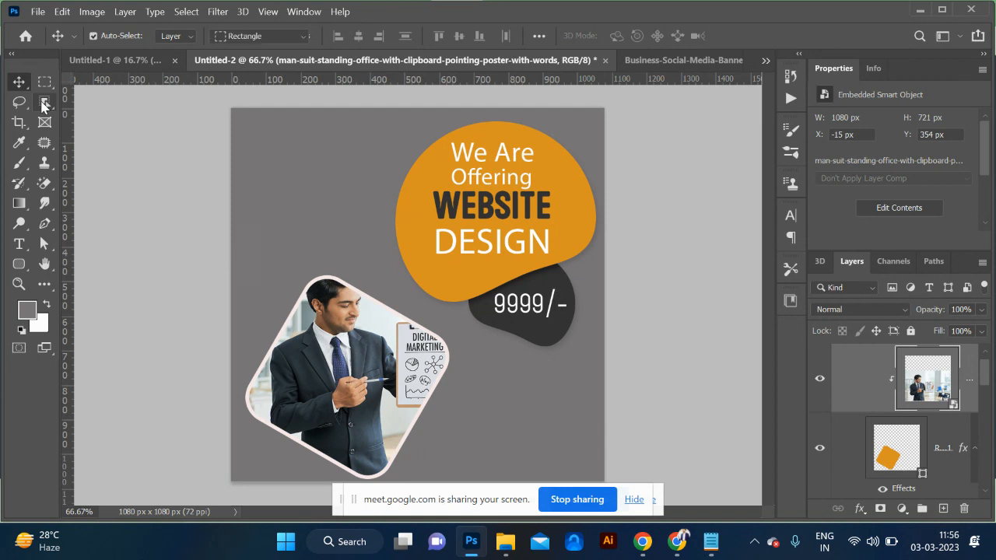
left_click(45, 103)
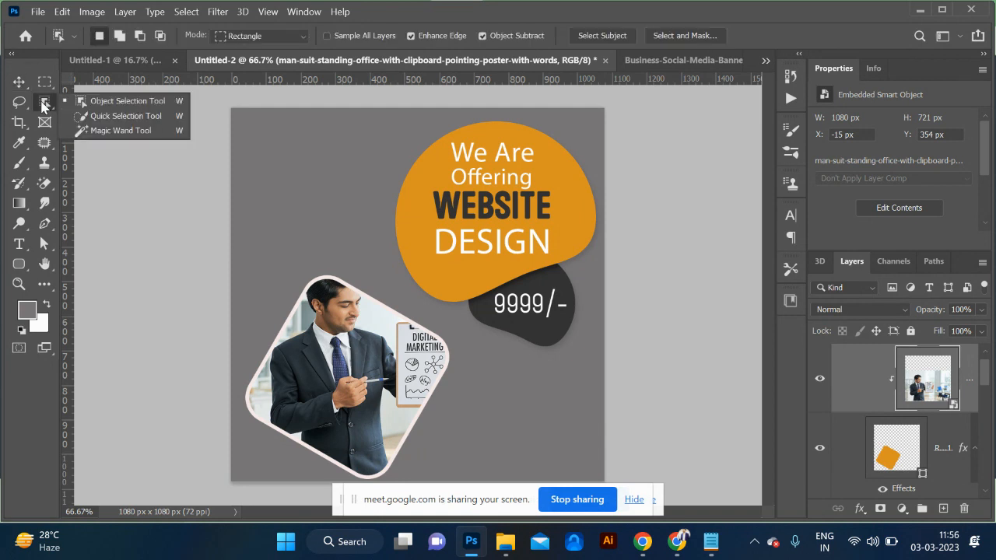
left_click(90, 103)
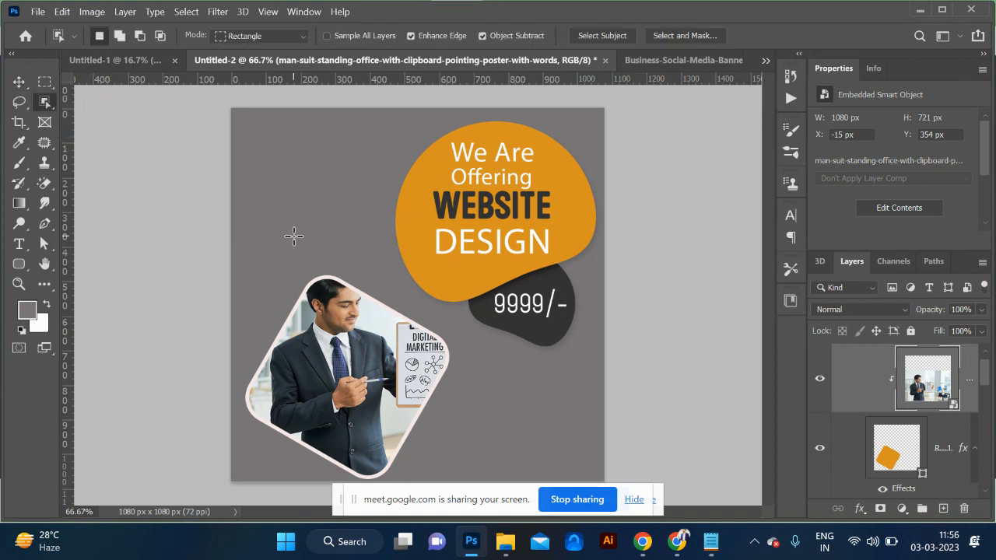
left_click_drag(293, 236, 375, 342)
key("ctrl+j")
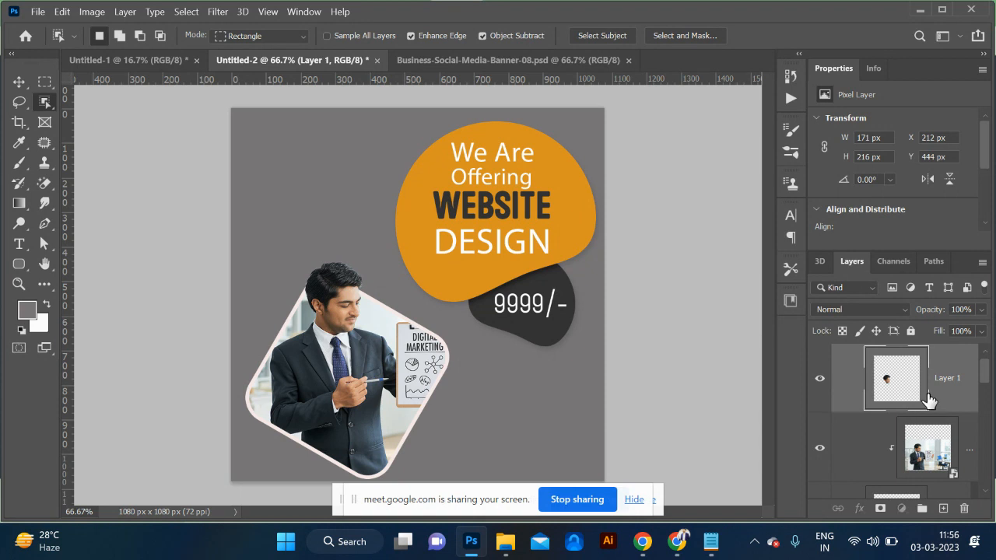
Step: Select the clipboard and the hand holding it in the photo layer, and copy them to a new layer outside the rounded frame
left_click(941, 459)
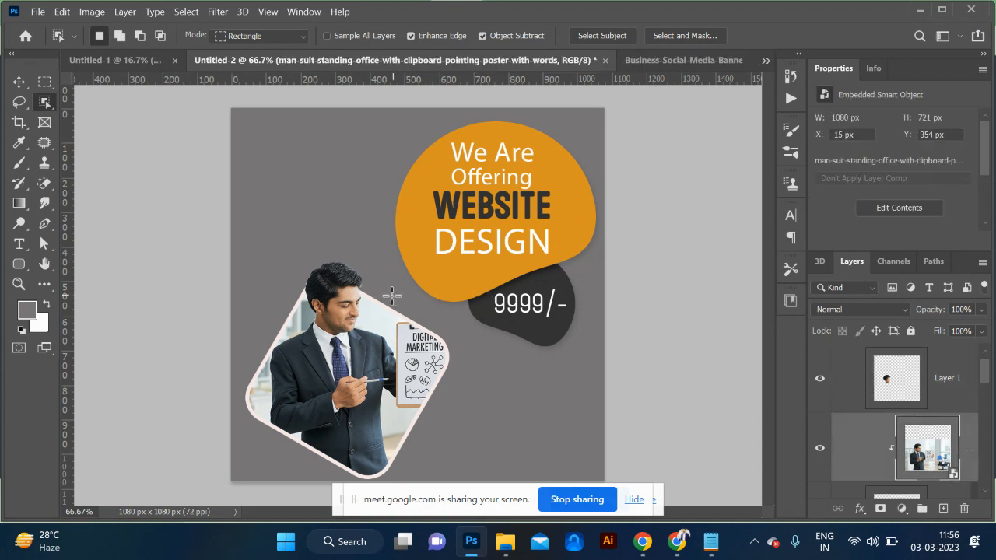
left_click_drag(389, 296, 472, 422)
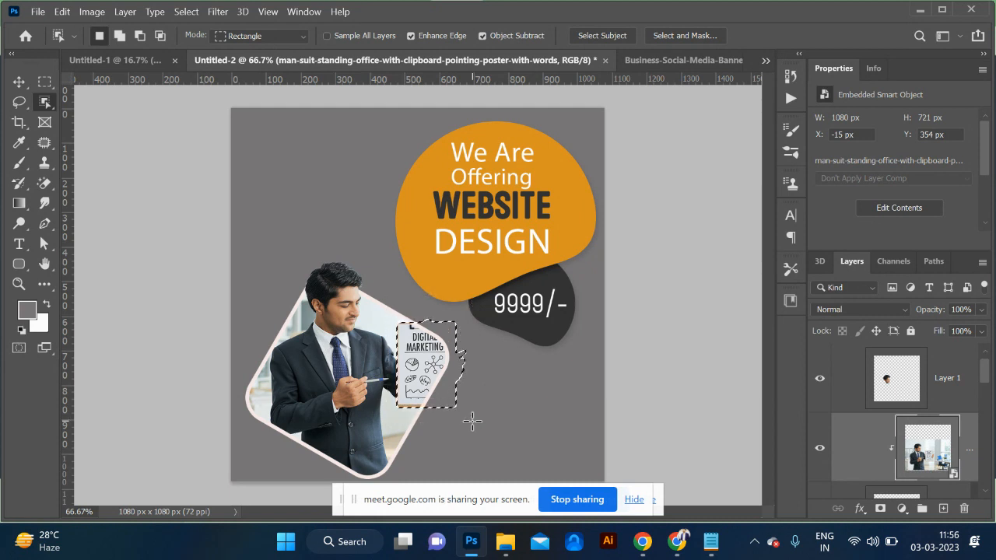
key("ctrl+j")
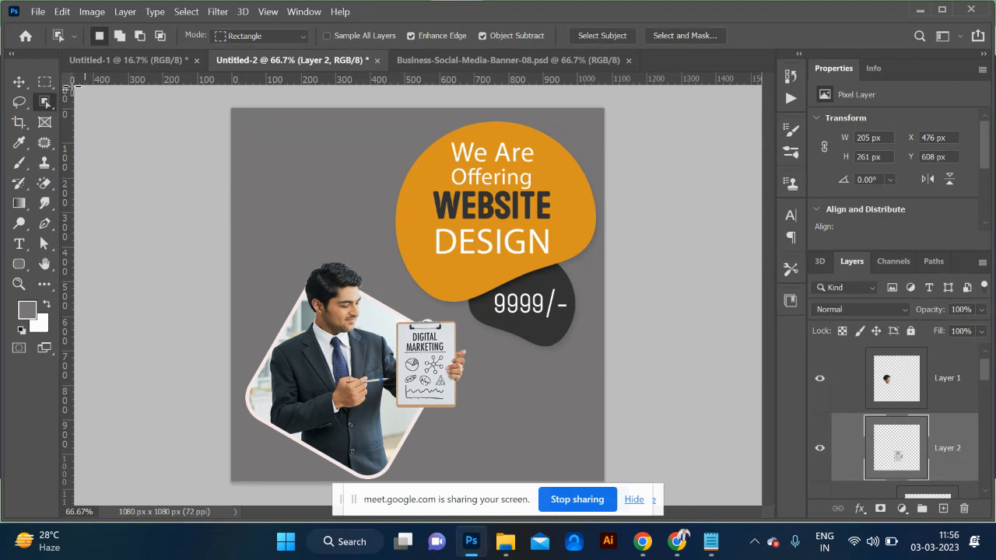
left_click(19, 82)
left_click(482, 210)
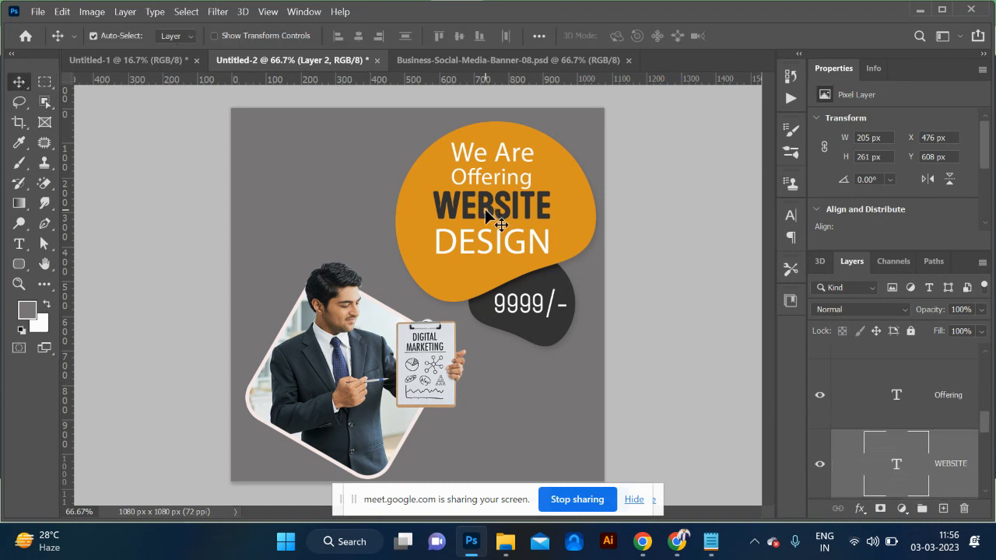
left_click_drag(620, 152, 516, 315)
key("ctrl+t")
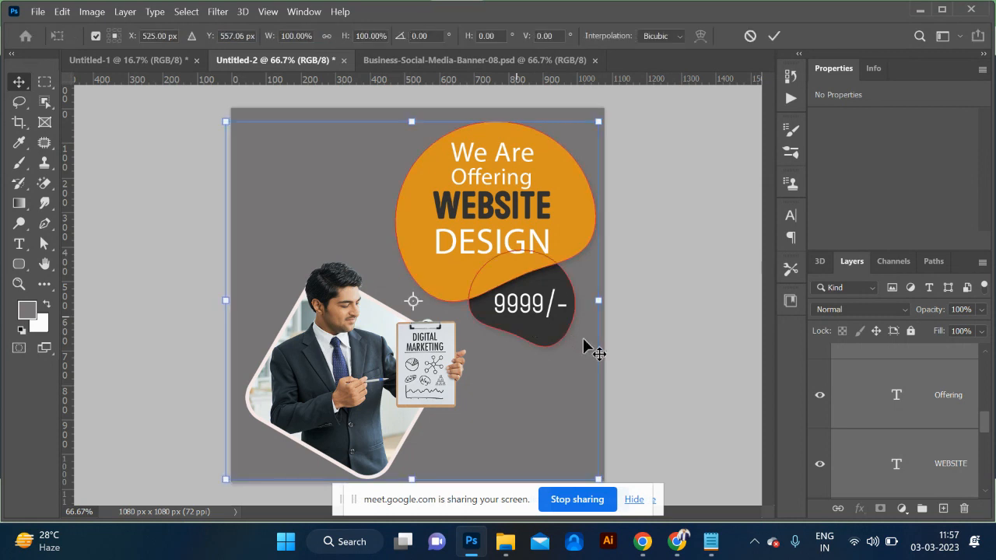
key("Return")
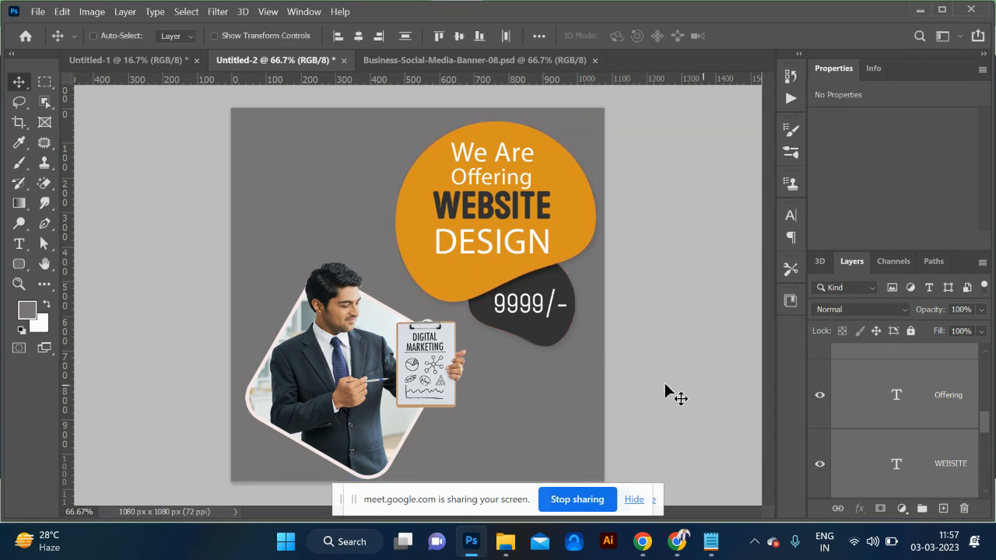
key("ctrl+t")
key("Return")
left_click_drag(628, 273, 496, 138)
left_click_drag(511, 211, 392, 169)
key("ctrl+z")
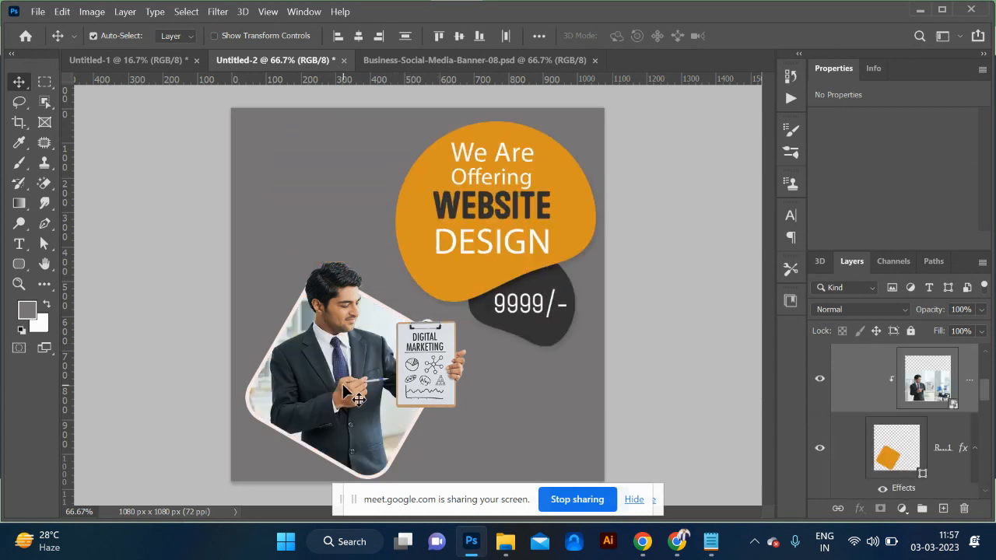
Step: Scale the orange and dark blobs with their headline text to about 74% and reposition them in the upper-right area of the banner
key("ctrl+t")
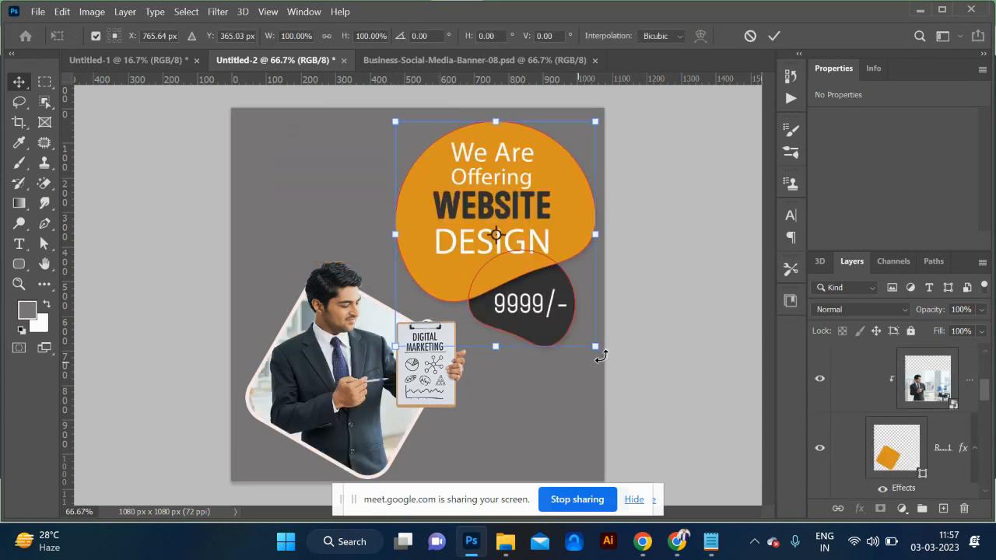
left_click_drag(596, 348, 544, 285)
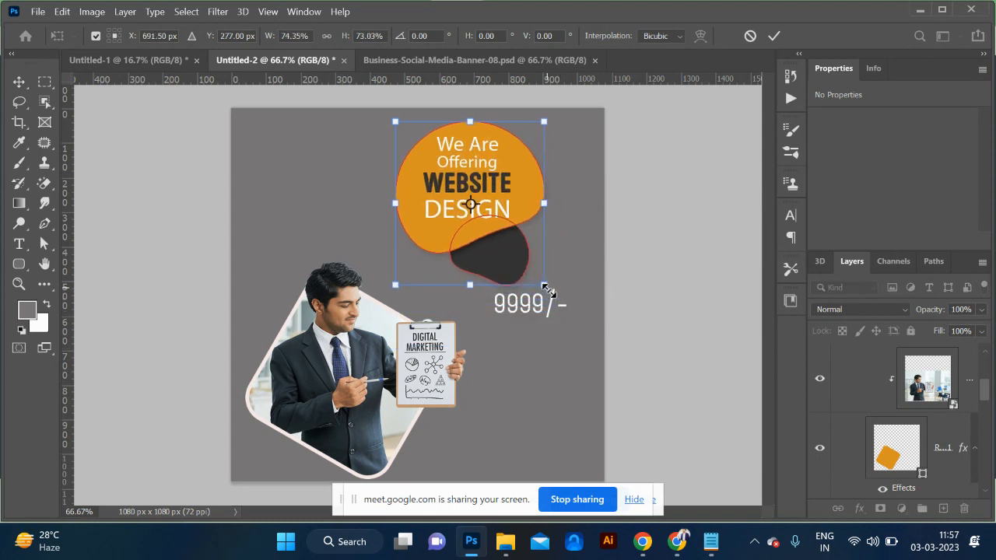
left_click_drag(502, 254, 527, 267)
key("Return")
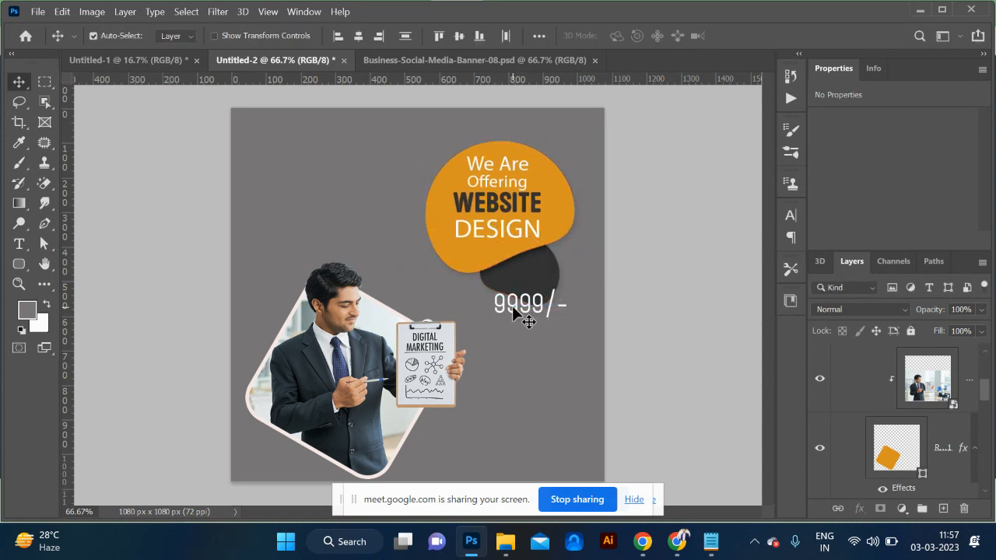
Step: Move the 9999/- price text onto the dark blob and scale it to about 83%
left_click_drag(512, 306, 514, 287)
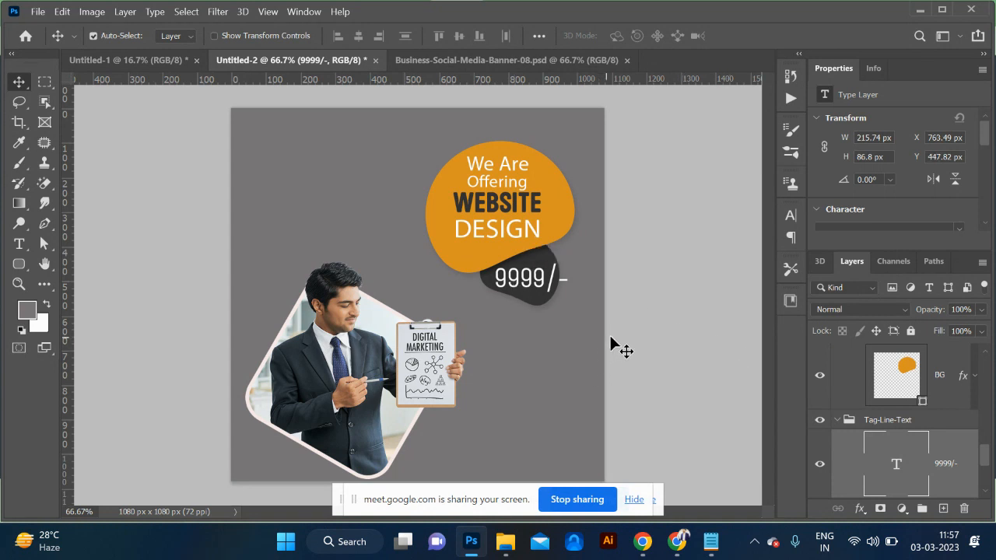
key("ctrl+t")
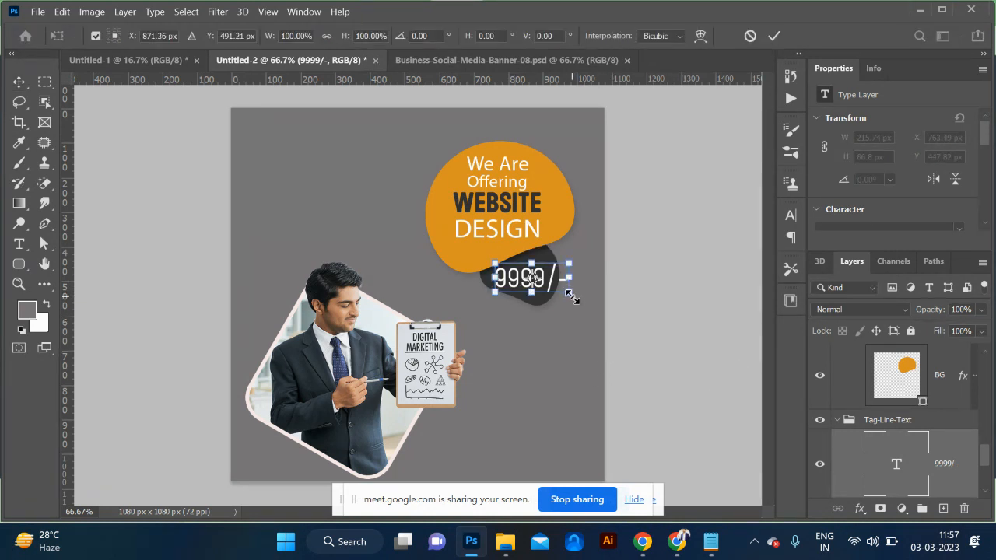
left_click_drag(568, 290, 564, 290)
left_click_drag(559, 289, 562, 292)
key("Return")
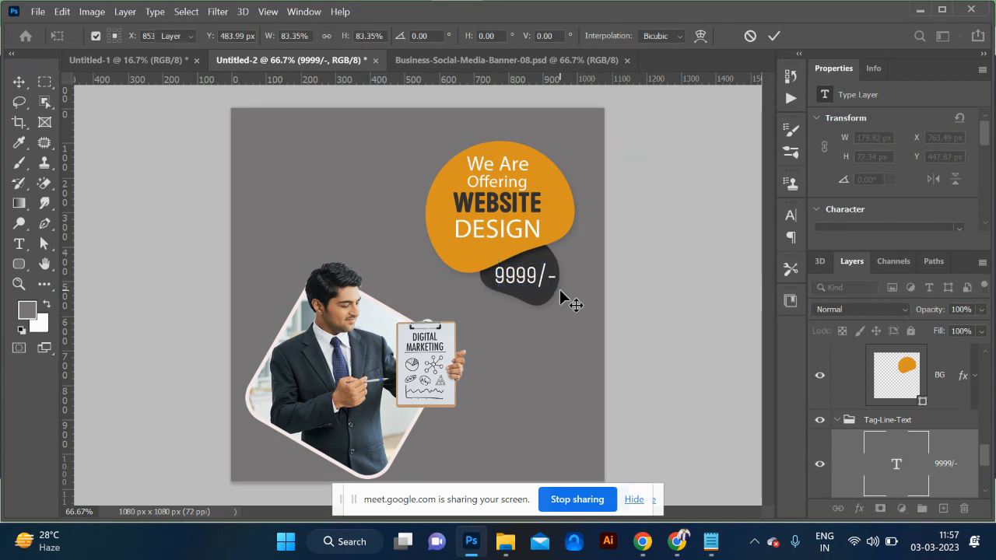
Step: Select all layers of the framed businessman photo, enlarge them together to about 118.7% and reposition them in the banner's lower-left area
left_click_drag(207, 239, 380, 436)
key("ctrl+t")
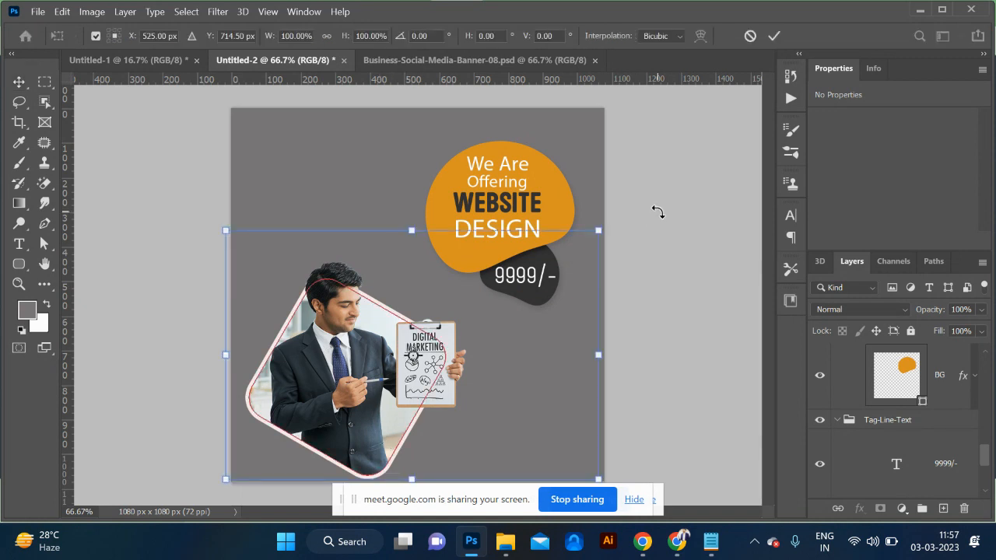
left_click_drag(602, 232, 638, 207)
key("ctrl+z")
key("Escape")
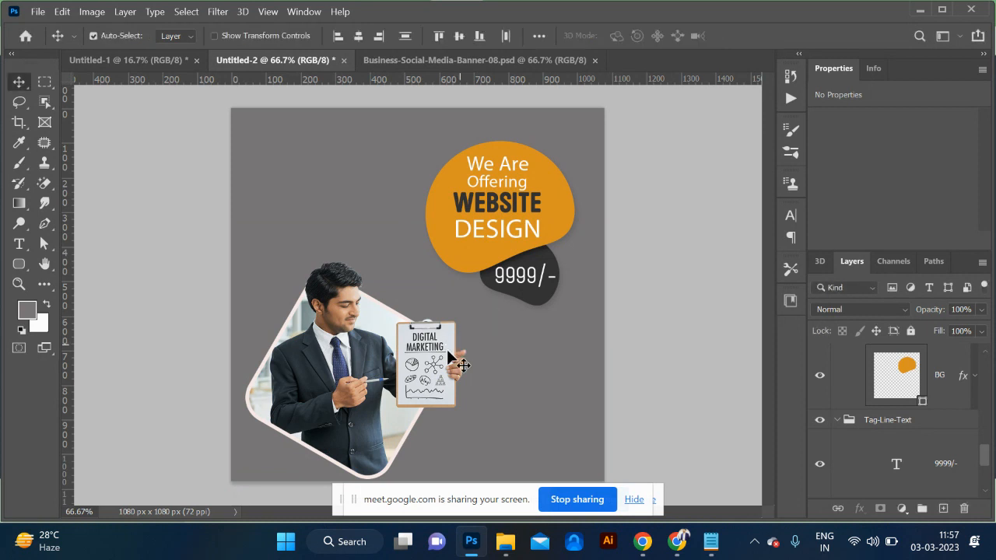
key("ctrl+t")
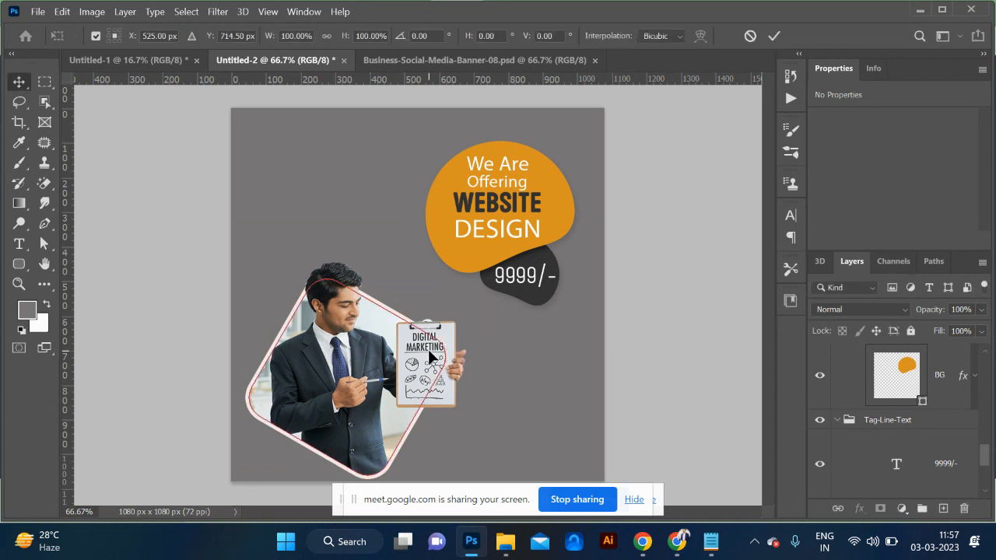
left_click_drag(603, 227, 668, 168)
left_click_drag(432, 379, 420, 368)
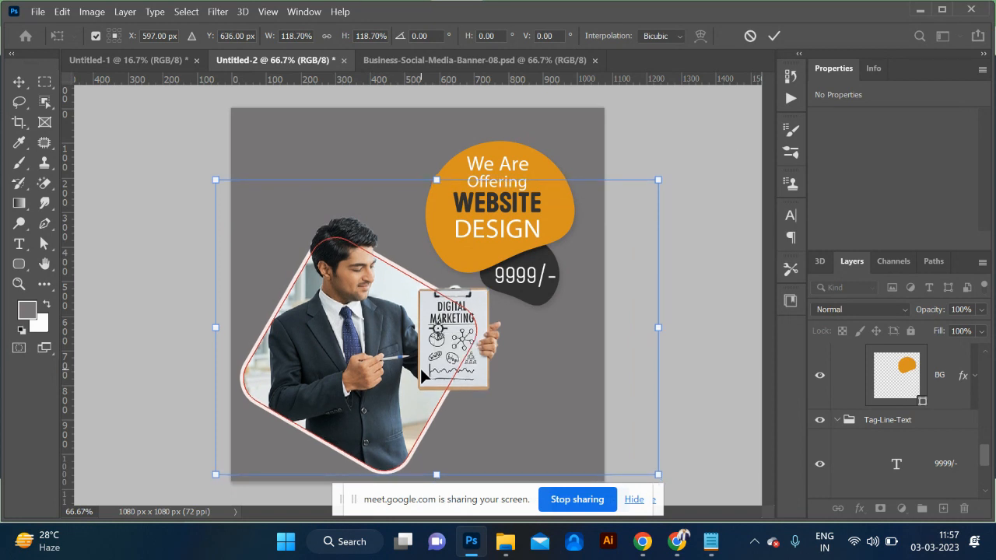
key("Return")
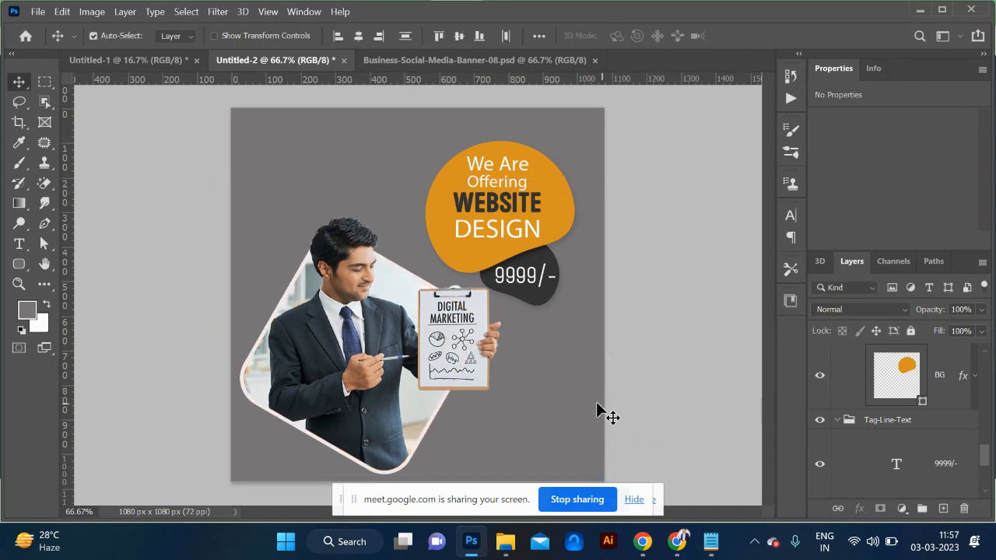
Step: Fill the Background layer with the pale blue-white sampled from the photo's backdrop
left_click(576, 417)
scroll(851, 423, "down", 2)
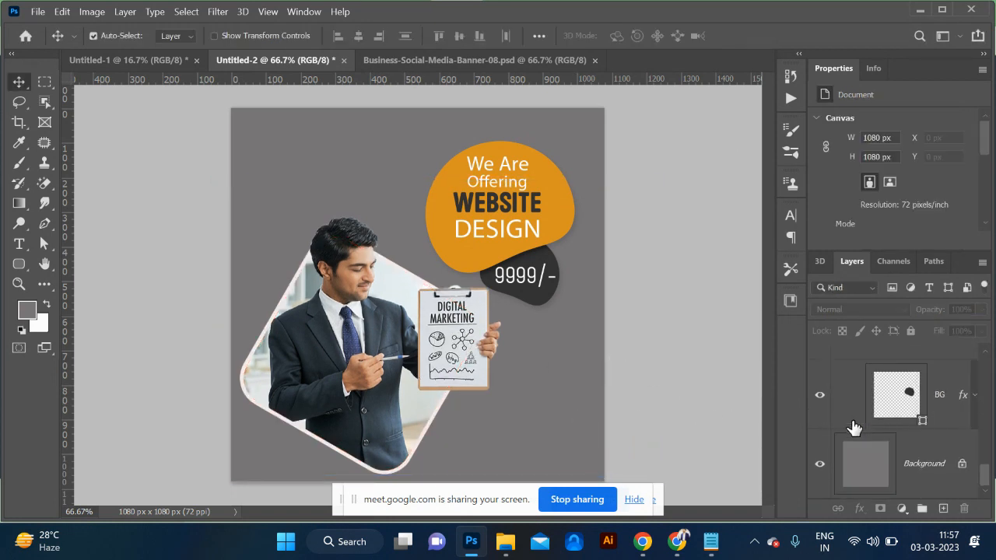
left_click(876, 469)
key("i")
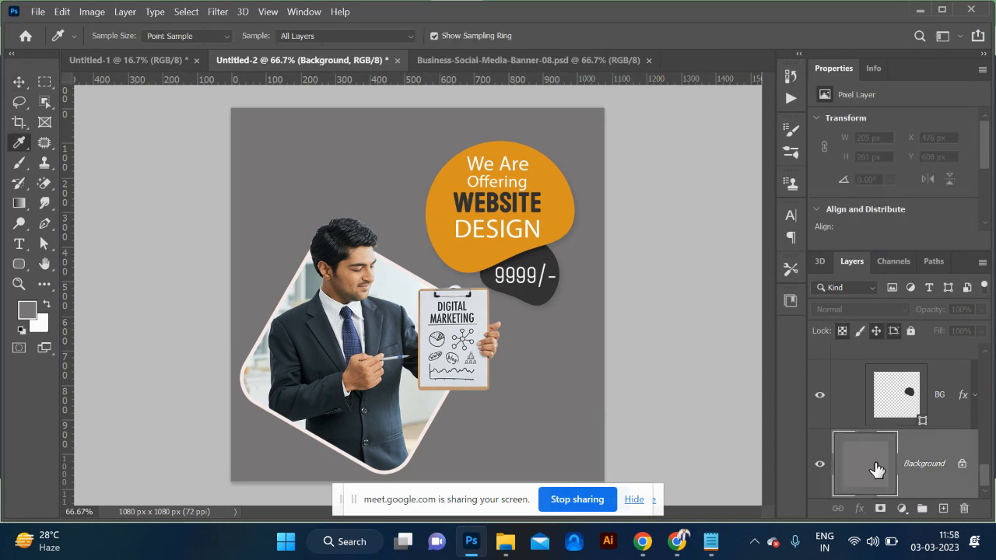
left_click(391, 285)
key("alt+BackSpace")
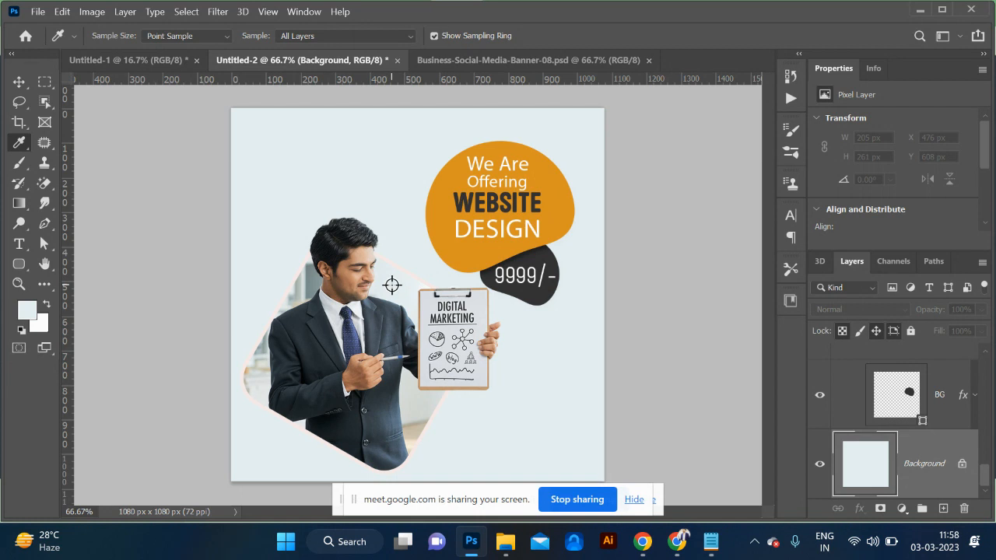
Step: Set the foreground colour to the darker grey-blue bcced2 and refill the Background layer with it
left_click(26, 313)
left_click(605, 123)
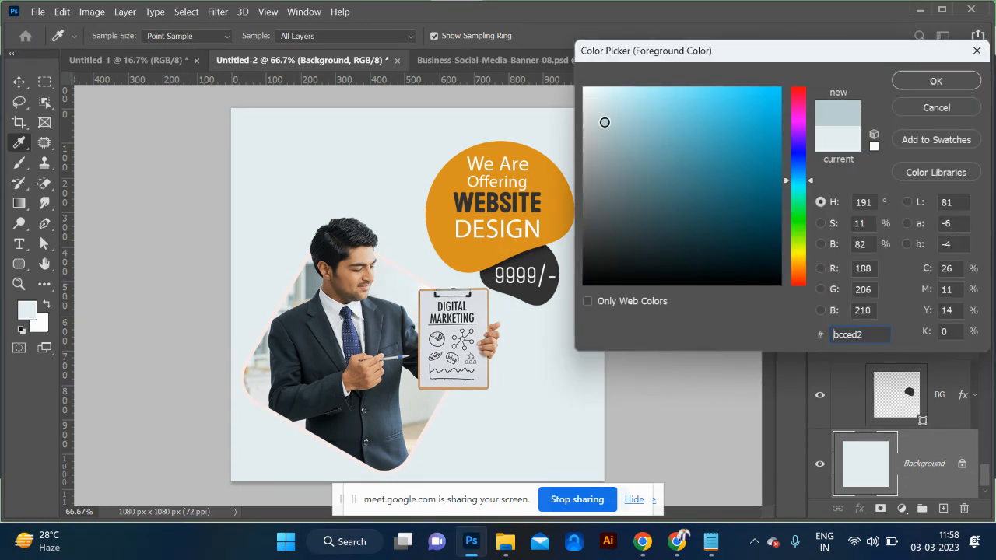
left_click(921, 85)
key("alt+BackSpace")
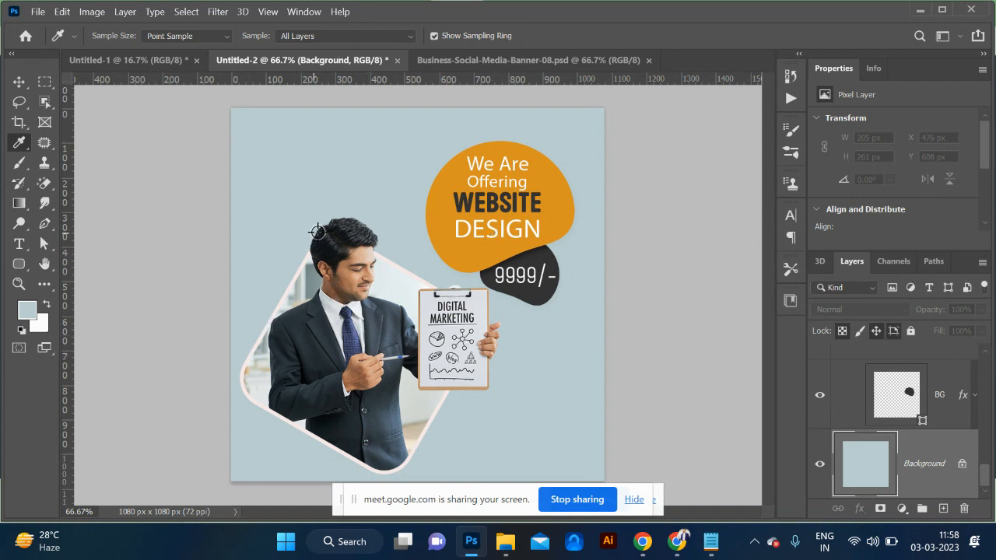
Step: Try moving the clipboard cut-out away from the businessman photo, and undo the move
left_click(18, 81)
key("ctrl+j")
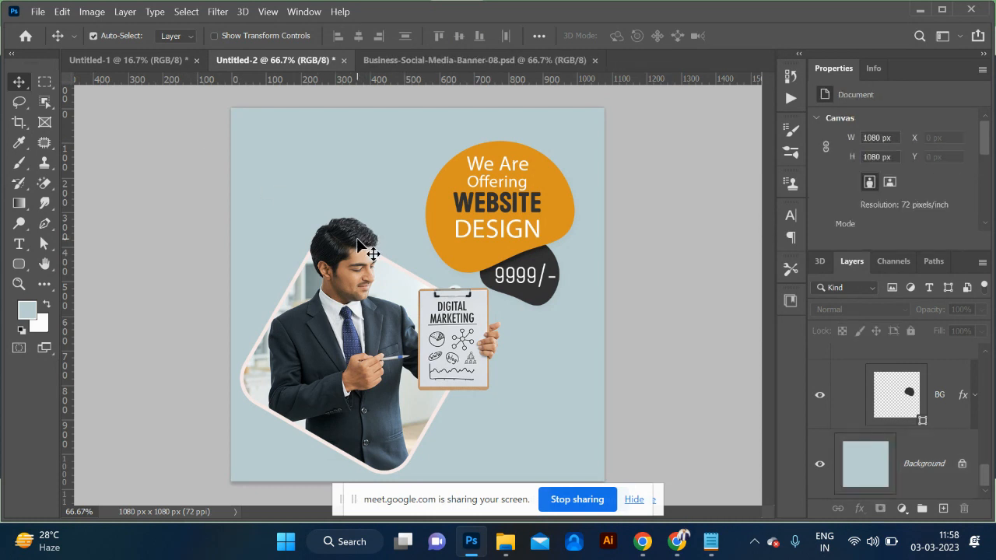
left_click_drag(365, 234, 376, 258)
left_click(493, 307)
left_click_drag(453, 321, 519, 343)
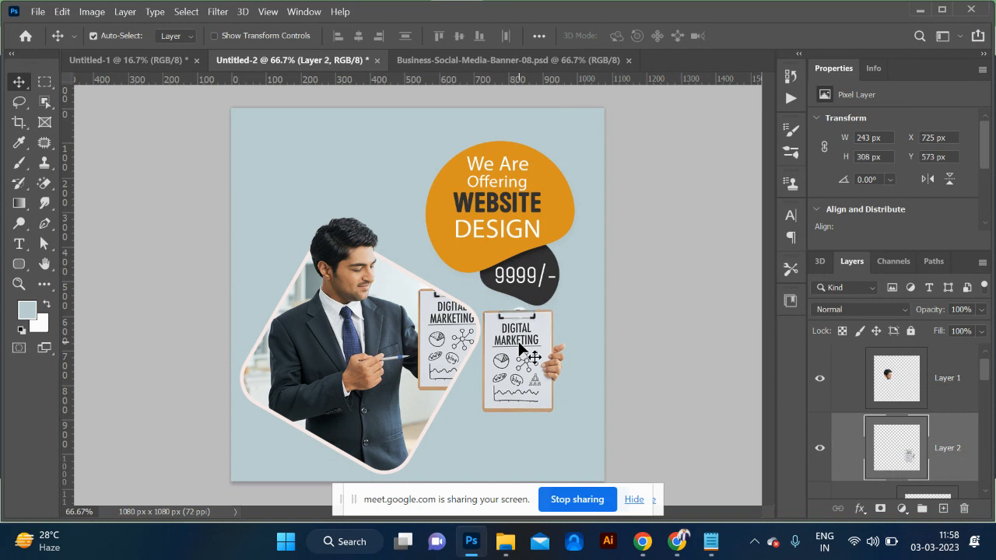
key("ctrl+z")
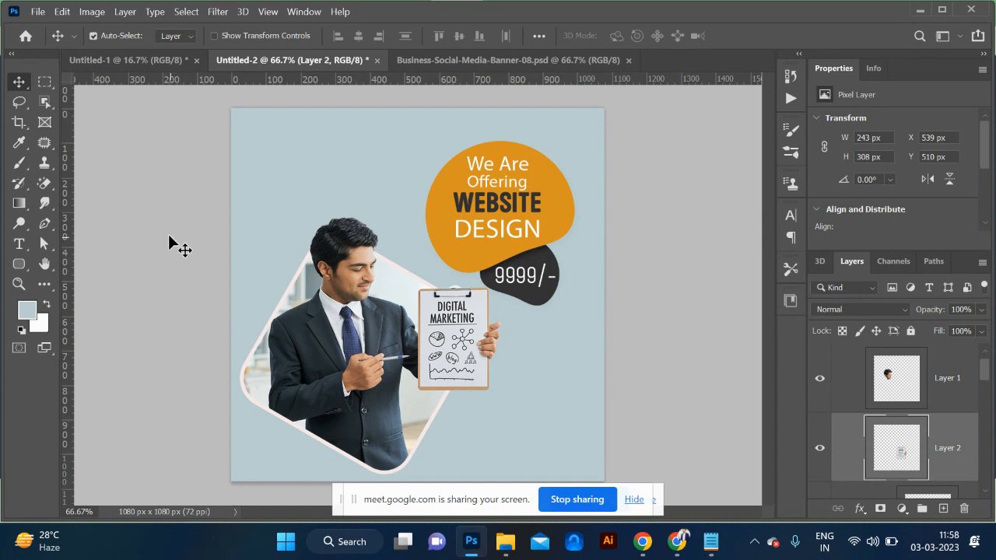
Step: Select all businessman photo layers, shift them slightly up and left, and convert them to a single smart object
left_click_drag(219, 210, 442, 399)
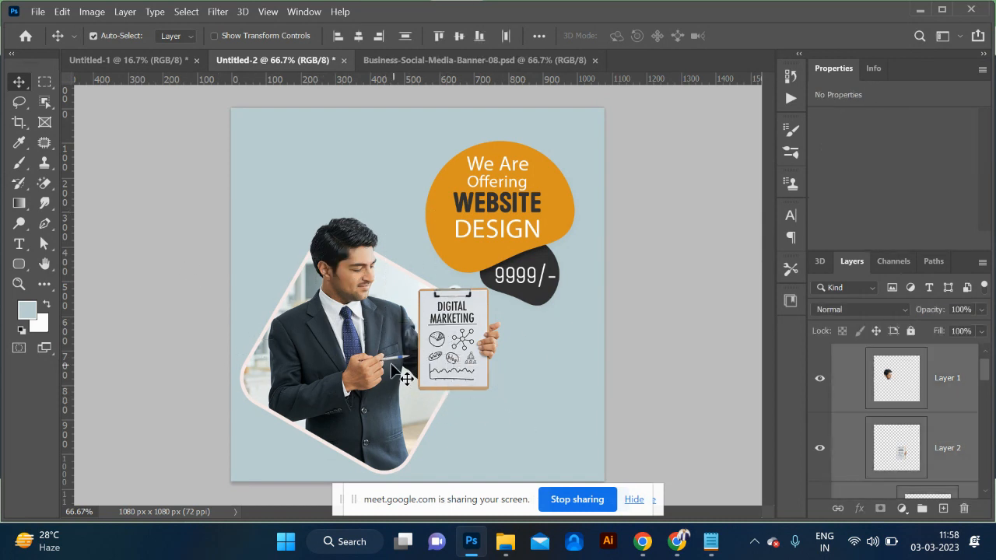
left_click_drag(388, 360, 384, 329)
key("ctrl+z")
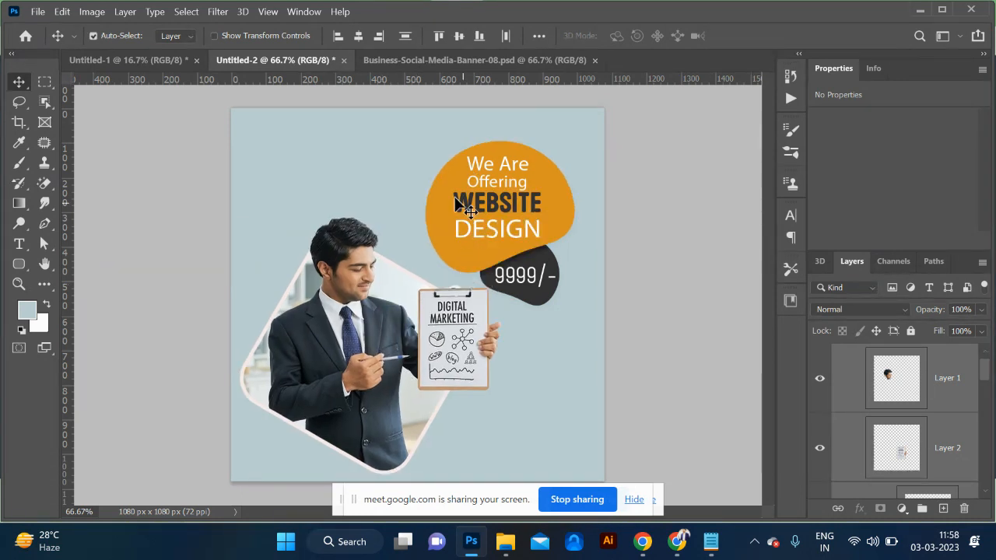
left_click_drag(427, 276, 337, 274)
key("ctrl+z")
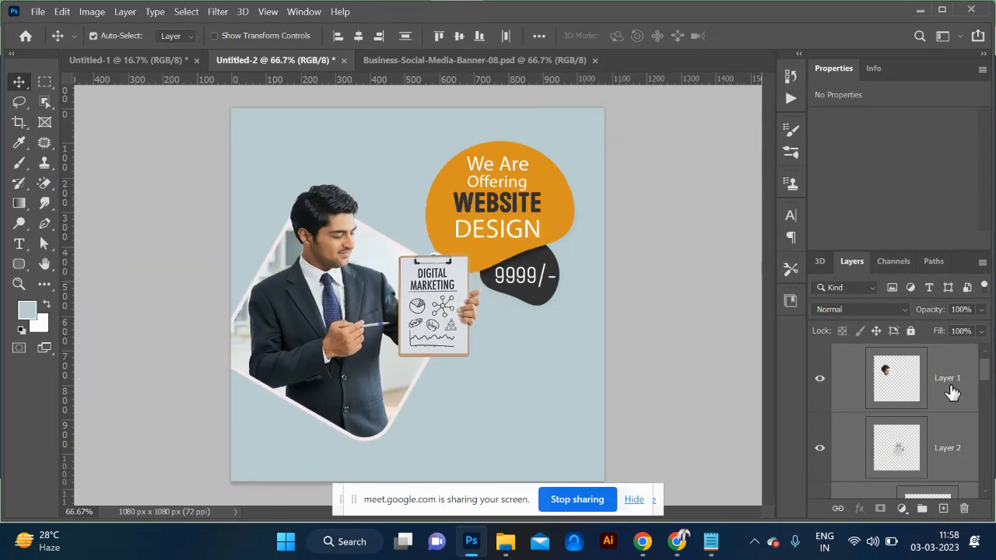
right_click(950, 385)
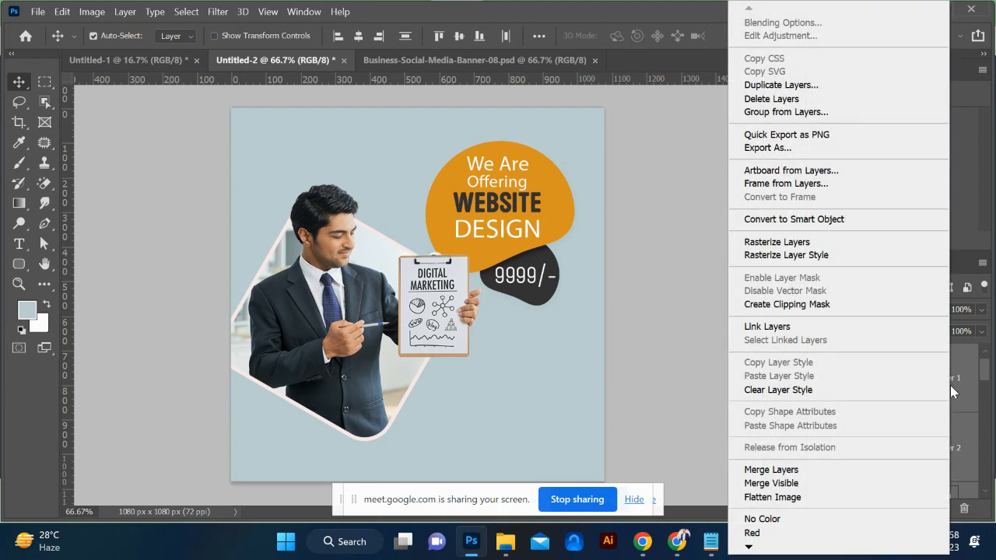
left_click(856, 225)
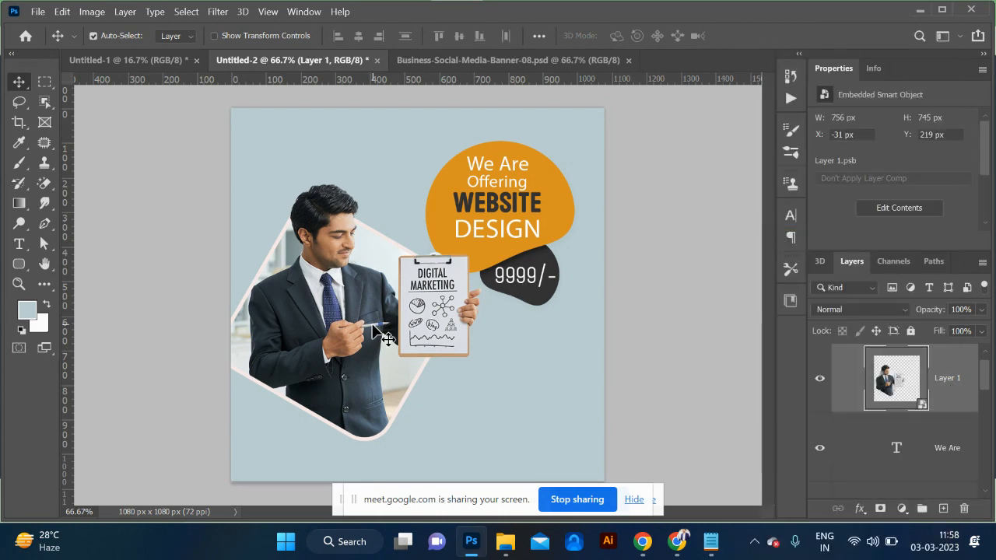
Step: Scale the businessman smart object to about 107.1% and move it down so its frame touches the canvas's left edge
left_click_drag(410, 337, 384, 348)
key("ctrl+z")
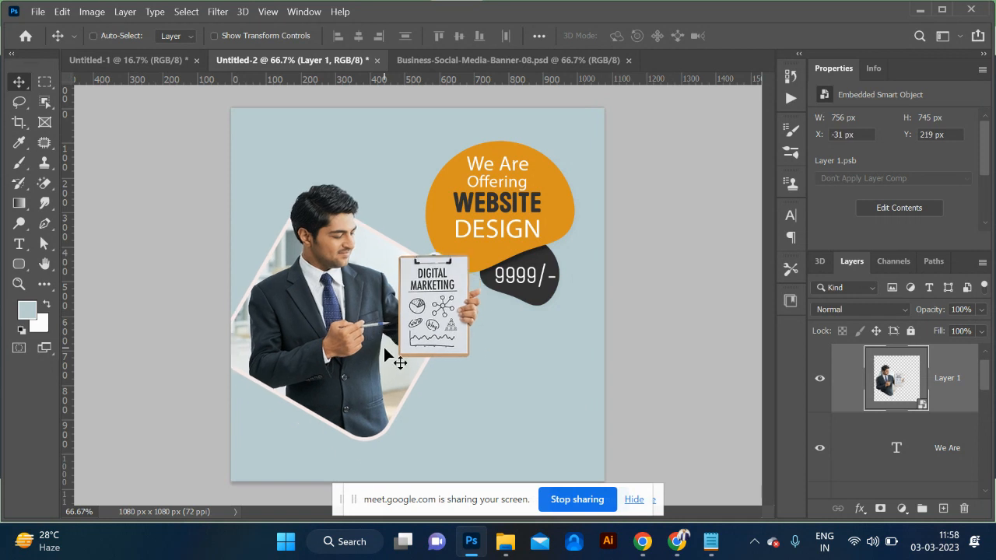
key("ctrl+t")
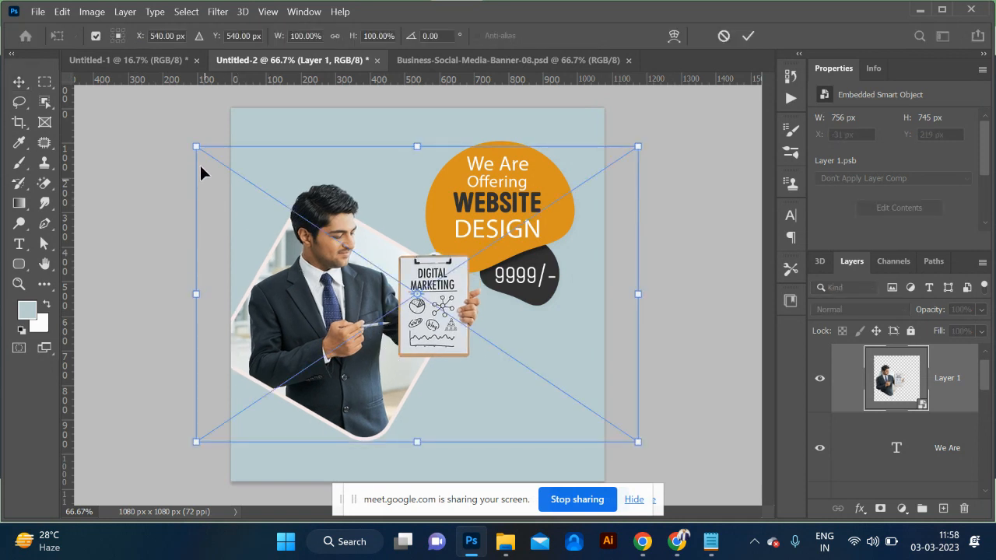
left_click_drag(195, 145, 165, 126)
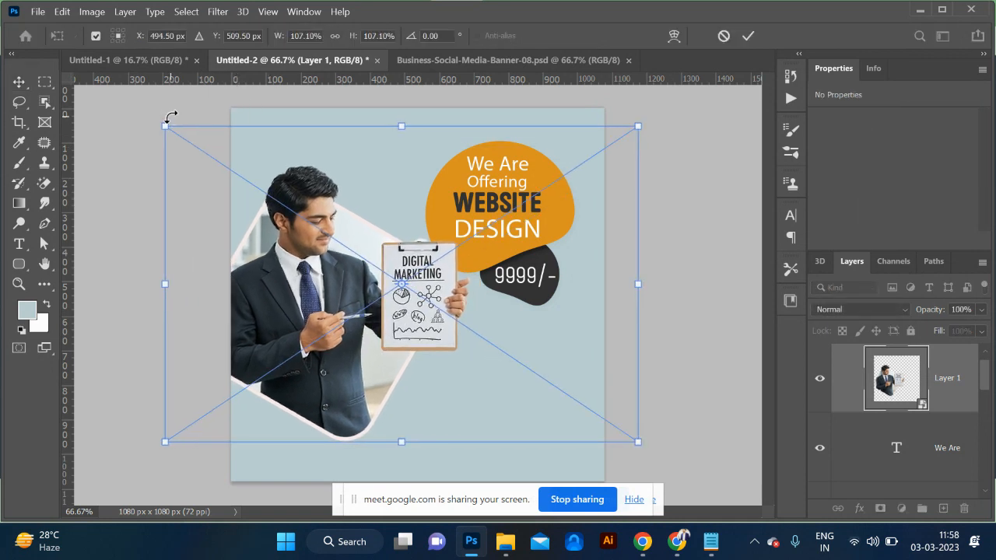
left_click_drag(330, 324, 364, 355)
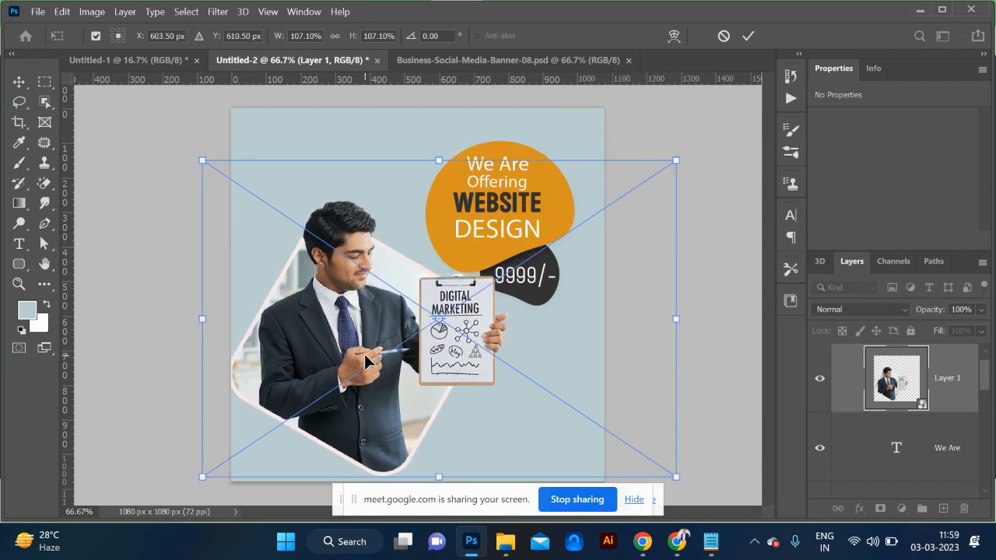
key("Return")
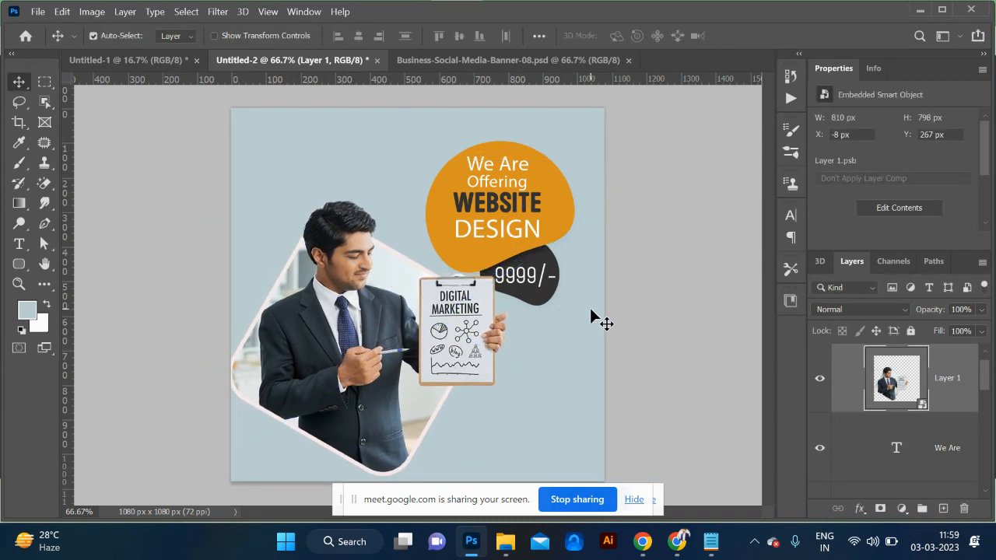
Step: Select both blobs with the headline and price text and move them slightly right, away from the clipboard
left_click_drag(591, 308, 515, 168)
left_click_drag(523, 205, 539, 205)
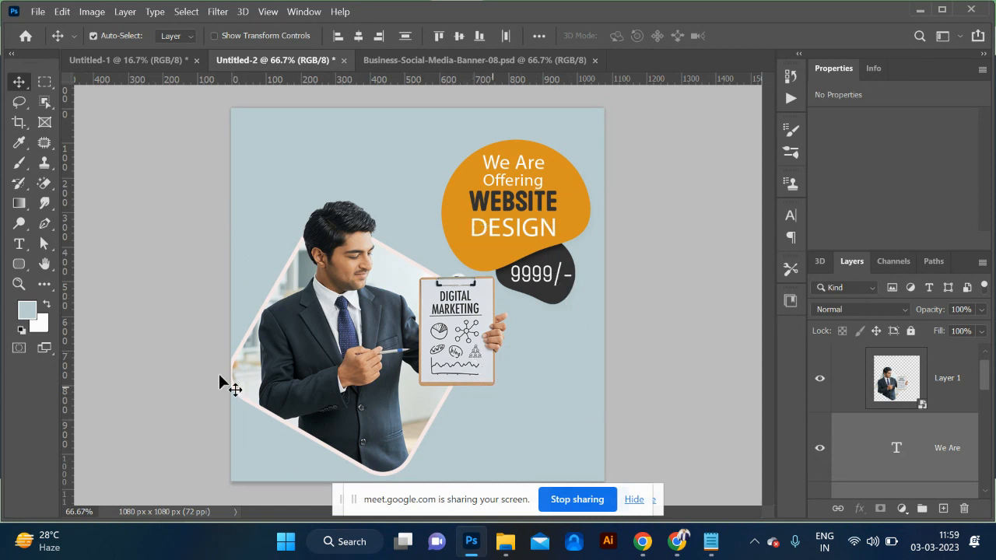
Step: Draw a rounded rectangle about 276 × 87 px below the clipboard and fill it with the price blob's dark colour
left_click(21, 264)
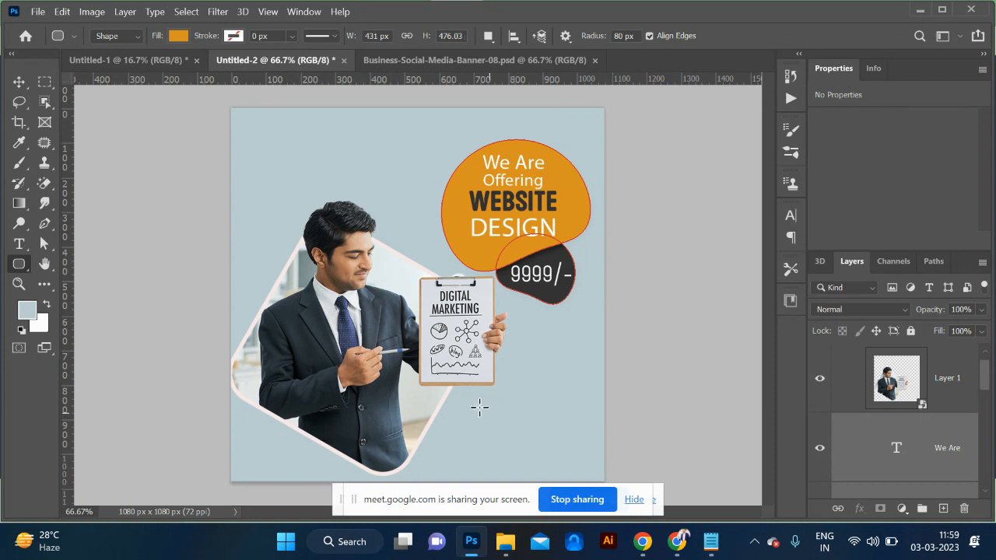
left_click_drag(495, 413, 564, 430)
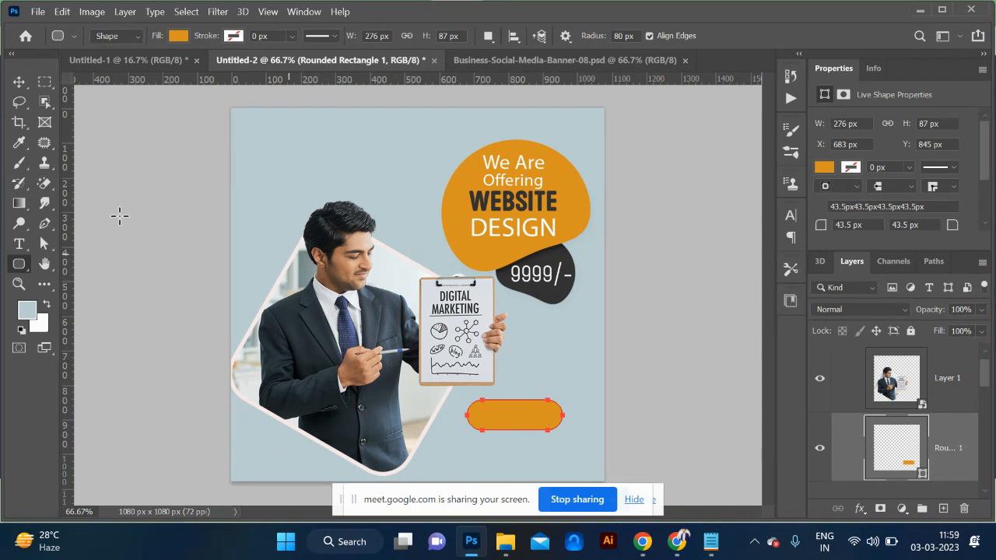
key("i")
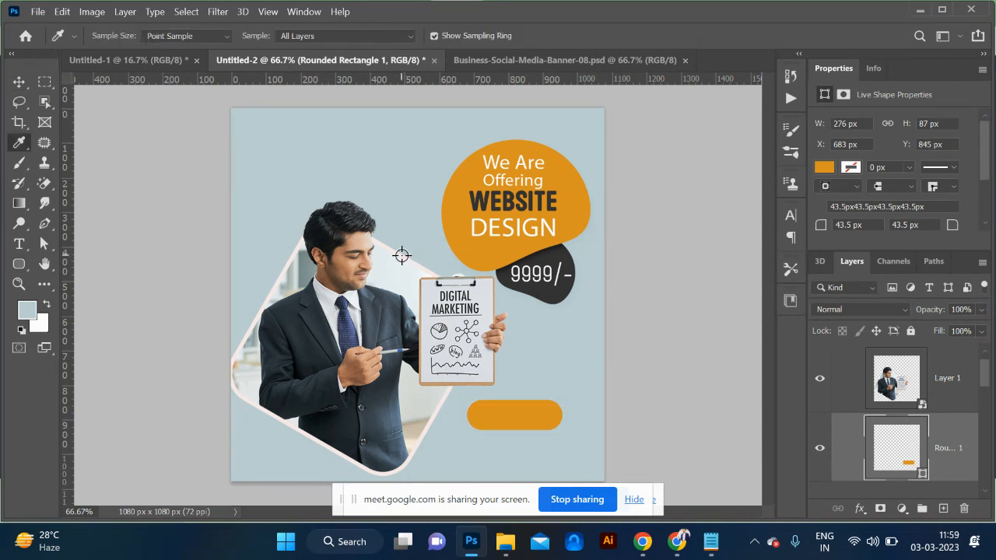
left_click(548, 252)
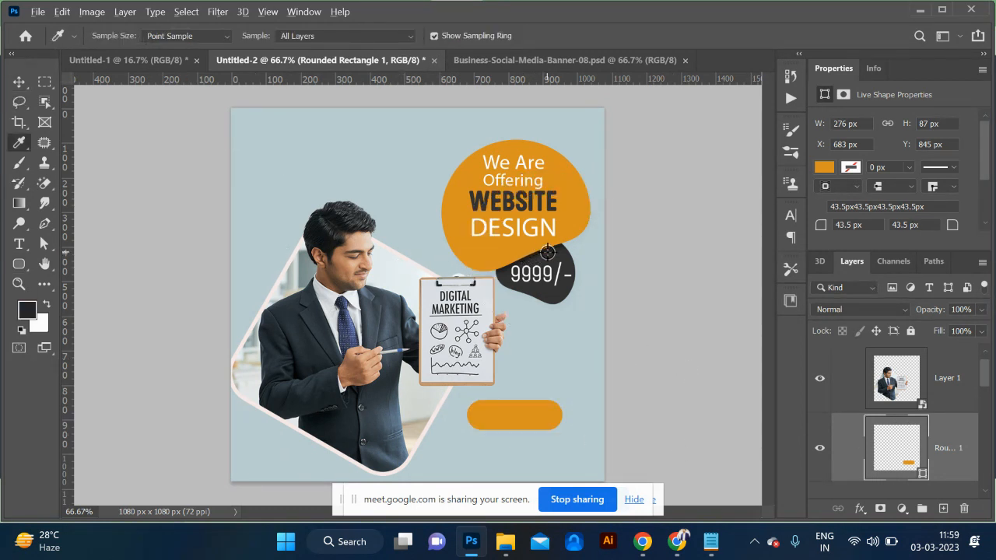
key("alt+BackSpace")
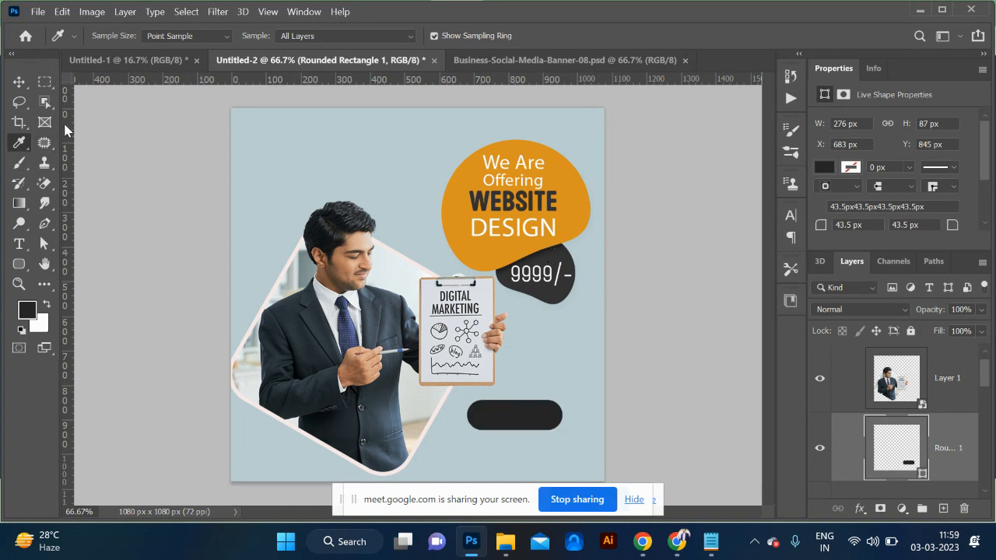
left_click(19, 81)
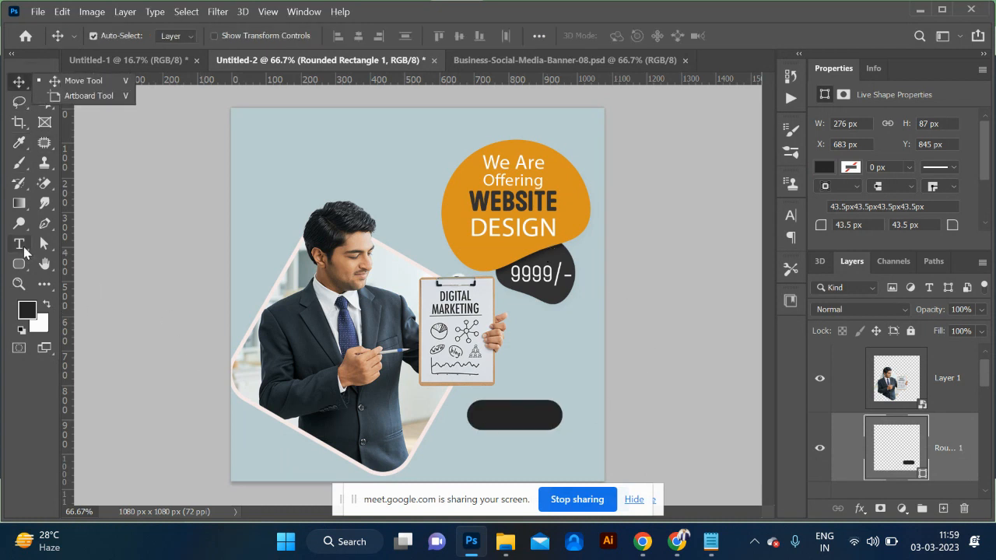
Step: Add the text "APPLY NOW" in capitals on the empty background above the businessman
left_click(19, 244)
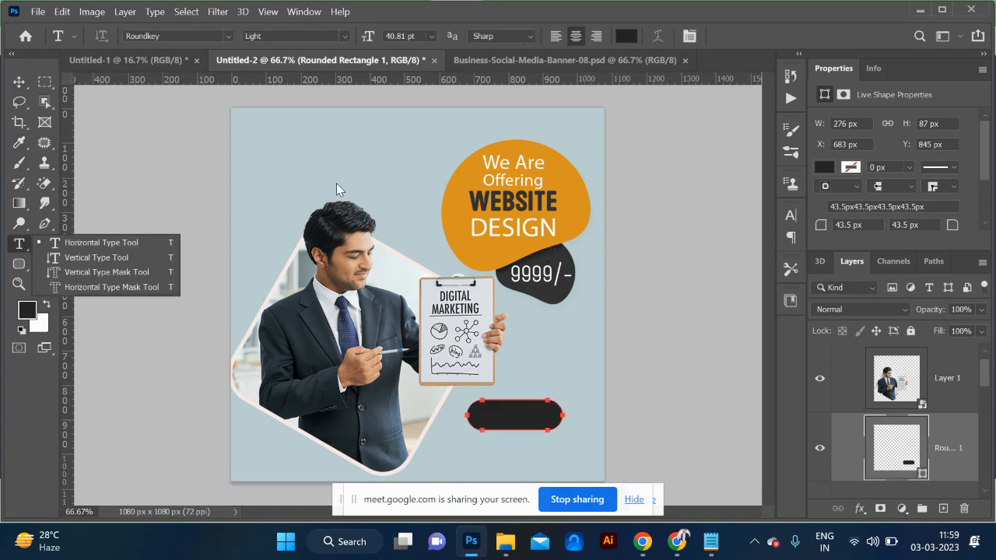
key("Caps_Lock")
left_click(379, 194)
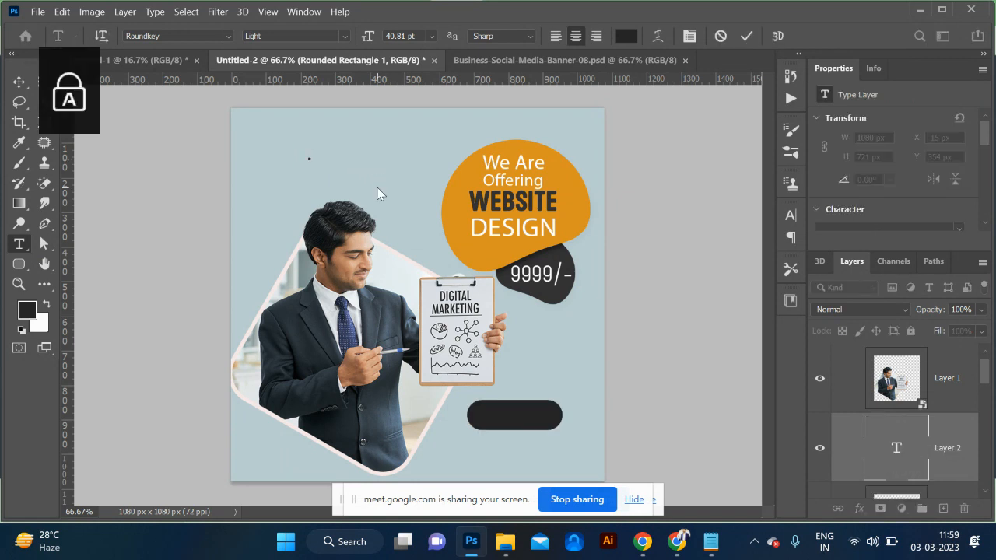
type(".")
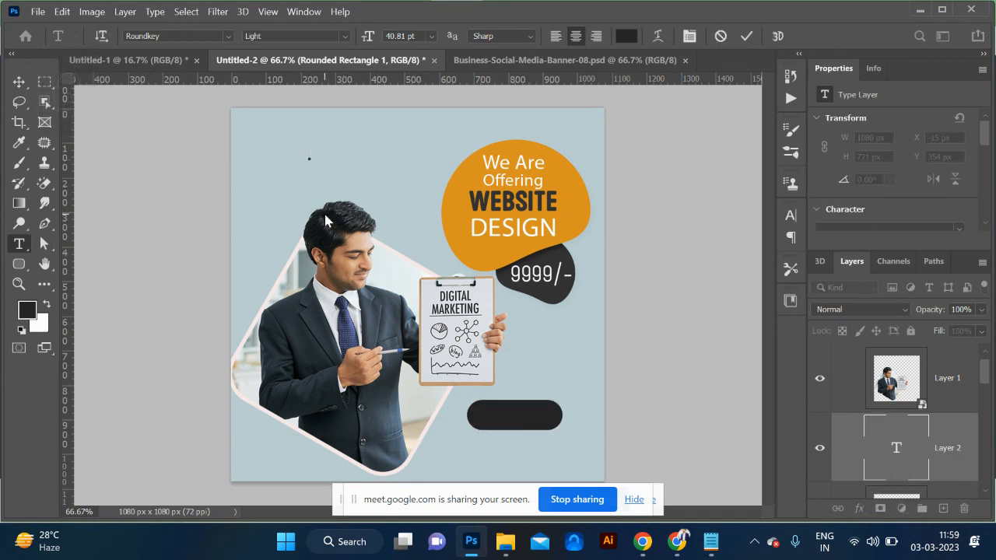
type("APPLY NOW")
key("ctrl+a")
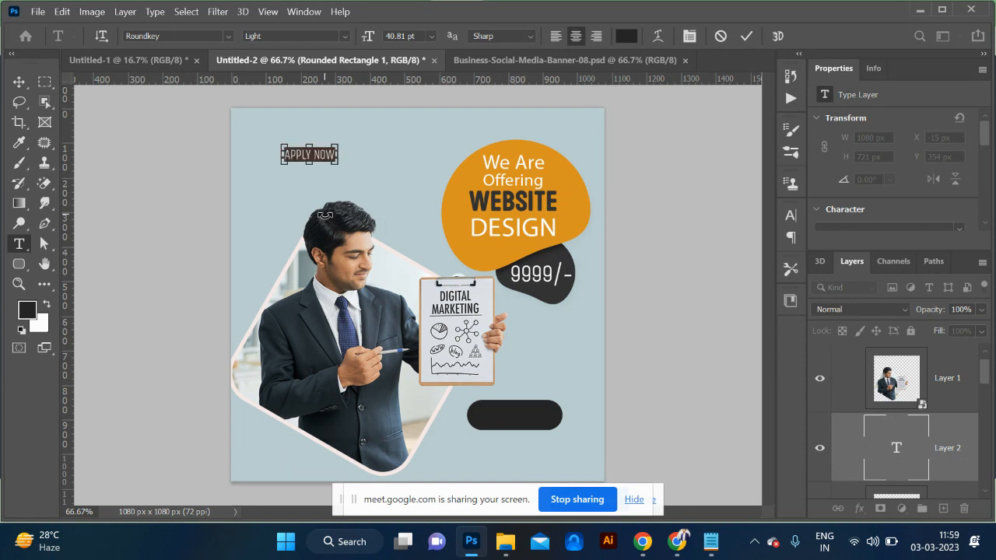
Step: Enlarge the "APPLY NOW" text to 45.81 pt and colour it white
key("ctrl+shift+period")
key("ctrl+shift+period")
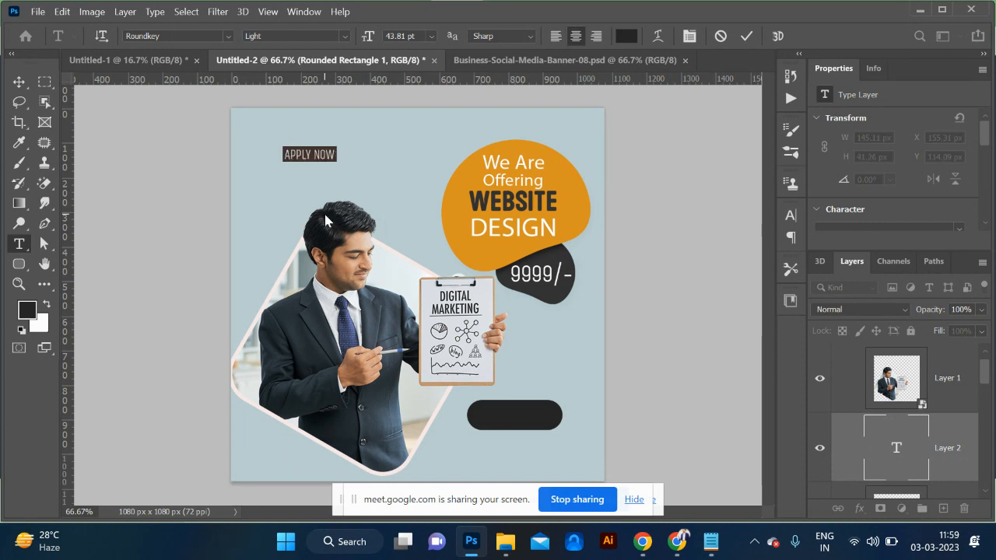
left_click(626, 35)
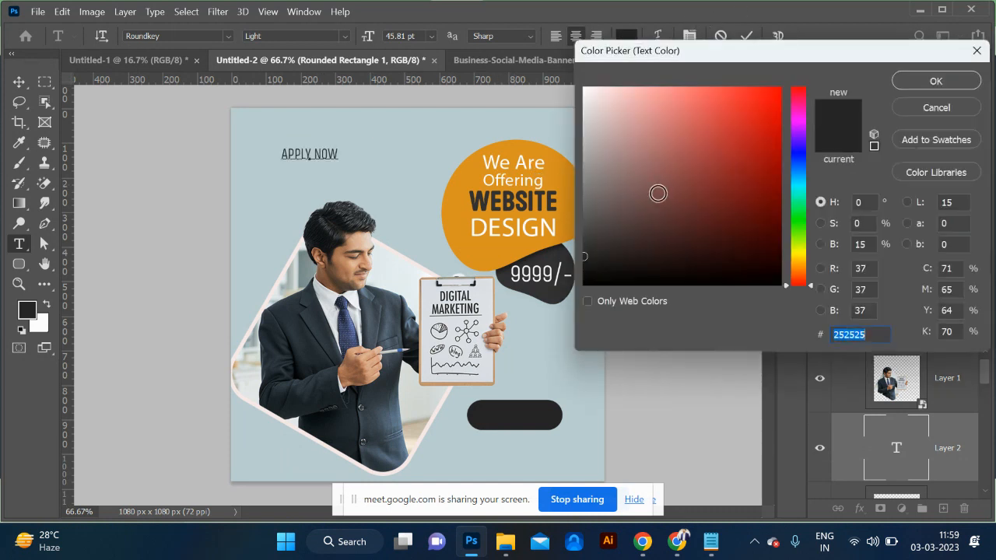
mouse_move(639, 159)
left_mouse_down()
mouse_move(570, 105)
mouse_move(582, 85)
left_mouse_up()
left_click(921, 75)
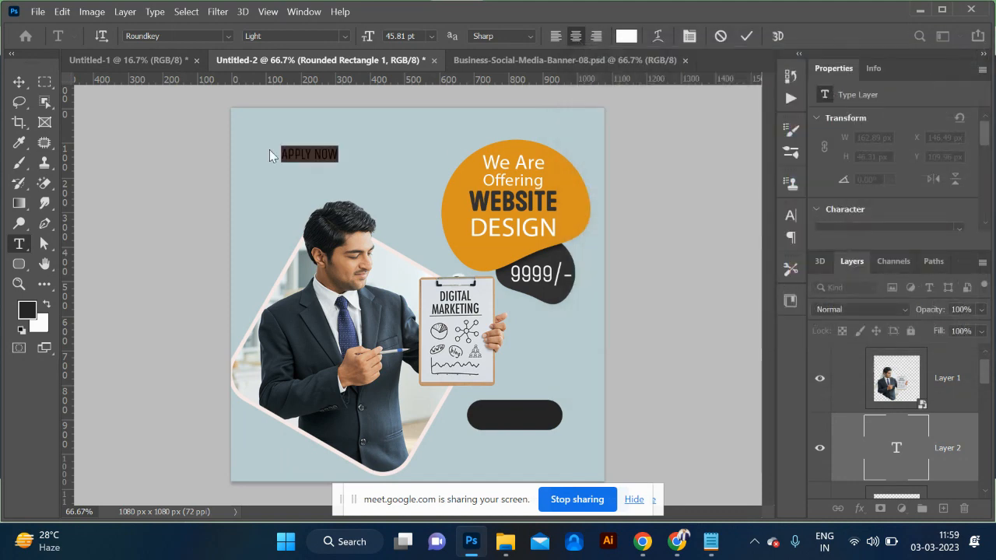
Step: Move the "APPLY NOW" text onto the centre of the dark rounded rectangle and deselect it
left_click(22, 84)
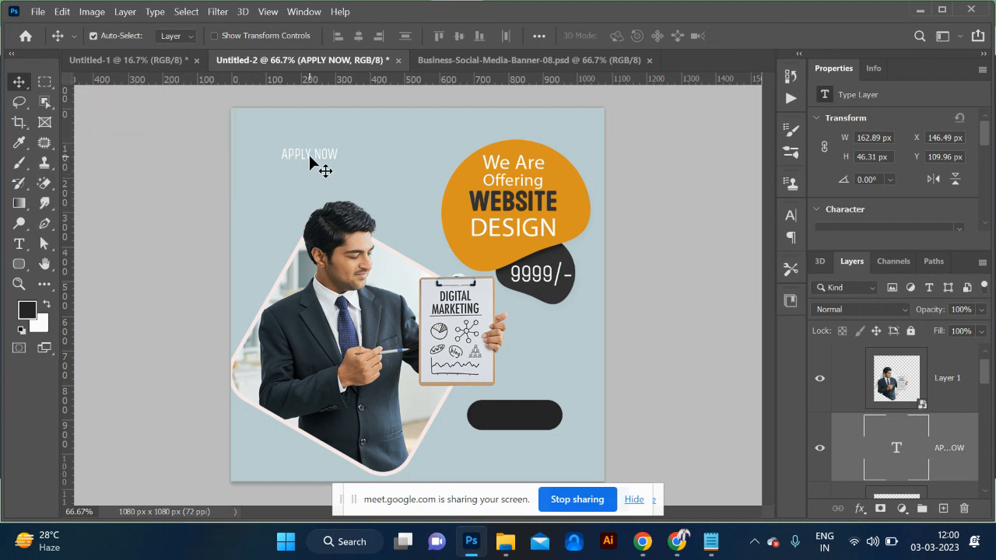
left_click_drag(310, 164, 516, 422)
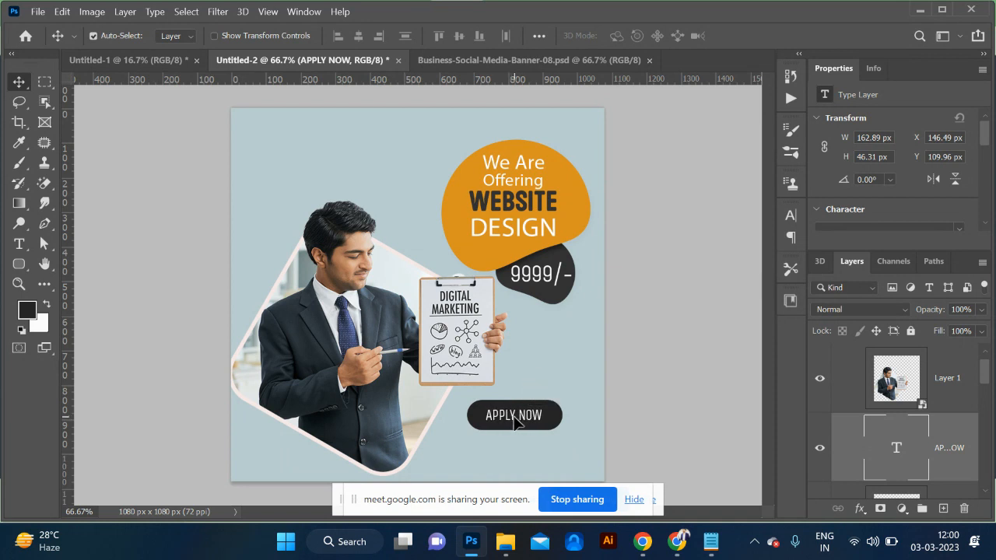
left_click(699, 413)
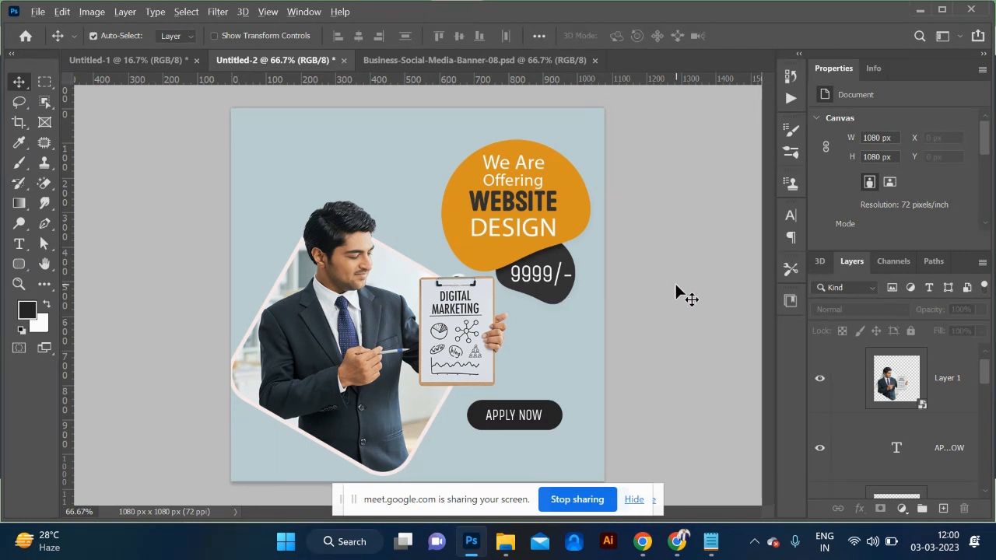
key("alt+Tab")
key("alt+Tab")
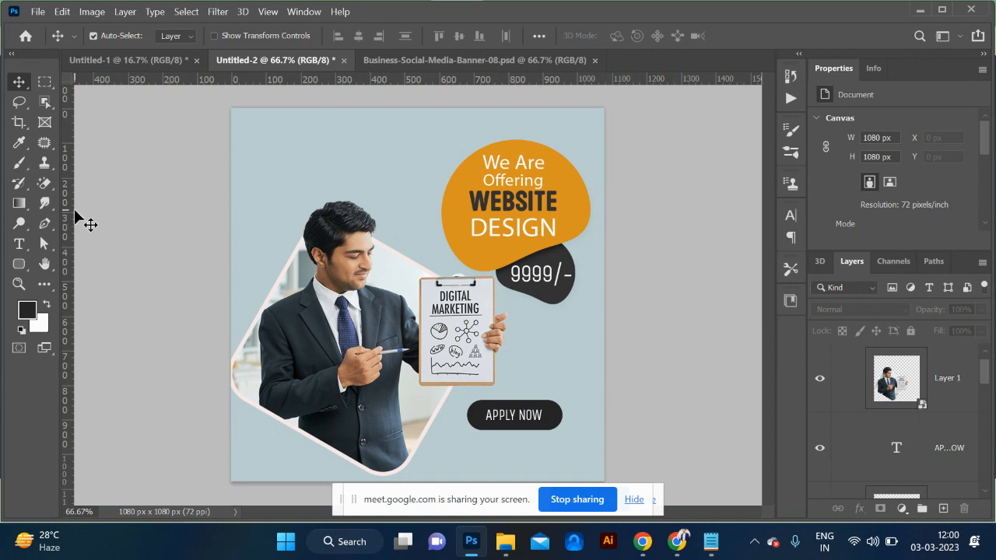
Step: Try placing freehand margin guides just inside all four canvas edges, and undo them
left_click_drag(66, 211, 245, 205)
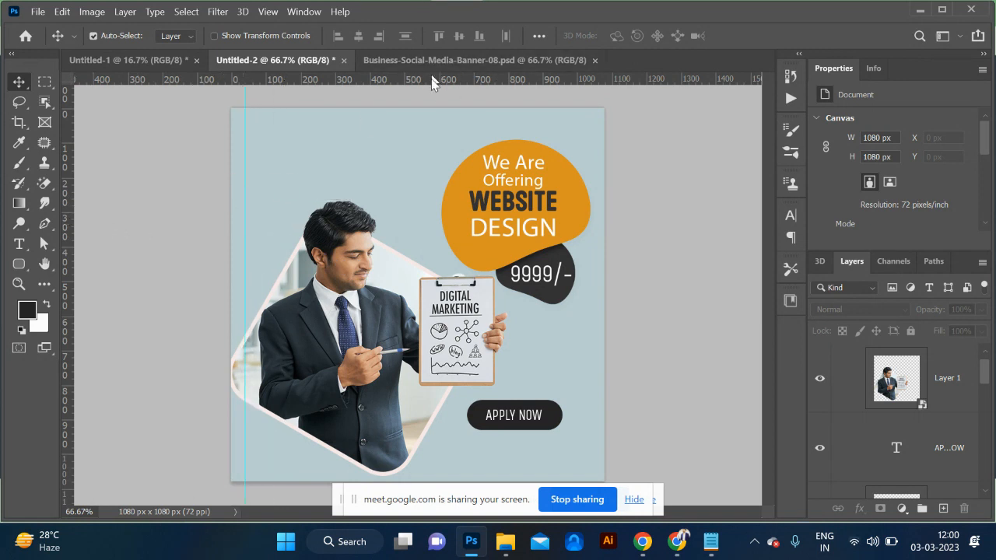
left_click_drag(431, 79, 431, 123)
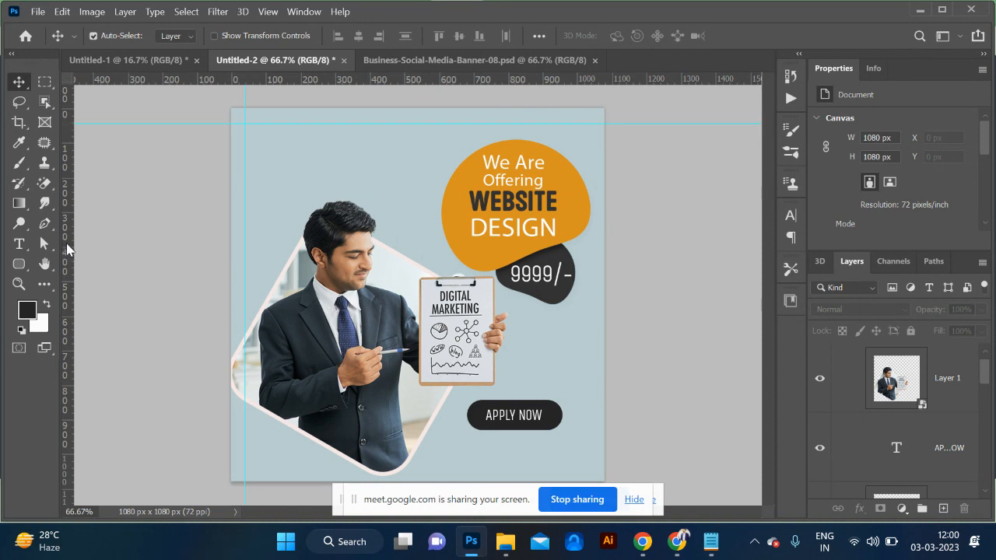
left_click_drag(67, 249, 589, 290)
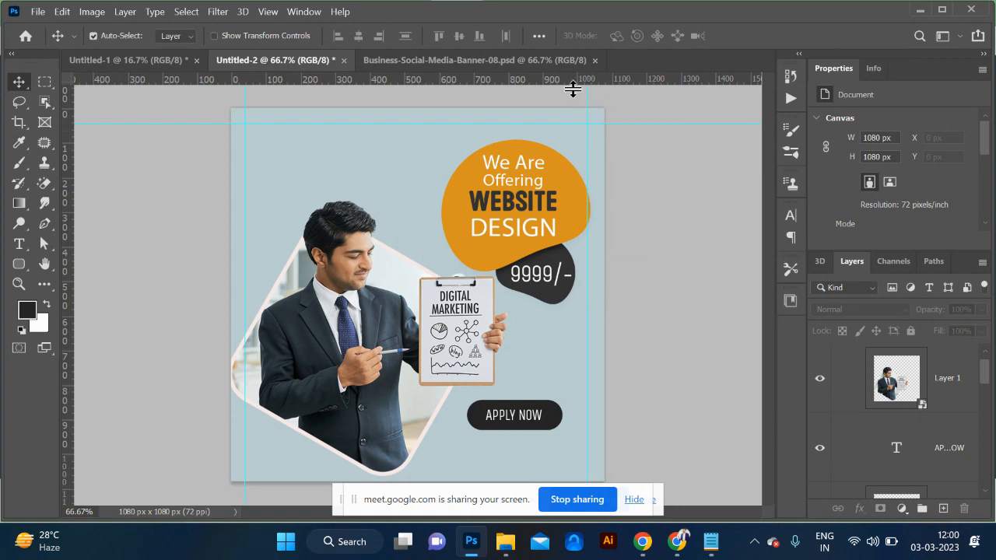
left_click_drag(572, 90, 557, 474)
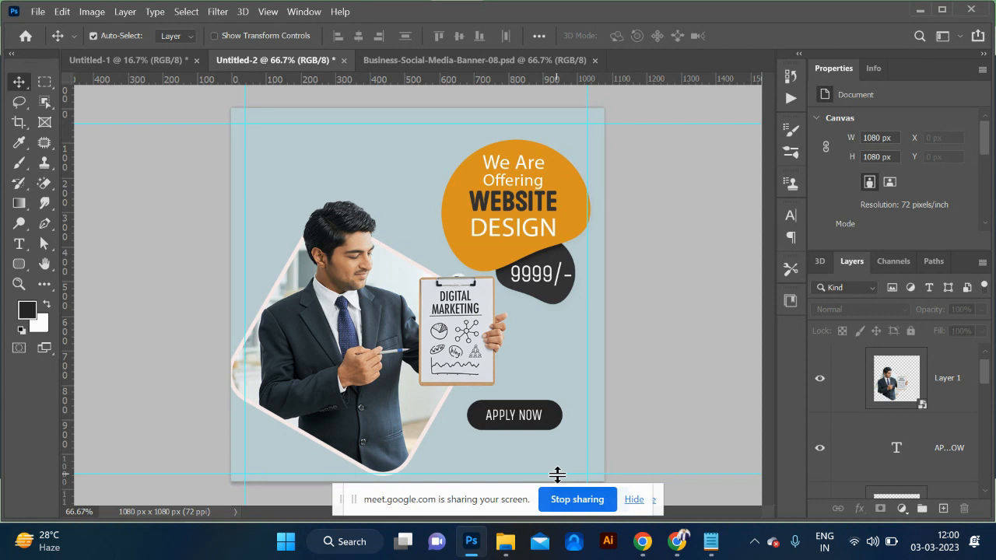
key("ctrl+z")
key("ctrl+z")
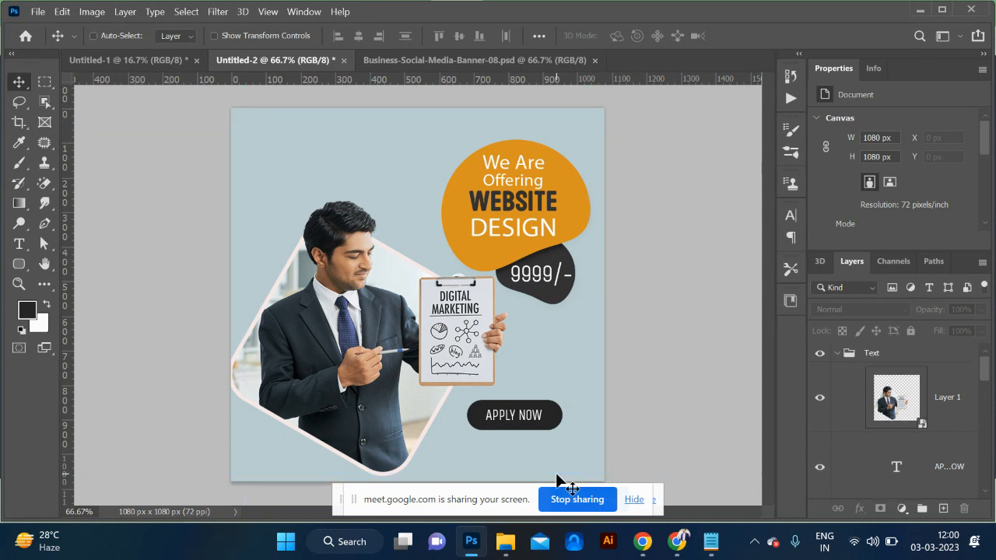
Step: Create a vertical margin guide at an exact position of 30 px
left_click(267, 12)
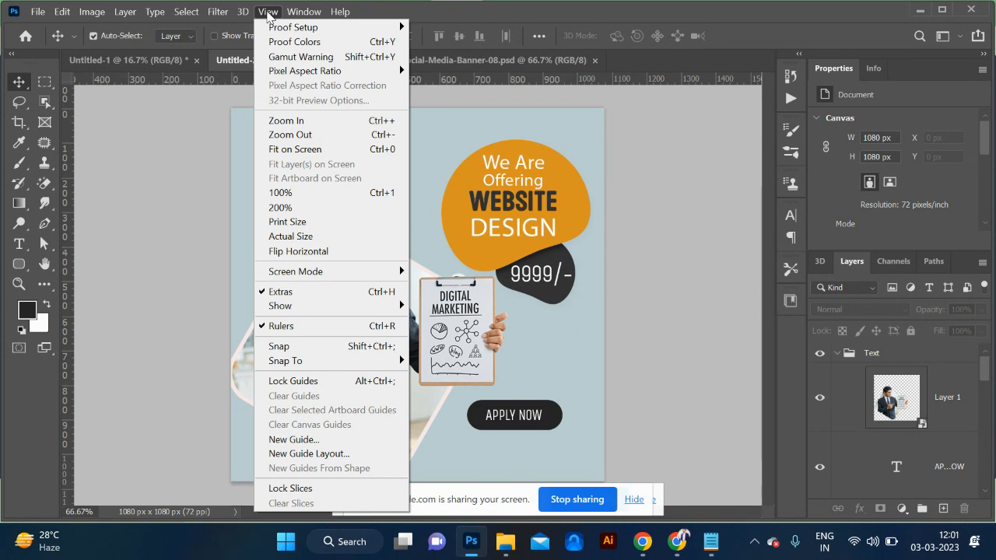
left_click(267, 12)
left_click(267, 12)
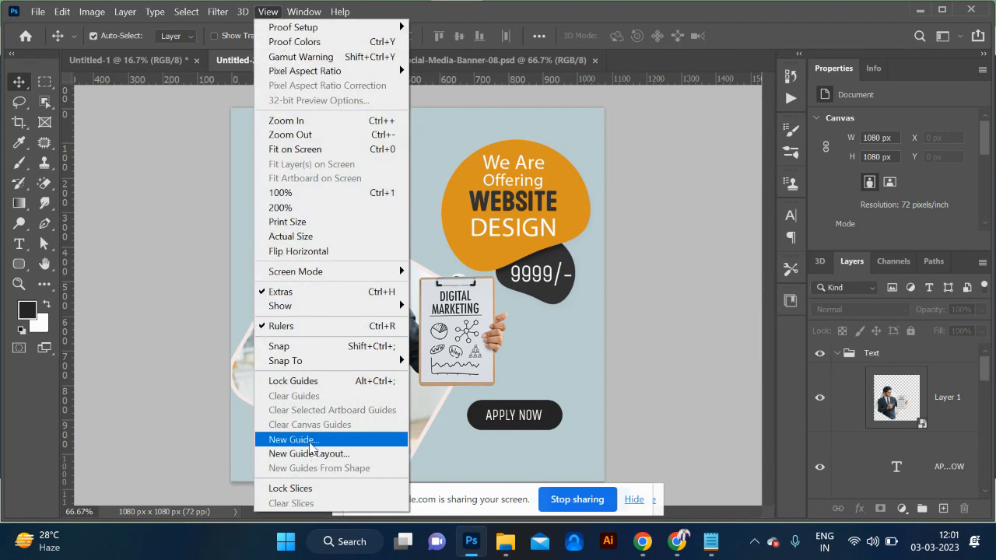
left_click(308, 441)
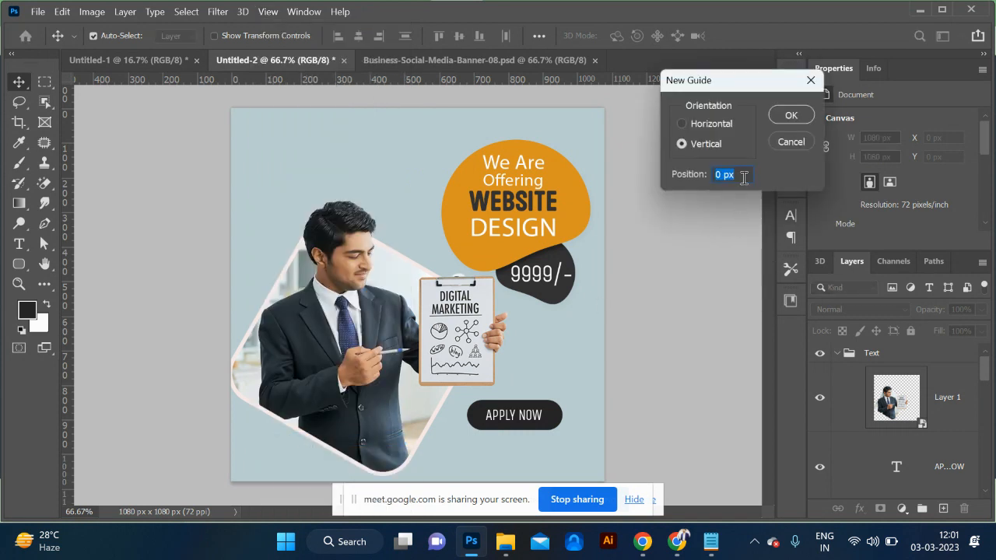
left_click(715, 175)
type("3")
left_click(791, 115)
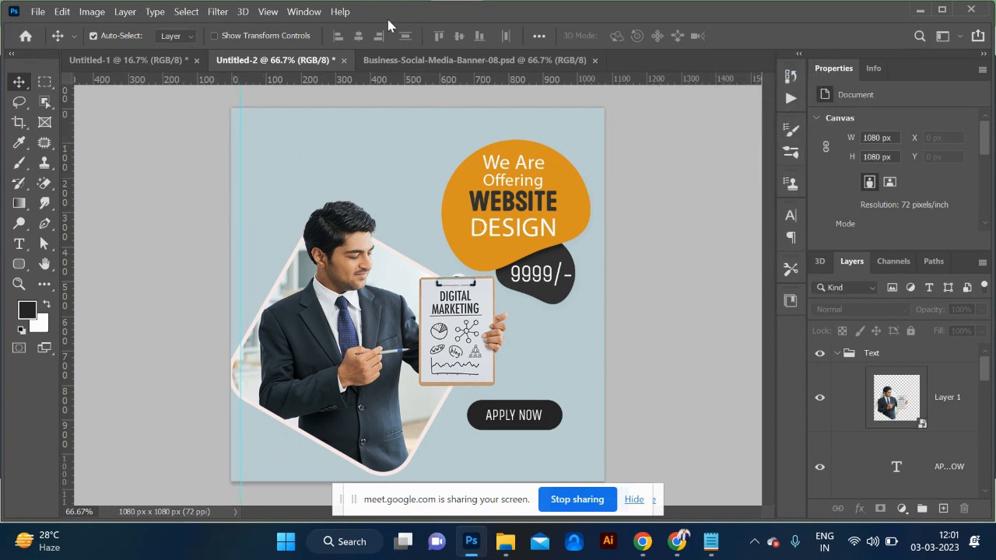
Step: Create a horizontal margin guide at 30 px, just inside the canvas's upper edge
left_click(269, 12)
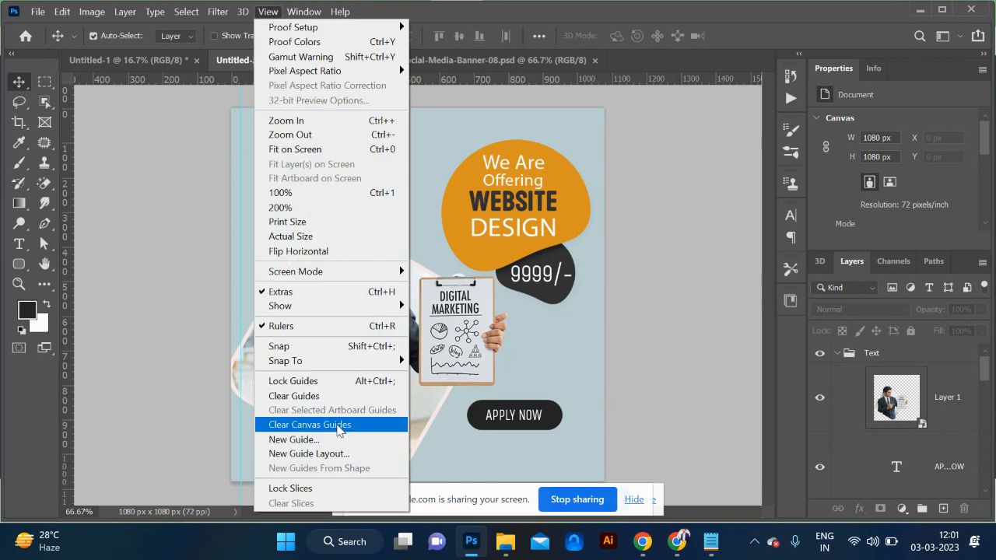
left_click(337, 440)
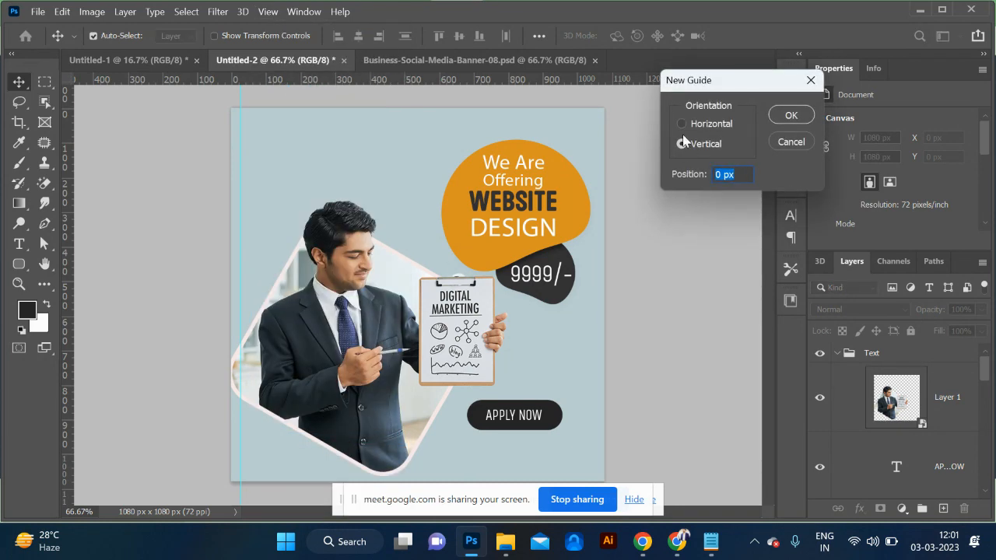
left_click(681, 123)
key("Return")
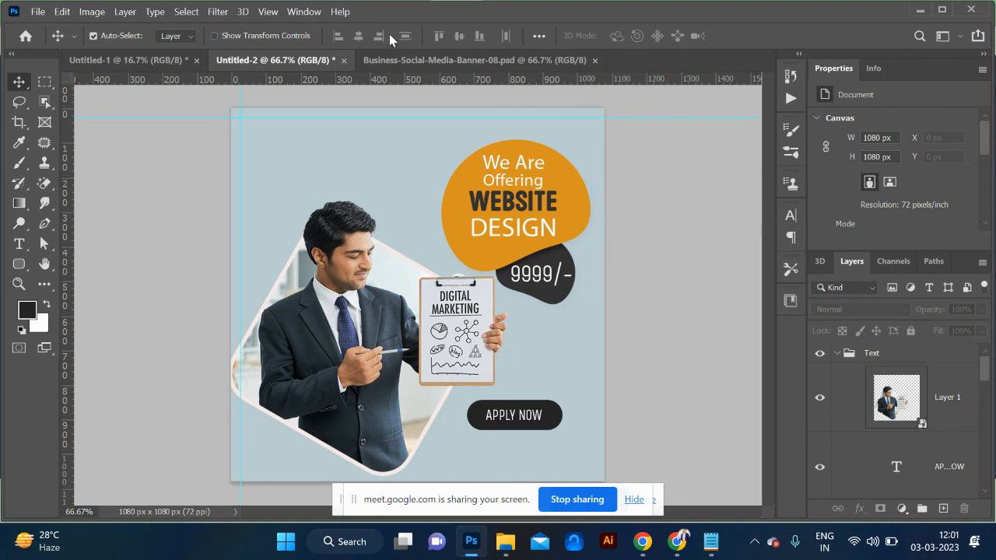
Step: Create a horizontal margin guide at 1050 px, just inside the canvas's lower edge
left_click(267, 13)
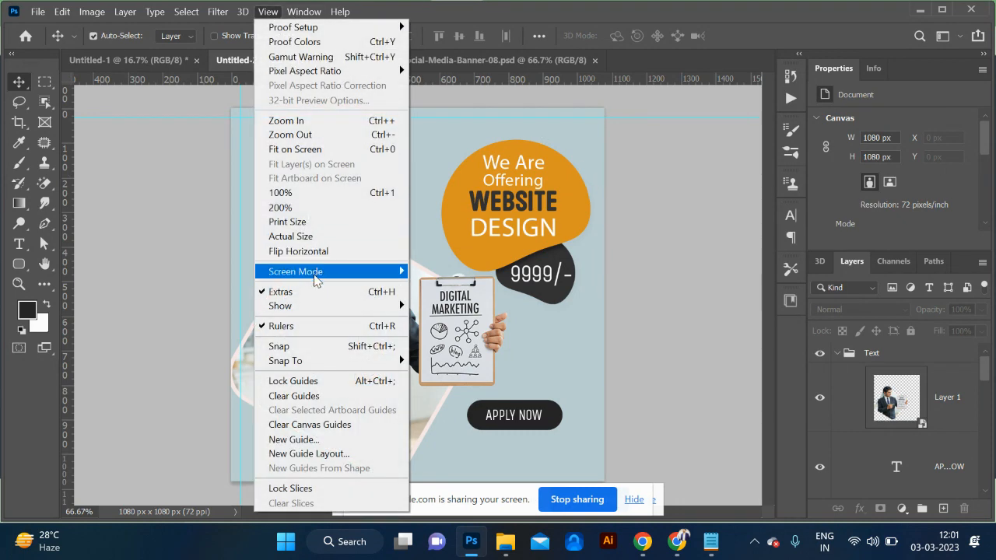
left_click(294, 440)
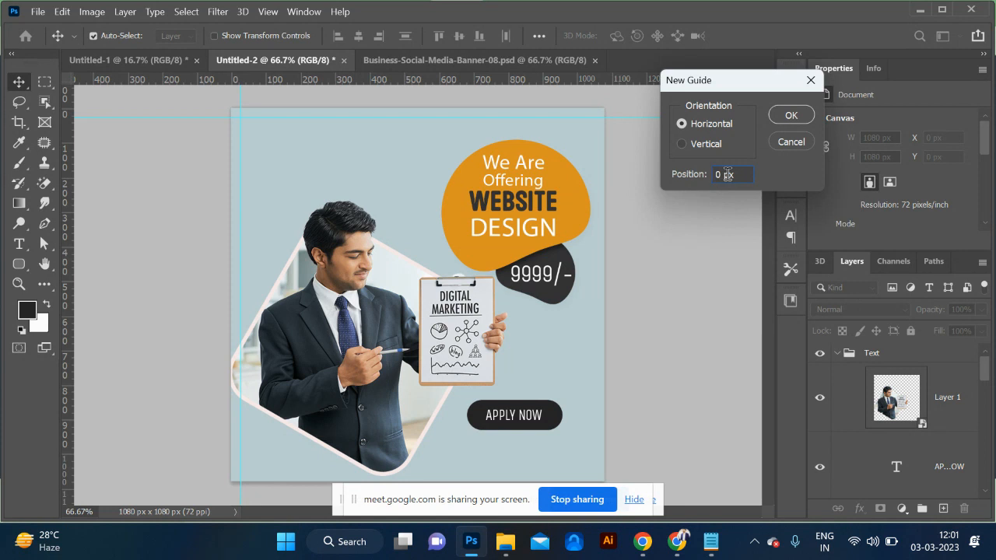
type("105")
left_click(804, 118)
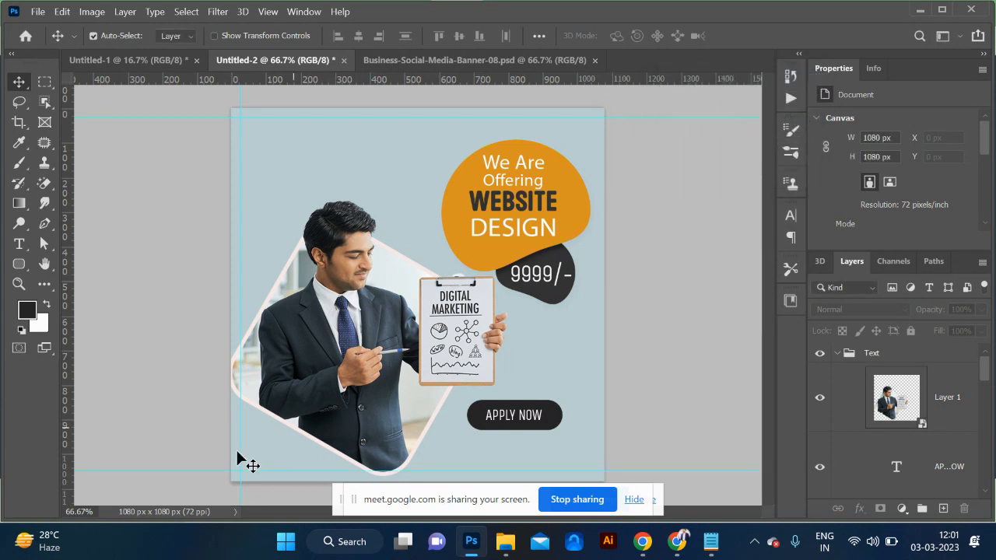
Step: Create a vertical margin guide at 1050 px, just inside the canvas's right edge
left_click(267, 11)
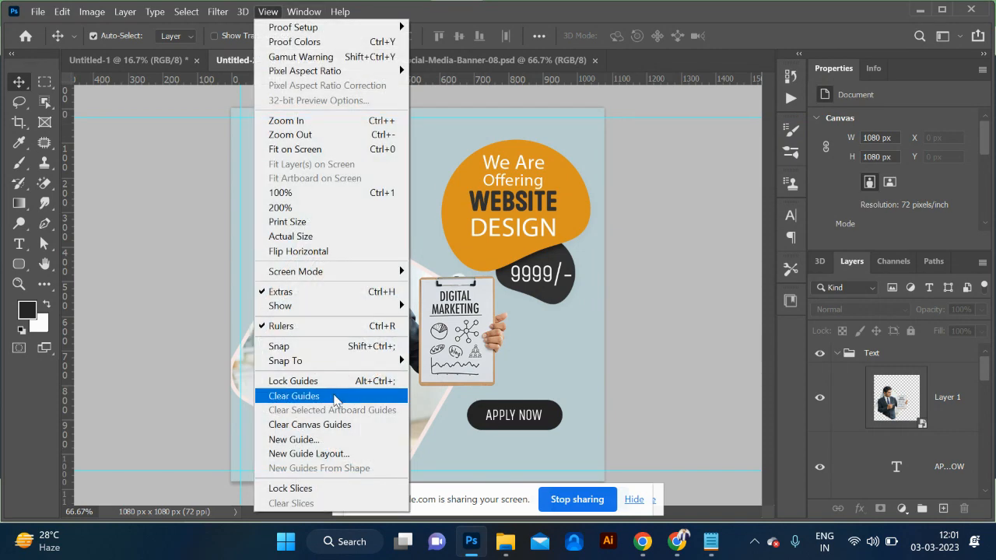
left_click(329, 440)
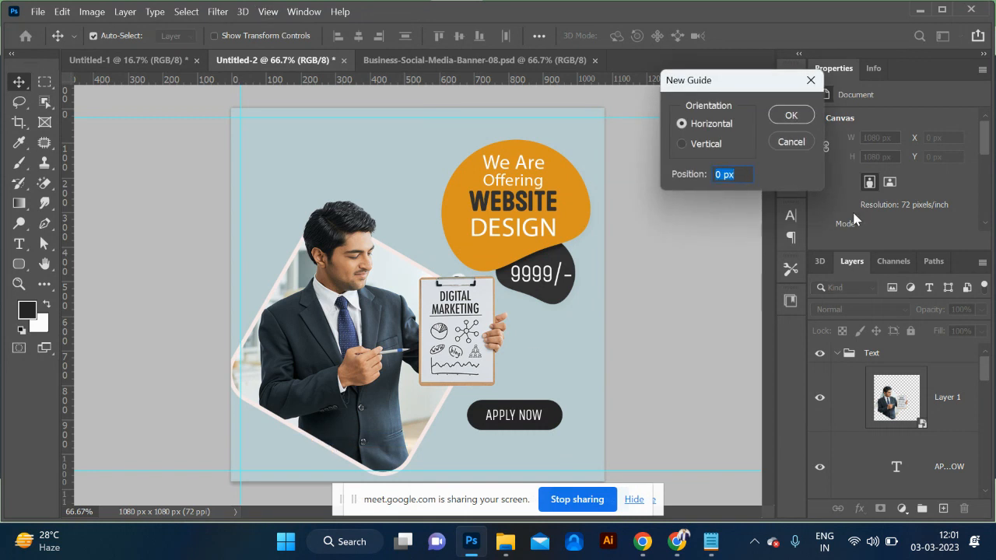
left_click(684, 146)
left_click(720, 175)
type("105")
key("Return")
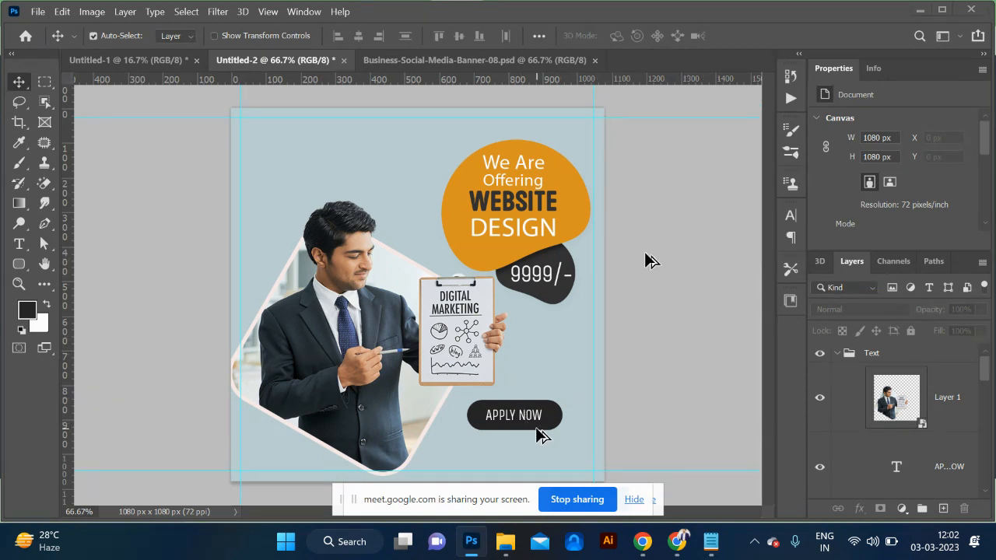
Step: Switch to Chrome, search the web for FLAT ICON in a new tab and open the Flaticon website
key("alt+Tab")
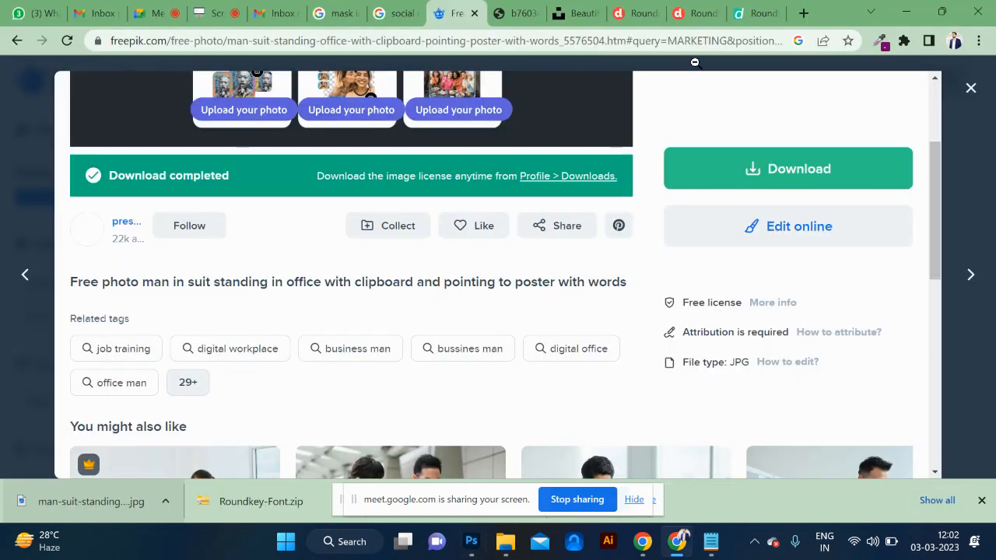
left_click(804, 13)
left_click(676, 47)
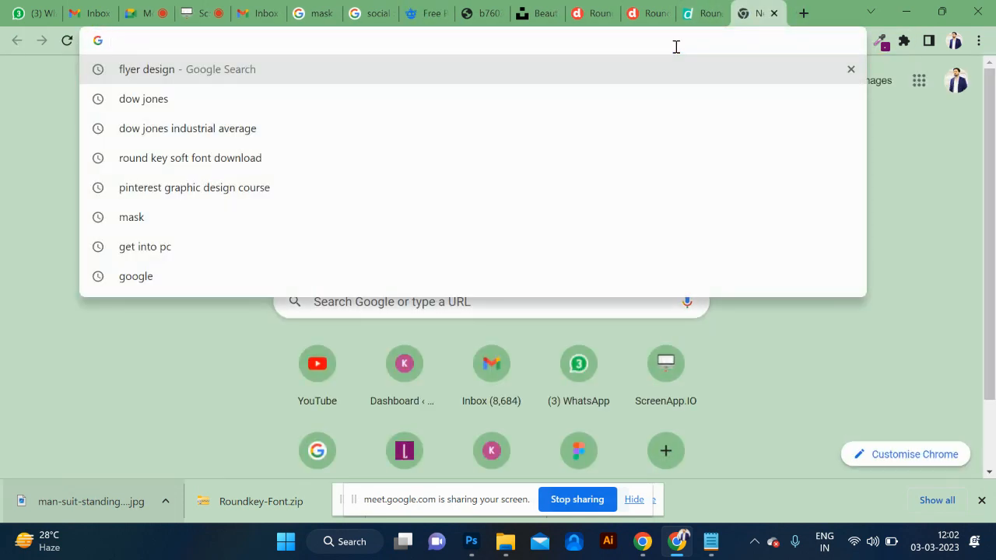
type("FONT")
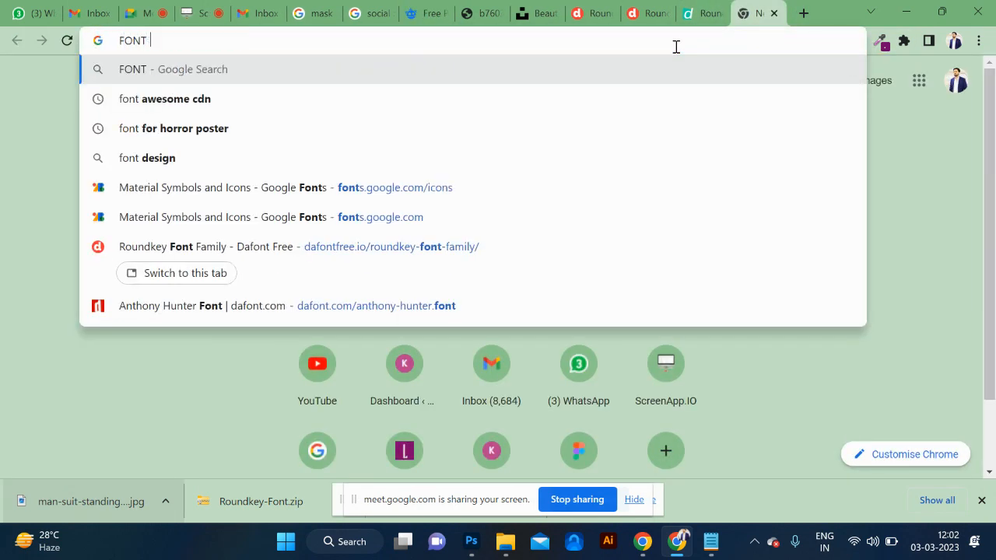
key("BackSpace")
key("BackSpace")
key("BackSpace")
key("BackSpace")
type("LAT ")
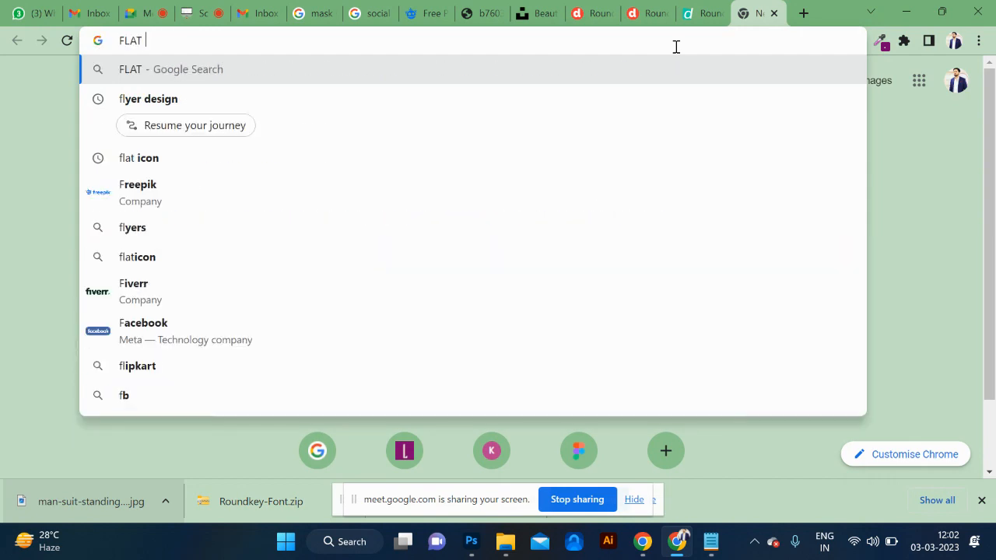
type("ICON")
key("Return")
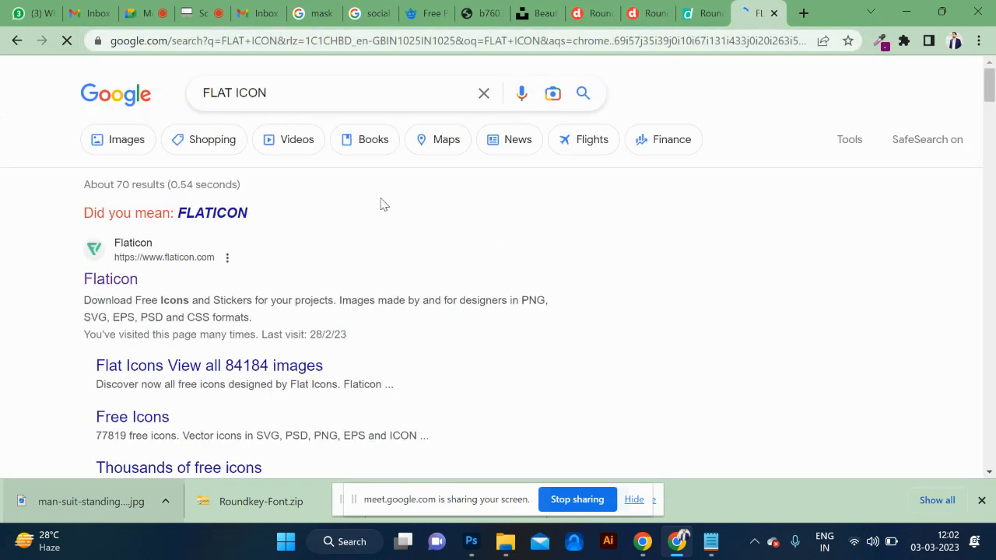
left_click(101, 281)
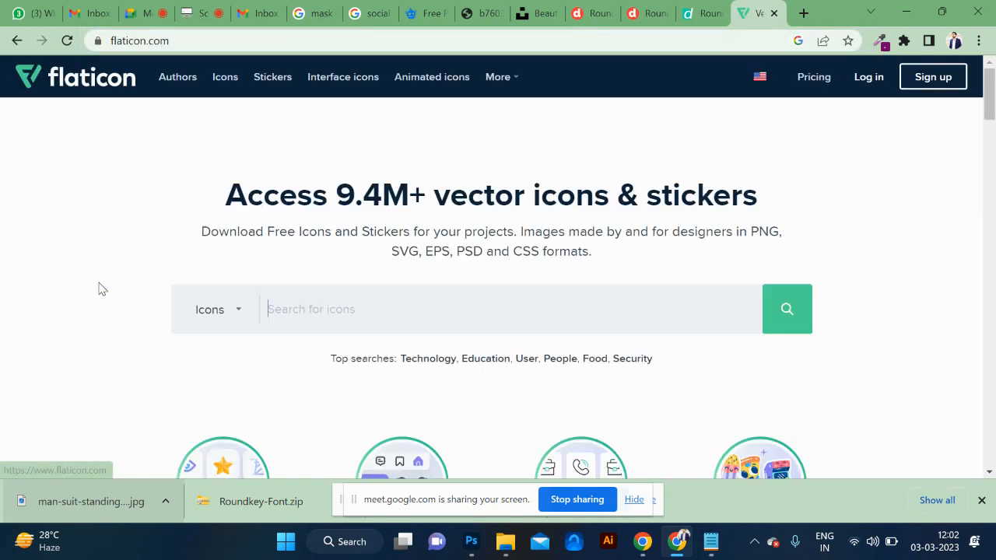
Step: Search Flaticon for CURSOR icons
left_click(382, 315)
type("CUR")
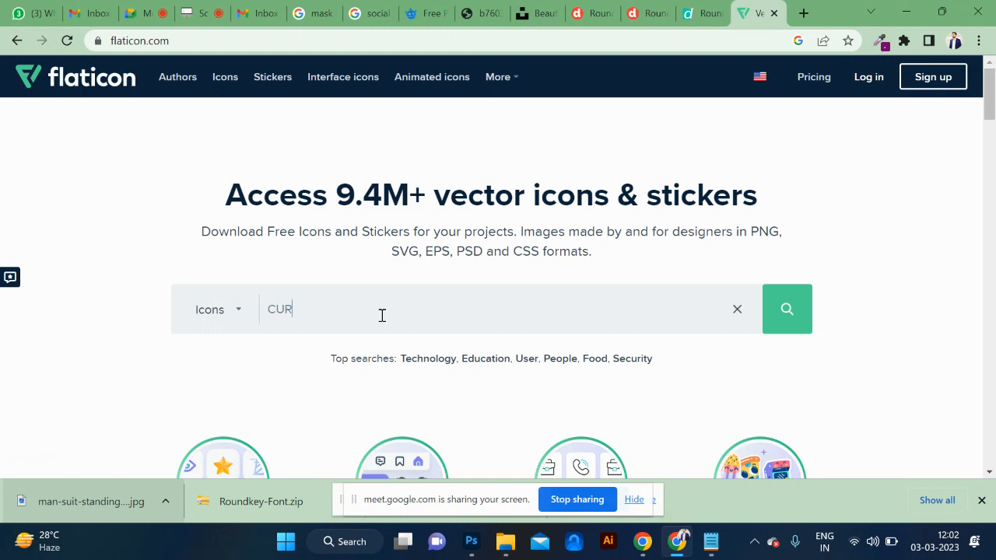
type("SOR")
key("Return")
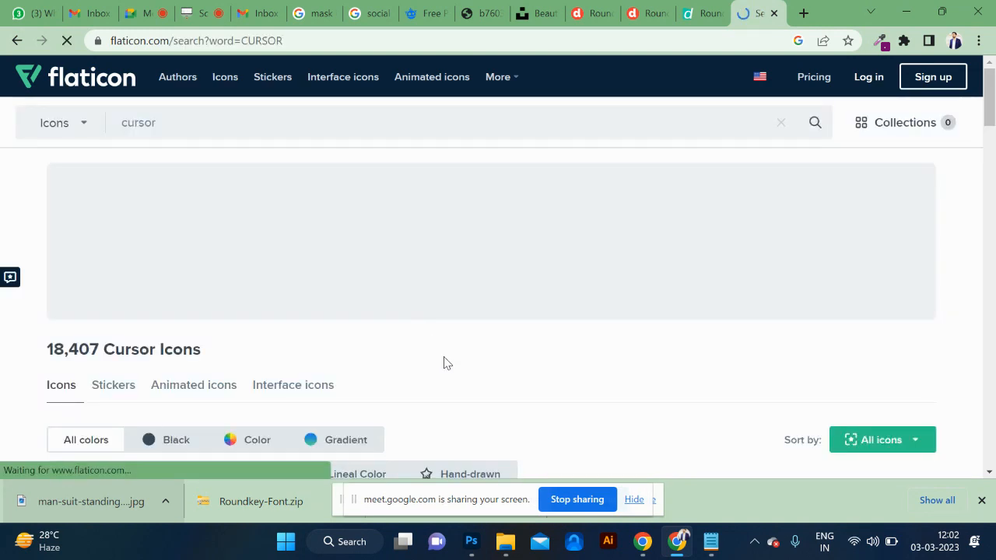
Step: Try to download the outlined Hand icon from the cursor results as a free PNG
scroll(443, 363, "down", 5)
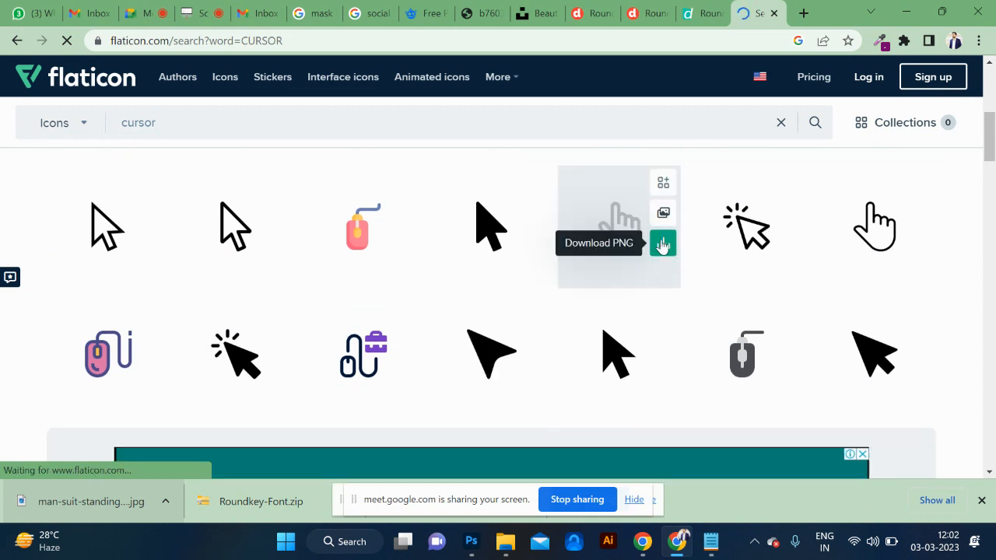
left_click(919, 245)
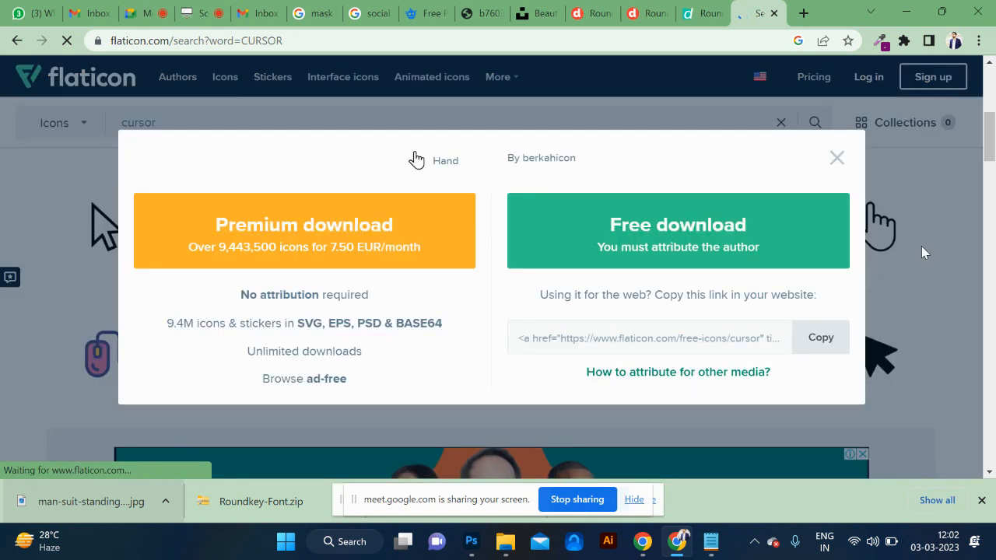
left_click(647, 250)
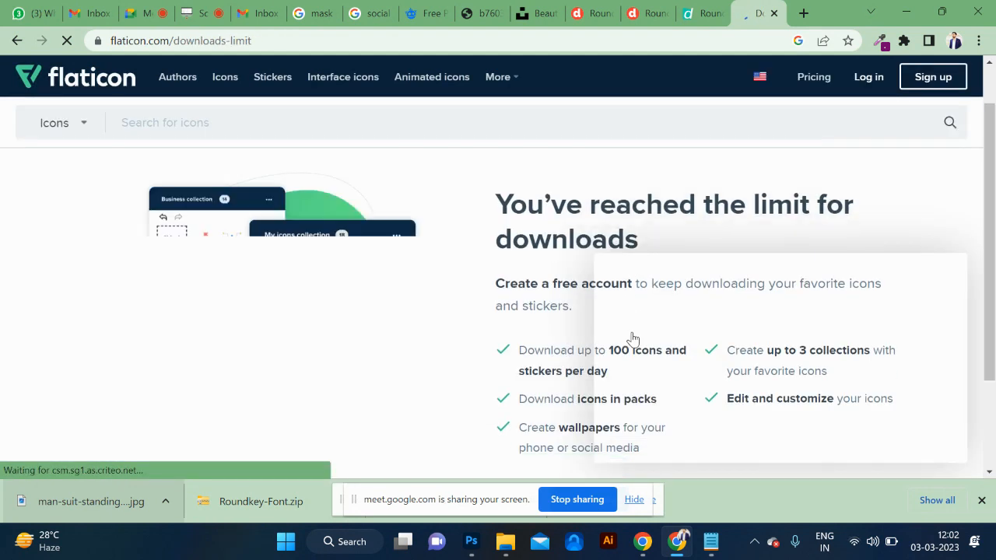
scroll(633, 337, "down", 2)
left_click(938, 277)
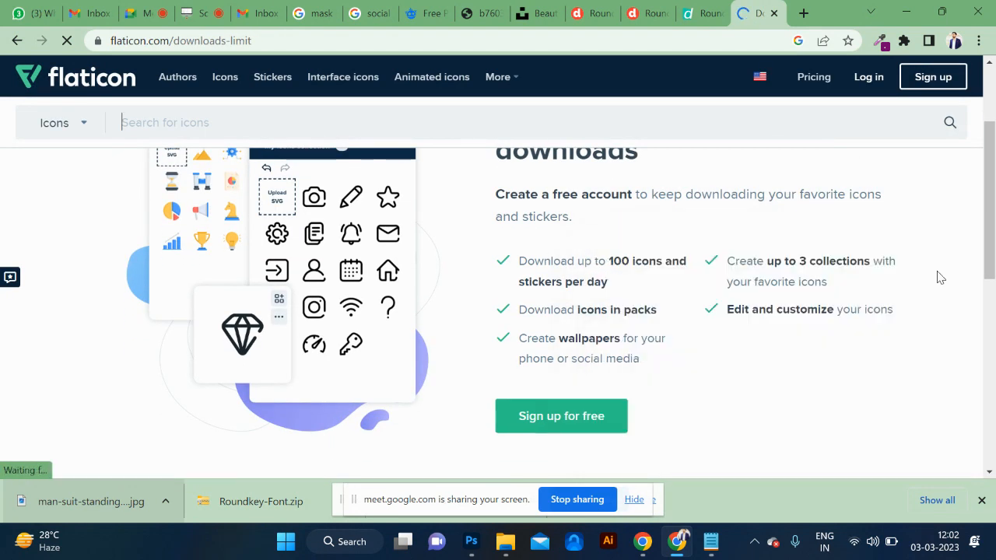
Step: Dismiss the sign-in prompt and log in to Flaticon with the first listed Google account
scroll(680, 265, "up", 2)
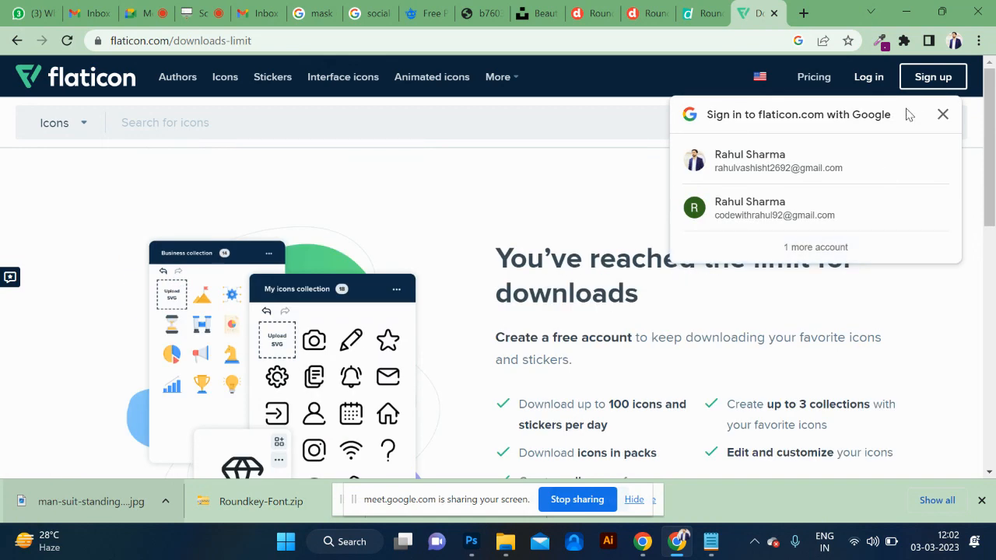
left_click(942, 114)
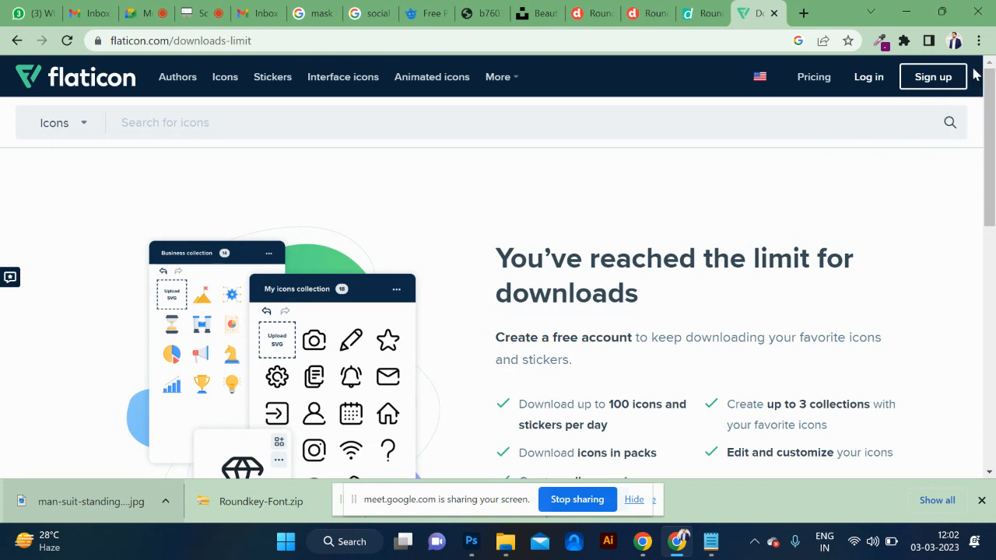
left_click(864, 78)
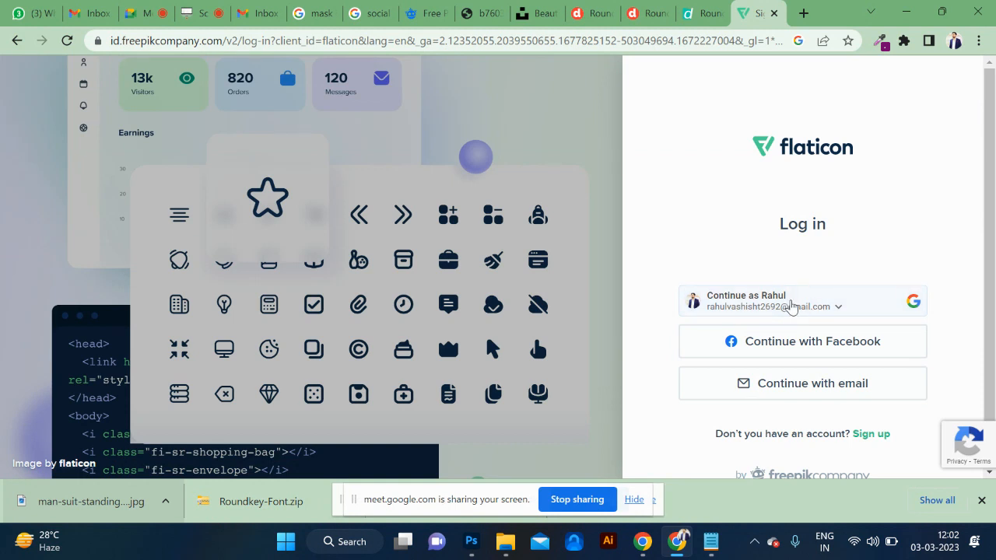
left_click(885, 305)
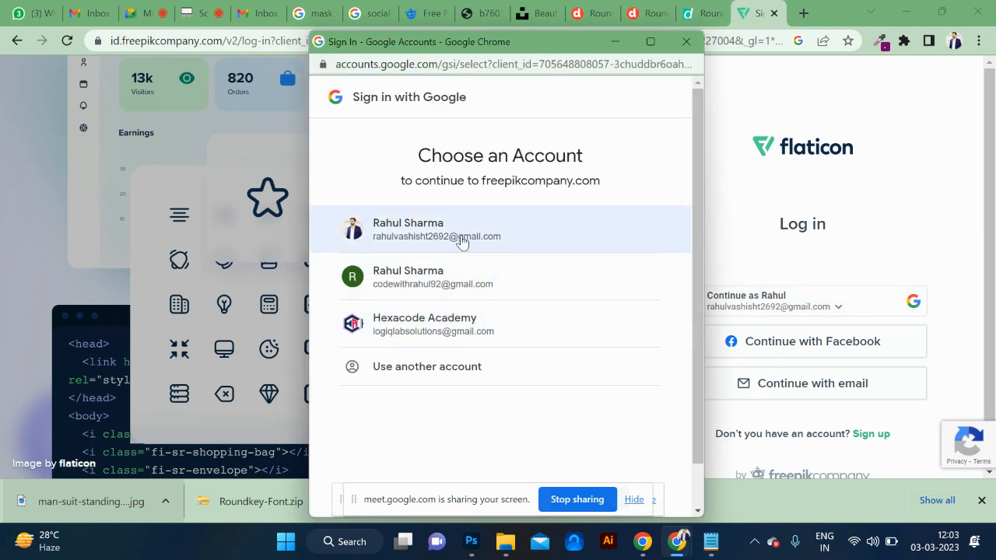
left_click(462, 242)
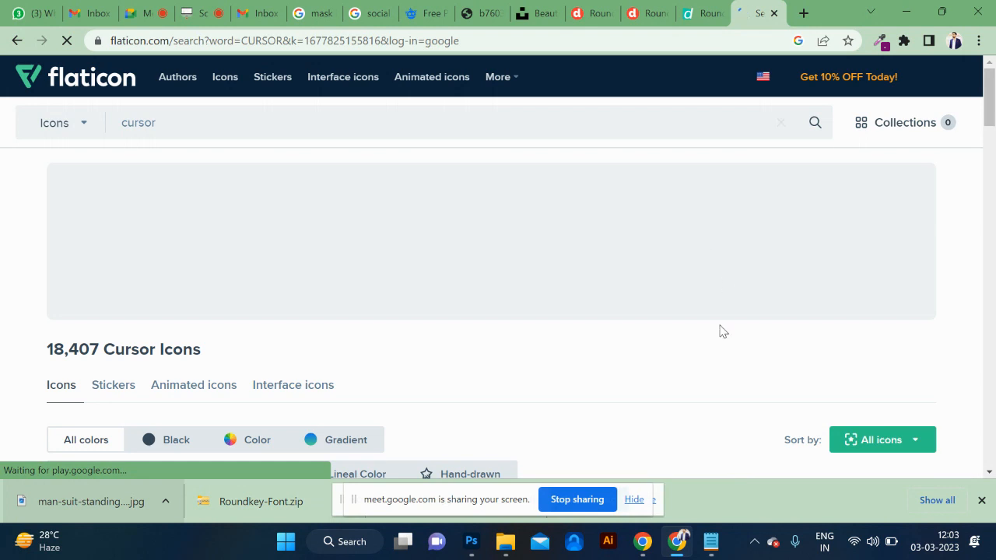
Step: Download the Tap hand icon from the cursor results as a free PNG
scroll(666, 374, "down", 1)
scroll(666, 379, "down", 5)
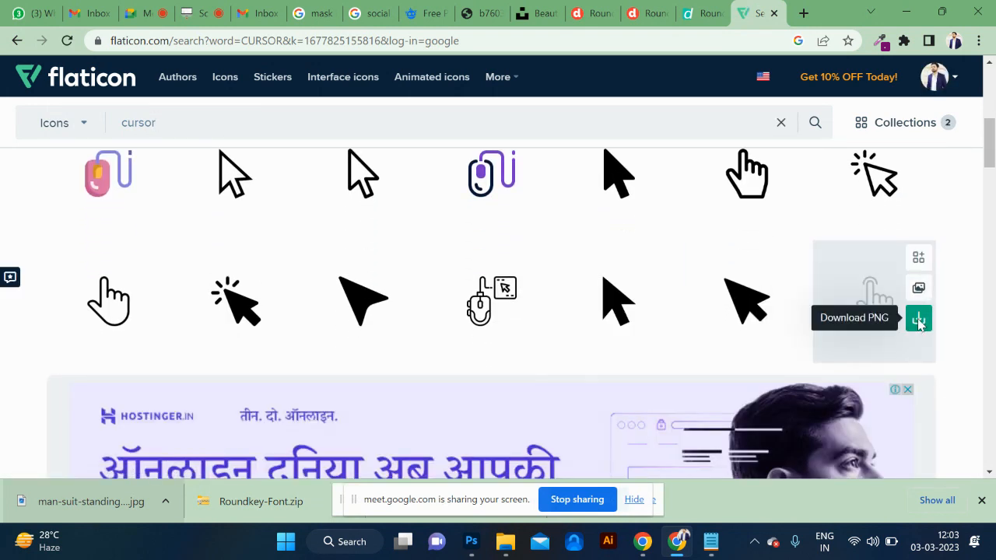
left_click(920, 324)
left_click(747, 242)
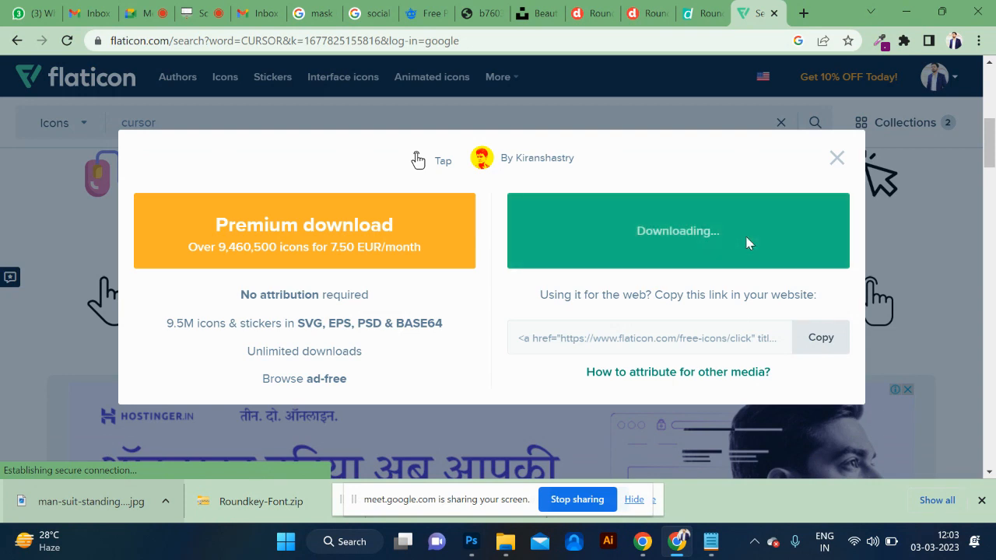
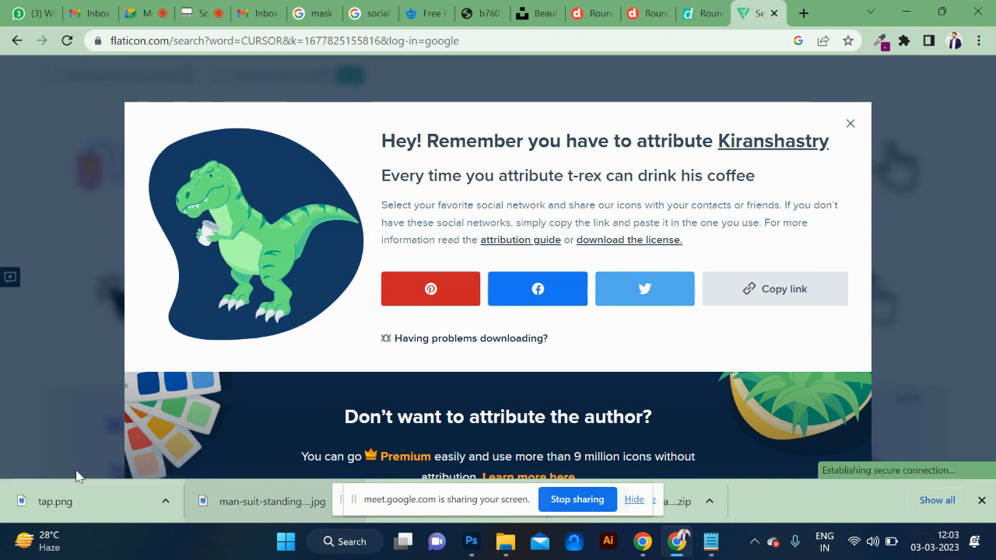
Step: Place the downloaded tap.png in the Photoshop banner just below the APPLY NOW button, about 74 × 98 px
left_click_drag(56, 501, 500, 451)
key("alt+Tab")
key("Return")
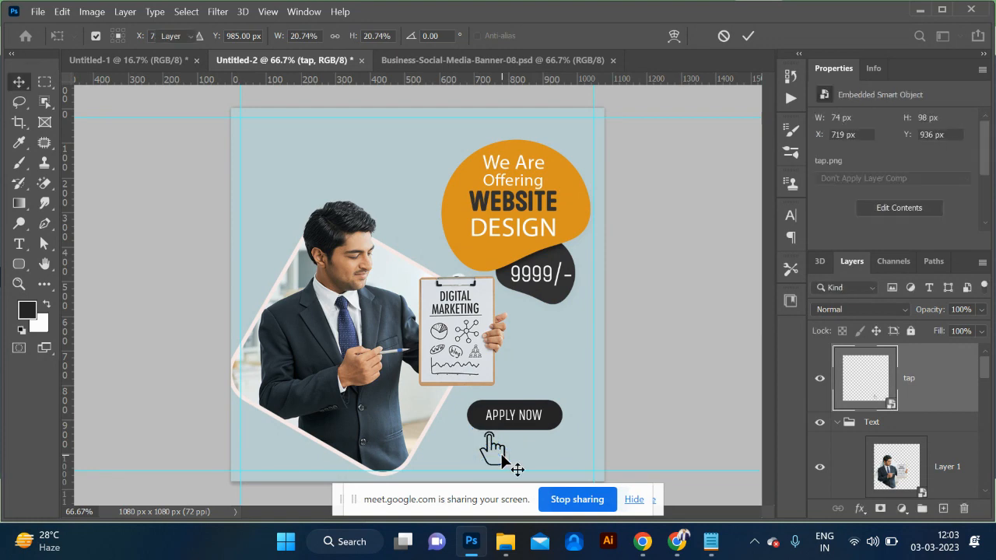
Step: Move the tap icon up to about X 722 px, Y 912 px so its fingertip overlaps the APPLY NOW button's lower edge
key("ctrl+plus")
key("ctrl+plus")
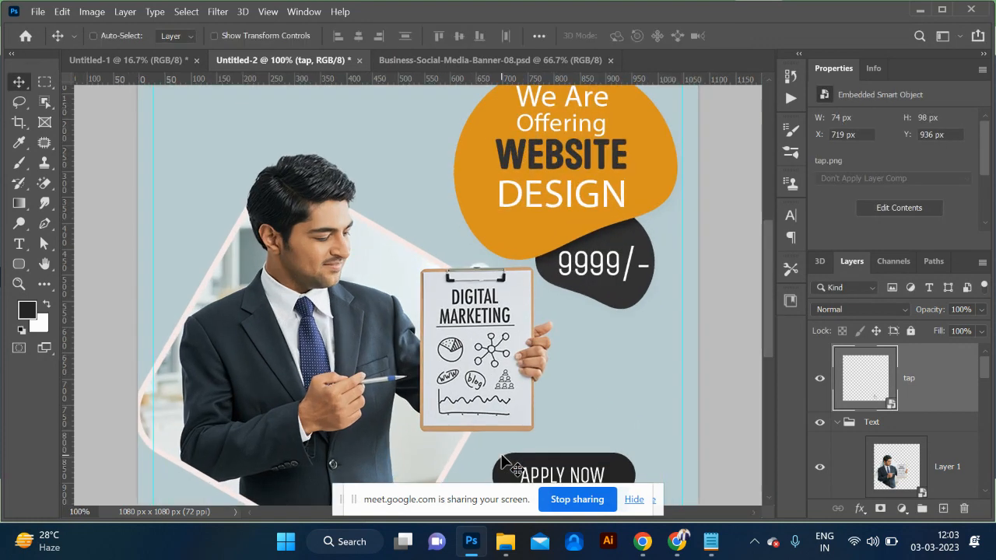
scroll(500, 451, "down", 3)
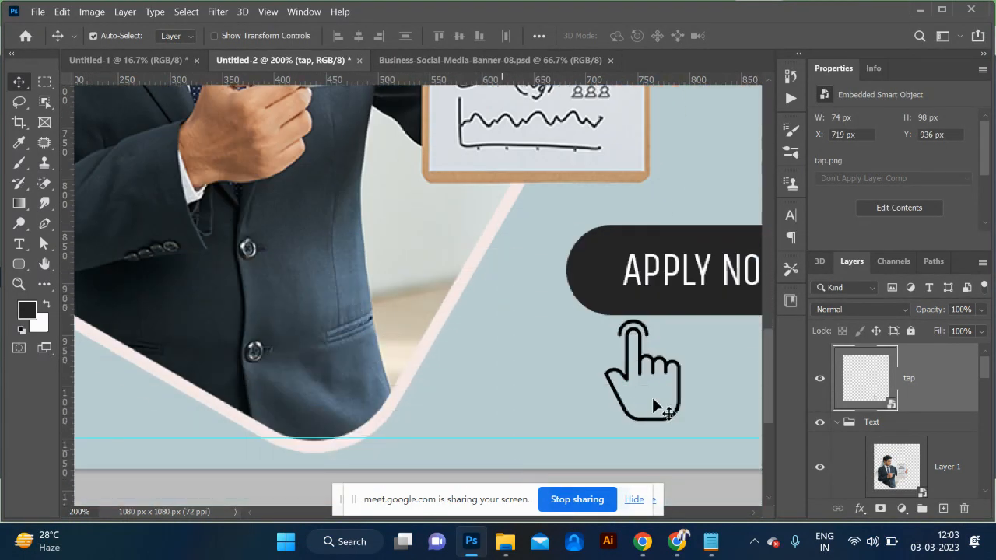
left_click_drag(640, 333, 642, 311)
Step: Make a rectangular selection of about 161 × 82 px around the DIGITAL MARKETING heading on the clipboard
key("ctrl+minus")
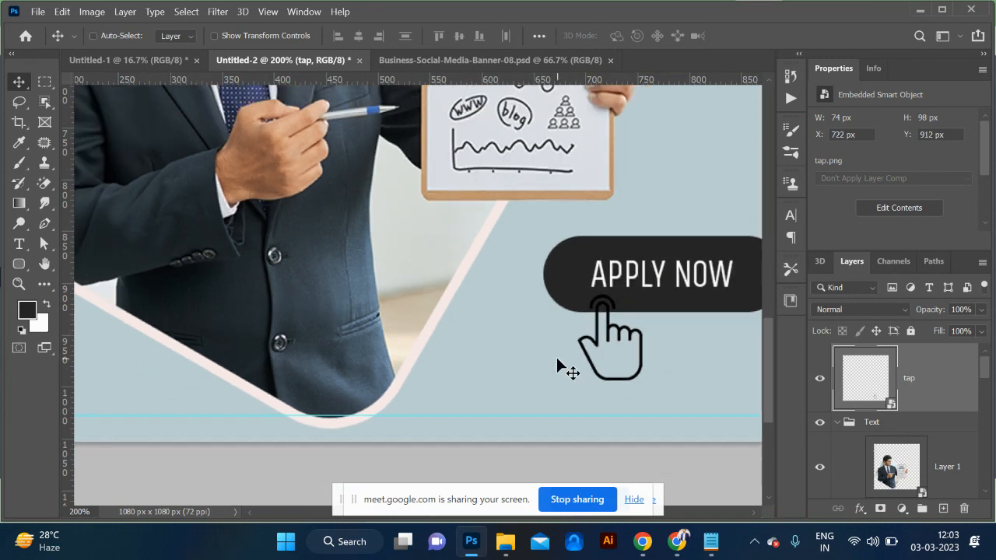
key("ctrl+plus")
scroll(561, 211, "up", 6)
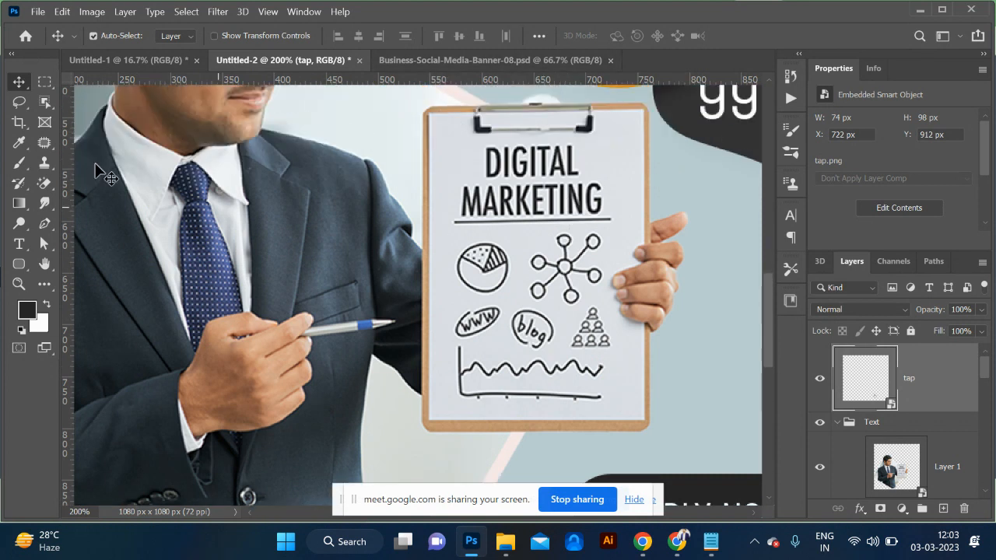
left_click(45, 83)
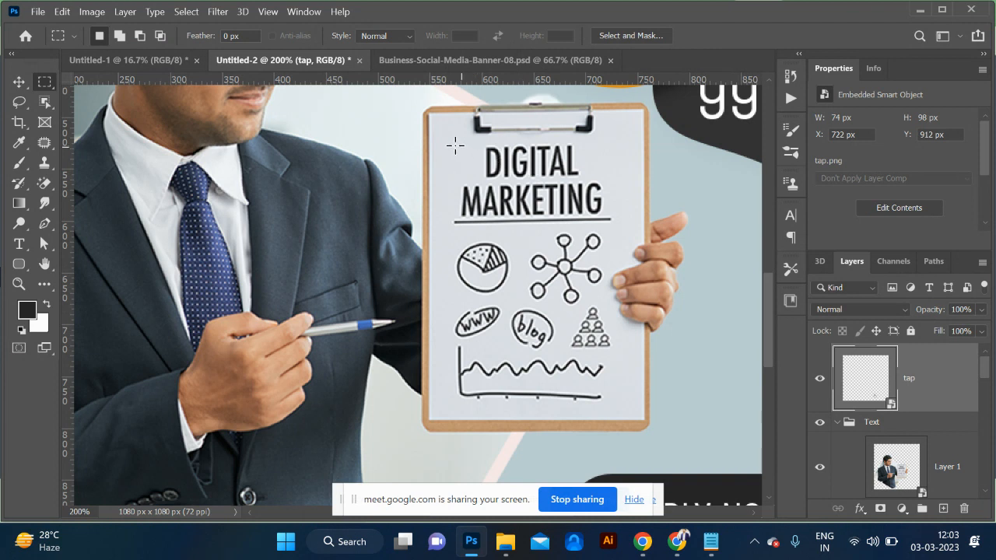
left_click_drag(455, 144, 621, 228)
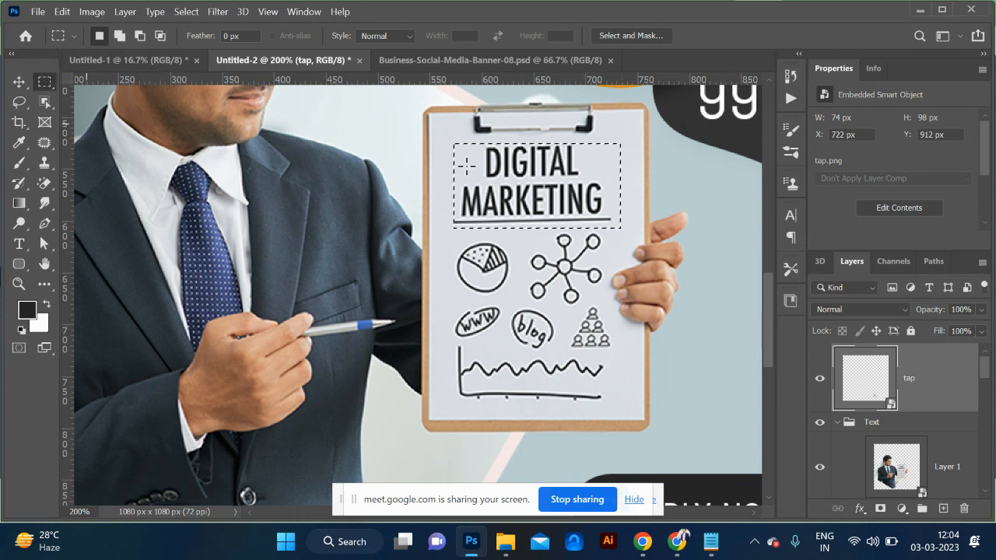
Step: Cover the selected clipboard heading by filling the selection on a new layer with the sampled paper colour, and deselect
key("i")
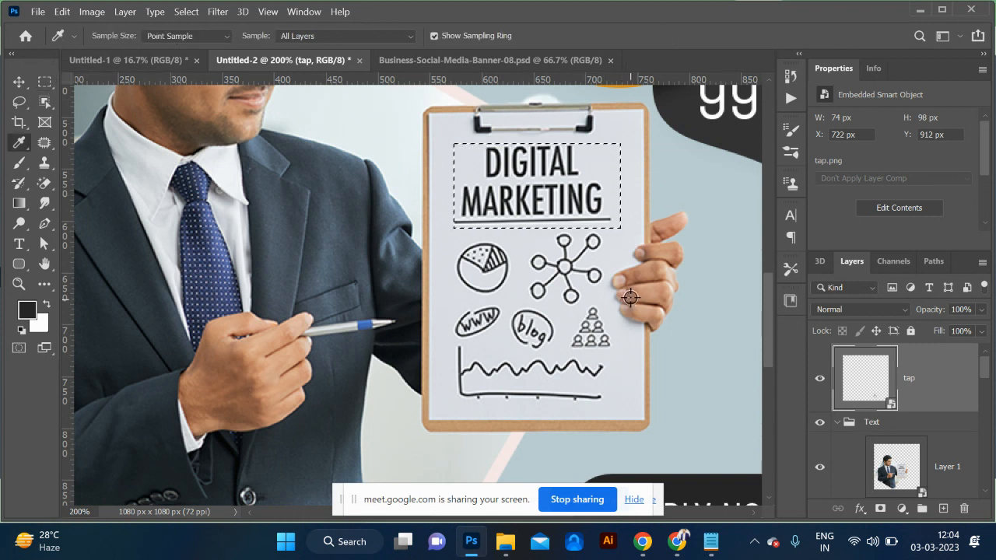
left_click(636, 212)
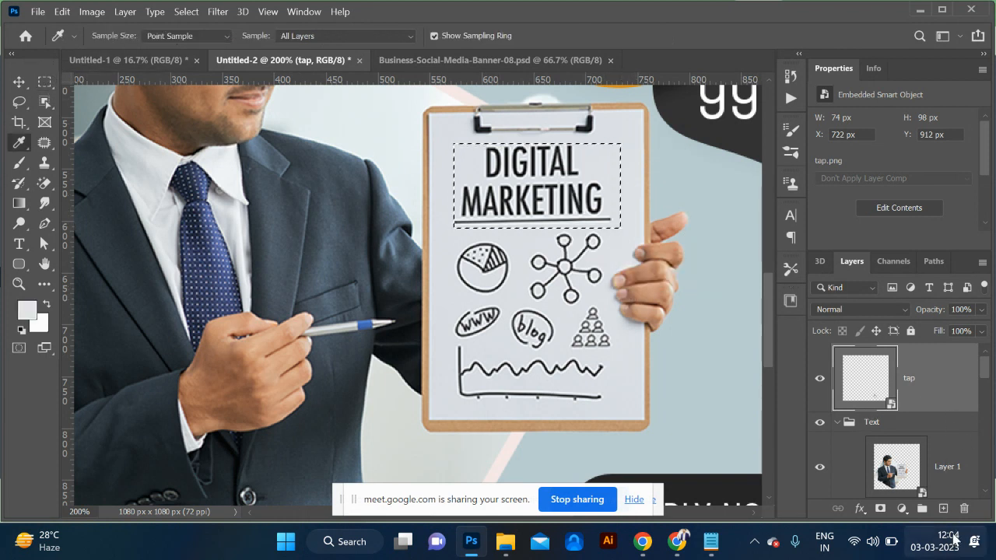
left_click(942, 508)
key("alt+BackSpace")
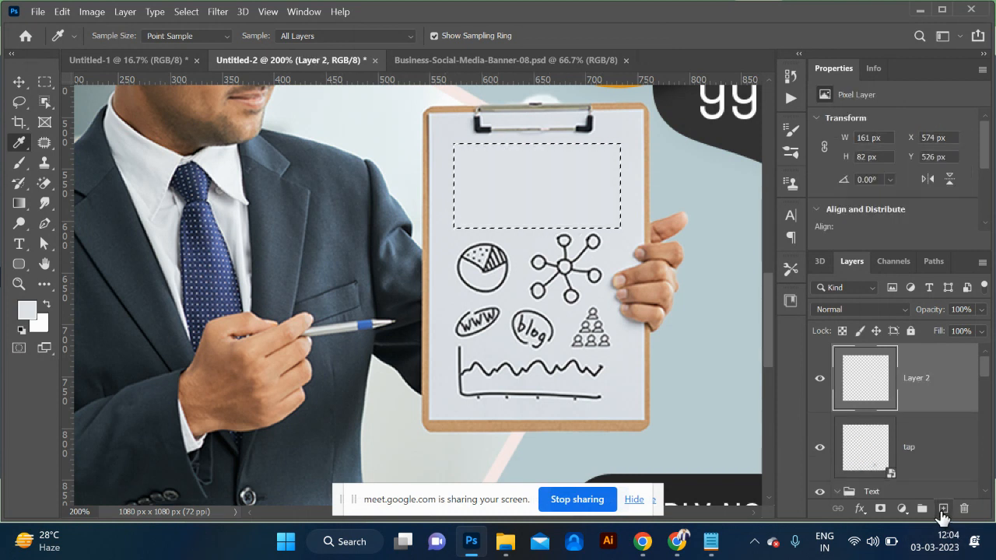
key("ctrl+d")
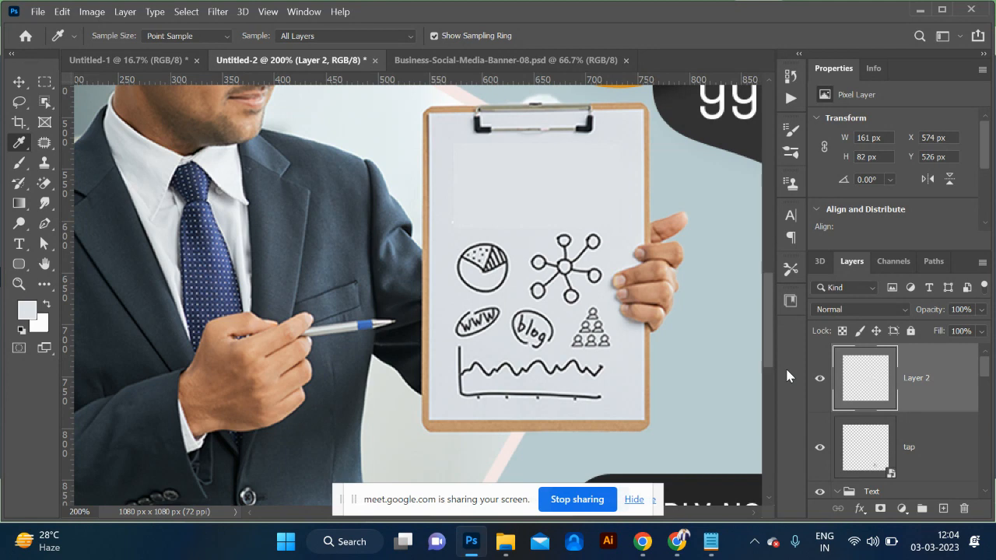
key("ctrl+minus")
key("ctrl+minus")
key("ctrl+plus")
key("ctrl+plus")
key("ctrl+plus")
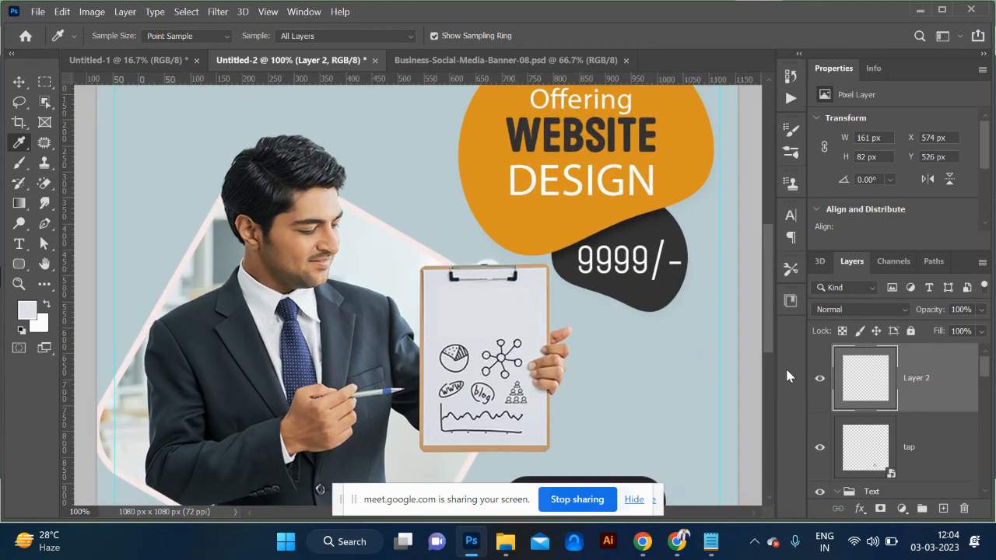
scroll(529, 305, "left", 2)
scroll(529, 305, "right", 8)
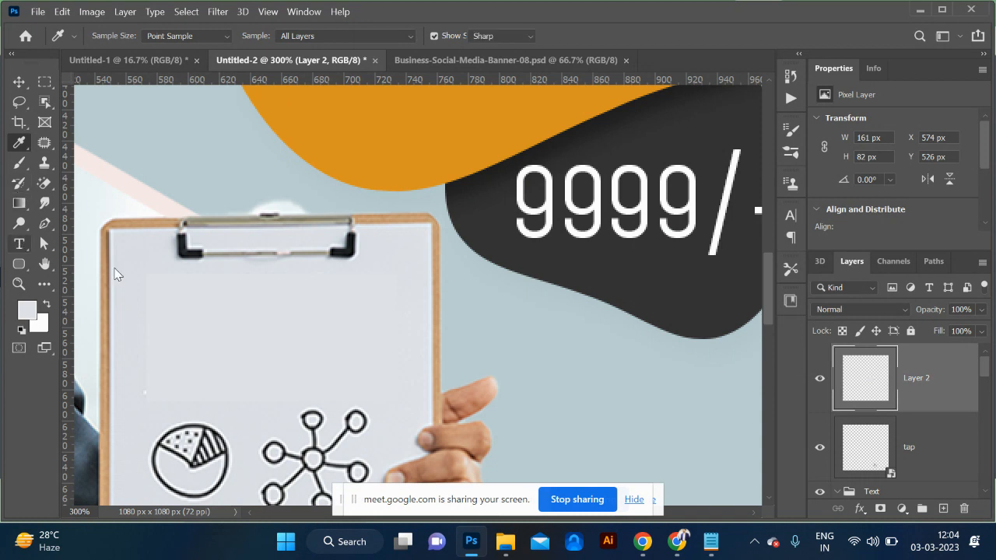
key("t")
left_click(191, 322)
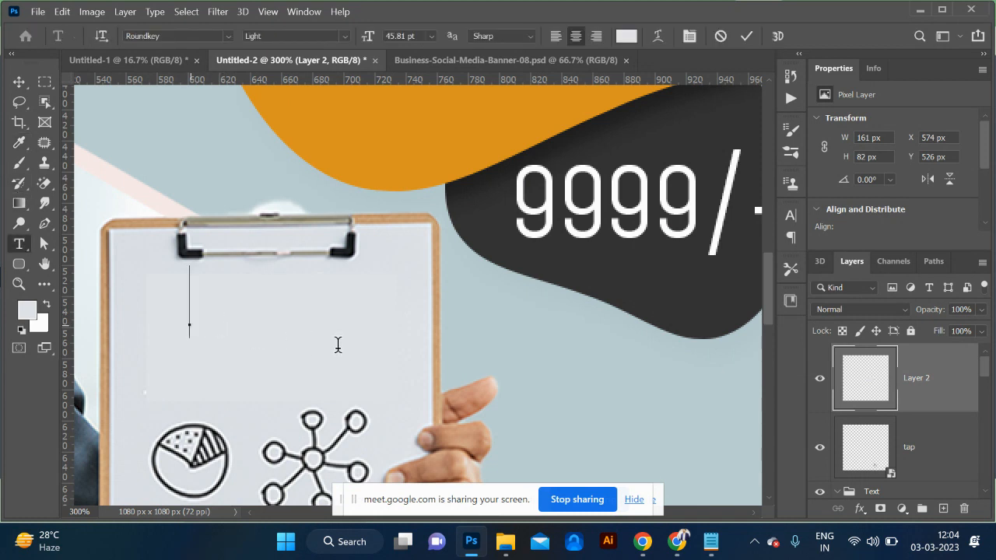
key("Caps_Lock")
key("ctrl")
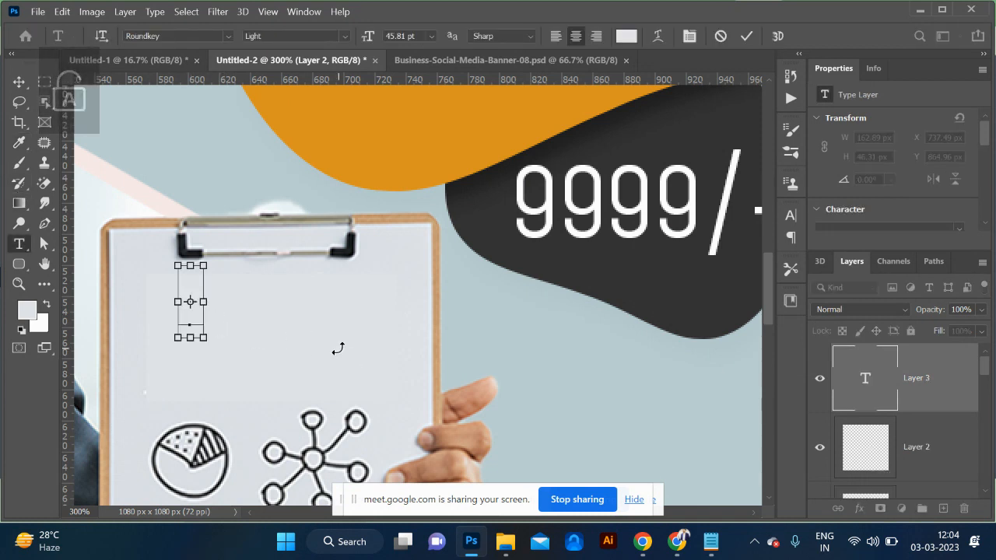
key("ctrl+z")
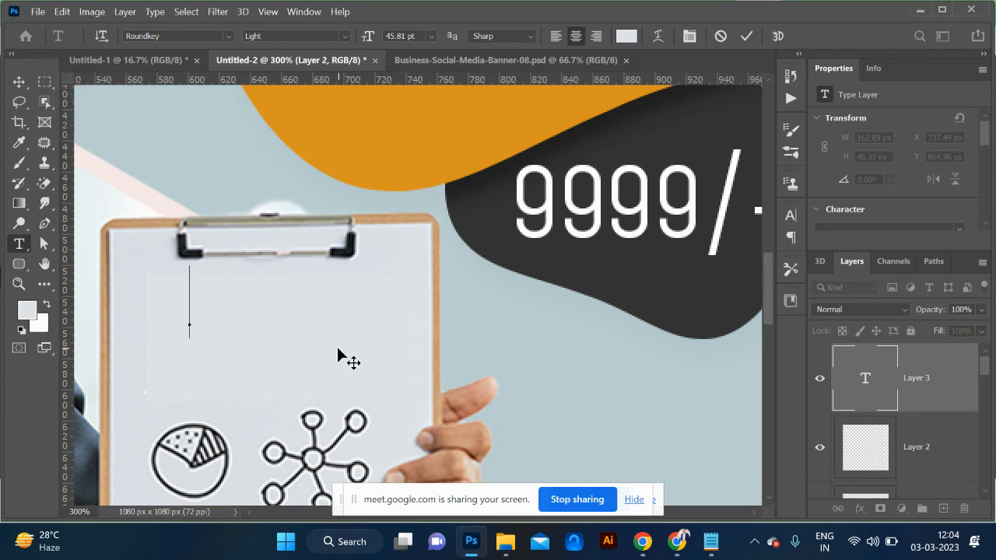
key("Caps_Lock")
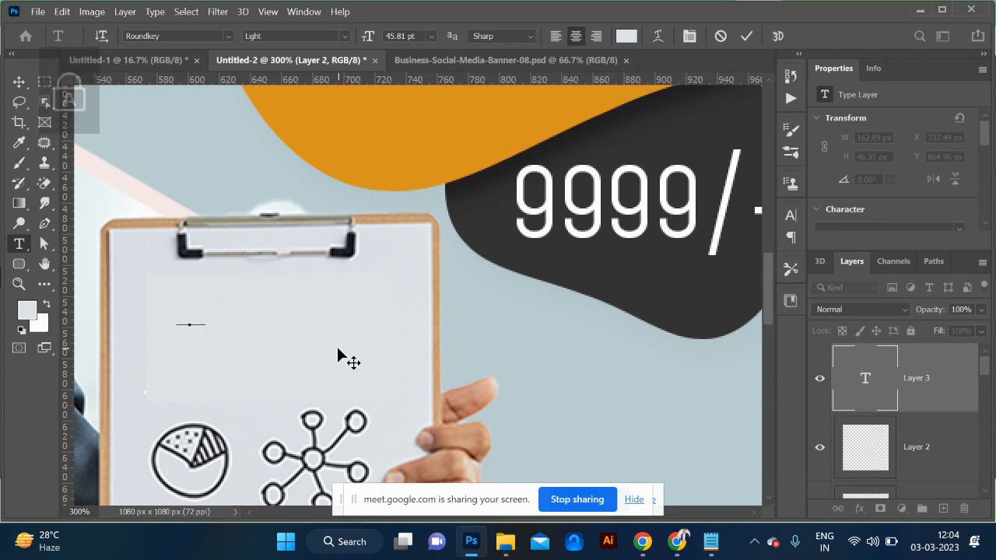
key("ctrl")
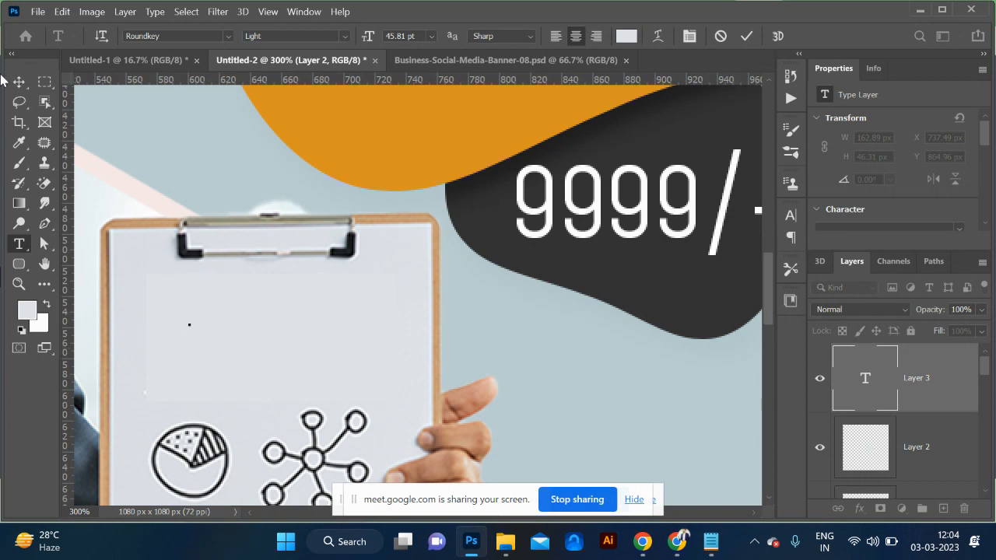
left_click_drag(18, 82, 45, 105)
key("ctrl+z")
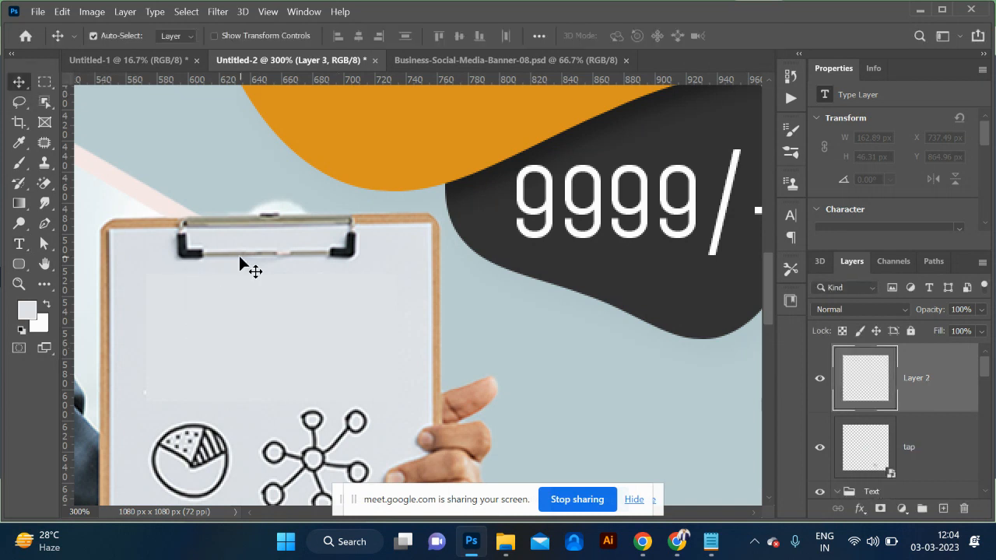
Step: Undo the paper-colour fill covering the DIGITAL MARKETING heading on the clipboard, and deselect
key("ctrl+z")
key("ctrl+z")
key("ctrl+d")
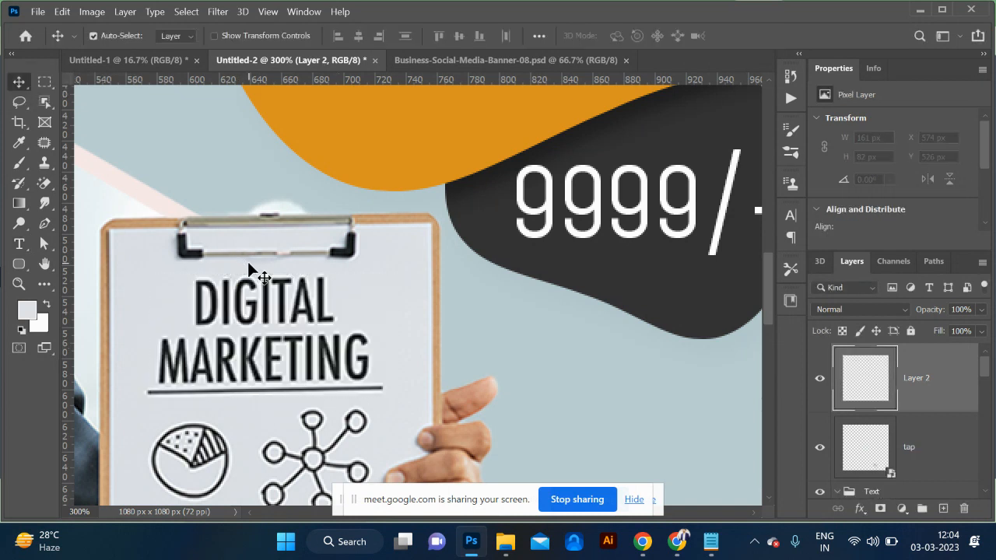
Step: Make a rectangular selection of about 107 × 38 px around the word DIGITAL on the clipboard
left_click(43, 83)
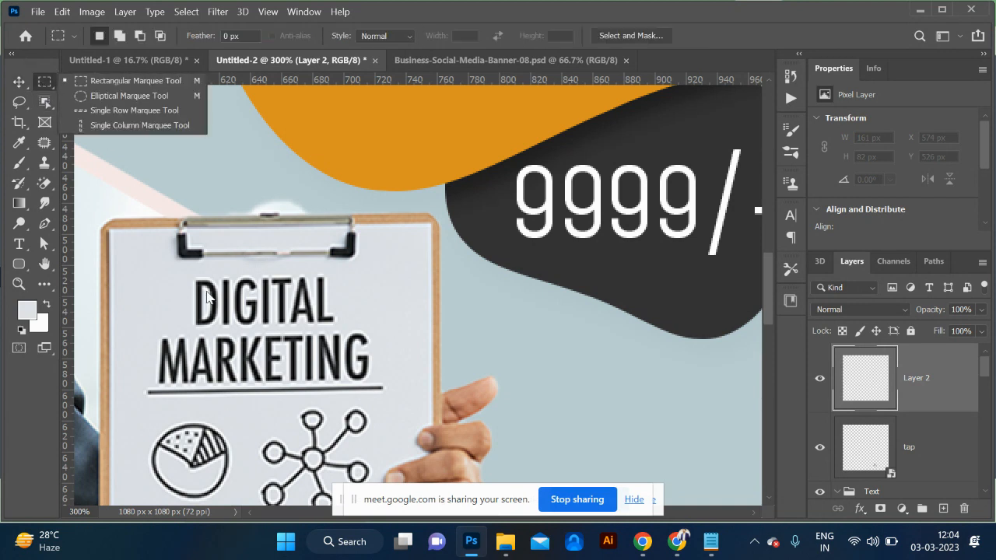
left_click(182, 273)
left_click_drag(182, 272, 347, 332)
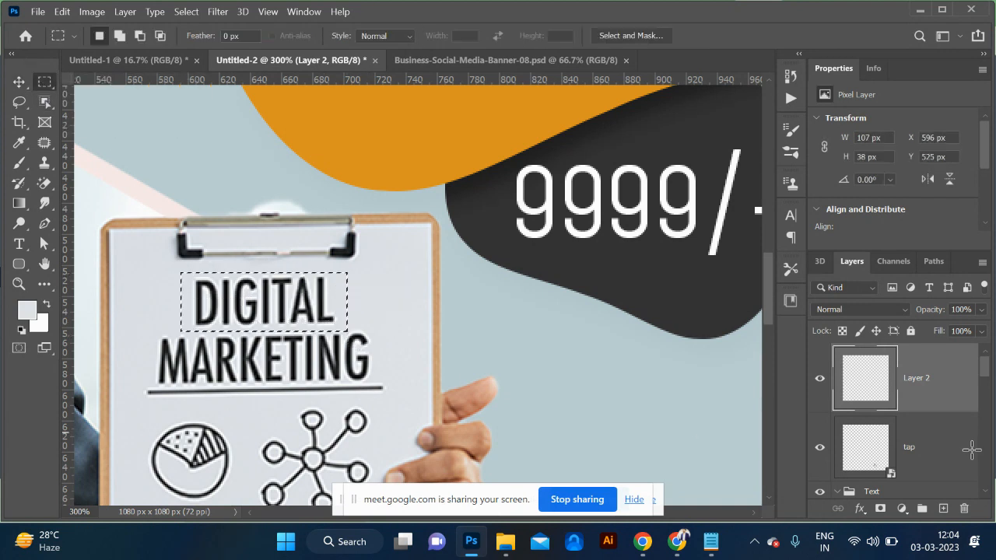
Step: Rasterize Layer 1, the photo of the man holding the clipboard
scroll(874, 442, "down", 3)
scroll(875, 443, "up", 5)
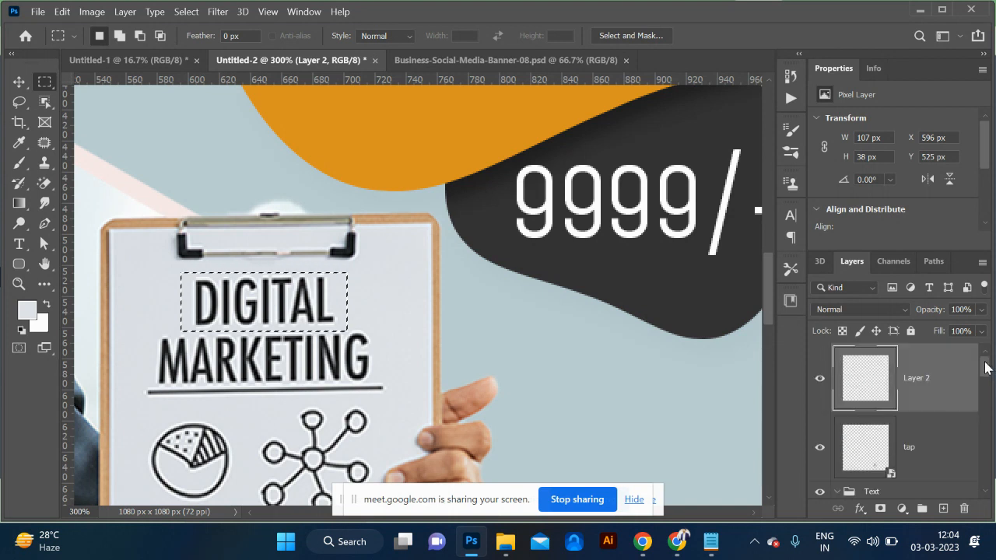
scroll(901, 442, "down", 2)
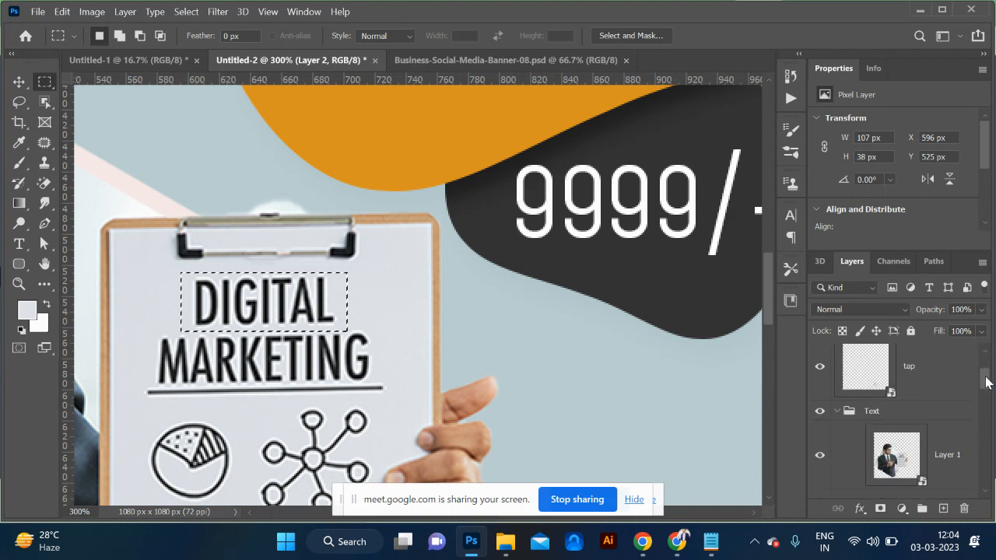
left_click(899, 442)
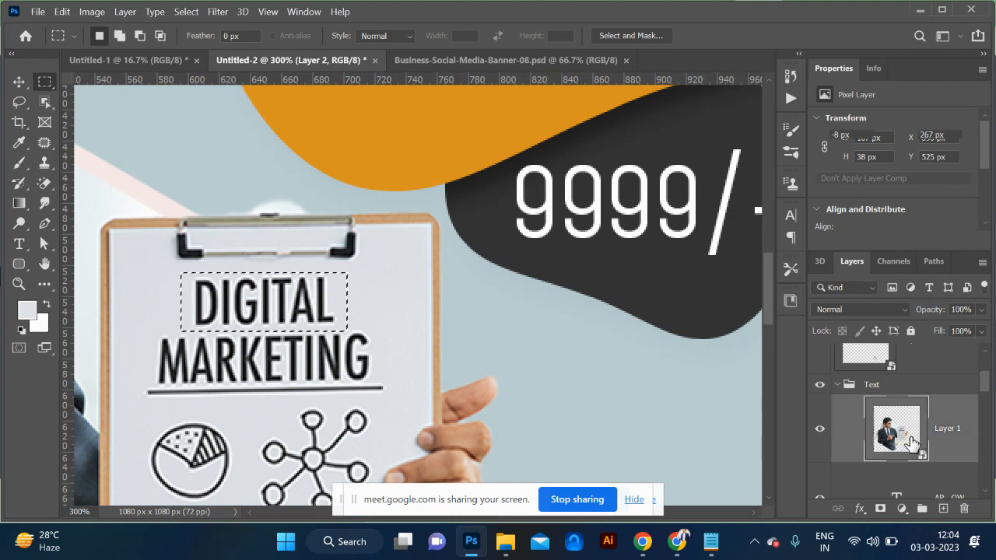
right_click(951, 436)
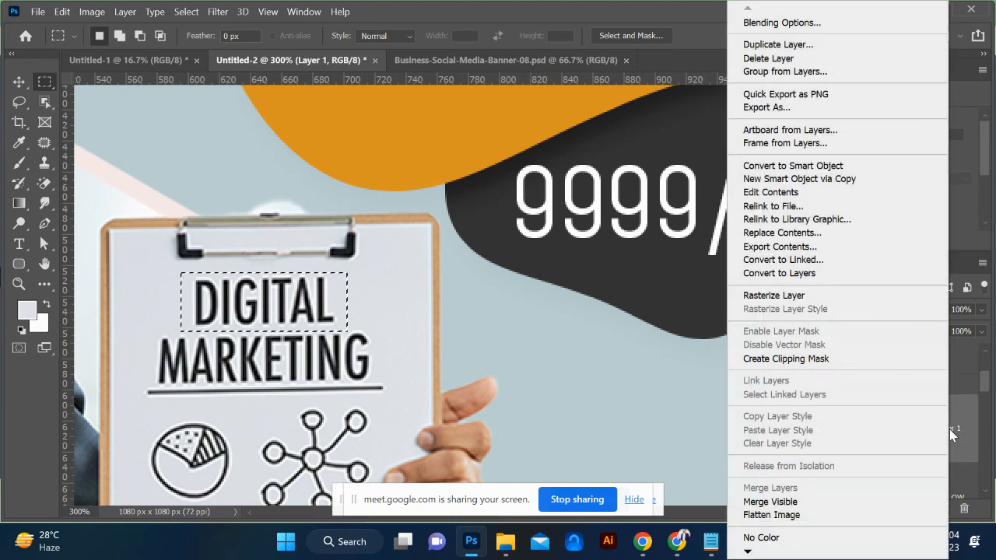
left_click(819, 301)
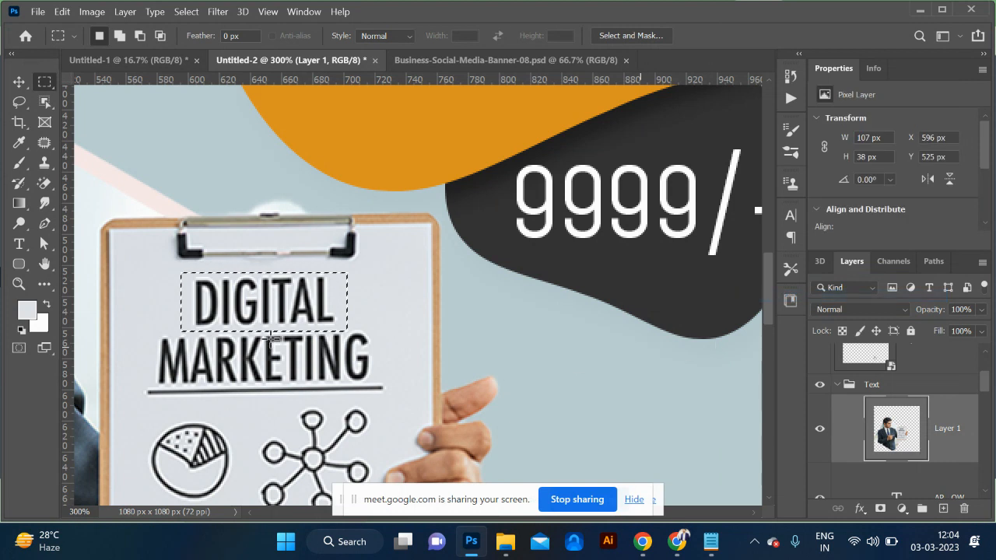
Step: Remove the selected word DIGITAL from the clipboard with a Content-Aware fill at 100% opacity, and deselect
key("F5")
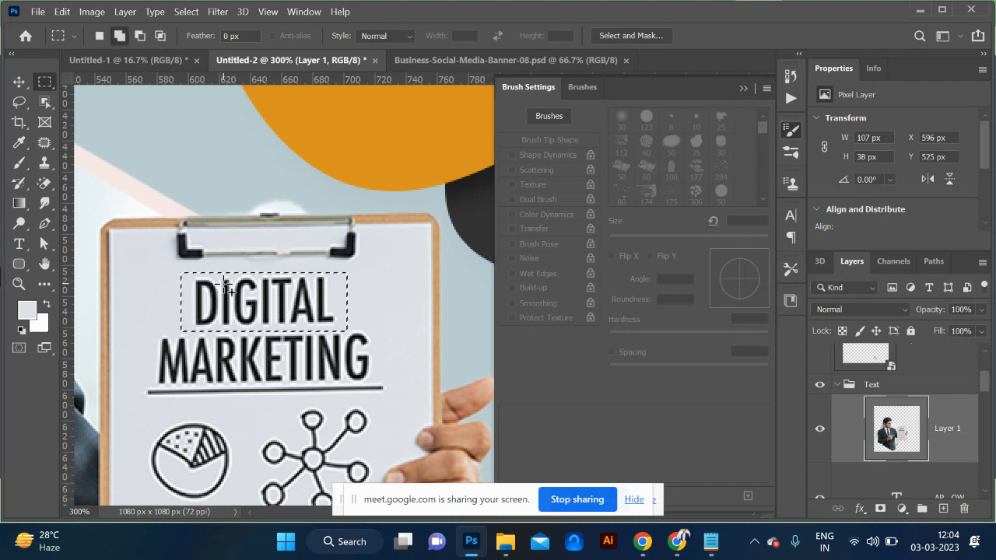
key("shift+XF86MonBrightnessDown")
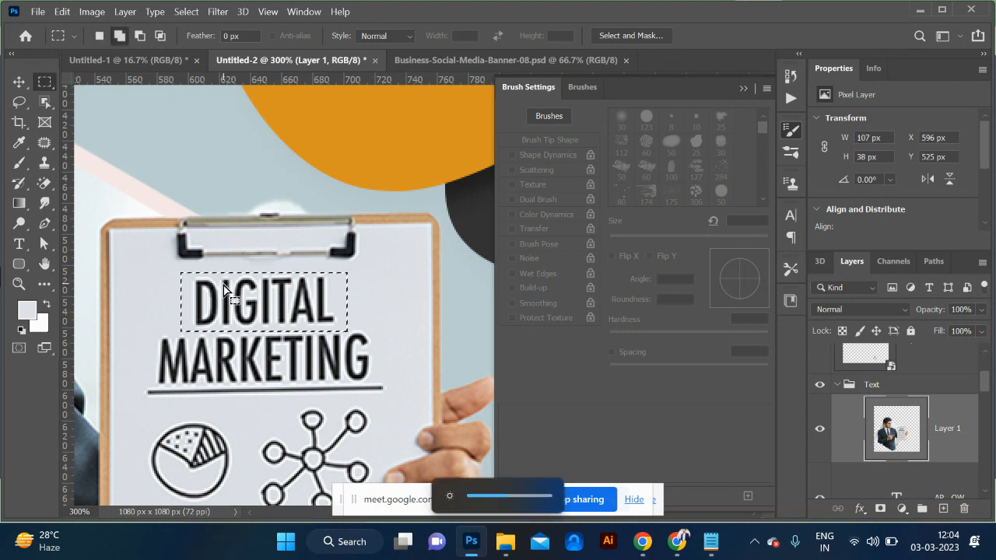
left_click(744, 88)
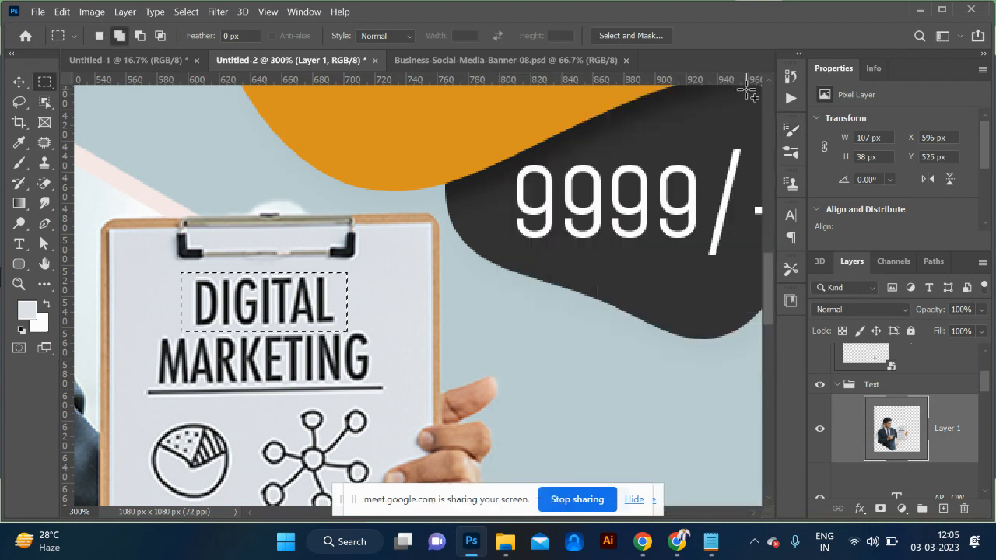
key("shift+BackSpace")
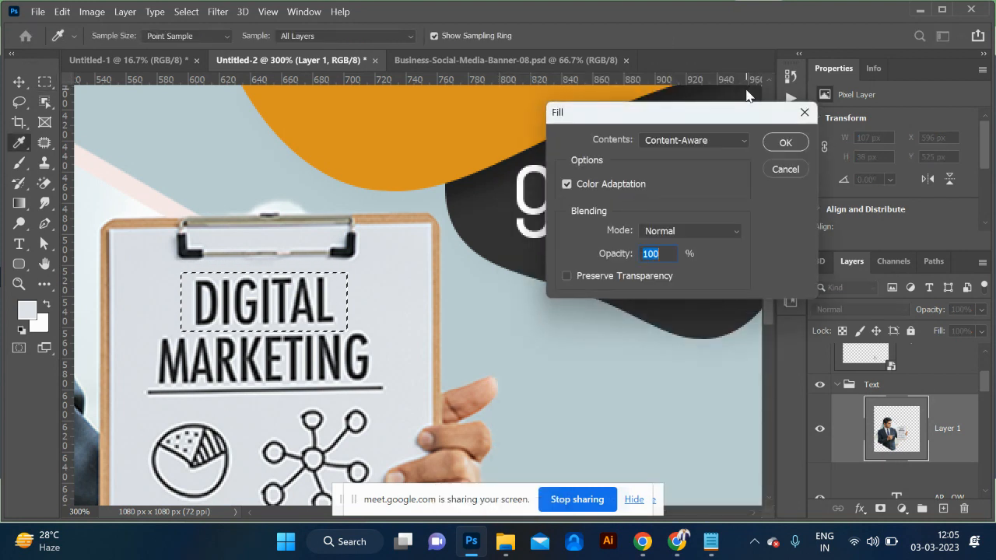
left_click(785, 143)
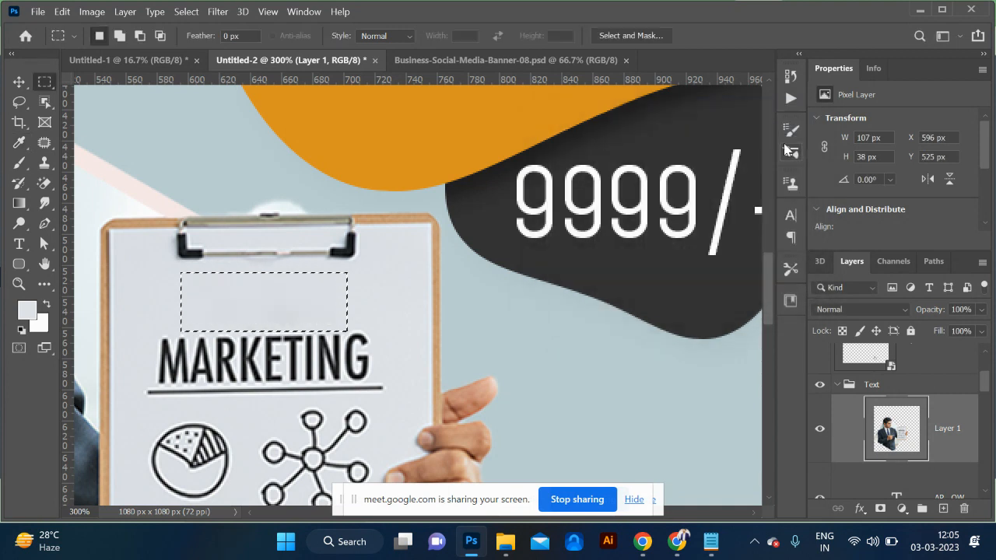
key("ctrl+d")
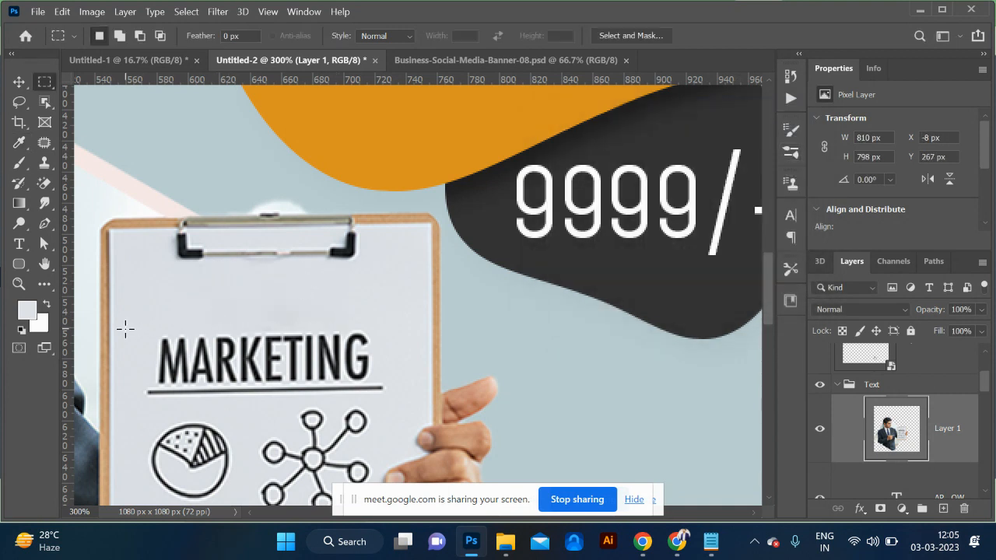
Step: Select the underlined word MARKETING with an area of about 184 × 45 px, remove it with a Content-Aware fill, and deselect
left_click_drag(124, 329, 410, 398)
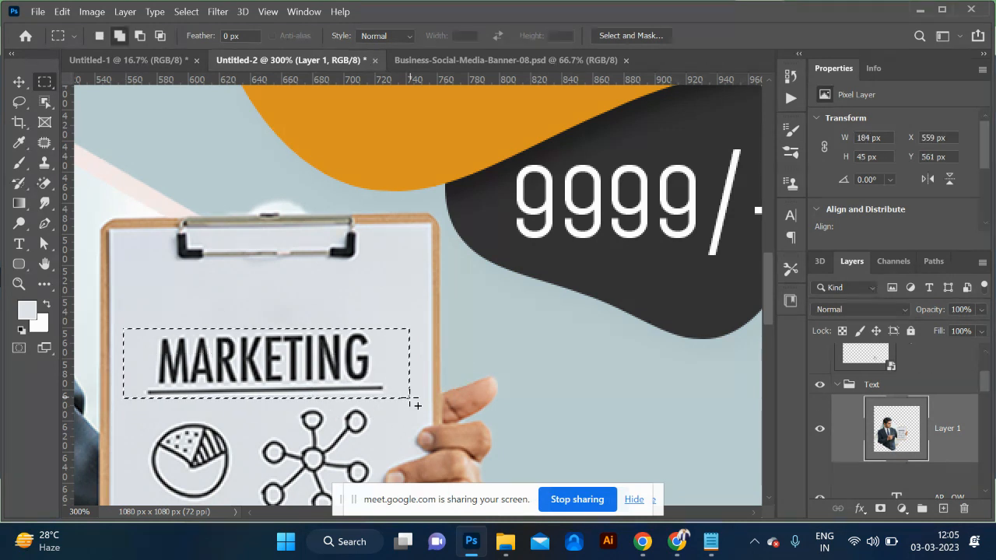
key("shift+F5")
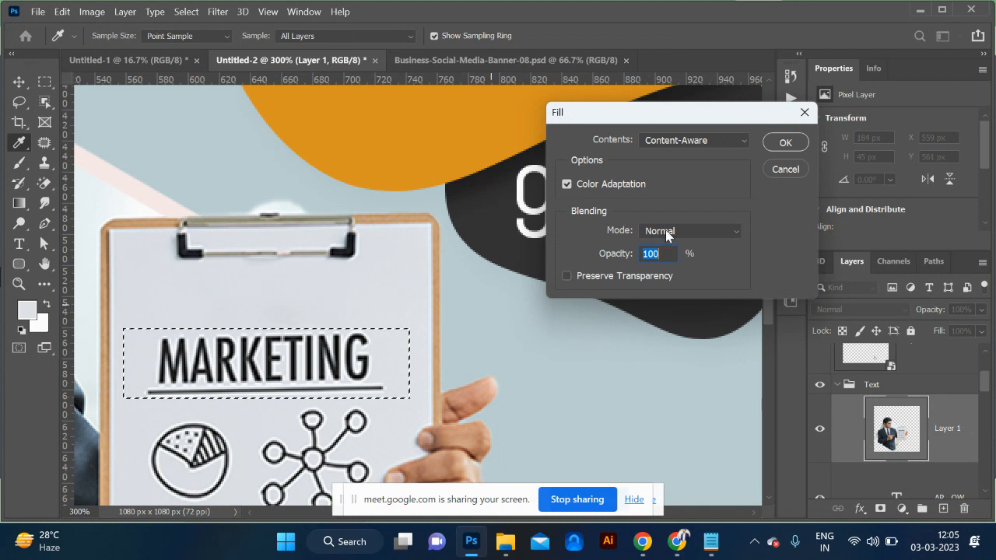
key("Return")
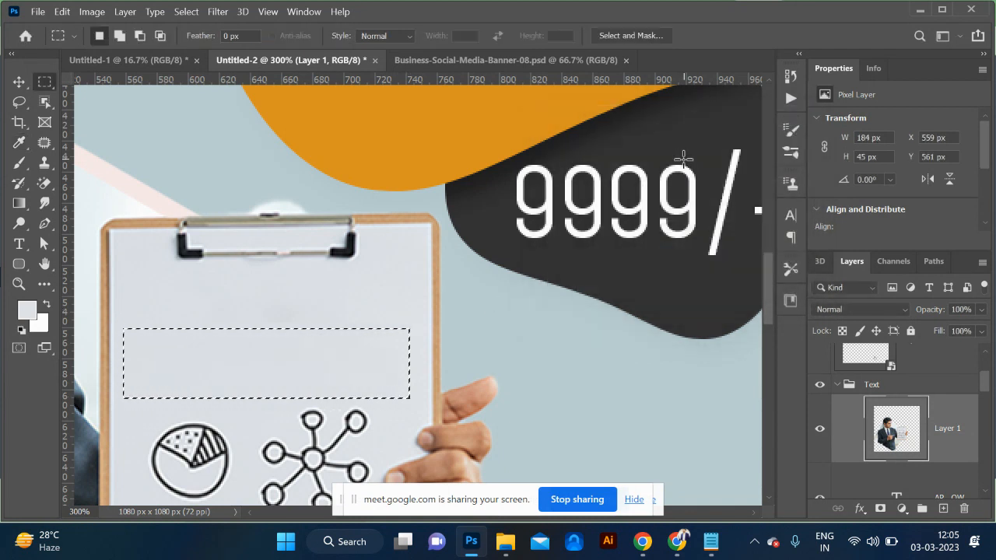
key("ctrl+d")
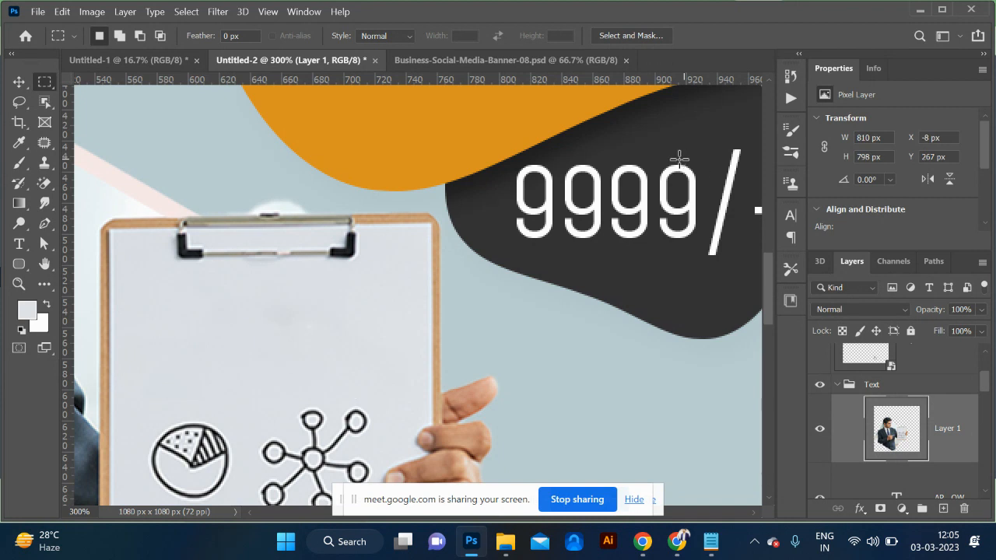
Step: Undo the fill over MARKETING, then repeat the Content-Aware fill on that selection and deselect
key("ctrl+shift+d")
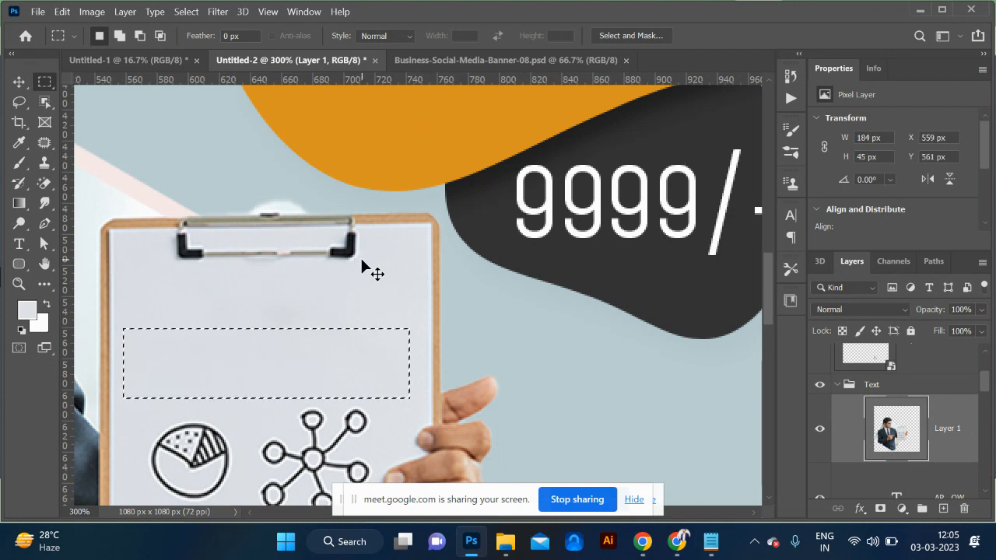
left_click(62, 12)
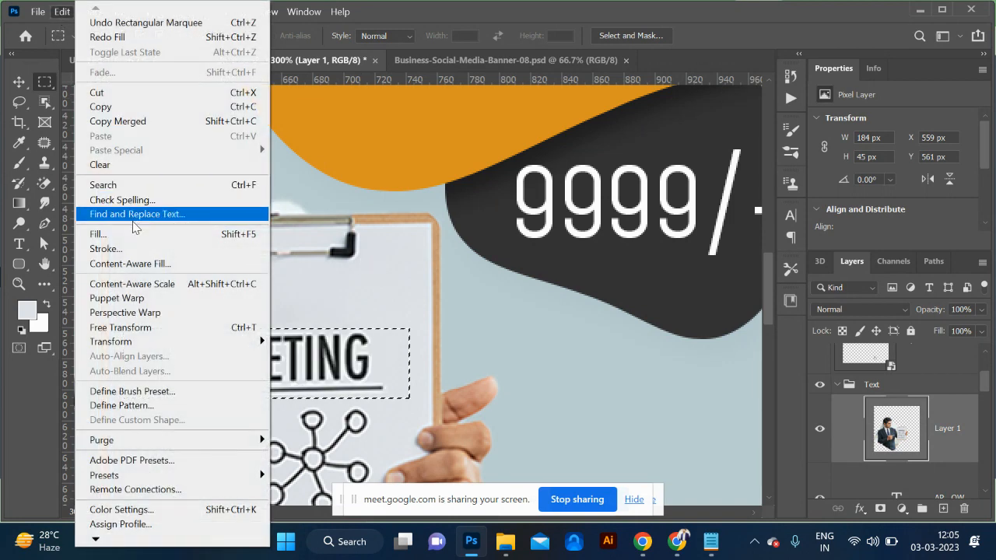
left_click(98, 233)
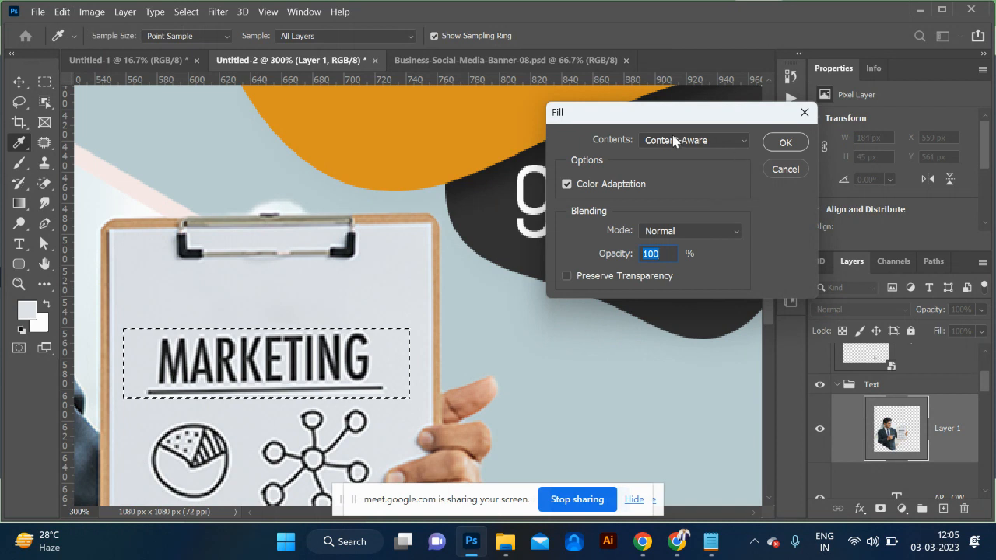
left_click(798, 143)
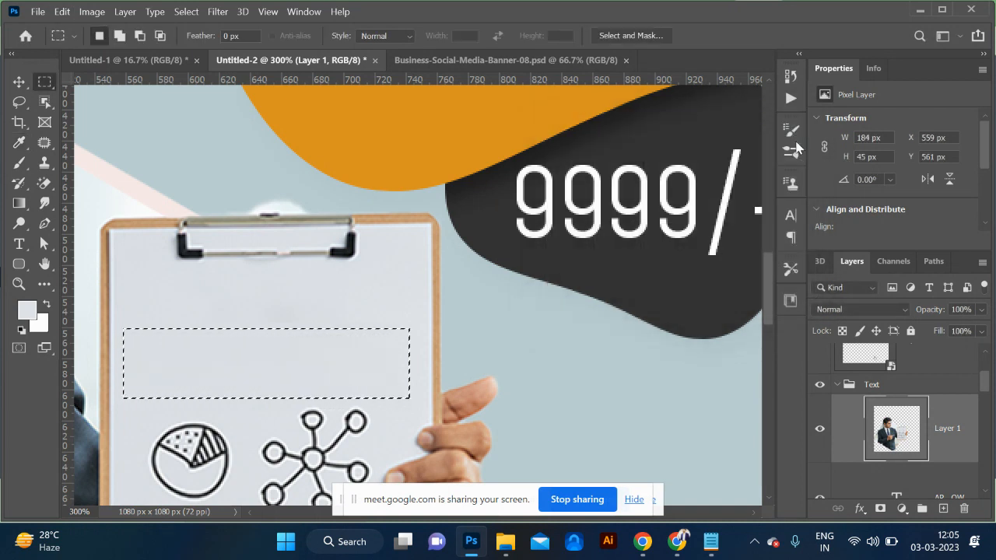
key("ctrl+d")
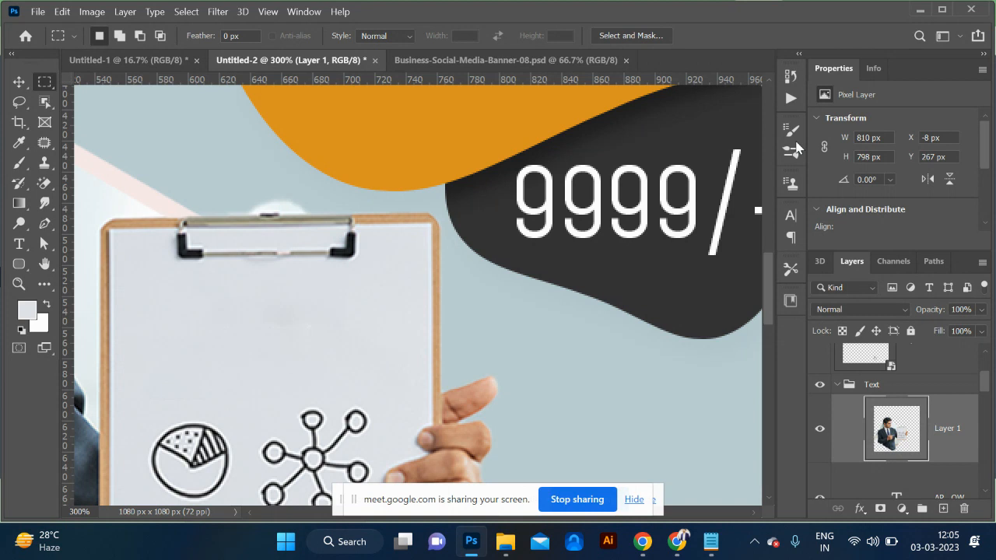
Step: Undo the Content-Aware fills over both words of the clipboard heading
key("ctrl+z")
key("ctrl+z")
key("ctrl+z")
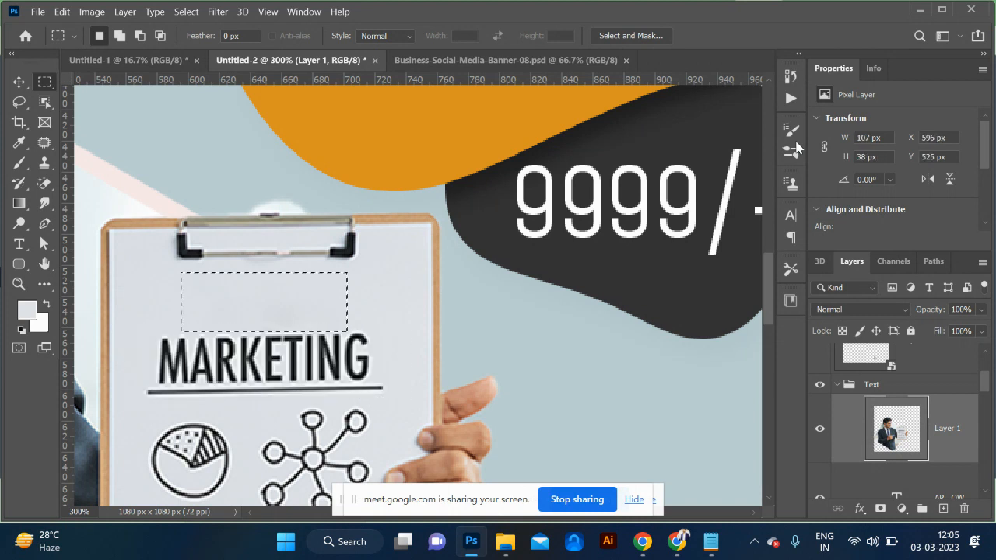
key("ctrl+z")
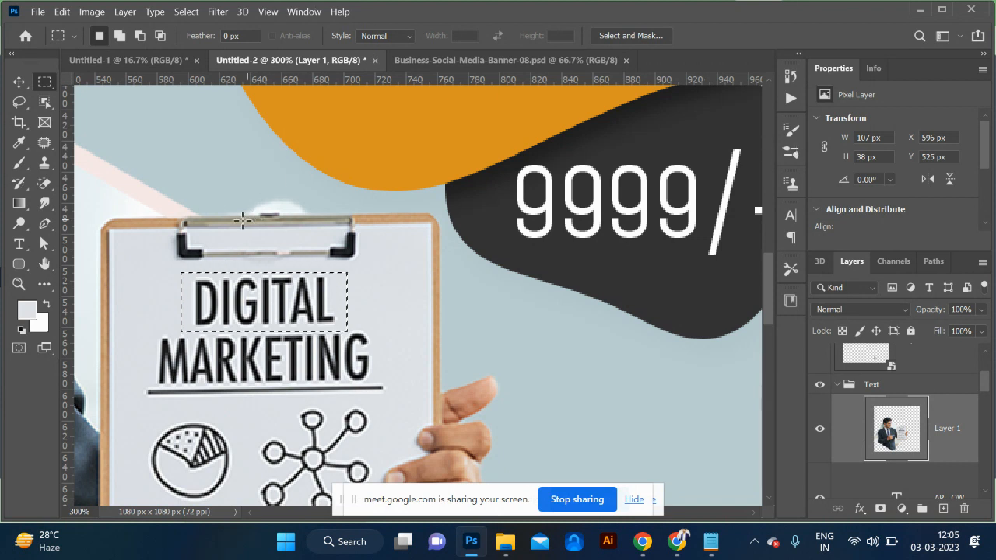
Step: Replace the current selection with a rectangular one of about 117 × 39 px around the word DIGITAL
key("ctrl+d")
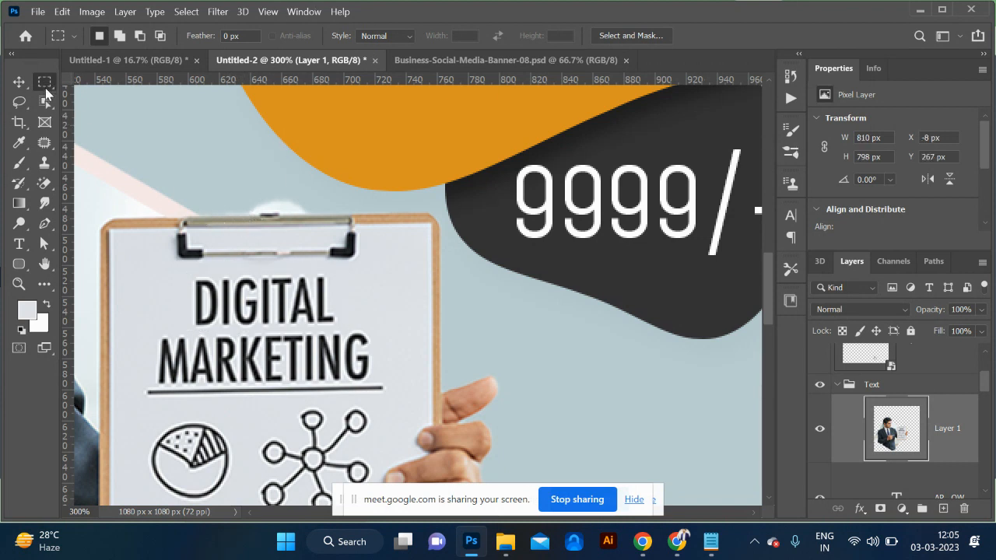
left_click_drag(168, 271, 348, 330)
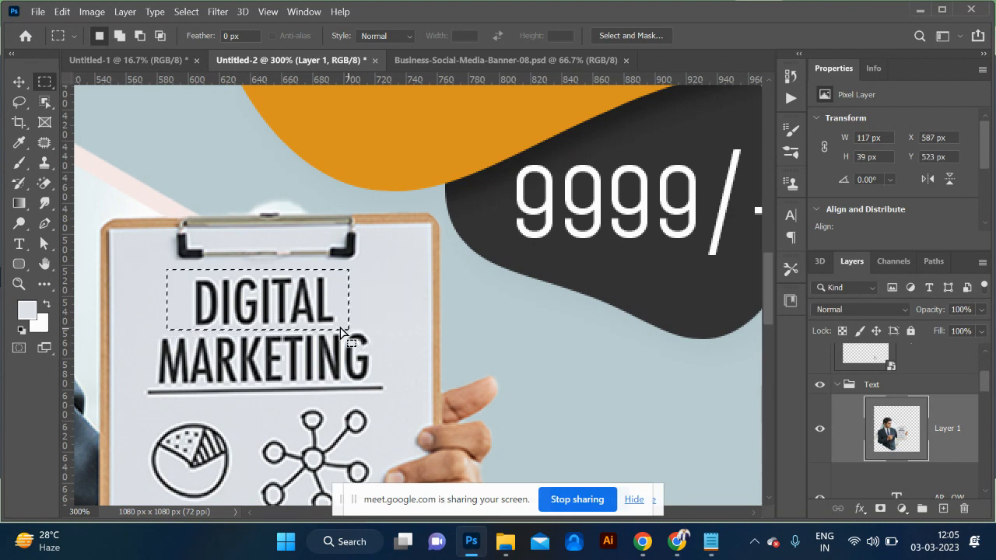
Step: Remove the word DIGITAL from the clipboard with a Content-Aware fill of the current selection, and deselect
left_click(63, 12)
left_click(129, 236)
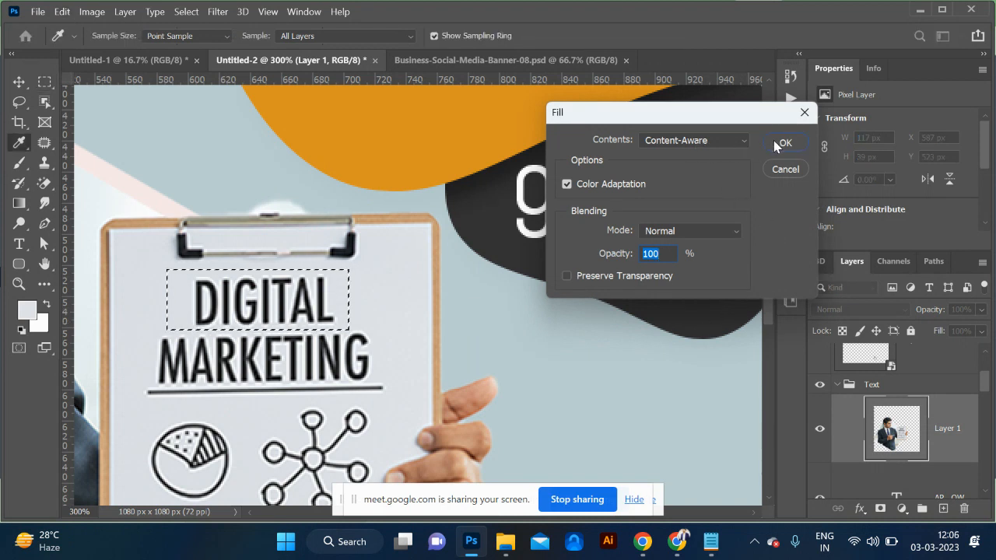
left_click(785, 143)
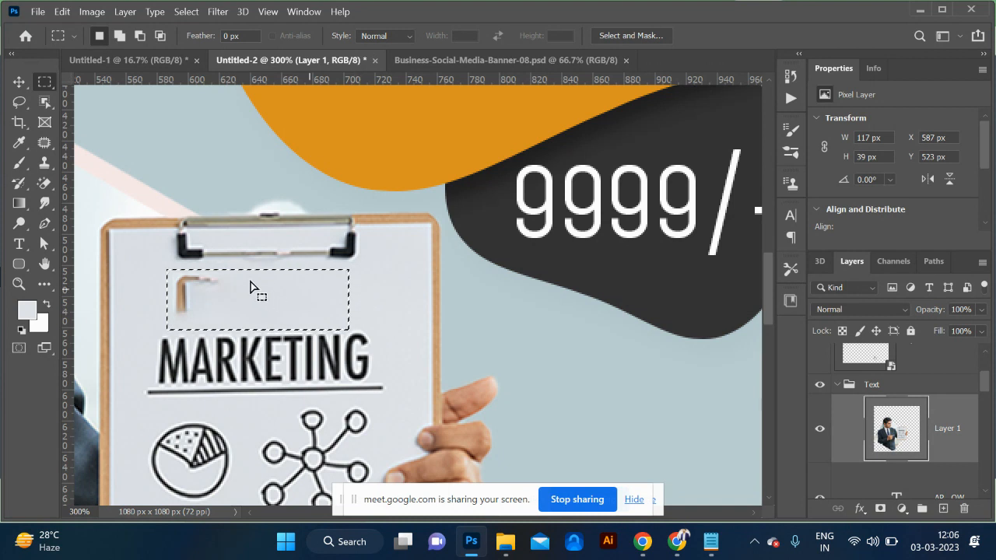
left_click(201, 304)
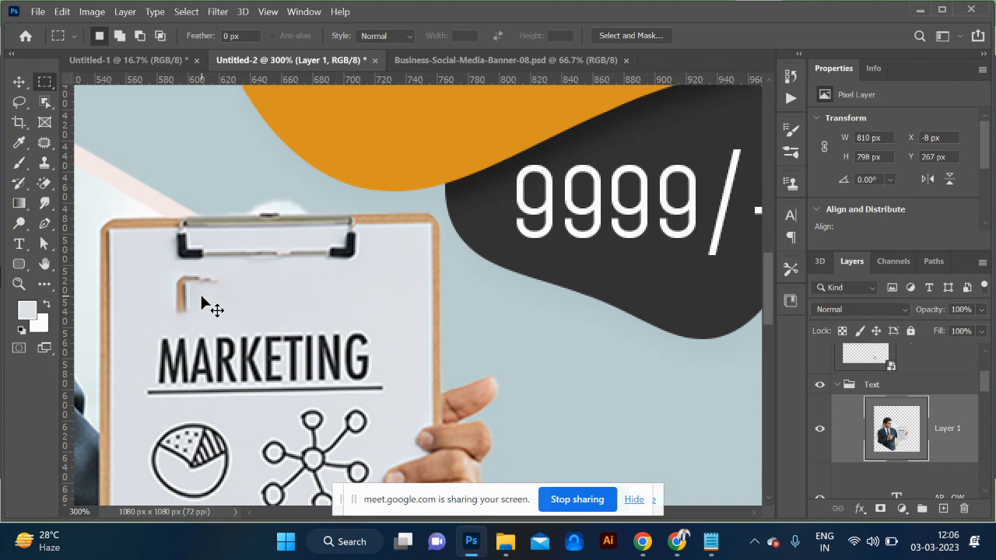
Step: Select the leftover brown corner mark with an area of about 42 × 34 px, remove it with a Content-Aware fill, and deselect
left_click_drag(160, 270, 225, 322)
left_click(60, 12)
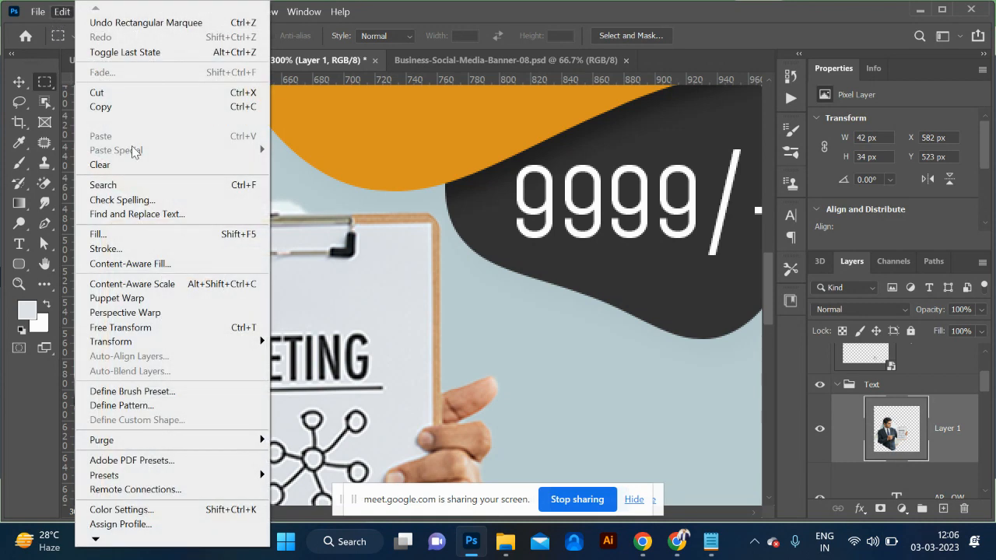
left_click(150, 234)
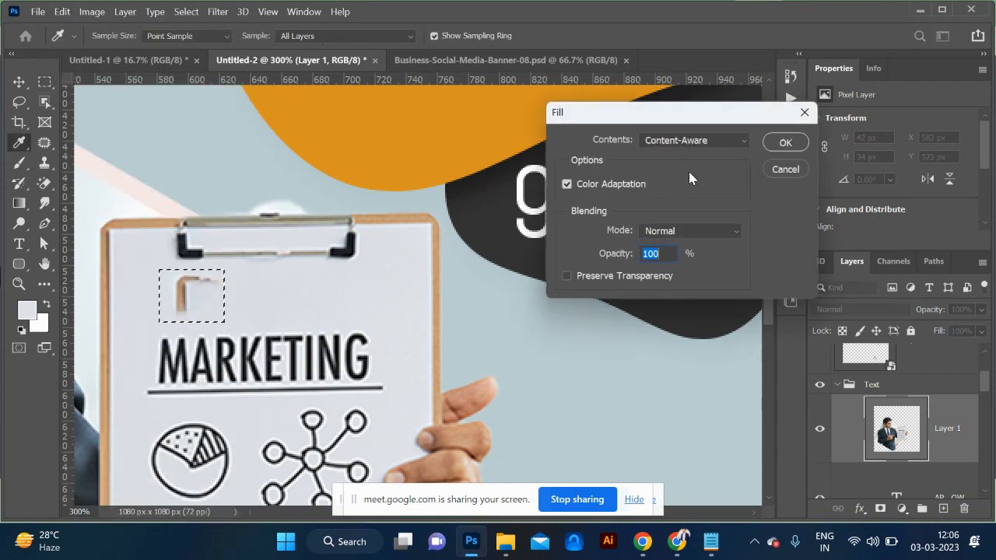
left_click(786, 143)
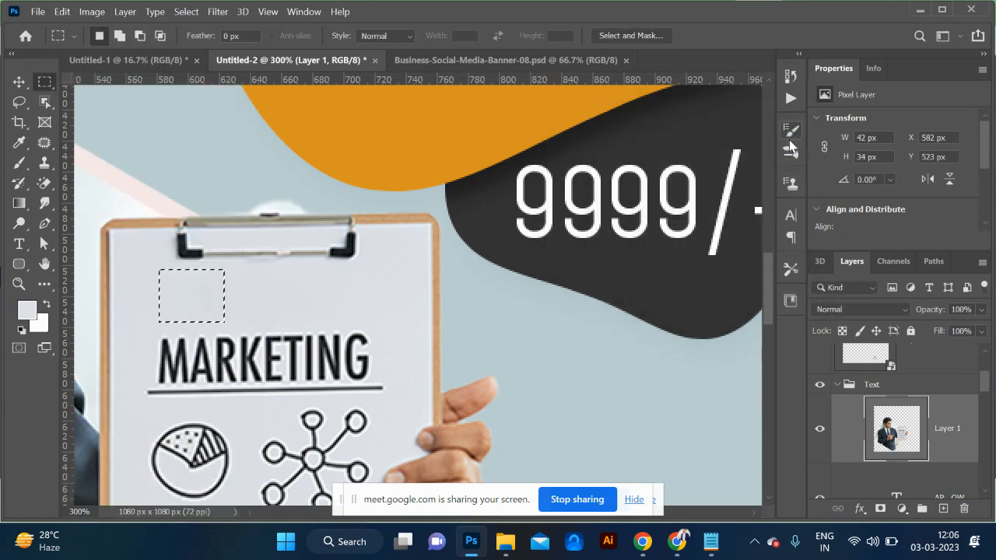
key("ctrl+d")
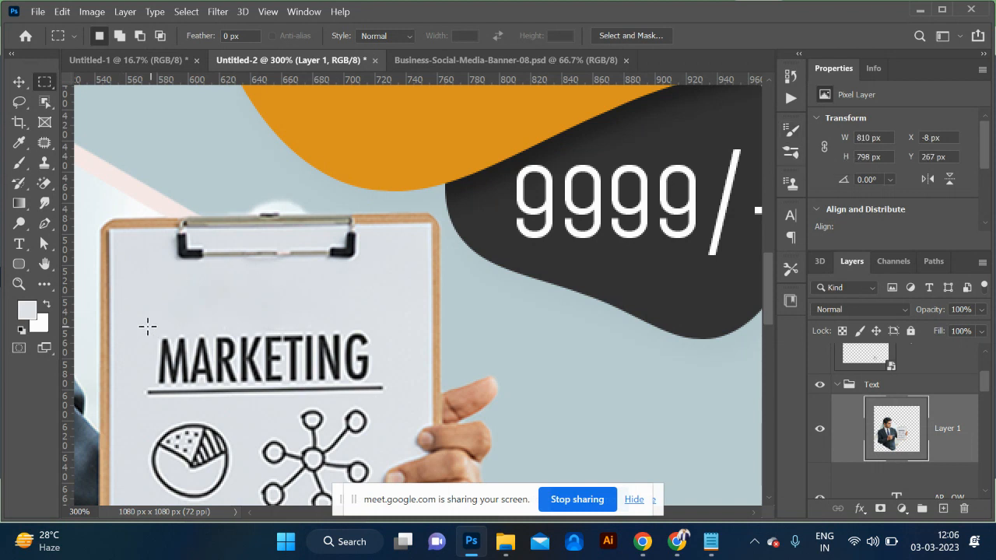
Step: Select the underlined word MARKETING with an area of about 167 × 48 px, Content-Aware fill it without Color Adaptation, and deselect
left_click_drag(135, 326, 394, 400)
key("shift+F5")
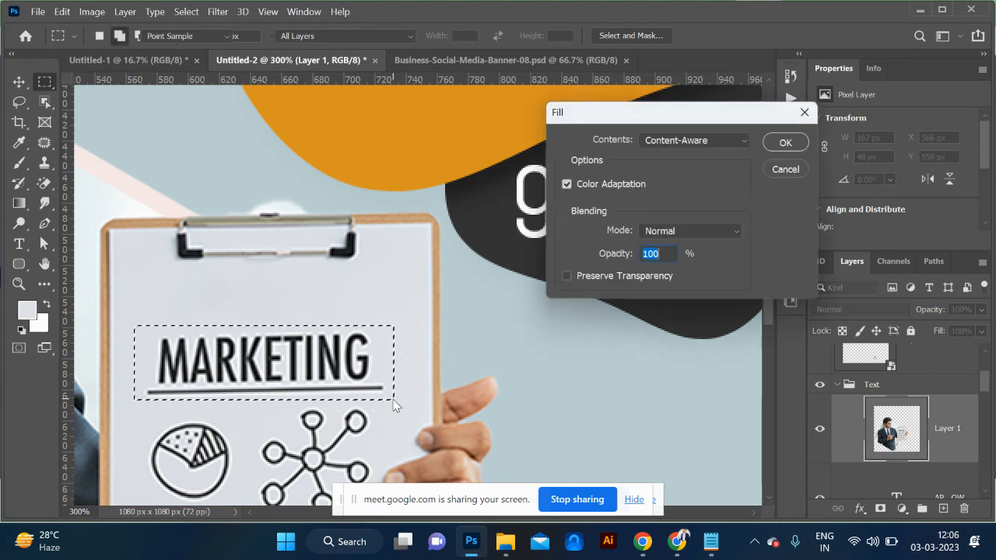
left_click(567, 183)
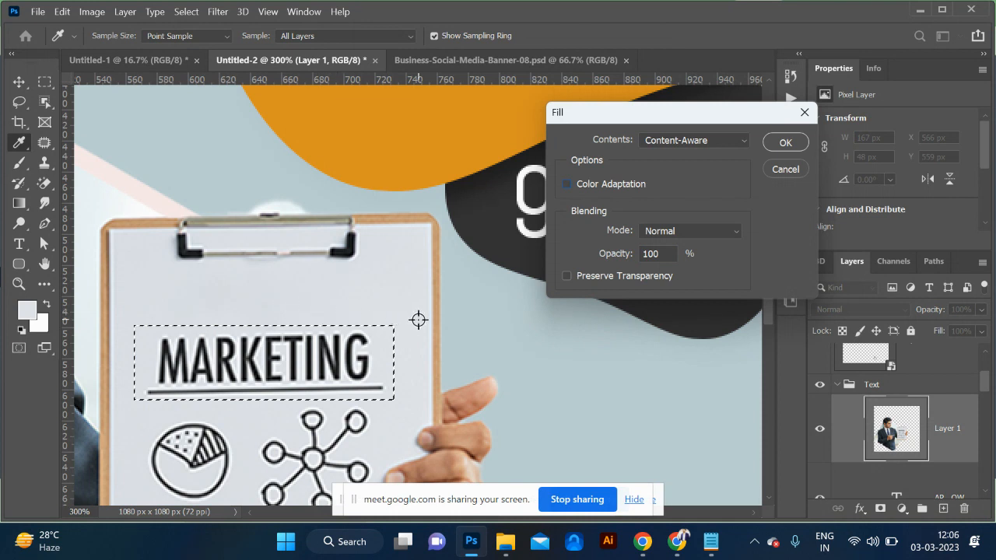
left_click(786, 142)
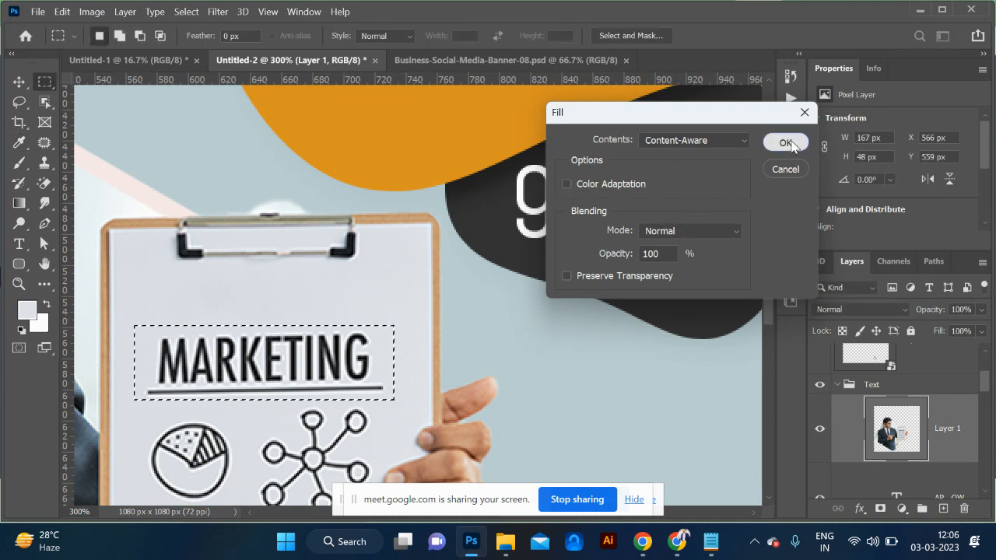
key("ctrl+d")
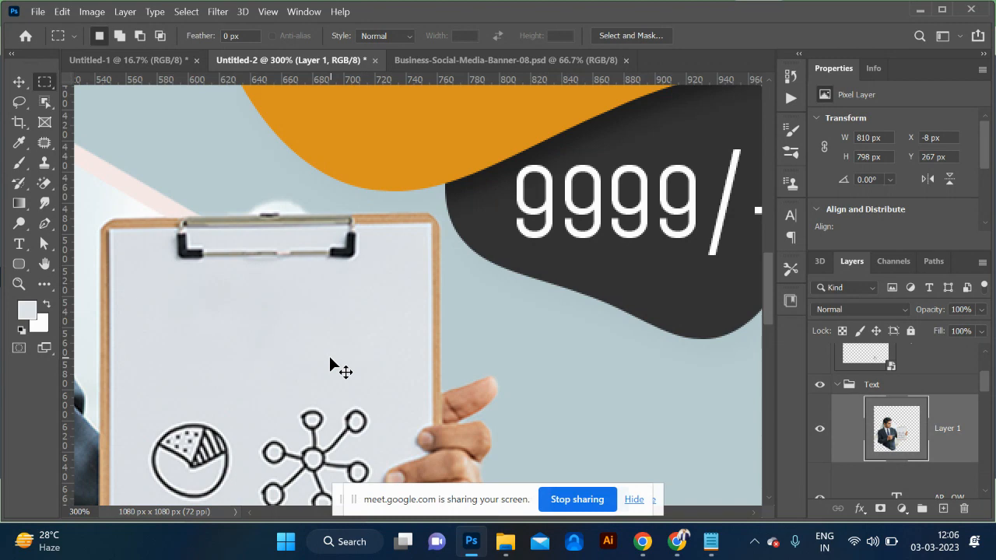
Step: Examine the retouched clipboard paper up close and within the whole banner for leftover marks
key("ctrl+plus")
key("ctrl+plus")
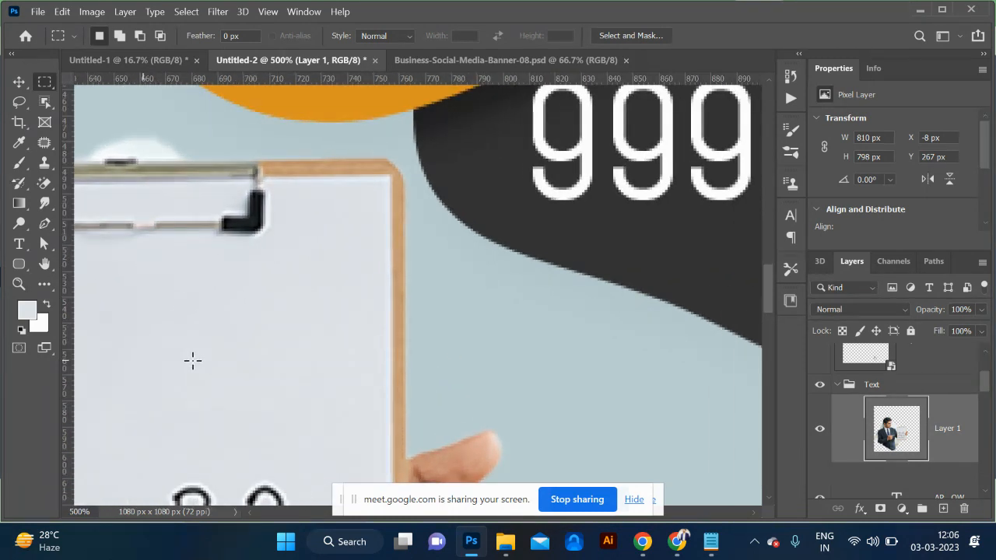
scroll(193, 360, "left", 5)
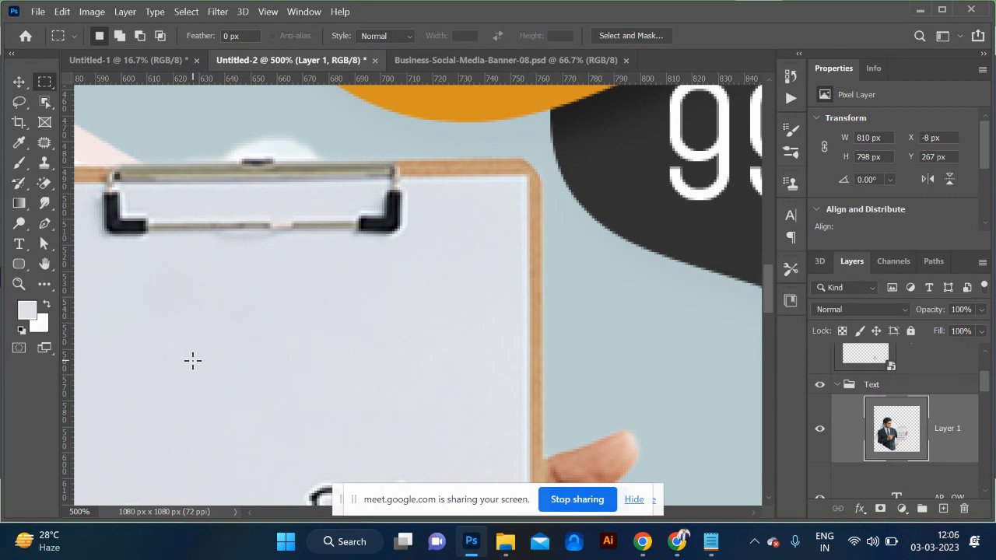
key("ctrl+minus")
key("ctrl+minus")
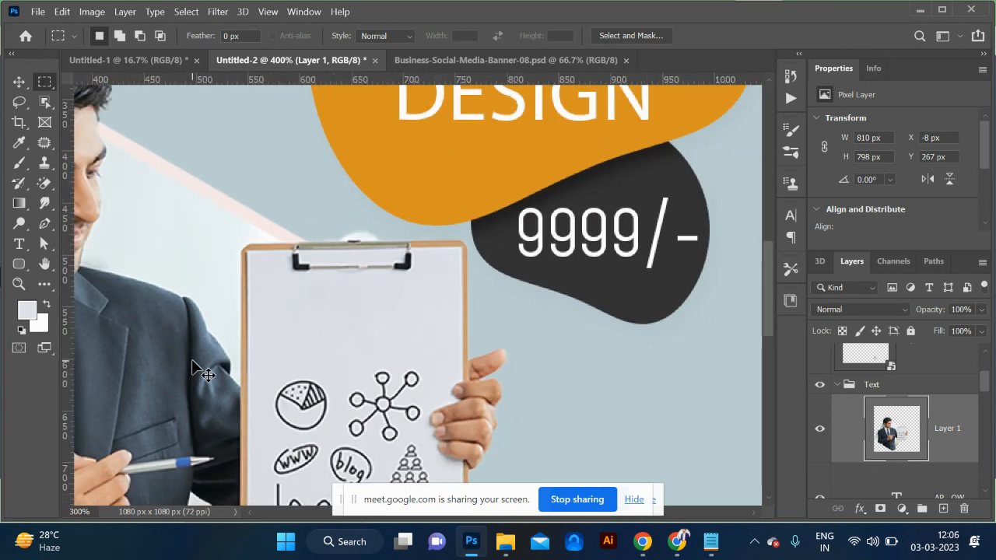
key("ctrl+plus")
key("ctrl+minus")
key("ctrl+minus")
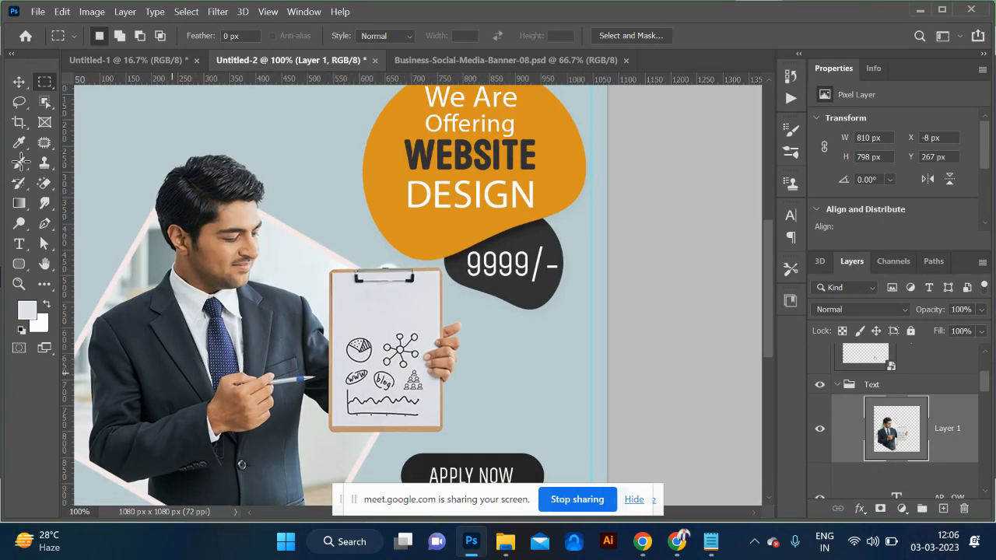
Step: Add the text WEBSITE DESIGN in capitals on two lines in the blank area at the top of the clipboard paper
left_click(19, 244)
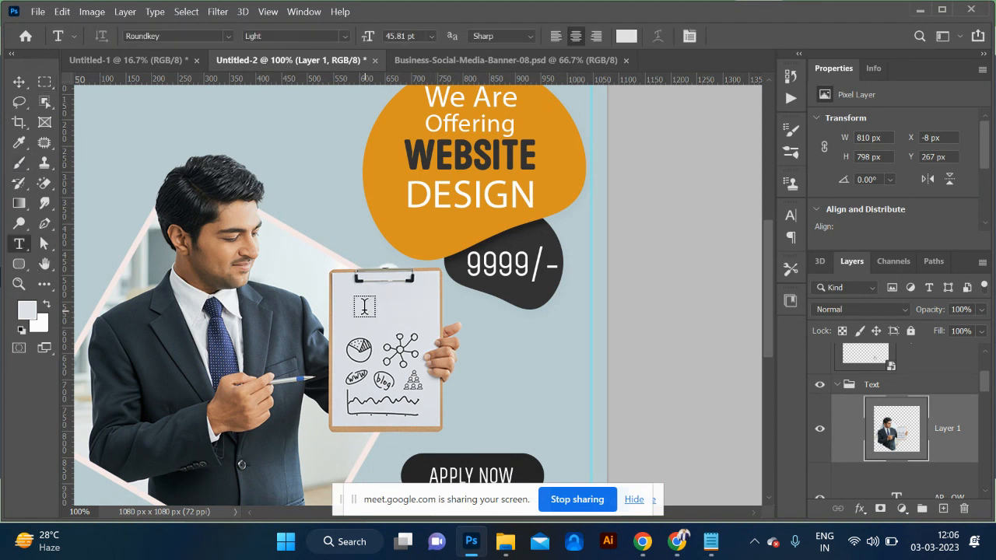
left_click(364, 307)
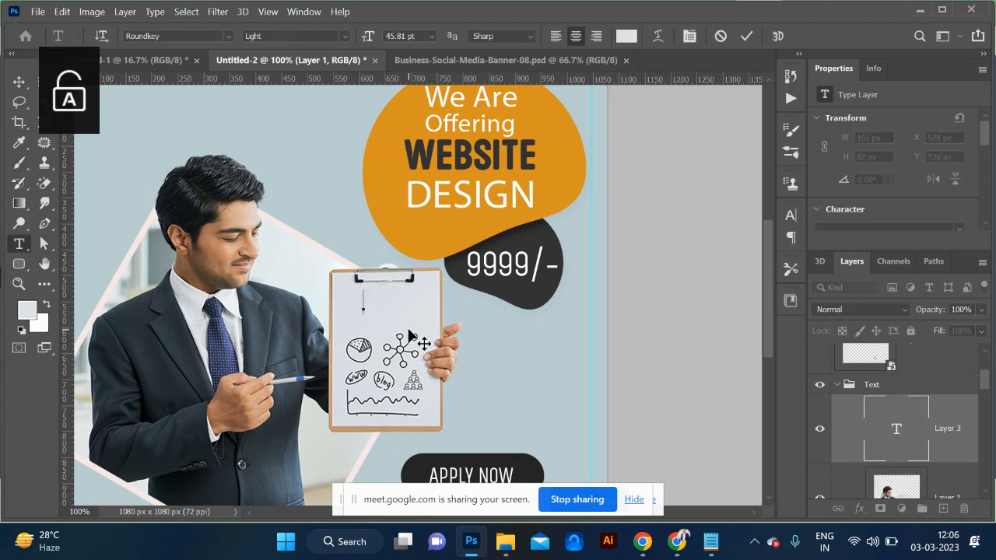
type("d")
key("BackSpace")
key("Caps_Lock")
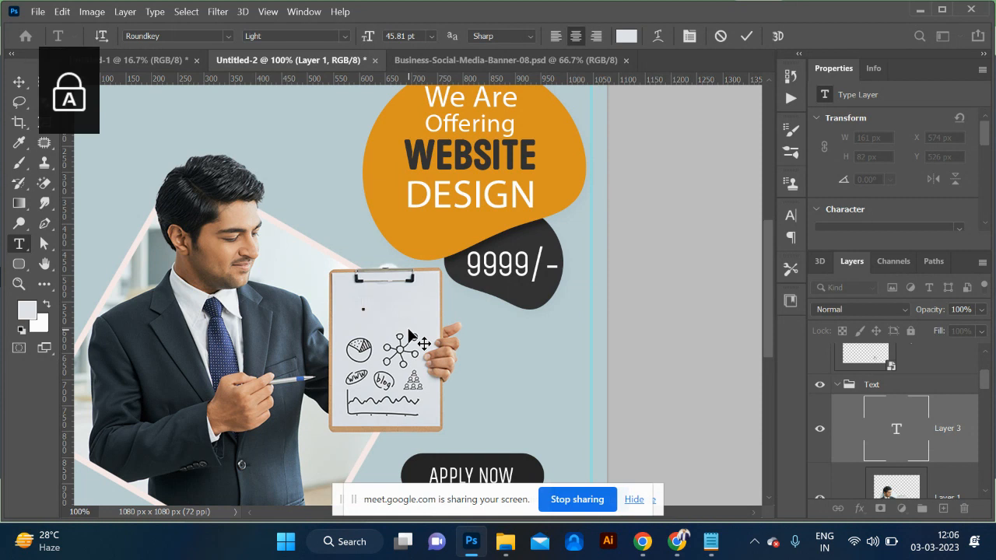
type("DIGI")
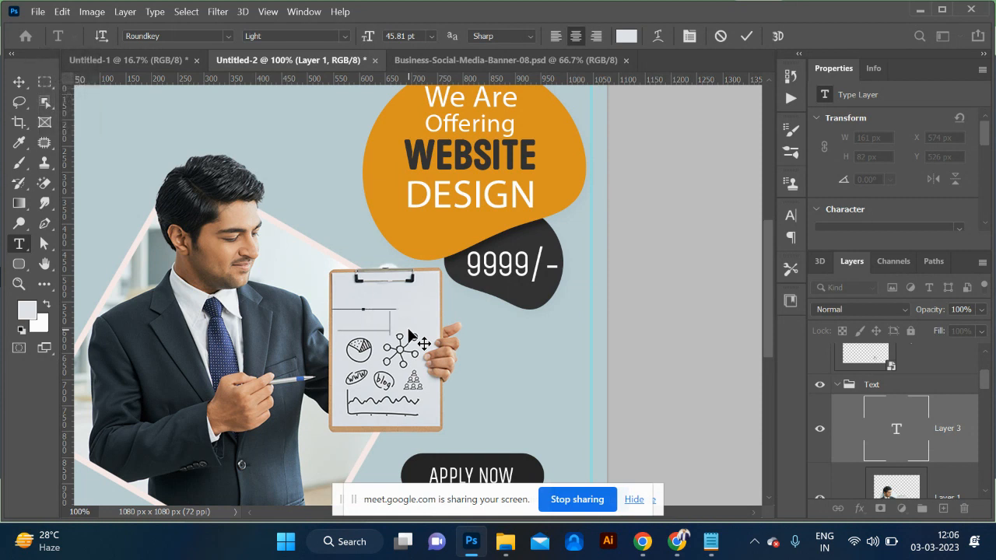
Step: Set the colour of all the new clipboard text to near-black #17191b
key("ctrl+a")
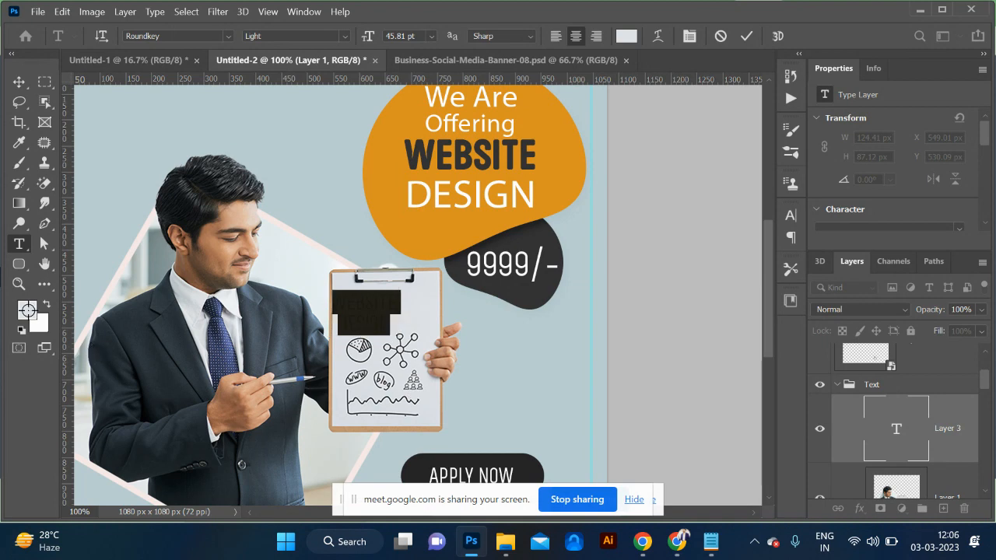
left_click(27, 310)
left_click(610, 265)
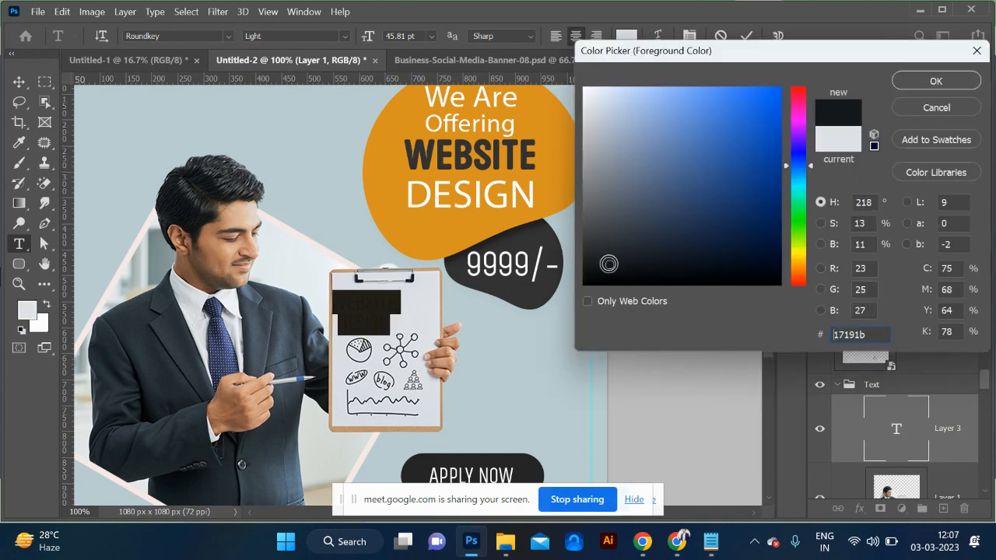
left_click(933, 82)
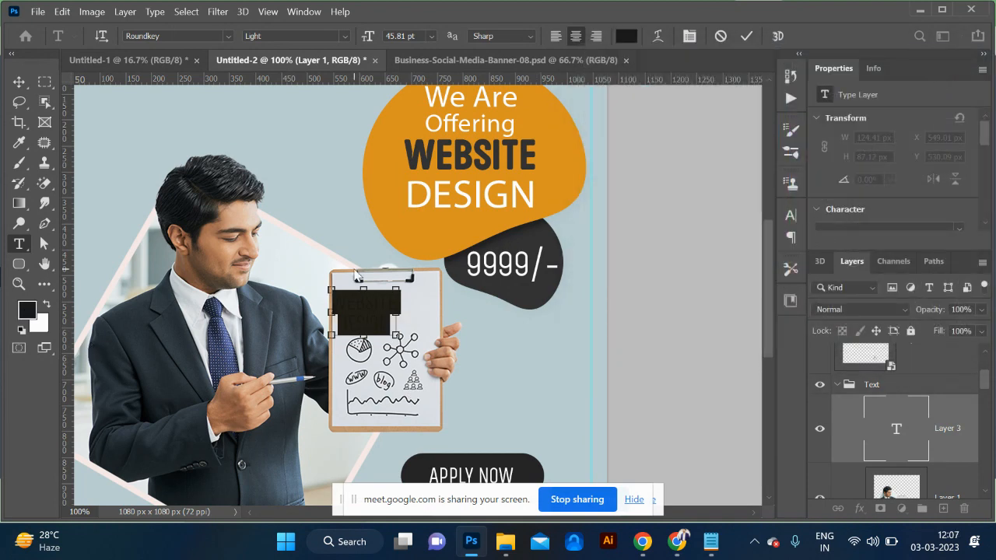
Step: Left-align the WEBSITE DESIGN text and position it below the clip at about X 590 px, Y 526 px
left_click_drag(356, 275, 389, 274)
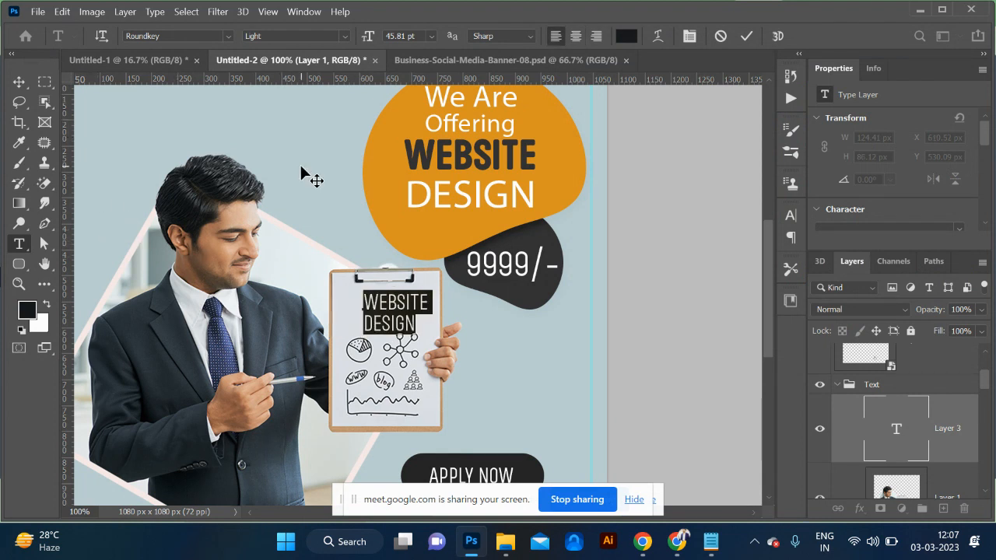
left_click(20, 82)
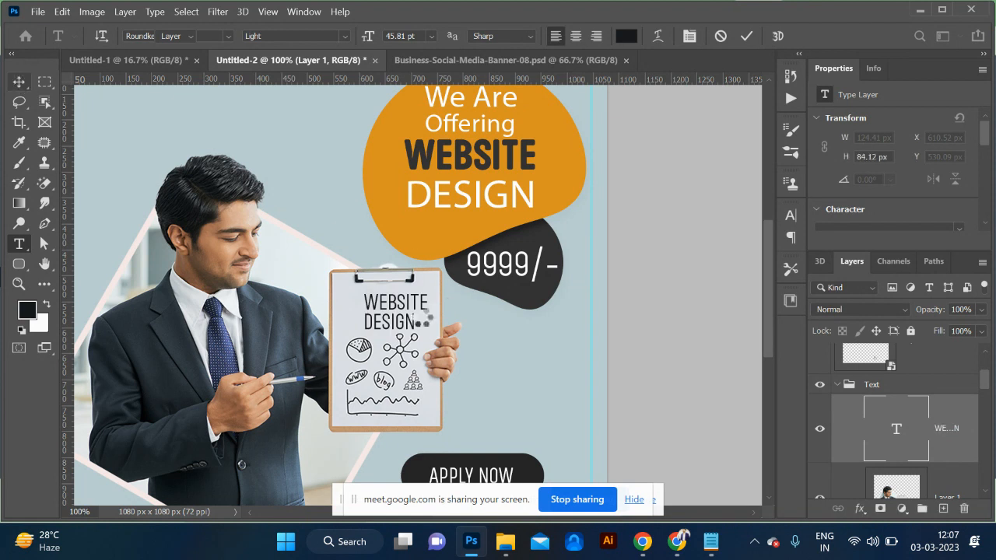
left_click_drag(396, 307, 385, 305)
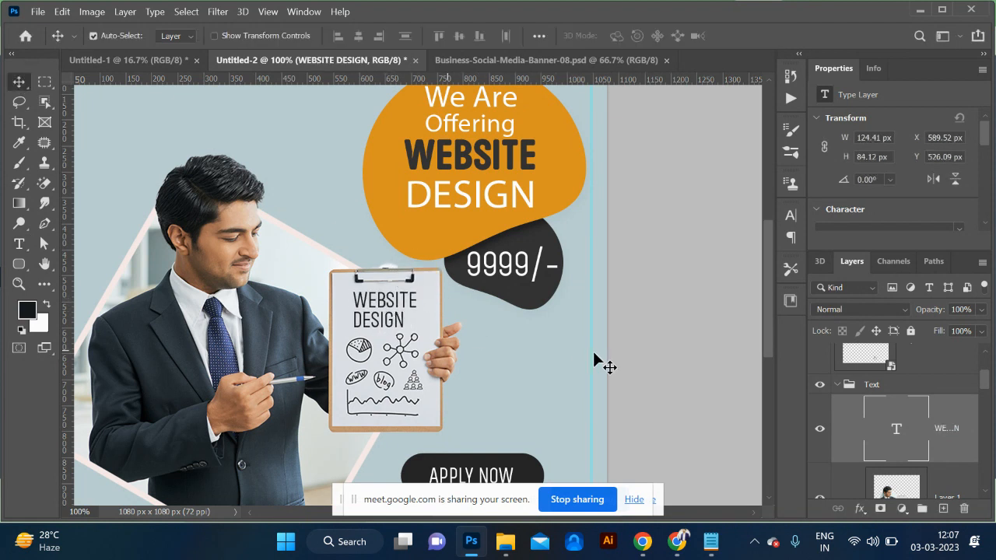
key("ctrl+minus")
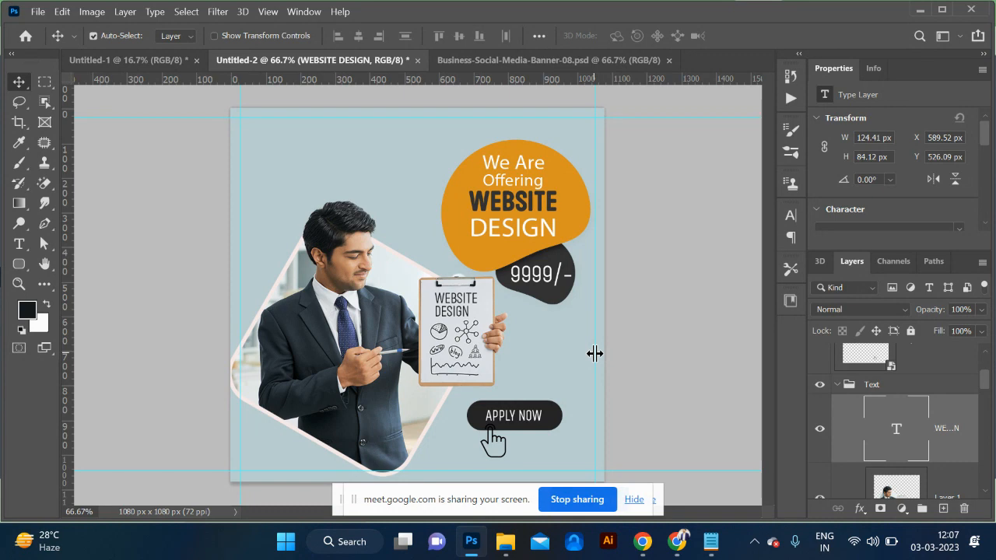
Step: Switch to Chrome and search Google Images for "gradient background"
key("alt+Tab")
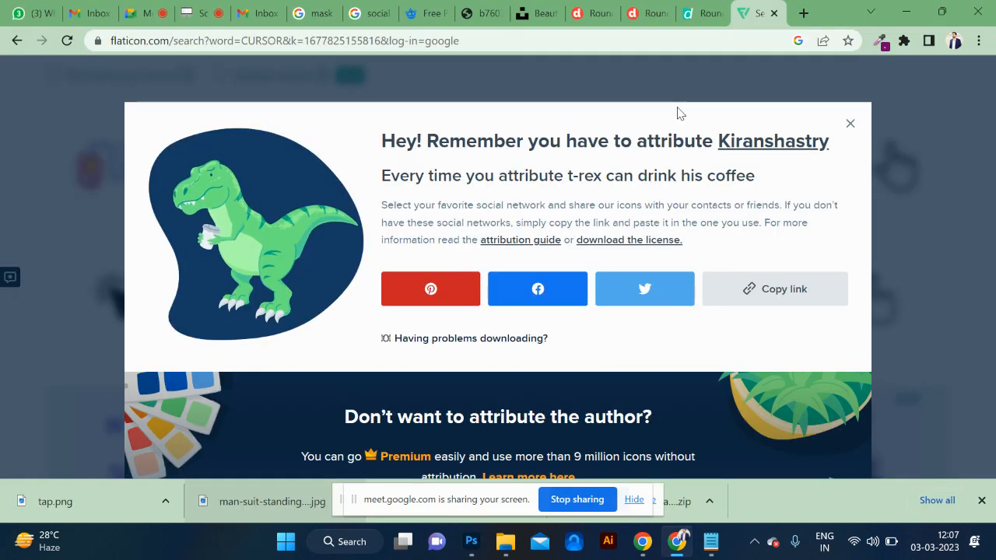
left_click(641, 34)
type("G")
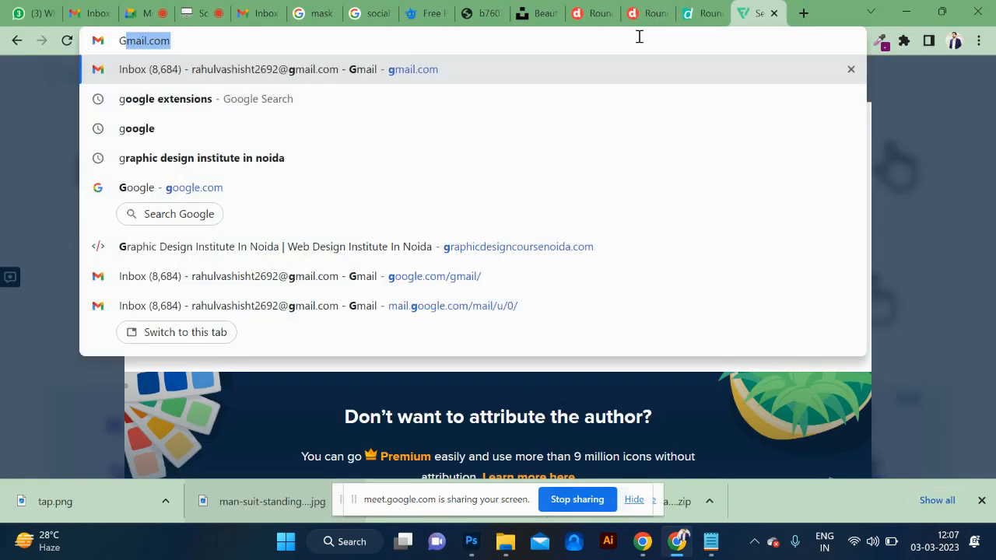
type("RADIENT BAC")
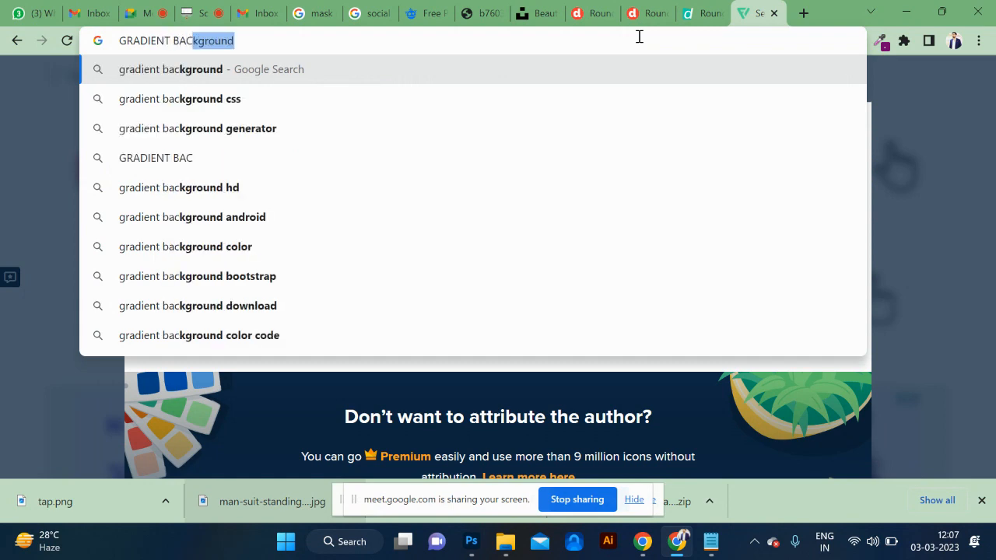
key("Return")
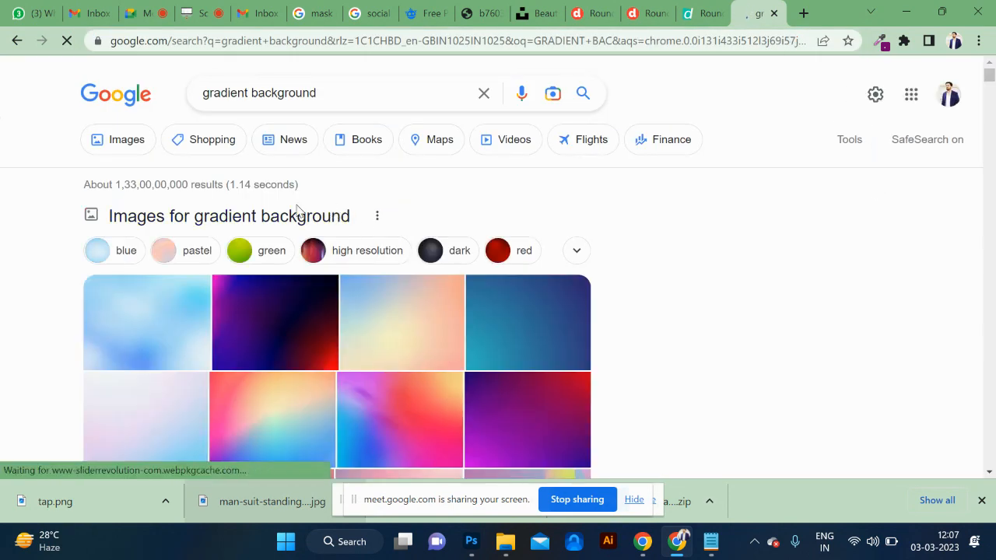
left_click(107, 141)
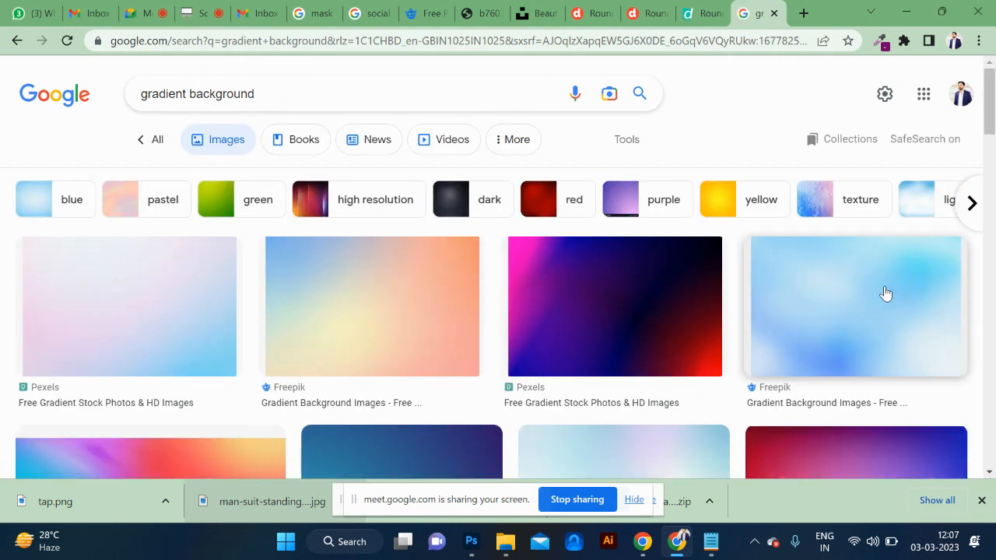
Step: Preview the light blue Freepik gradient and open its image in a new browser tab
left_click(879, 326)
right_click(759, 245)
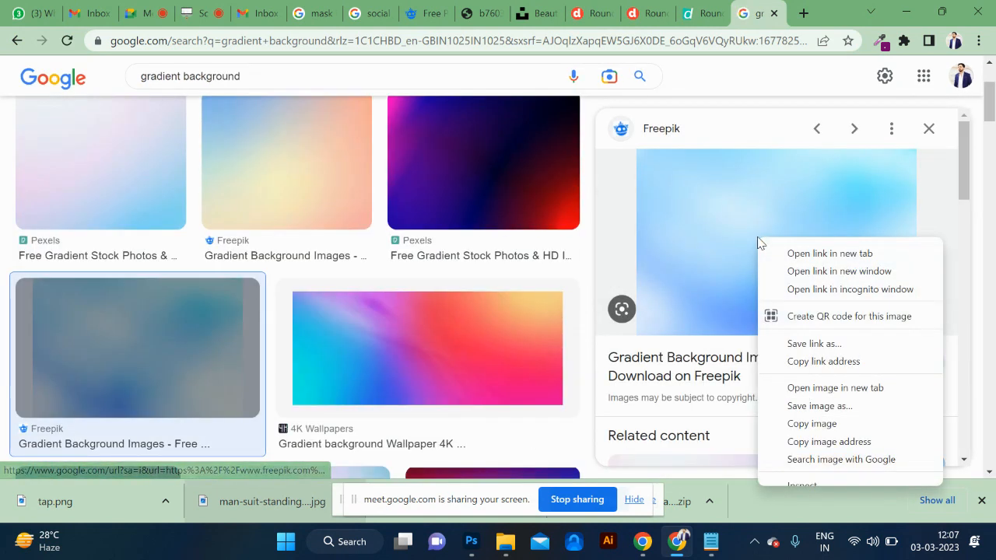
left_click(831, 388)
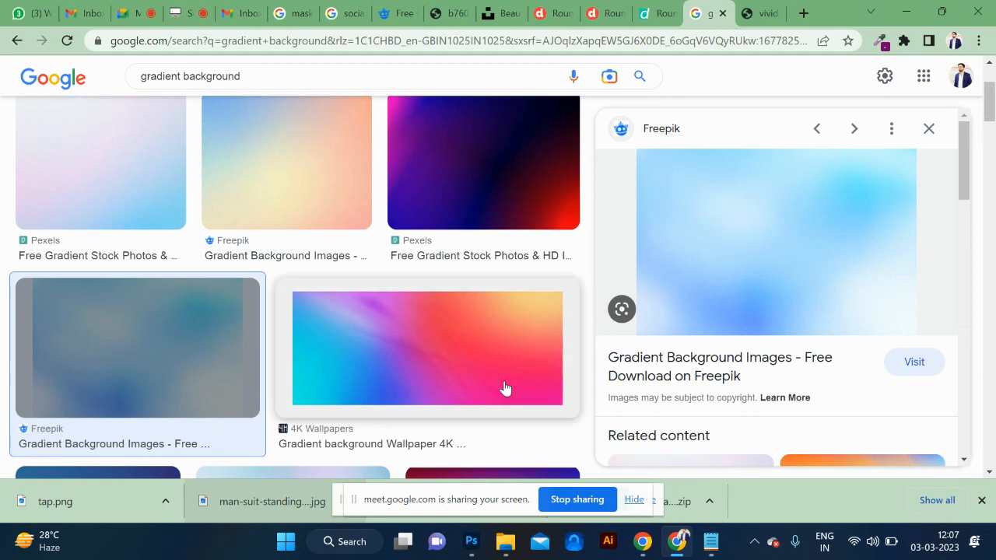
Step: Find the Canva rainbow pink and purple gradient in the image results and open its full image in a new browser tab
scroll(436, 372, "down", 10)
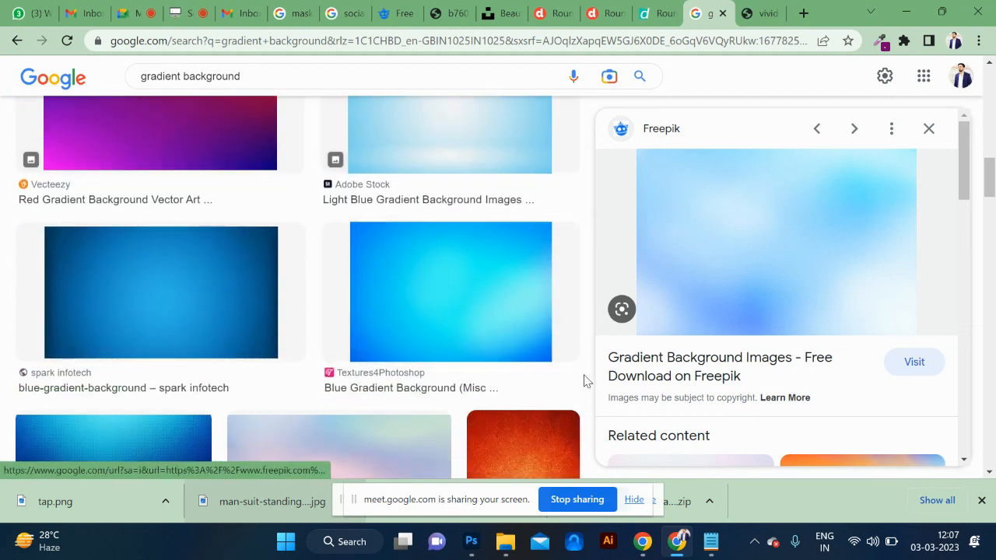
scroll(585, 380, "down", 5)
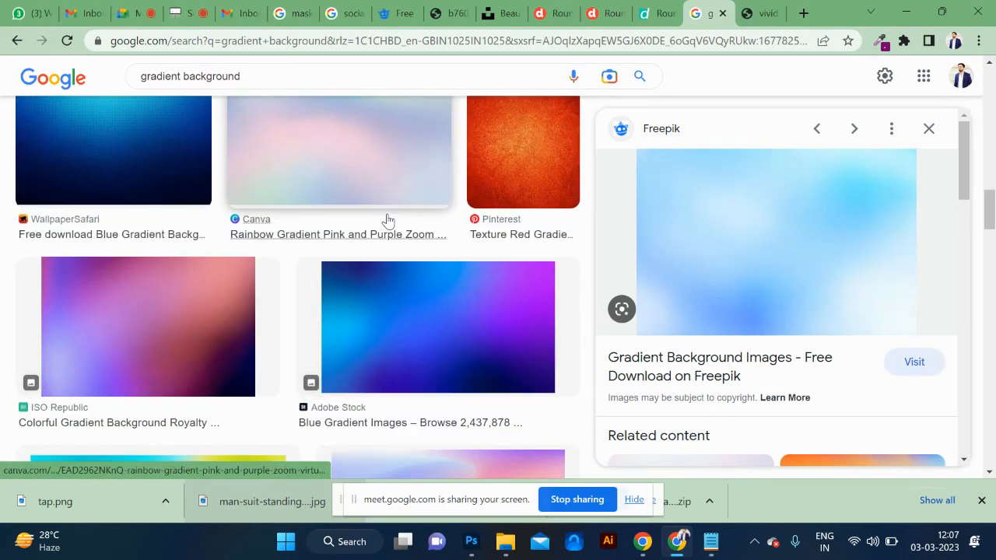
left_click(374, 178)
right_click(817, 268)
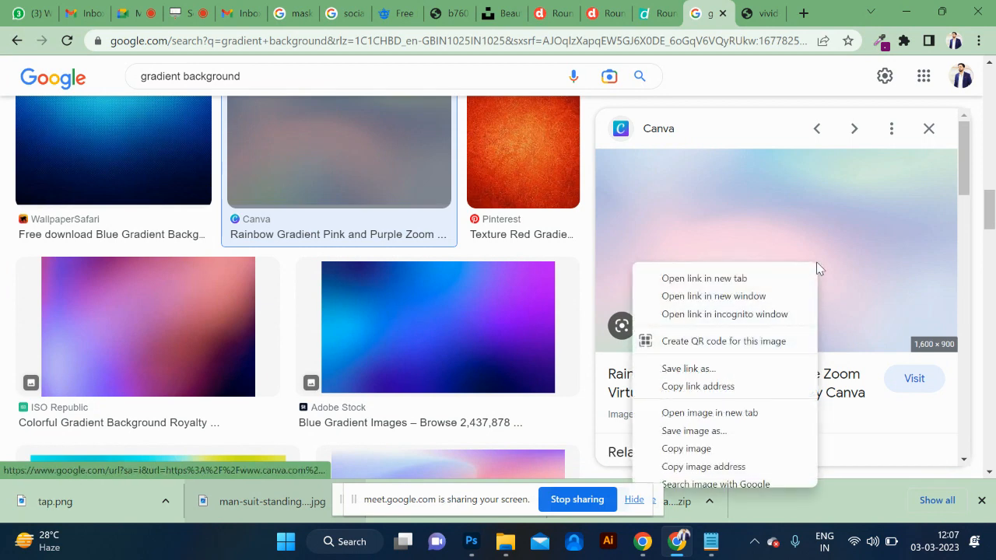
left_click(718, 413)
left_click(749, 25)
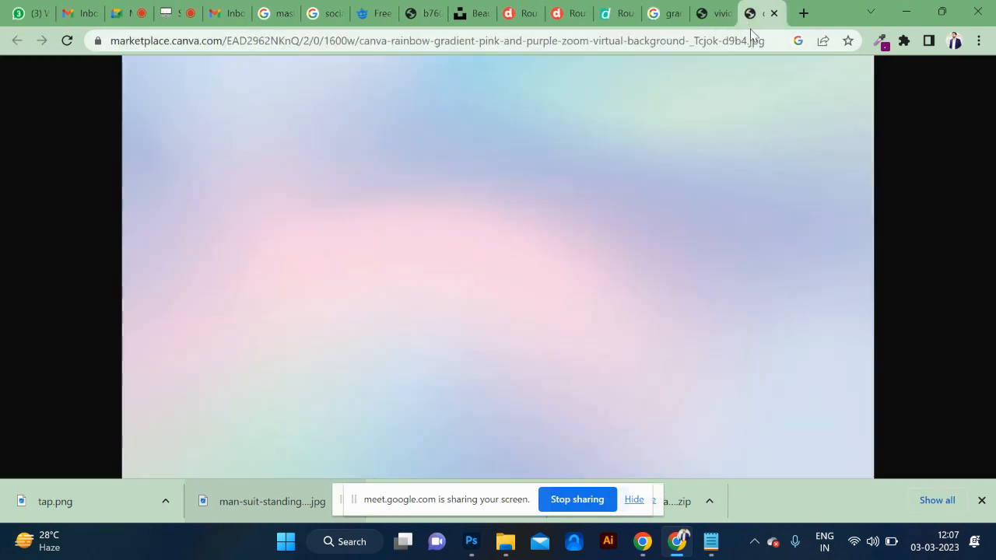
Step: Copy the Canva gradient image, switch to Photoshop and paste it directly above the Background layer of the banner
right_click(506, 215)
left_click(578, 271)
key("alt+Tab")
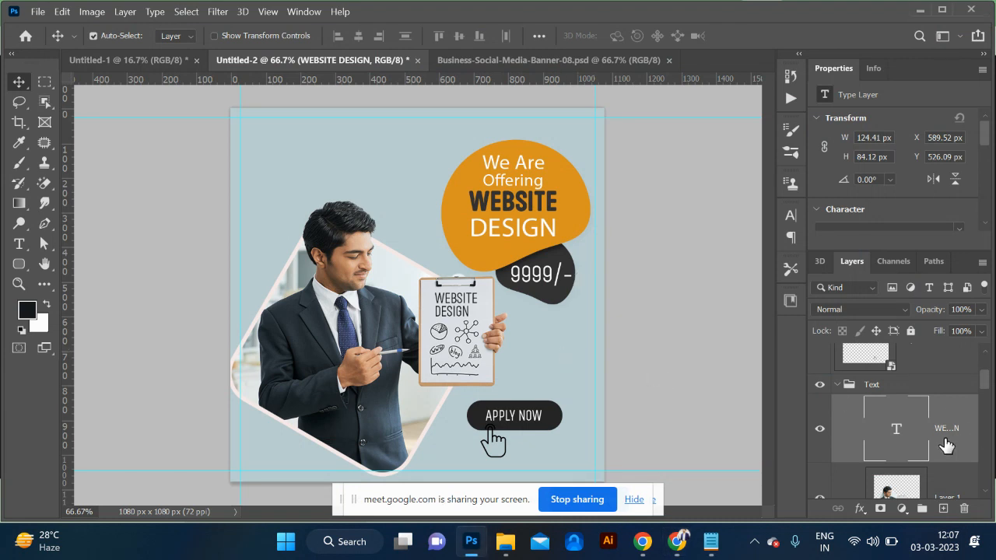
scroll(946, 446, "down", 5)
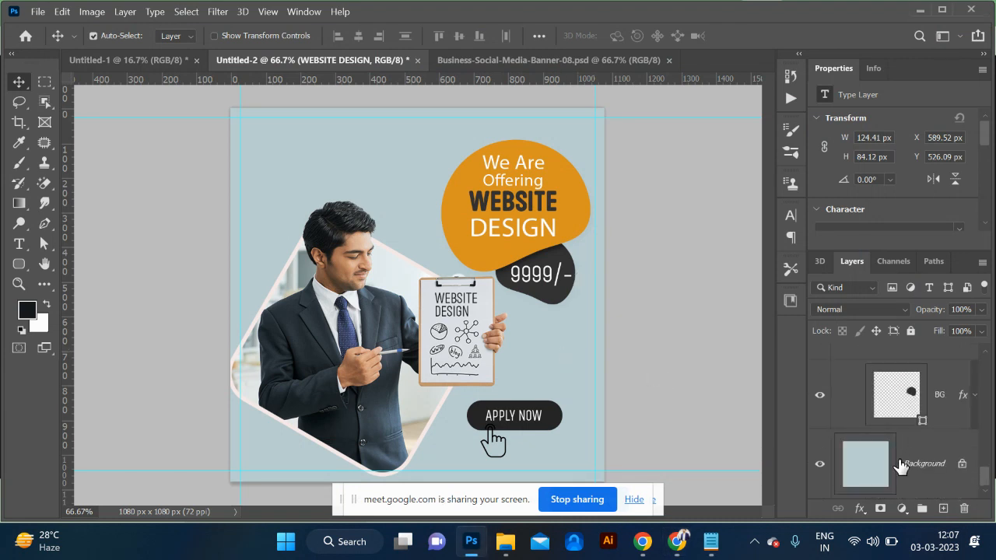
left_click(900, 466)
key("ctrl+v")
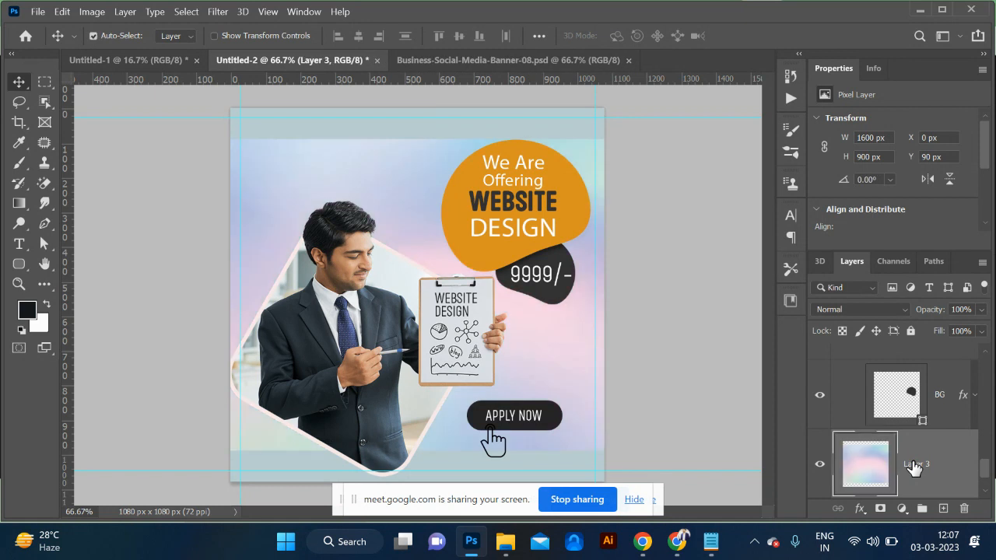
Step: Scale the pasted gradient layer up proportionally from its centre to about 2282 × 1283 px so it covers the whole canvas
key("ctrl+t")
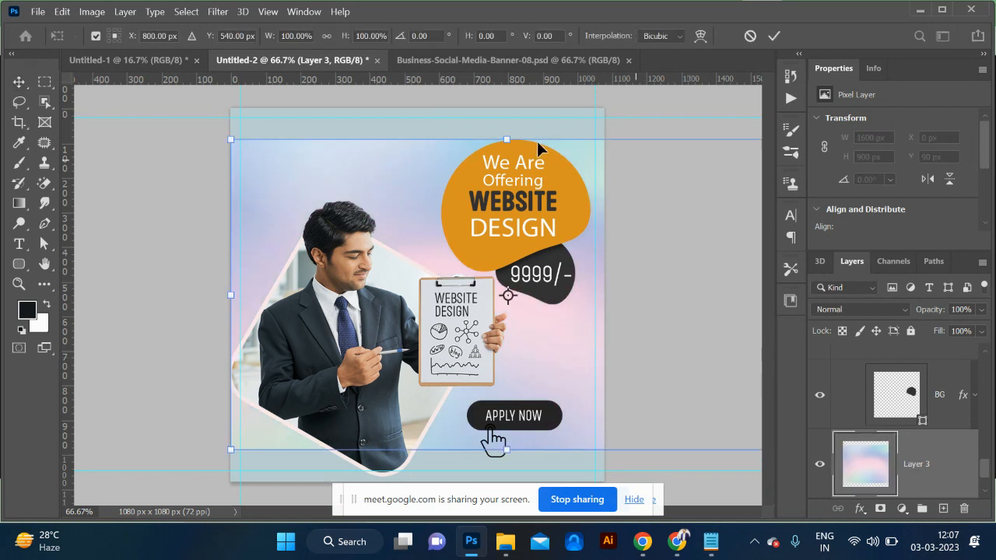
left_click_drag(507, 142, 520, 75)
key("Return")
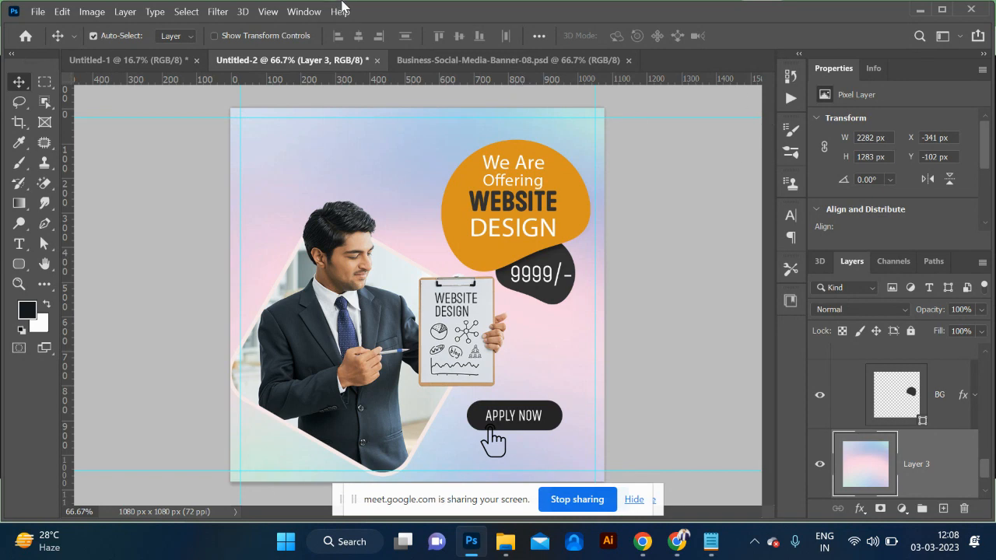
Step: Clear all existing guides and add a new vertical guide at 50 px
left_click(264, 13)
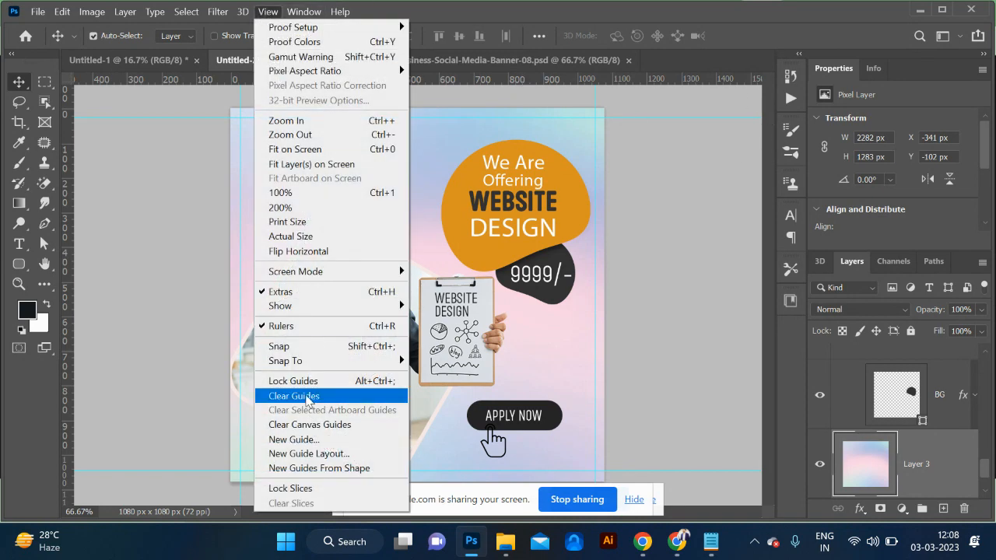
left_click(294, 396)
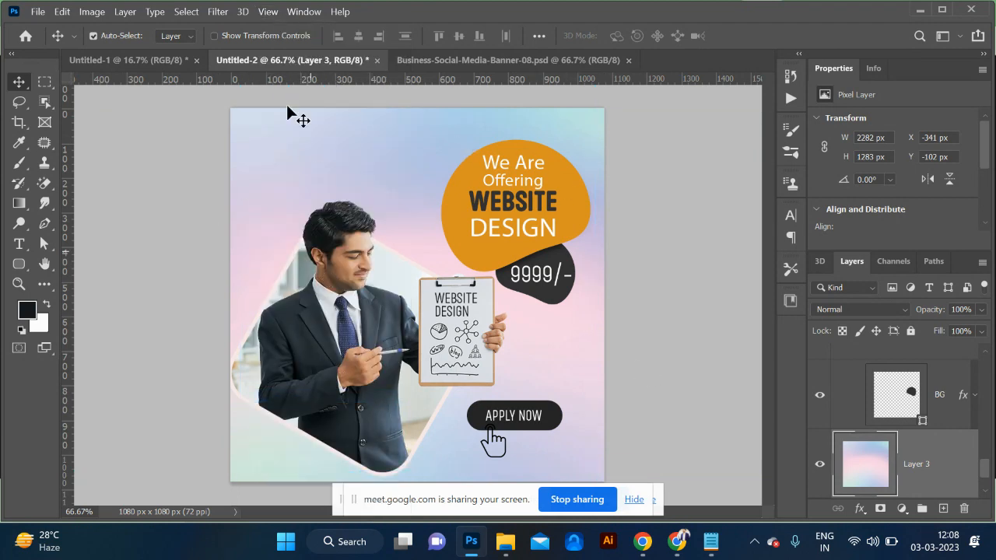
left_click(267, 12)
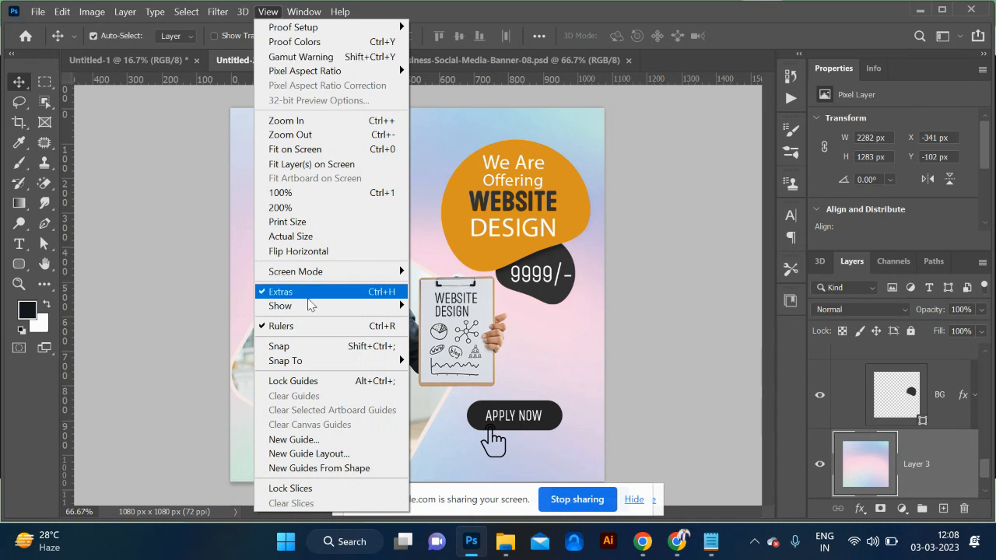
left_click(301, 440)
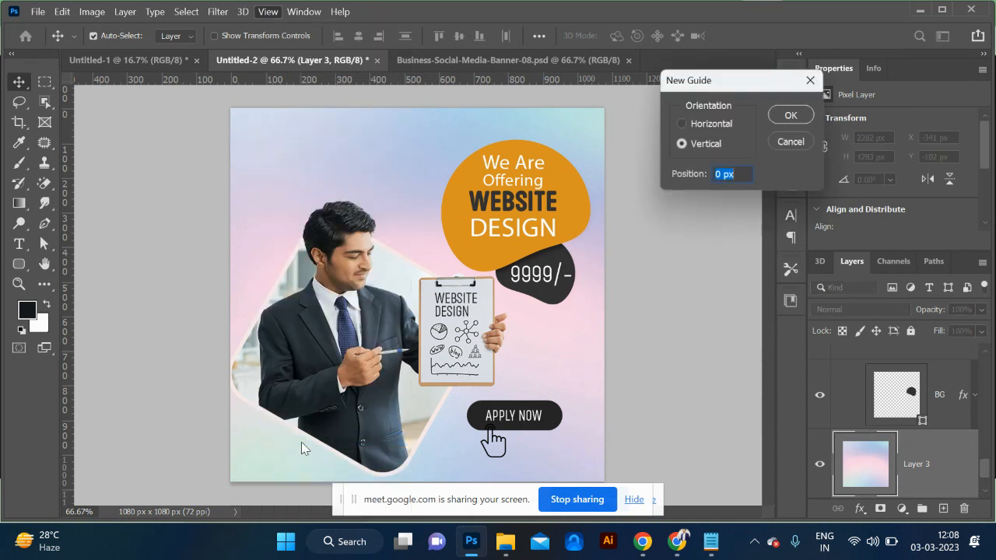
left_click(720, 175)
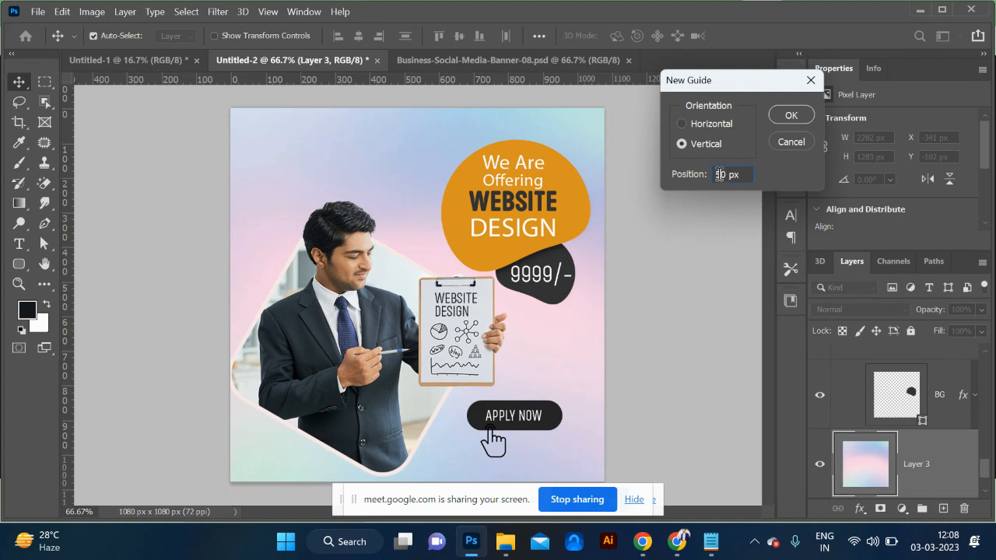
key("Return")
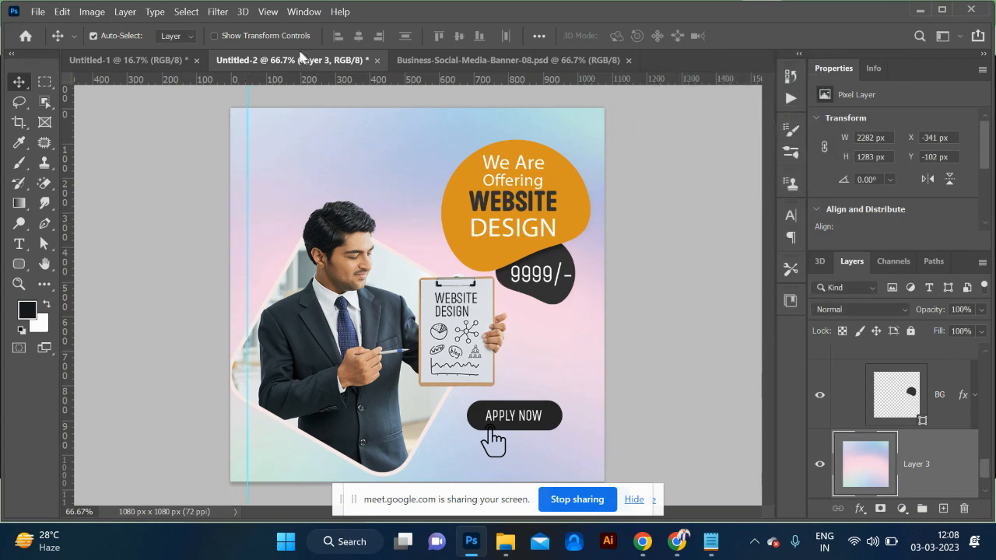
Step: Add a horizontal guide at 50 px
left_click(267, 12)
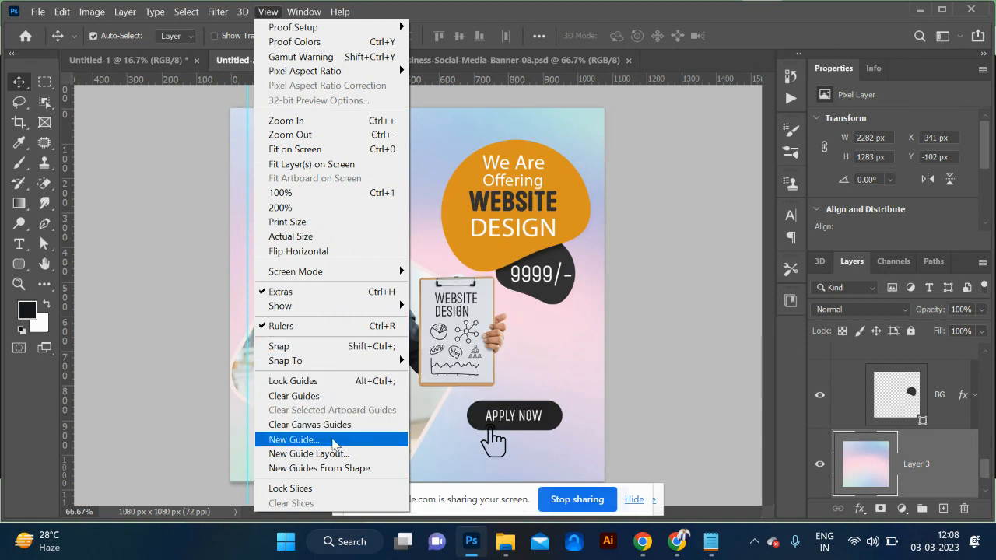
left_click(333, 439)
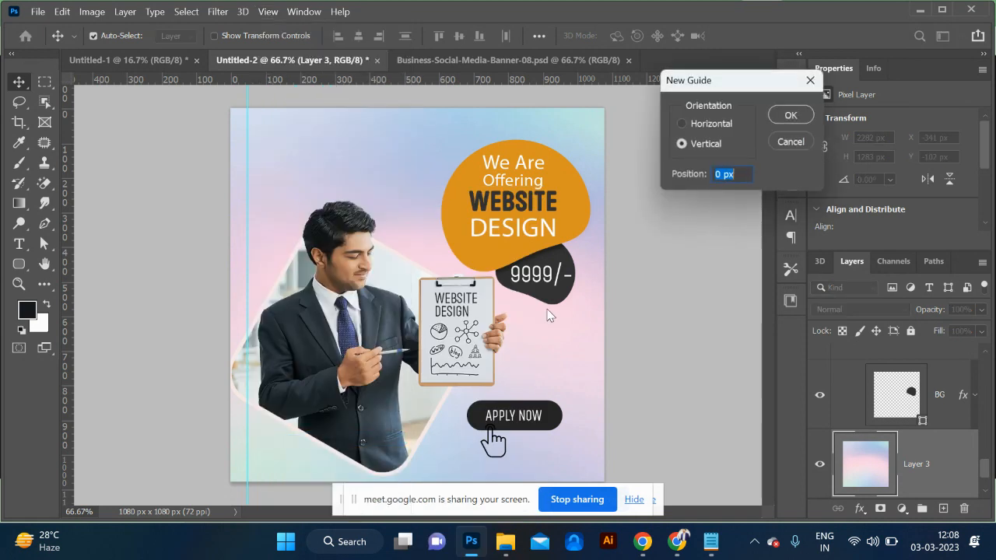
left_click(704, 124)
left_click(713, 174)
type("5")
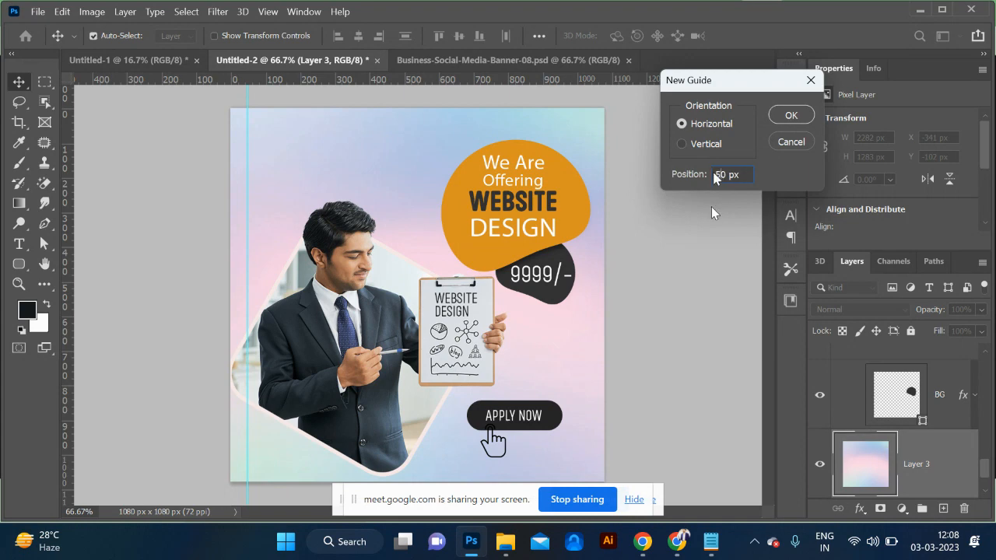
key("Return")
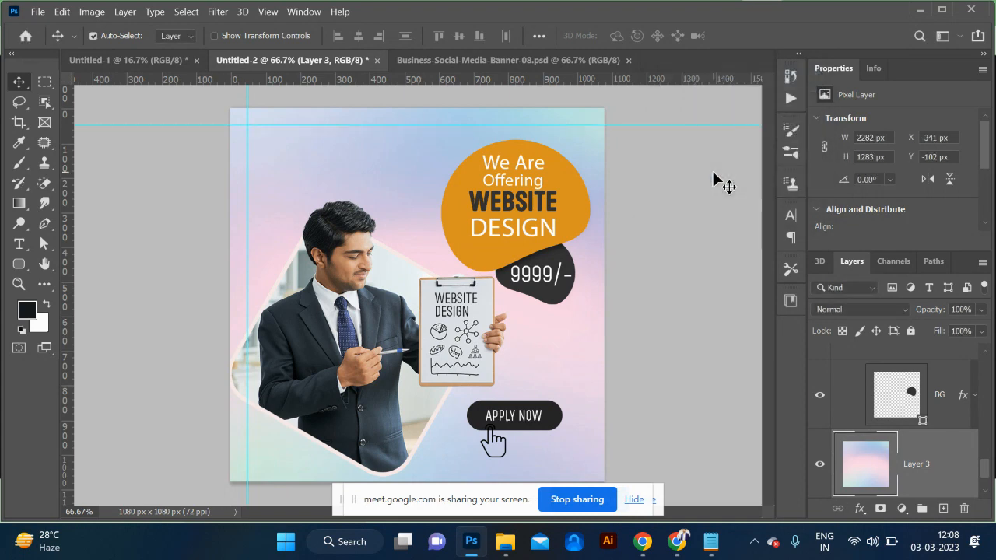
Step: Add a second horizontal guide at 1030 px near the lower edge of the banner
left_click(268, 11)
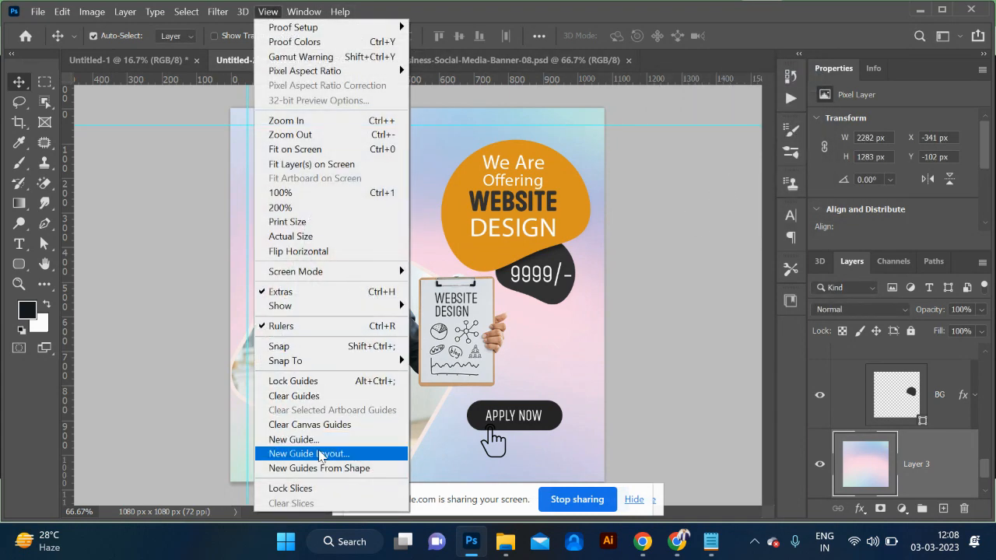
left_click(321, 440)
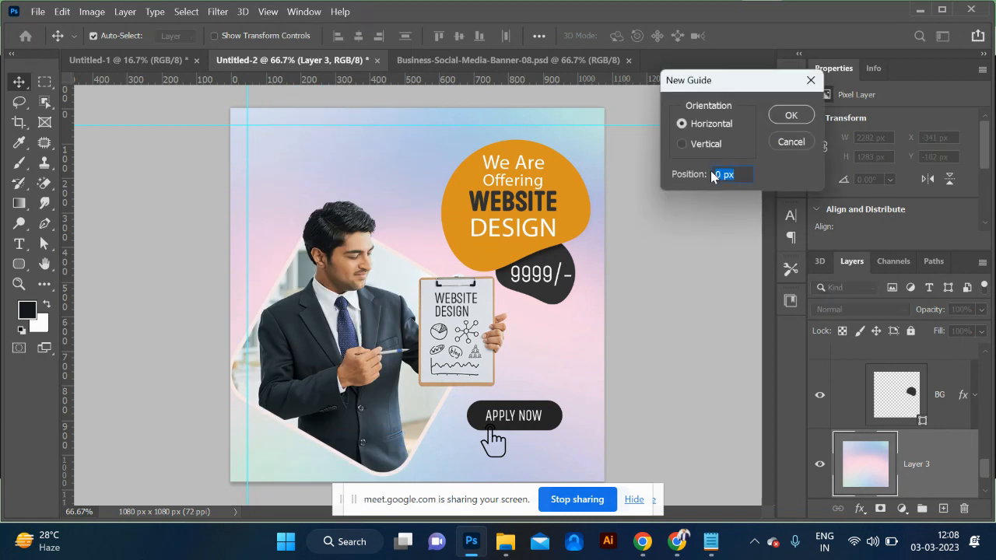
left_click(714, 175)
type("103")
left_click(791, 116)
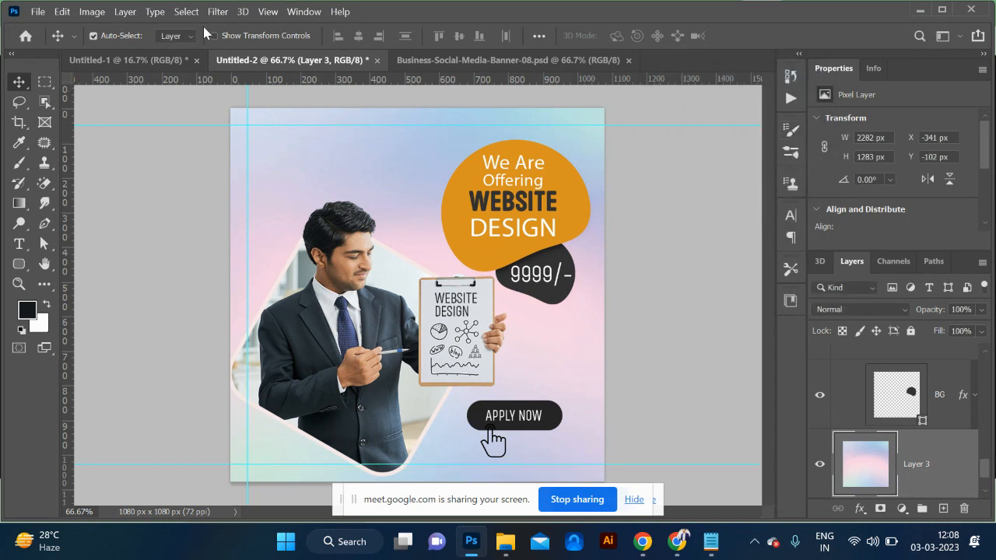
Step: Try a second vertical guide at 1020 px near the banner's right edge
left_click(268, 12)
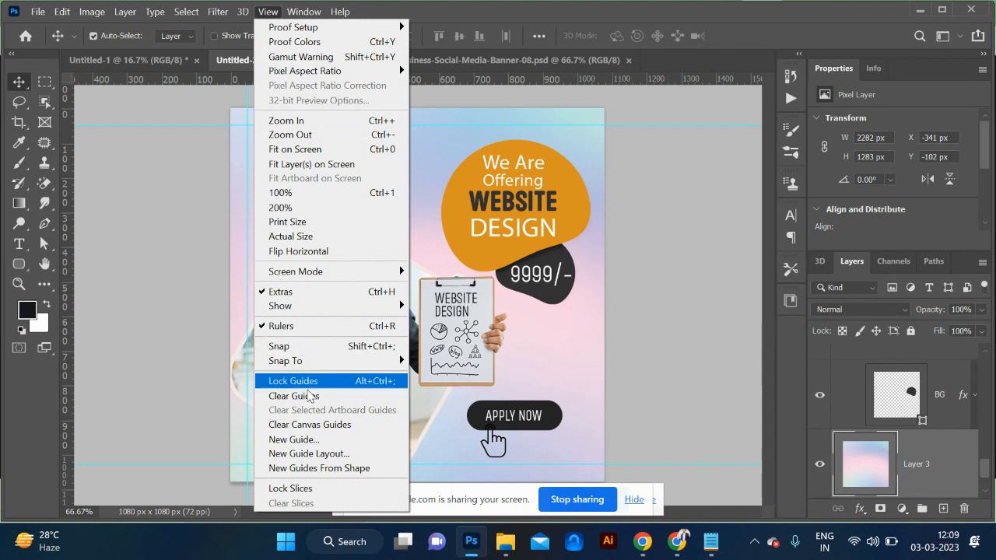
left_click(307, 440)
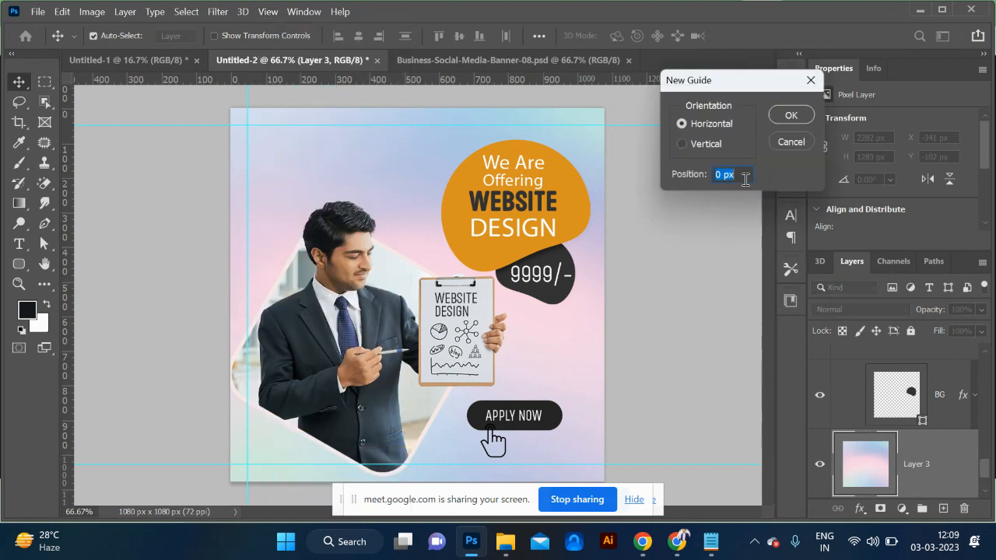
left_click(714, 145)
type("1020")
key("Return")
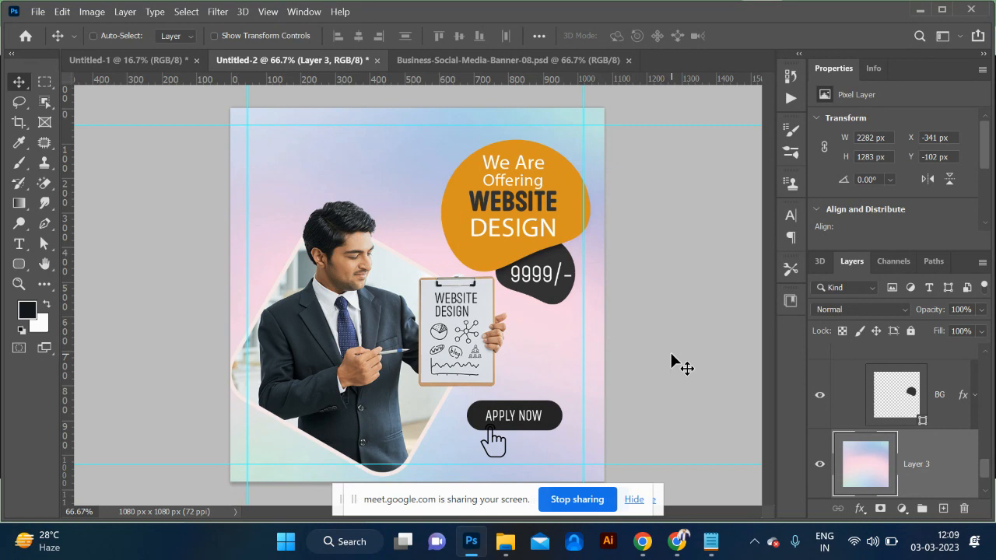
Step: Undo the vertical guide placed at 1020 px
key("ctrl+minus")
key("ctrl+plus")
key("ctrl+plus")
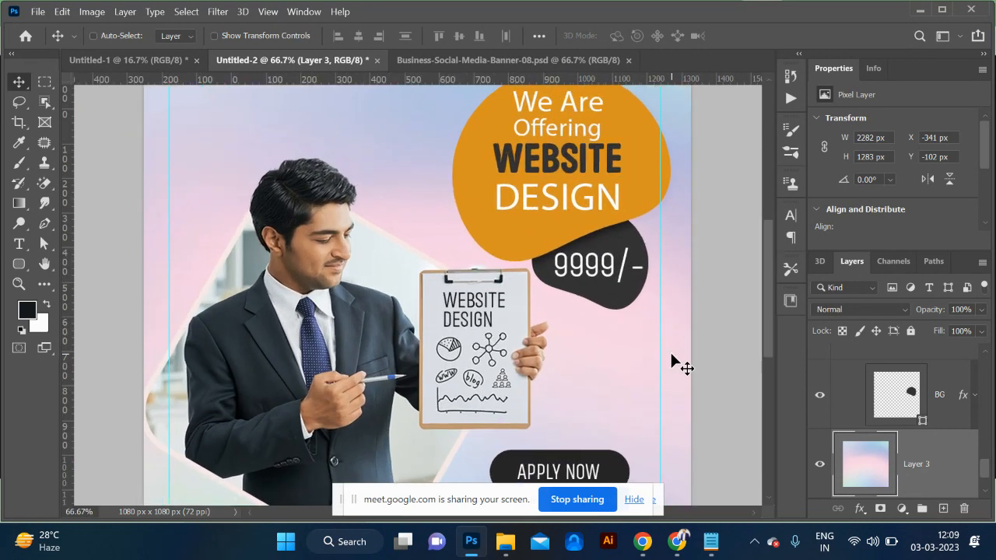
key("ctrl+minus")
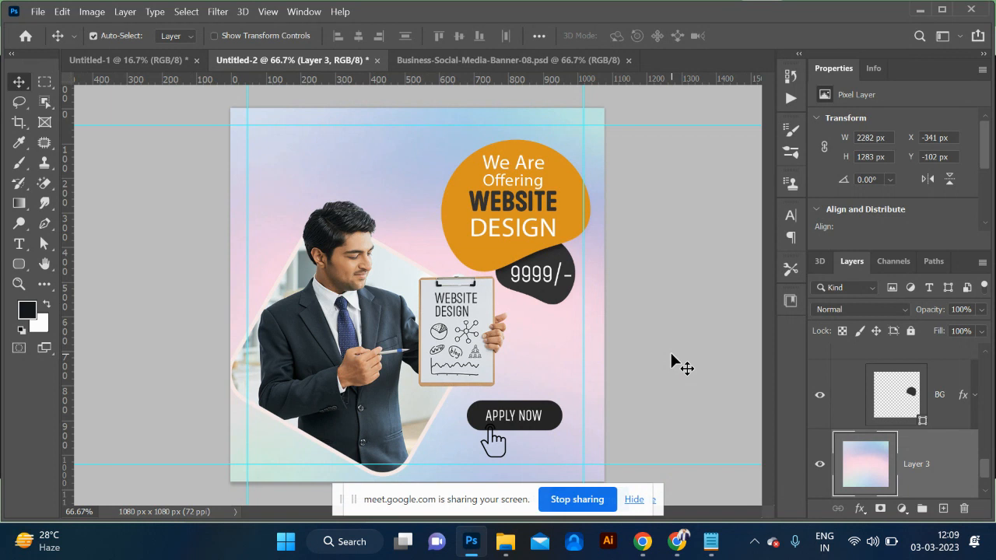
key("ctrl+z")
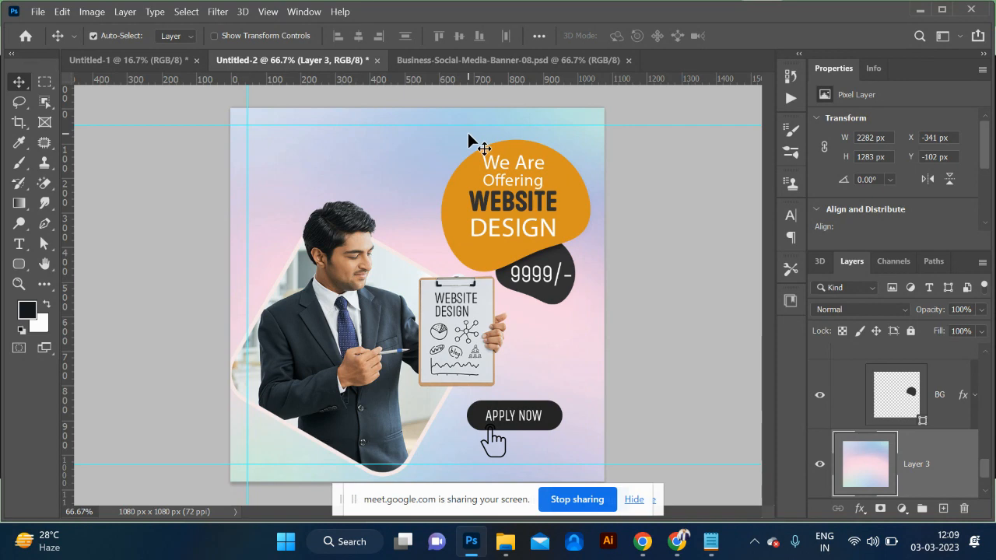
Step: Add a second vertical guide at about 1030 px, matching the margin on the banner's opposite side
left_click(268, 11)
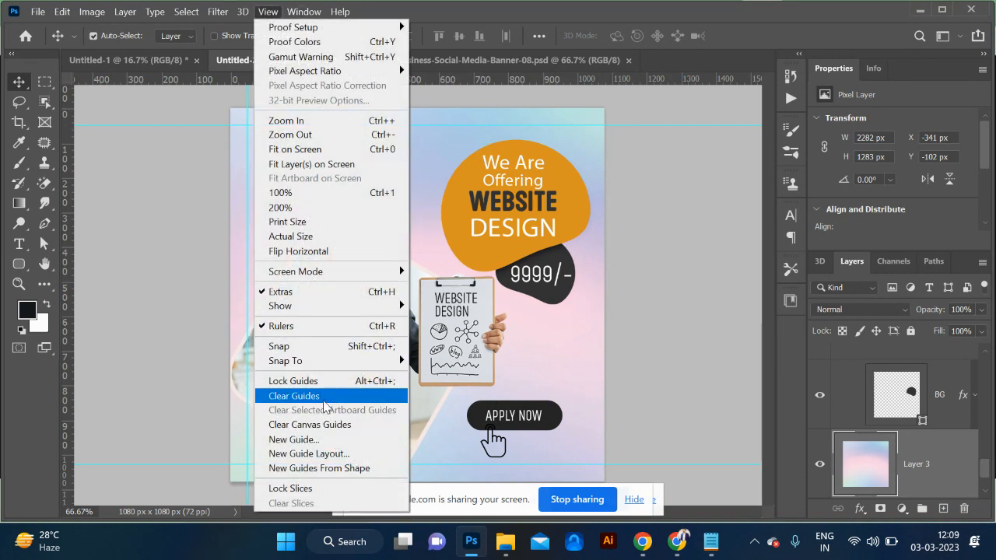
left_click(326, 441)
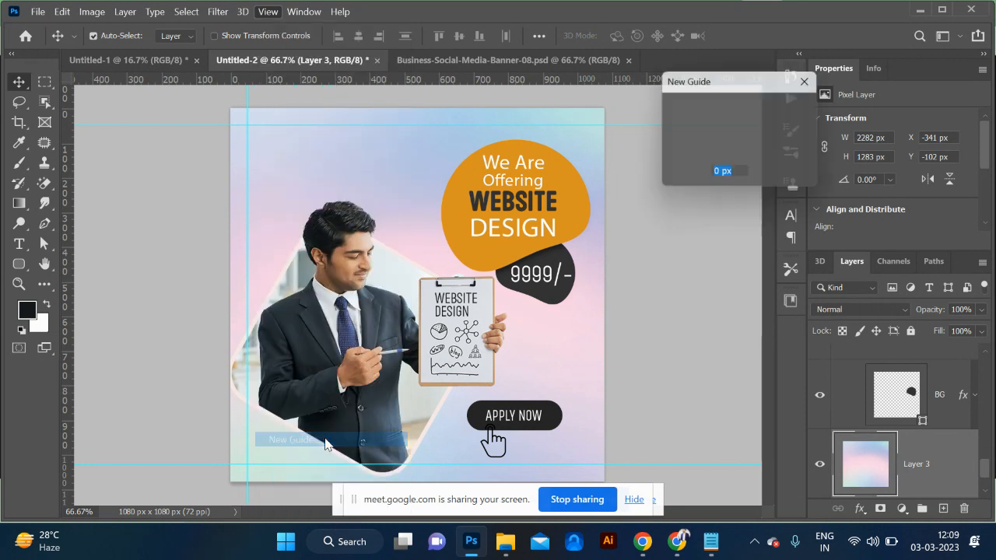
left_click(720, 173)
type("10")
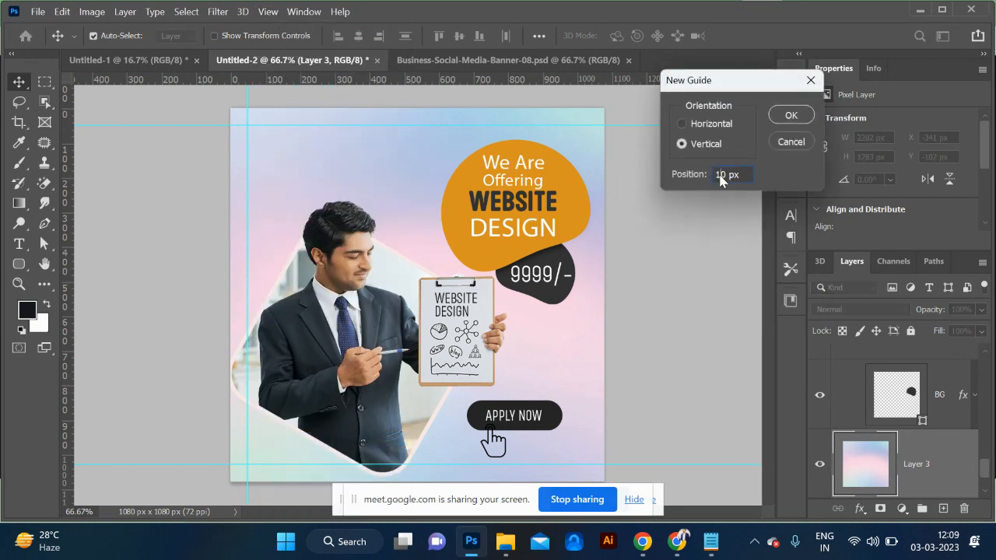
type("5")
key("Return")
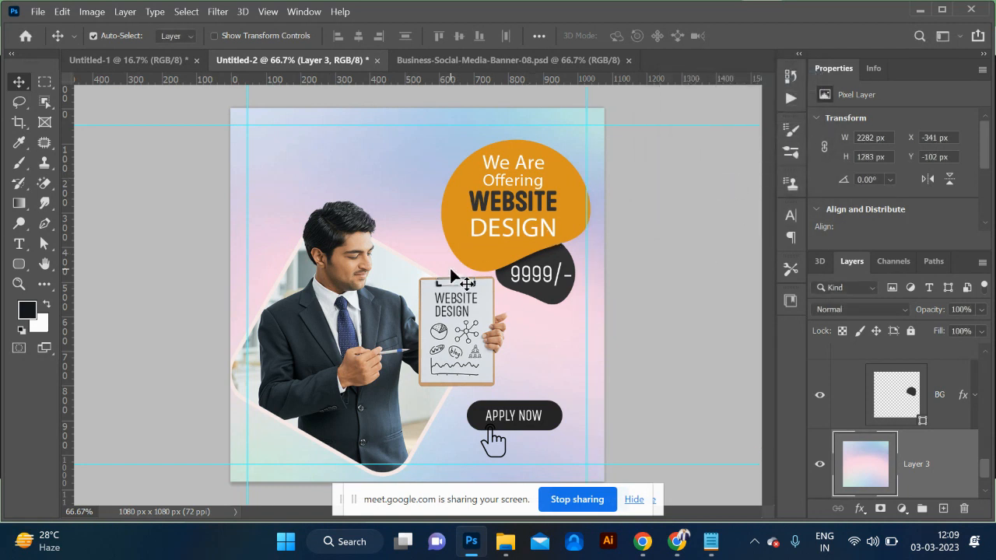
Step: Make a rectangular selection of about 984 × 979 px along the four guides and add a new layer
left_click(44, 81)
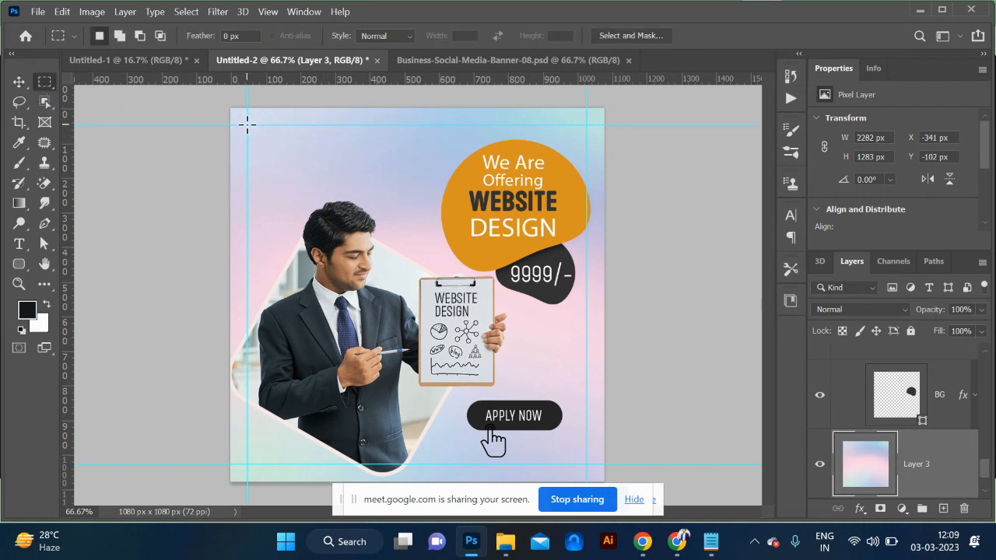
left_click_drag(246, 123, 587, 465)
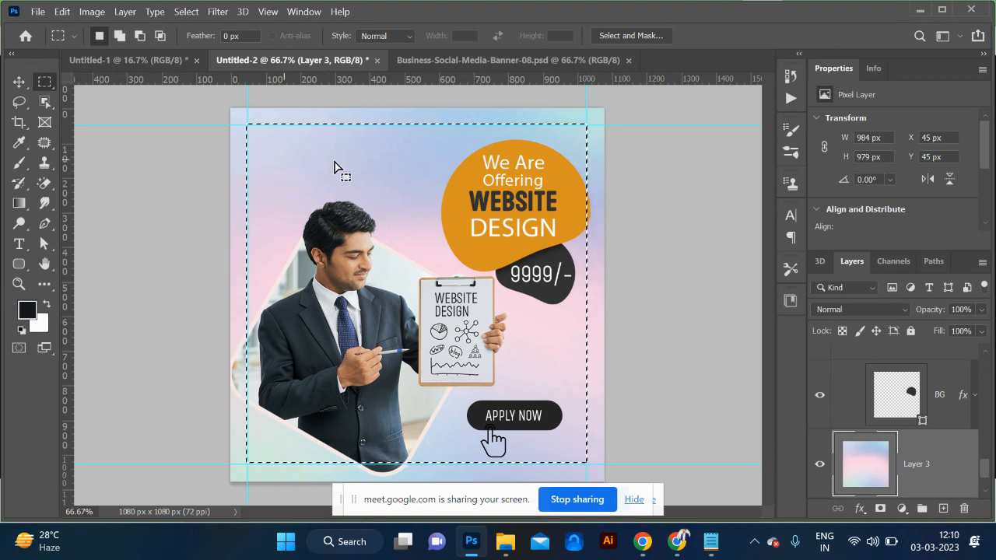
left_click(944, 510)
Step: Stroke the selection with a 5 px white (ffffff) line located outside at 100% opacity, and deselect
left_click(77, 13)
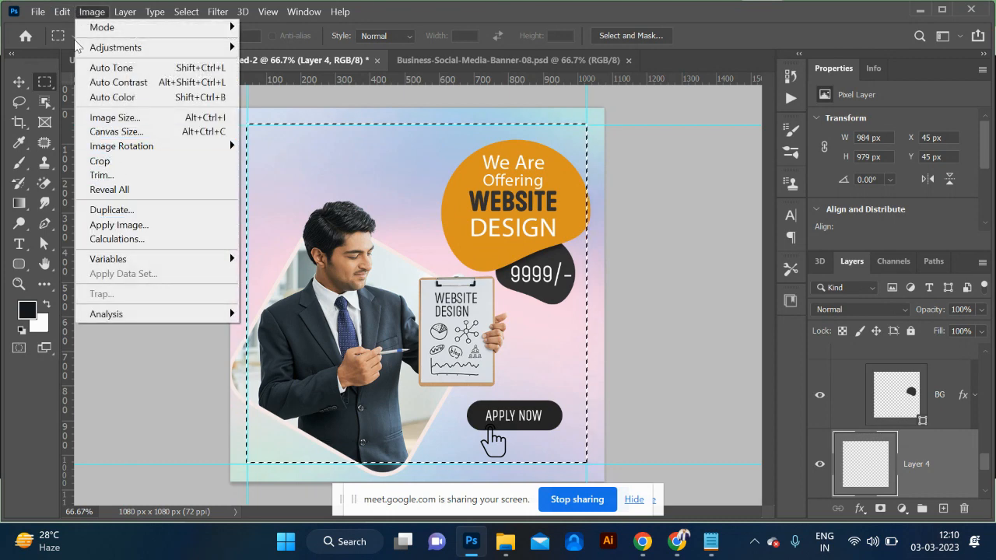
mouse_move(61, 11)
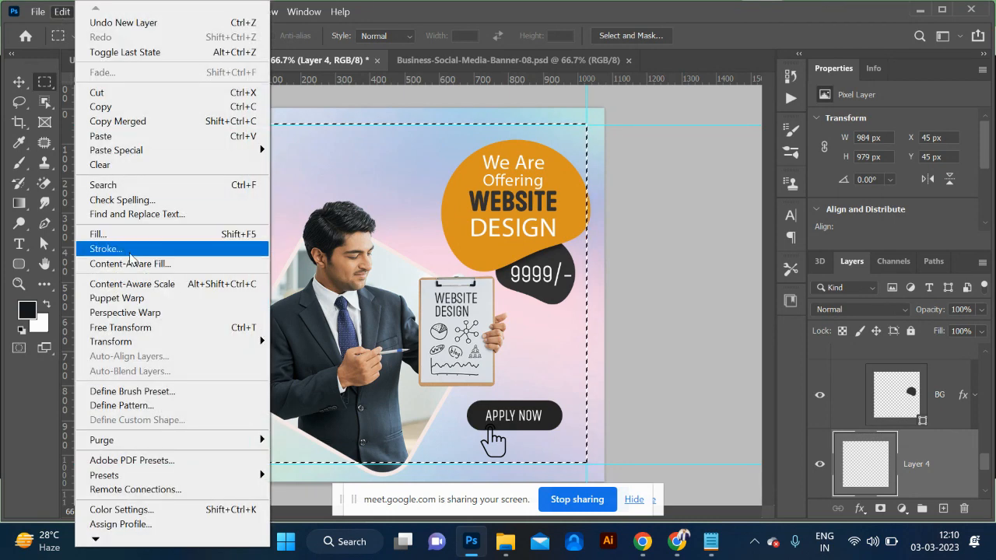
left_click(109, 249)
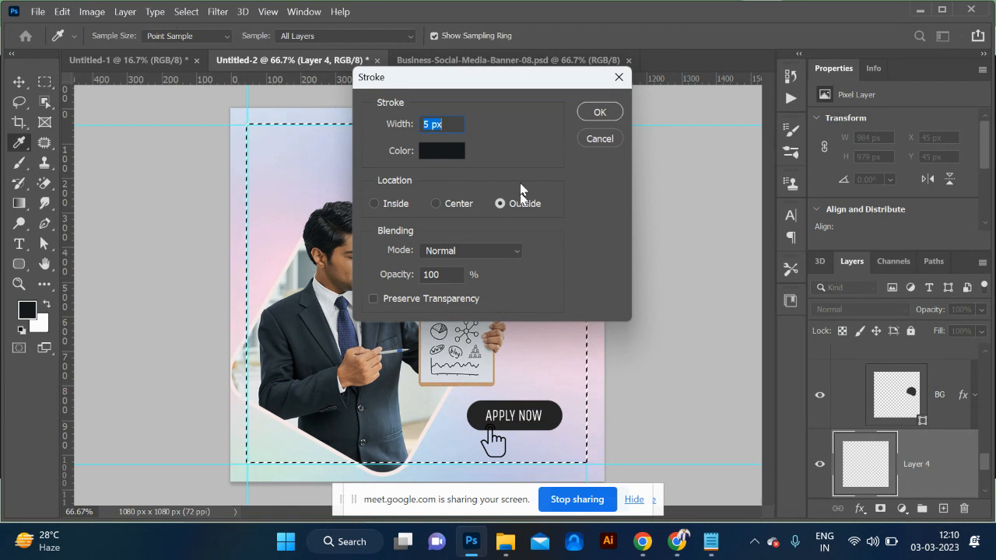
left_click(443, 154)
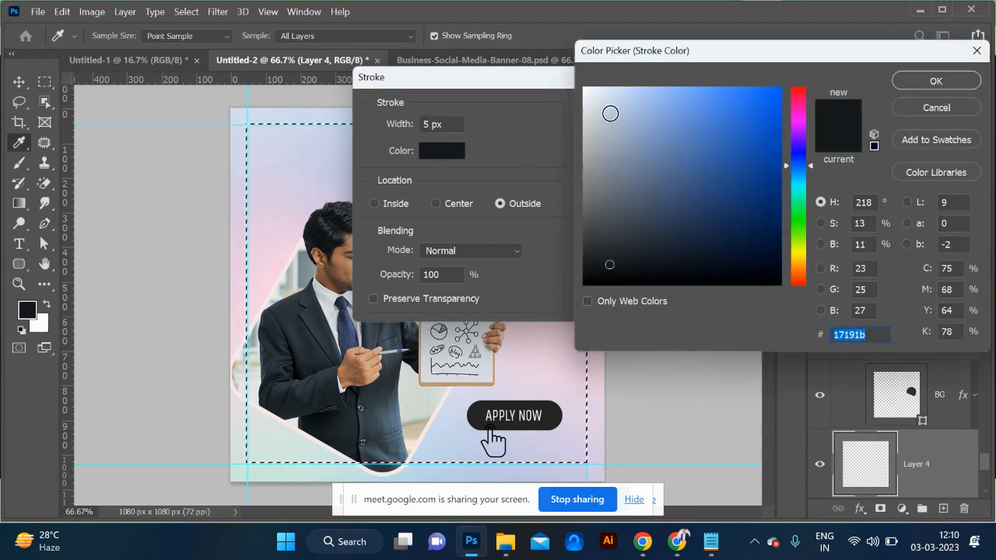
type("ffffff")
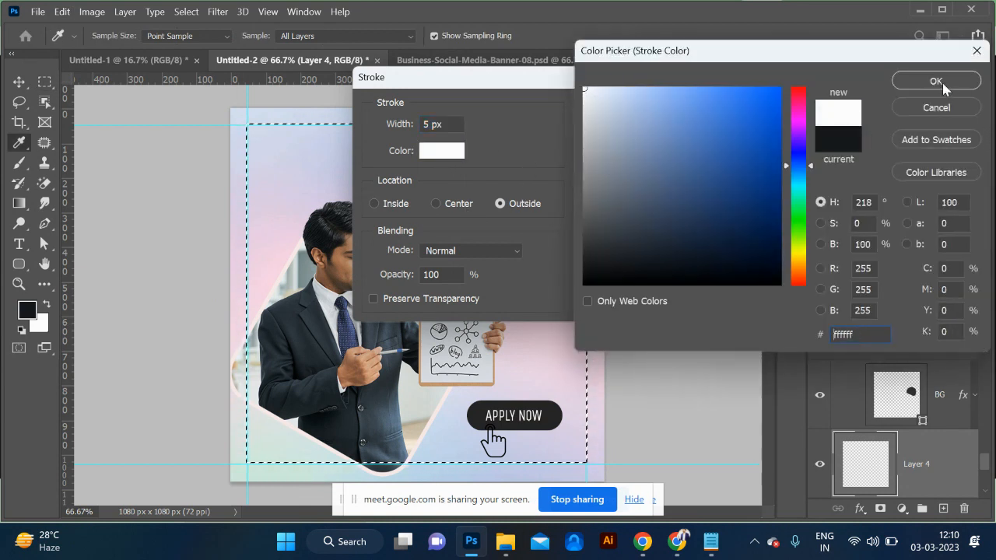
left_click(937, 80)
key("Return")
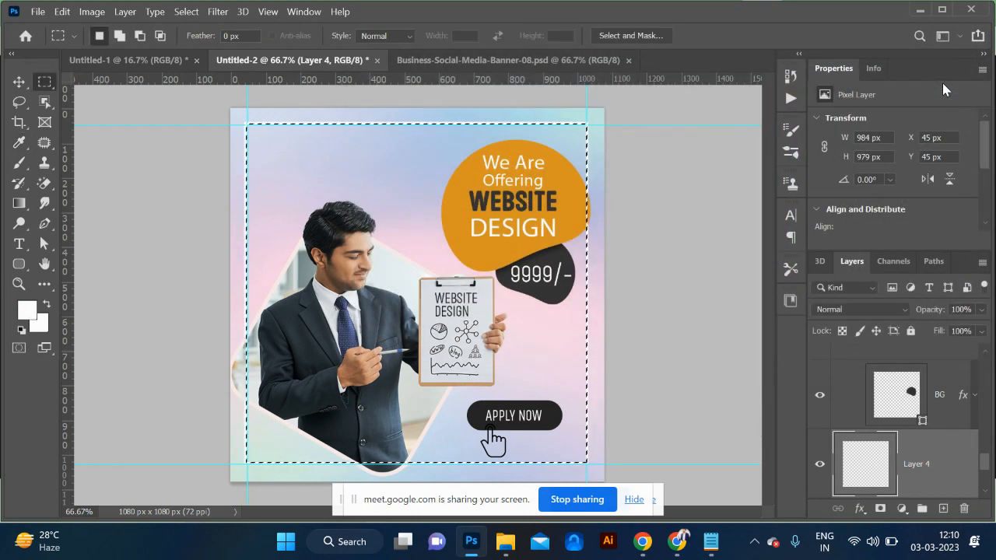
key("ctrl+d")
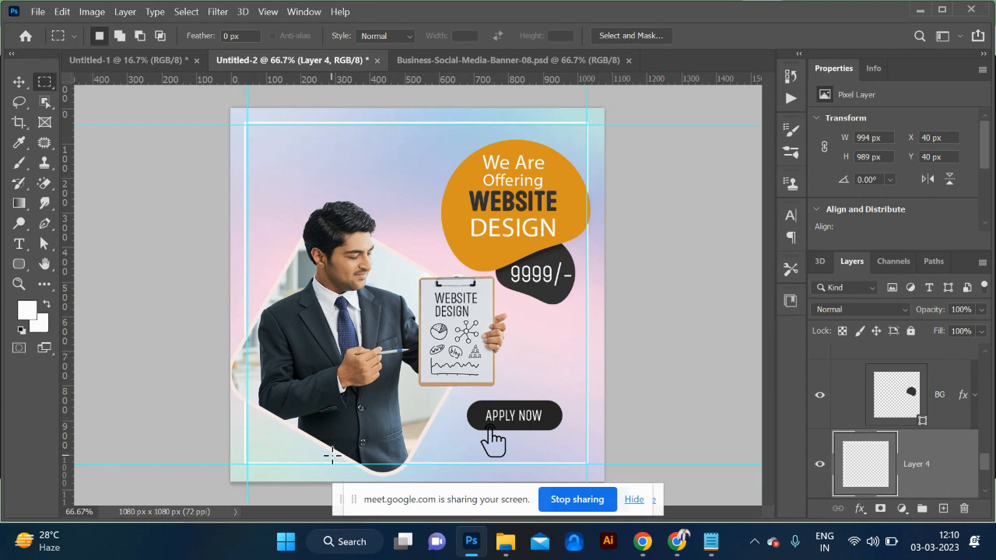
Step: Cut an area of about 331 × 79 px out of the white border at the photo frame's lower corner and hide the guides
left_click_drag(319, 451, 434, 481)
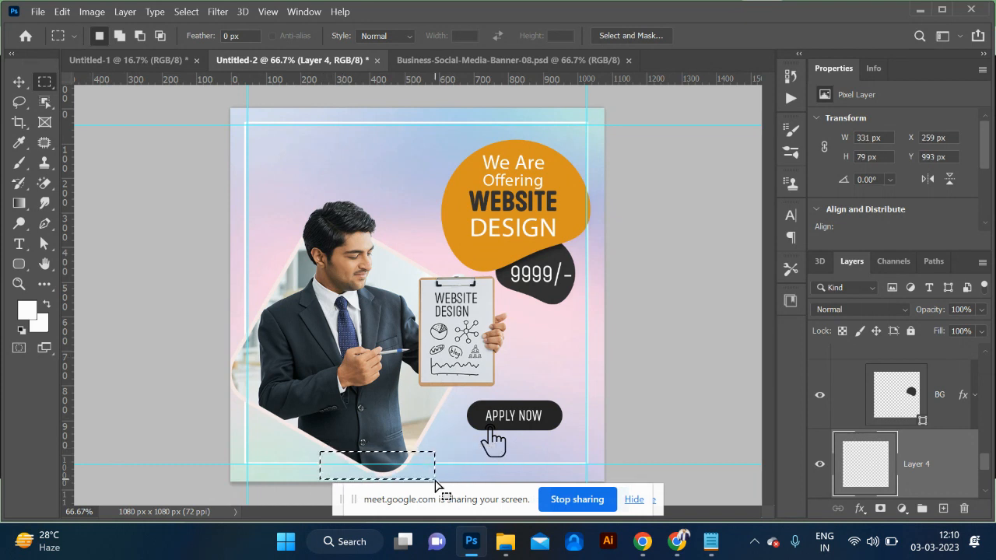
key("ctrl+x")
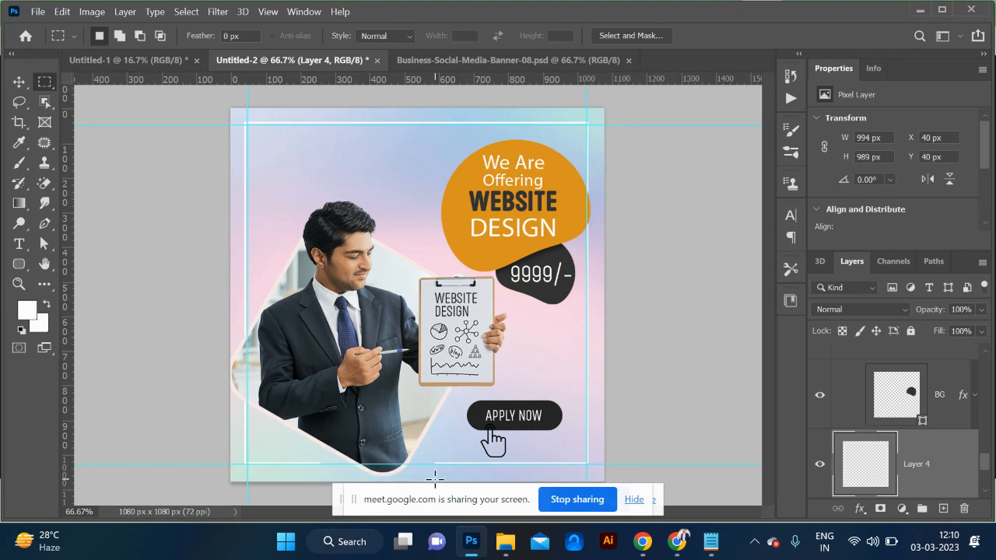
key("ctrl+semicolon")
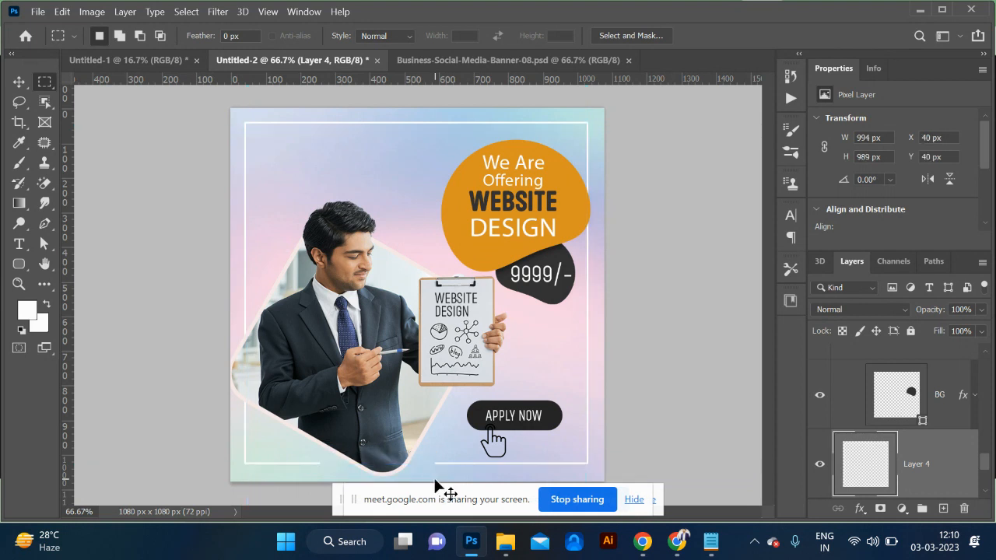
key("ctrl+semicolon")
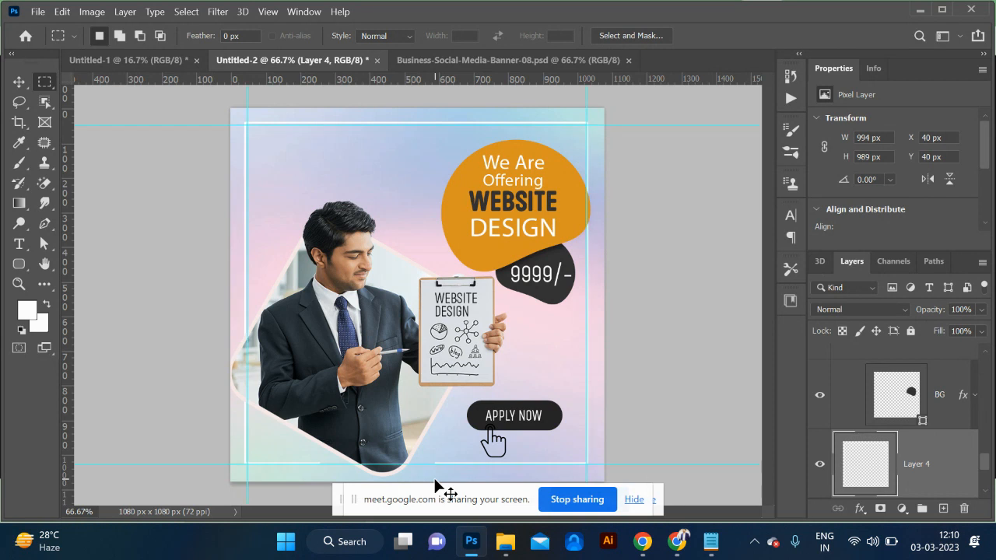
key("ctrl+semicolon")
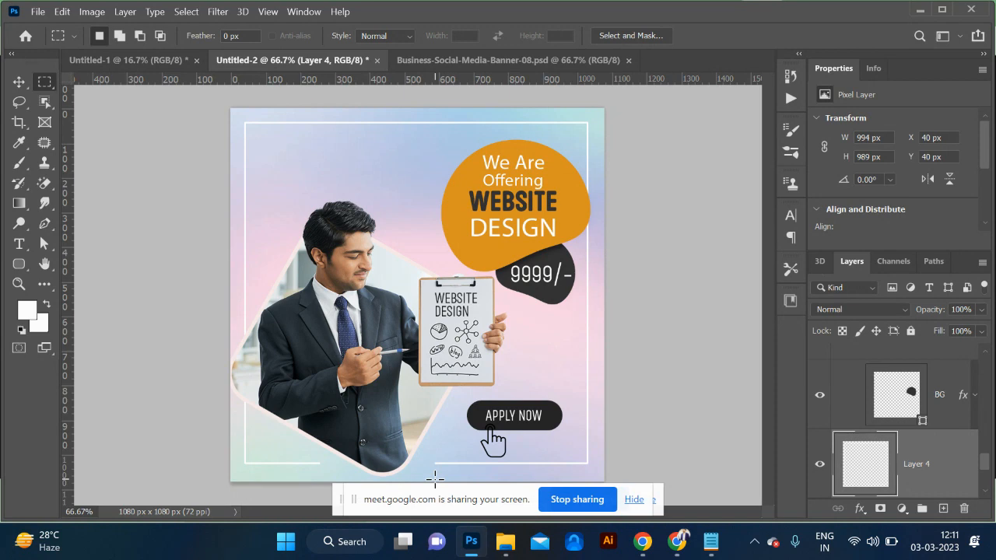
Step: Switch to the browser, close the open Freepik photo page and examine the MARKETING photo results
key("alt+Tab")
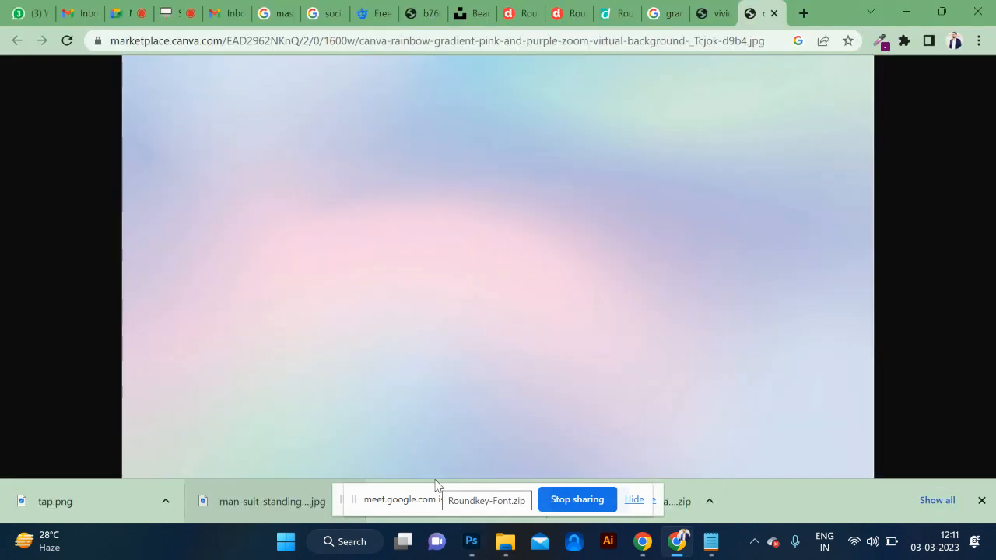
key("alt+Tab")
key("alt+Tab")
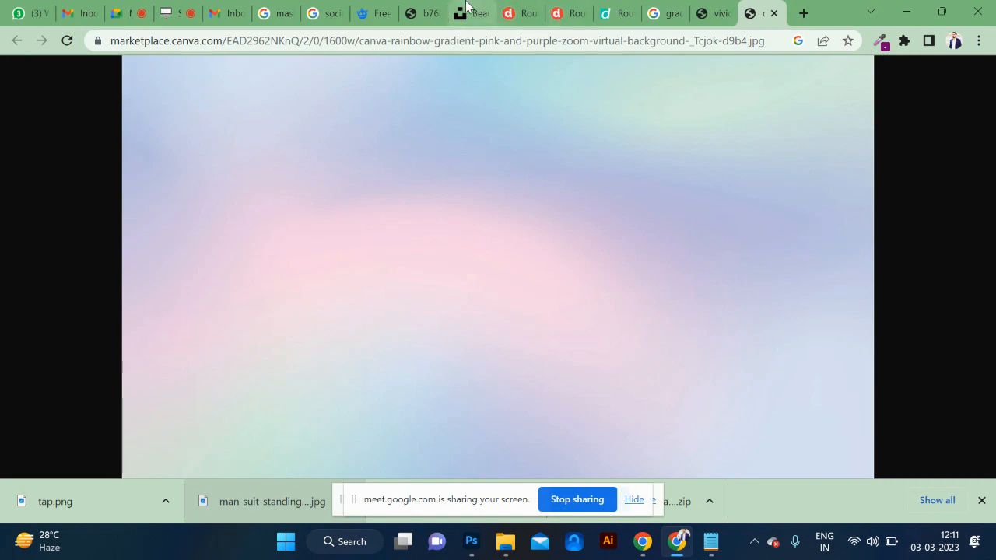
left_click(370, 11)
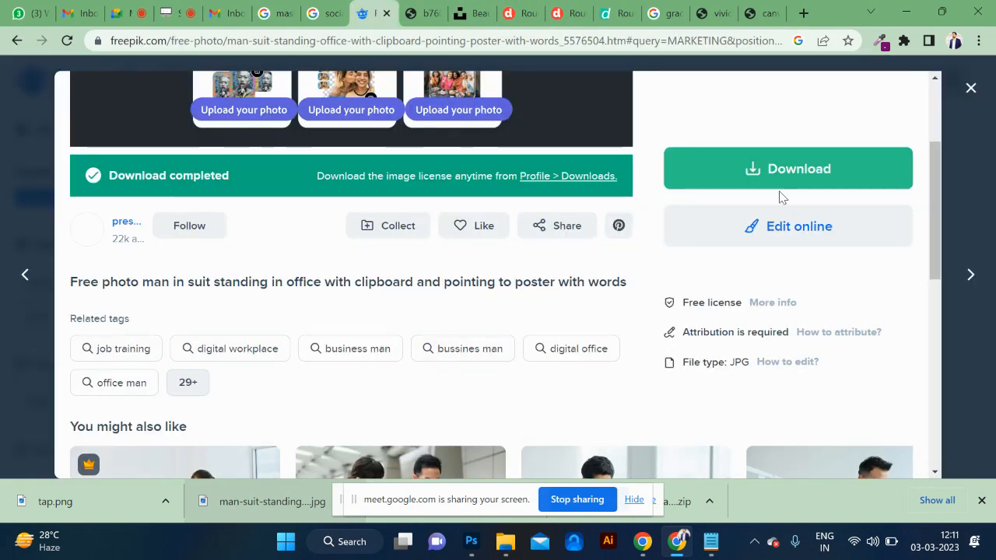
left_click(971, 89)
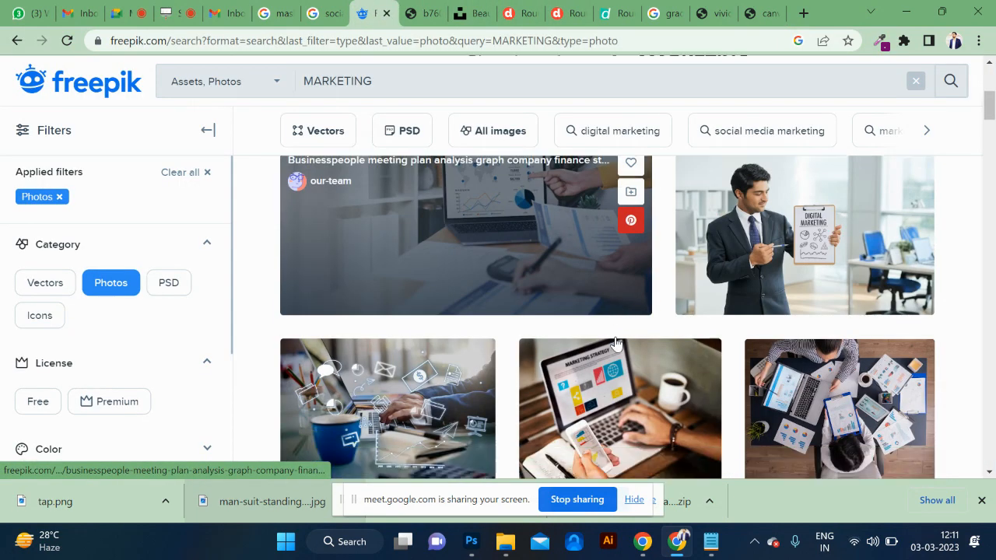
scroll(615, 342, "down", 8)
scroll(615, 342, "up", 4)
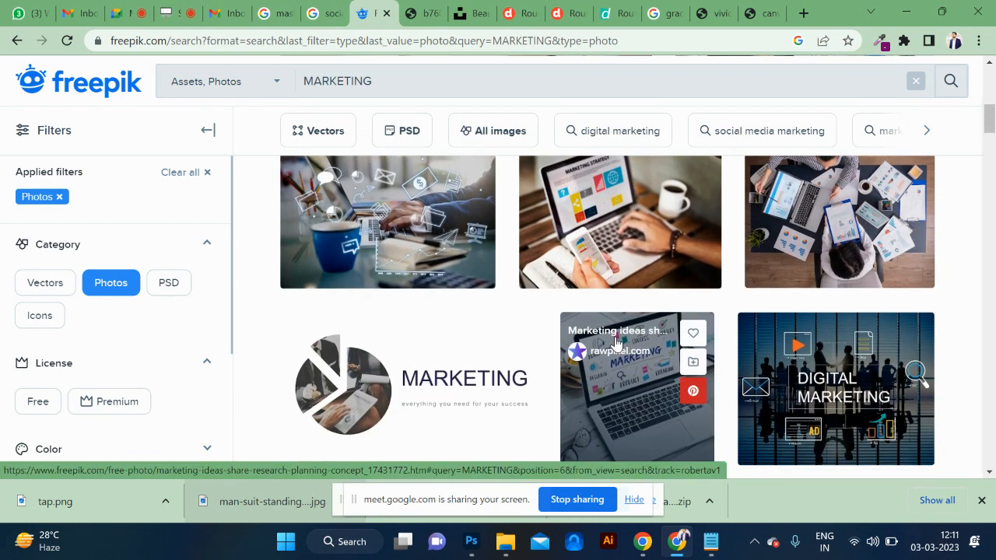
Step: Switch back to Photoshop, draw an ellipse of about 469 × 439 px over the man's head and fill it with magenta
key("alt+Tab")
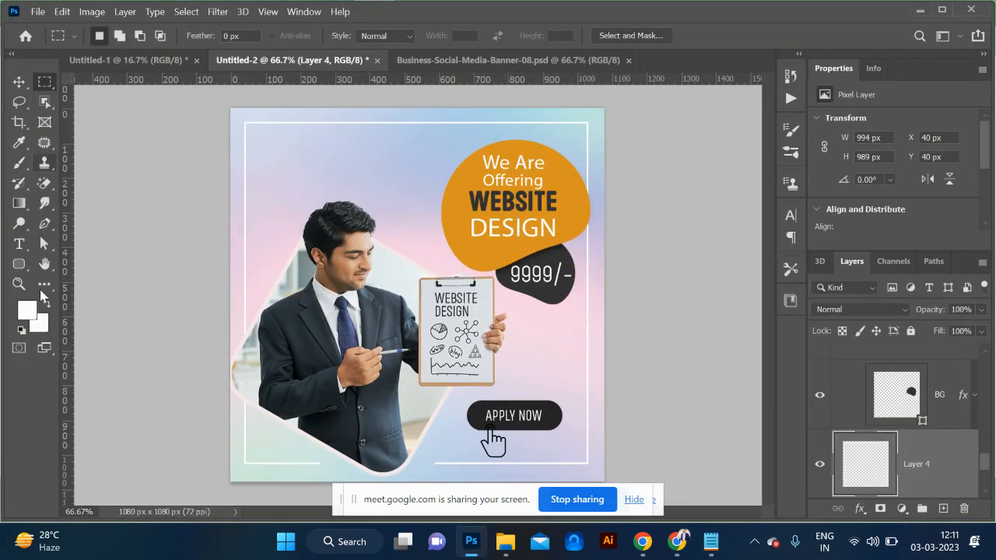
left_click(19, 264)
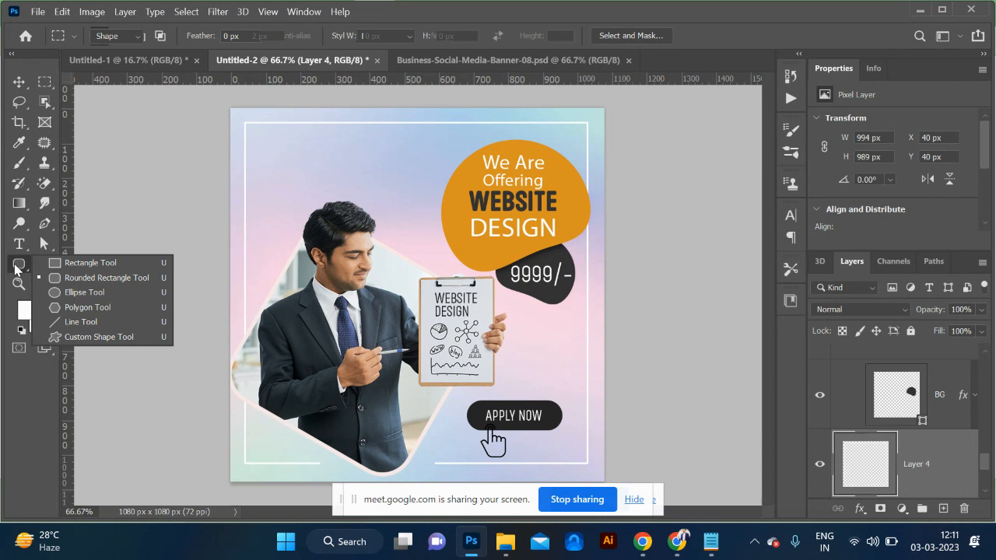
left_click(90, 294)
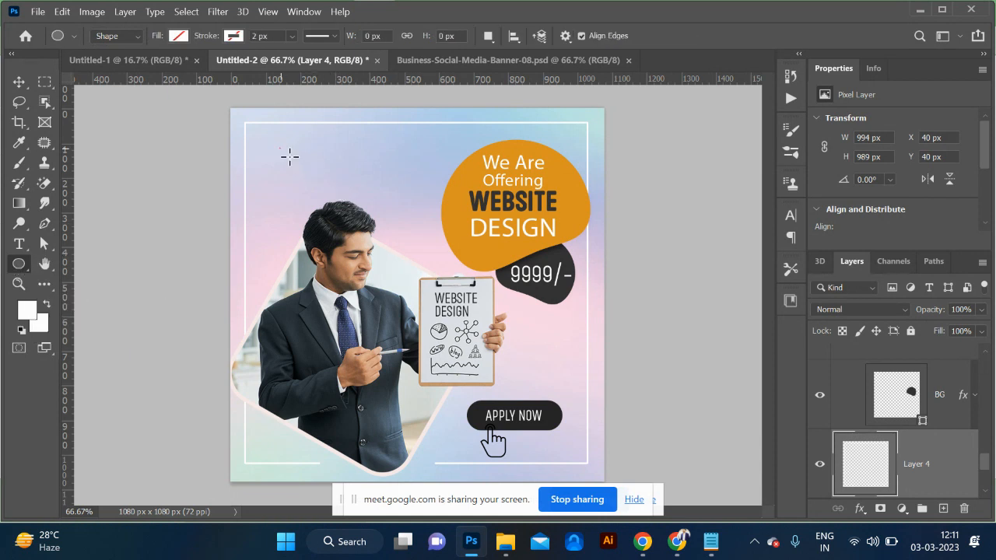
left_click_drag(281, 148, 443, 300)
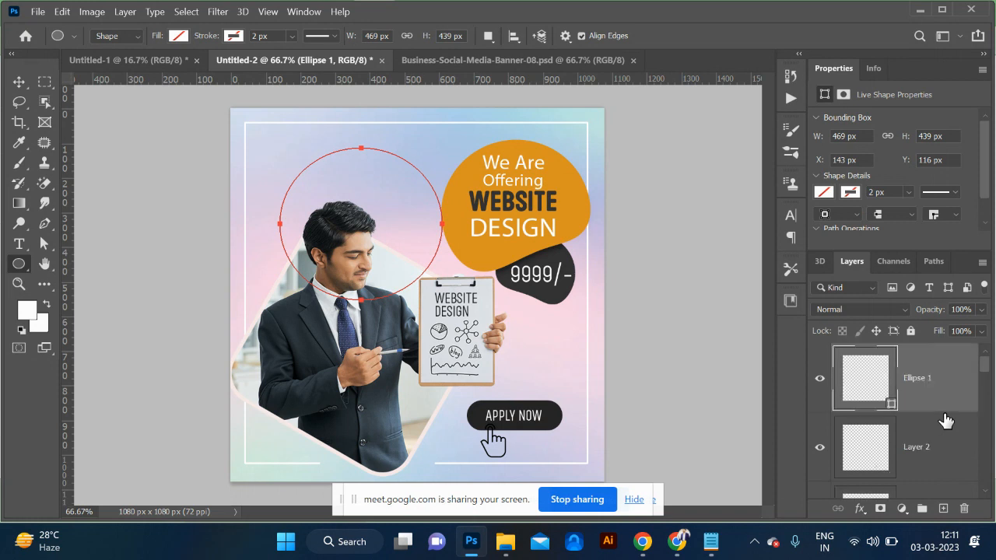
left_click(175, 39)
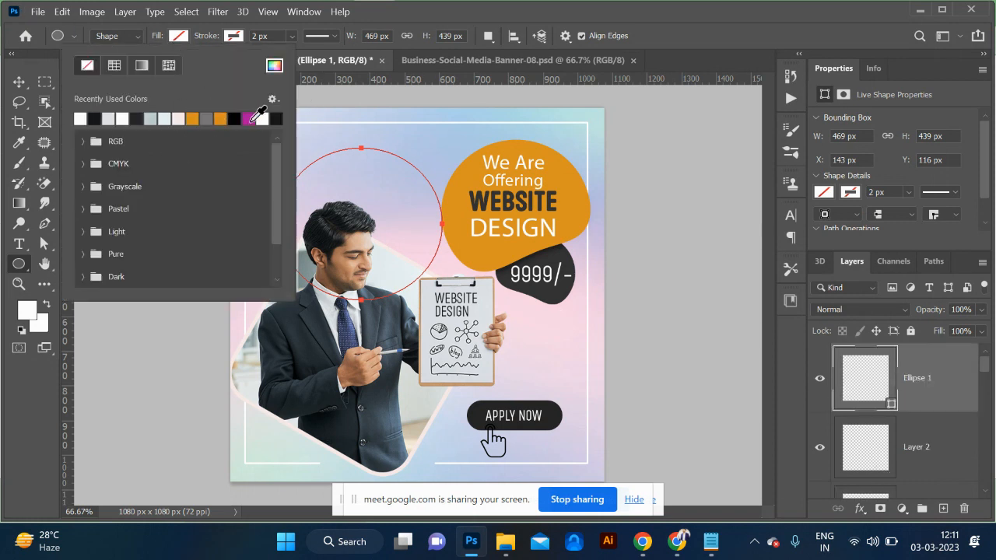
left_click(249, 118)
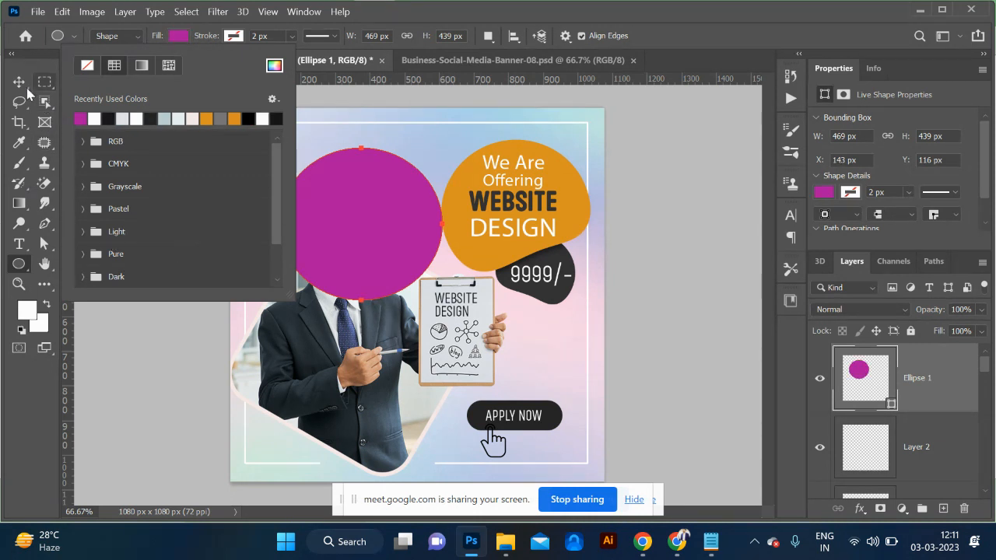
Step: Raise the ellipse's bottom anchor point until the shape is about 295 px high, and tilt its direction handle downward on the right
left_click(40, 245)
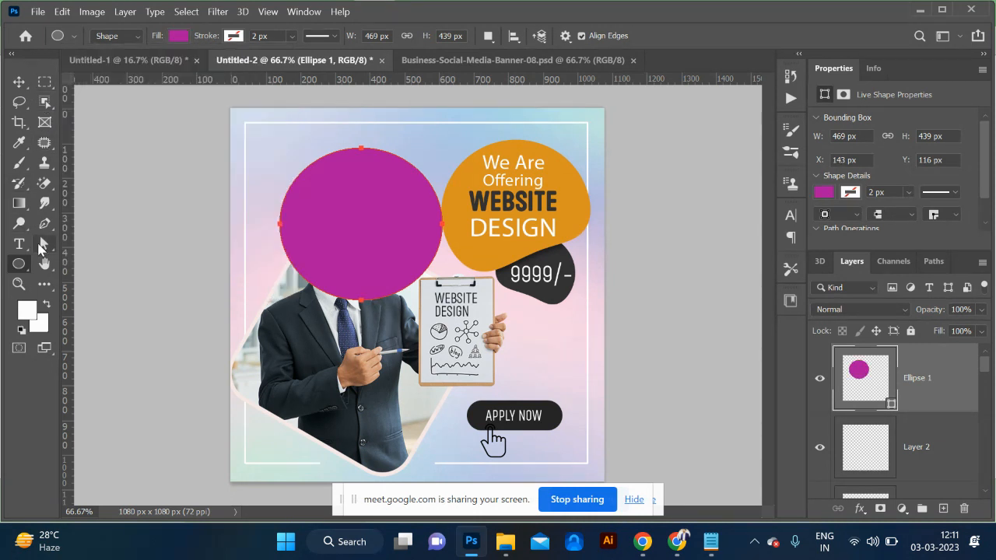
left_click(362, 300)
key("shift+Up")
key("shift+Up")
key("shift+Up")
key("shift+Up")
key("shift+Up")
key("shift+Up")
key("shift+Up")
key("shift+Up")
key("shift+Up")
key("shift+Up")
key("shift+Up")
key("shift+Up")
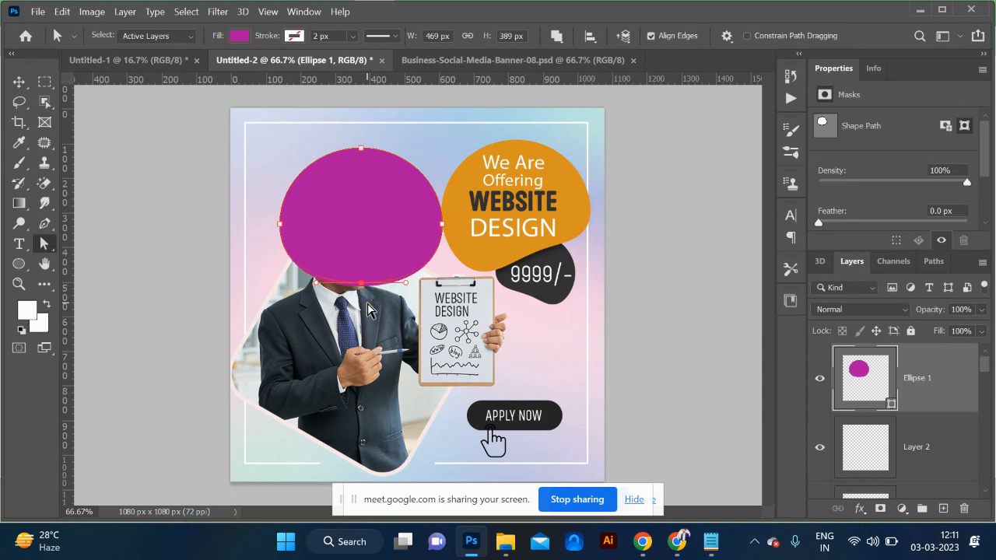
key("shift+Up")
key("shift+Up")
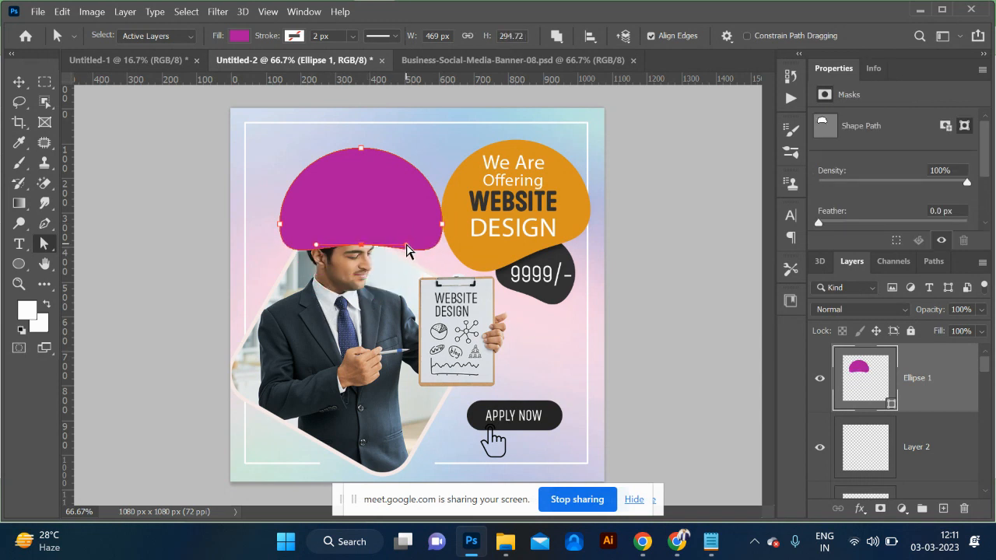
left_click_drag(405, 248, 405, 262)
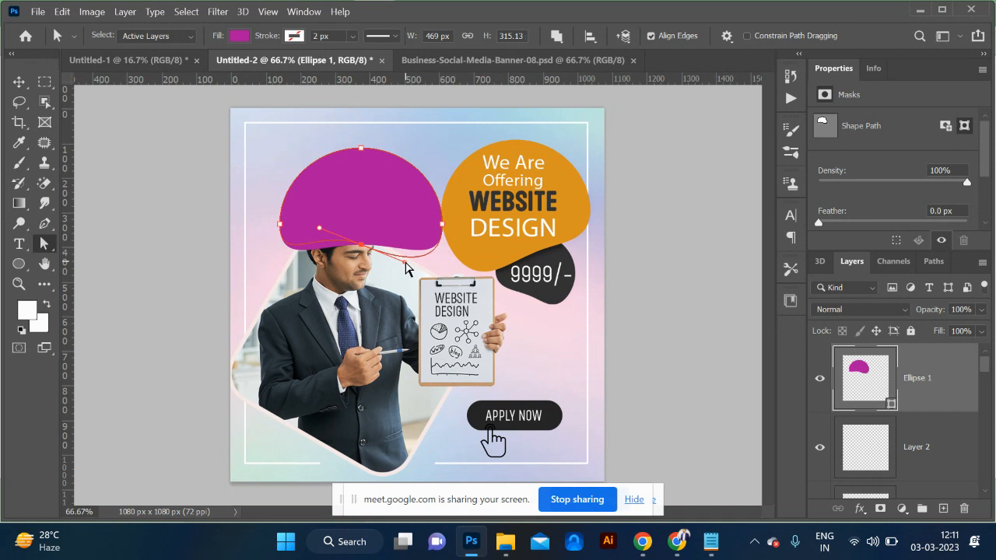
Step: Lower the shape's left anchor point and shift its bottom and top anchor points slightly to form an irregular organic outline
left_click(280, 226)
key("shift+Down")
key("shift+Down")
key("shift+Down")
key("shift+Down")
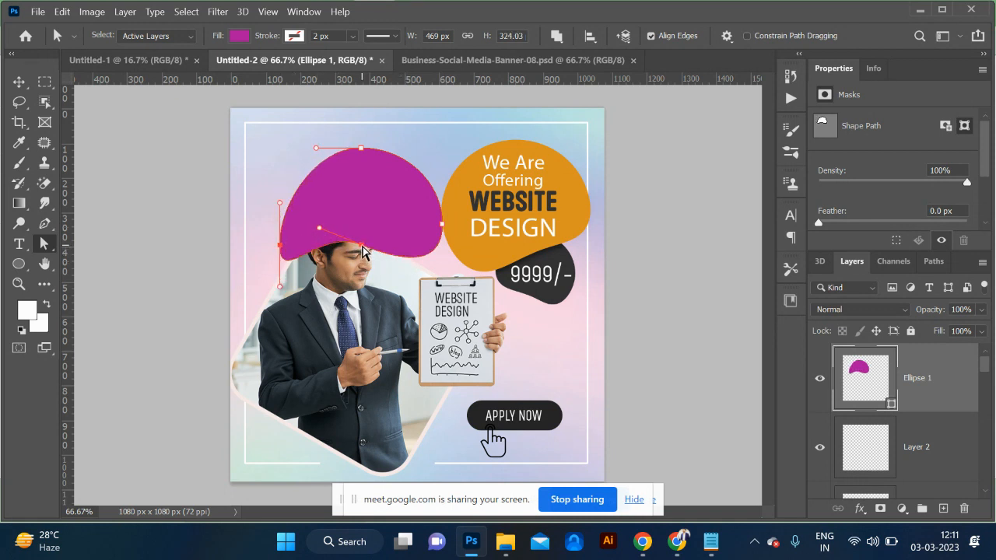
left_click_drag(361, 245, 370, 255)
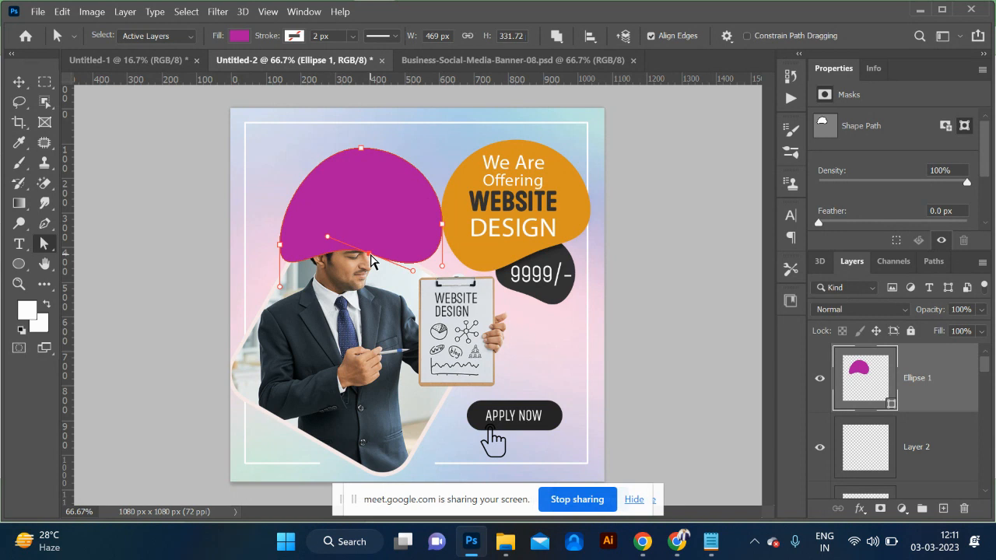
left_click(347, 144)
left_click_drag(346, 142, 349, 139)
Step: Move the magenta shape to the banner's lower-left area, at about X 102 px, Y 579 px
left_click(19, 82)
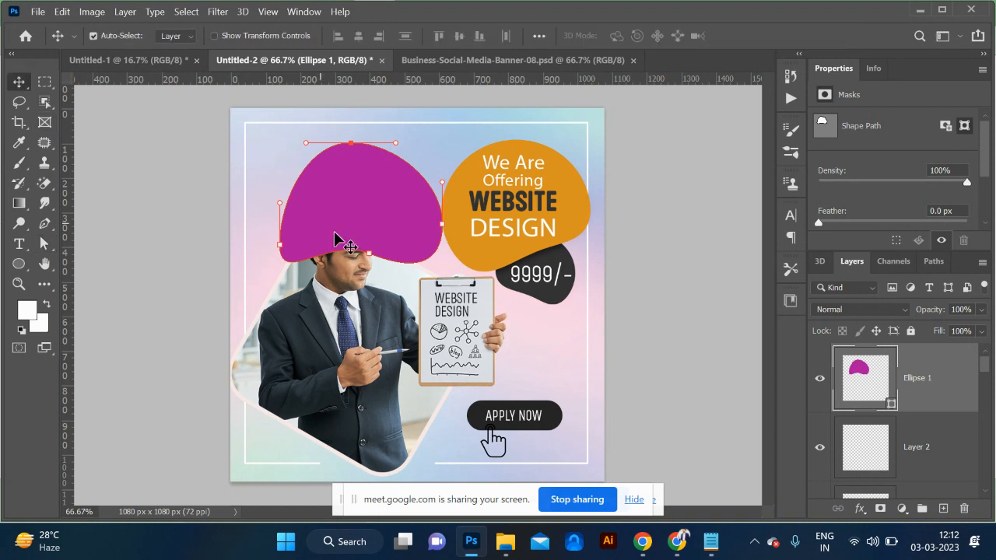
left_click_drag(336, 243, 325, 408)
Step: Delete the man's photo and the WEBSITE DESIGN text on its clipboard, and select the magenta shape
left_click_drag(357, 292, 379, 300)
key("Delete")
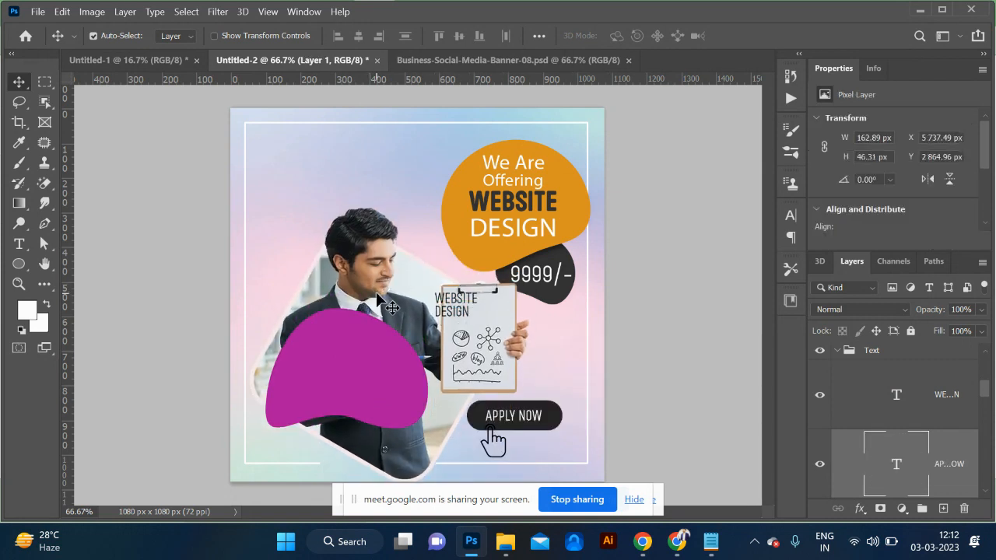
left_click(448, 301)
key("Delete")
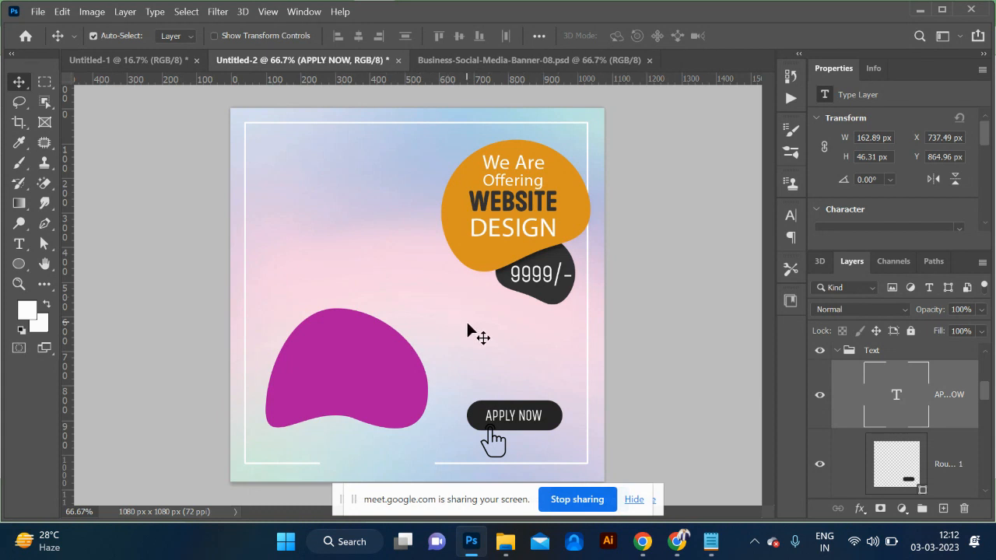
left_click(390, 373)
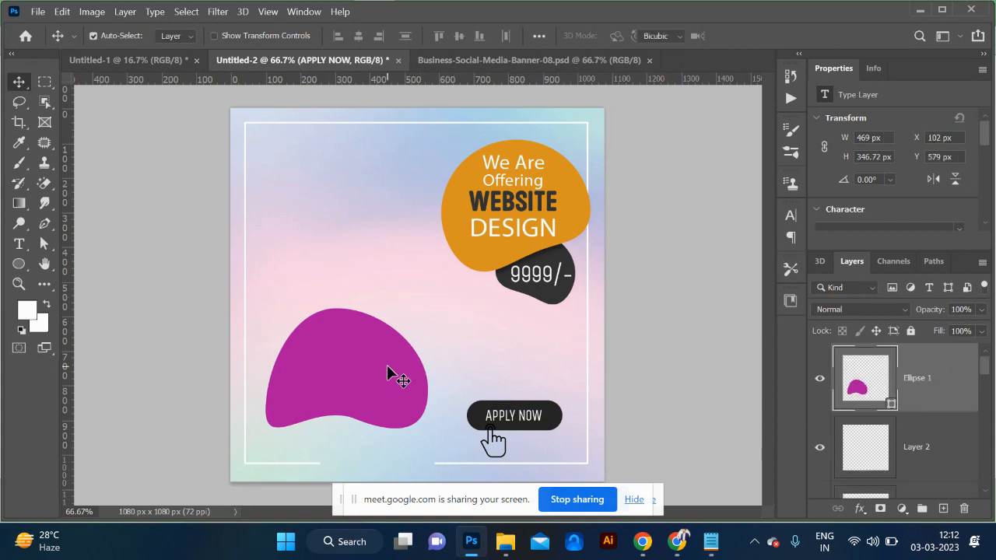
Step: Enlarge the magenta shape proportionally and shift it slightly up and left so it fills the banner's lower-left area
key("ctrl+t")
left_click_drag(427, 308, 489, 269)
left_click_drag(367, 371, 353, 361)
key("Return")
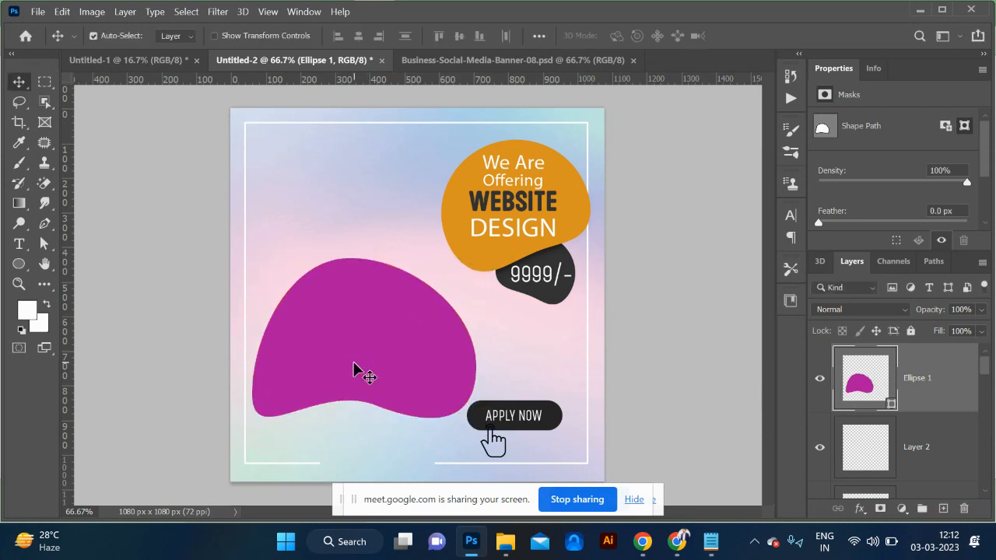
Step: Place the downloaded man-suit-standing photo from Chrome into the Photoshop banner and clip it to the magenta Ellipse 1 shape
key("alt+Tab")
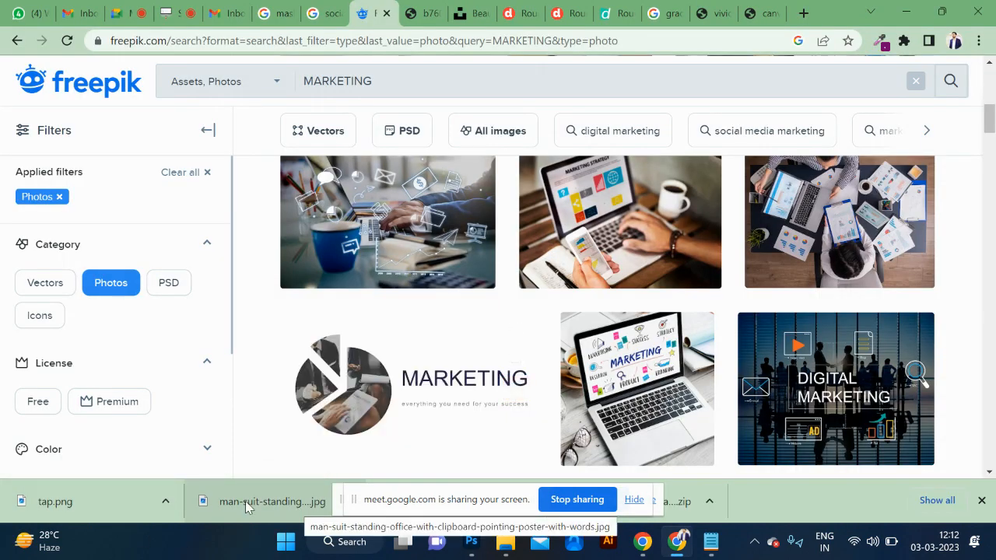
left_click(471, 542)
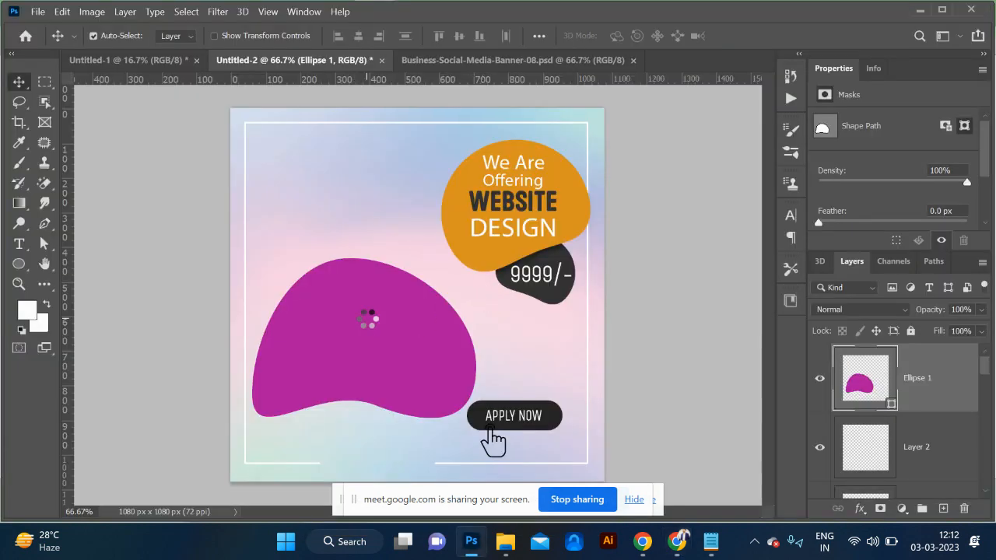
key("ctrl+t")
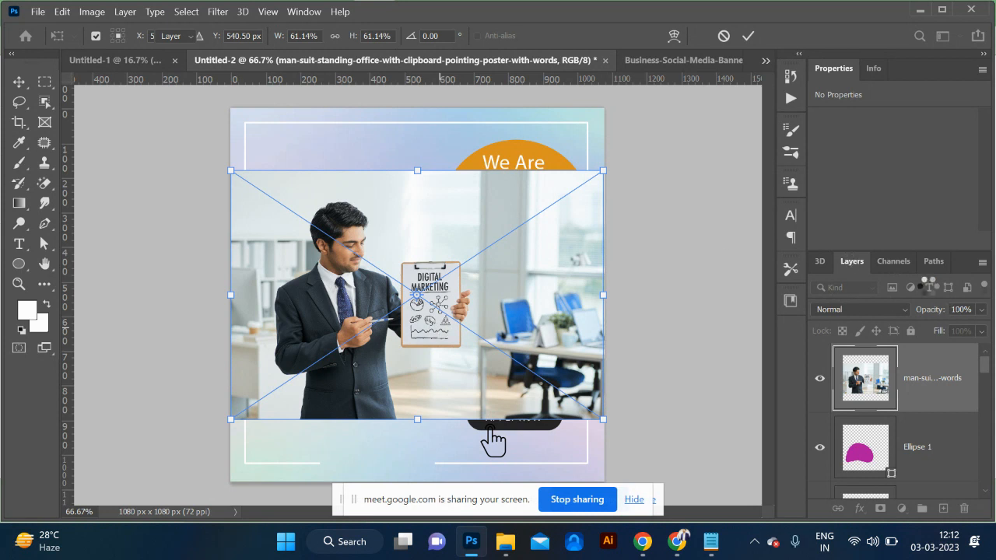
key("Return")
key("ctrl+alt+g")
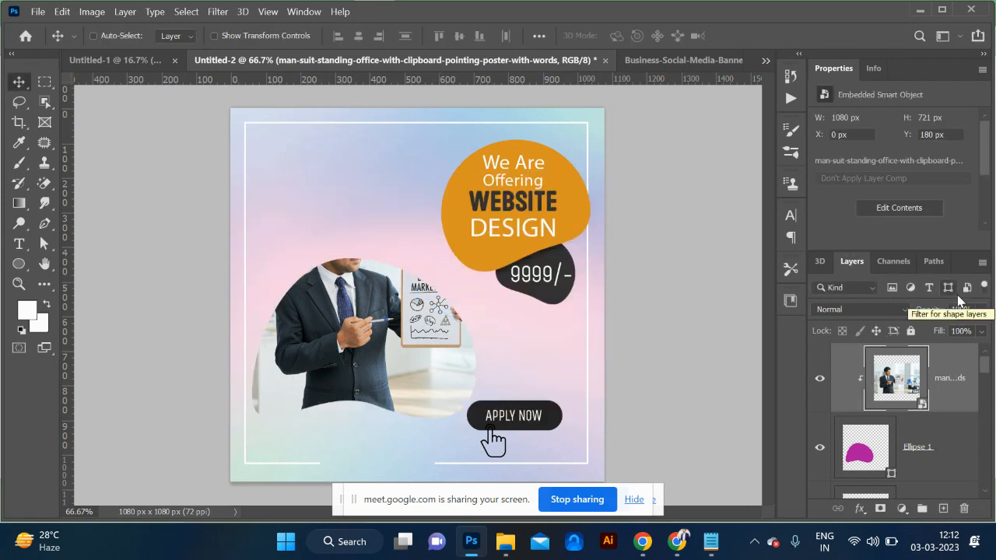
Step: Move the clipped photo down 30 px to Y 210 px inside the organic shape
key("ctrl")
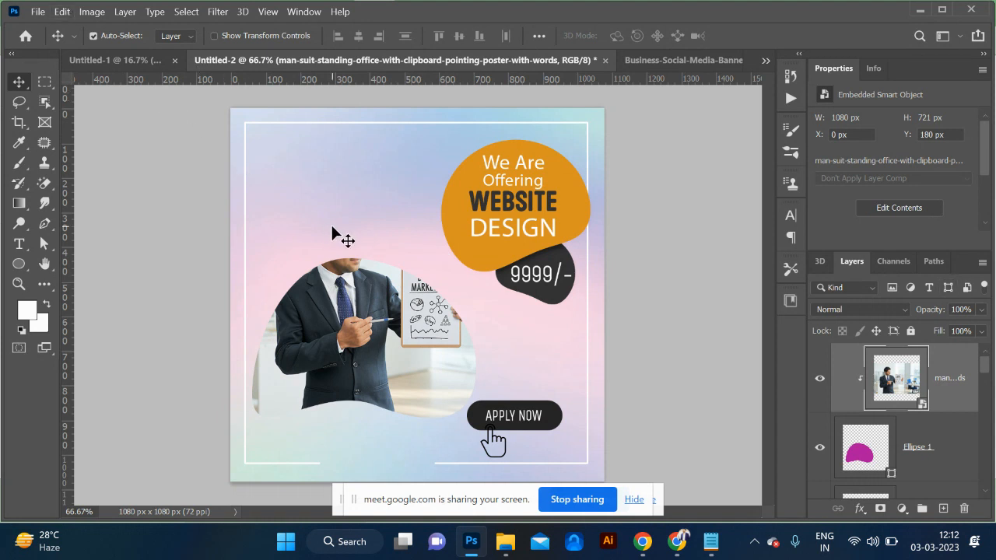
key("shift+Down")
key("shift+Down")
key("shift+Down")
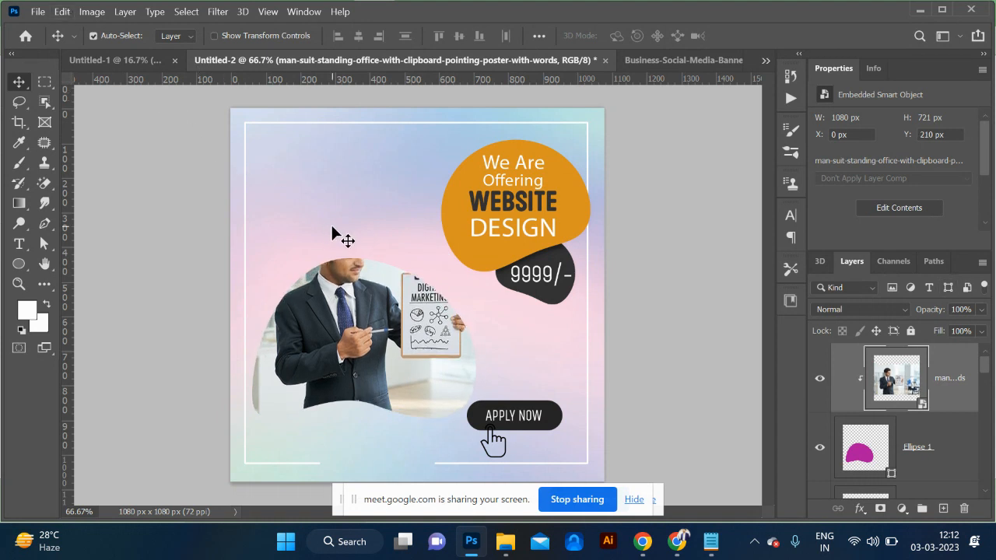
Step: Select the man's head in the photo with the Object Selection tool and copy it to a new unclipped layer
left_click(45, 101)
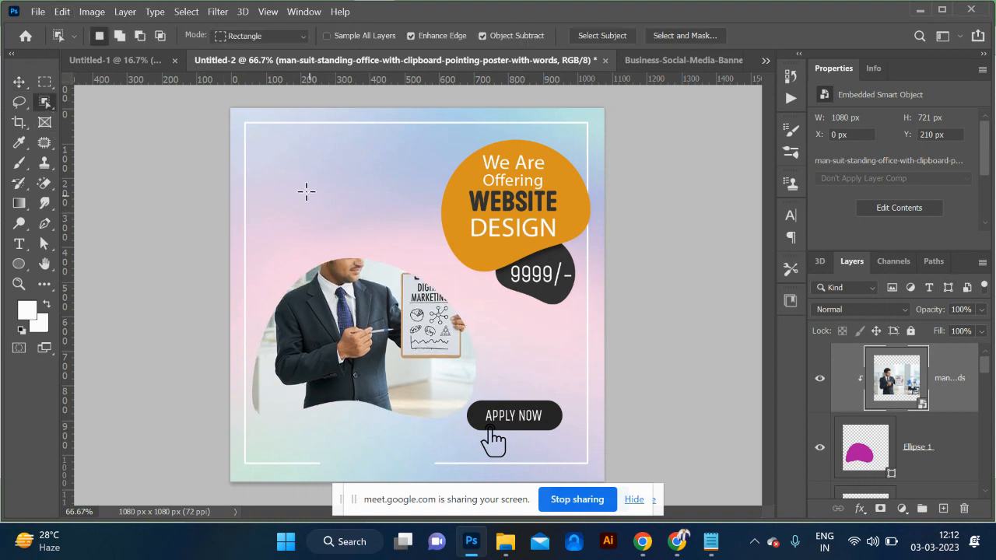
left_click_drag(304, 188, 379, 295)
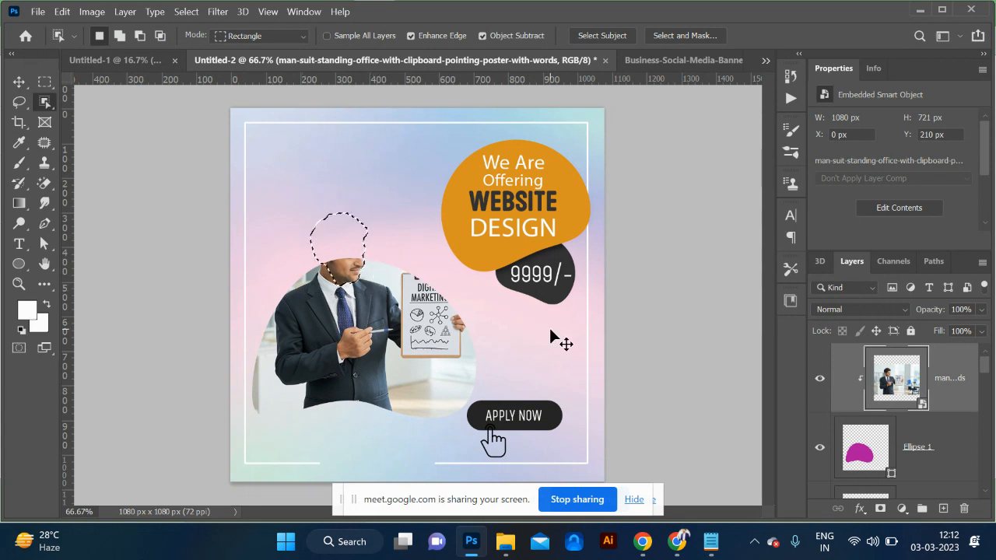
key("ctrl+j")
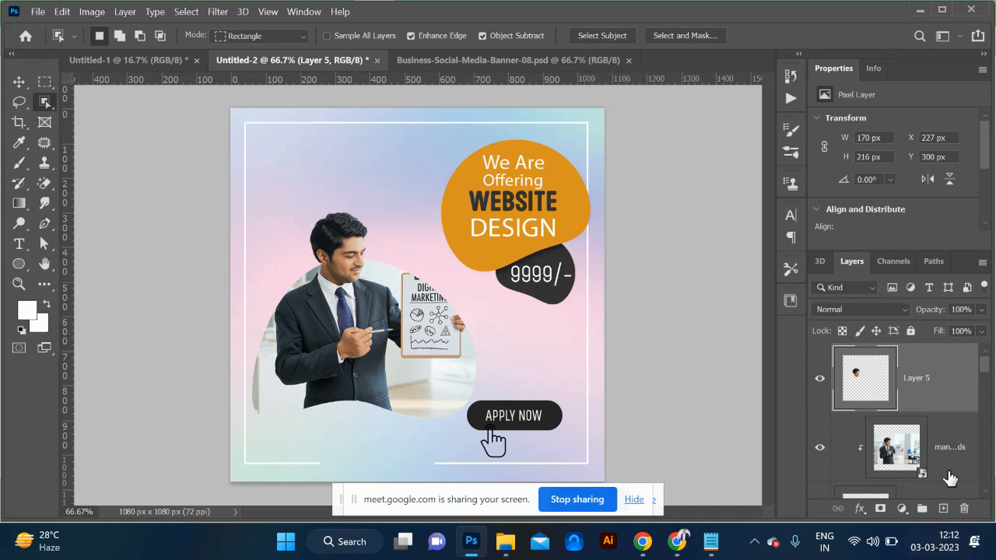
Step: Select the clipboard and the hand holding it on the photo layer and copy them to a new unclipped layer
left_click(924, 454)
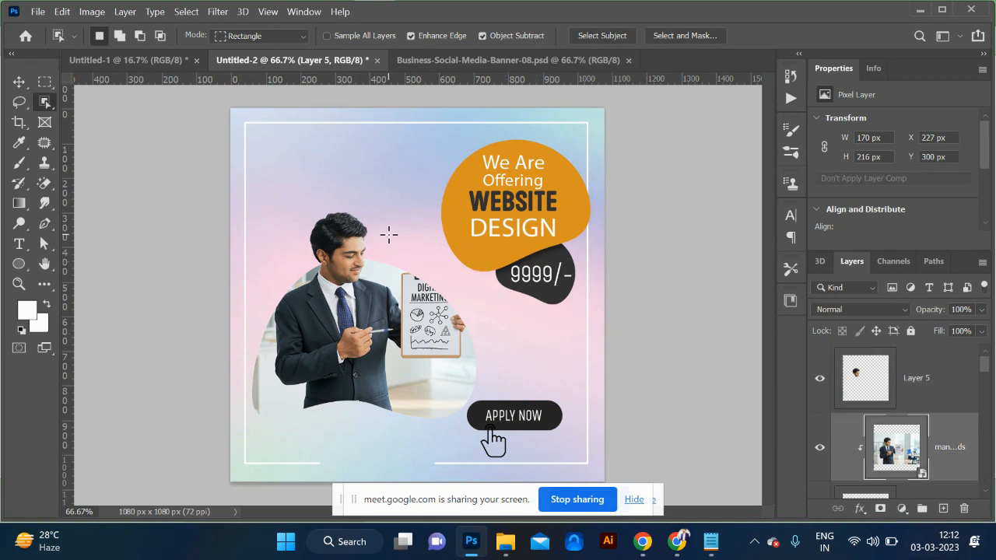
left_click_drag(388, 233, 480, 352)
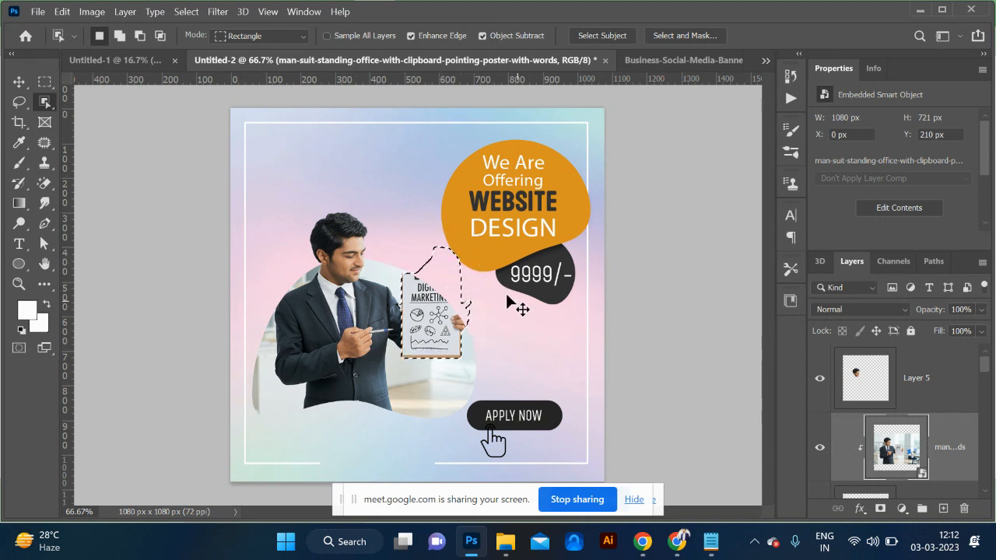
key("ctrl+d")
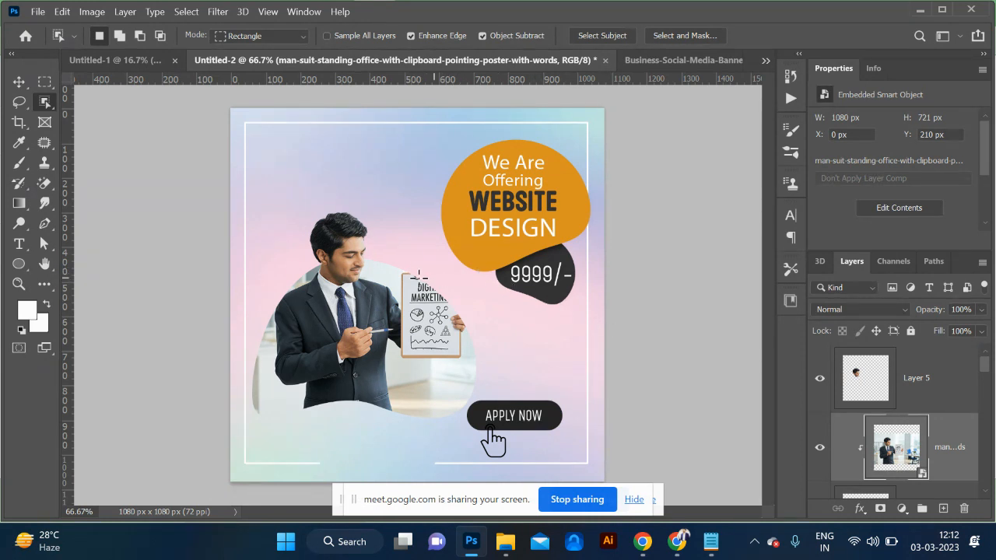
left_click_drag(394, 268, 480, 343)
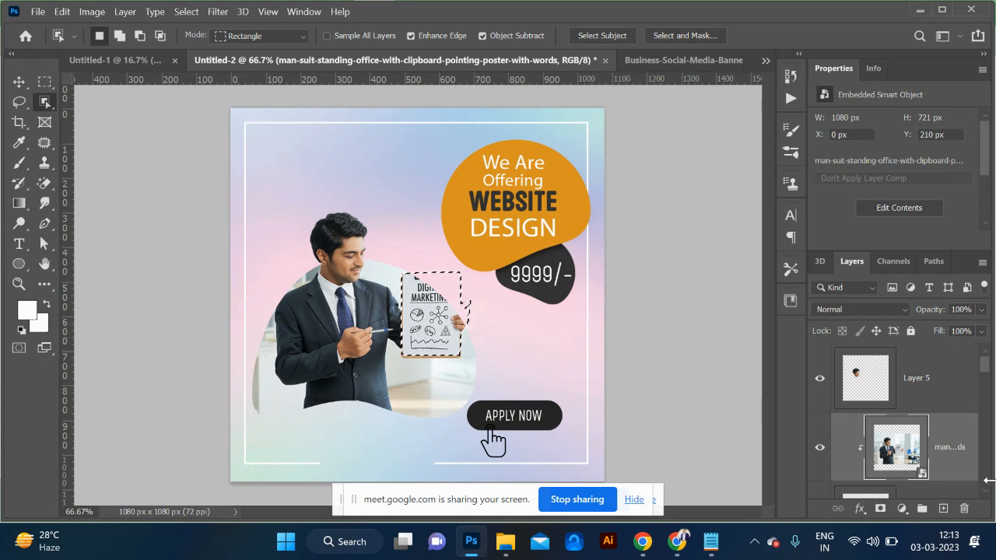
key("ctrl+j")
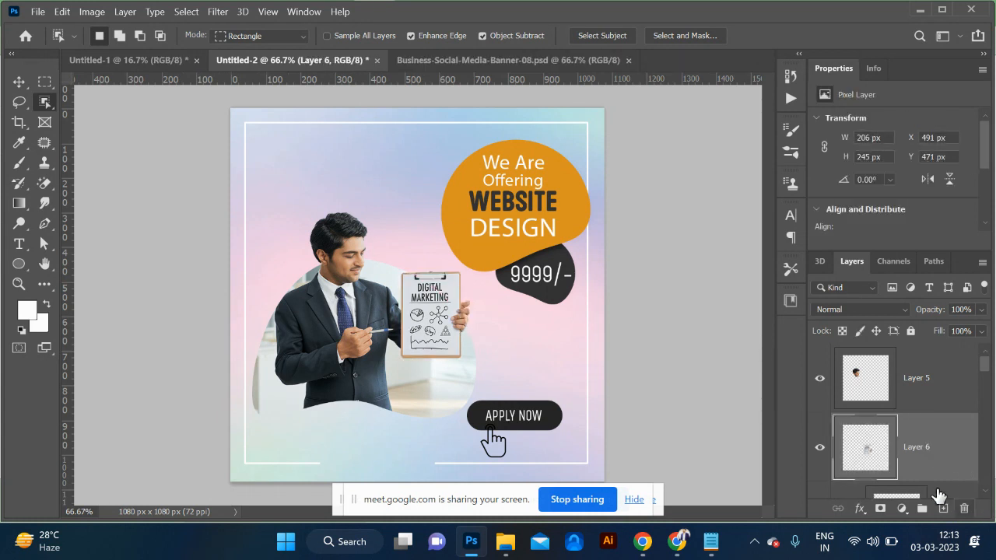
Step: Add an 11 px outside Stroke in white (ffffff) to the Ellipse 1 layer behind the clipped photo
scroll(909, 456, "down", 3)
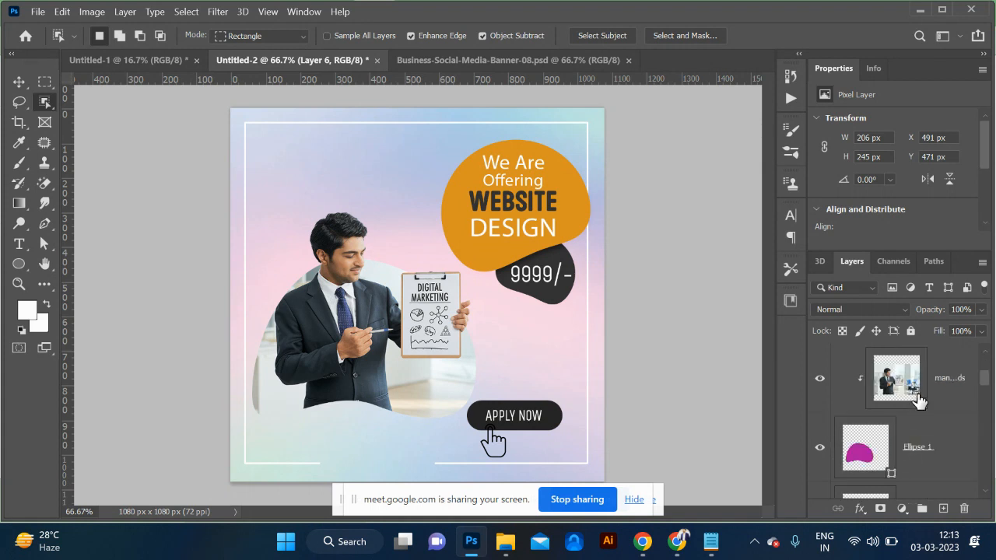
left_click(918, 395)
left_click(914, 461)
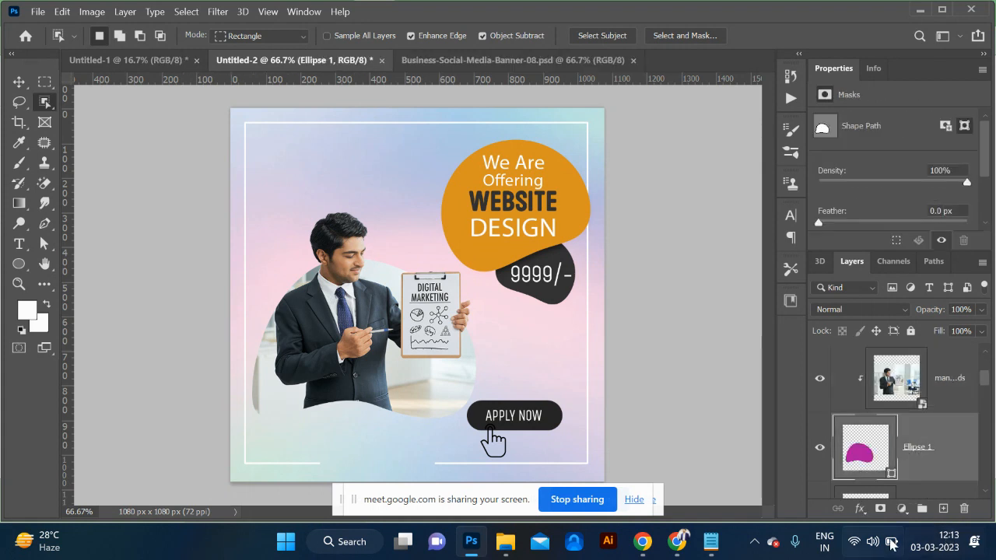
left_click(860, 508)
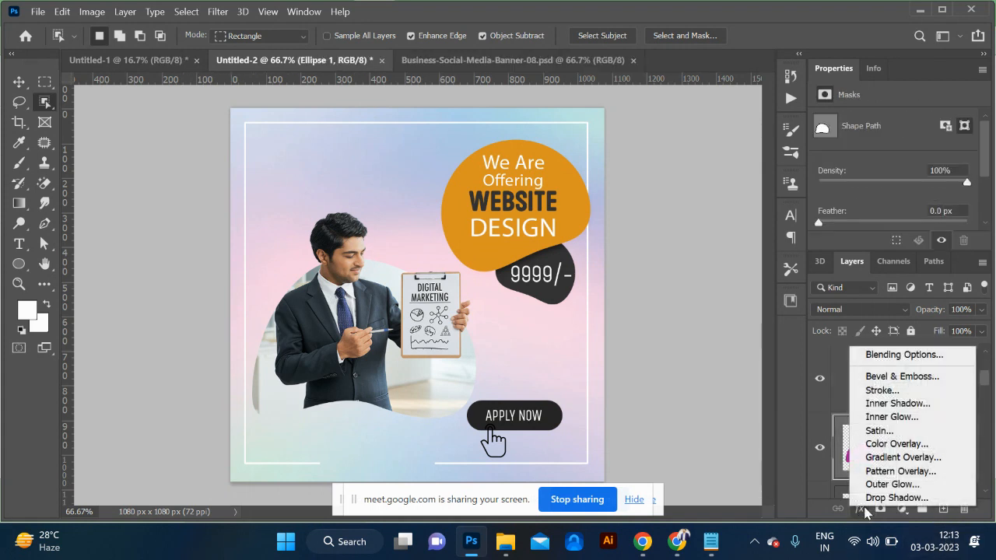
left_click(897, 391)
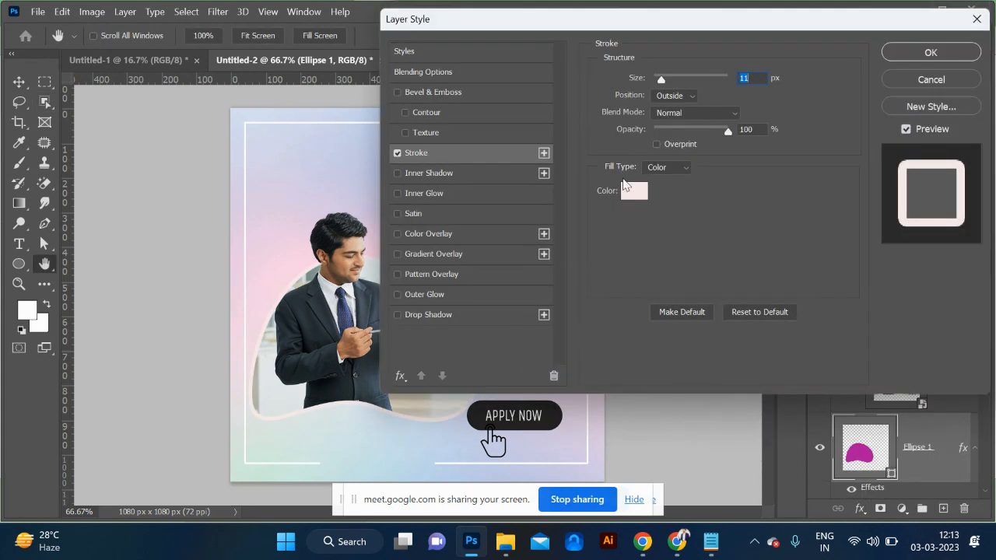
left_click(634, 192)
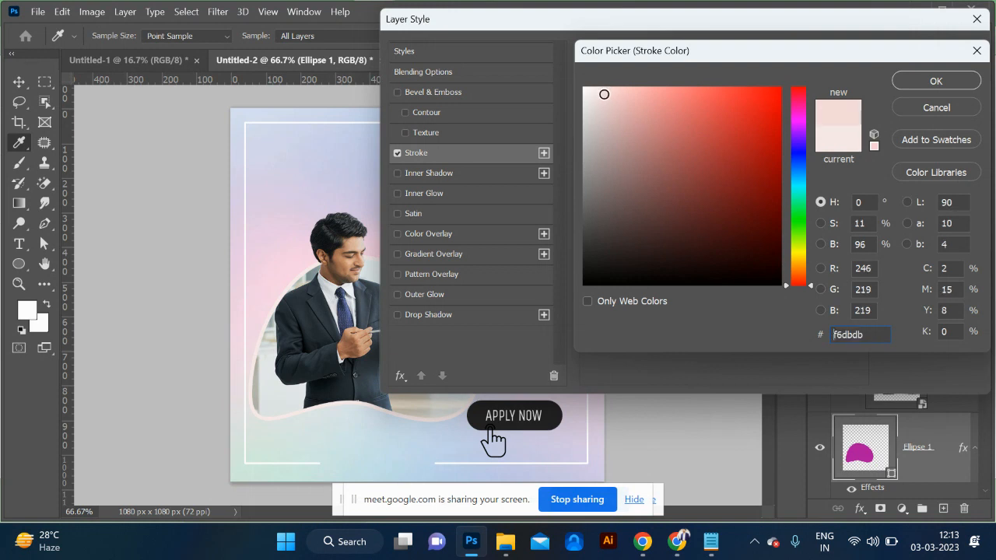
left_click_drag(604, 94, 576, 84)
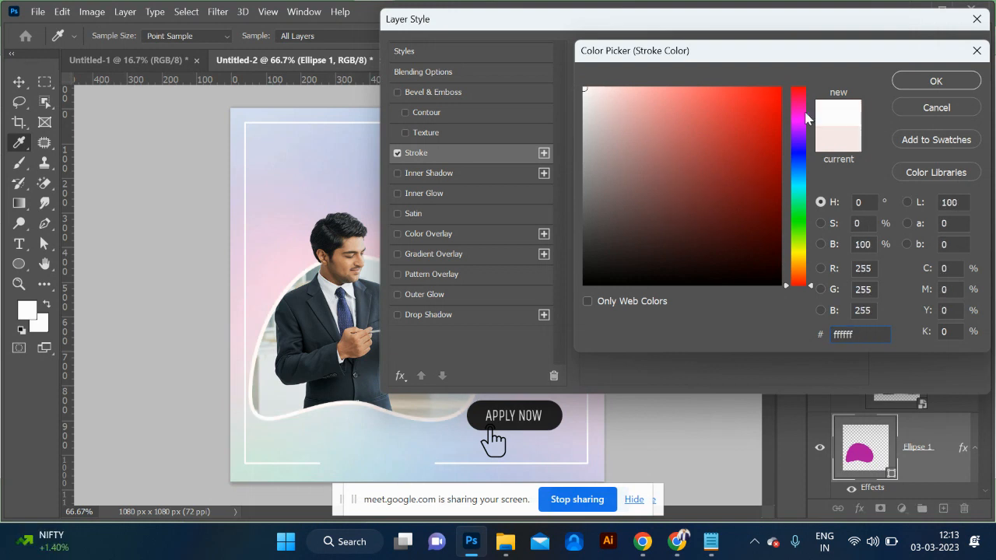
left_click(934, 82)
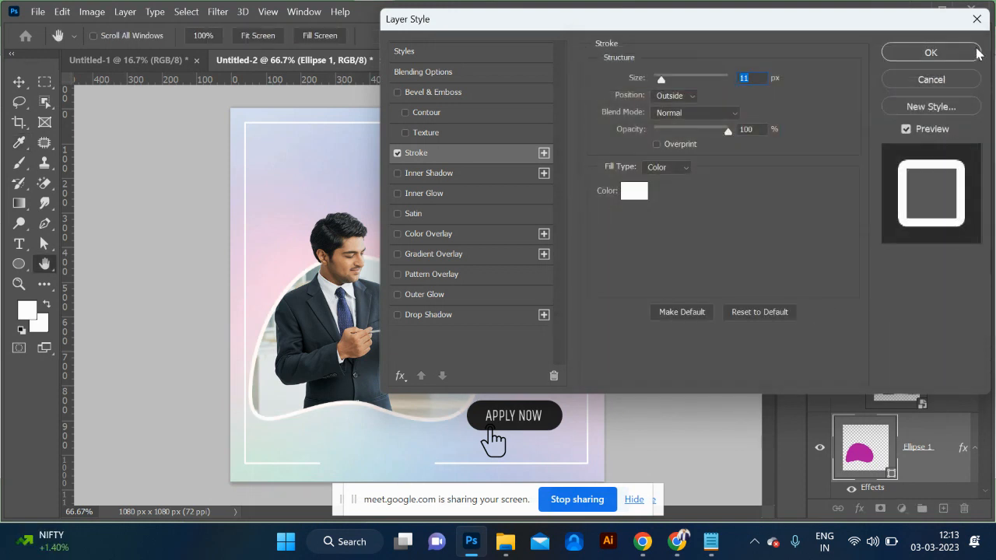
left_click(972, 52)
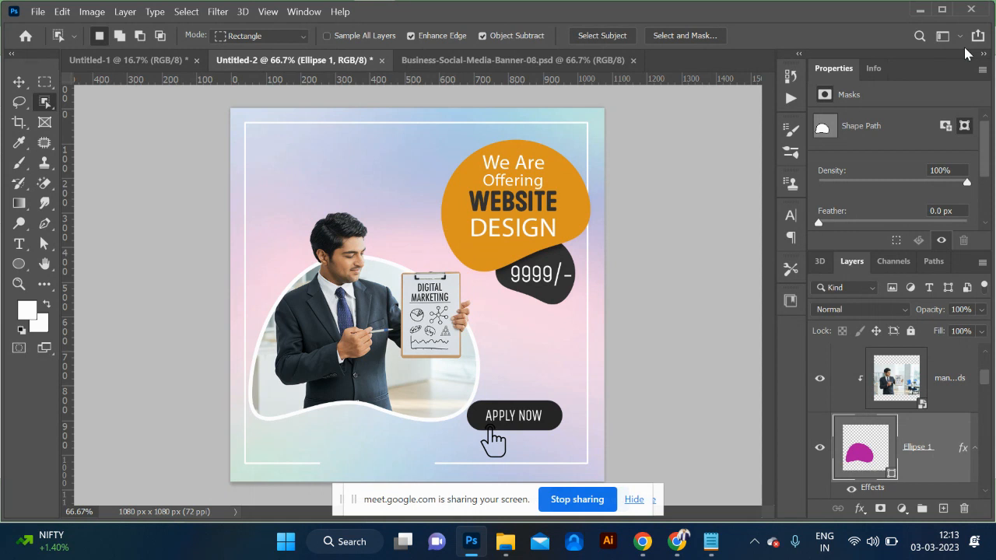
left_click(155, 62)
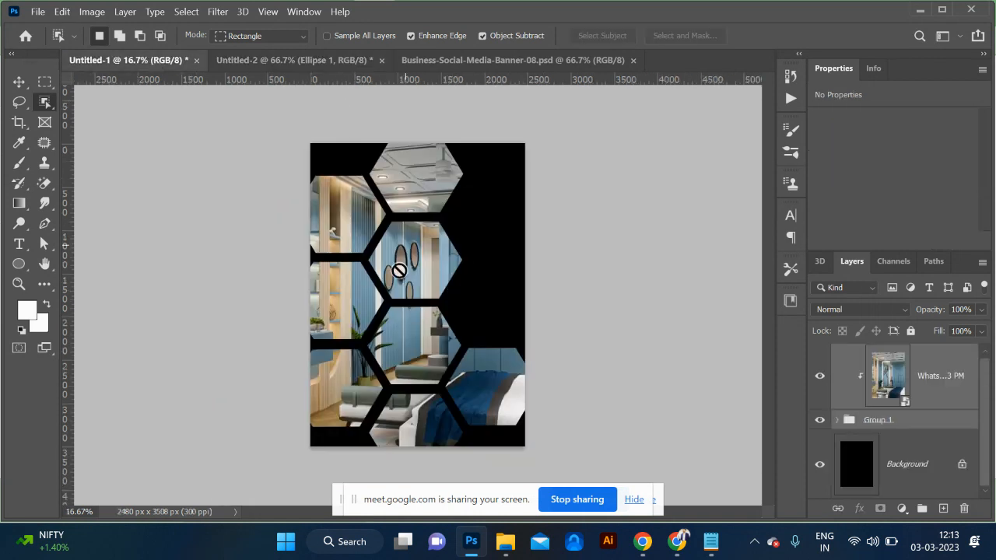
left_click(273, 62)
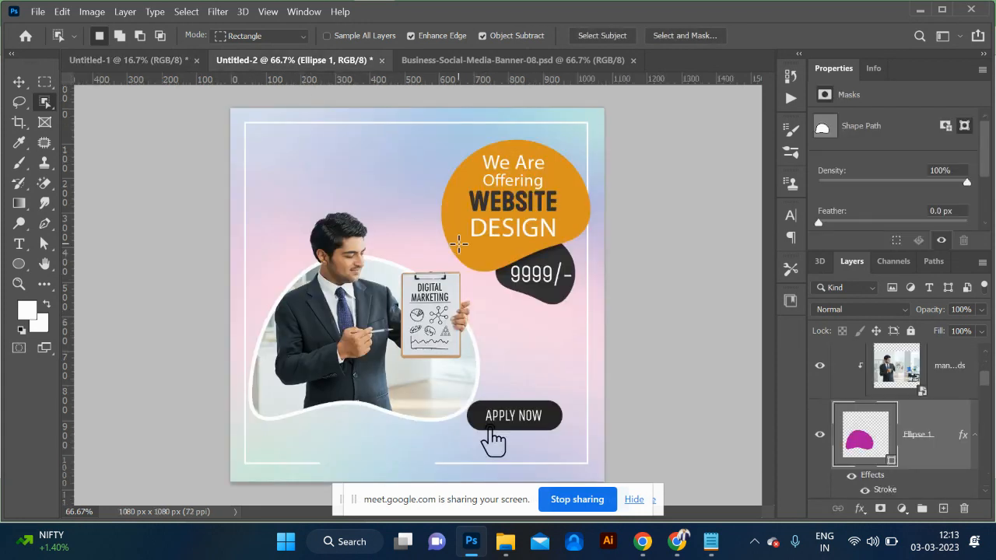
Step: Switch to Chrome and look through the Freepik photo results for MARKETING
key("alt+Tab")
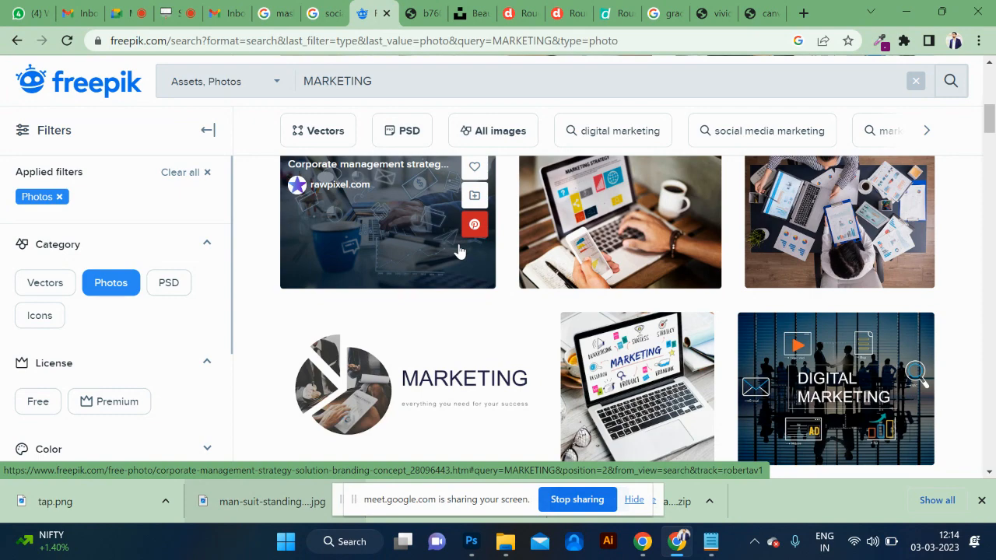
scroll(473, 327, "down", 5)
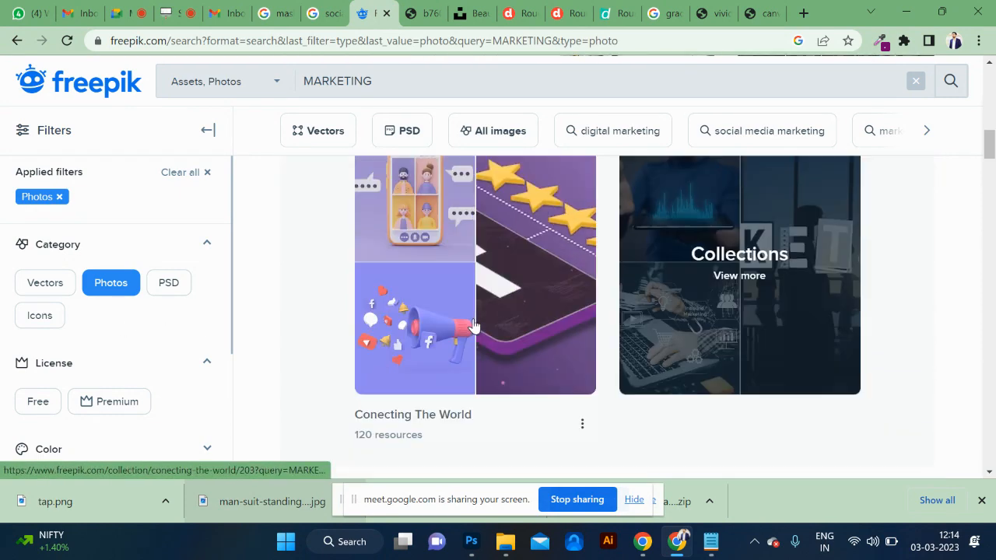
scroll(473, 327, "down", 10)
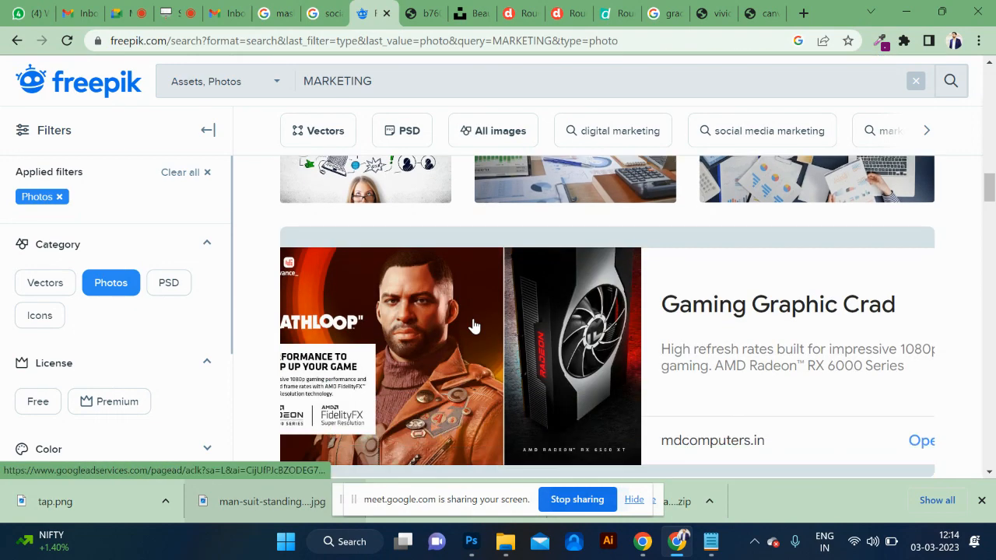
scroll(473, 327, "down", 5)
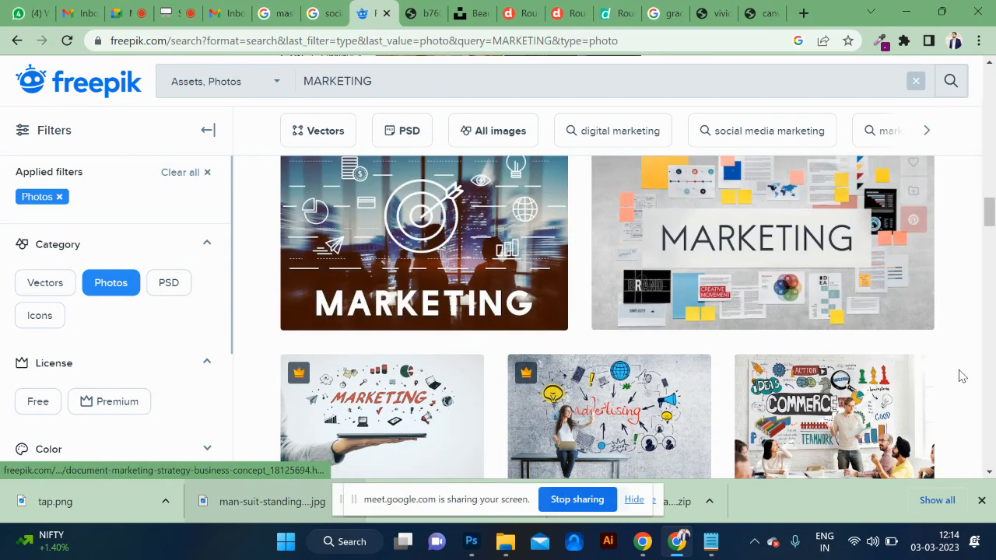
scroll(962, 377, "down", 6)
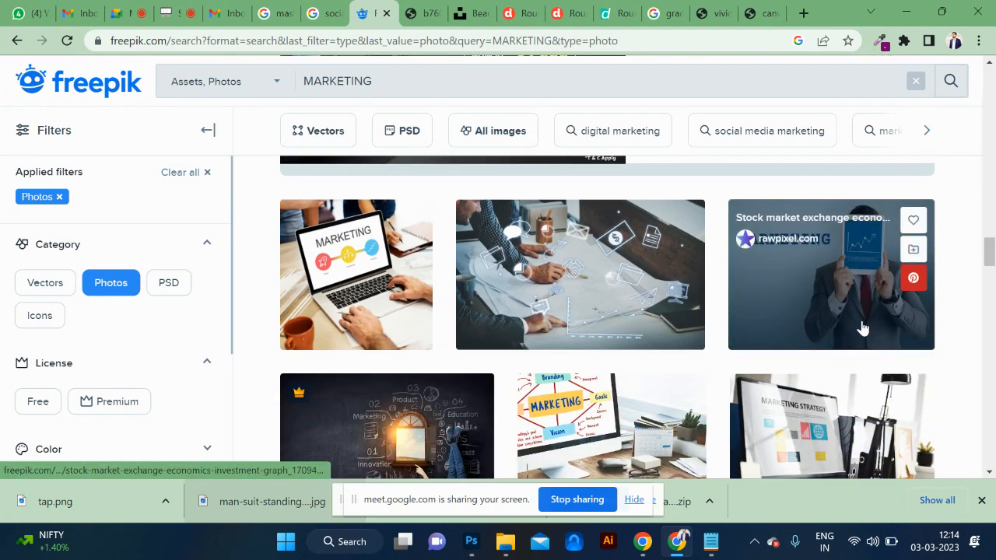
scroll(800, 361, "down", 8)
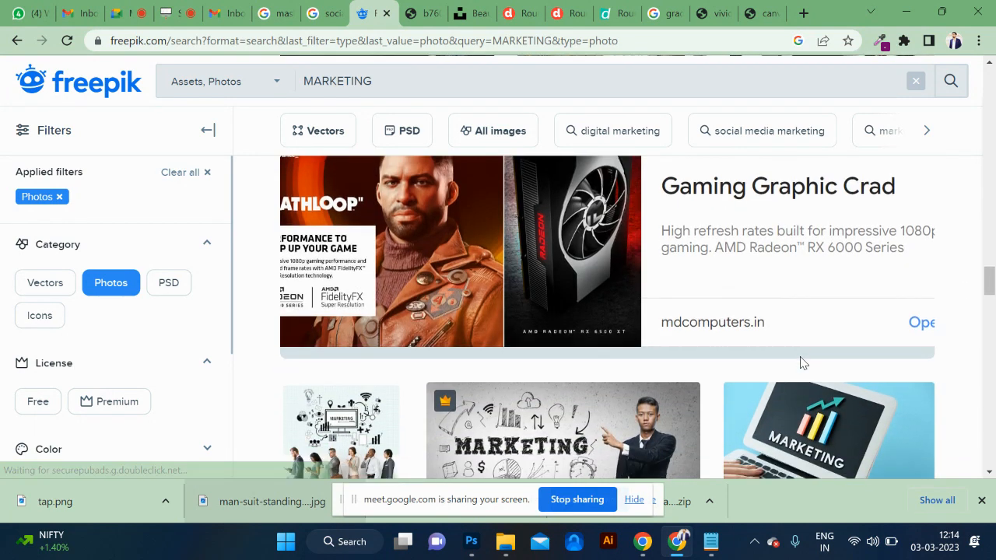
scroll(802, 364, "down", 1)
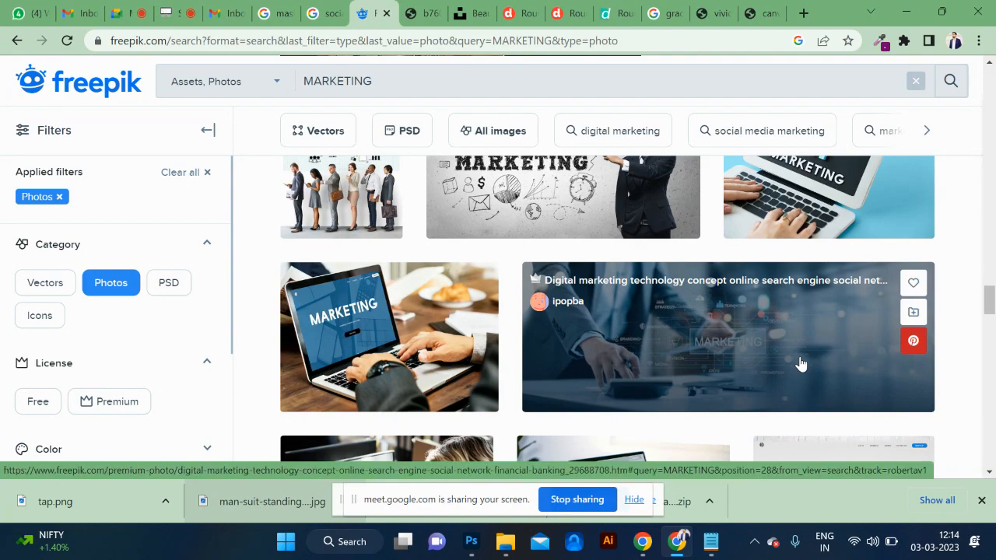
scroll(801, 364, "up", 10)
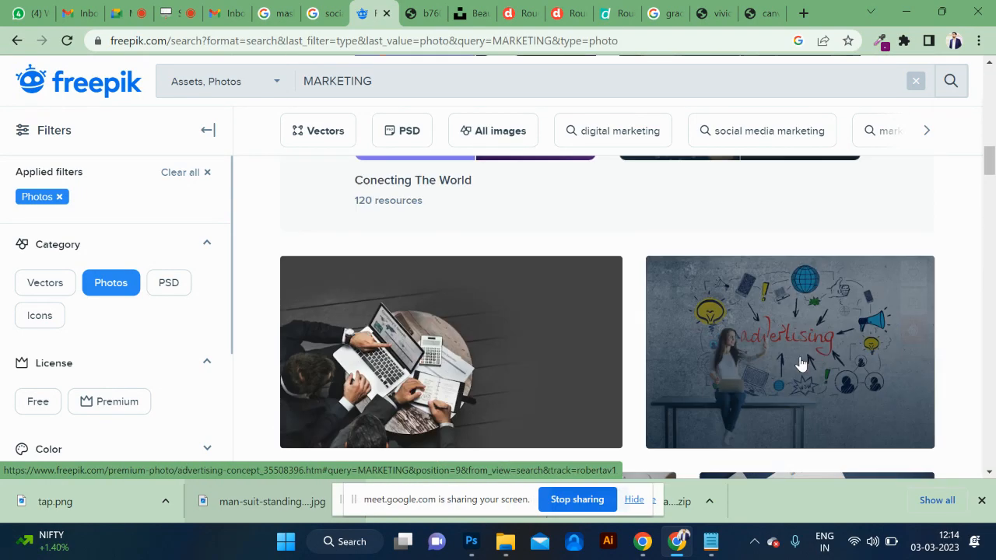
scroll(802, 364, "up", 2)
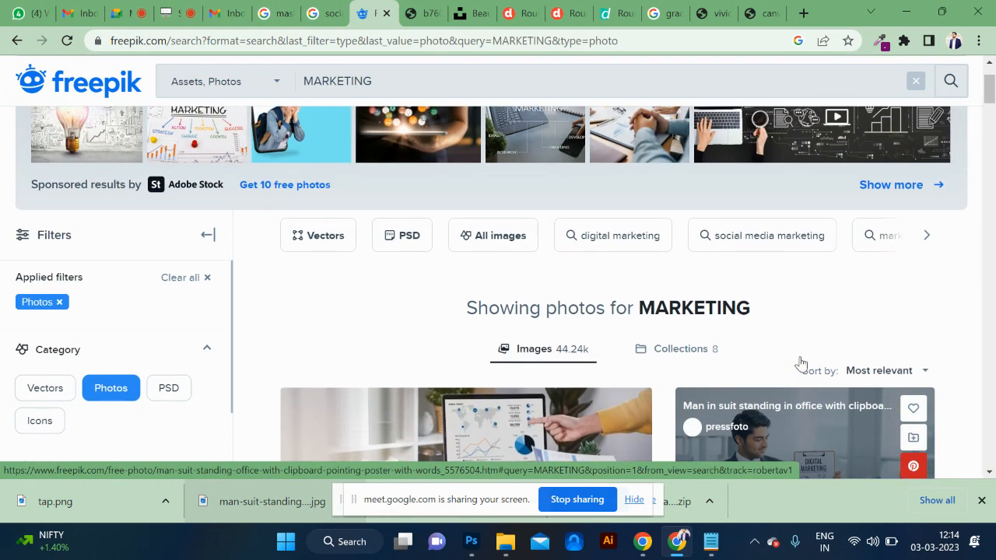
Step: Search the Freepik photos for WEB DESIGN
left_click(401, 81)
key("ctrl+a")
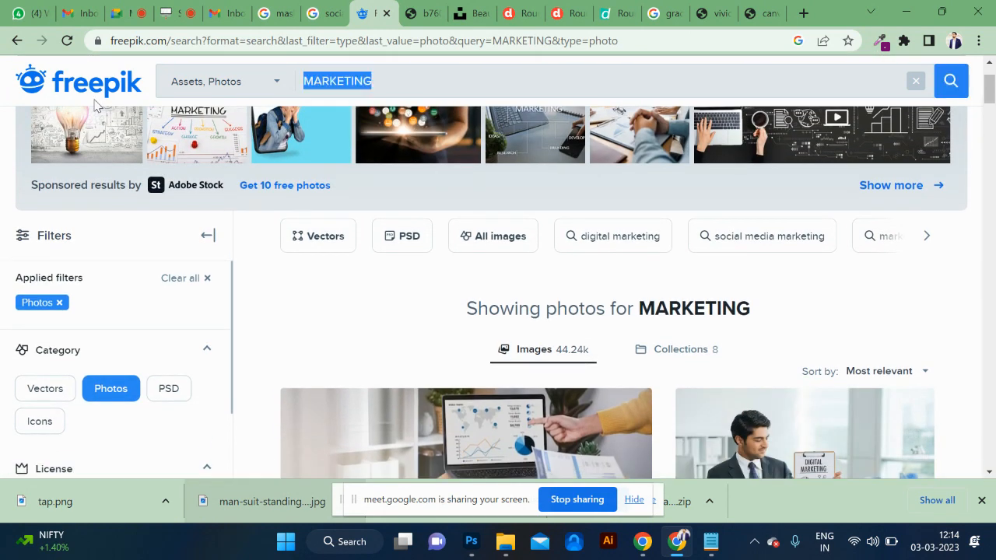
key("BackSpace")
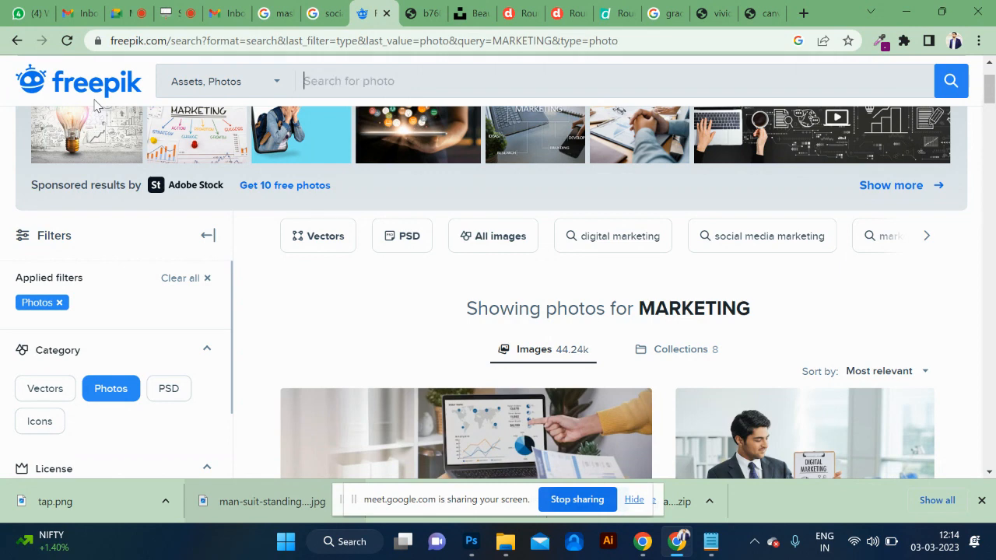
type("WEB")
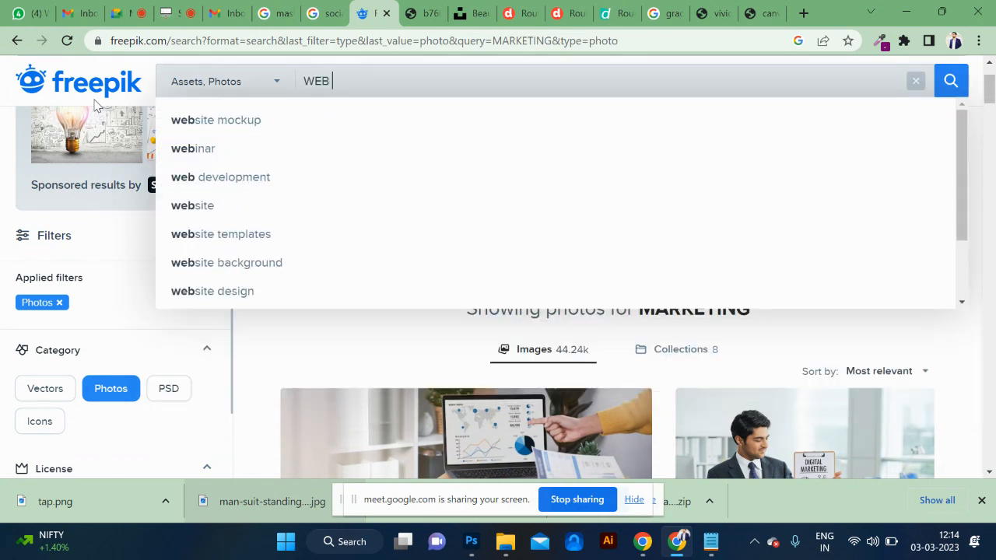
type(" DESIGN")
key("Return")
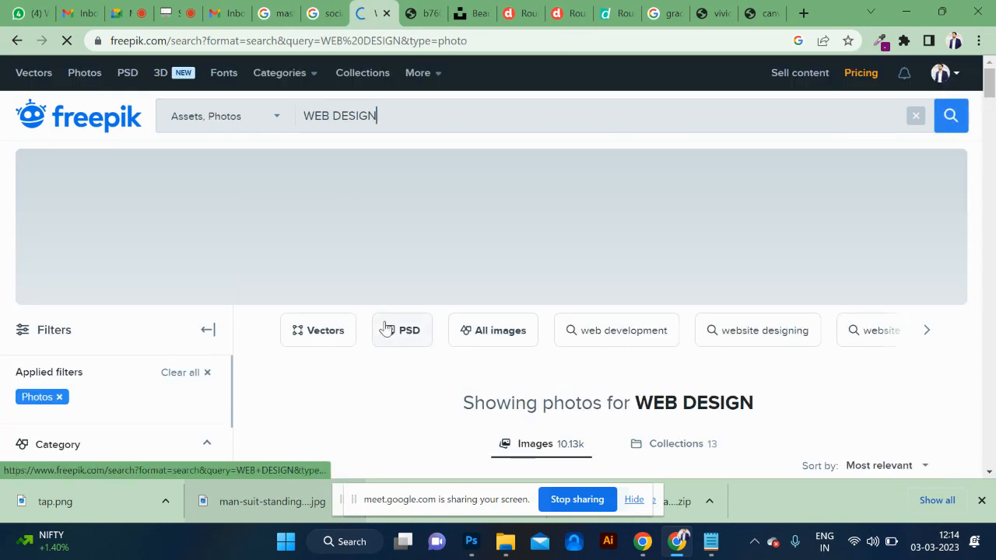
Step: Preview the rawpixel.com photo of hands drawing on a WEB DESIGN sheet, then close the preview
scroll(384, 330, "down", 3)
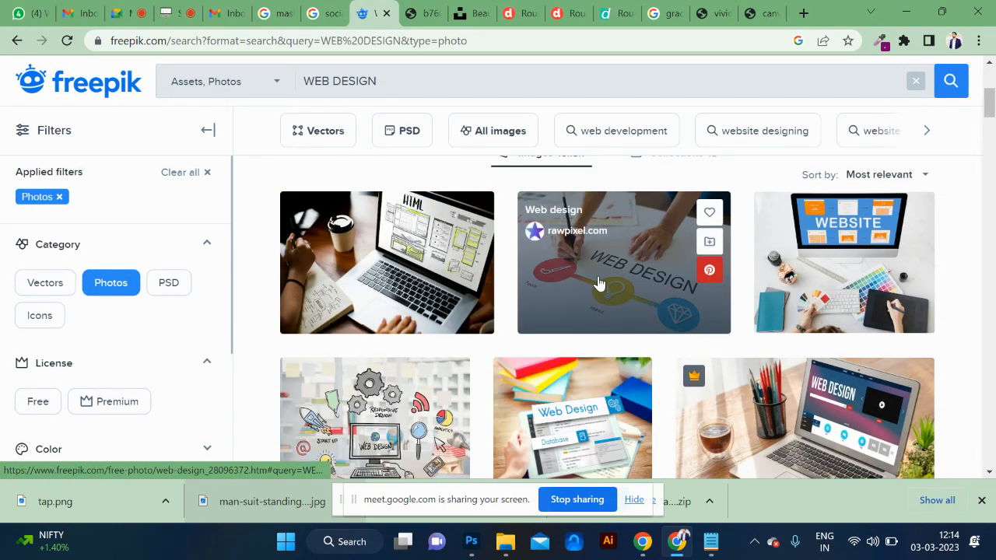
left_click(602, 281)
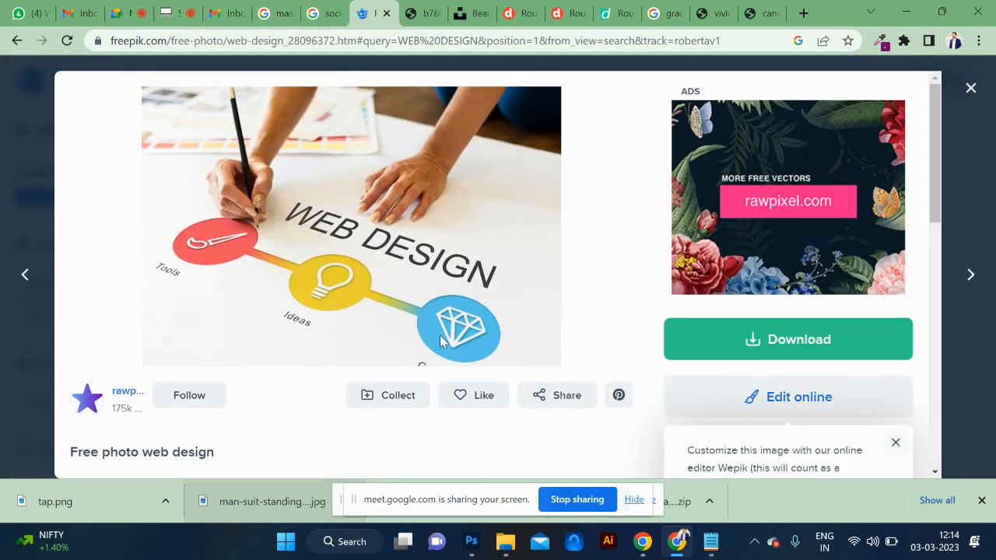
left_click(969, 90)
Step: Look further through the WEB DESIGN photo results and preview the 3D render of a computer with code windows
scroll(731, 315, "down", 3)
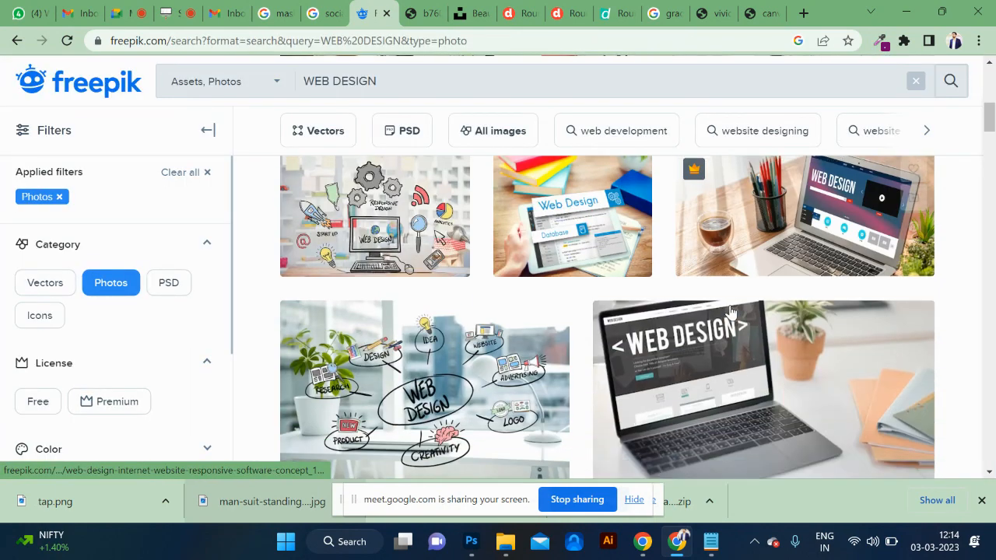
scroll(731, 312, "down", 5)
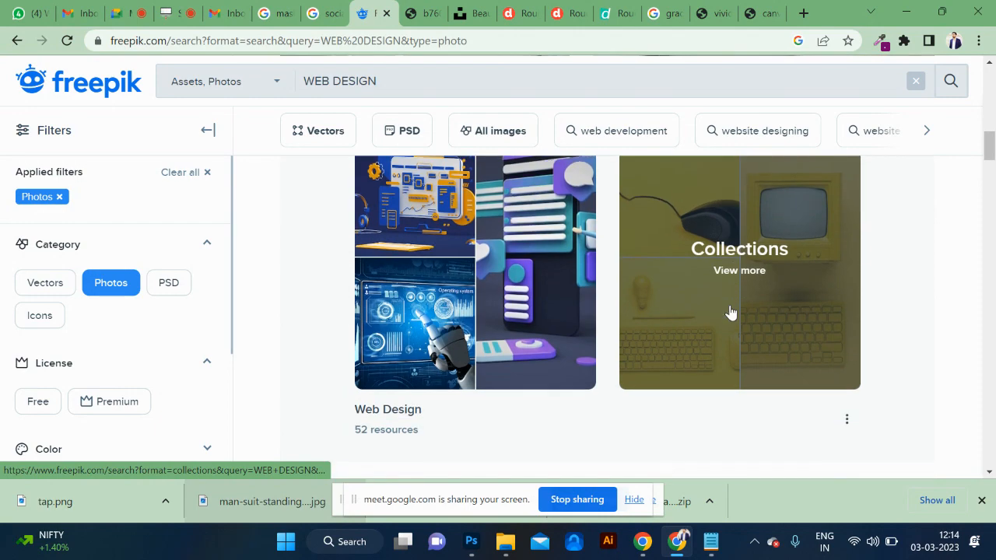
scroll(730, 313, "down", 5)
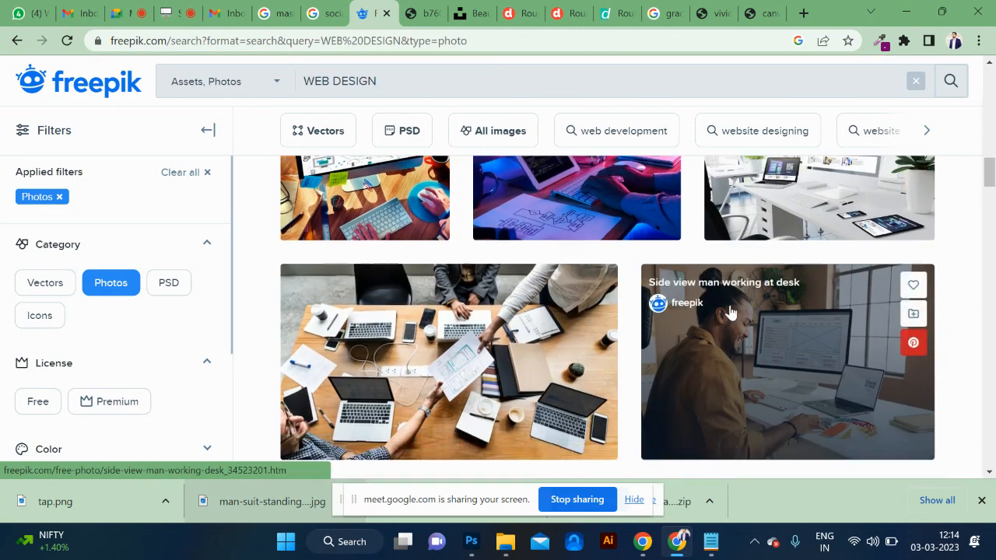
scroll(731, 312, "down", 5)
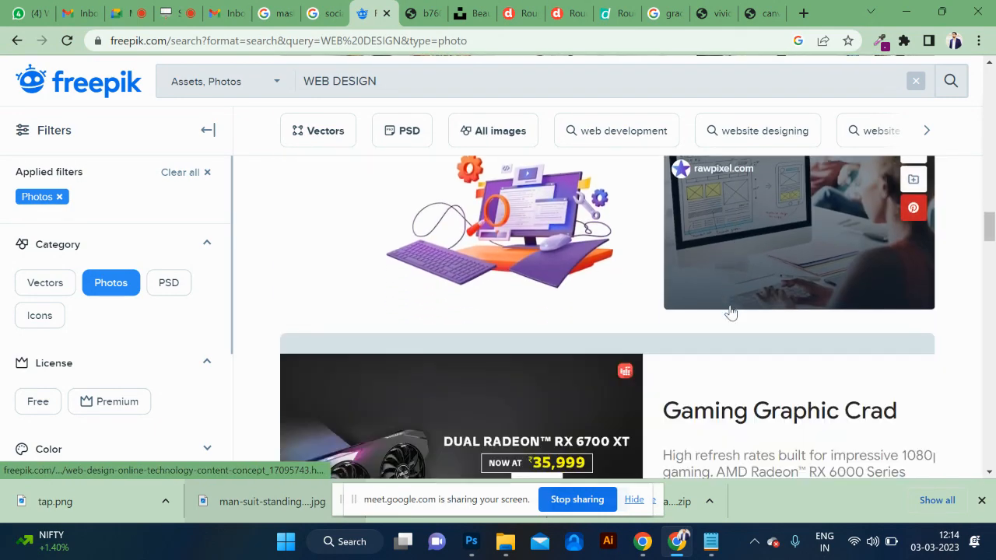
left_click(549, 257)
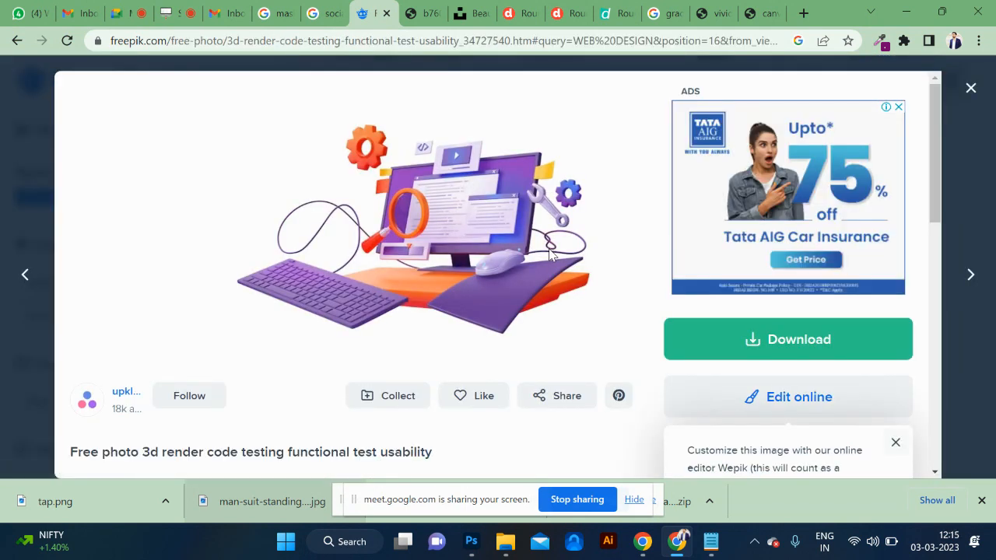
left_click(971, 88)
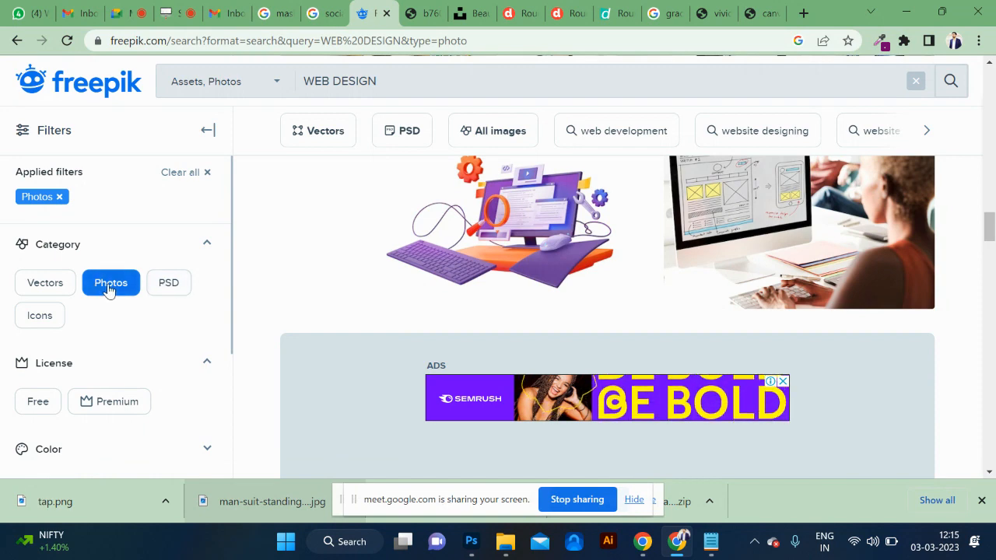
Step: Filter the WEB DESIGN results to PSD files and preview the design studio banner template
left_click(175, 287)
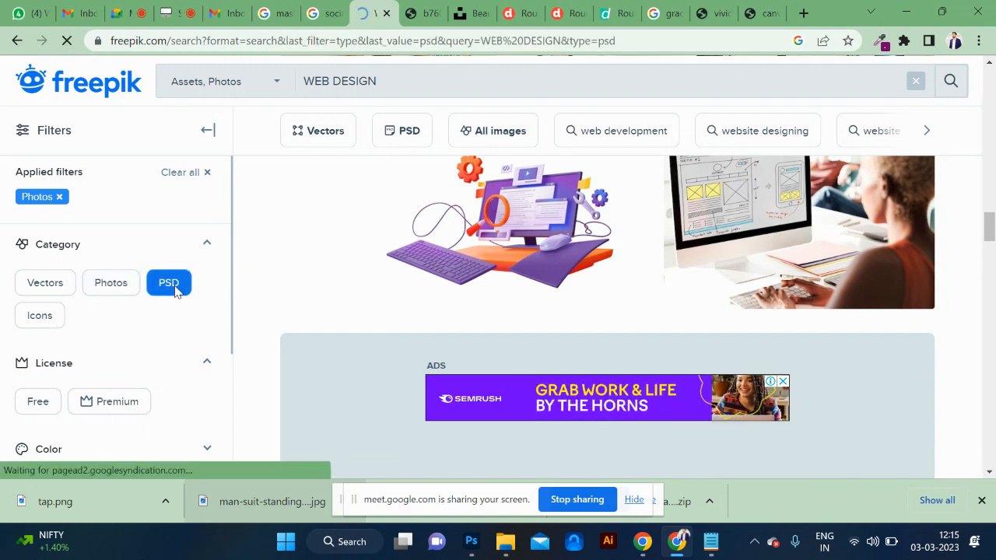
scroll(542, 312, "down", 3)
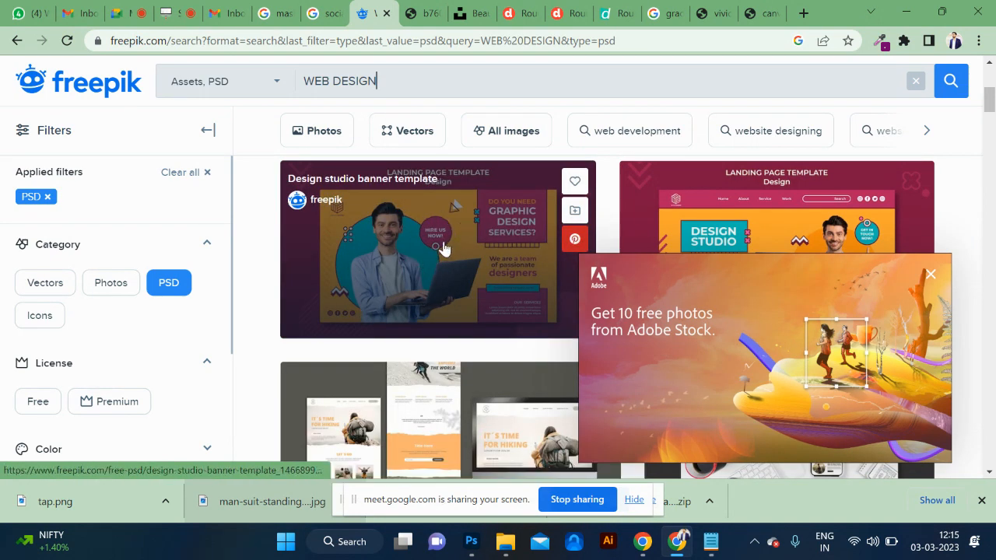
left_click(514, 301)
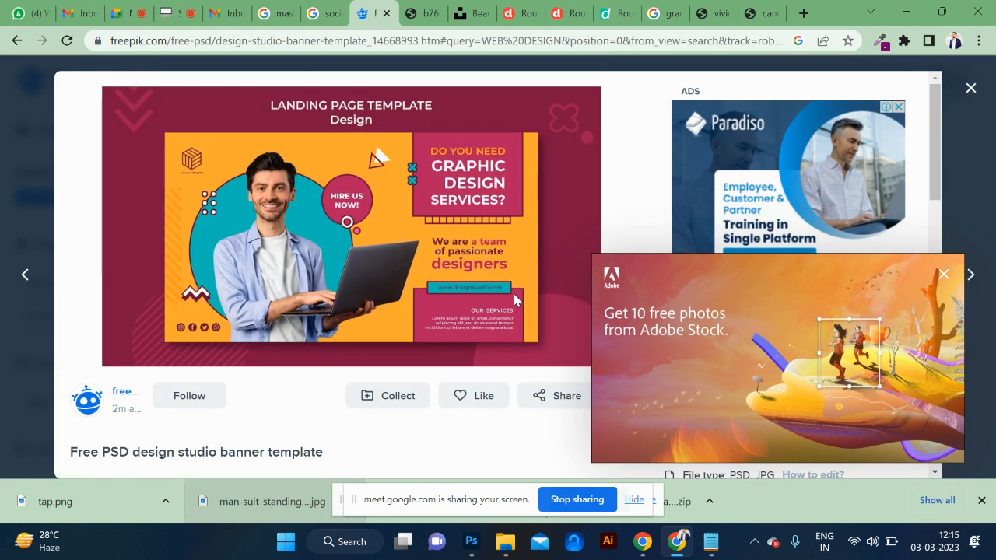
left_click(6, 186)
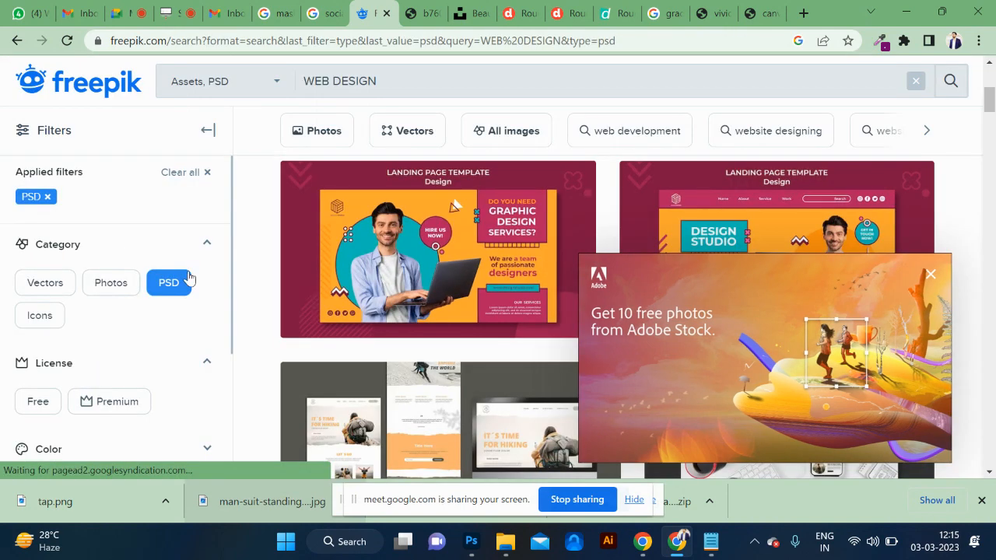
Step: Close the Adobe Stock ad, browse the PSD results and preview the business promotion and corporate web banner template
scroll(505, 368, "down", 3)
scroll(505, 368, "down", 1)
scroll(506, 368, "up", 1)
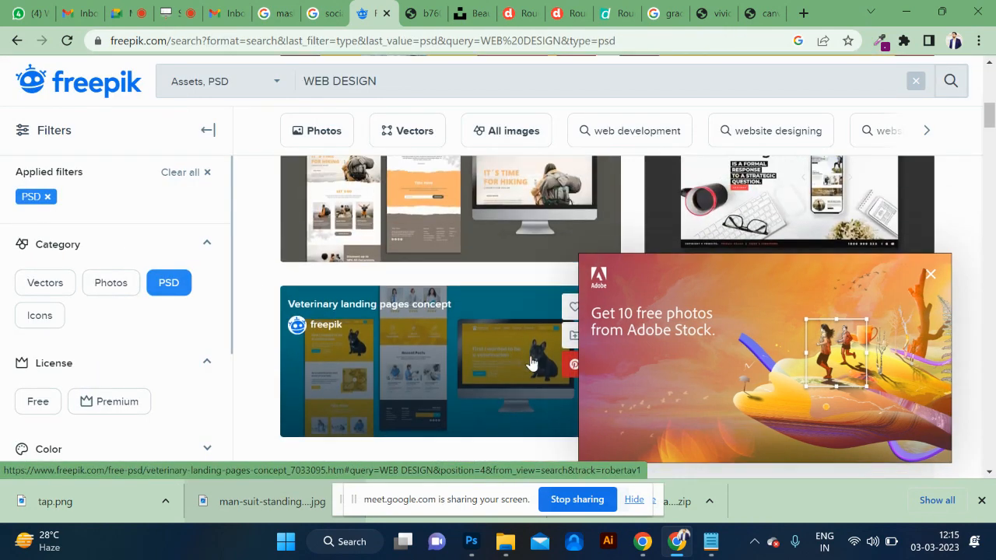
left_click(935, 271)
scroll(759, 356, "down", 10)
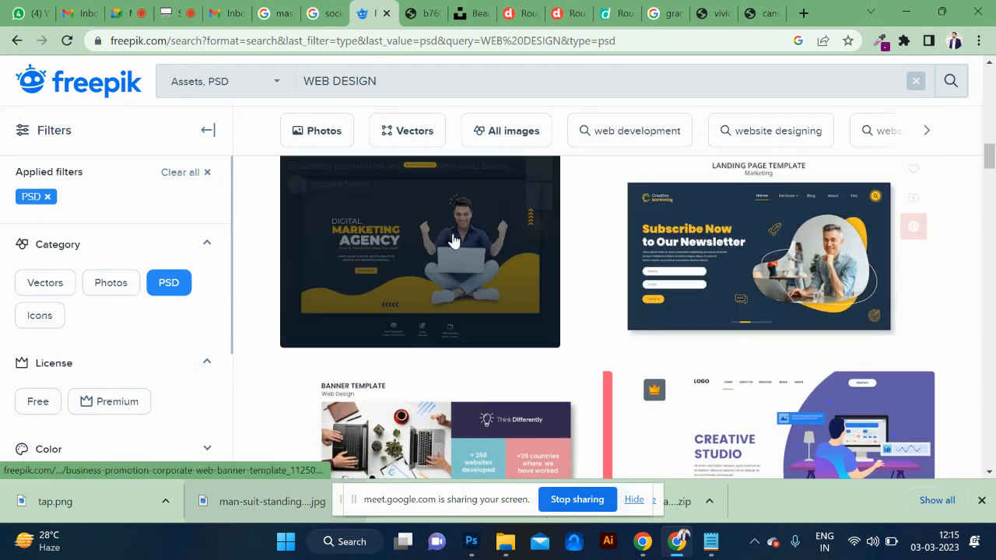
left_click(484, 270)
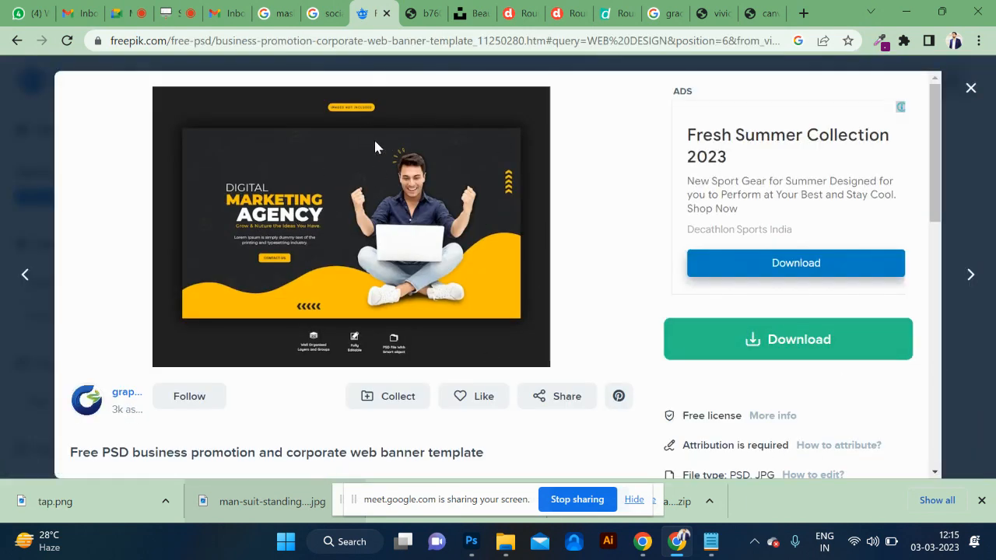
left_click(972, 88)
scroll(673, 315, "down", 10)
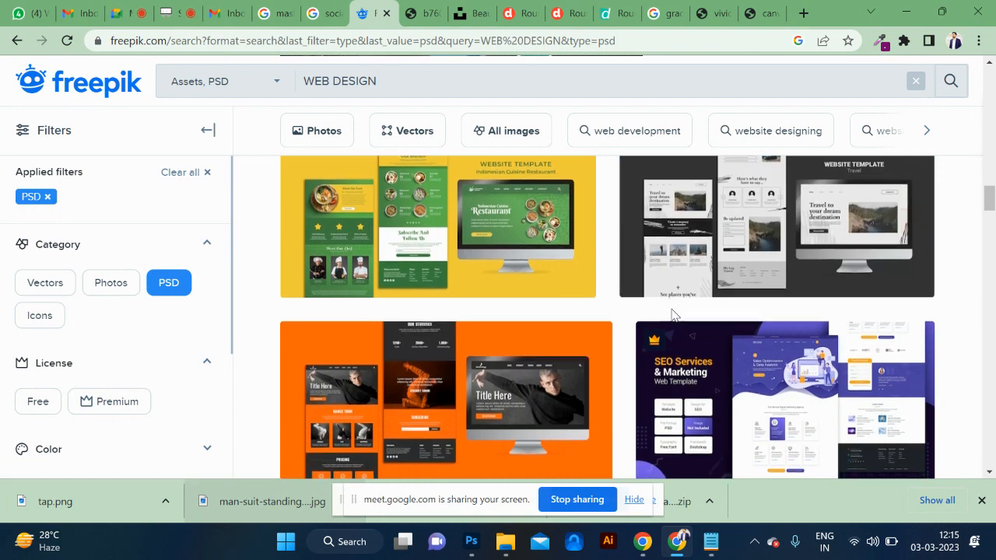
scroll(673, 315, "down", 2)
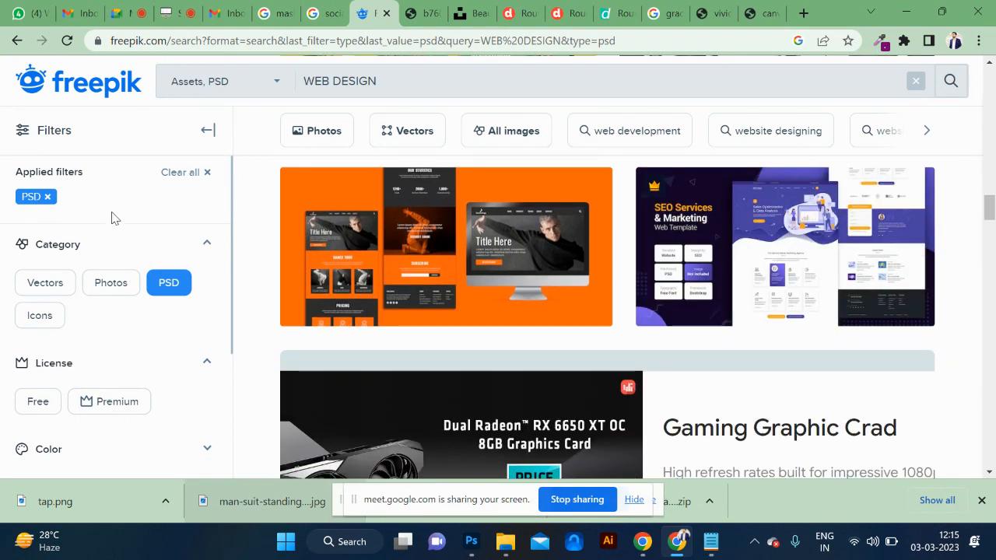
Step: Filter the WEB DESIGN results to vectors and examine the landing page and web designer illustrations
left_click(47, 283)
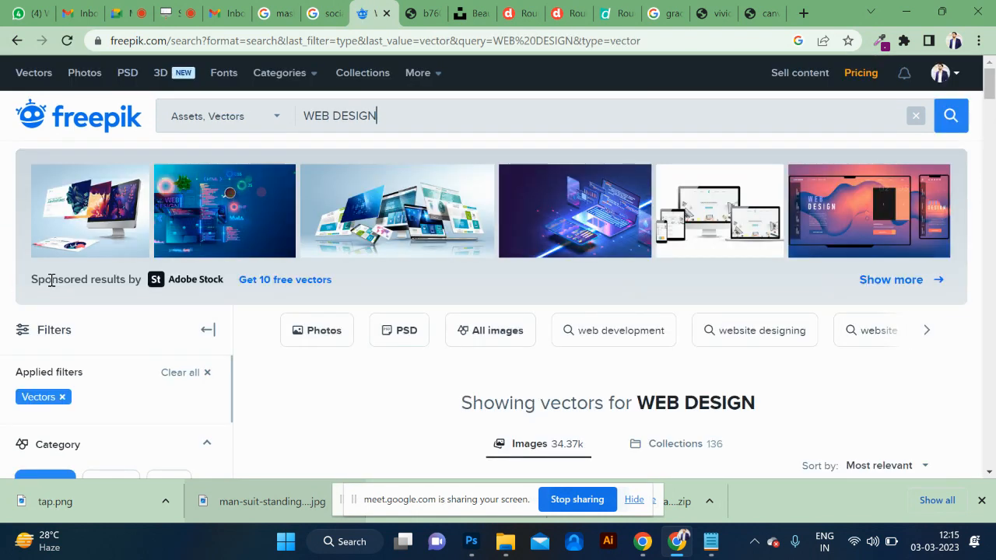
scroll(592, 292, "down", 4)
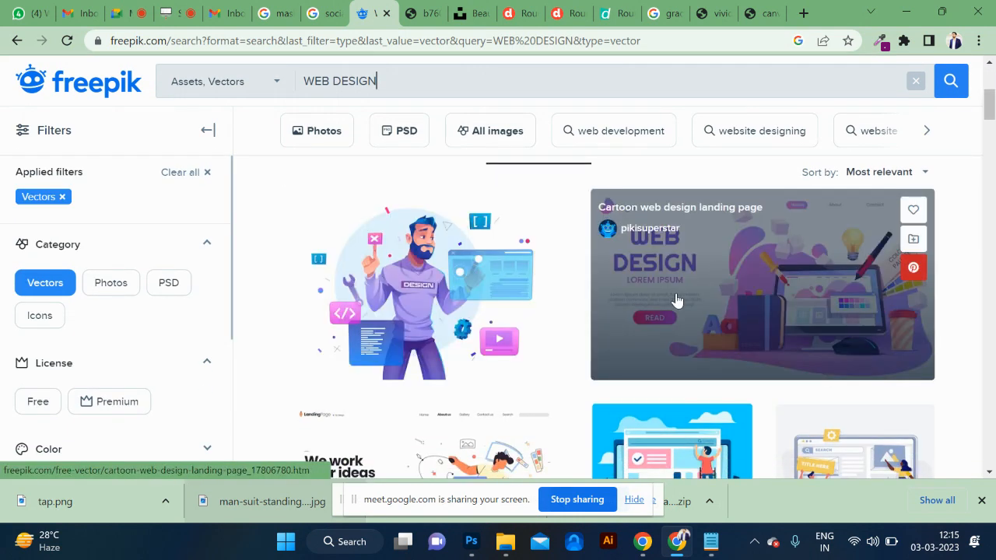
scroll(678, 301, "down", 1)
scroll(667, 379, "down", 2)
scroll(574, 374, "down", 4)
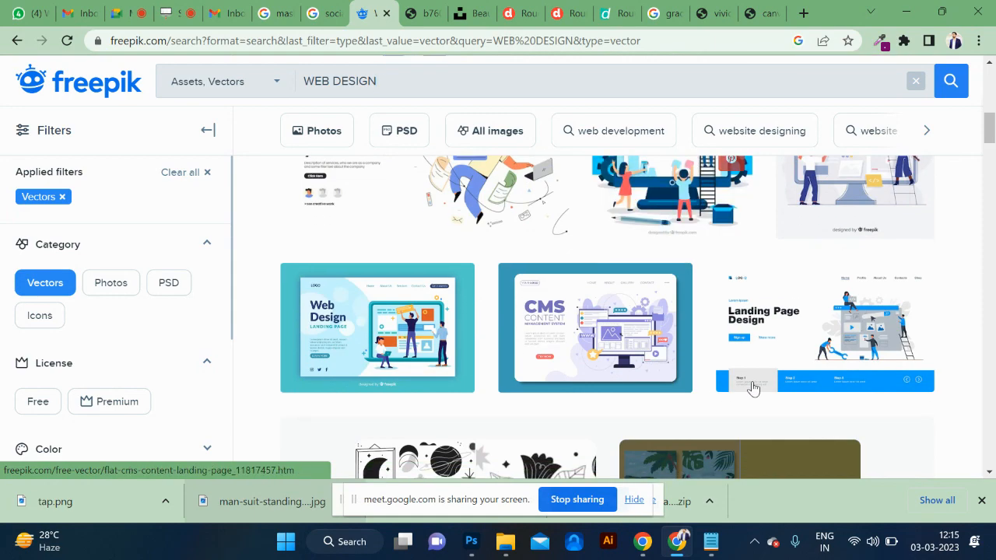
scroll(575, 375, "down", 10)
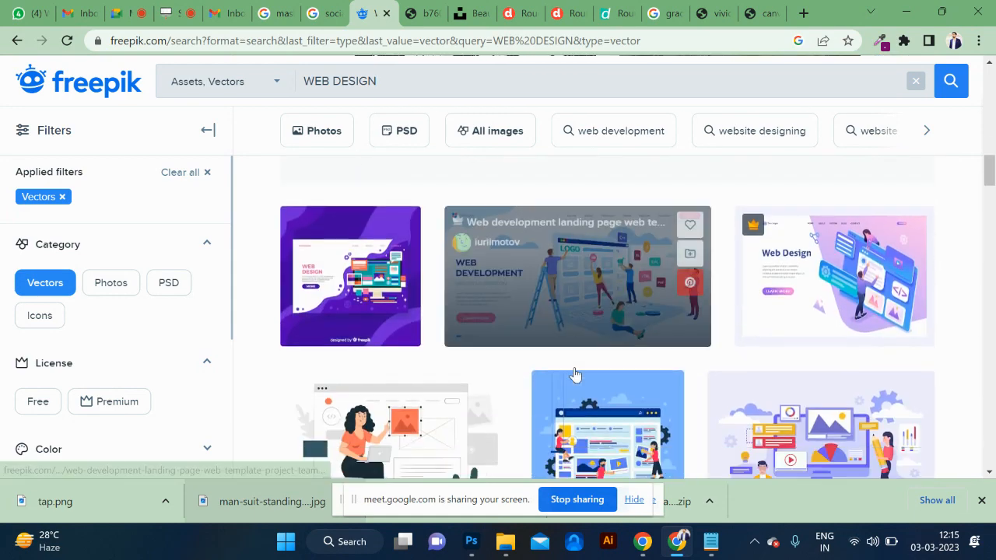
scroll(574, 375, "down", 1)
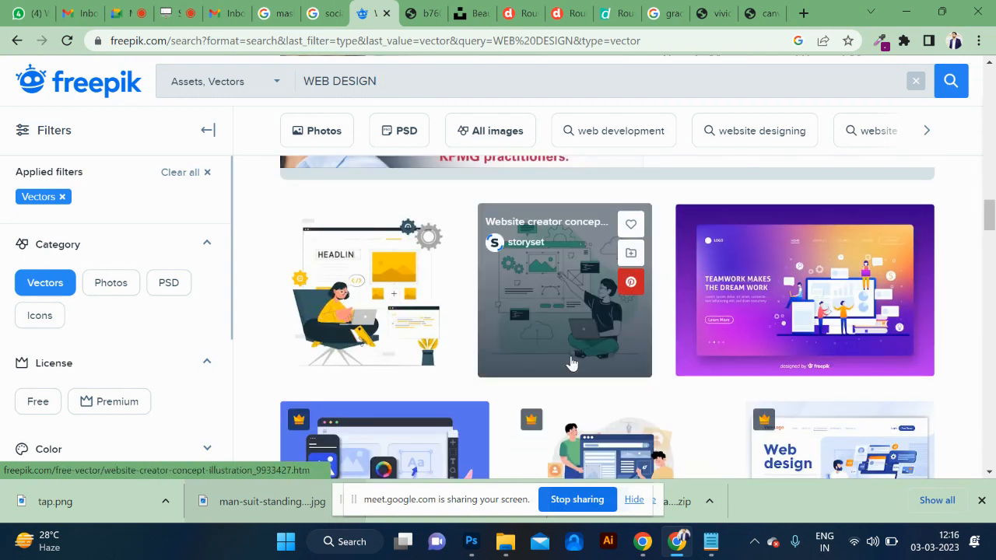
scroll(572, 363, "down", 3)
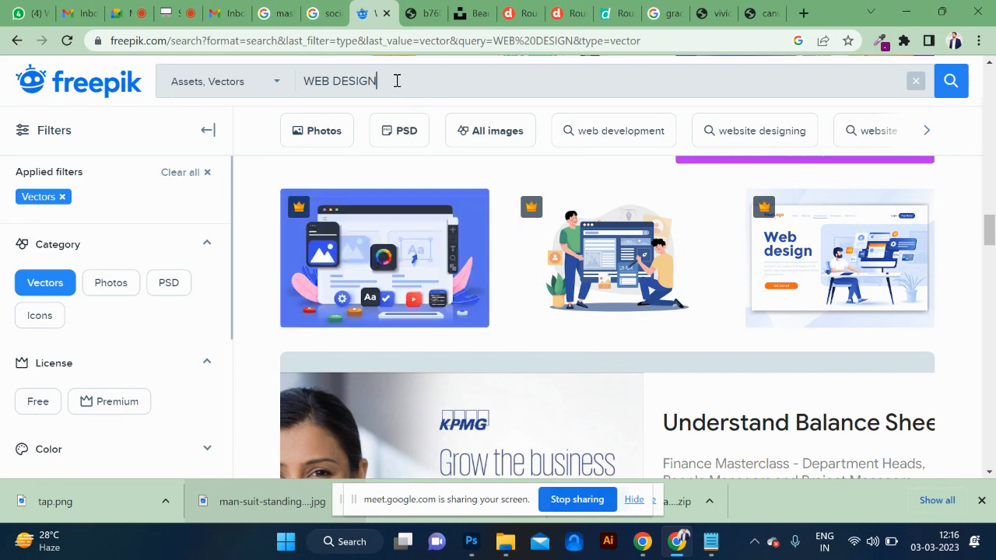
Step: Search the Freepik vectors for MANDALA ART
left_click_drag(397, 81, 148, 100)
key("BackSpace")
type("B")
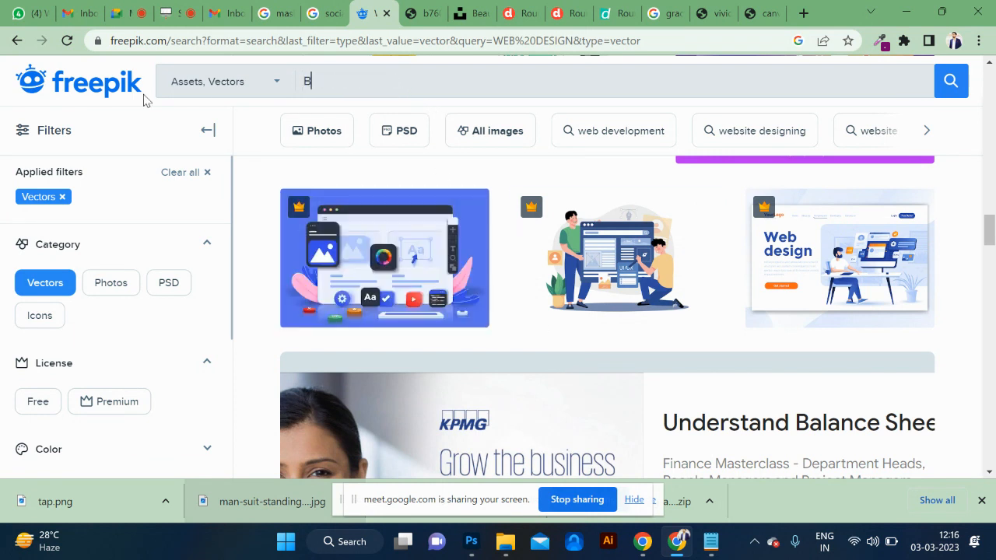
key("BackSpace")
type("MAND")
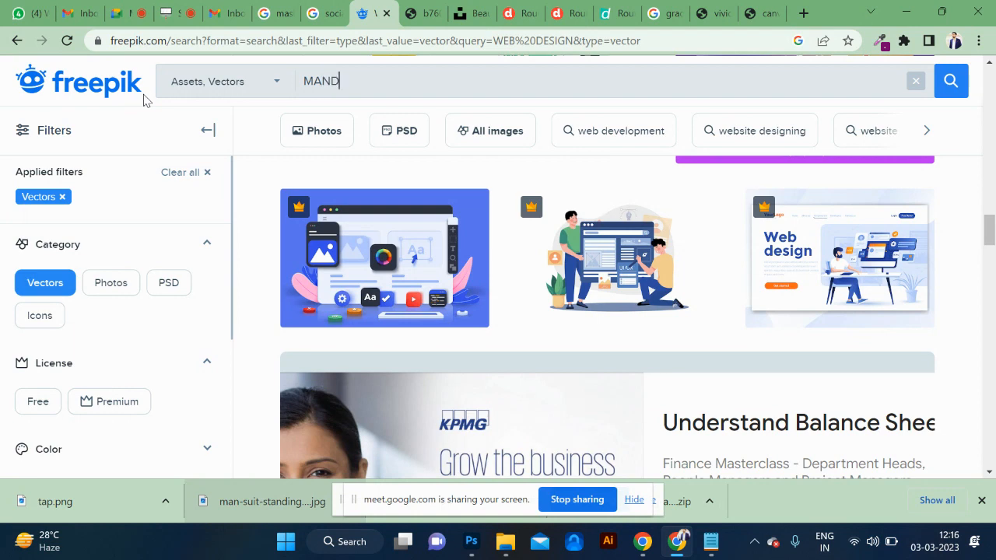
type("ALA ART")
key("Return")
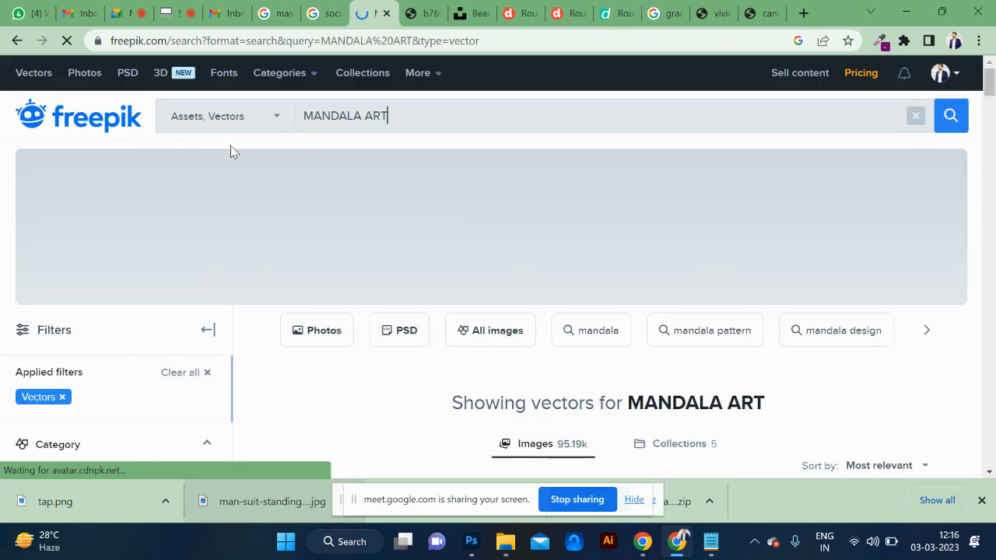
Step: Look through the MANDALA ART vector results for a suitable ornament design
scroll(532, 266, "down", 5)
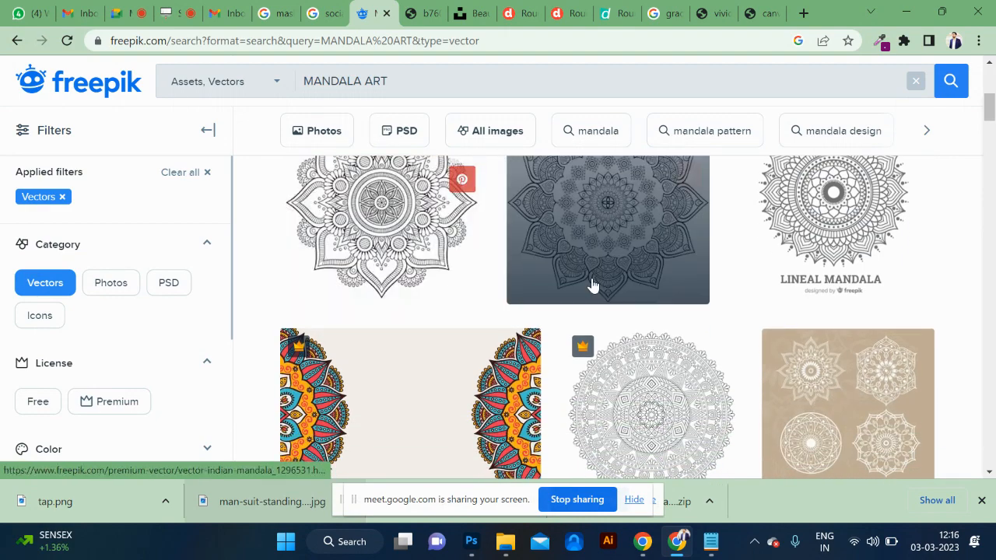
scroll(521, 389, "down", 2)
scroll(567, 329, "down", 3)
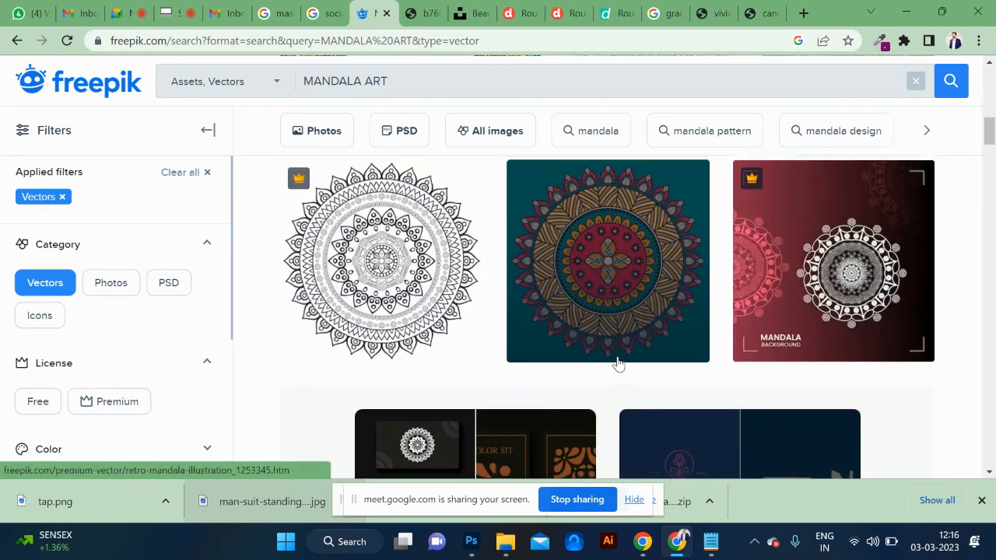
scroll(448, 327, "down", 5)
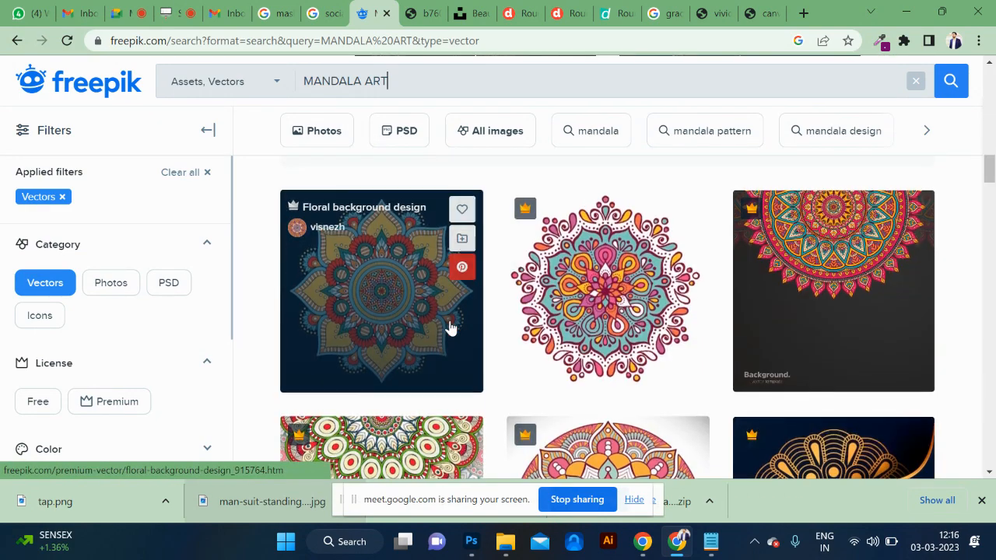
scroll(450, 327, "down", 2)
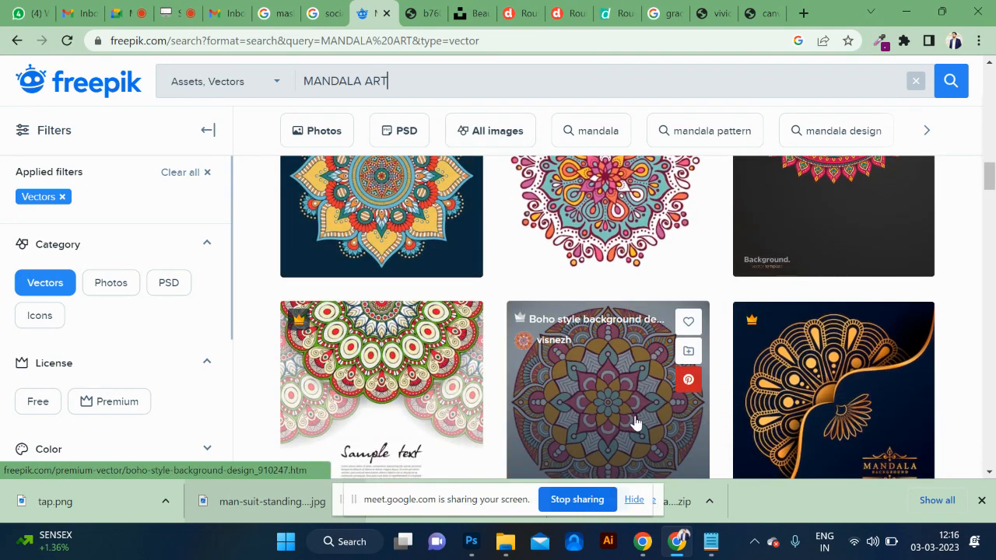
scroll(633, 418, "down", 2)
scroll(810, 260, "up", 1)
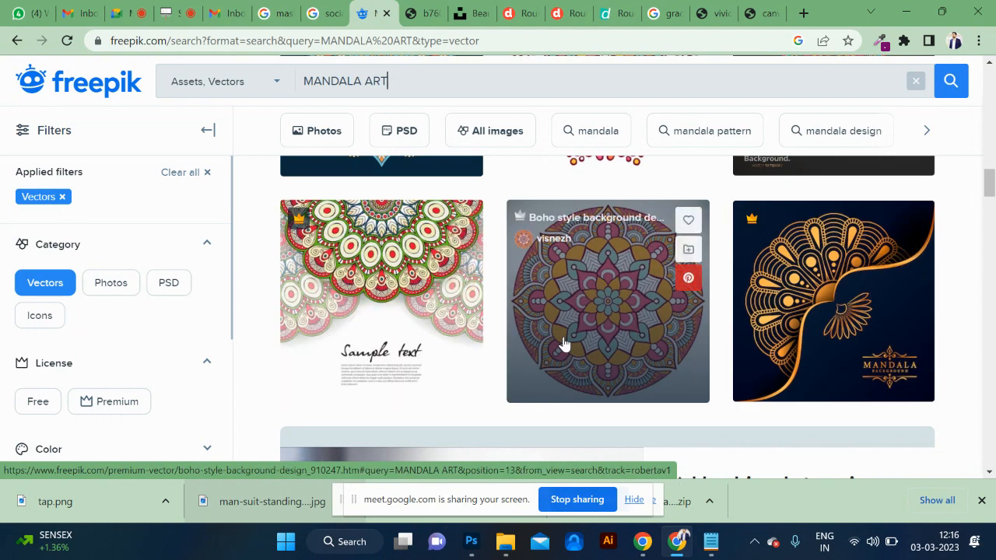
Step: Preview the hand drawn decorative mandala and the green mandala pattern background, and browse further mandala vectors
scroll(562, 345, "down", 3)
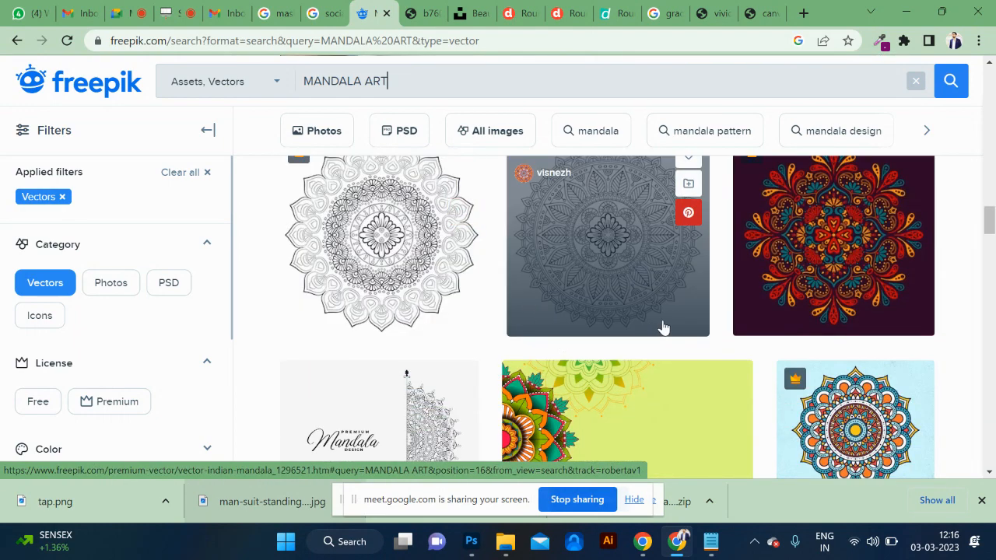
scroll(662, 329, "down", 2)
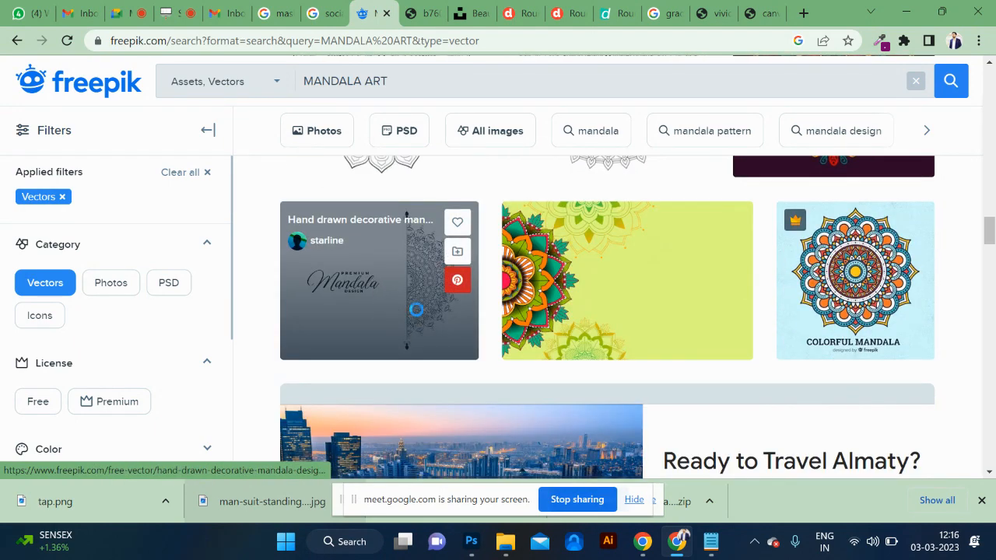
left_click(416, 310)
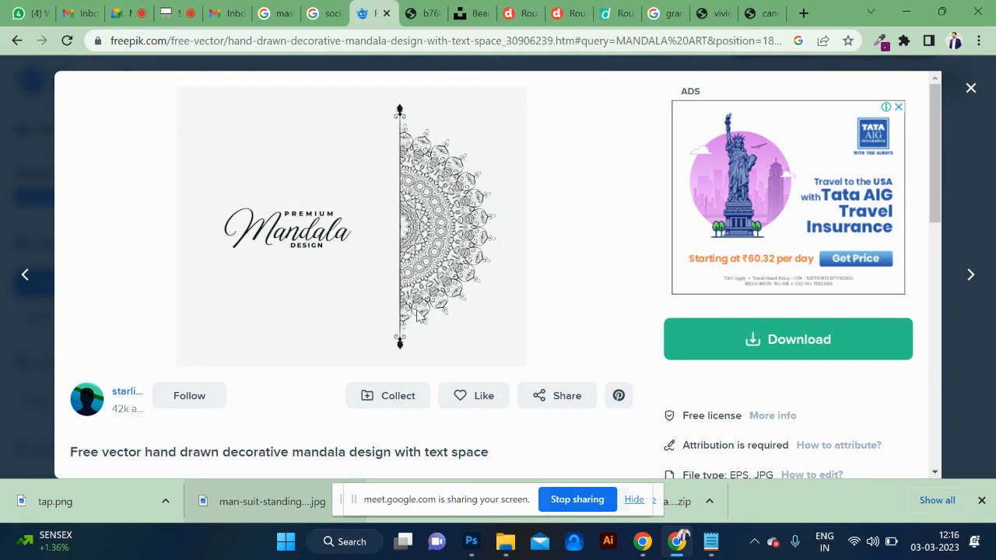
left_click(971, 88)
scroll(533, 278, "down", 1)
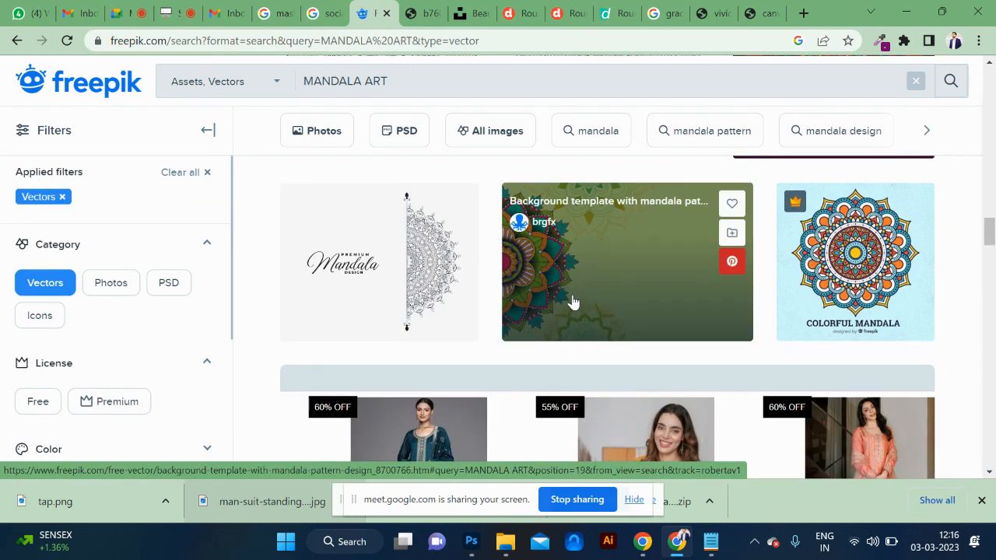
left_click(573, 301)
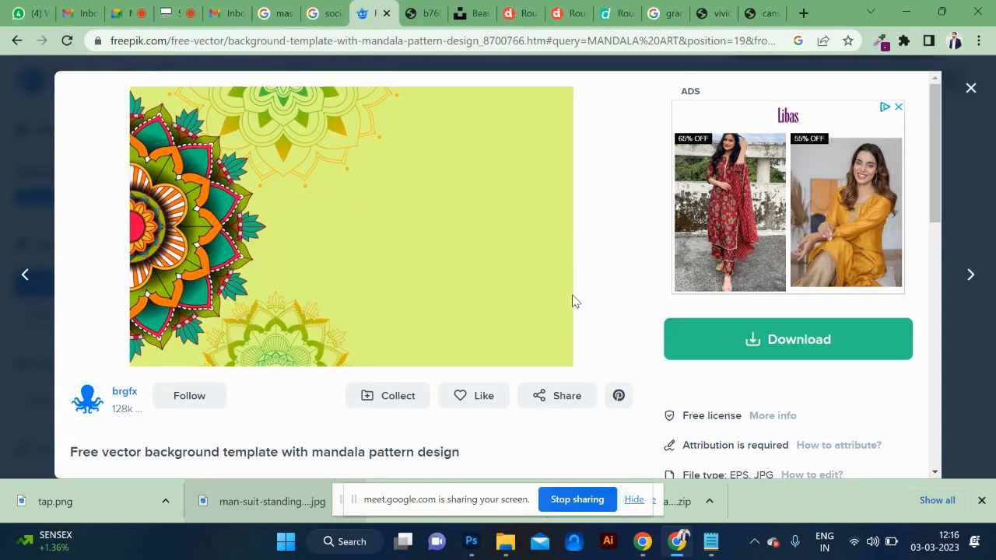
left_click(2, 132)
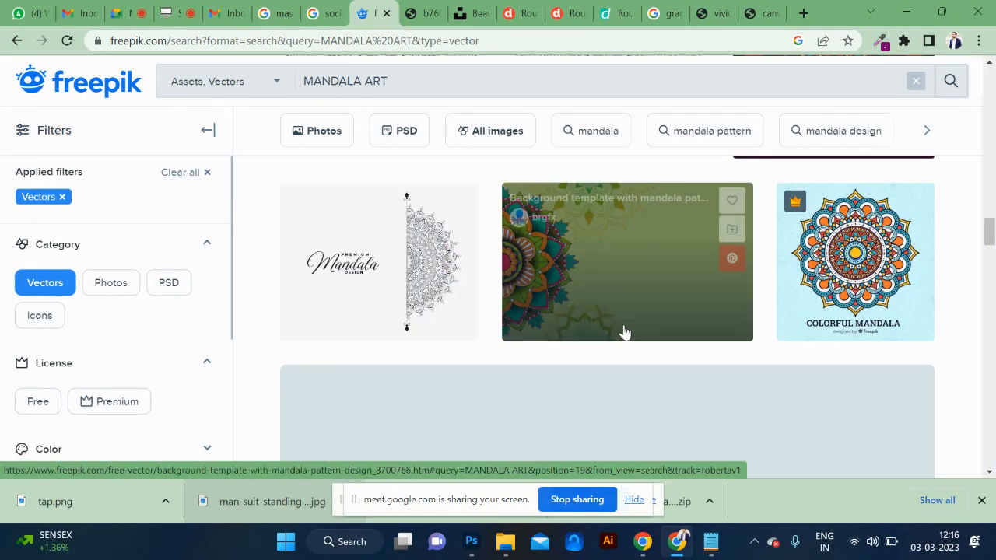
scroll(625, 333, "down", 5)
scroll(625, 332, "up", 3)
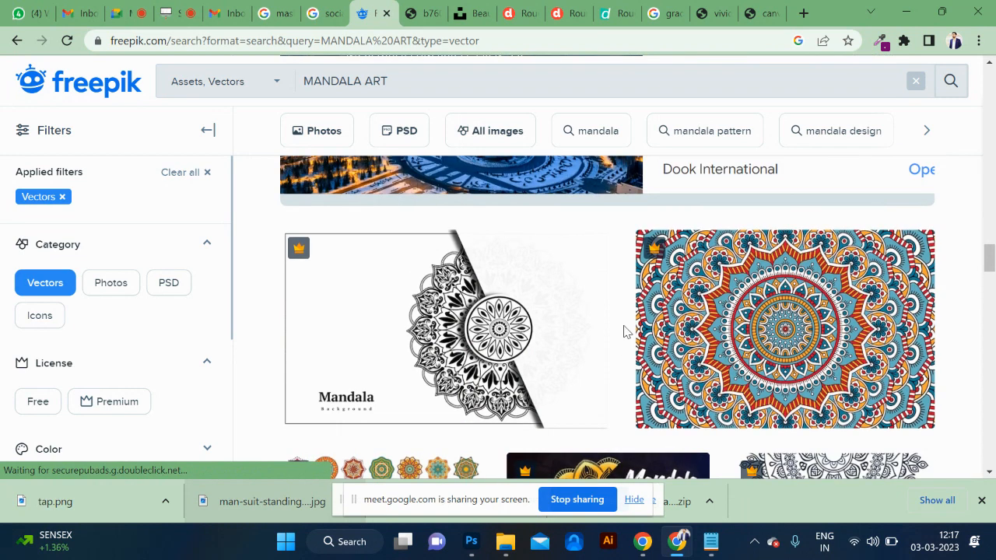
Step: Search Google Images for european colors and preview the Classic European Color Collection palette with Moorland Green and Van Gogh Yellow
left_click(529, 40)
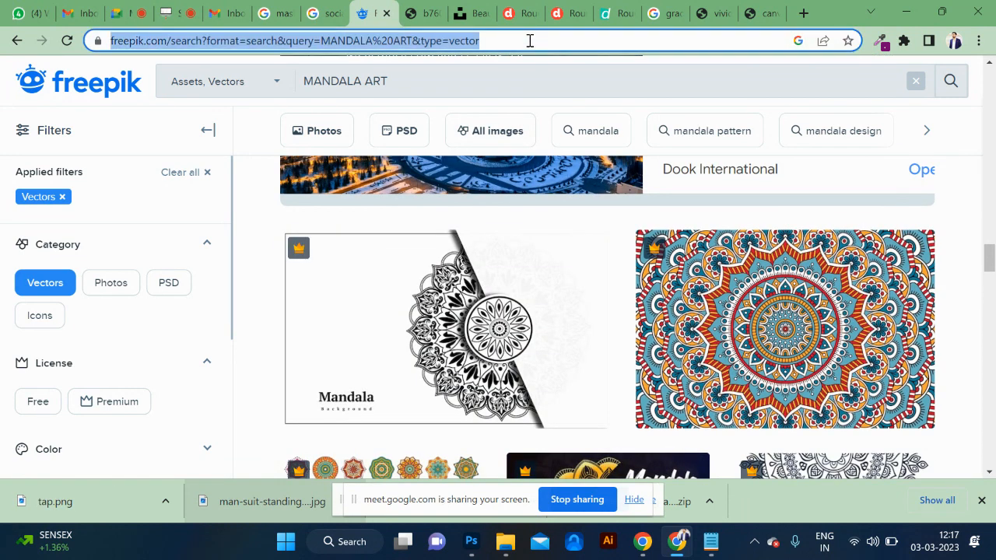
type("EURO")
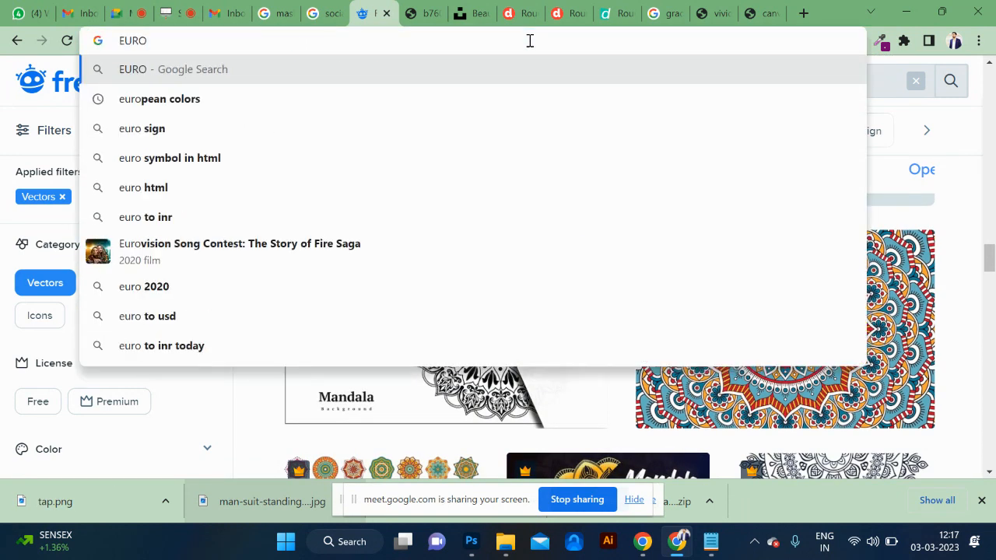
key("Down")
key("Return")
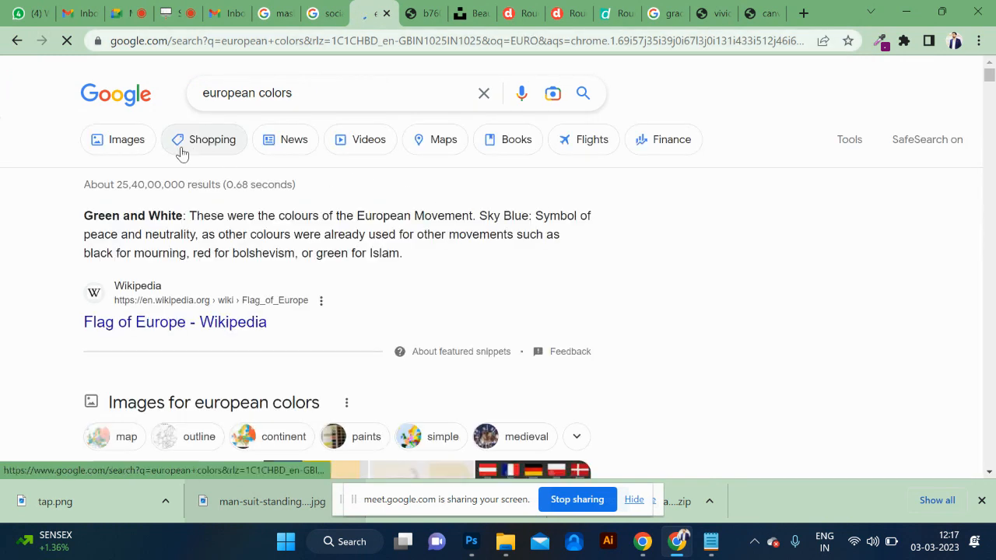
left_click(122, 142)
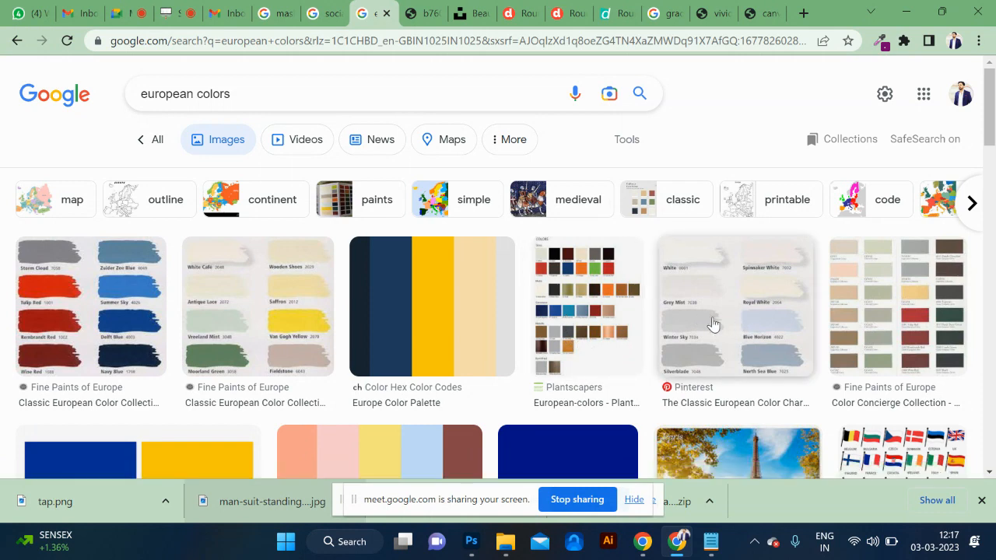
left_click(294, 282)
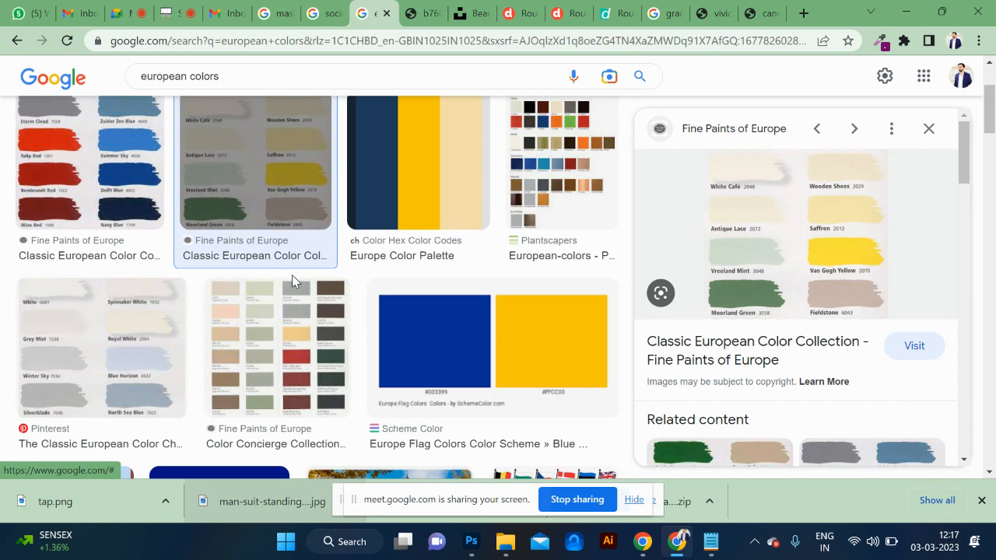
Step: Search Google for trending color in 2023 and open the Elle Decor article on seven colors in a new tab
left_click(366, 45)
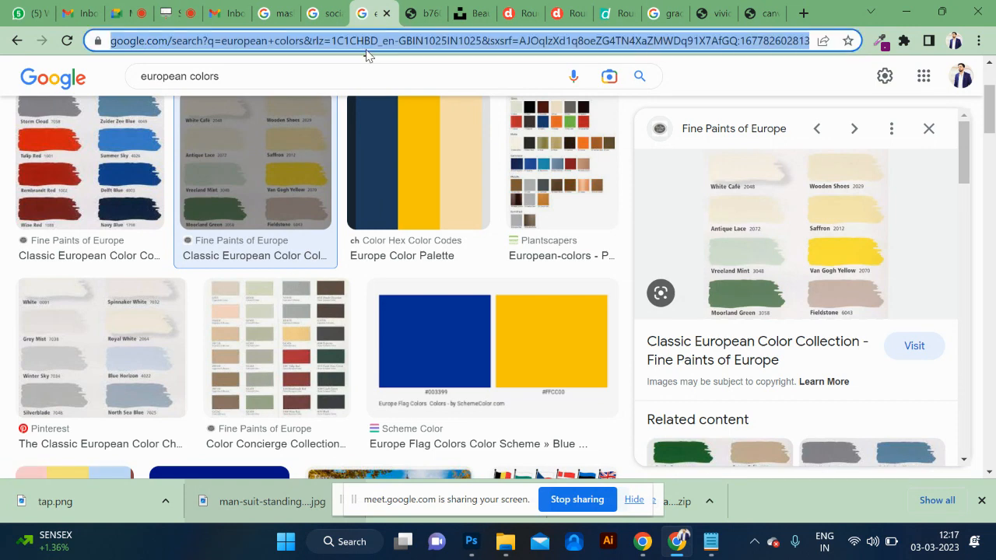
type("TRENDING")
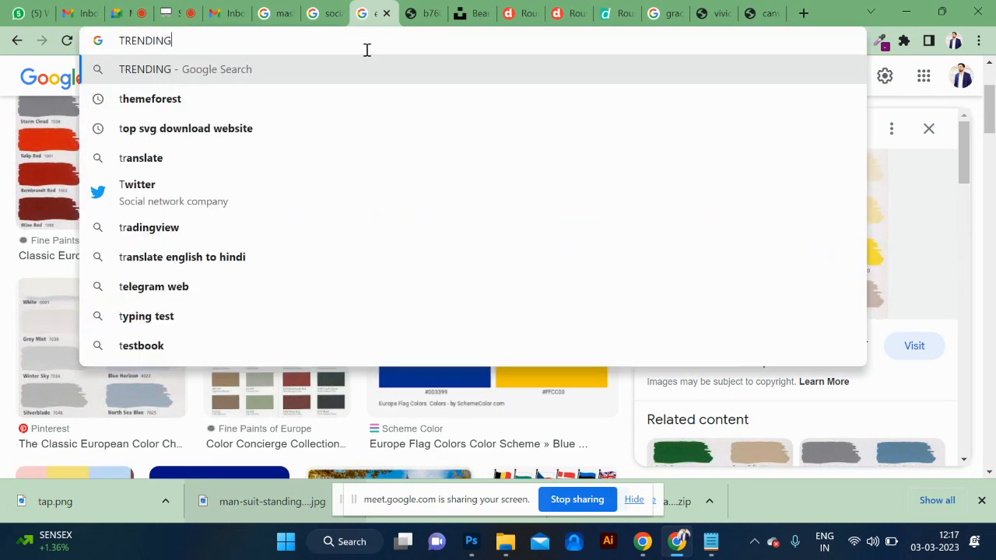
type(" COLOR IN")
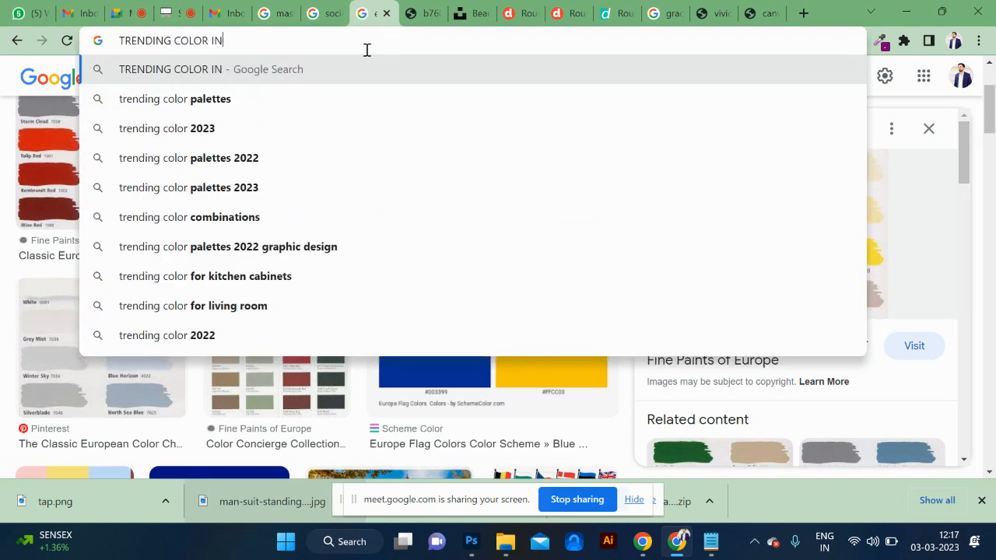
key("Down")
key("Return")
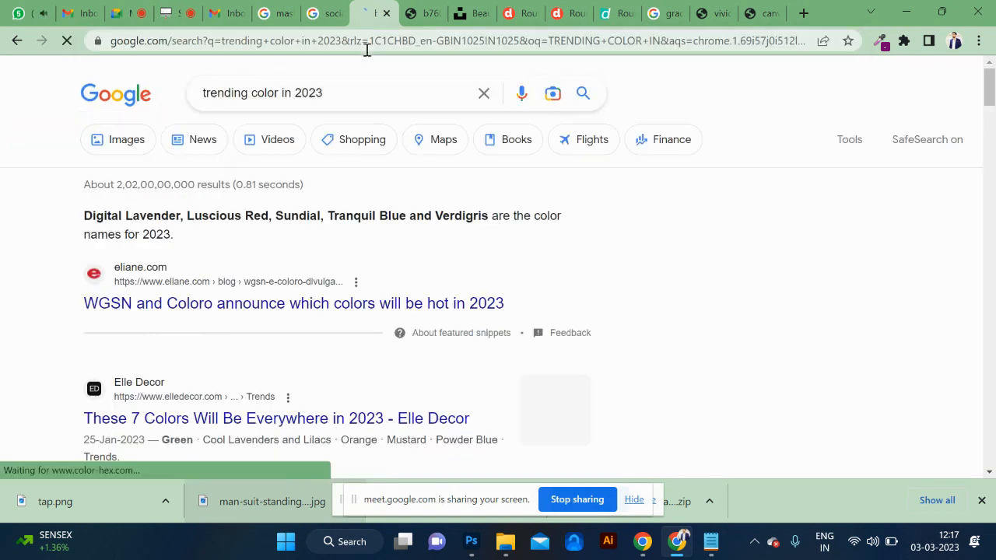
scroll(233, 278, "down", 2)
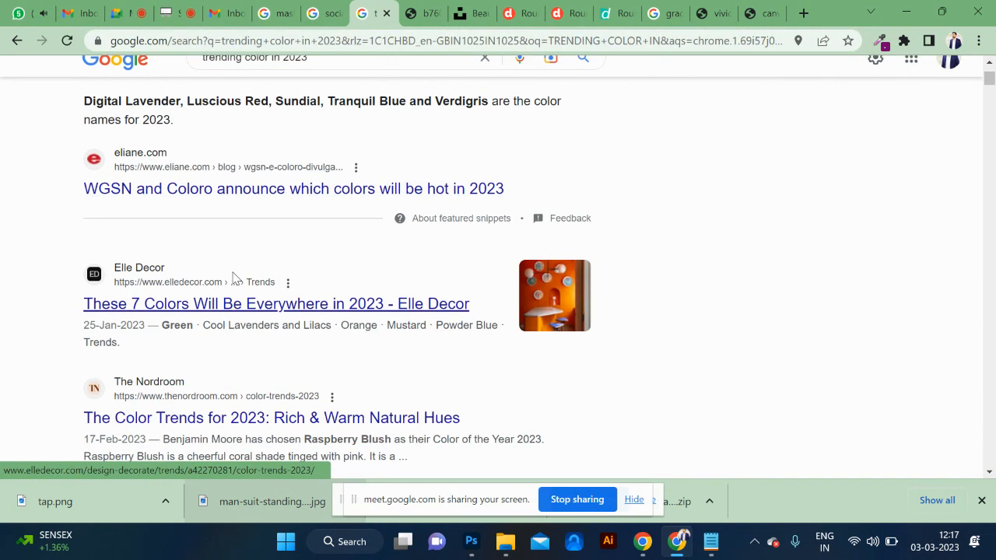
middle_click(249, 327)
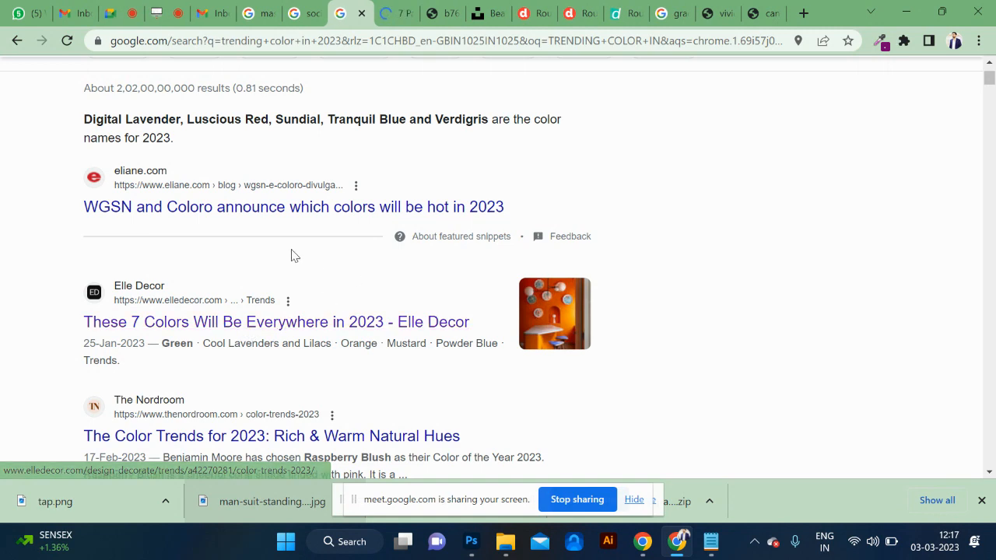
Step: Show the image results for the 2023 trending colors, preview the Pantone Fashion Color Trend Report palette and examine further palettes
scroll(239, 216, "up", 2)
left_click(140, 147)
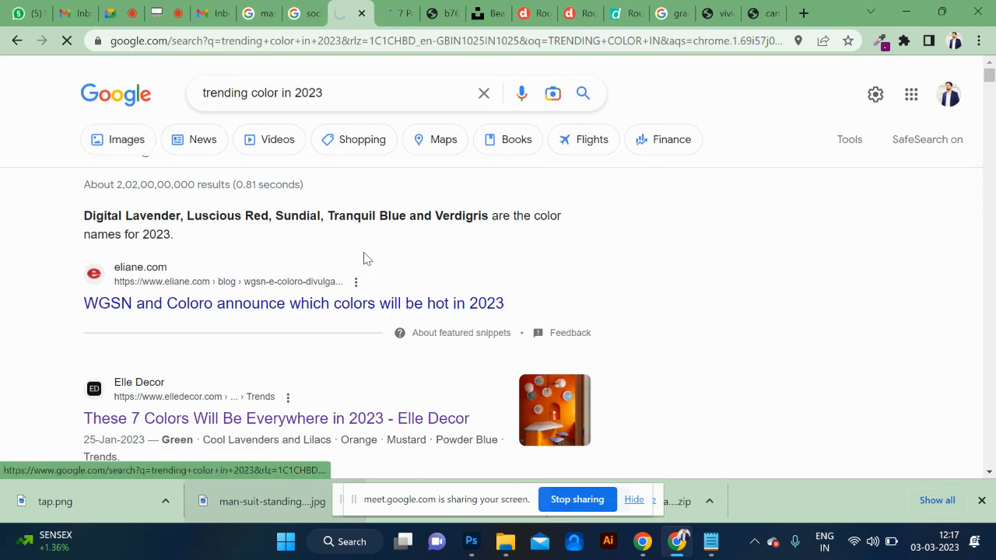
scroll(688, 247, "down", 1)
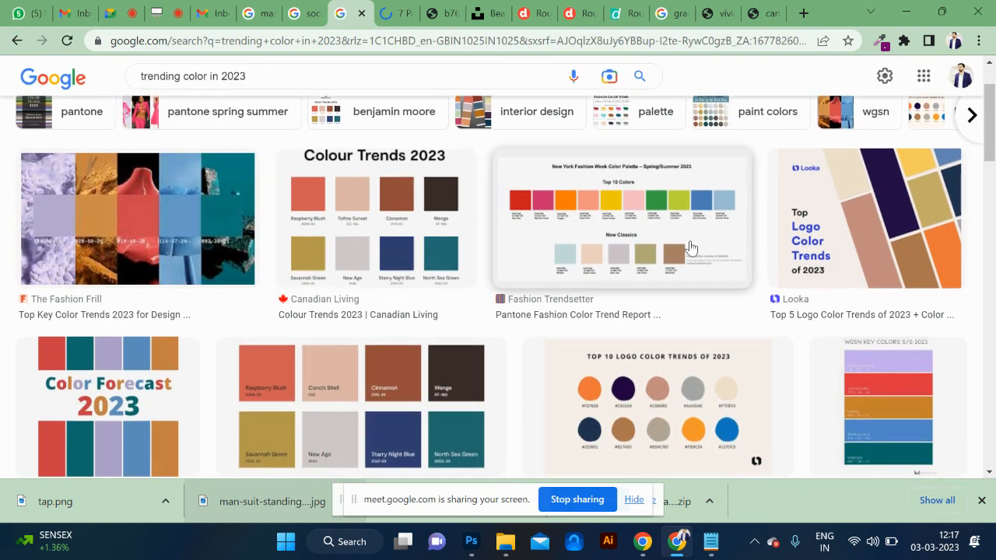
left_click(688, 247)
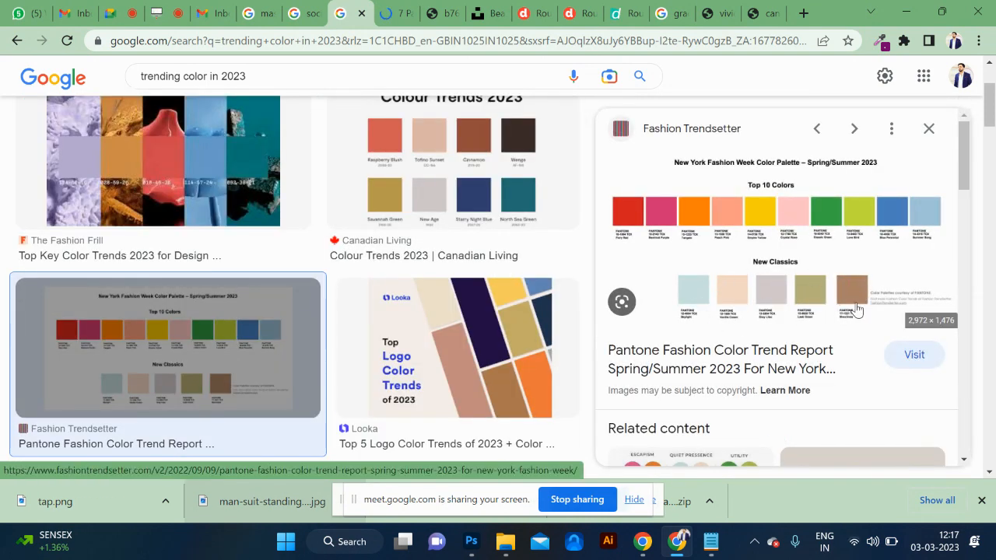
scroll(393, 377, "down", 3)
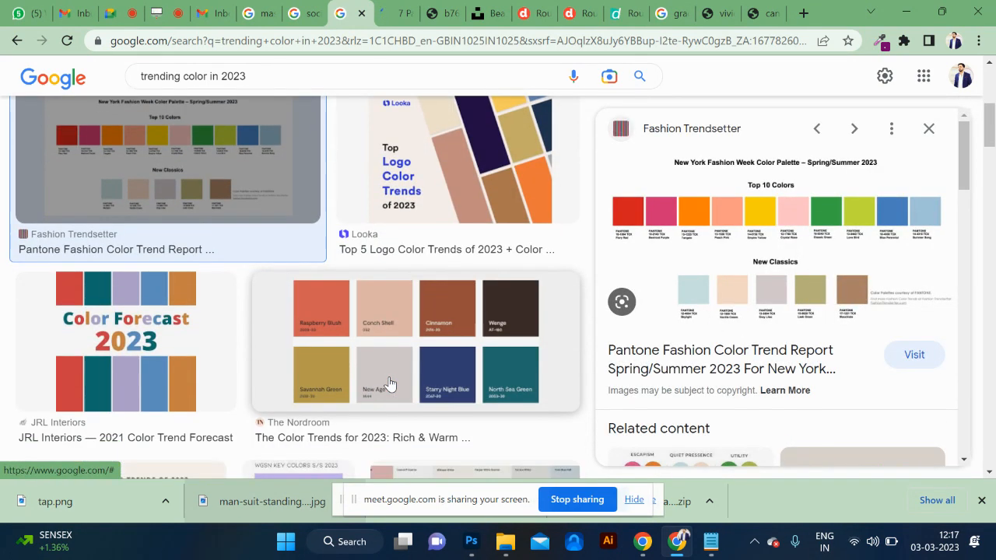
scroll(405, 367, "down", 5)
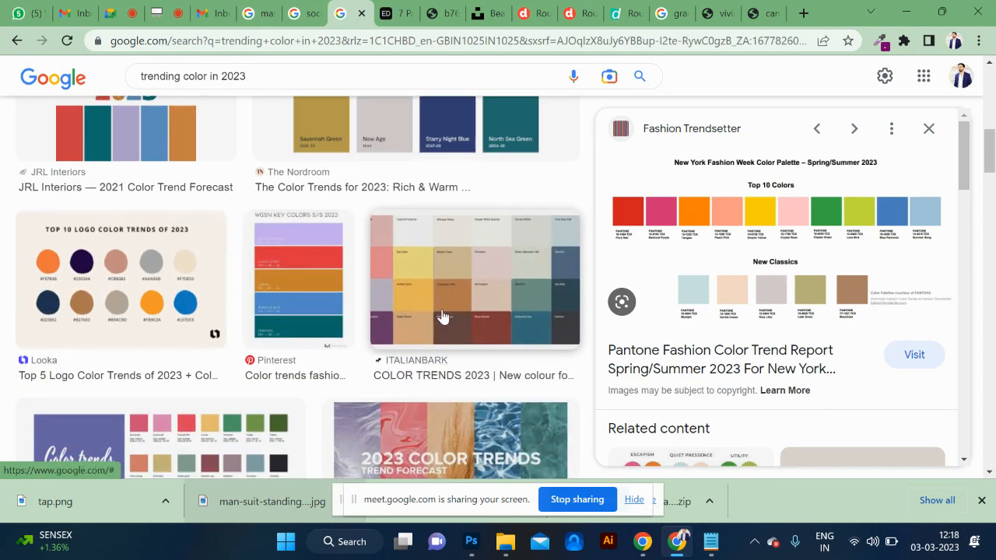
scroll(441, 318, "down", 4)
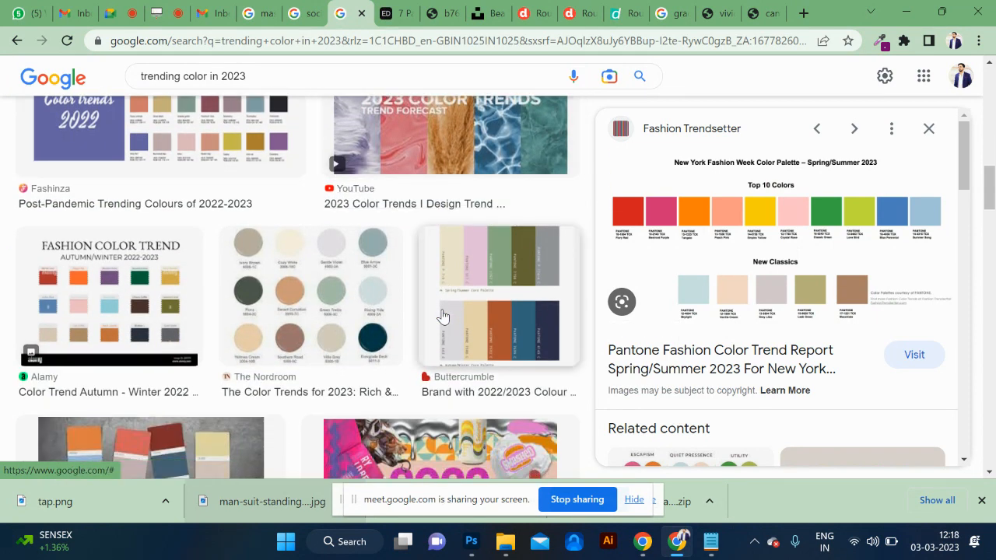
Step: Search Google for themeforest and open the sponsored Themeforest.net result
left_click(516, 39)
type("THEM")
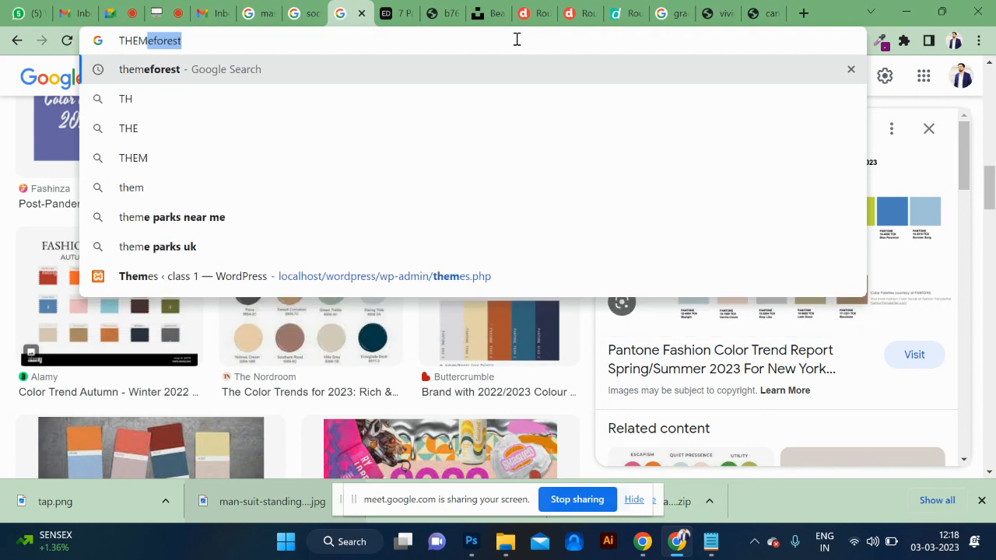
key("Return")
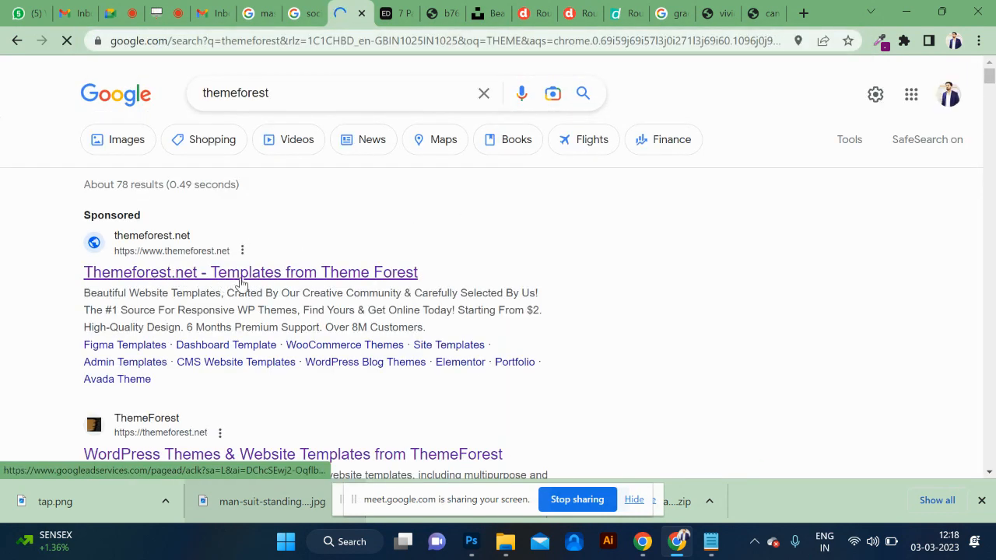
left_click(332, 272)
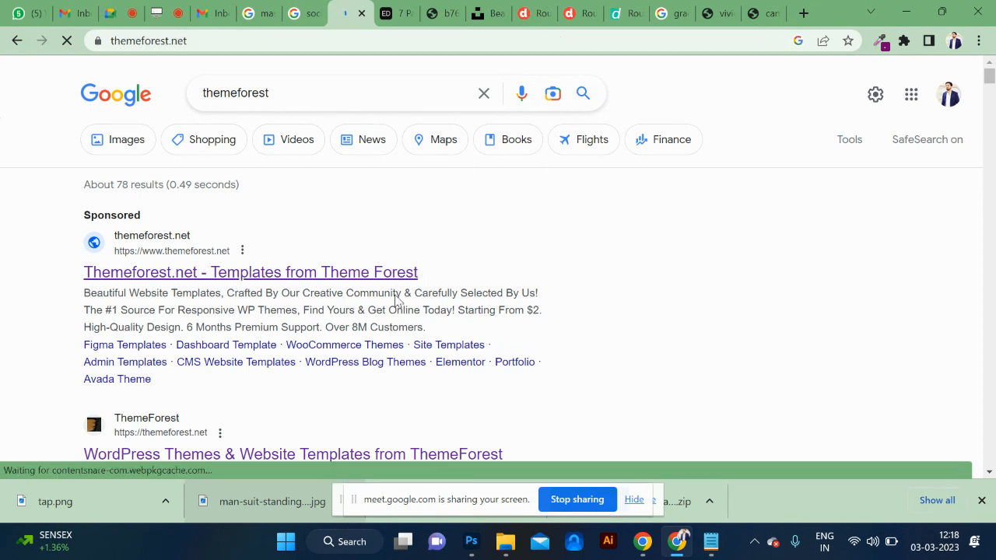
Step: Search ThemeForest for furniture across all categories, using the suggested term
scroll(384, 291, "down", 2)
left_click(163, 284)
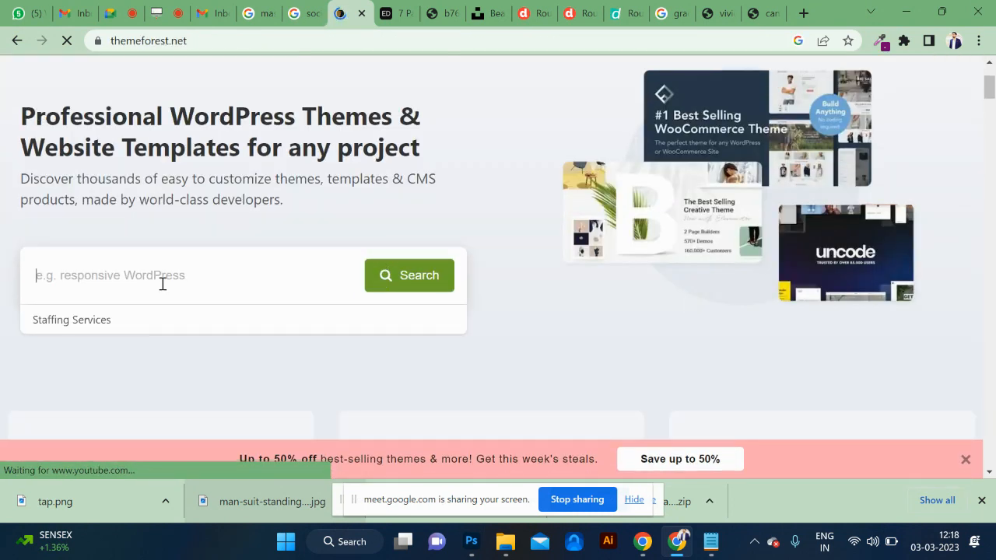
type("FUR")
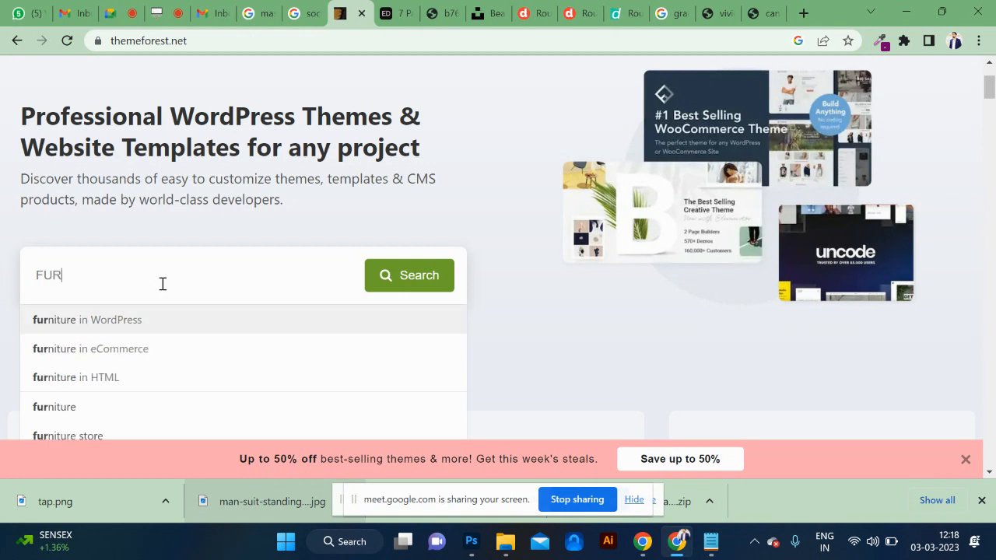
key("Down")
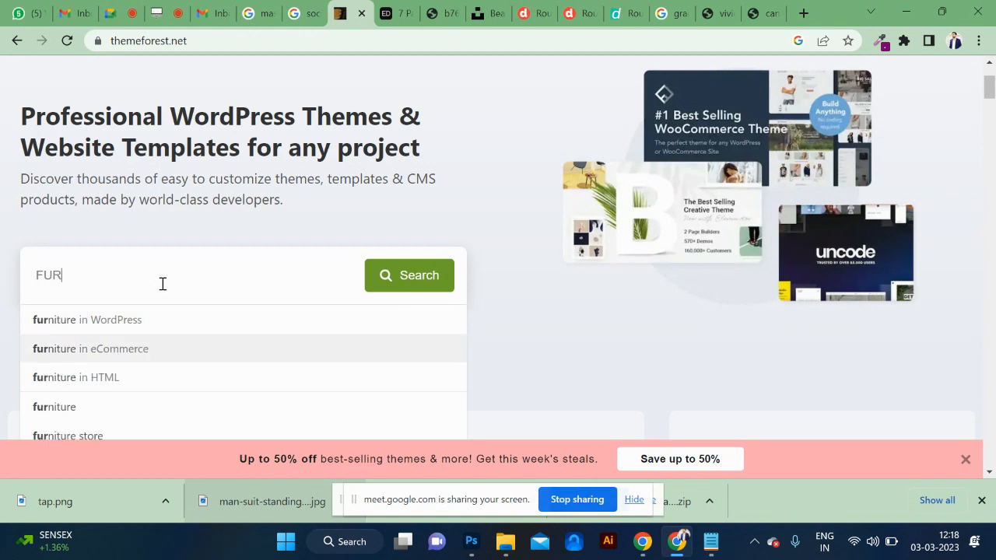
key("Up")
key("Down")
key("Down")
key("Down")
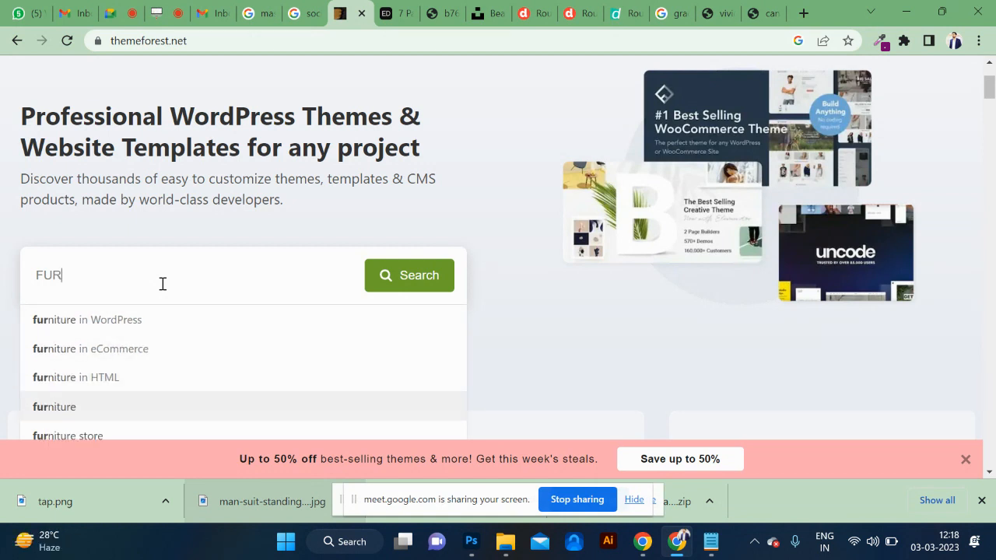
key("Return")
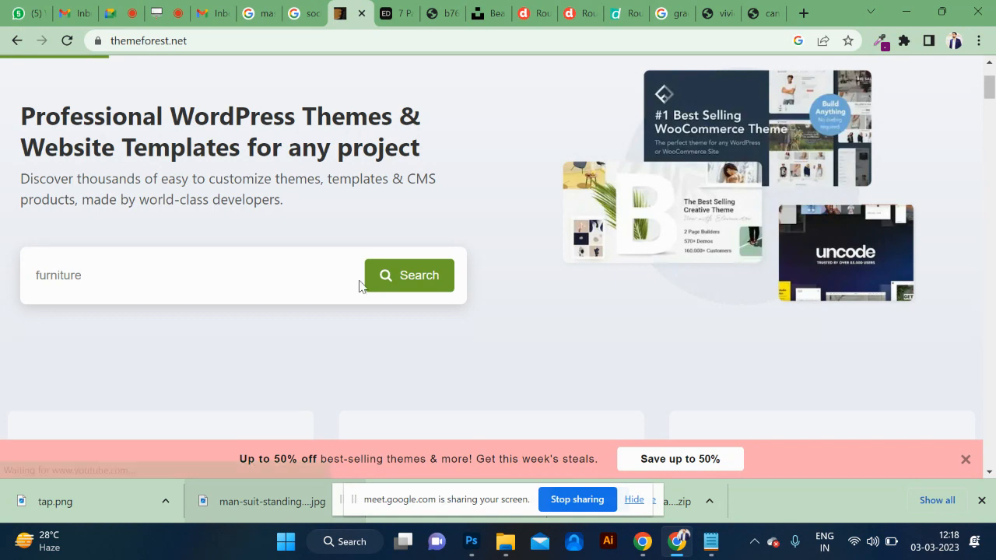
Step: Open the live previews of the Normann and Umeå furniture store themes in new tabs
scroll(483, 318, "down", 4)
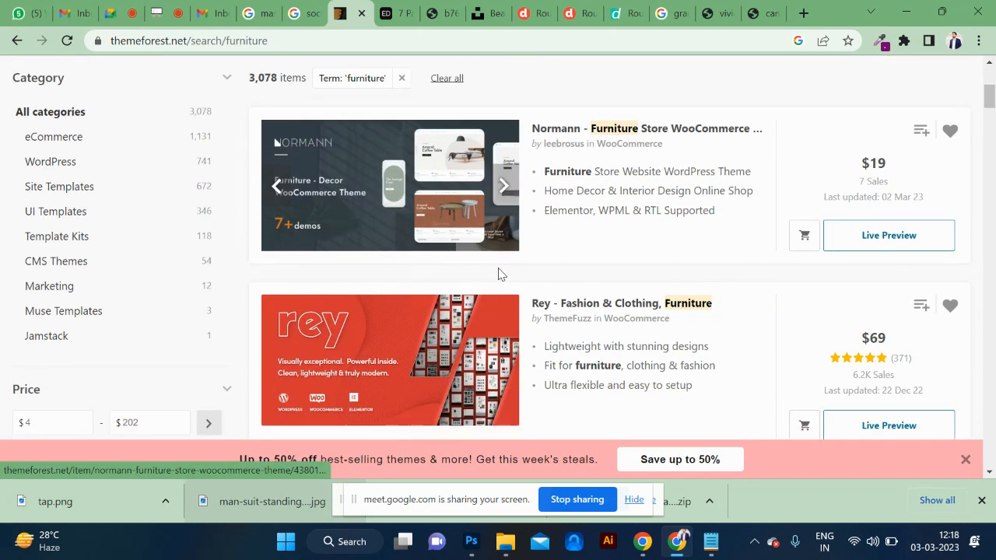
middle_click(891, 233)
scroll(630, 300, "down", 3)
scroll(630, 300, "down", 2)
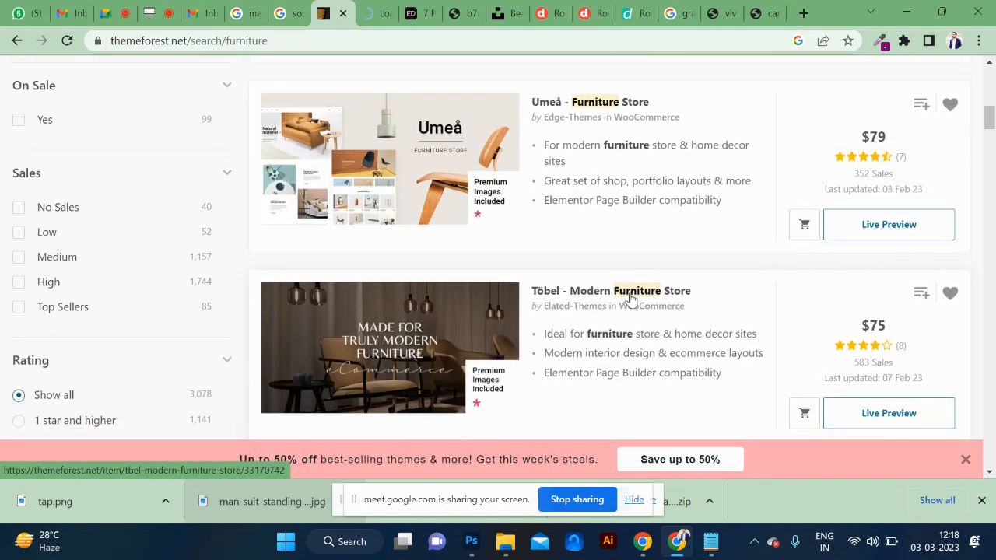
middle_click(841, 227)
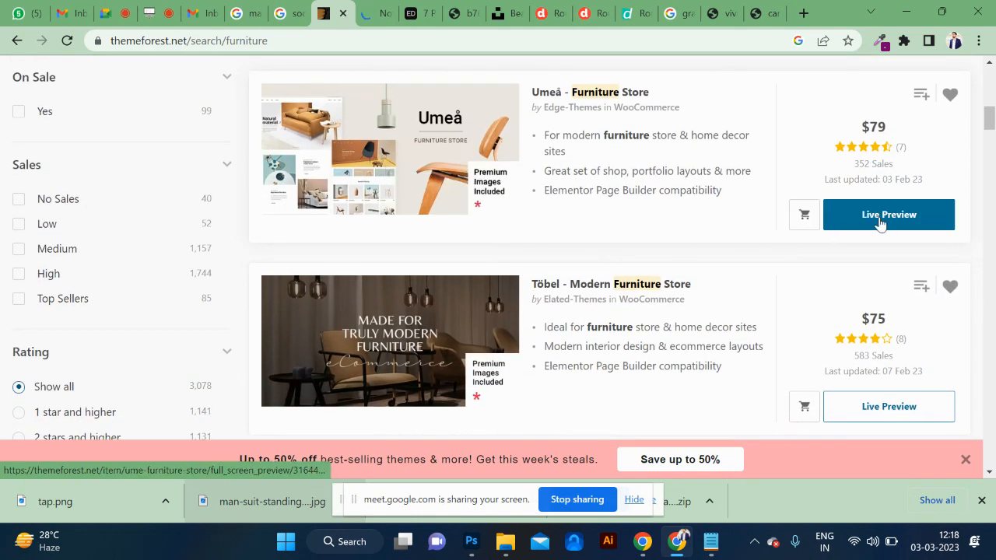
Step: Look through the demo layouts in the Umeå furniture store preview and open the Better interiors home demo
left_click(398, 14)
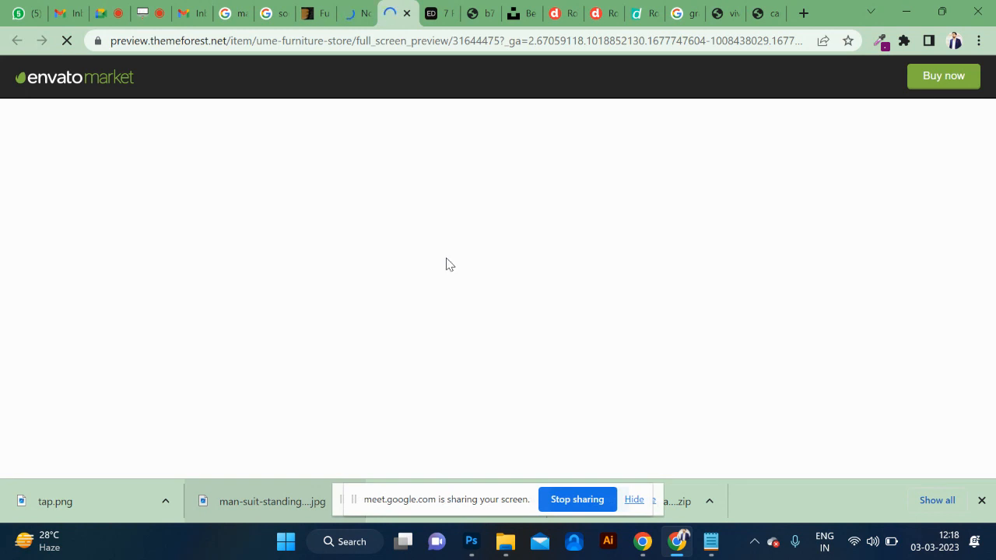
scroll(467, 296, "down", 2)
scroll(495, 321, "down", 1)
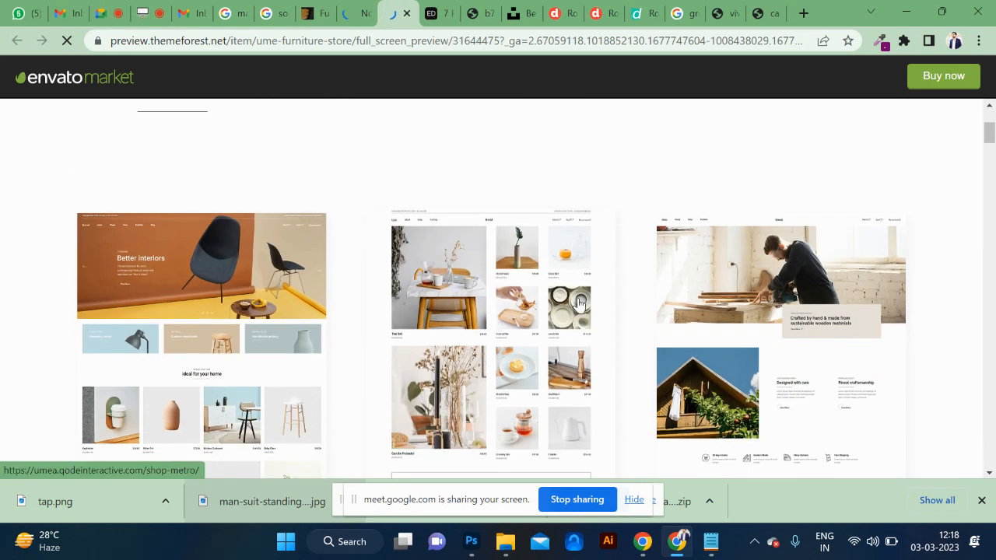
left_click(253, 329)
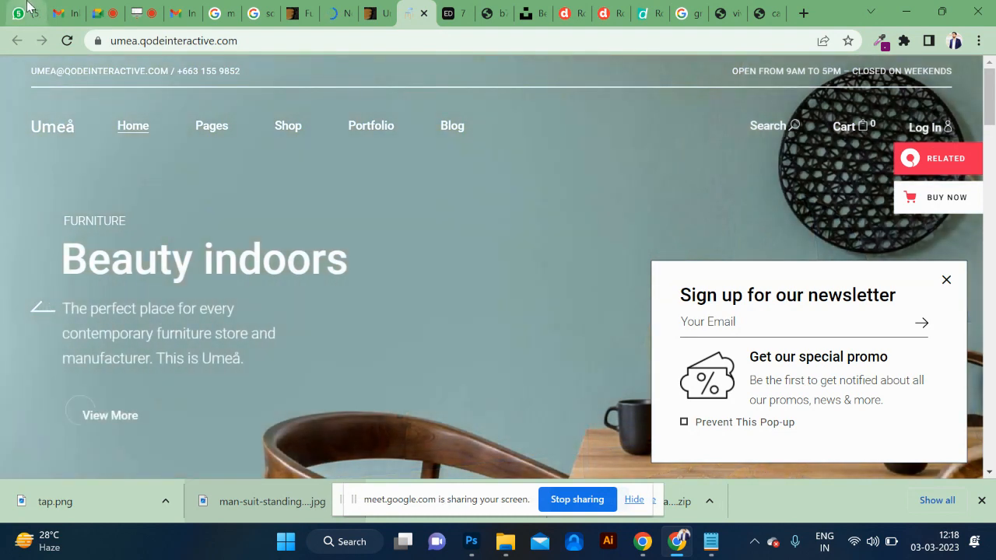
Step: Load the recent Untitled Figma file in place of the Elle Decor article and open Figma's main menu
left_click(455, 13)
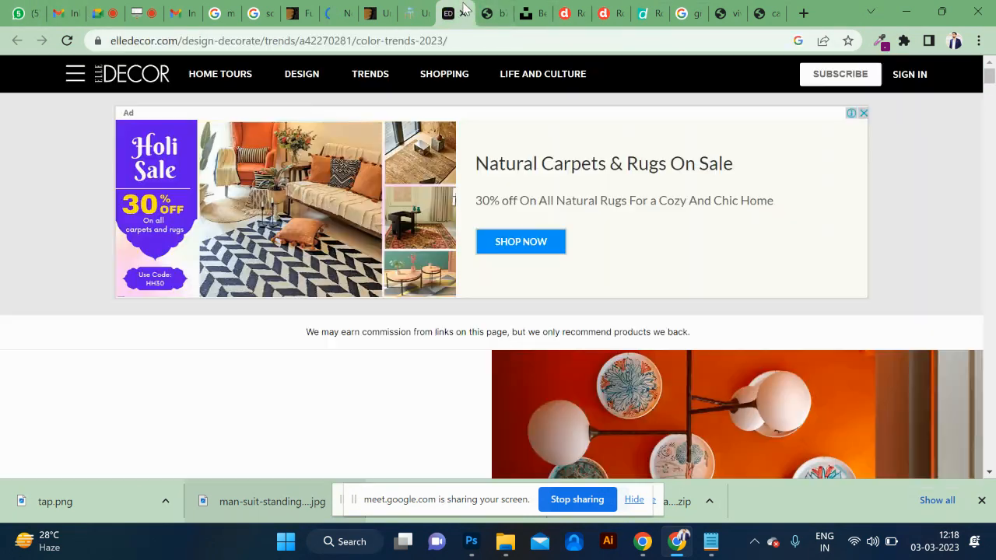
left_click(450, 42)
type("FI")
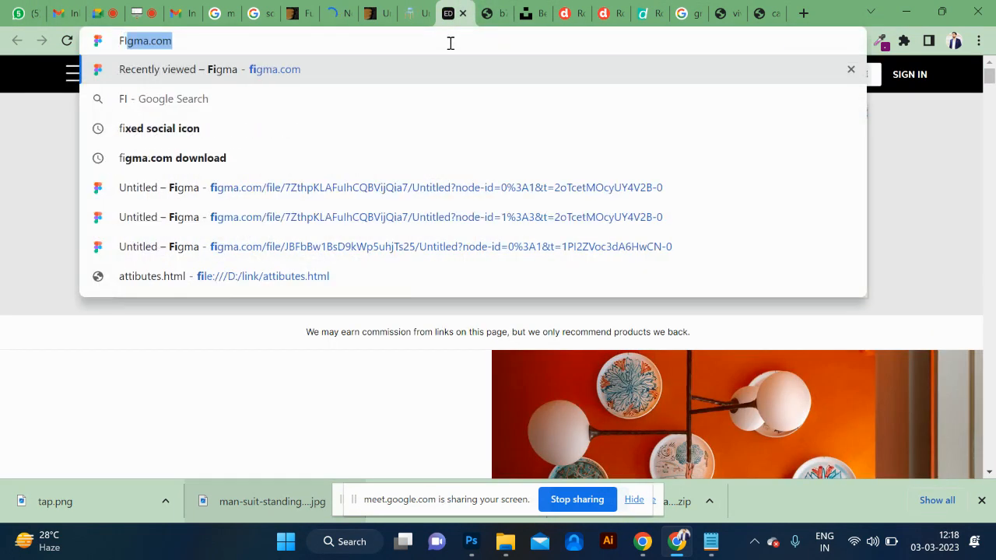
key("Down")
key("Down")
key("Down")
key("Down")
key("Return")
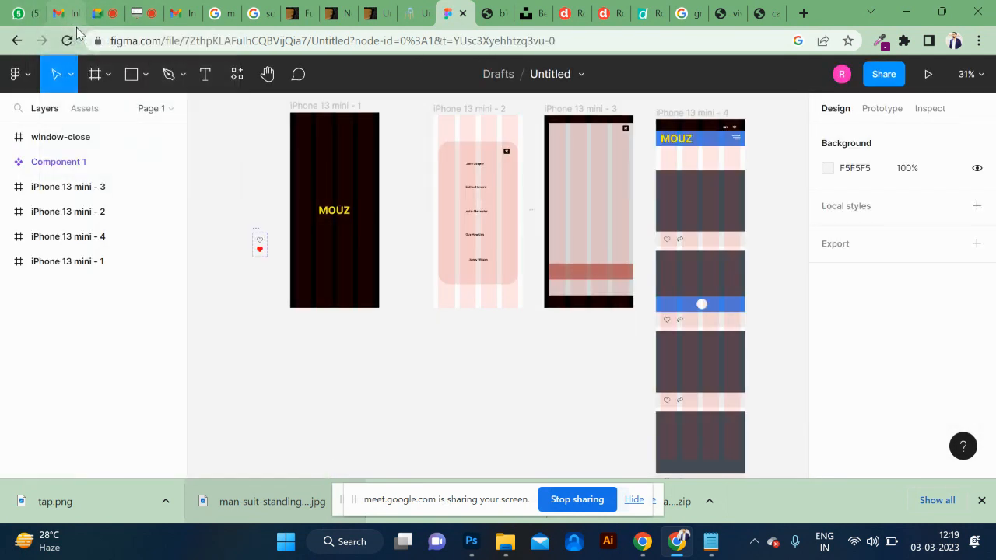
left_click(31, 76)
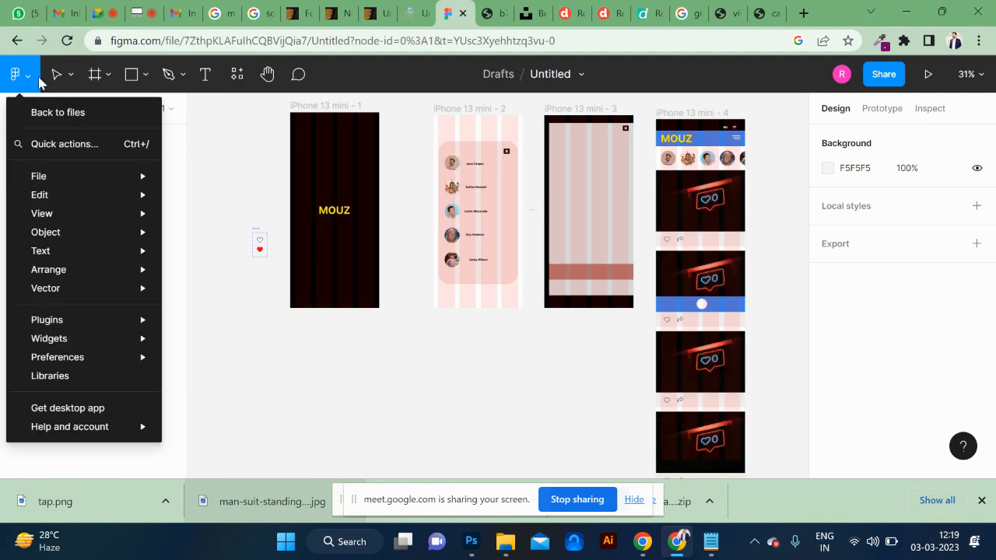
Step: Switch to WhatsApp Web, find the Photoshop 11. Am group chat and open the Figma prototype link posted there
left_click(21, 11)
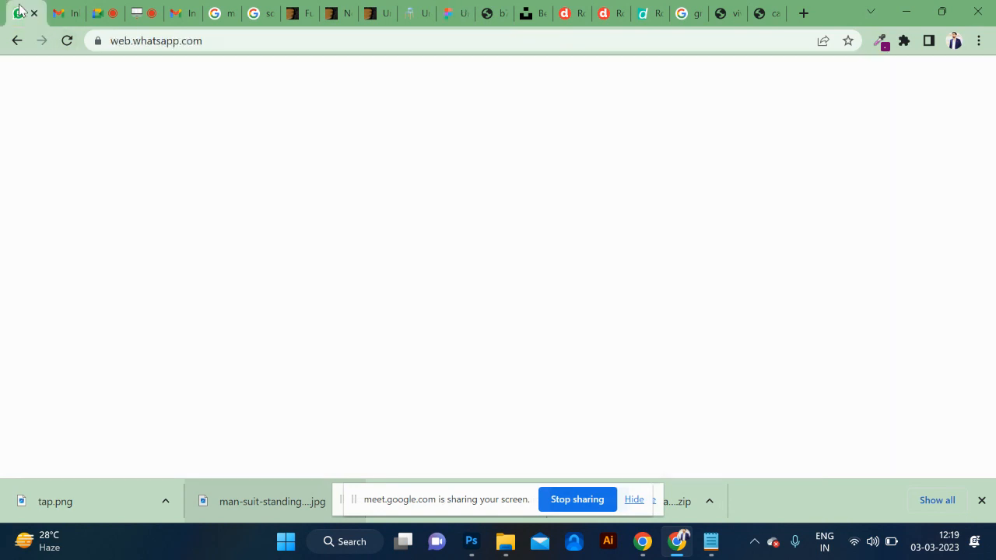
scroll(182, 291, "down", 2)
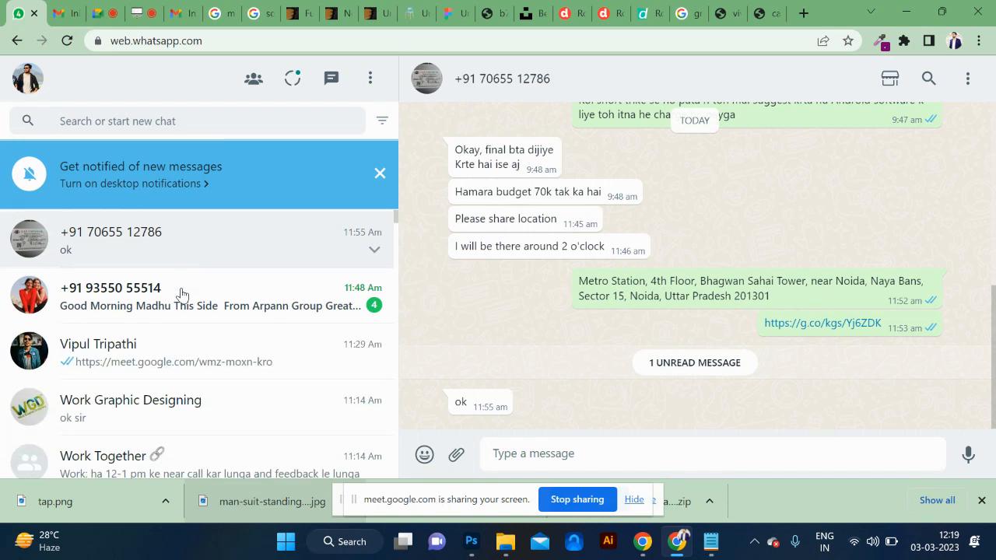
scroll(181, 294, "down", 5)
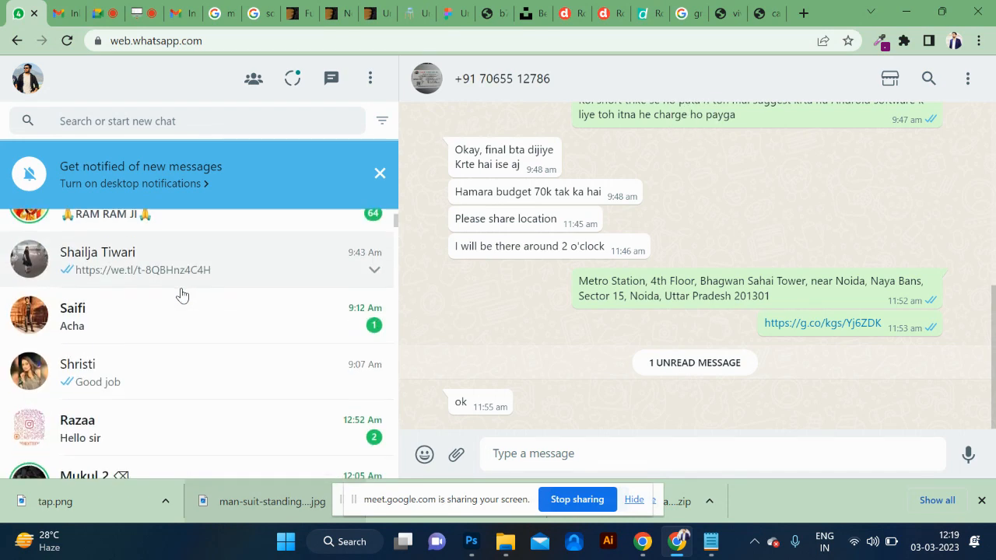
scroll(182, 295, "down", 4)
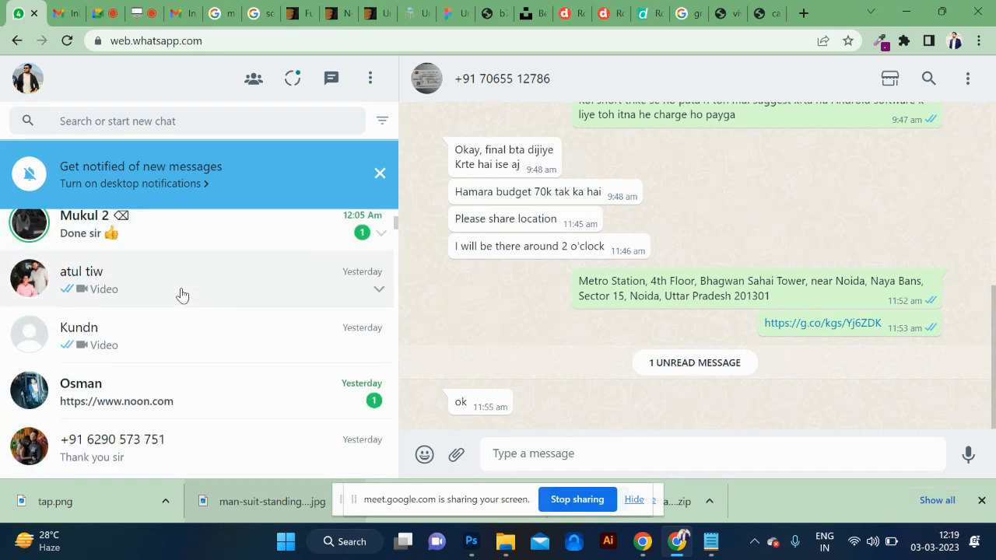
scroll(182, 295, "down", 2)
scroll(182, 294, "up", 1)
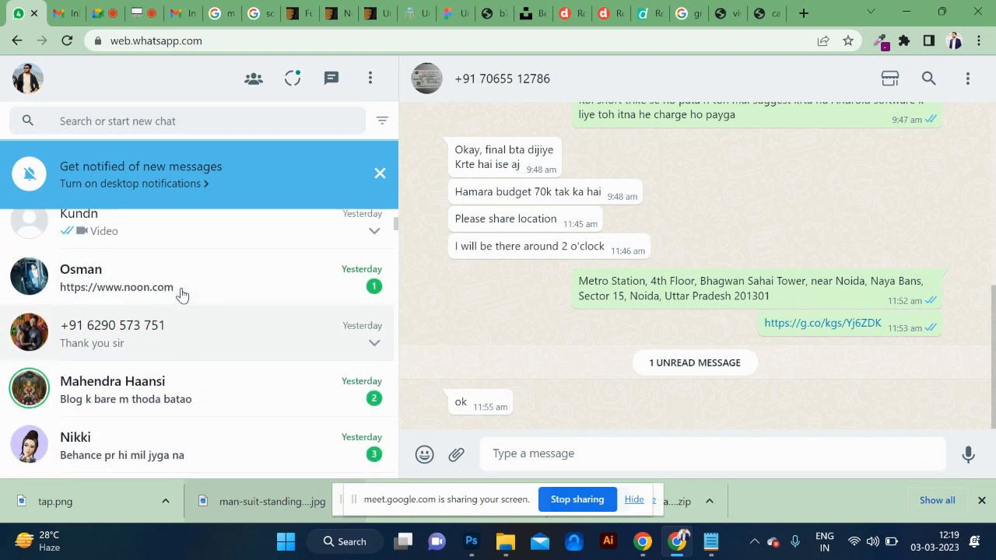
scroll(182, 295, "up", 1)
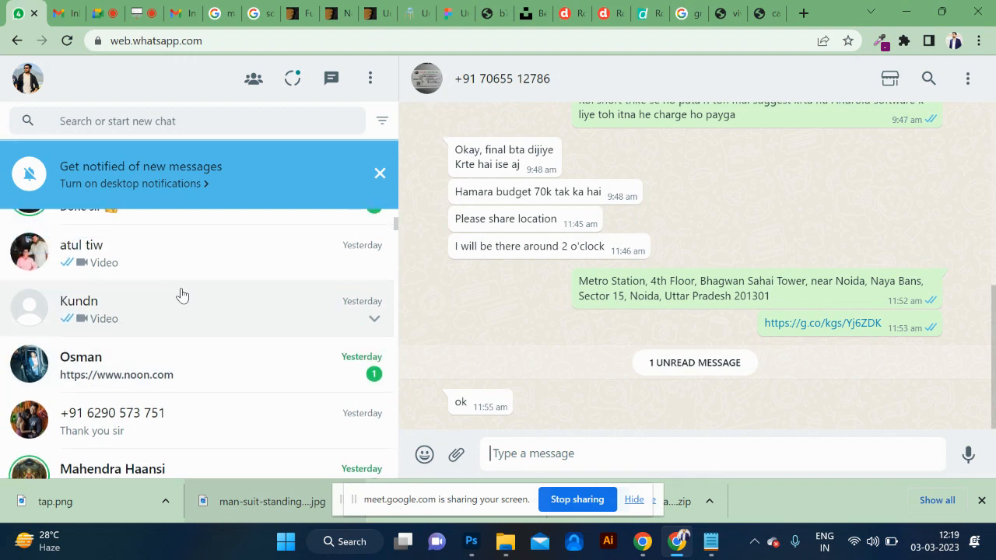
scroll(182, 294, "up", 5)
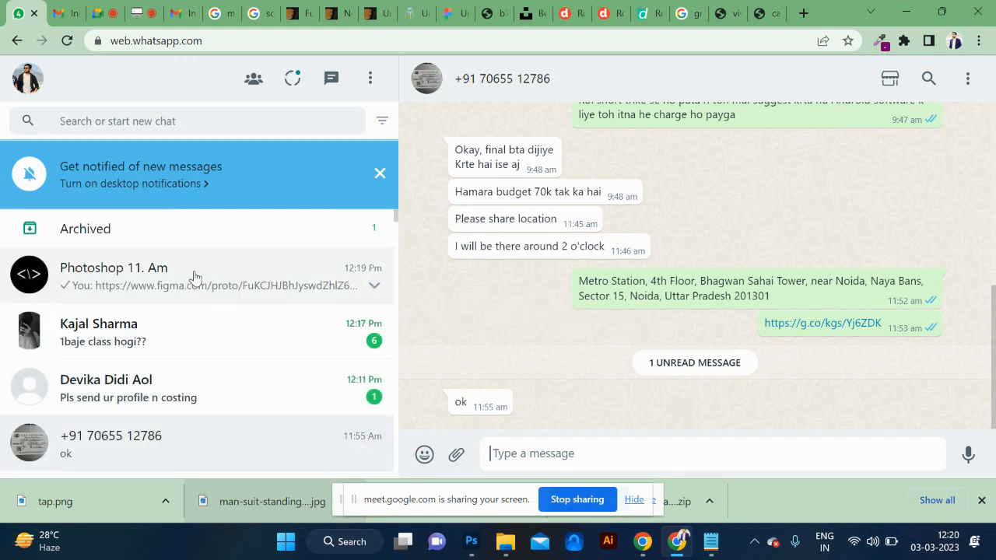
left_click(195, 277)
left_click(682, 390)
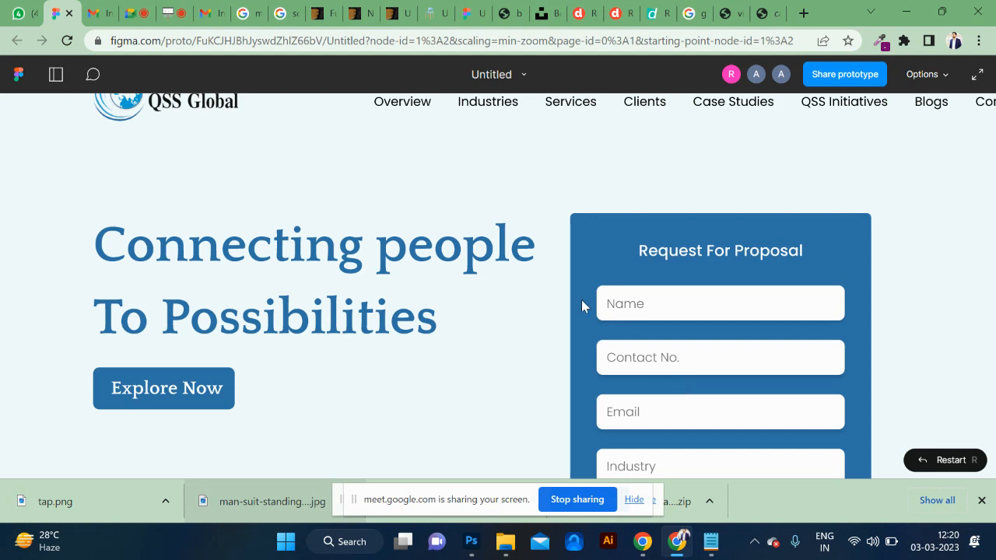
Step: Scale the QSS Global prototype to fit width and examine its page sections down to the maps
left_click(940, 78)
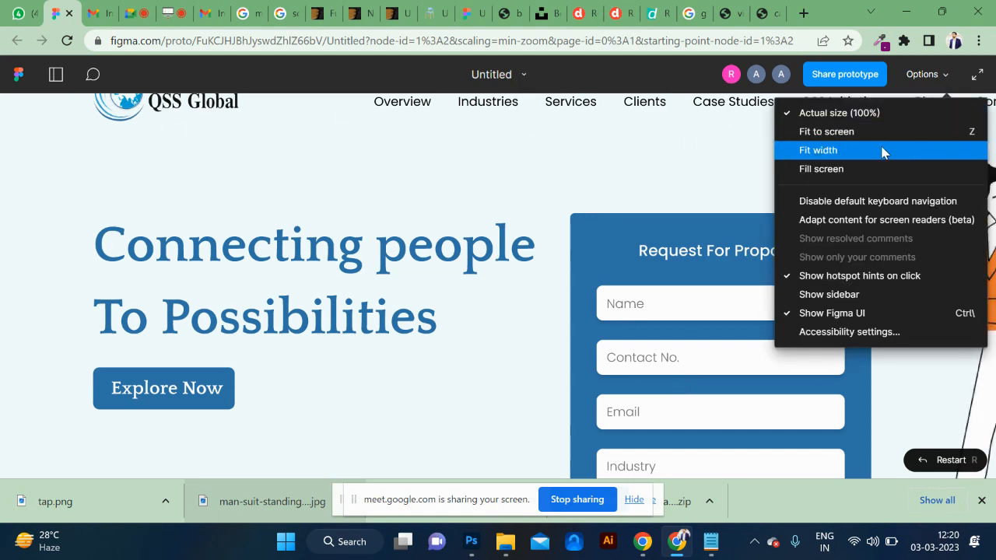
left_click(884, 151)
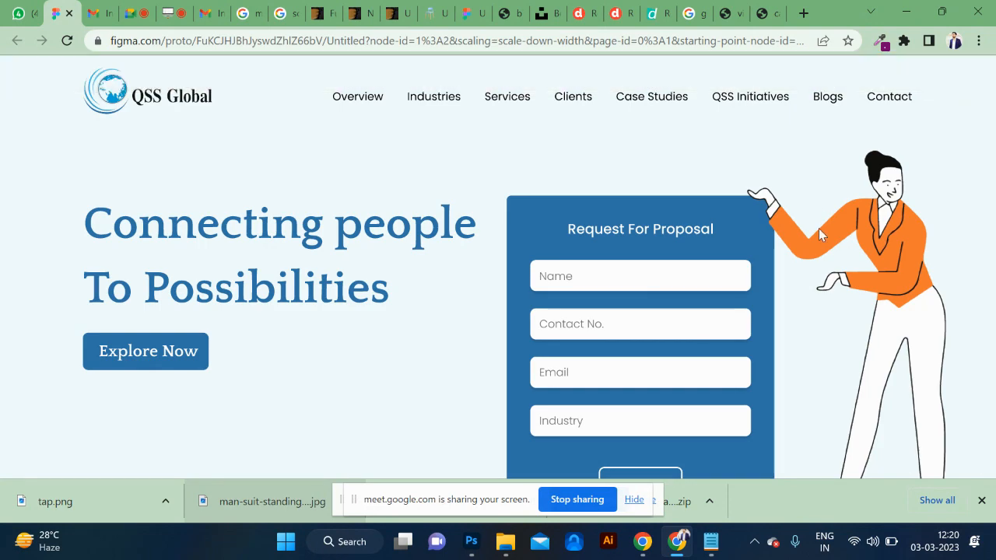
scroll(824, 298, "down", 10)
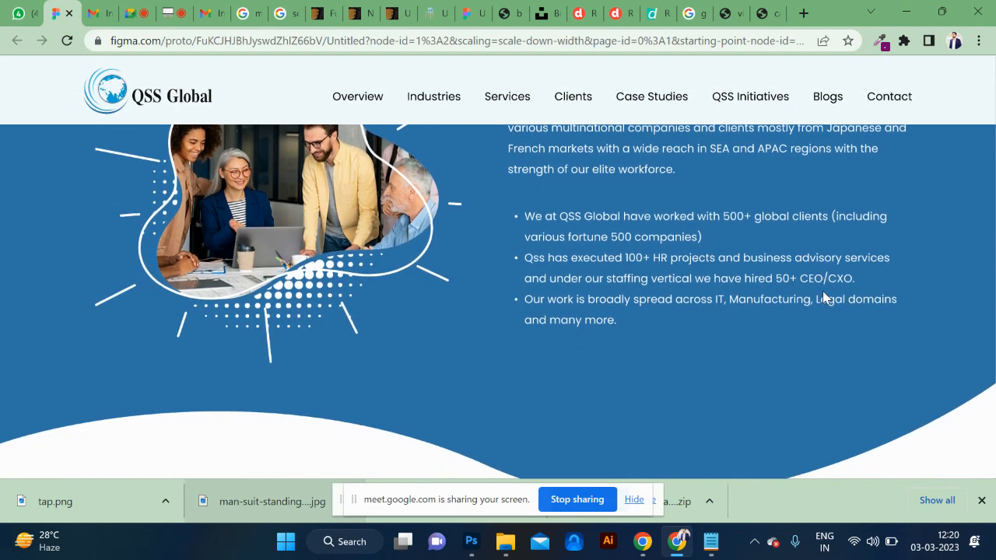
scroll(825, 297, "down", 10)
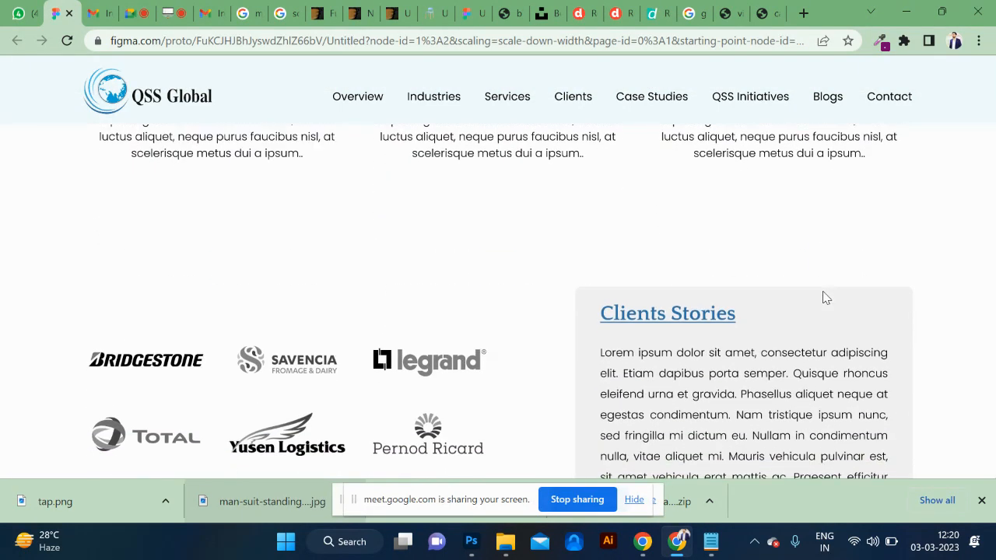
scroll(825, 297, "down", 10)
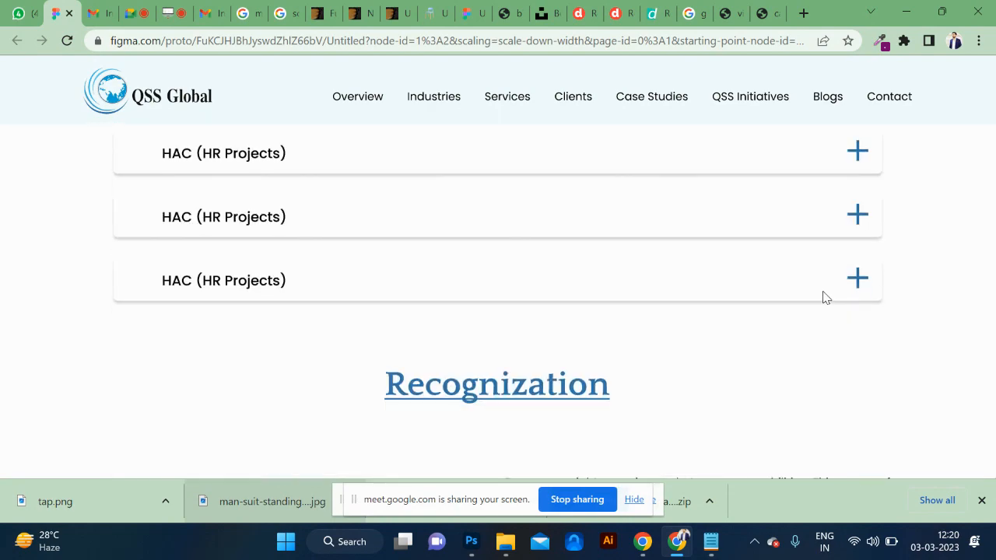
scroll(826, 298, "down", 10)
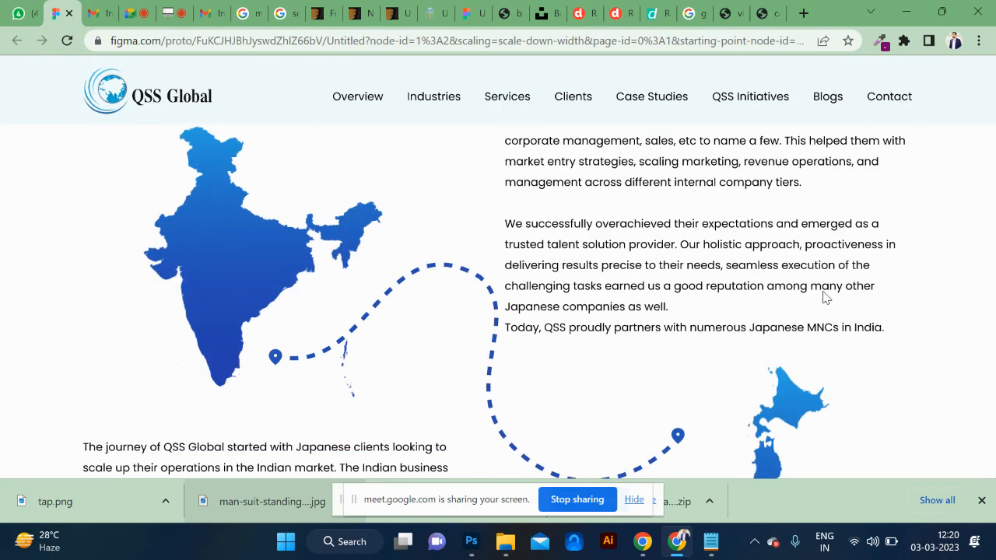
scroll(827, 297, "down", 10)
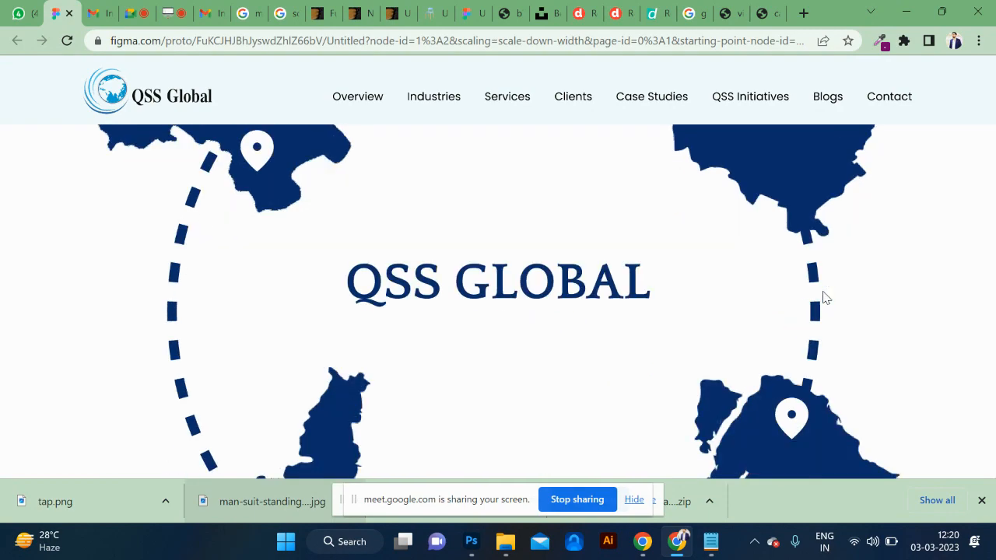
scroll(825, 297, "up", 20)
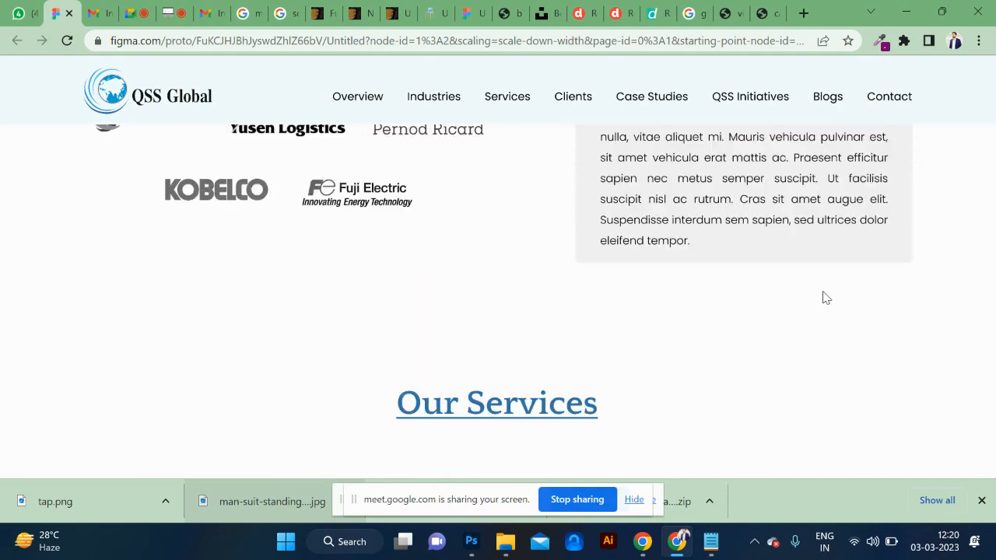
scroll(827, 297, "up", 2)
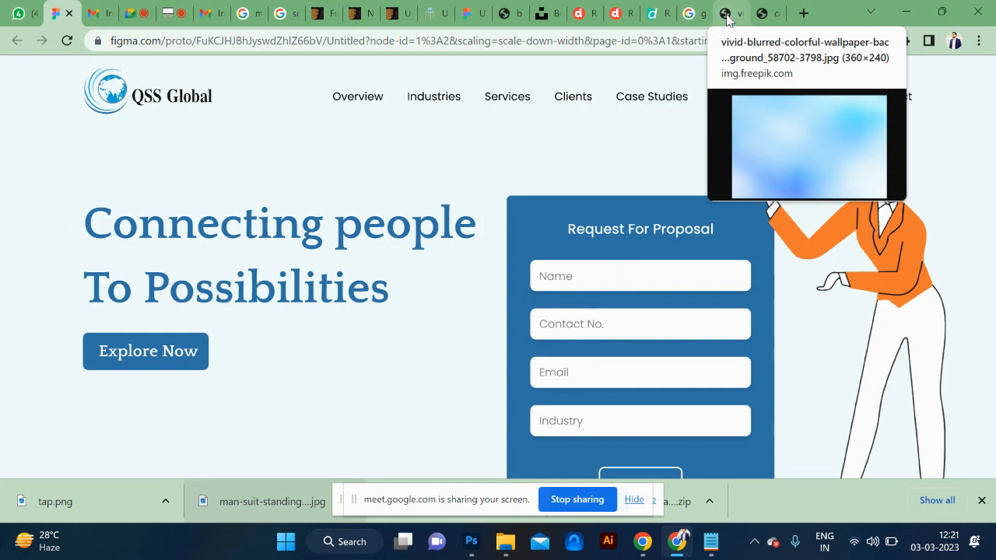
Step: Switch to Notepad and add the lines IMAGES, FONT and COLOR, separated by blank lines, below the masking list
left_click(726, 15)
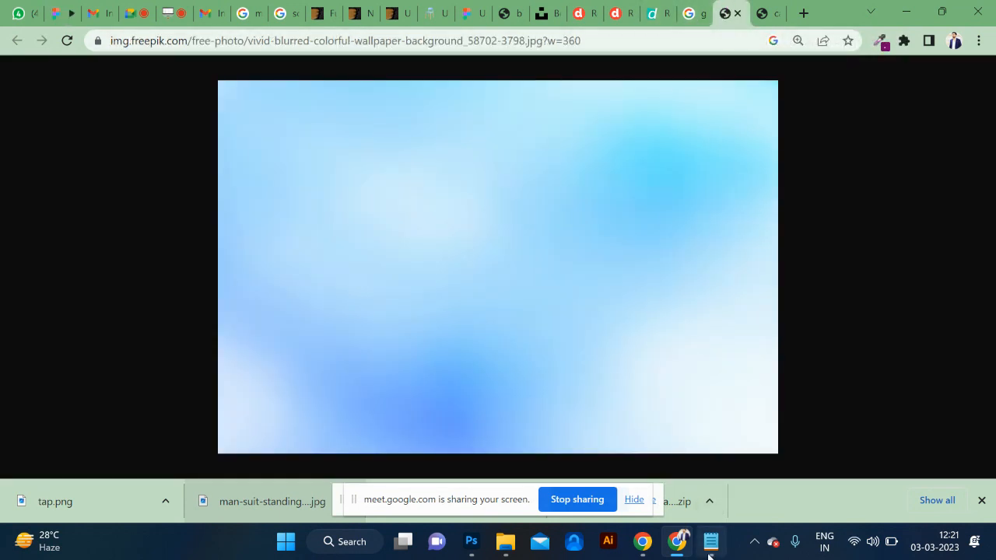
mouse_move(710, 554)
left_click(711, 489)
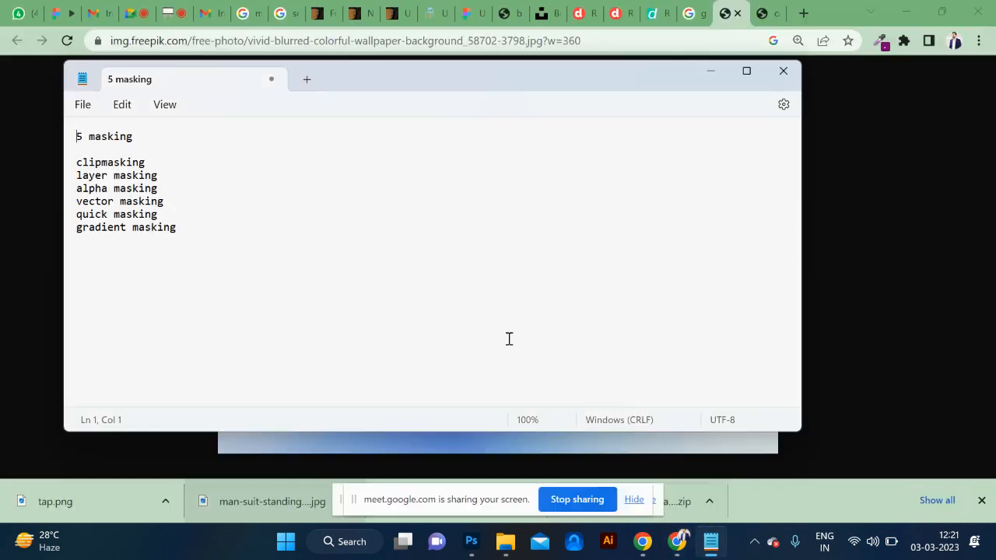
left_click(319, 237)
key("Return")
key("Return")
key("Return")
type("IMAGES")
key("Return")
key("Return")
type("FONT")
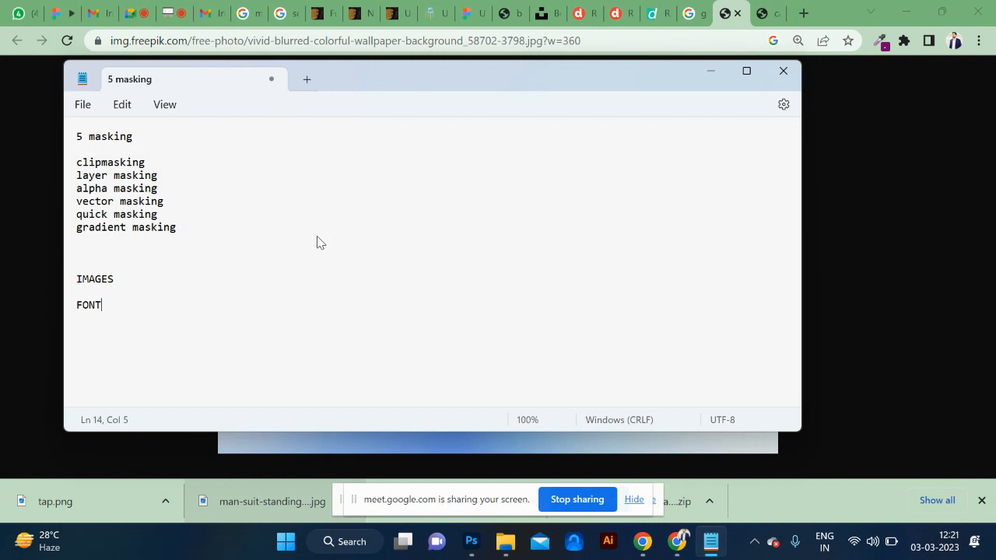
key("Return")
key("Return")
key("BackSpace")
key("BackSpace")
key("Return")
type("COLOR")
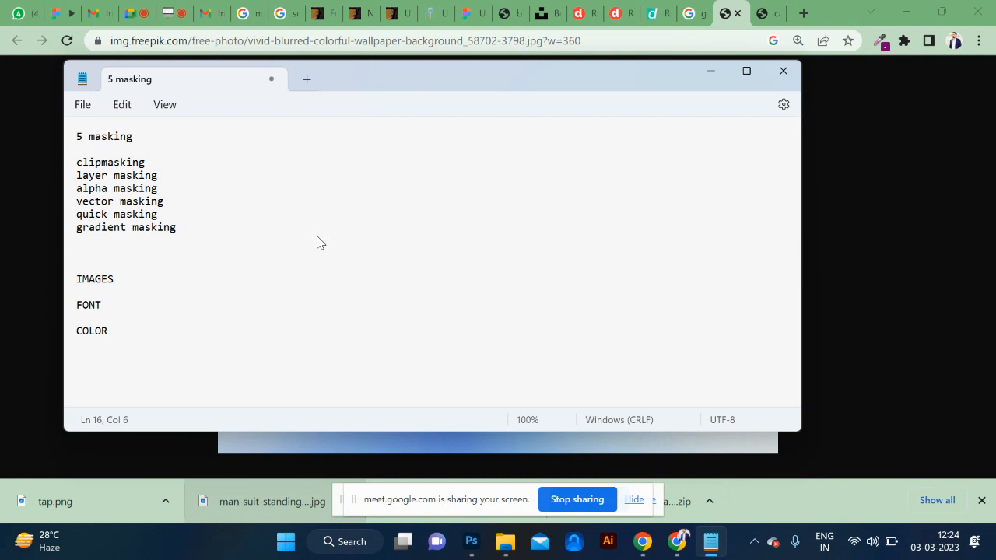
Step: Search Google for travel logo in the gradient background tab and examine the logo images
left_click(688, 14)
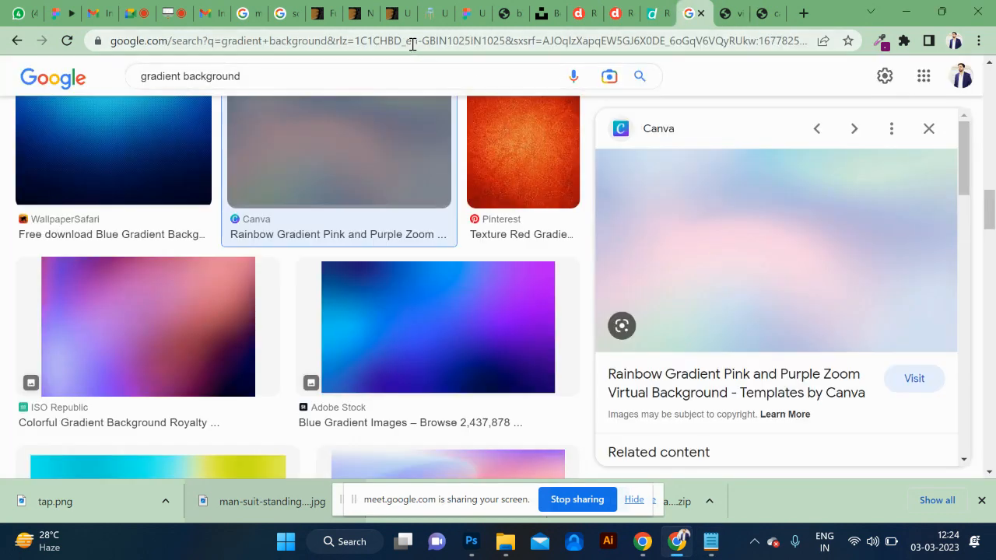
left_click(412, 45)
type("TRAVE")
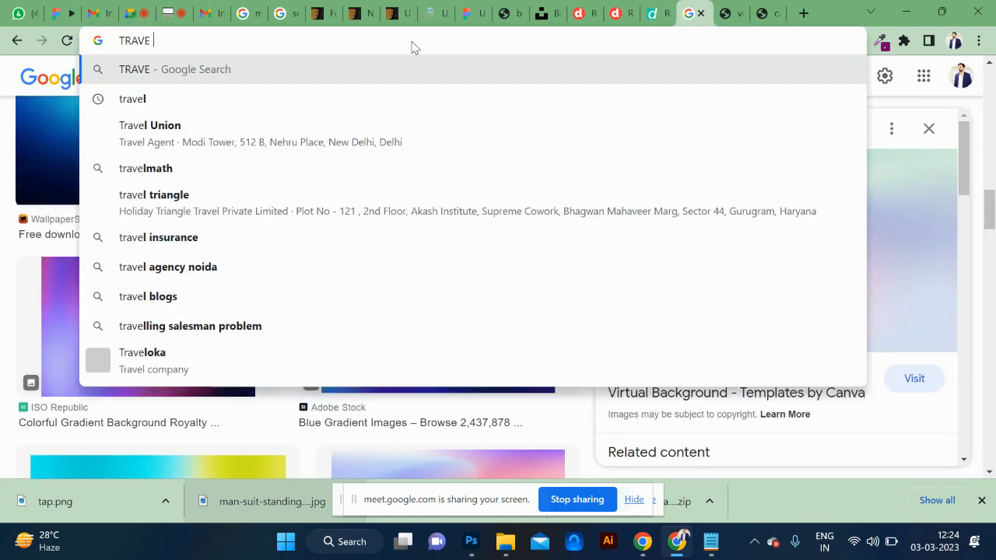
type("L LOGO")
key("Return")
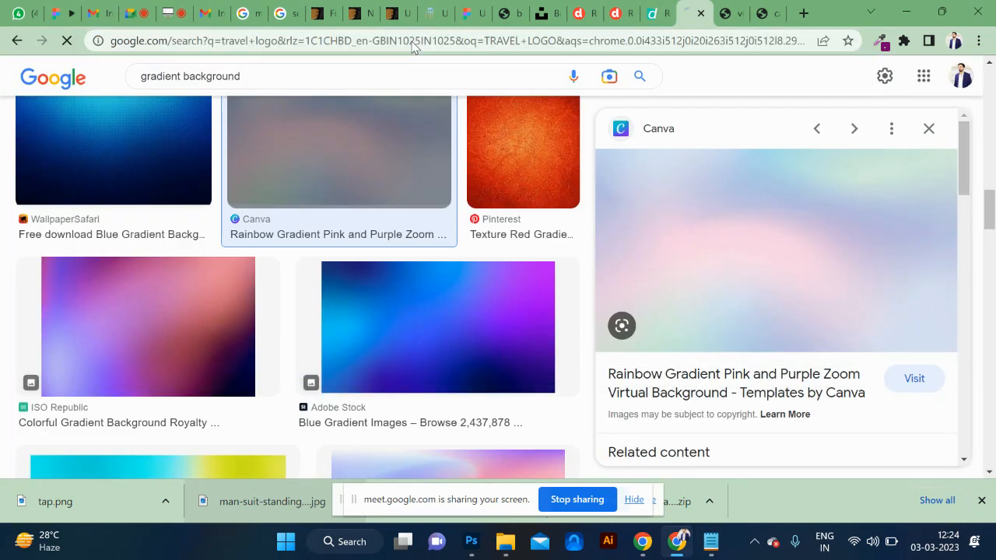
scroll(406, 303, "down", 2)
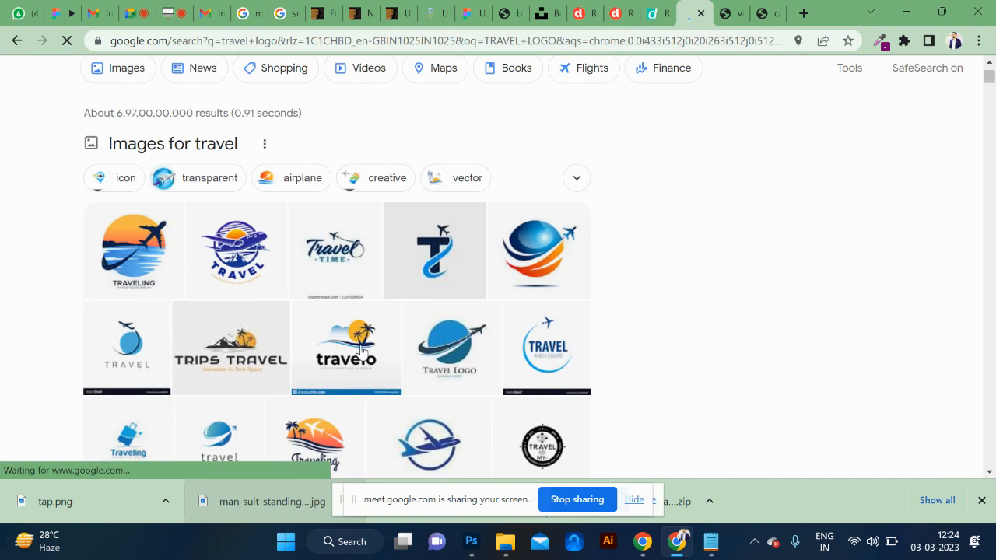
scroll(362, 350, "down", 1)
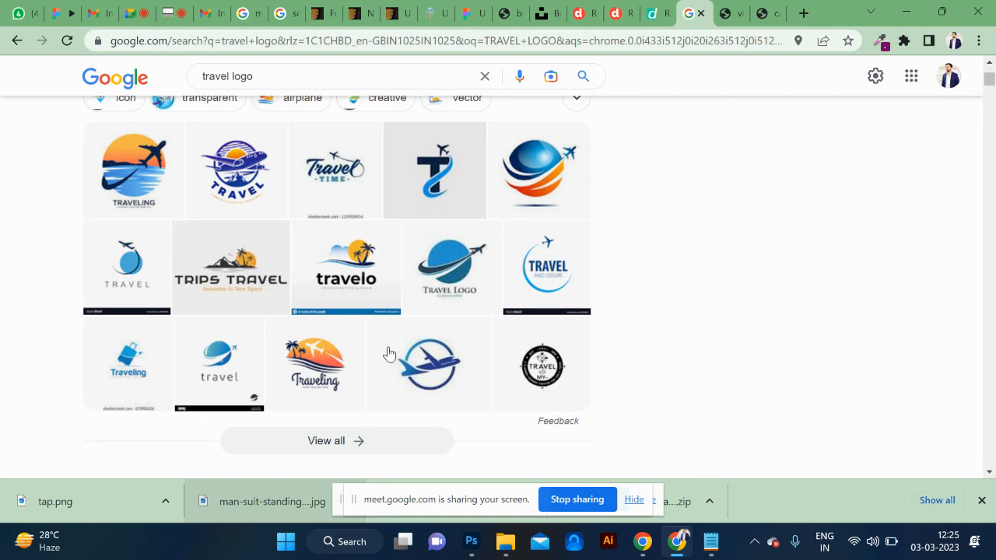
scroll(389, 351, "up", 2)
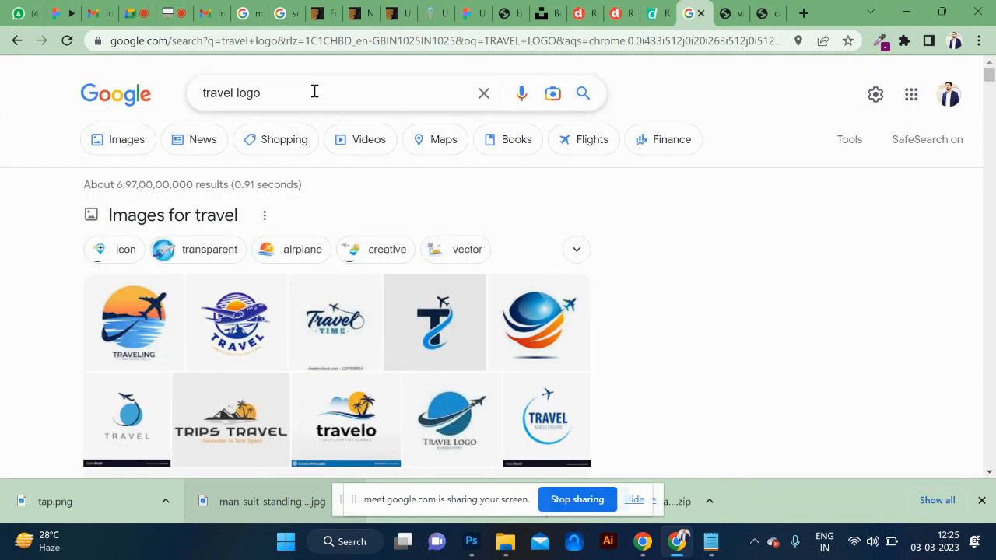
Step: Search Google for SALON logo in place of the travel logo query and examine the logo images
double_click(232, 93)
key("BackSpace")
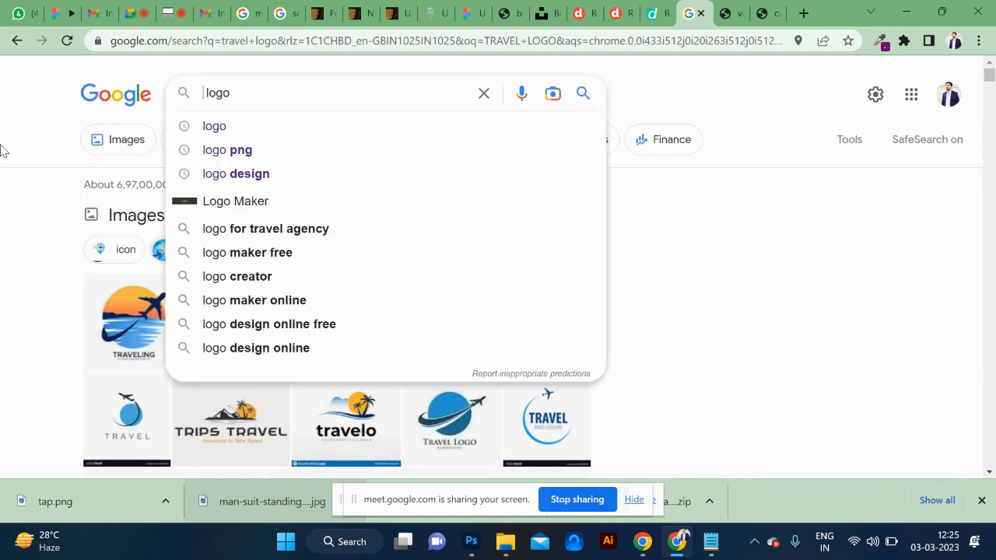
type("SALON")
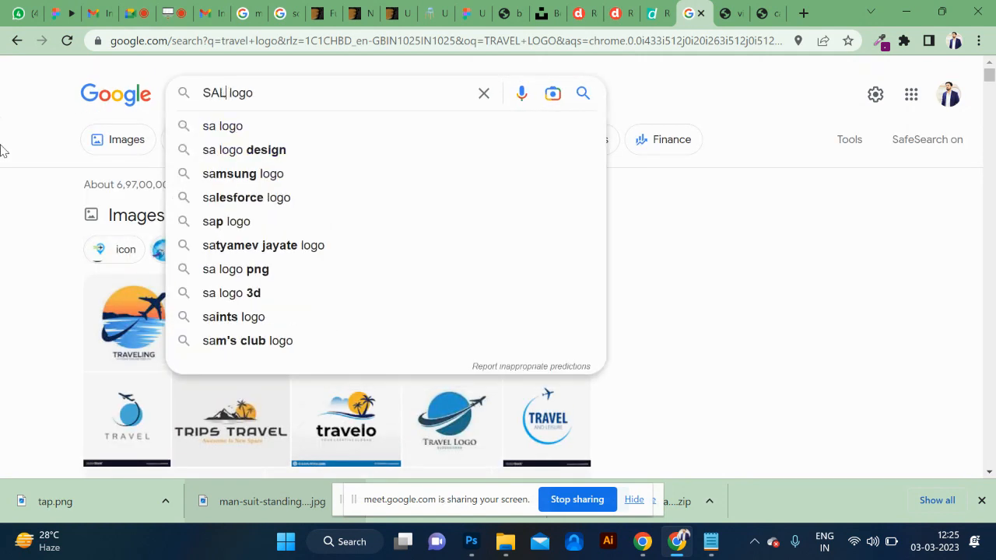
key("Return")
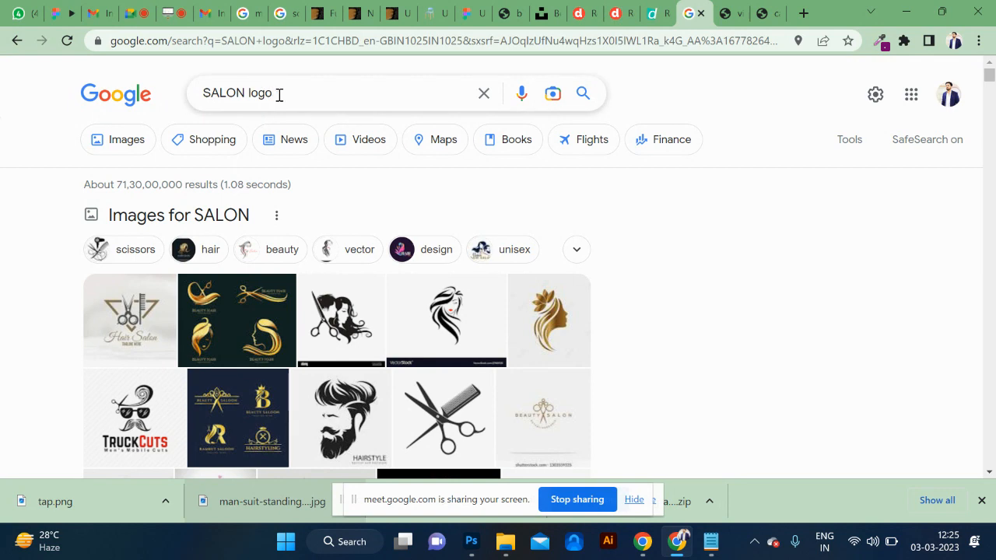
Step: Replace the search query with FOOD LOGO and run the Google search
left_click_drag(278, 93, 76, 76)
type("FOOD")
key("Return")
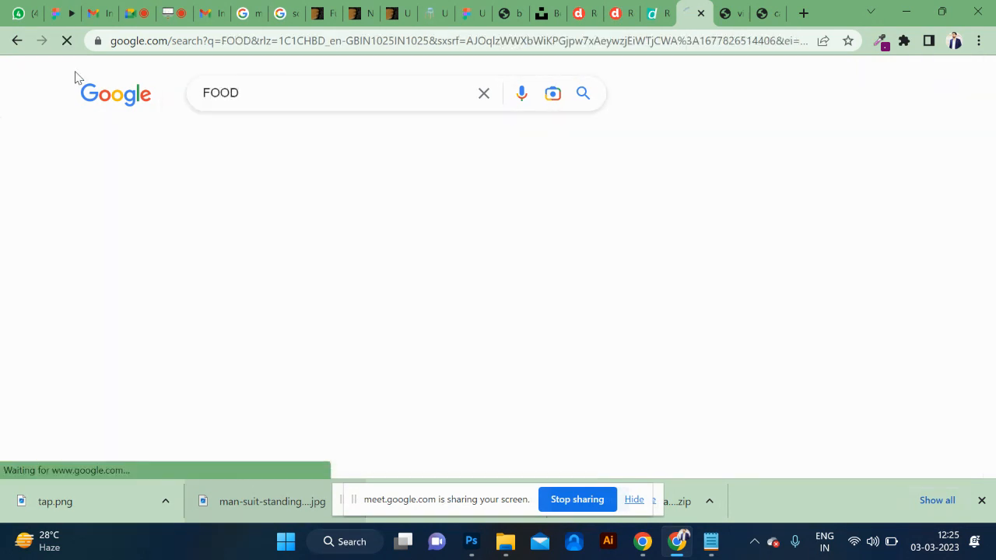
left_click(270, 95)
type("LOGO")
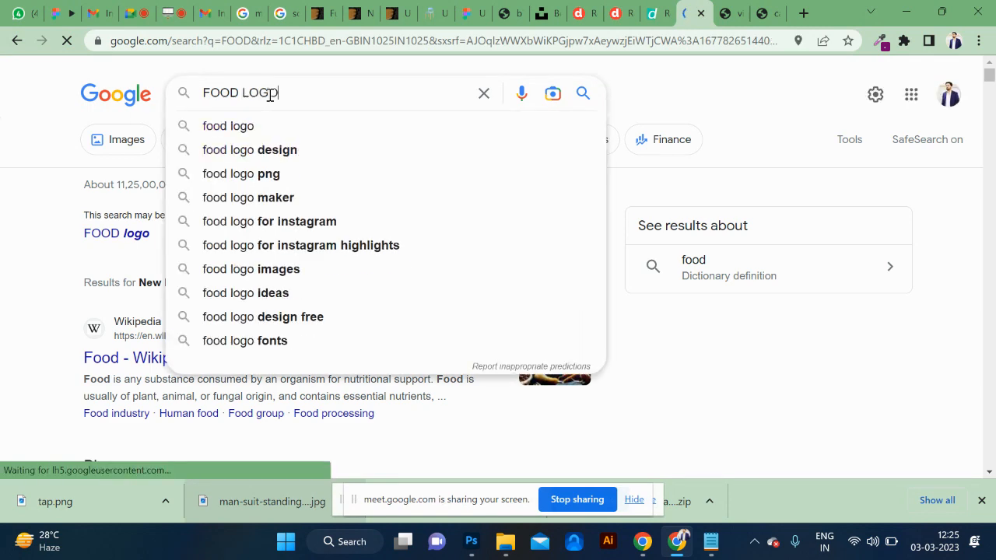
key("Return")
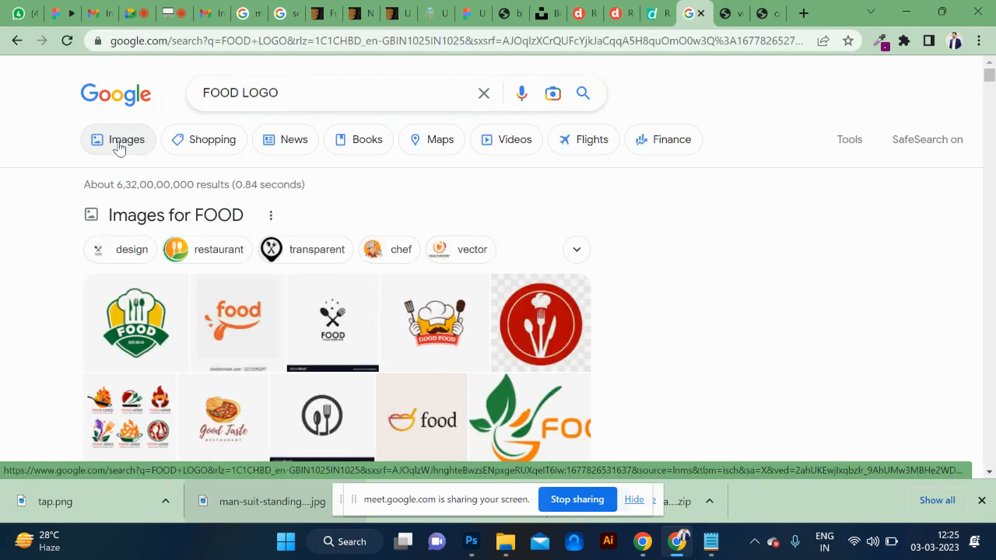
Step: Open the full set of food logo image results and examine the logos' styles and colors down to the related searches
scroll(410, 307, "down", 3)
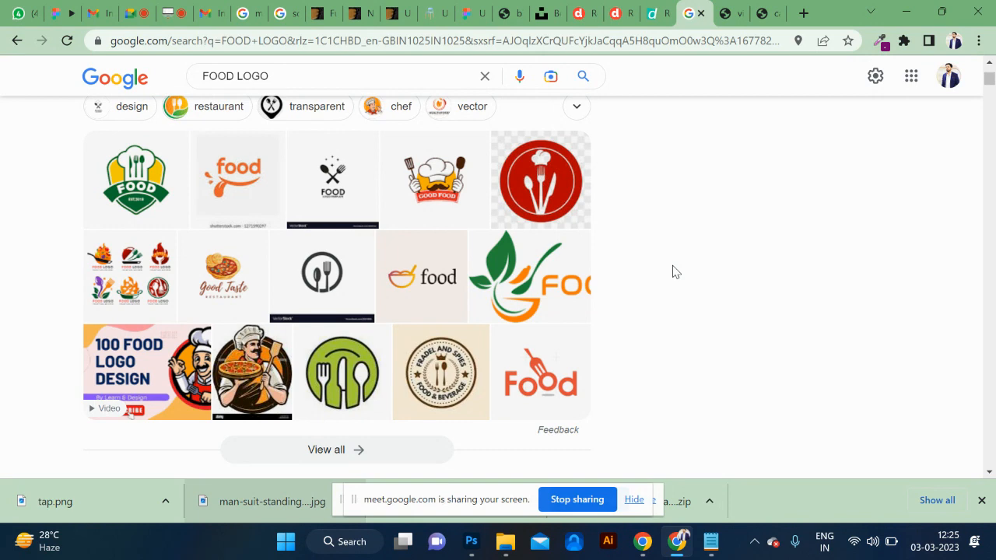
left_click(369, 448)
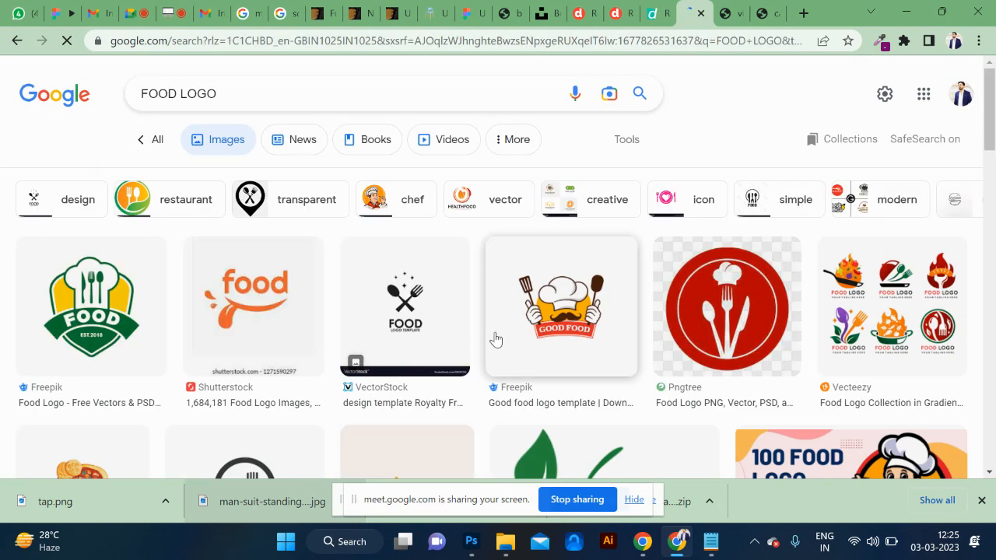
scroll(496, 339, "down", 7)
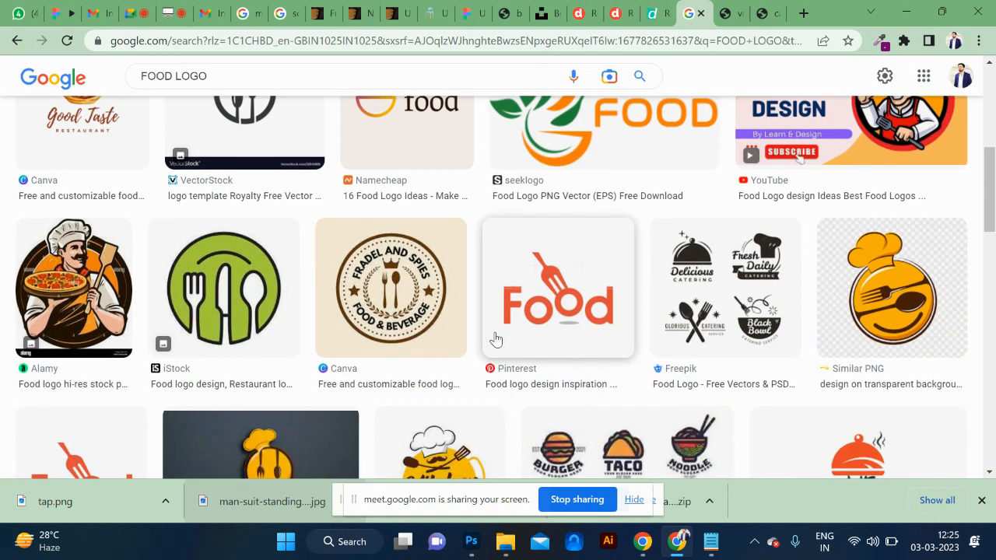
scroll(496, 339, "down", 3)
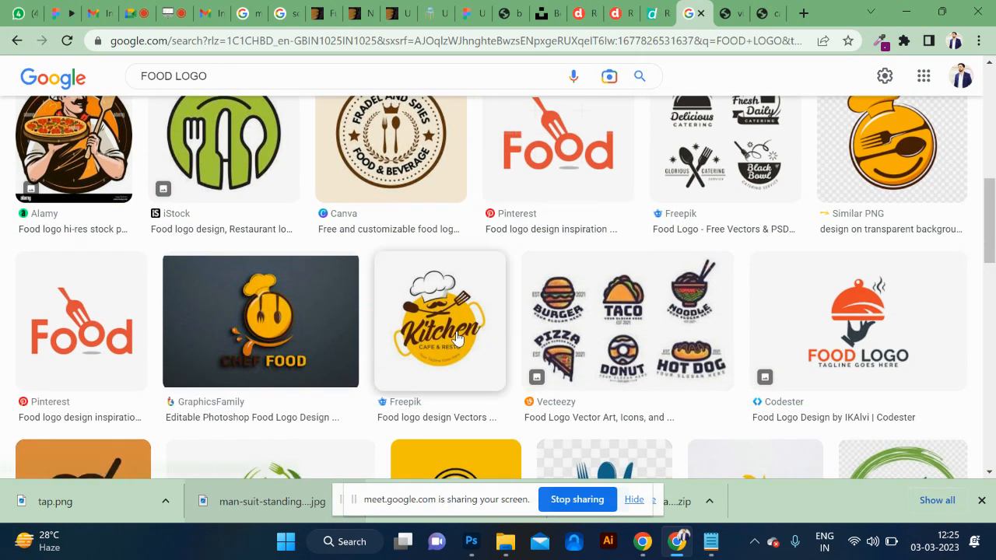
scroll(457, 338, "down", 4)
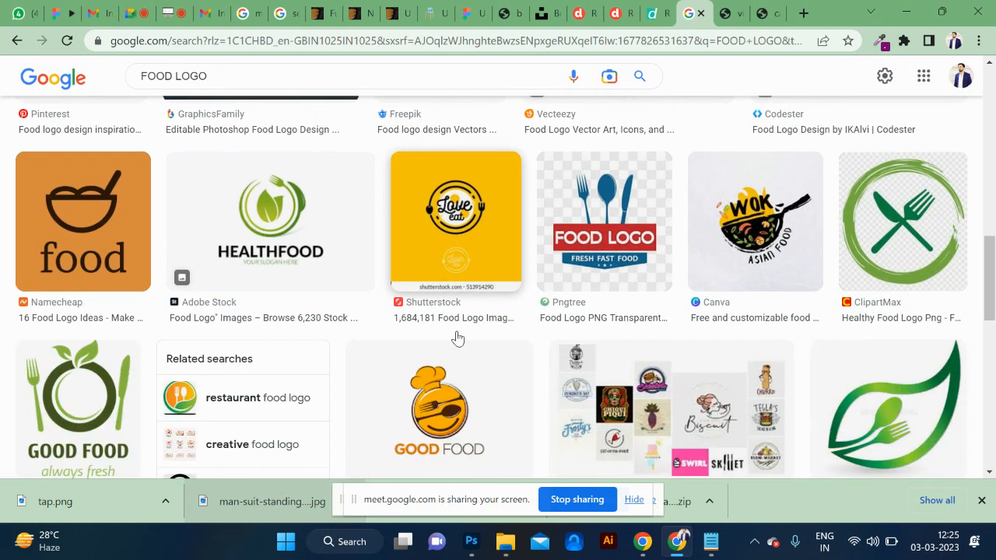
Step: Stop sharing the screen with the Google Meet call
left_click(592, 504)
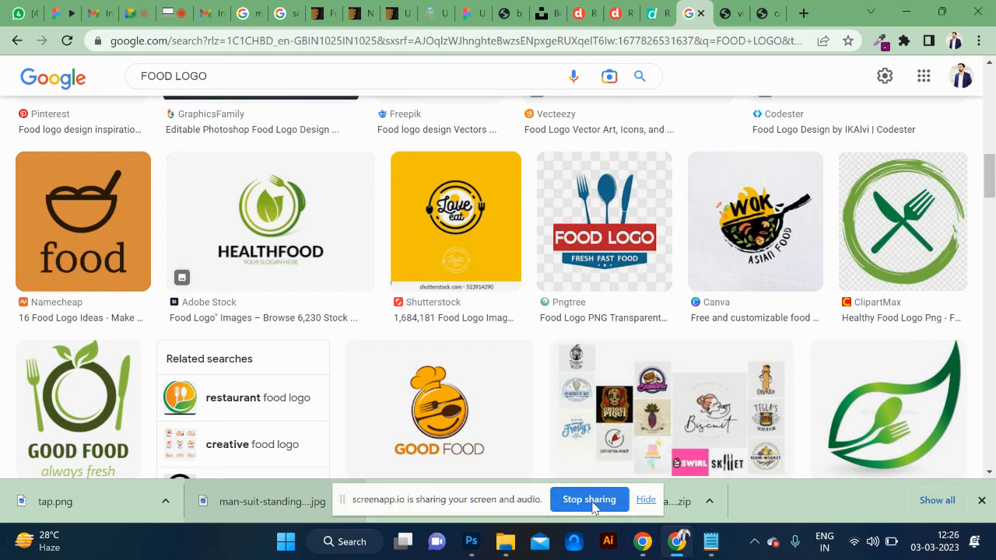